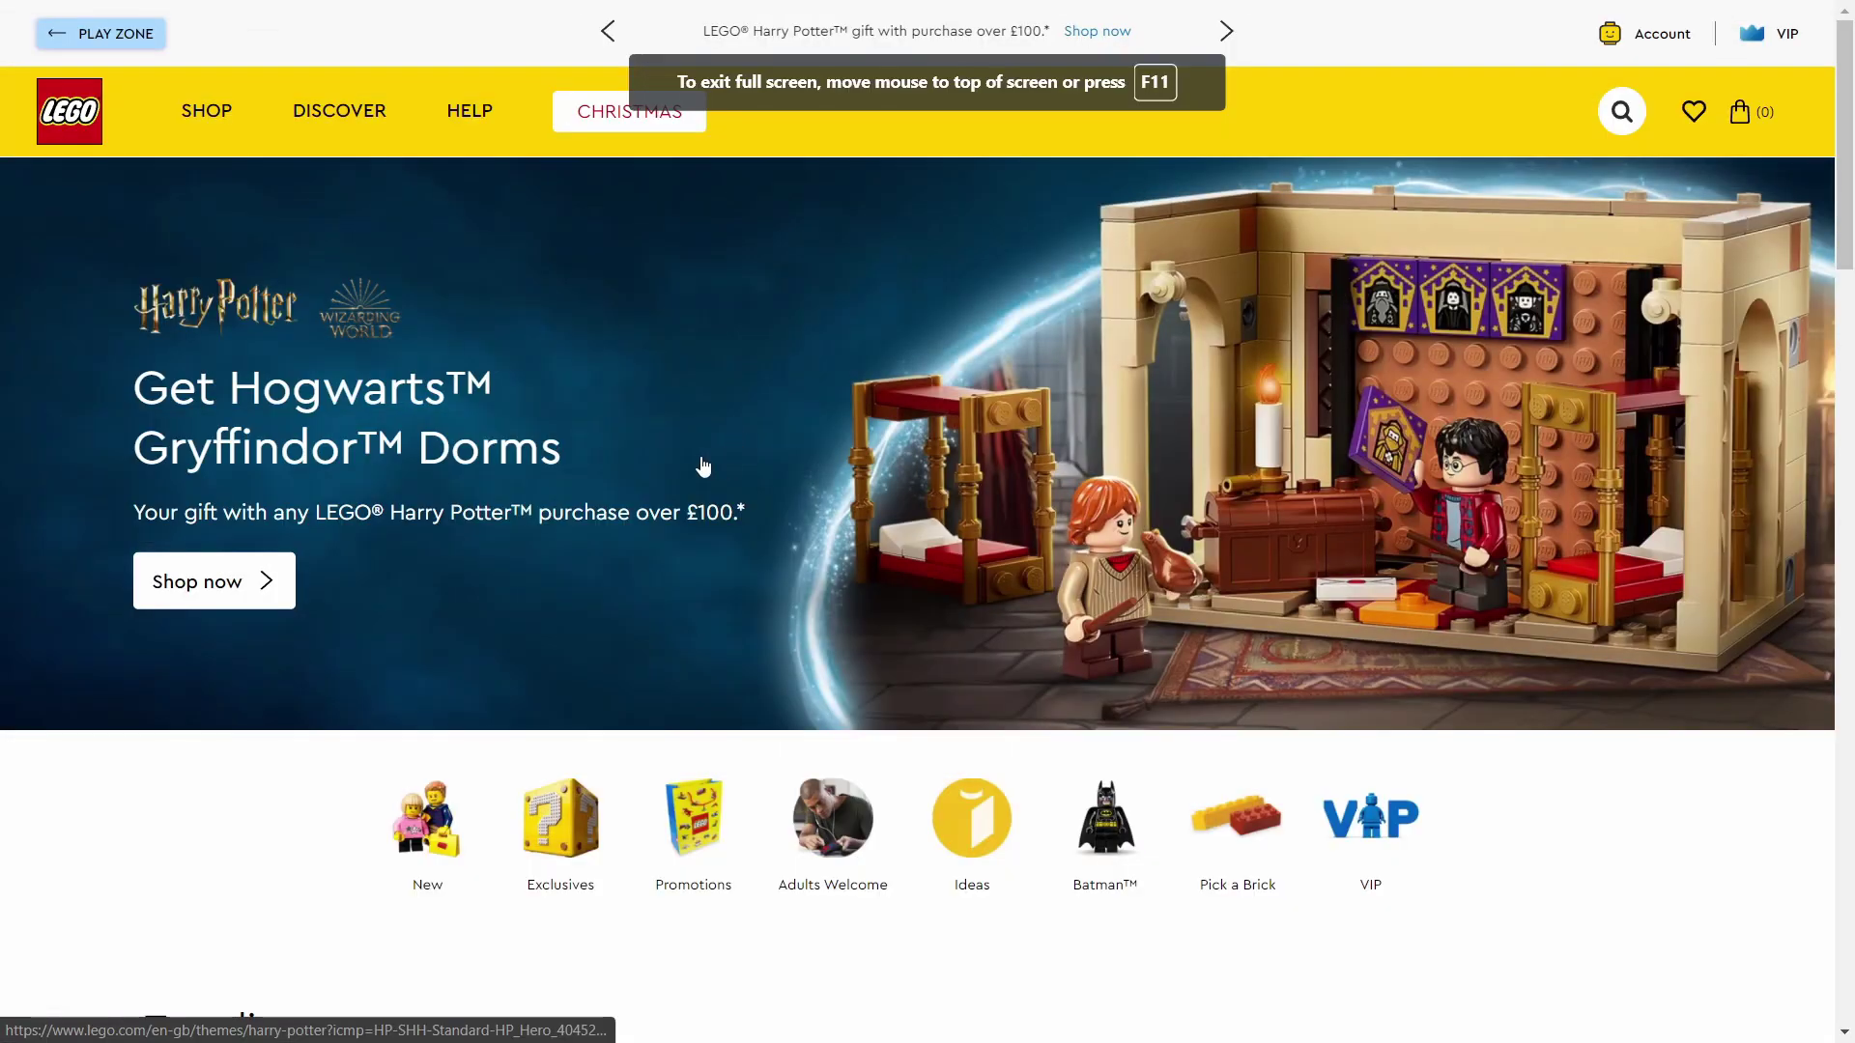
# Go to the Find Building Instructions page from the LEGO.com Help links.
pyautogui.scroll(-6, 702, 468)
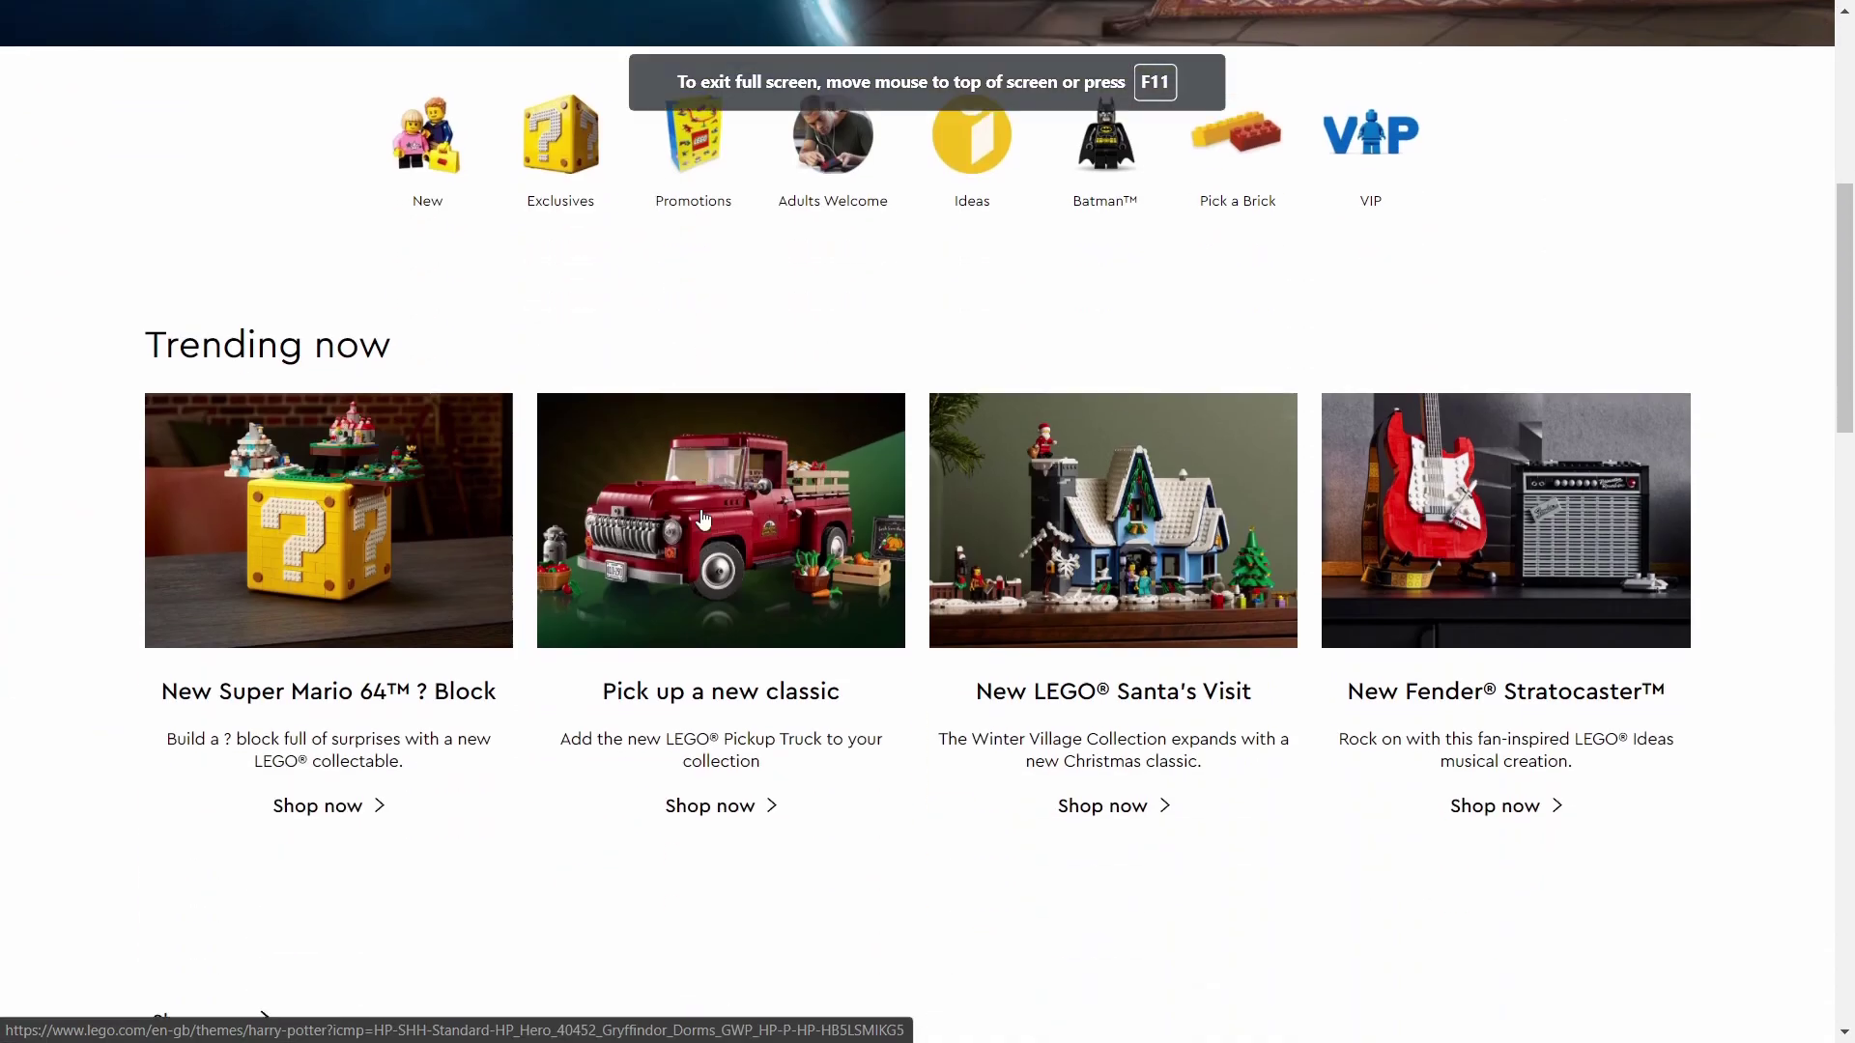
pyautogui.scroll(6, 701, 512)
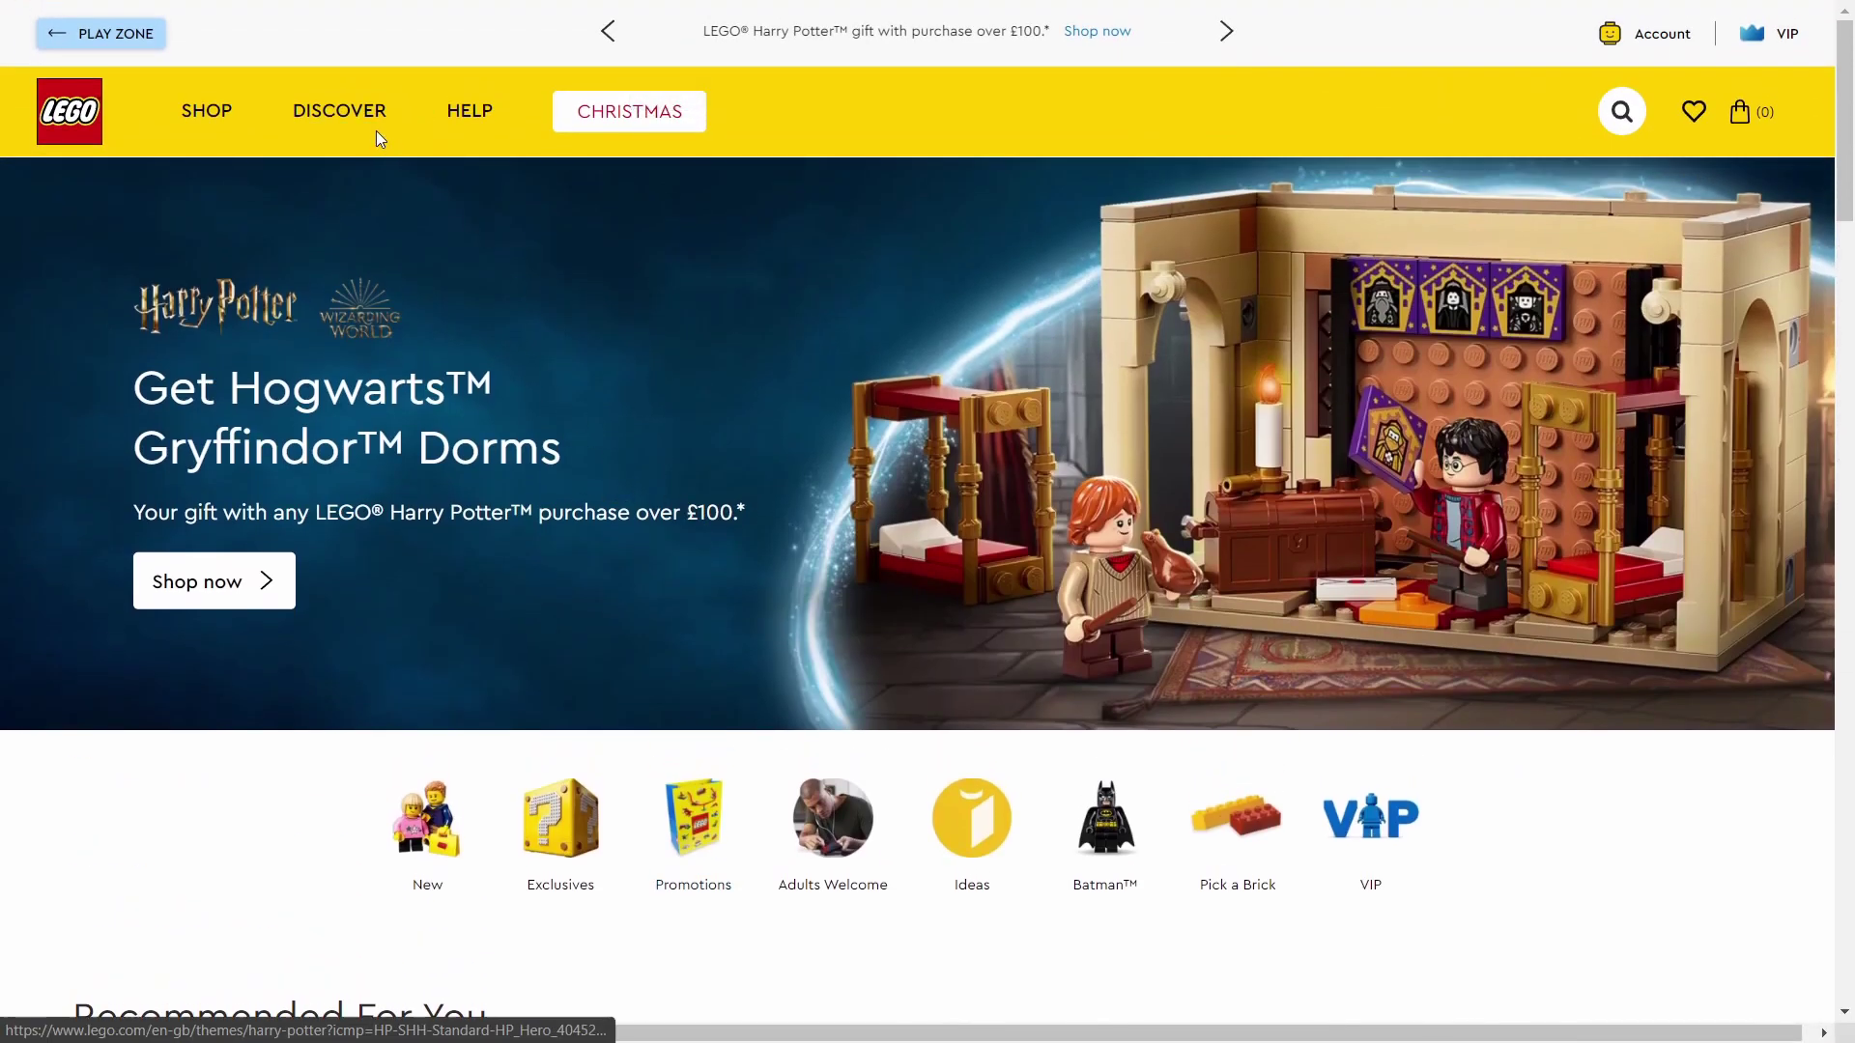
pyautogui.click(477, 113)
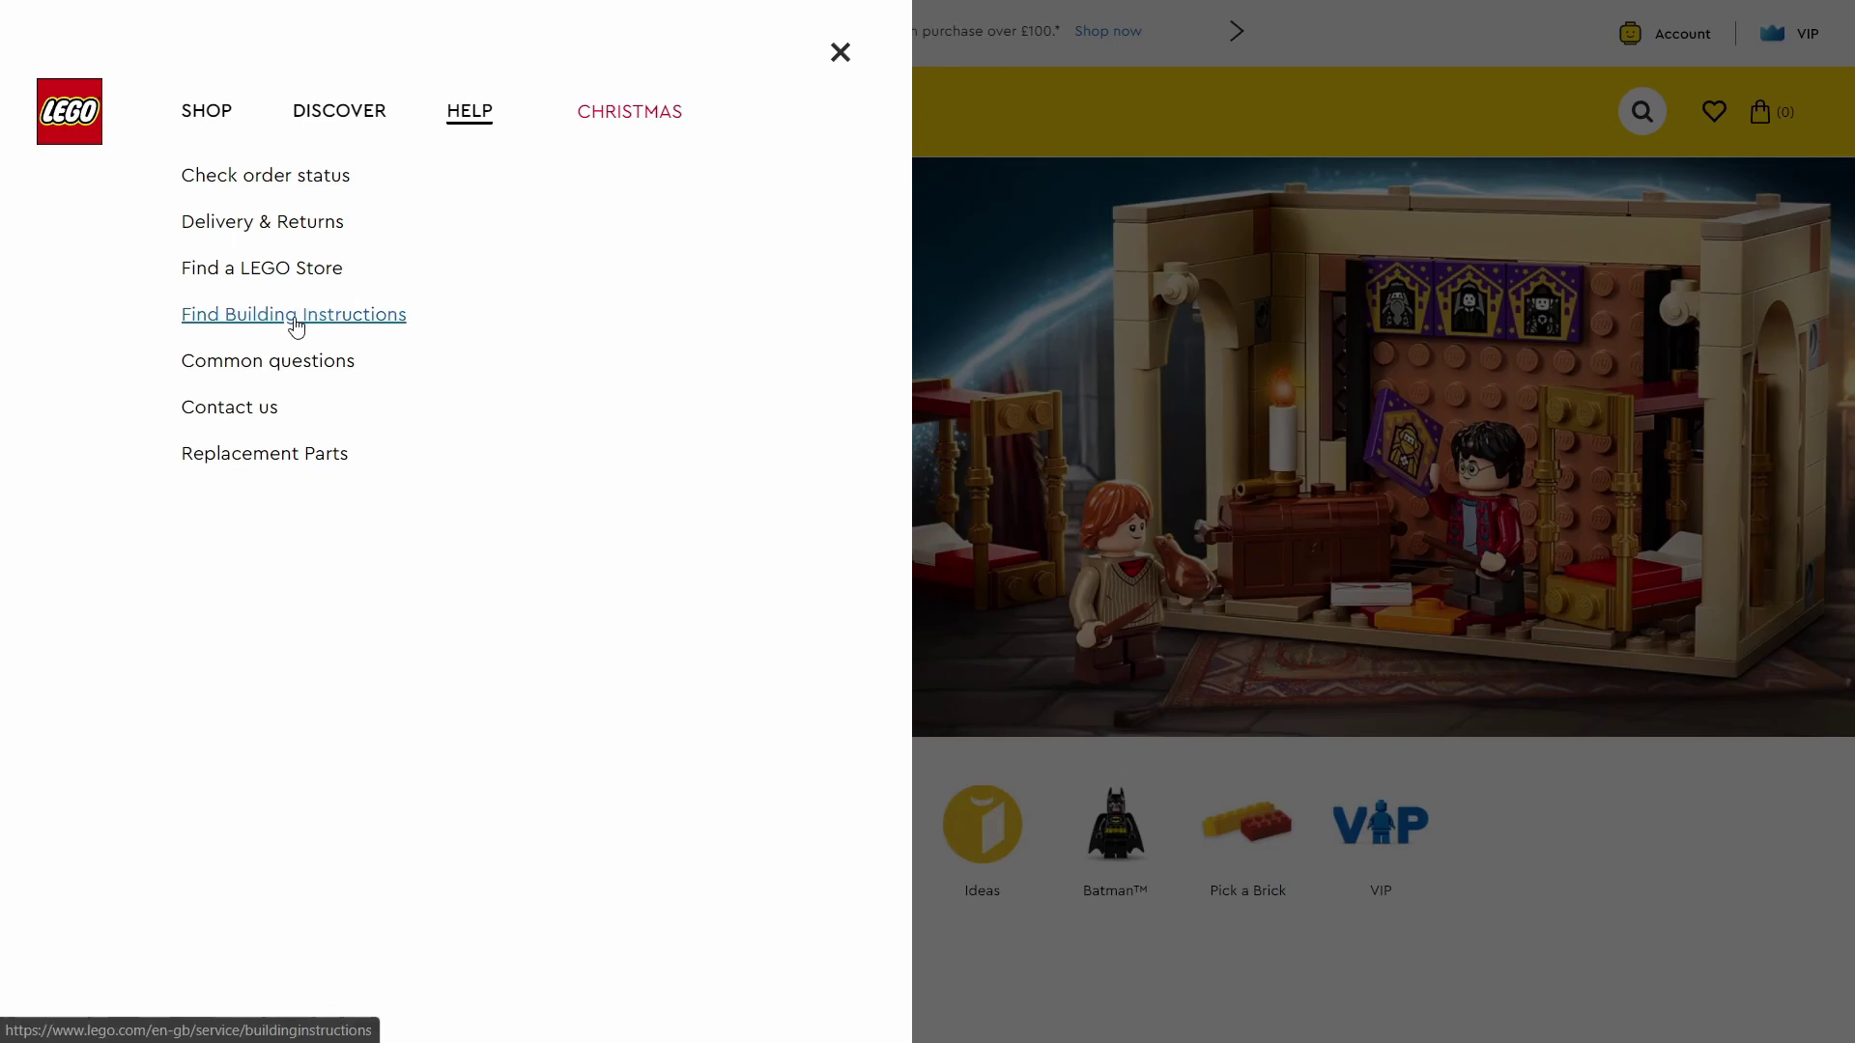
pyautogui.click(296, 316)
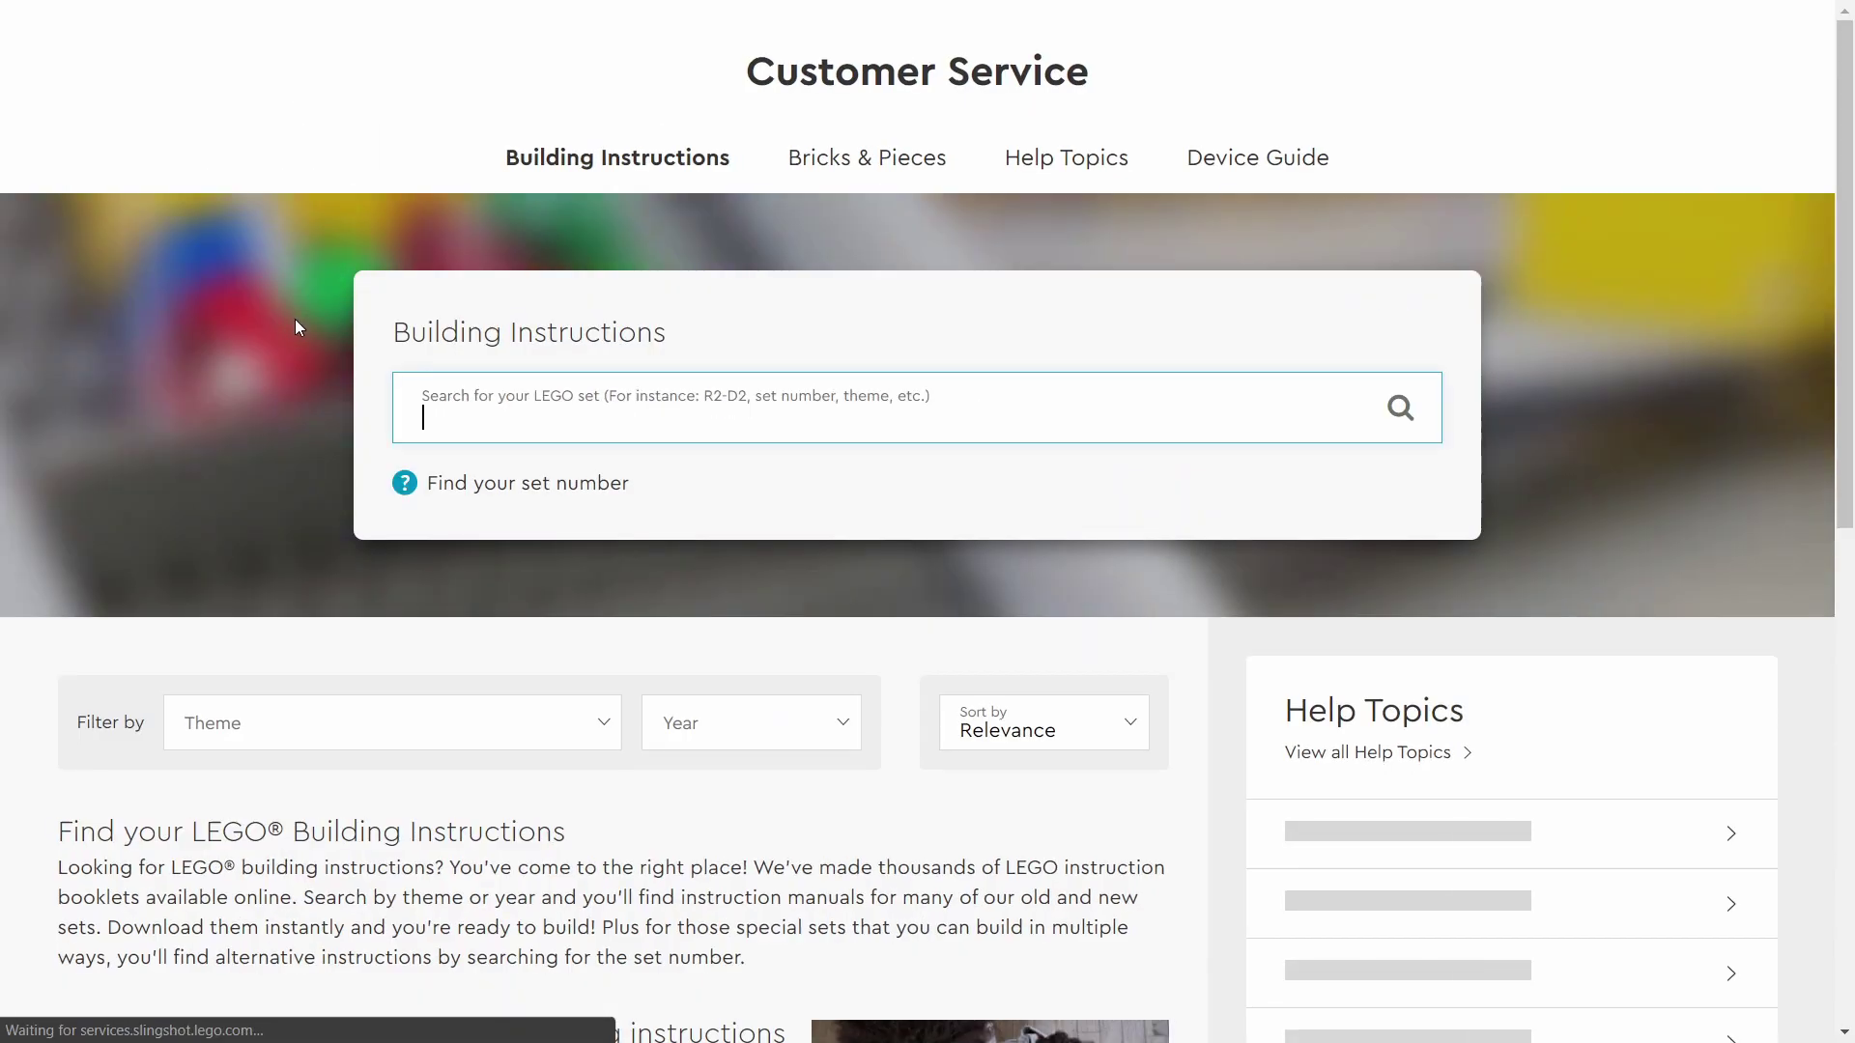
pyautogui.scroll(-5, 609, 488)
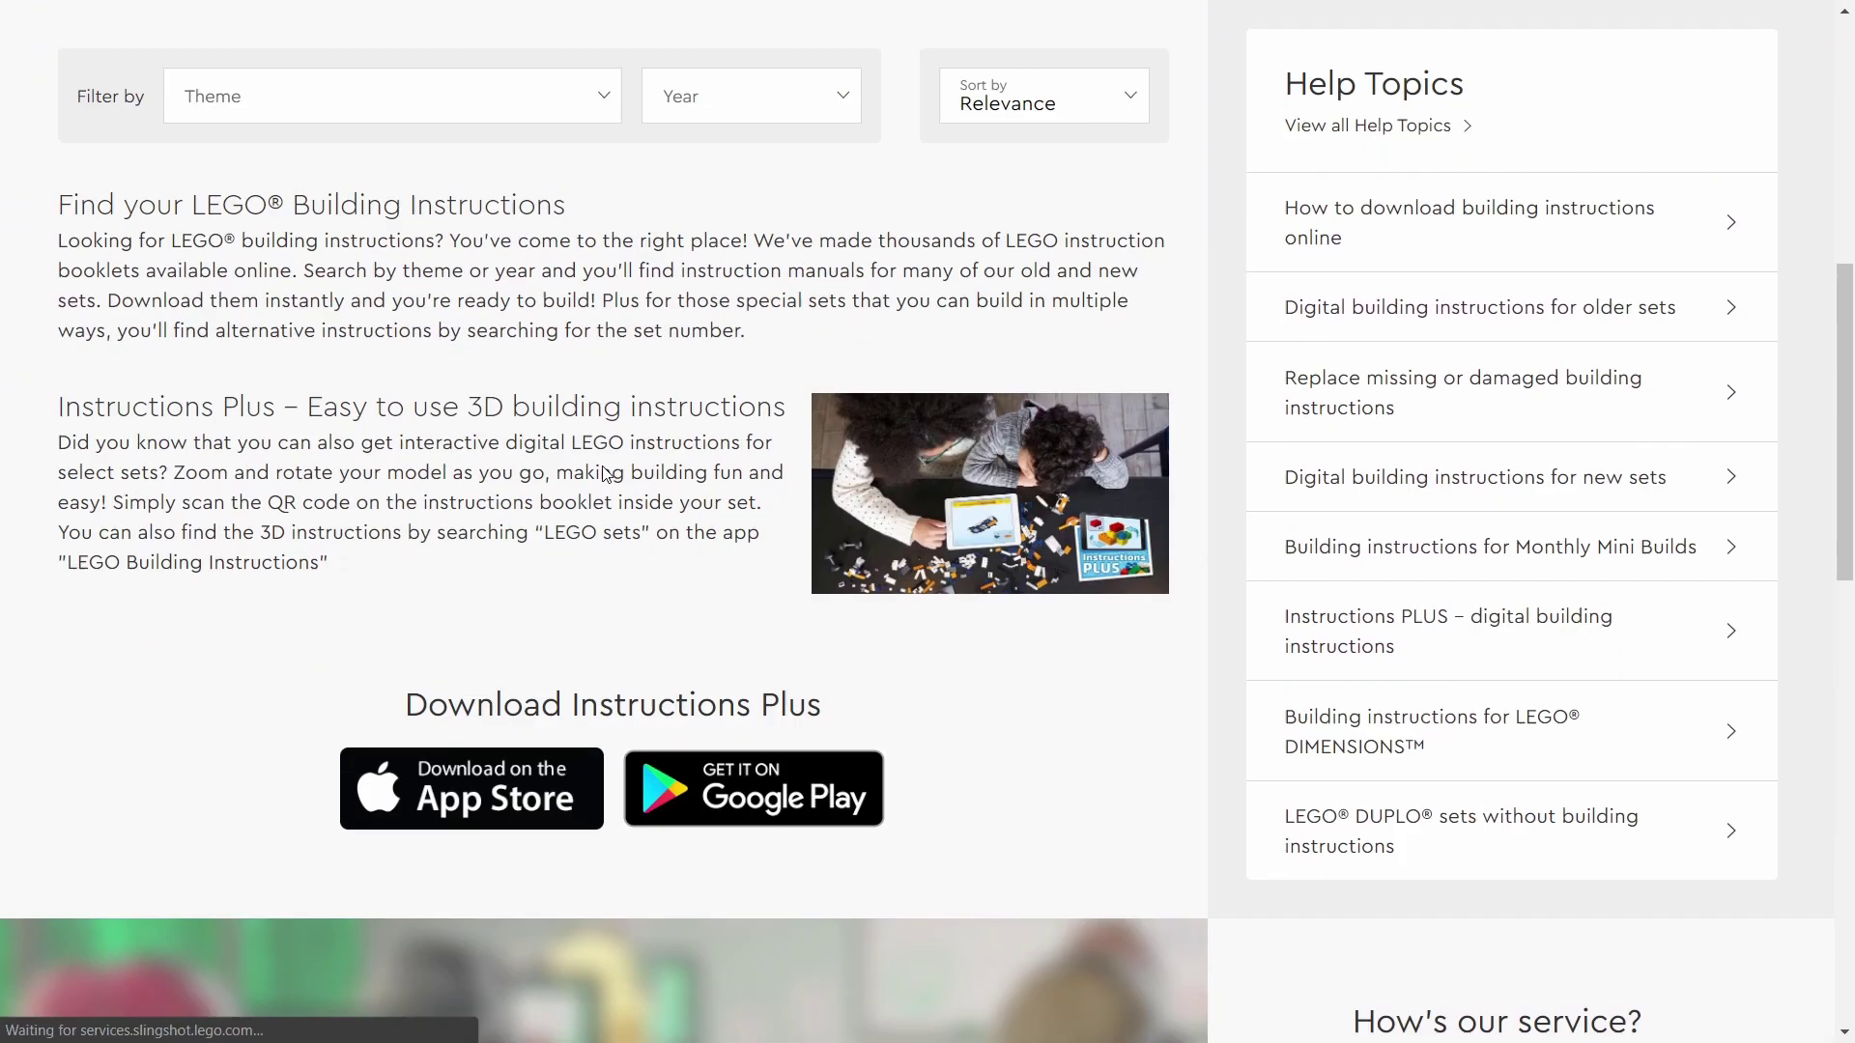
pyautogui.scroll(3, 541, 445)
# Filter the instructions by the LEGO Creator theme and open those for 31030 Red Go-Kart.
pyautogui.click(480, 431)
pyautogui.scroll(-2, 351, 546)
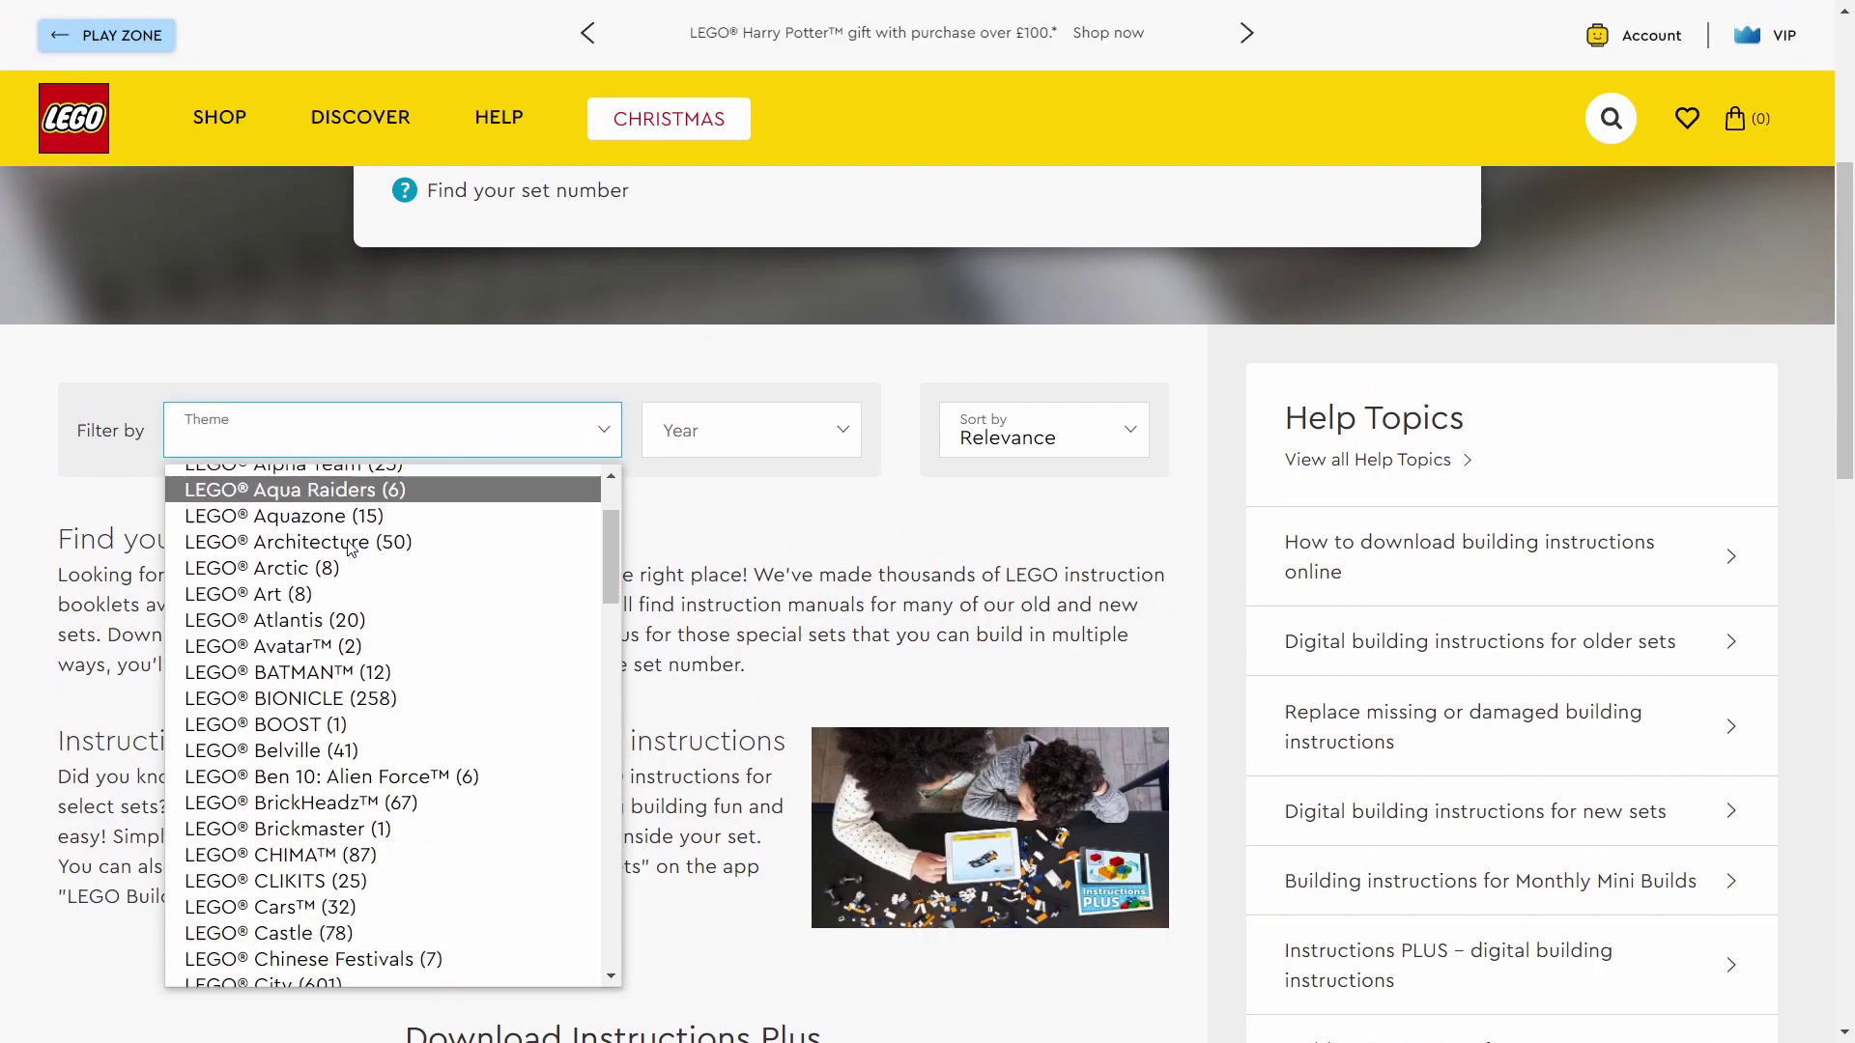
pyautogui.scroll(-2, 343, 550)
pyautogui.scroll(1, 324, 618)
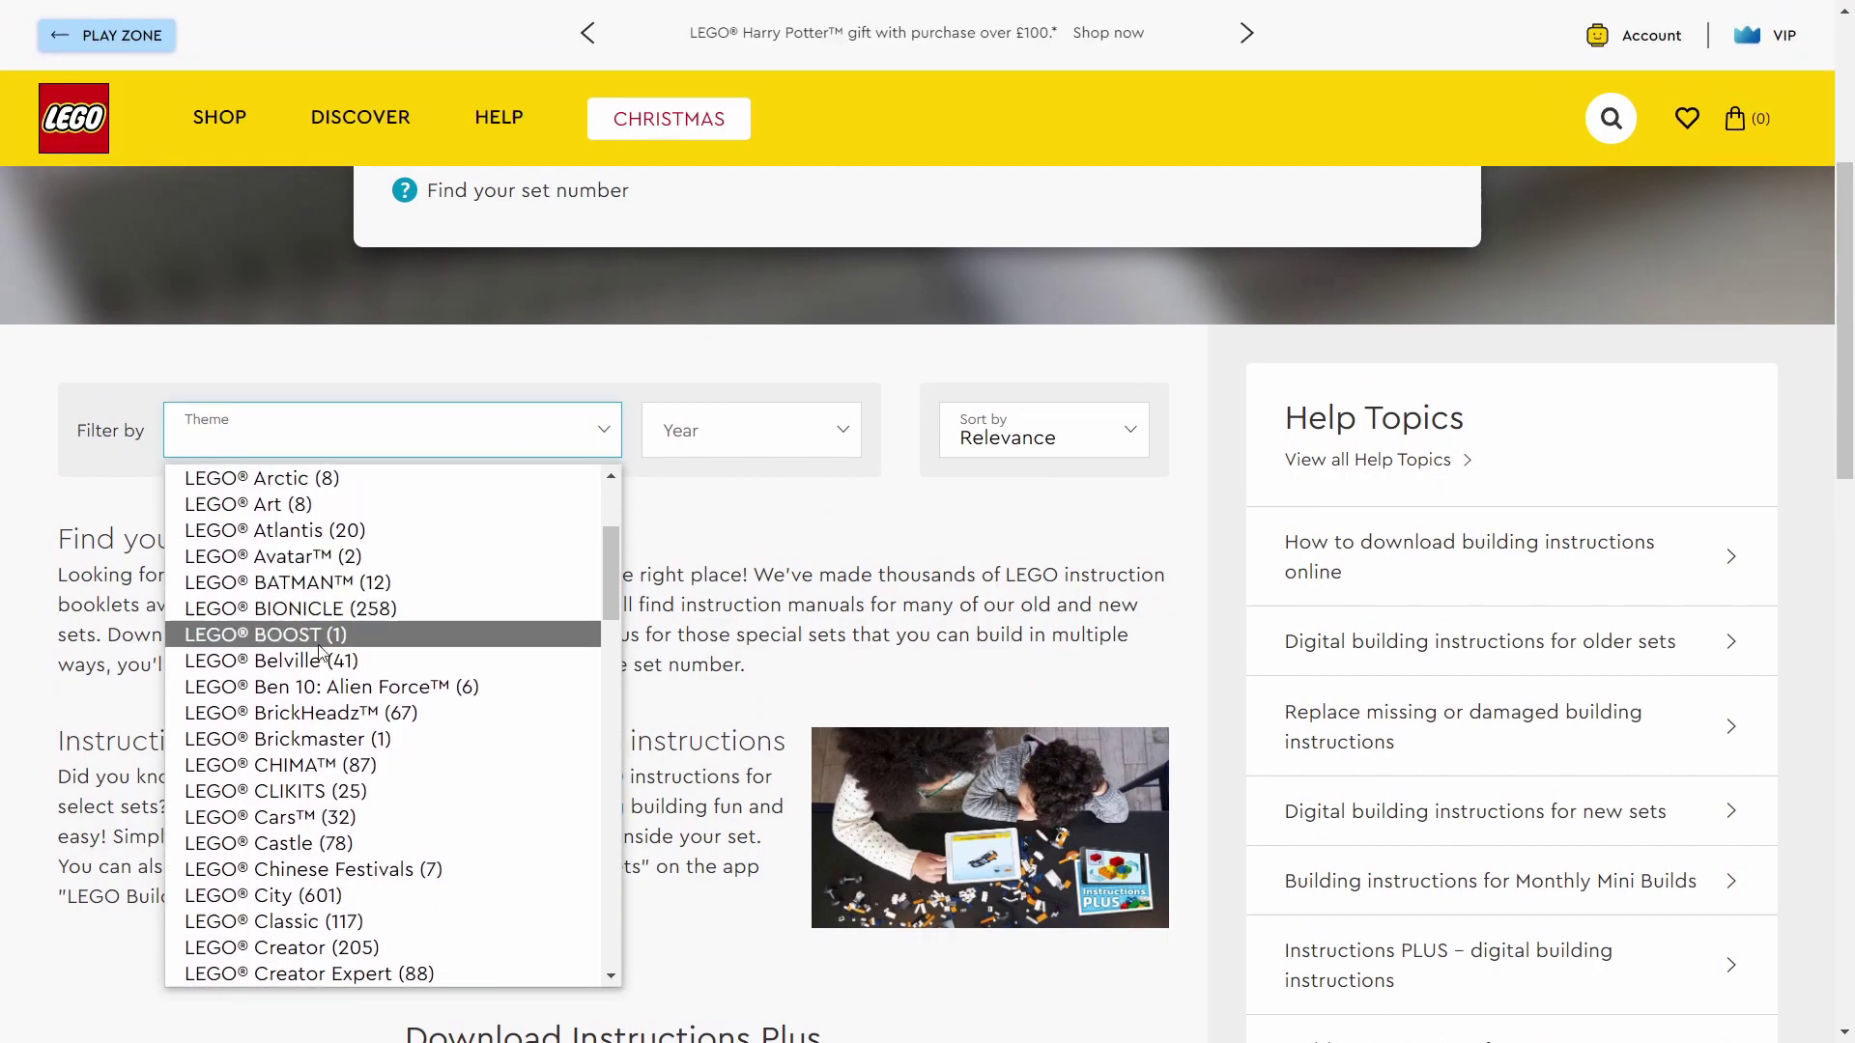
pyautogui.scroll(-1, 338, 715)
pyautogui.scroll(-1, 348, 833)
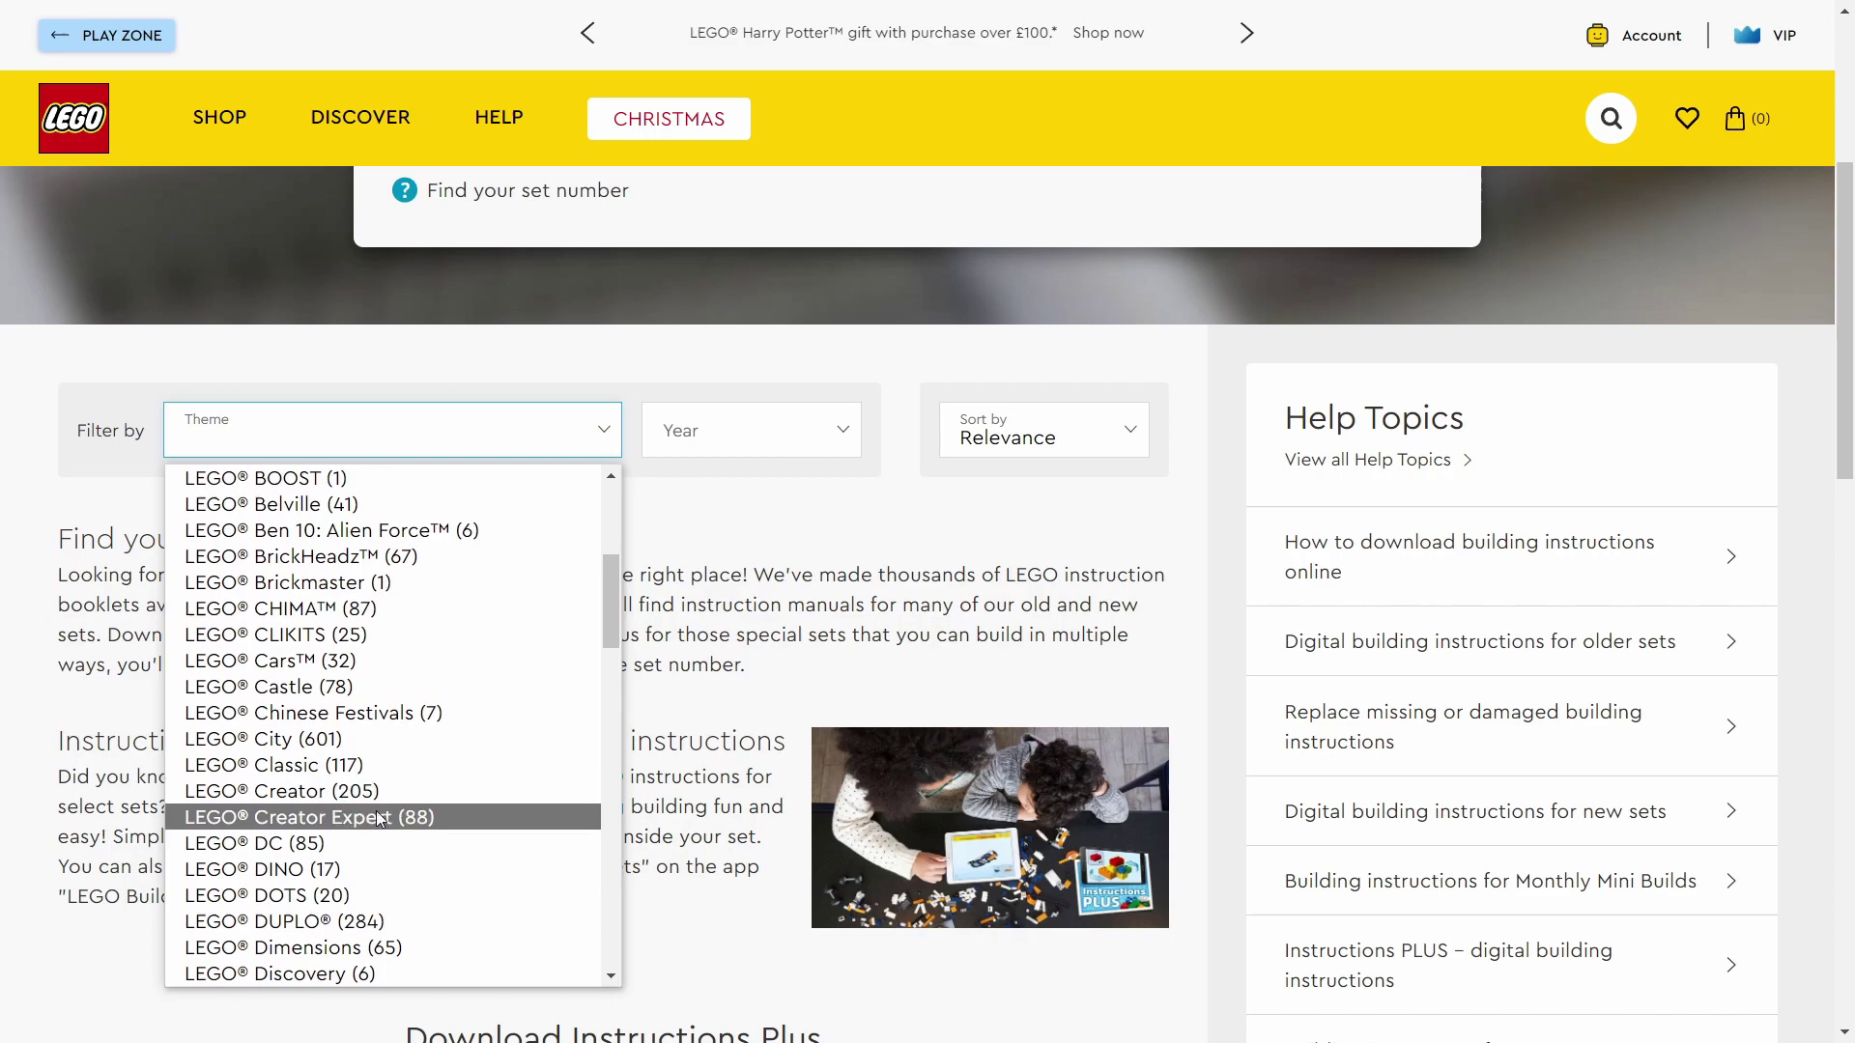
pyautogui.click(311, 794)
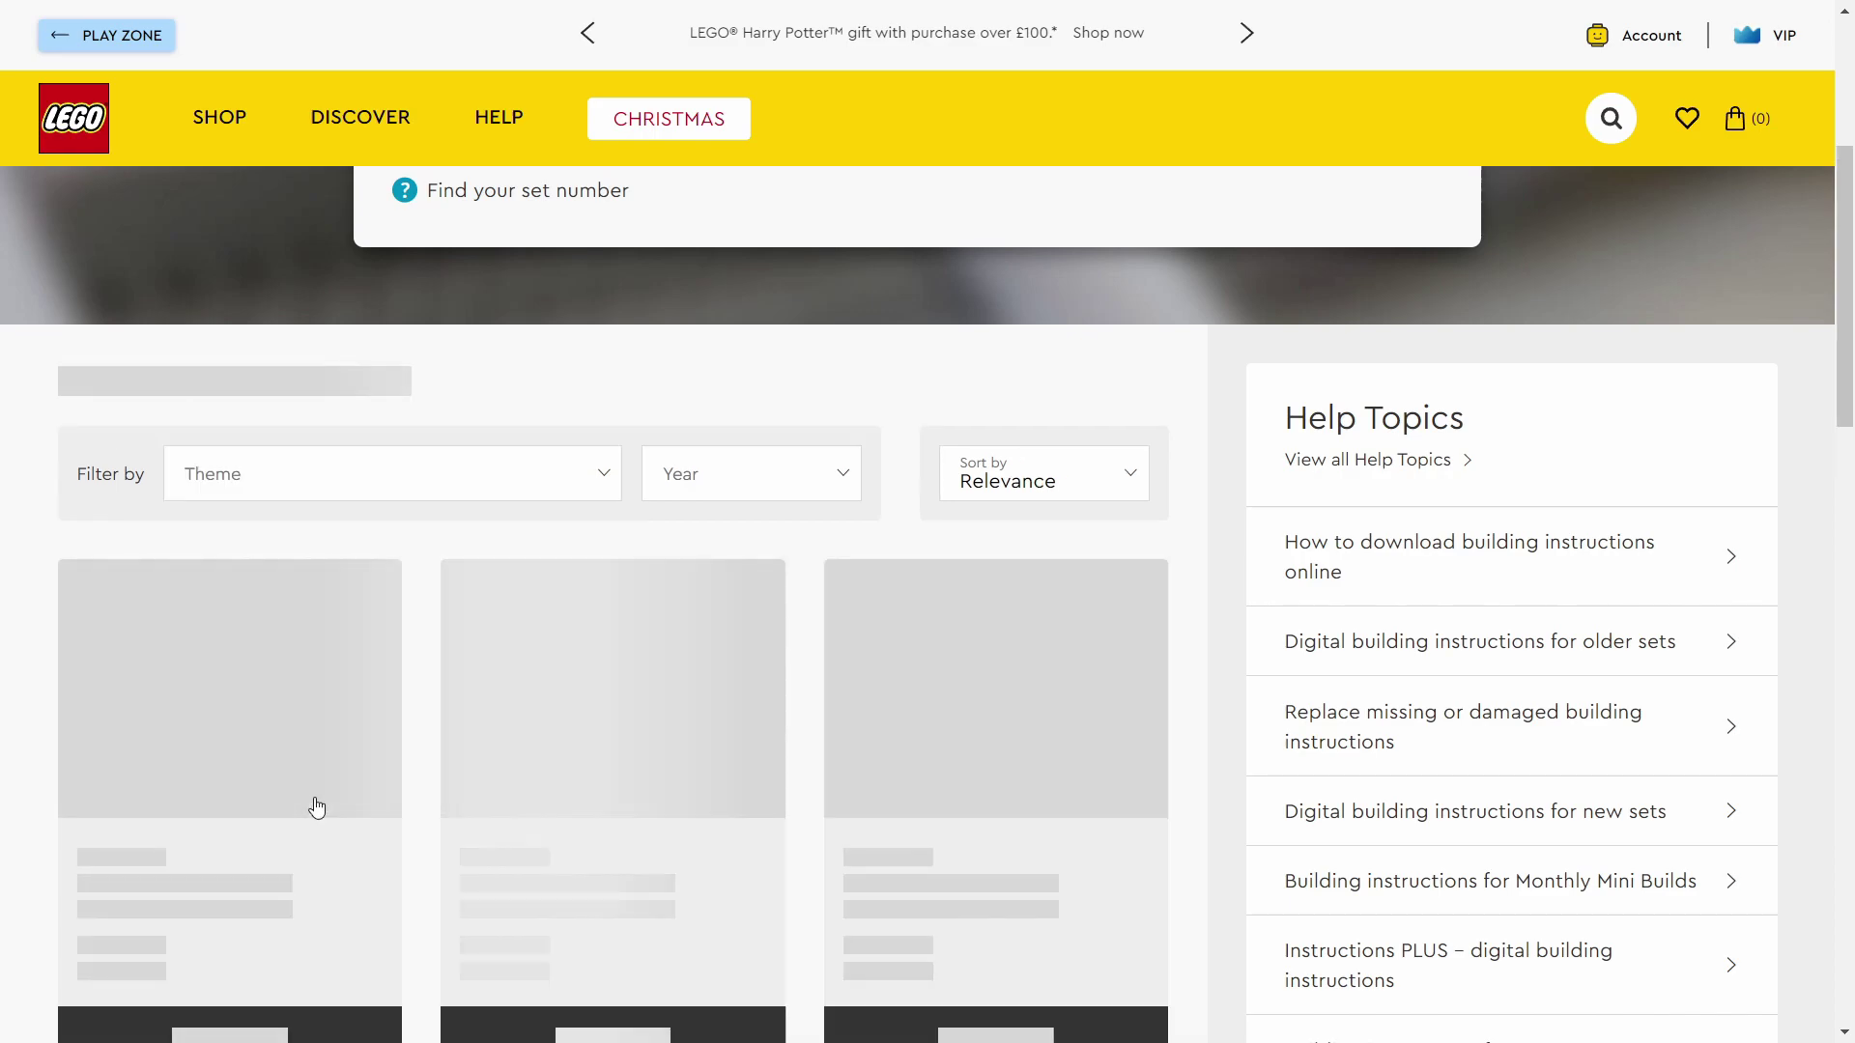
pyautogui.scroll(-10, 354, 778)
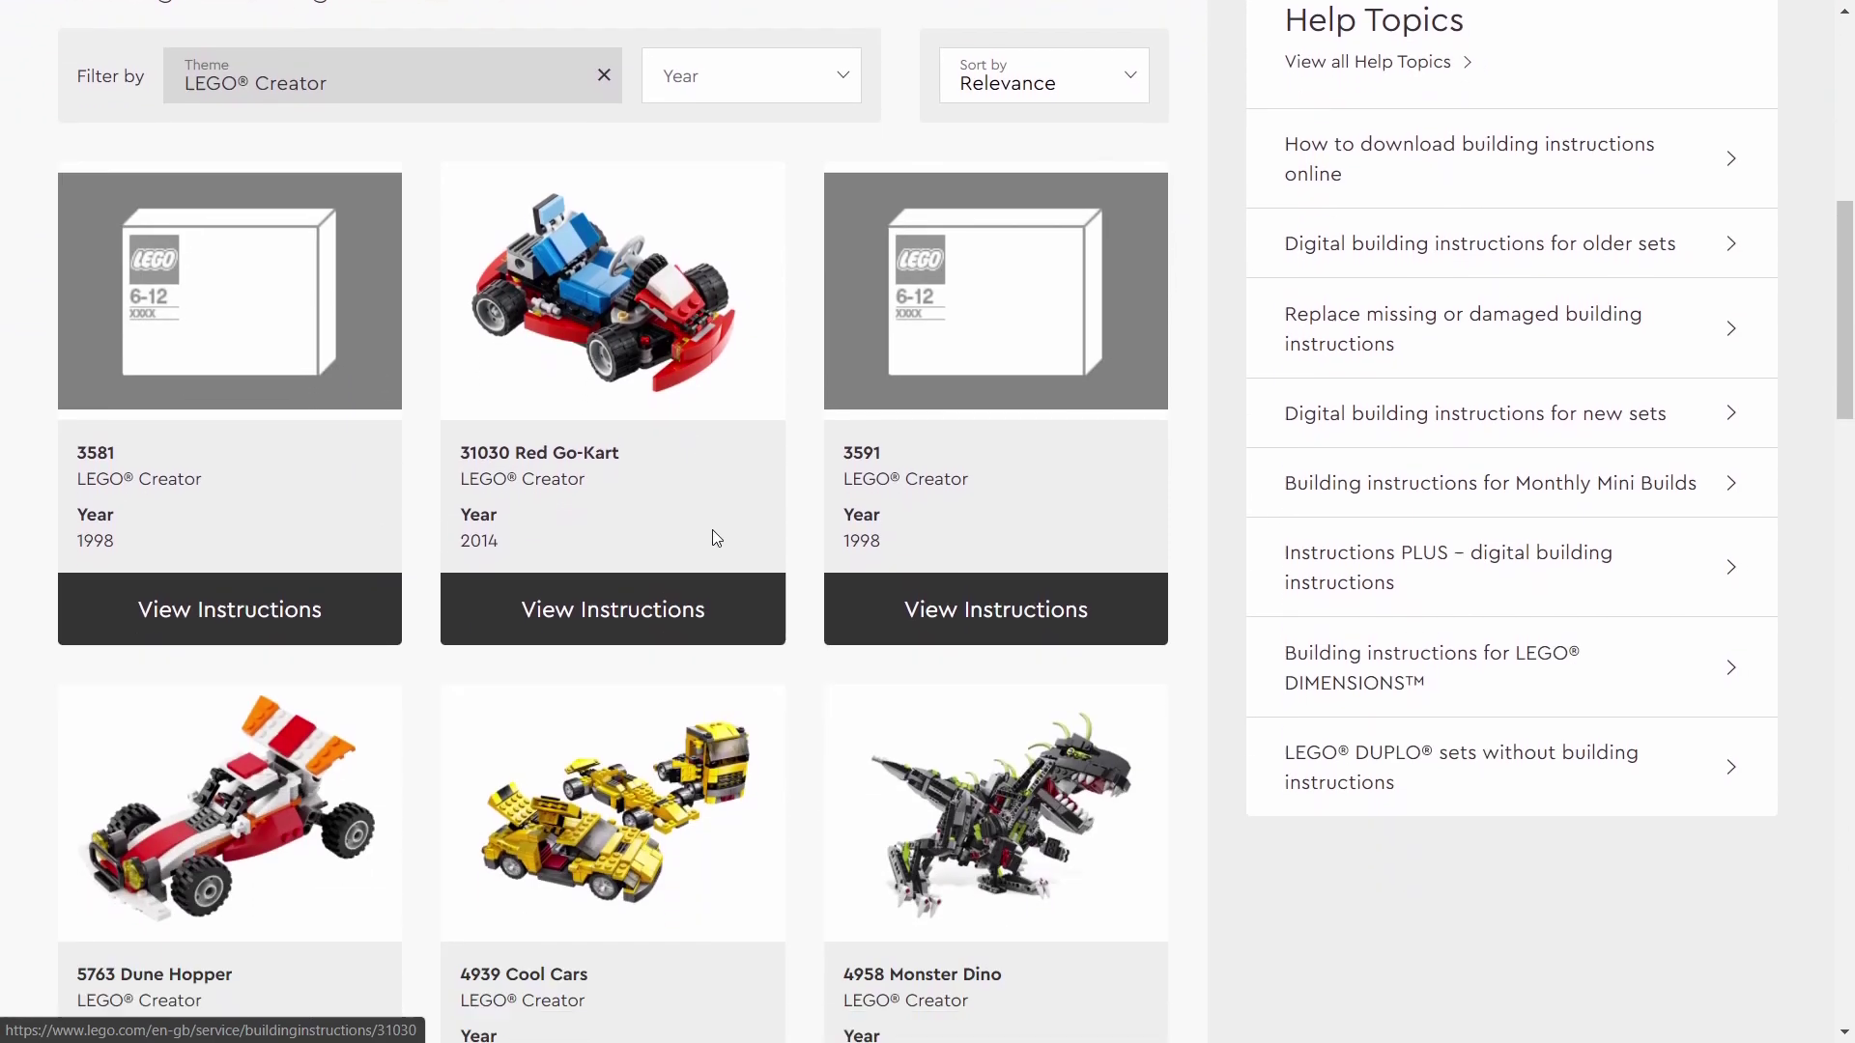
pyautogui.scroll(10, 792, 657)
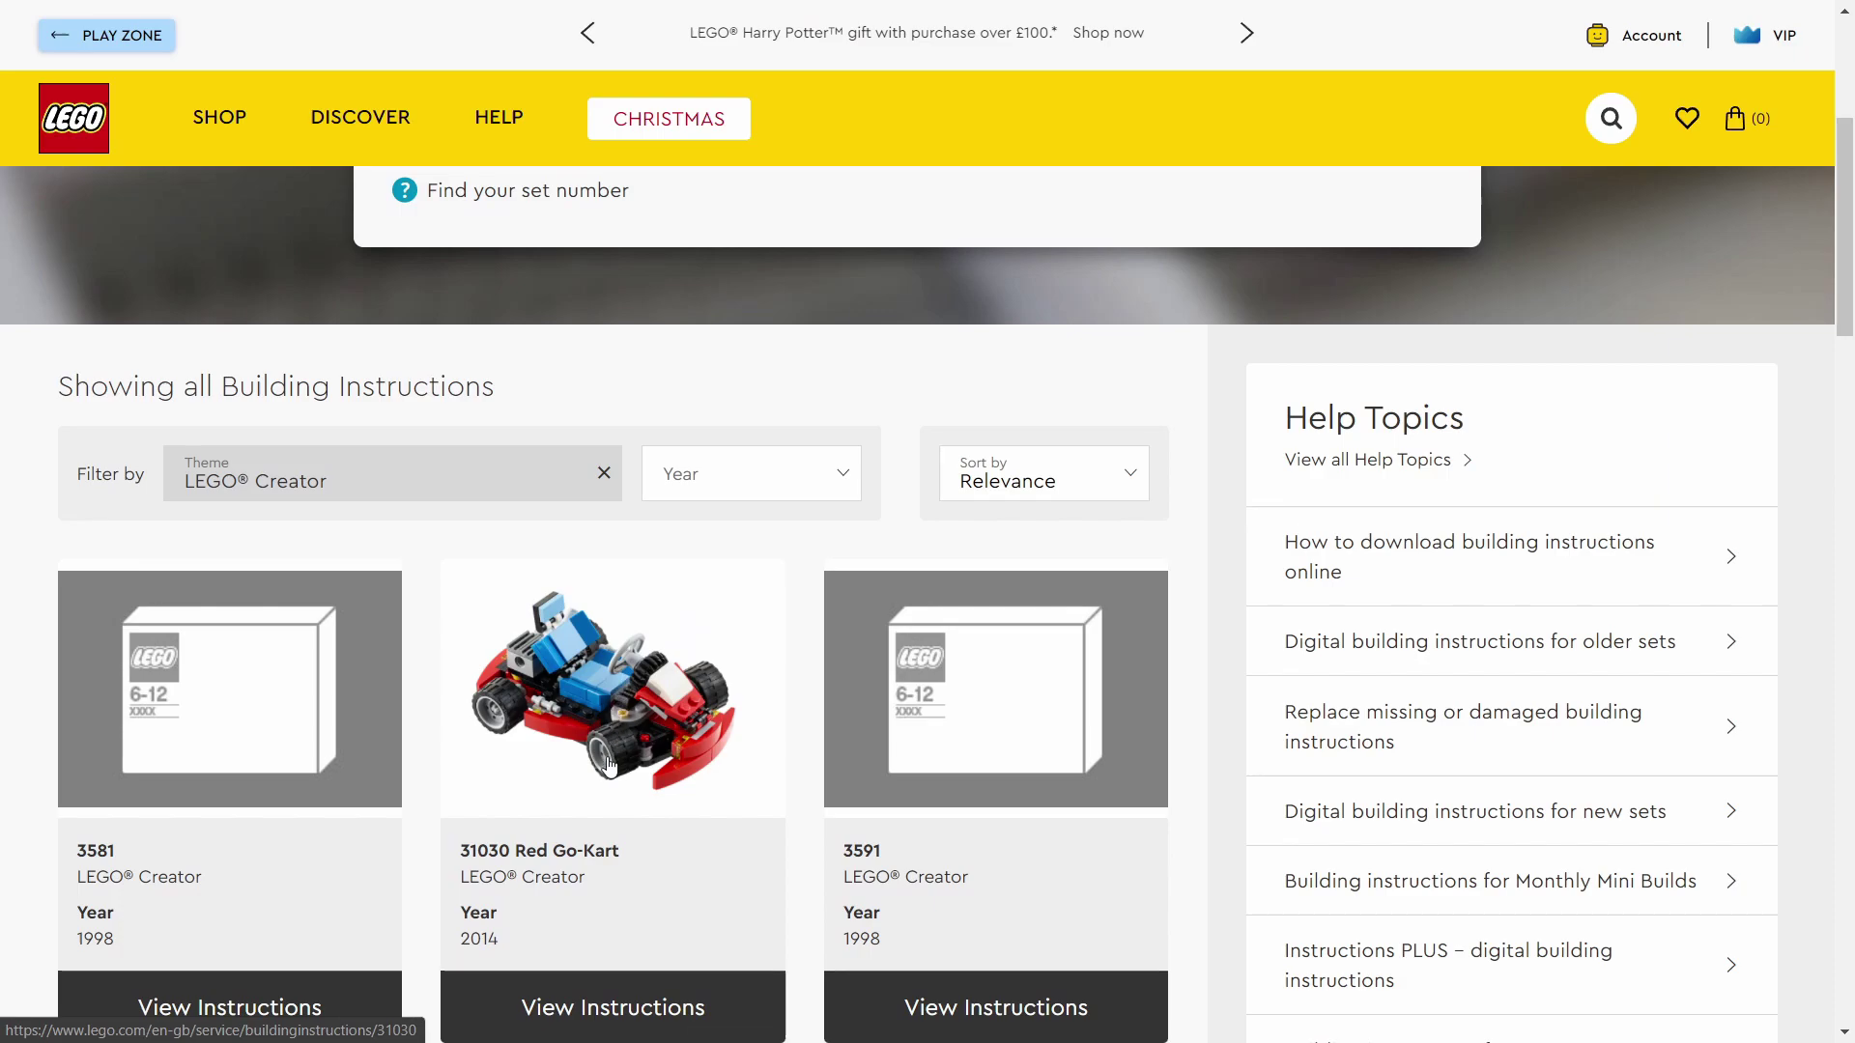
pyautogui.click(601, 977)
# Scroll through the 31030 Red Go-Kart PDF pages to review its build steps.
pyautogui.scroll(-10, 618, 761)
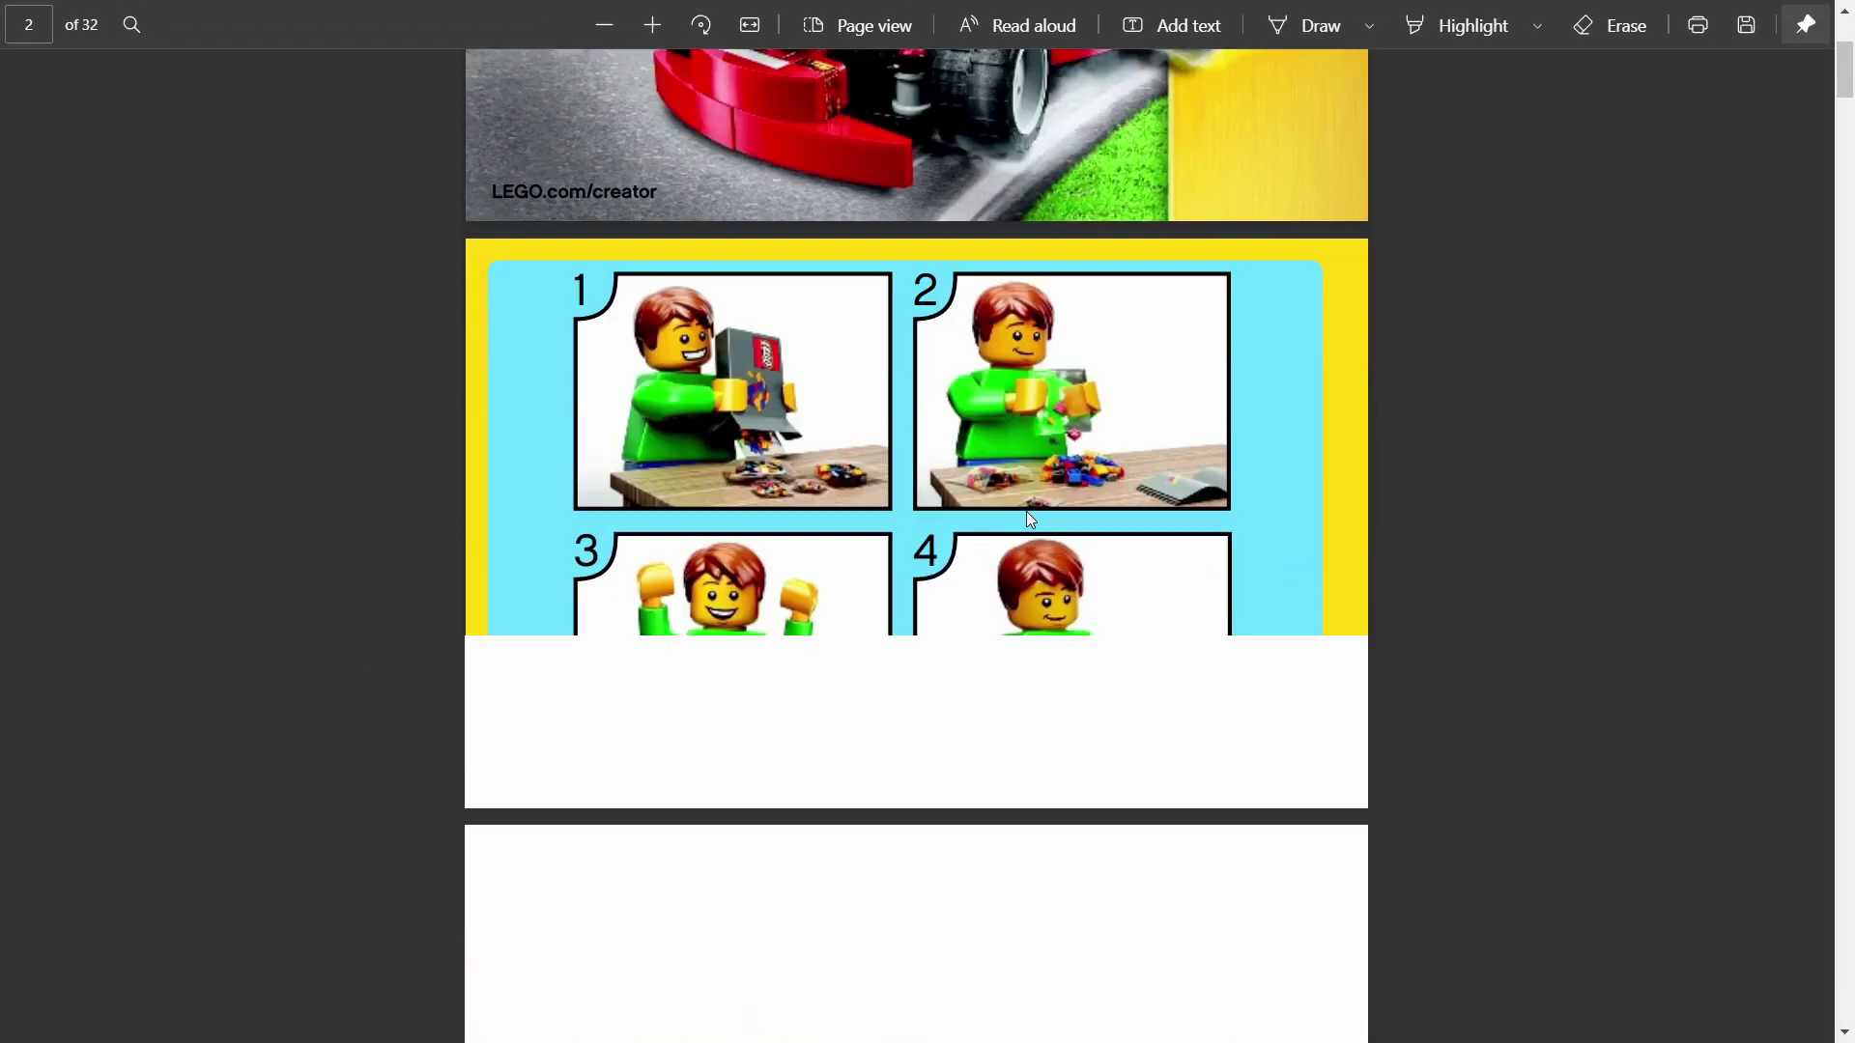
pyautogui.scroll(-20, 1019, 506)
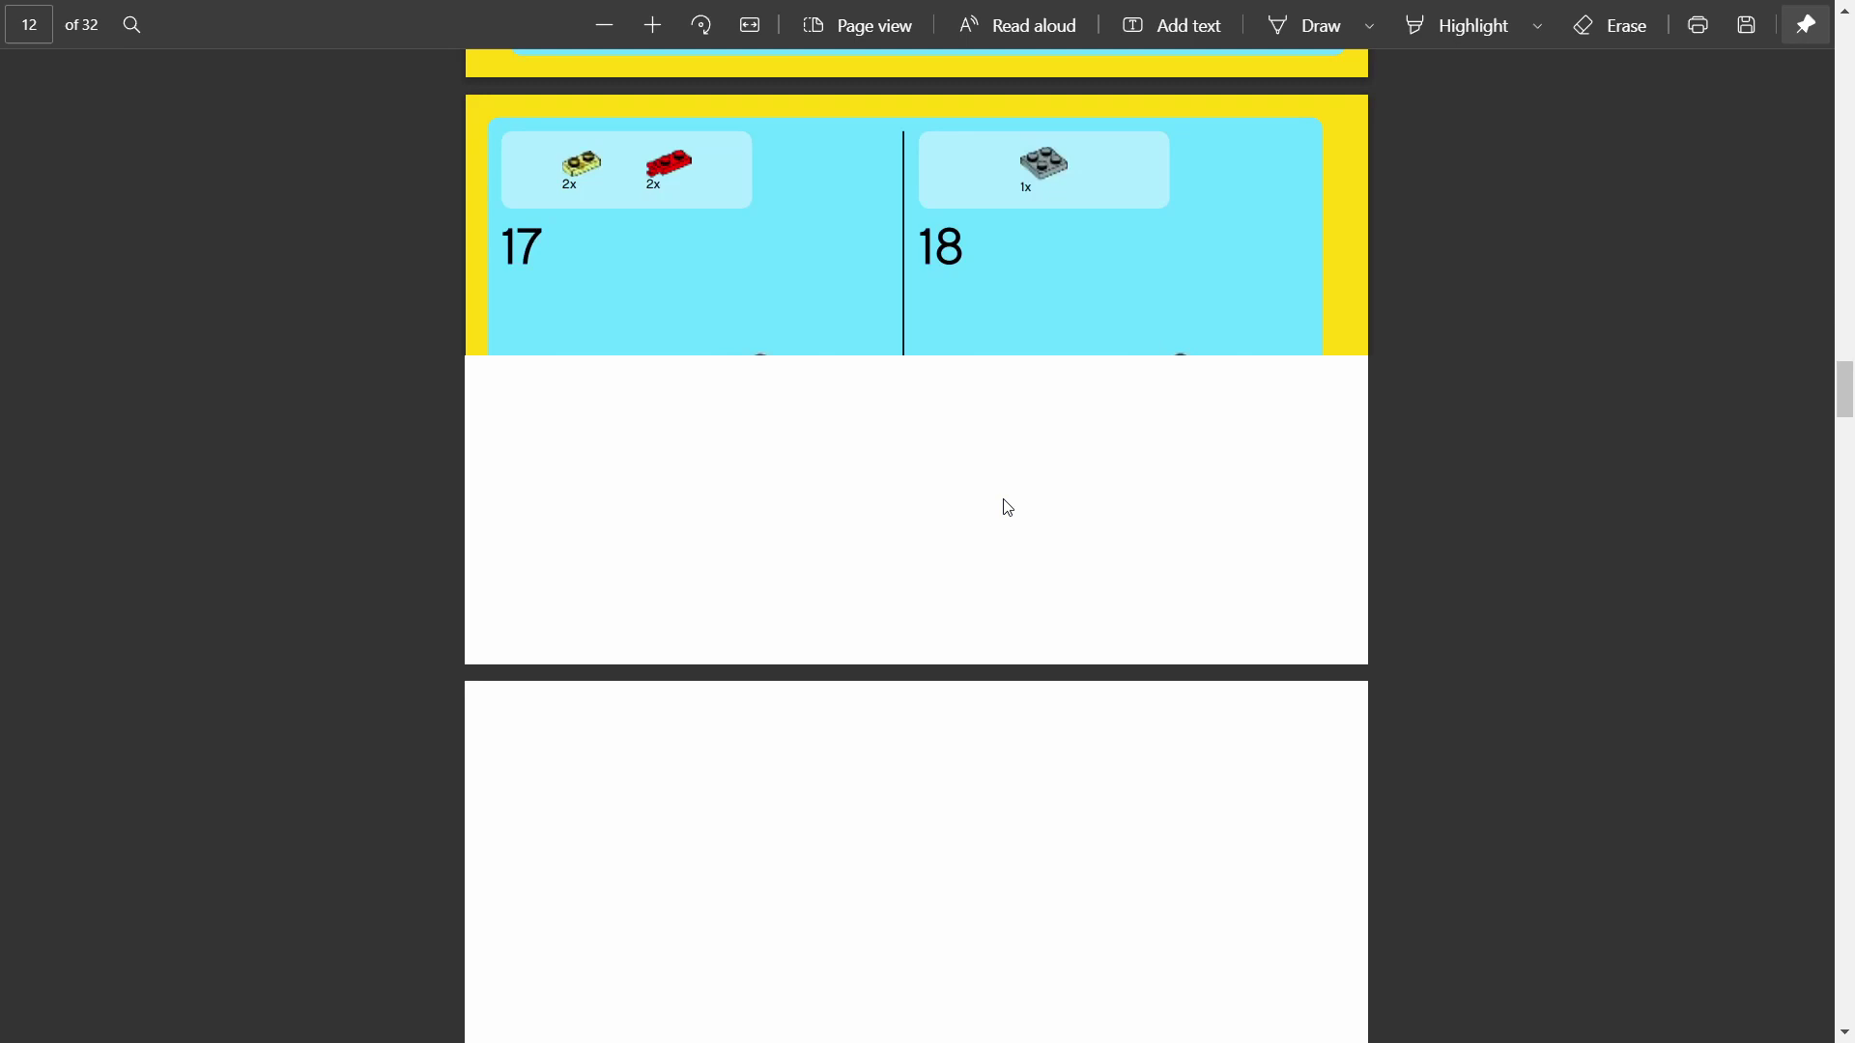
pyautogui.scroll(-6, 1009, 498)
pyautogui.scroll(9, 1005, 483)
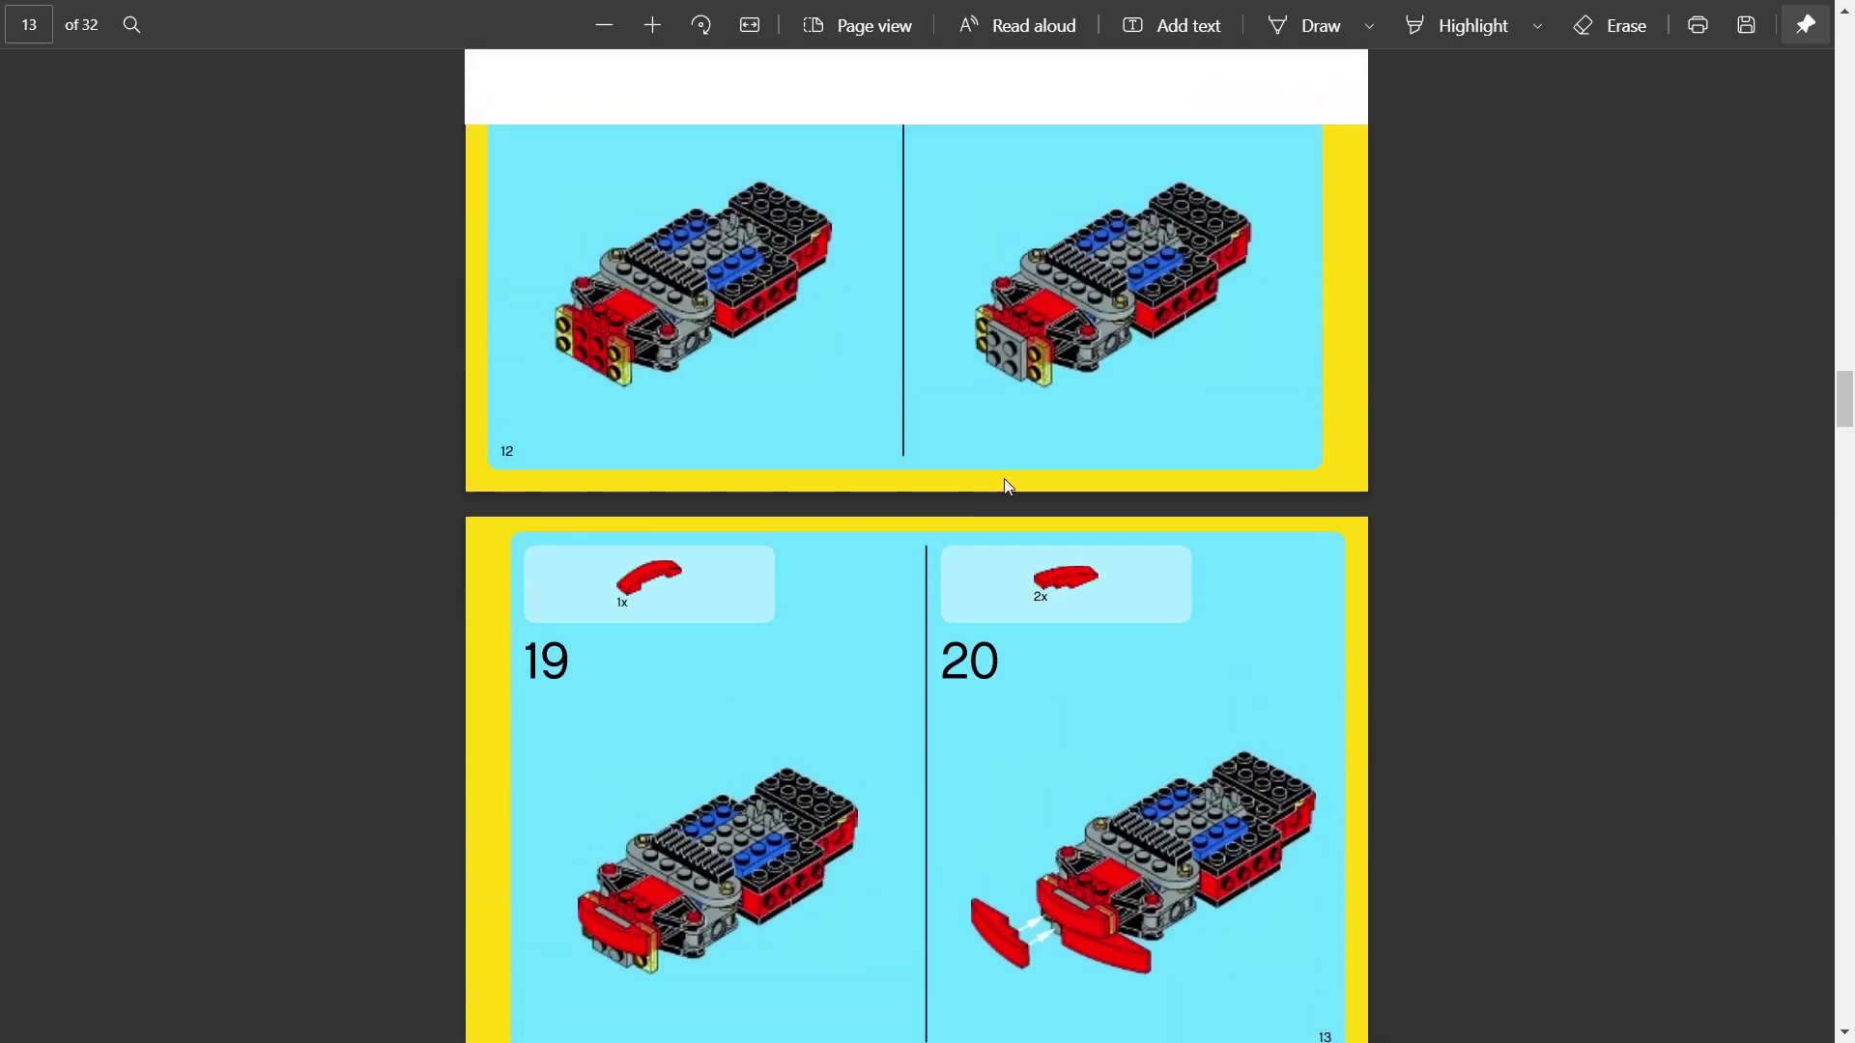
pyautogui.scroll(20, 995, 474)
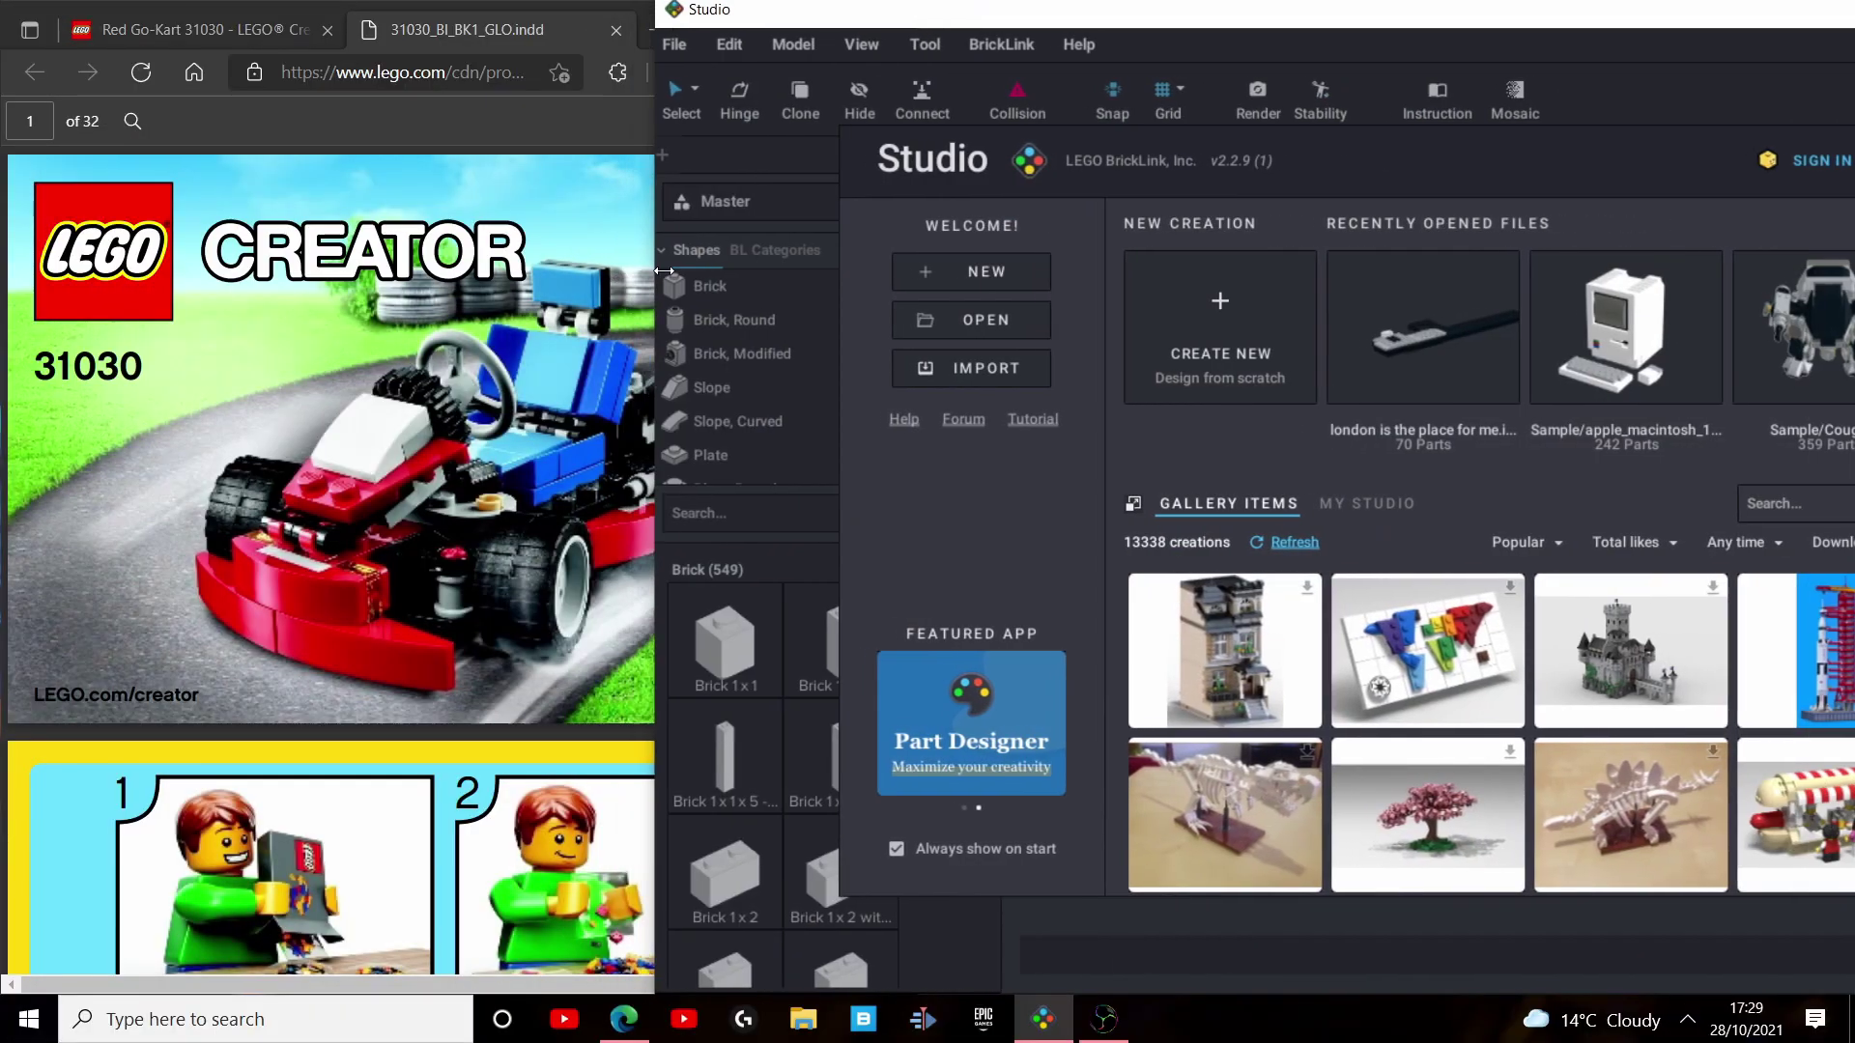
# Snap the Edge booklet to the screen's left half and Studio to the right half.
pyautogui.moveTo(663, 271); pyautogui.dragTo(682, 278)
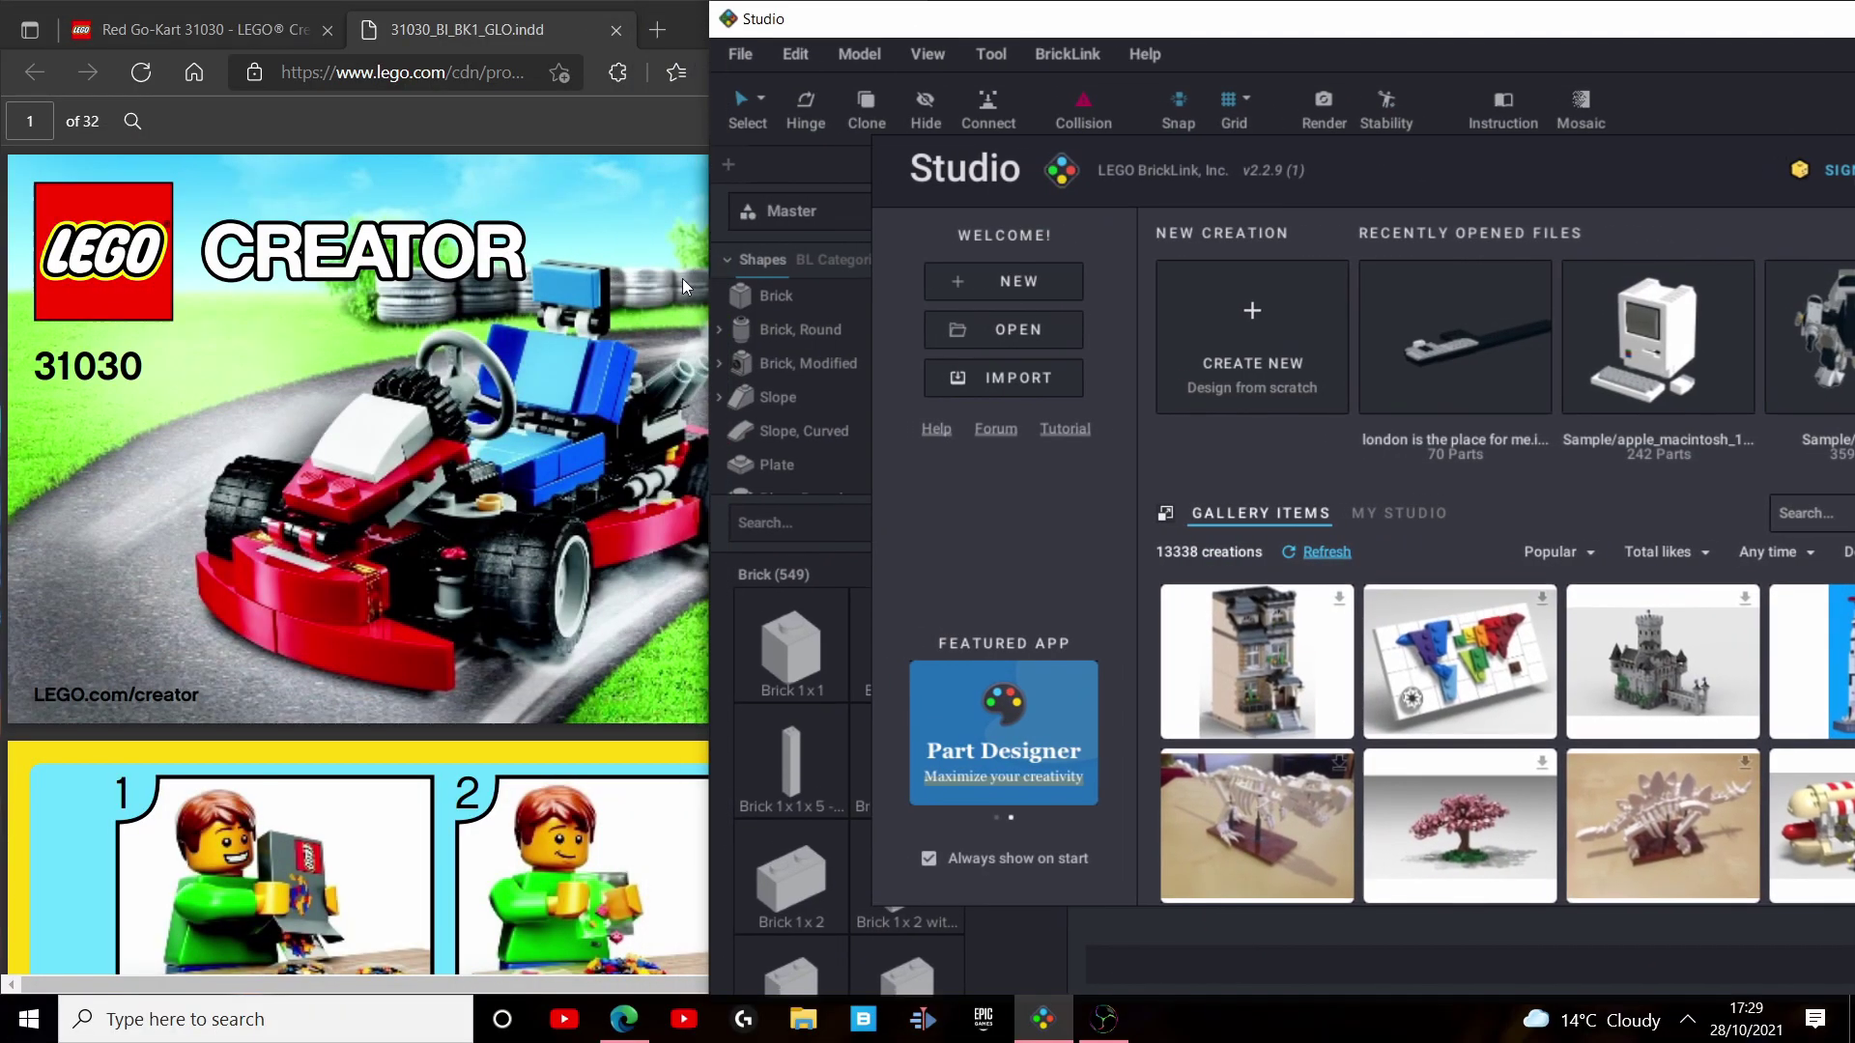
pyautogui.click(522, 43)
pyautogui.moveTo(705, 27); pyautogui.dragTo(2, 154)
pyautogui.click(1134, 485)
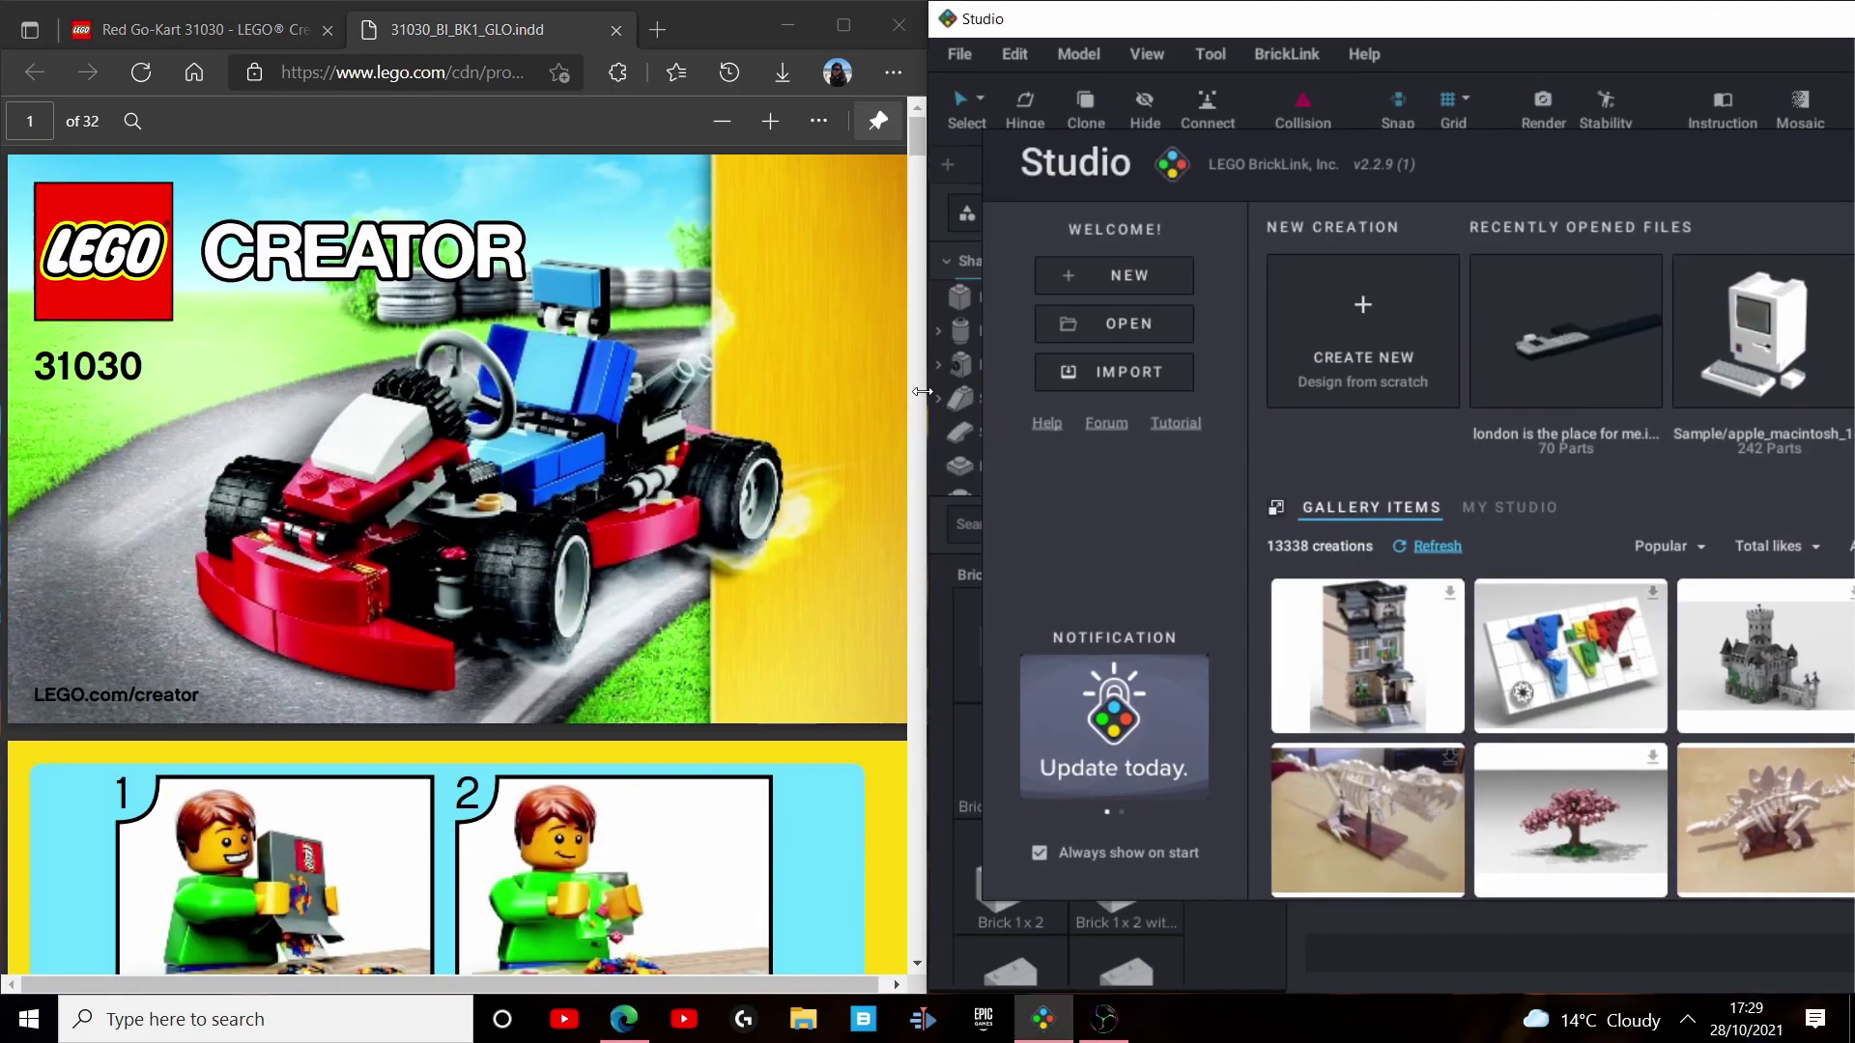
# Narrow the booklet browser and shorten the Studio window so both fit side by side.
pyautogui.scroll(-10, 910, 392)
pyautogui.moveTo(912, 391); pyautogui.dragTo(770, 394)
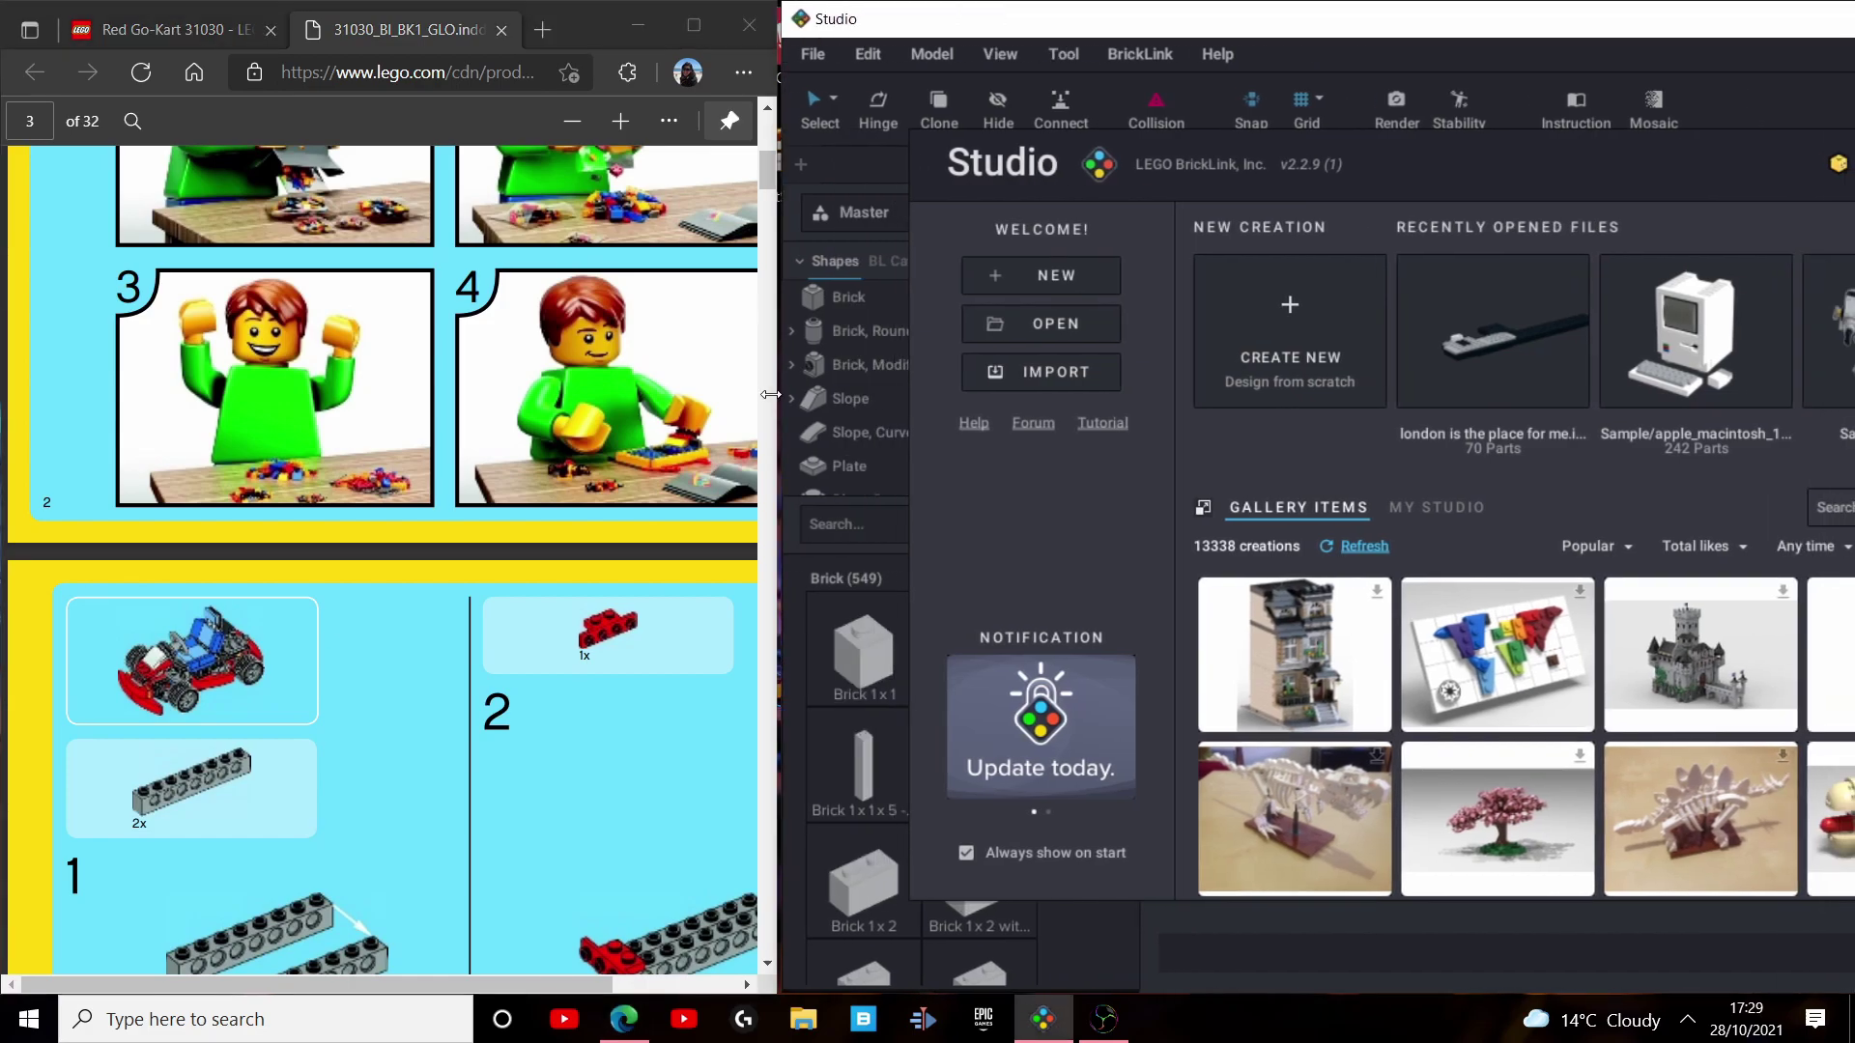
pyautogui.scroll(10, 593, 530)
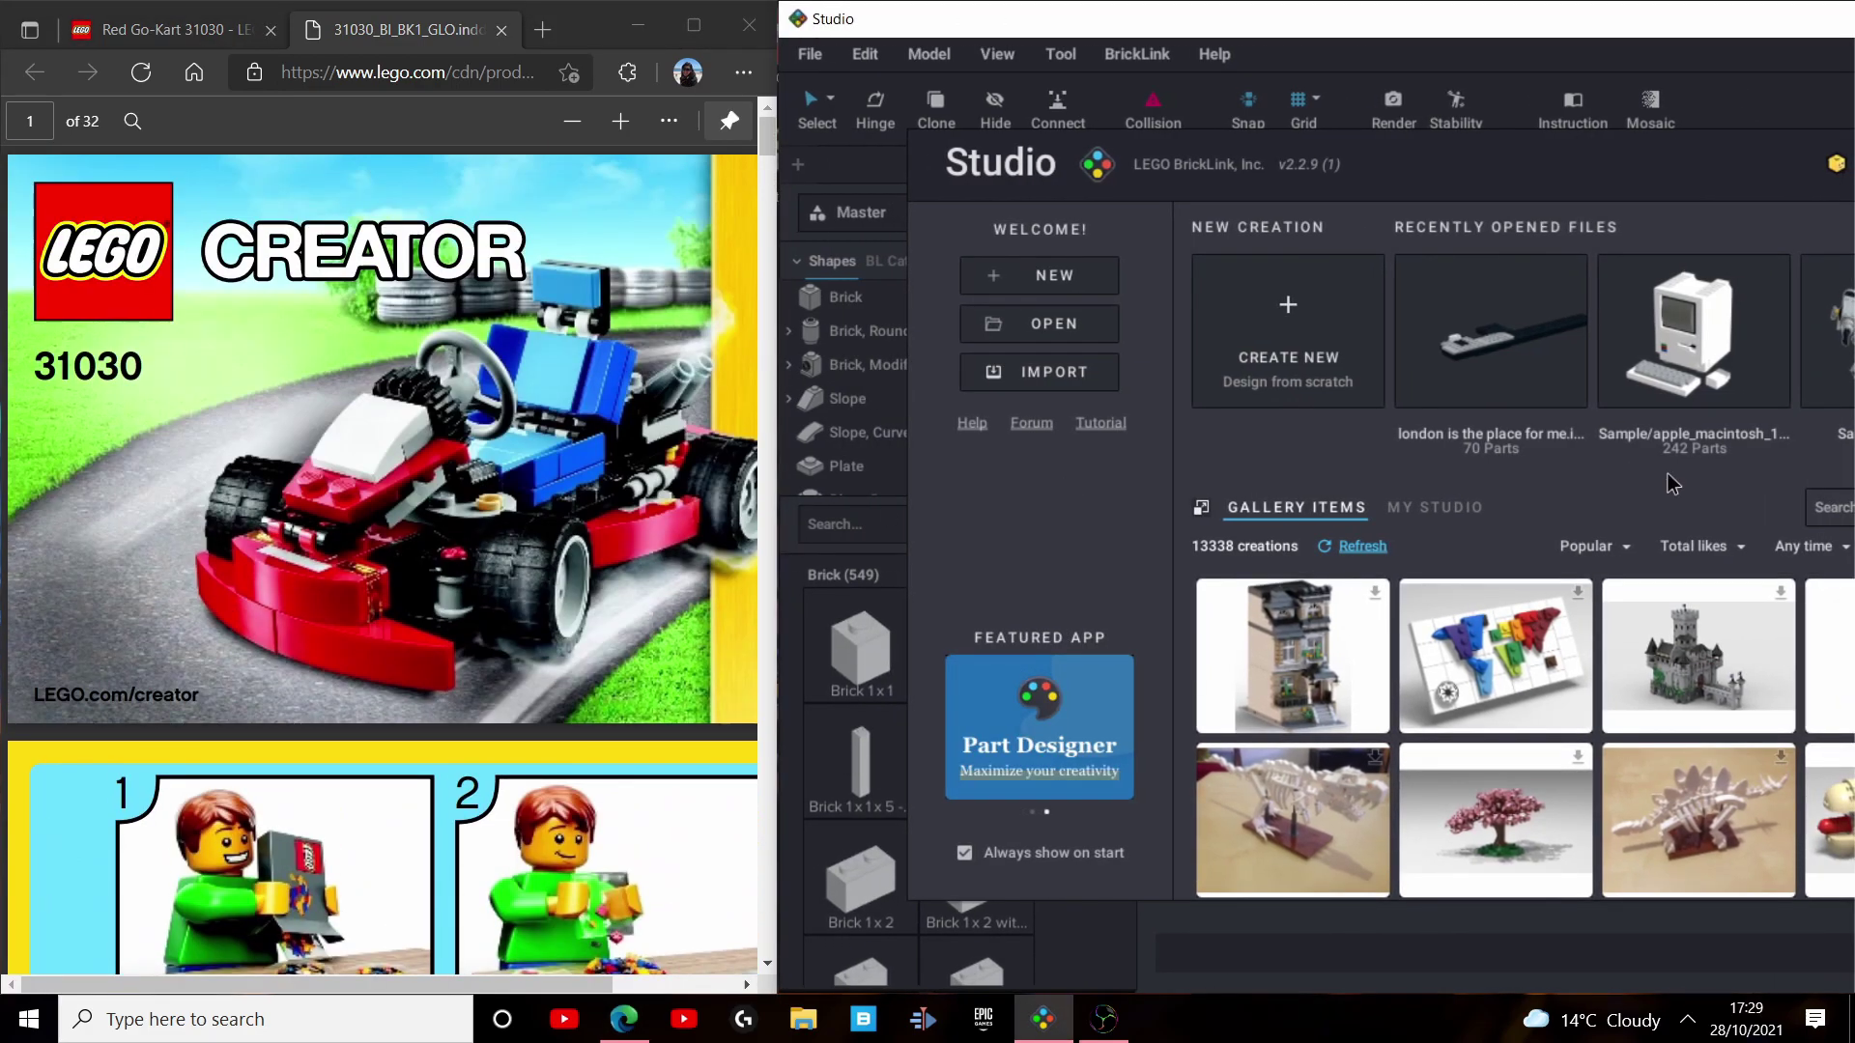
pyautogui.scroll(-10, 648, 570)
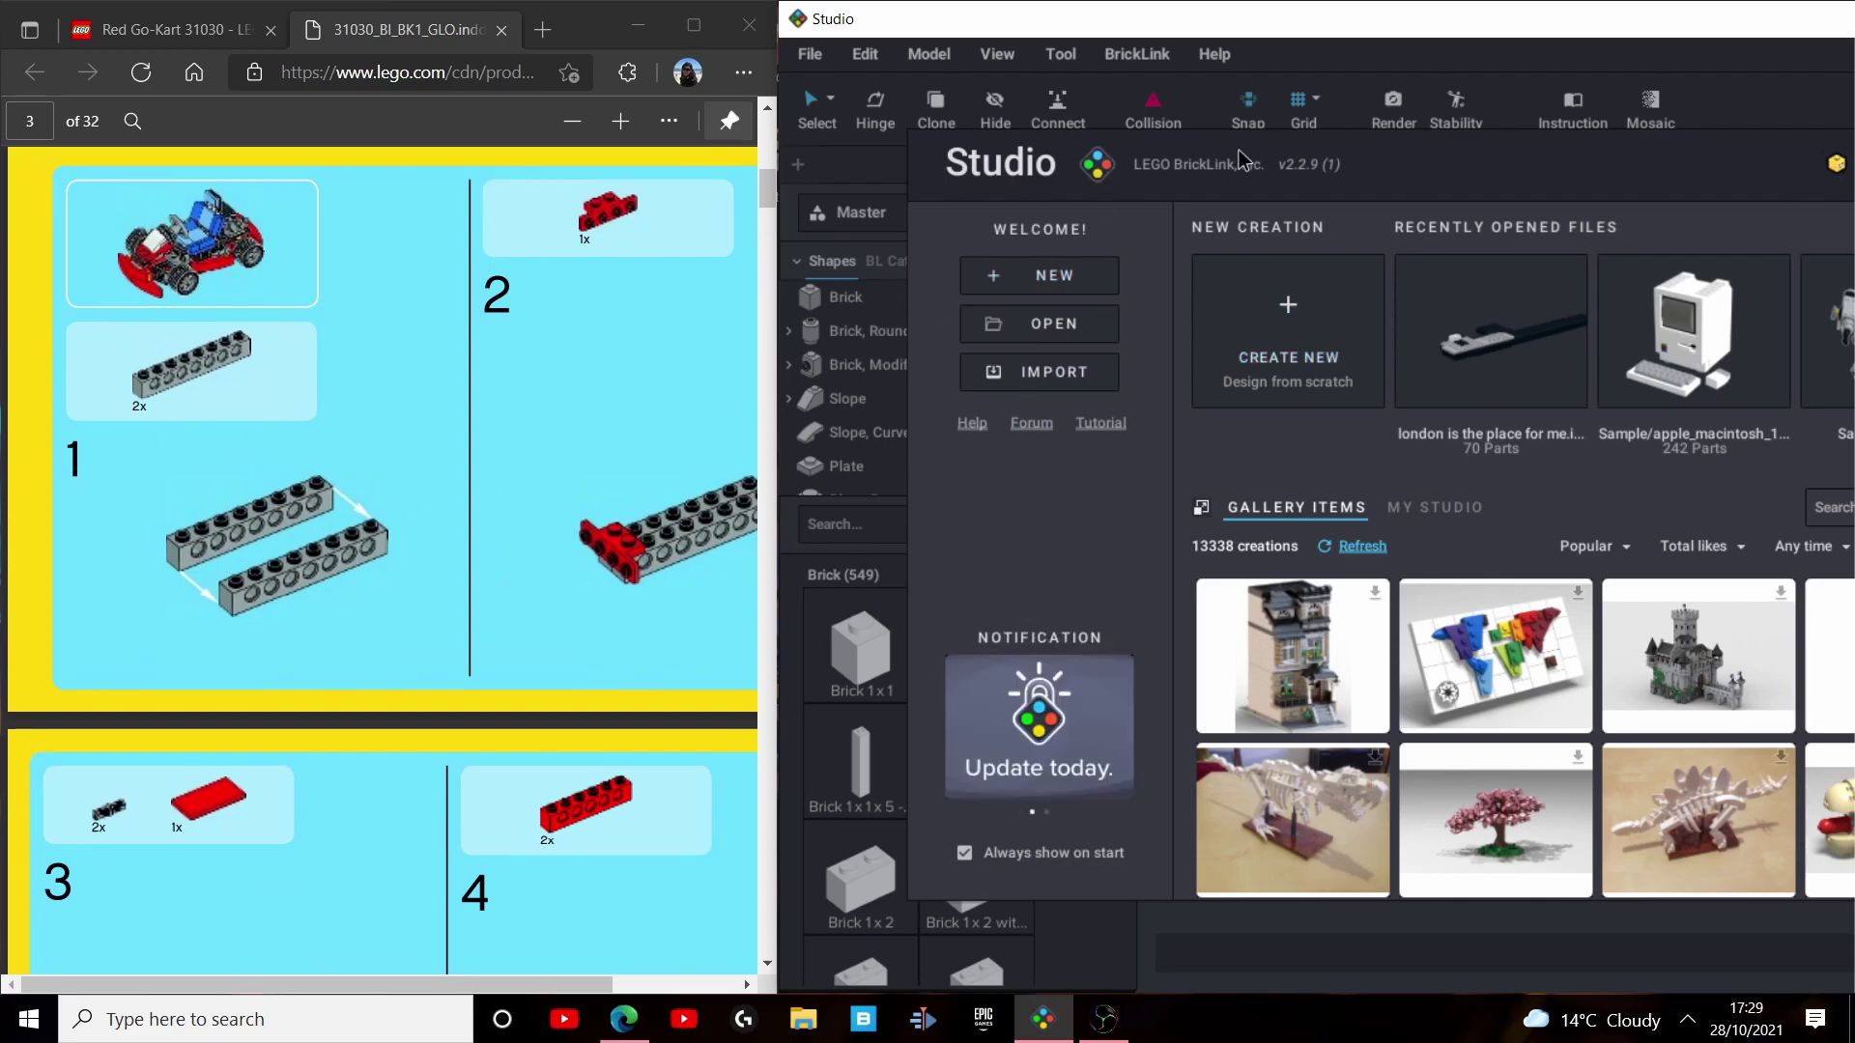
pyautogui.moveTo(1487, 2); pyautogui.dragTo(1017, 27)
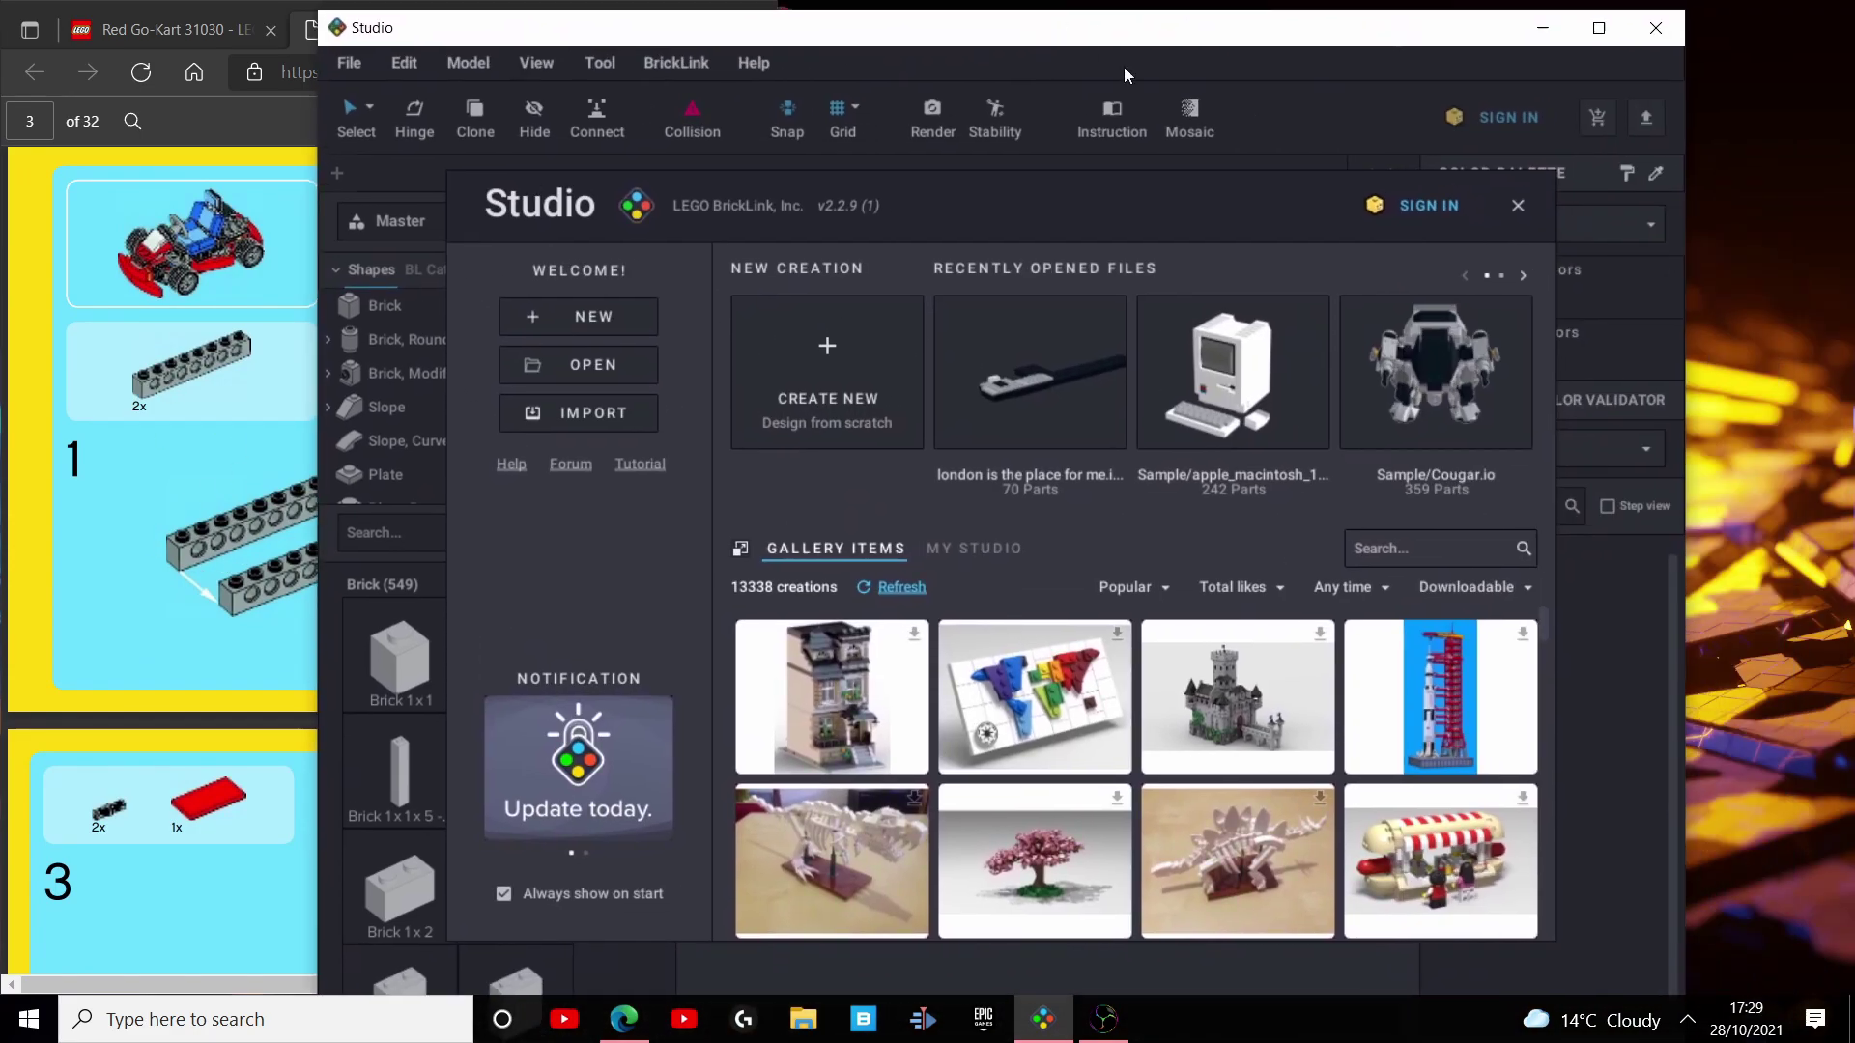
pyautogui.click(1519, 207)
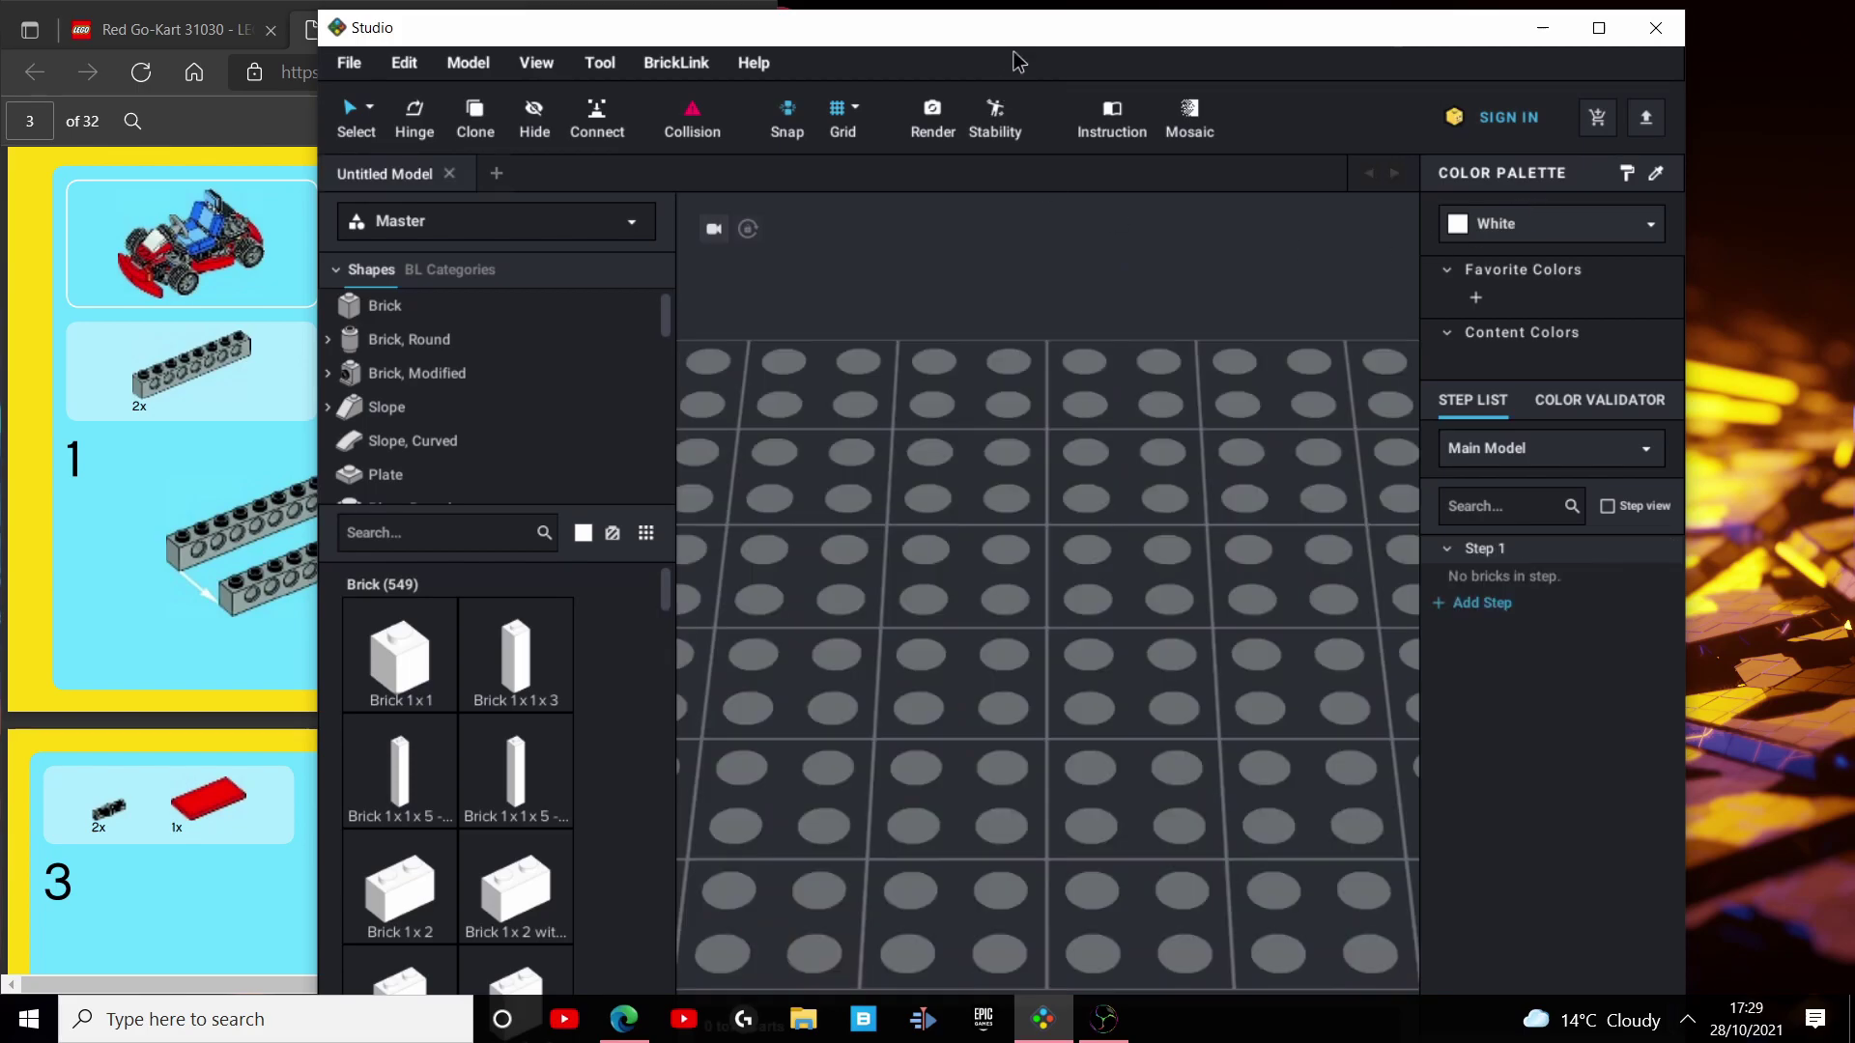
pyautogui.moveTo(1071, 64); pyautogui.dragTo(1178, 62)
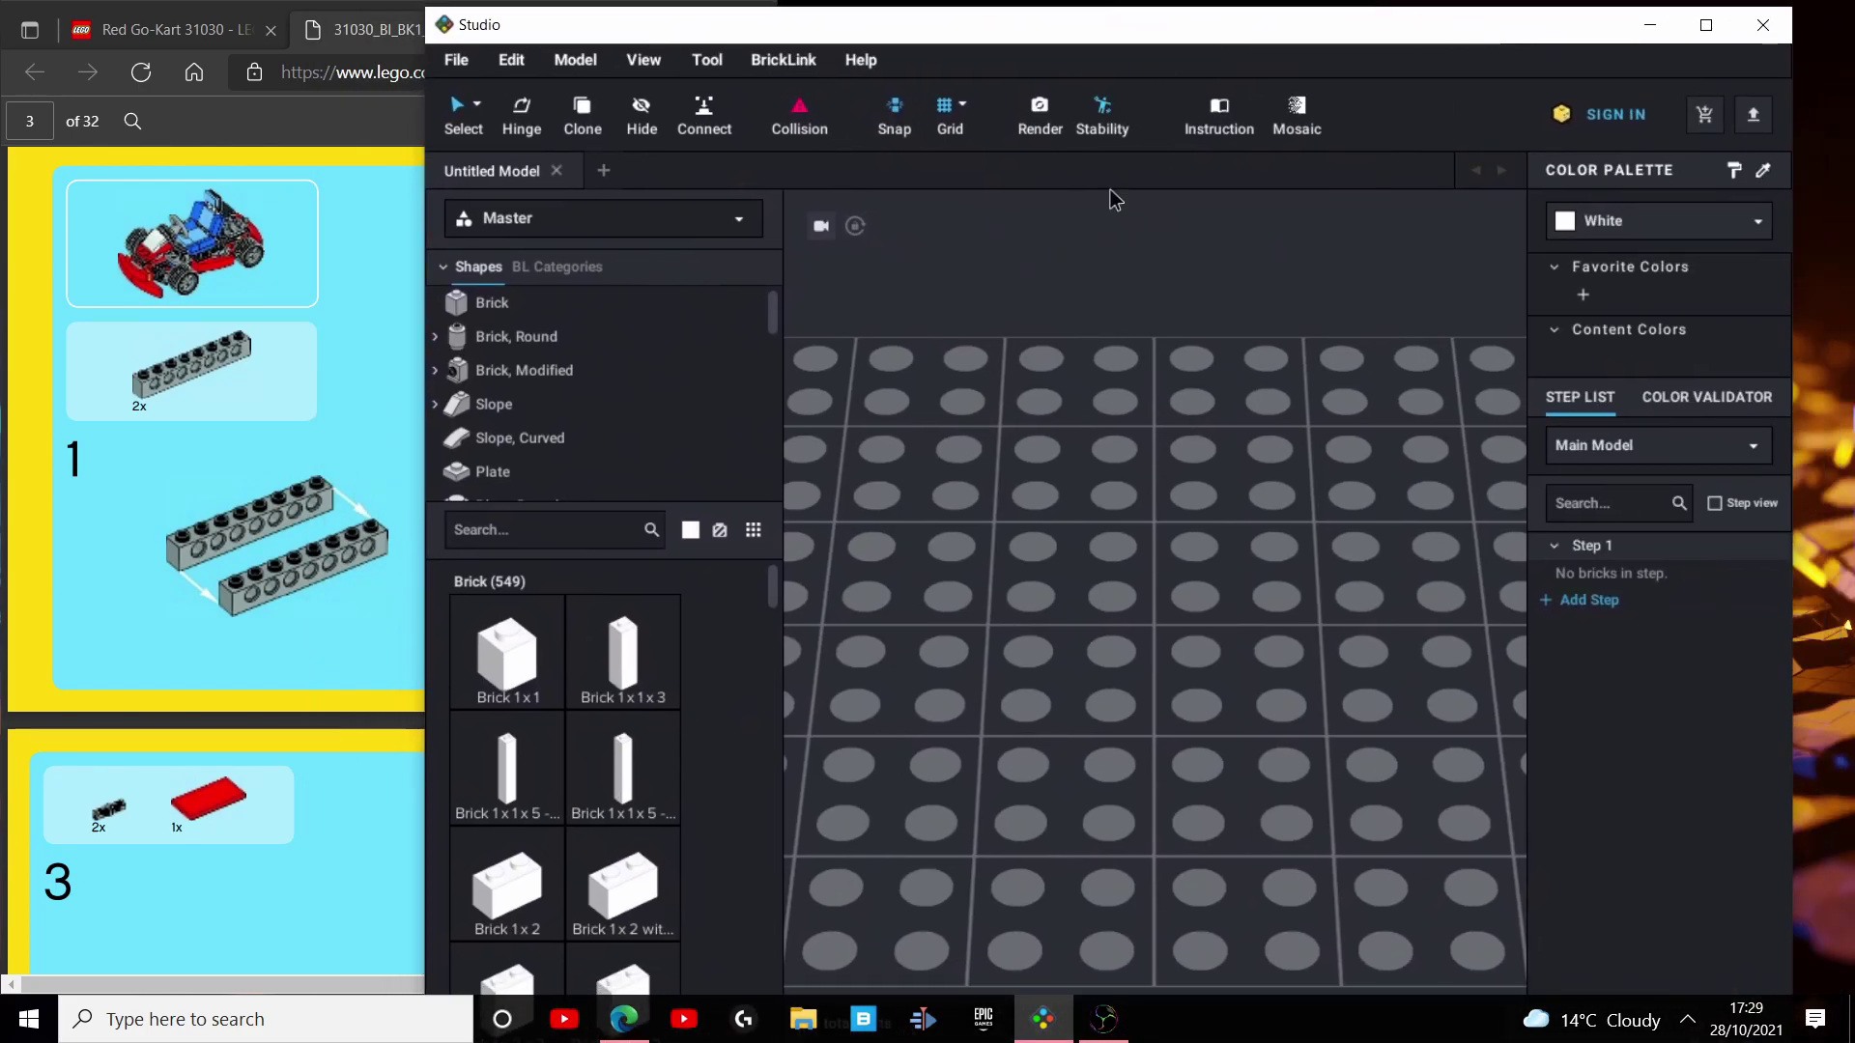
pyautogui.scroll(-3, 1099, 522)
pyautogui.moveTo(1099, 522); pyautogui.dragTo(1333, 618, button='right')
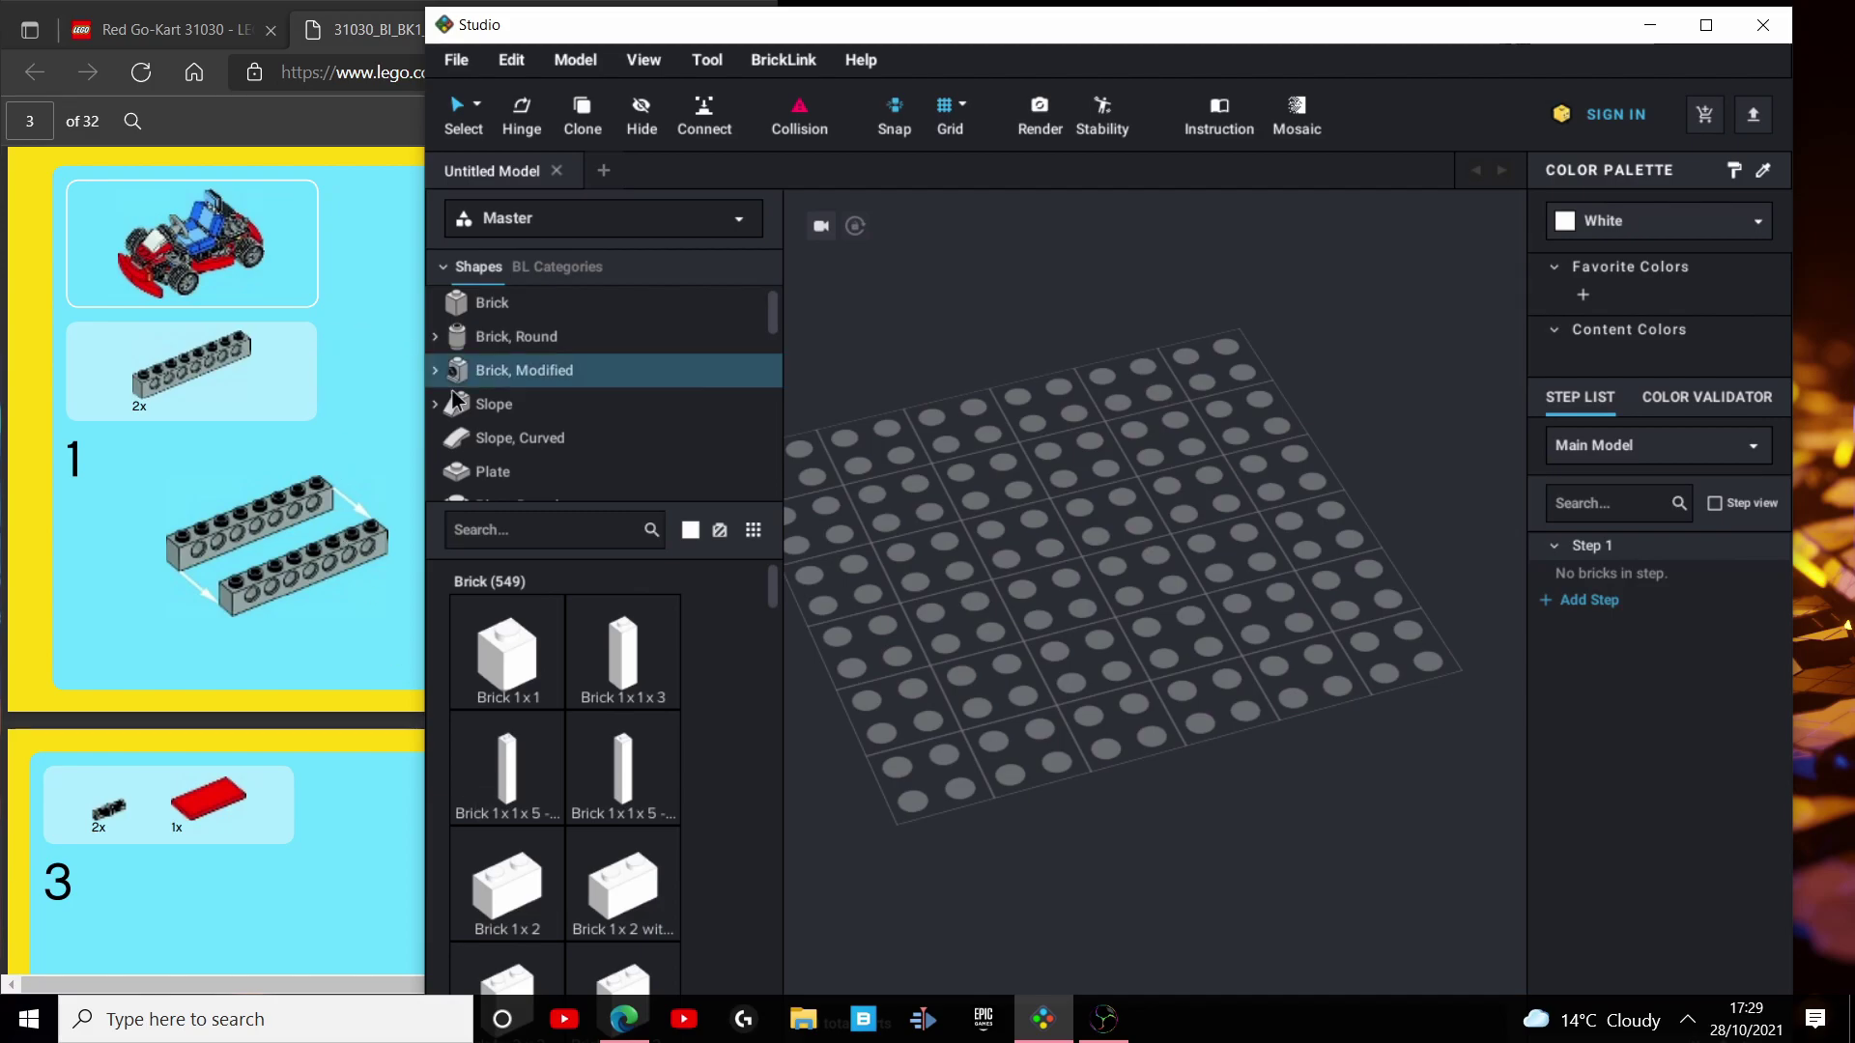
pyautogui.scroll(-1, 557, 387)
pyautogui.scroll(1, 538, 364)
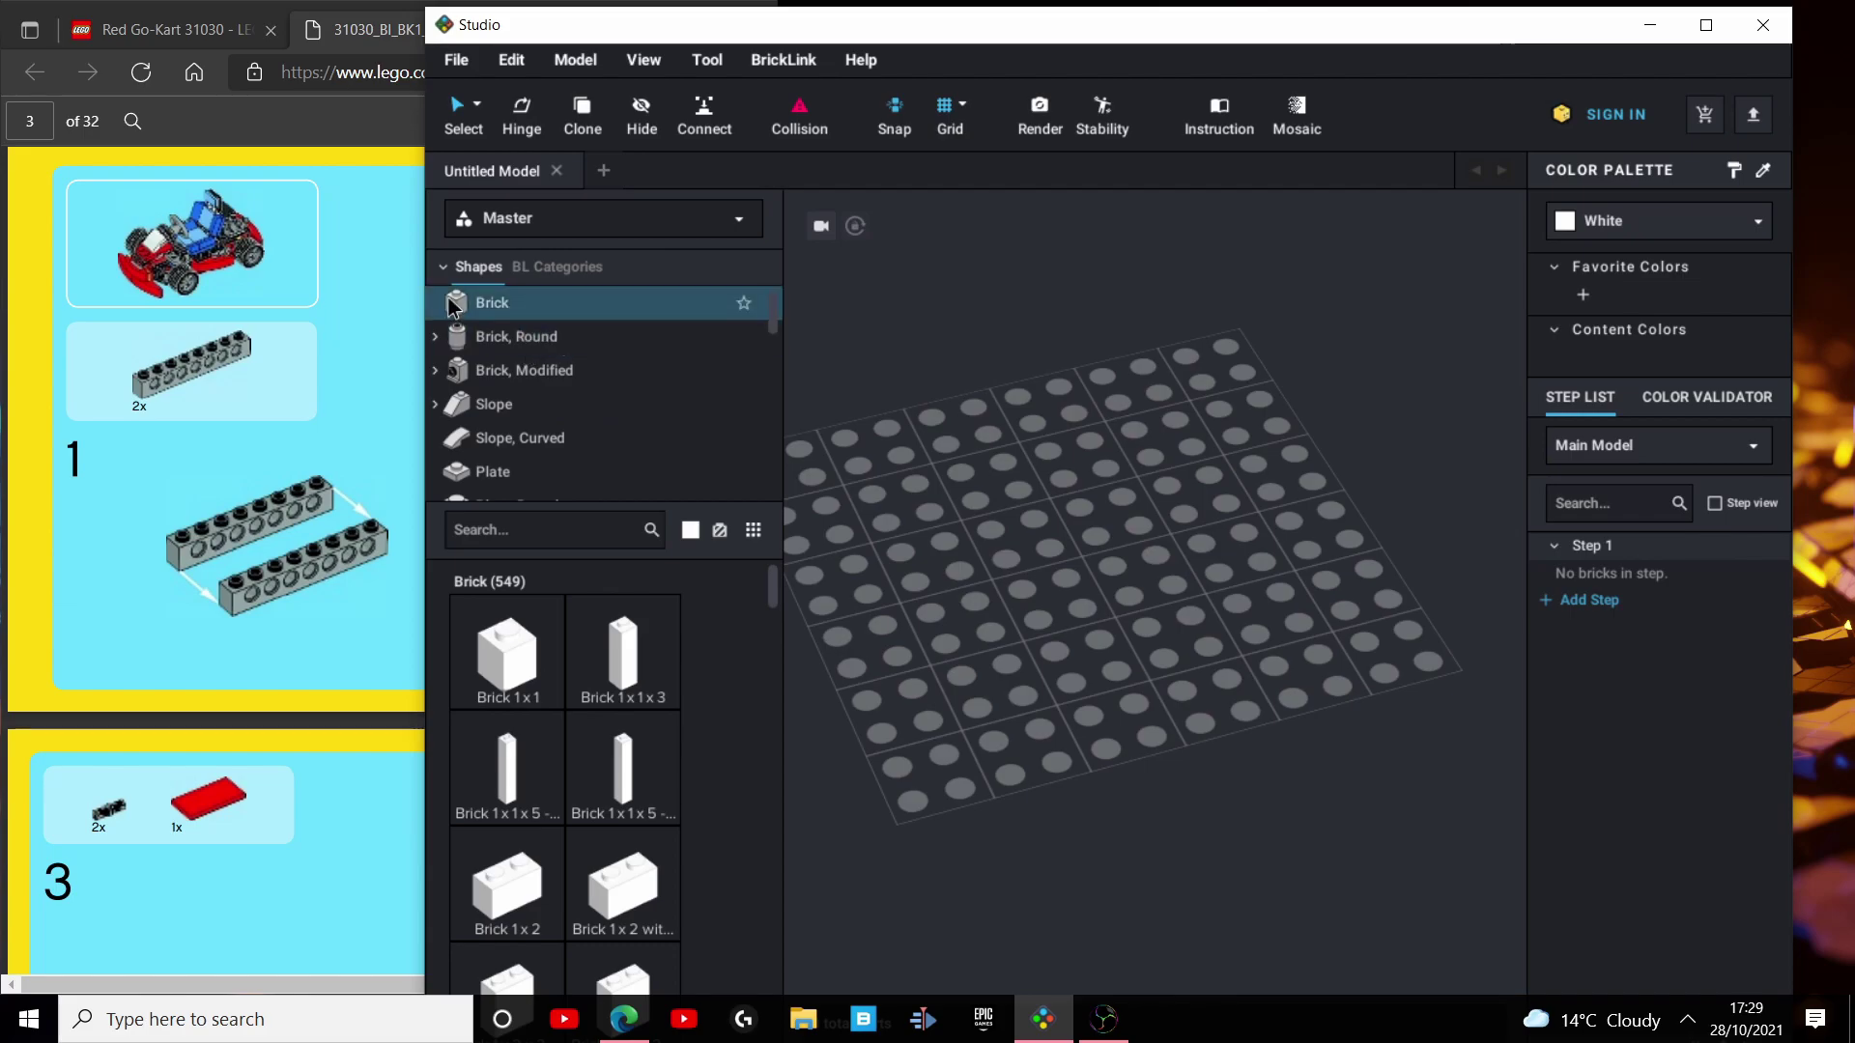
pyautogui.scroll(-6, 596, 735)
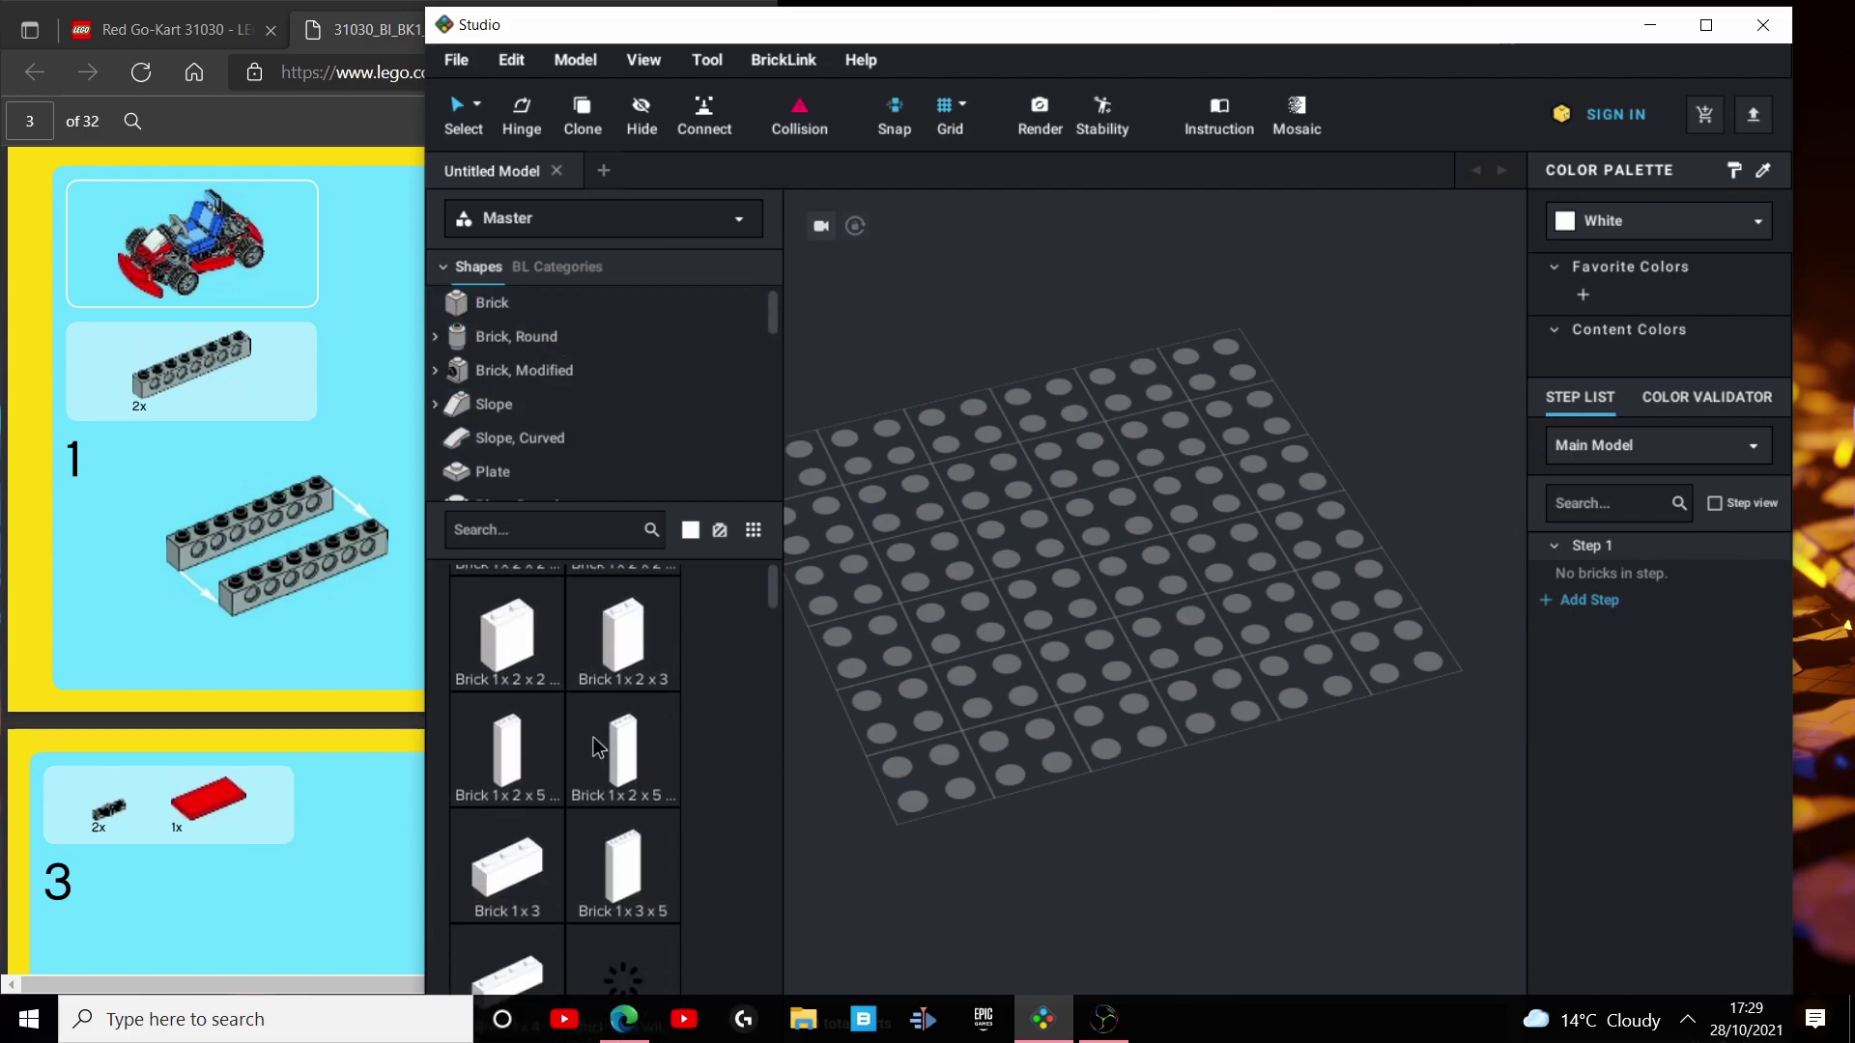
pyautogui.scroll(5, 596, 734)
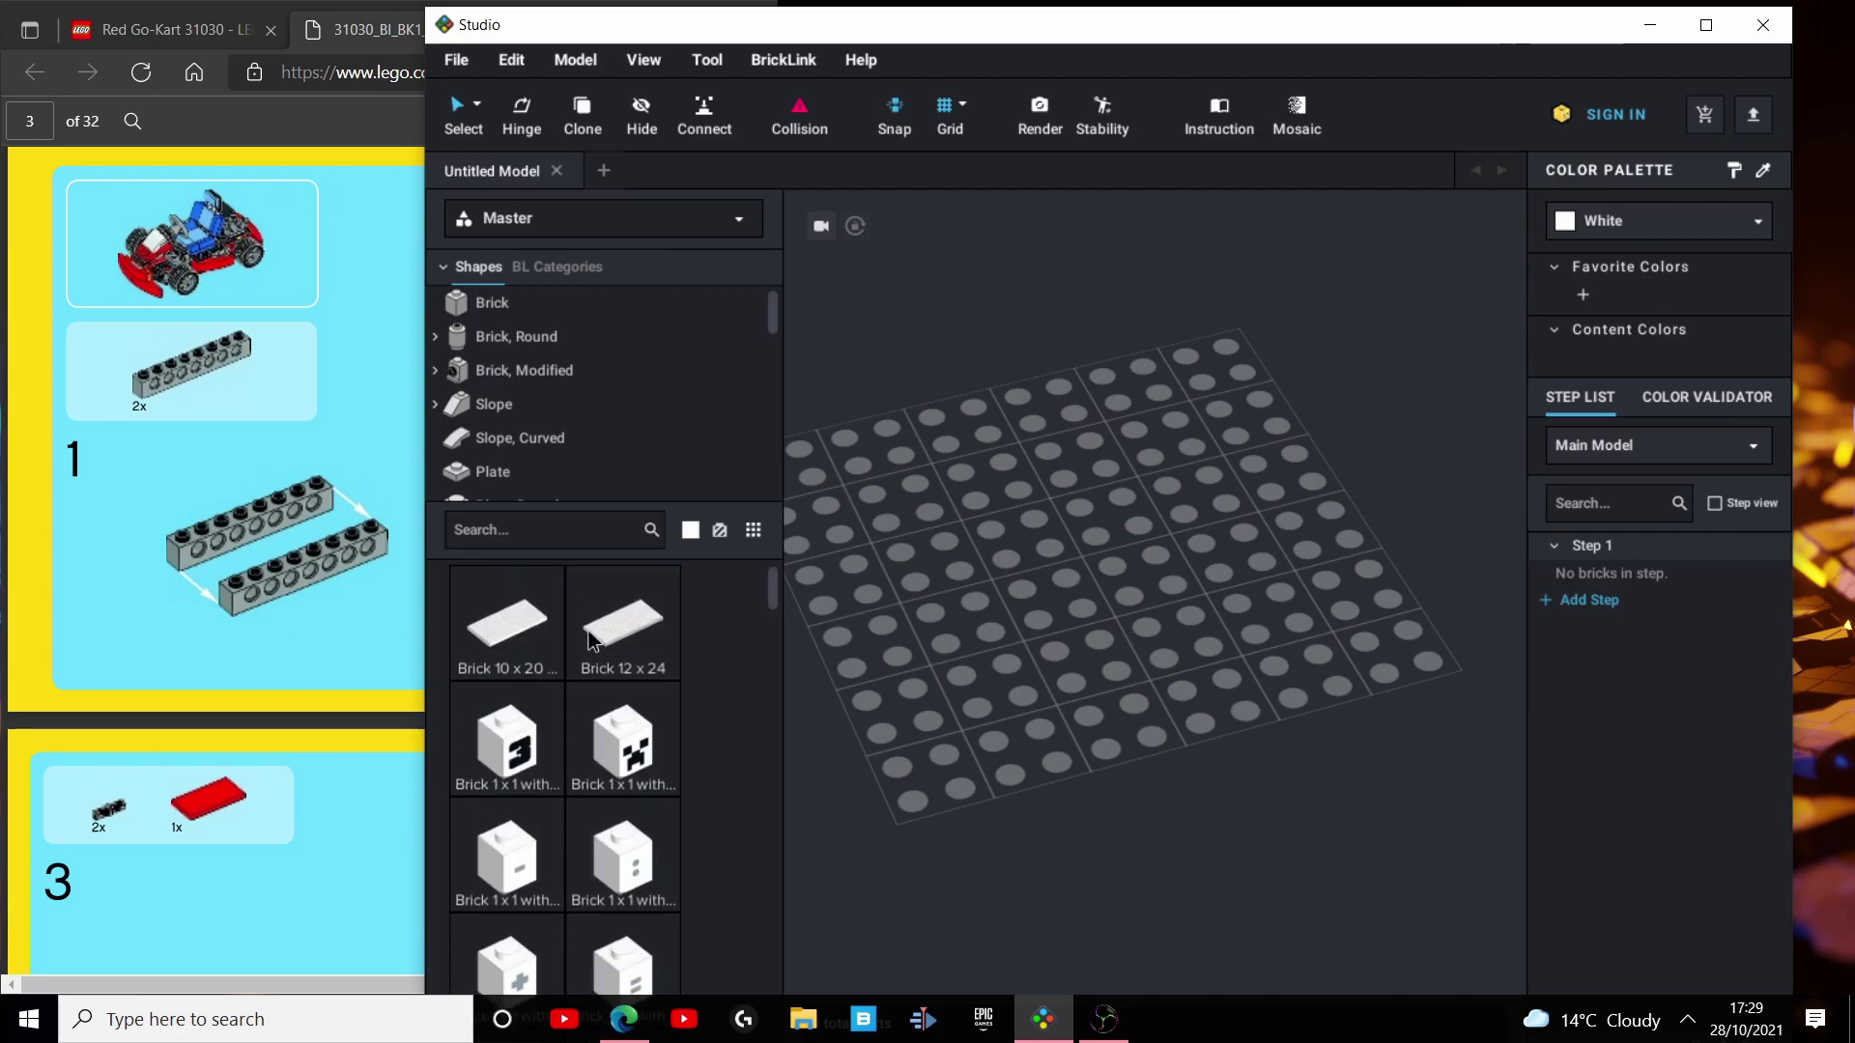
pyautogui.scroll(-1, 583, 659)
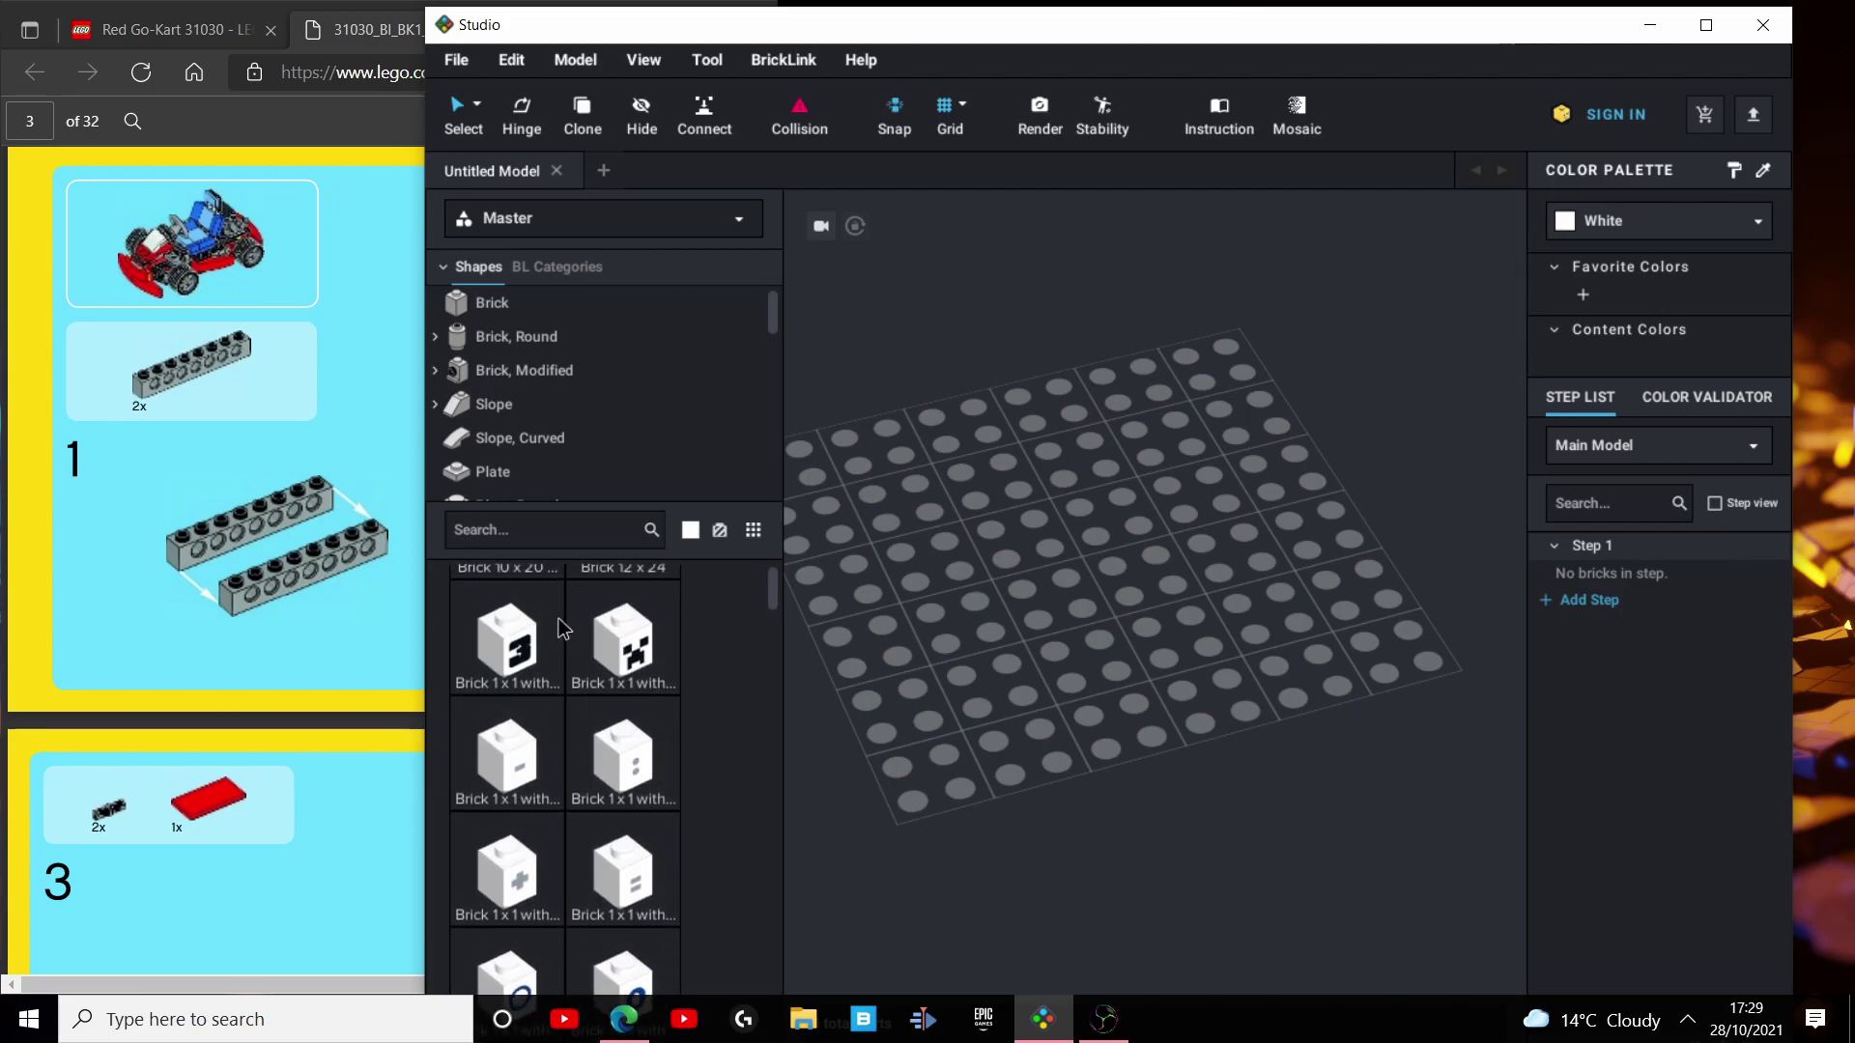
pyautogui.scroll(-10, 551, 706)
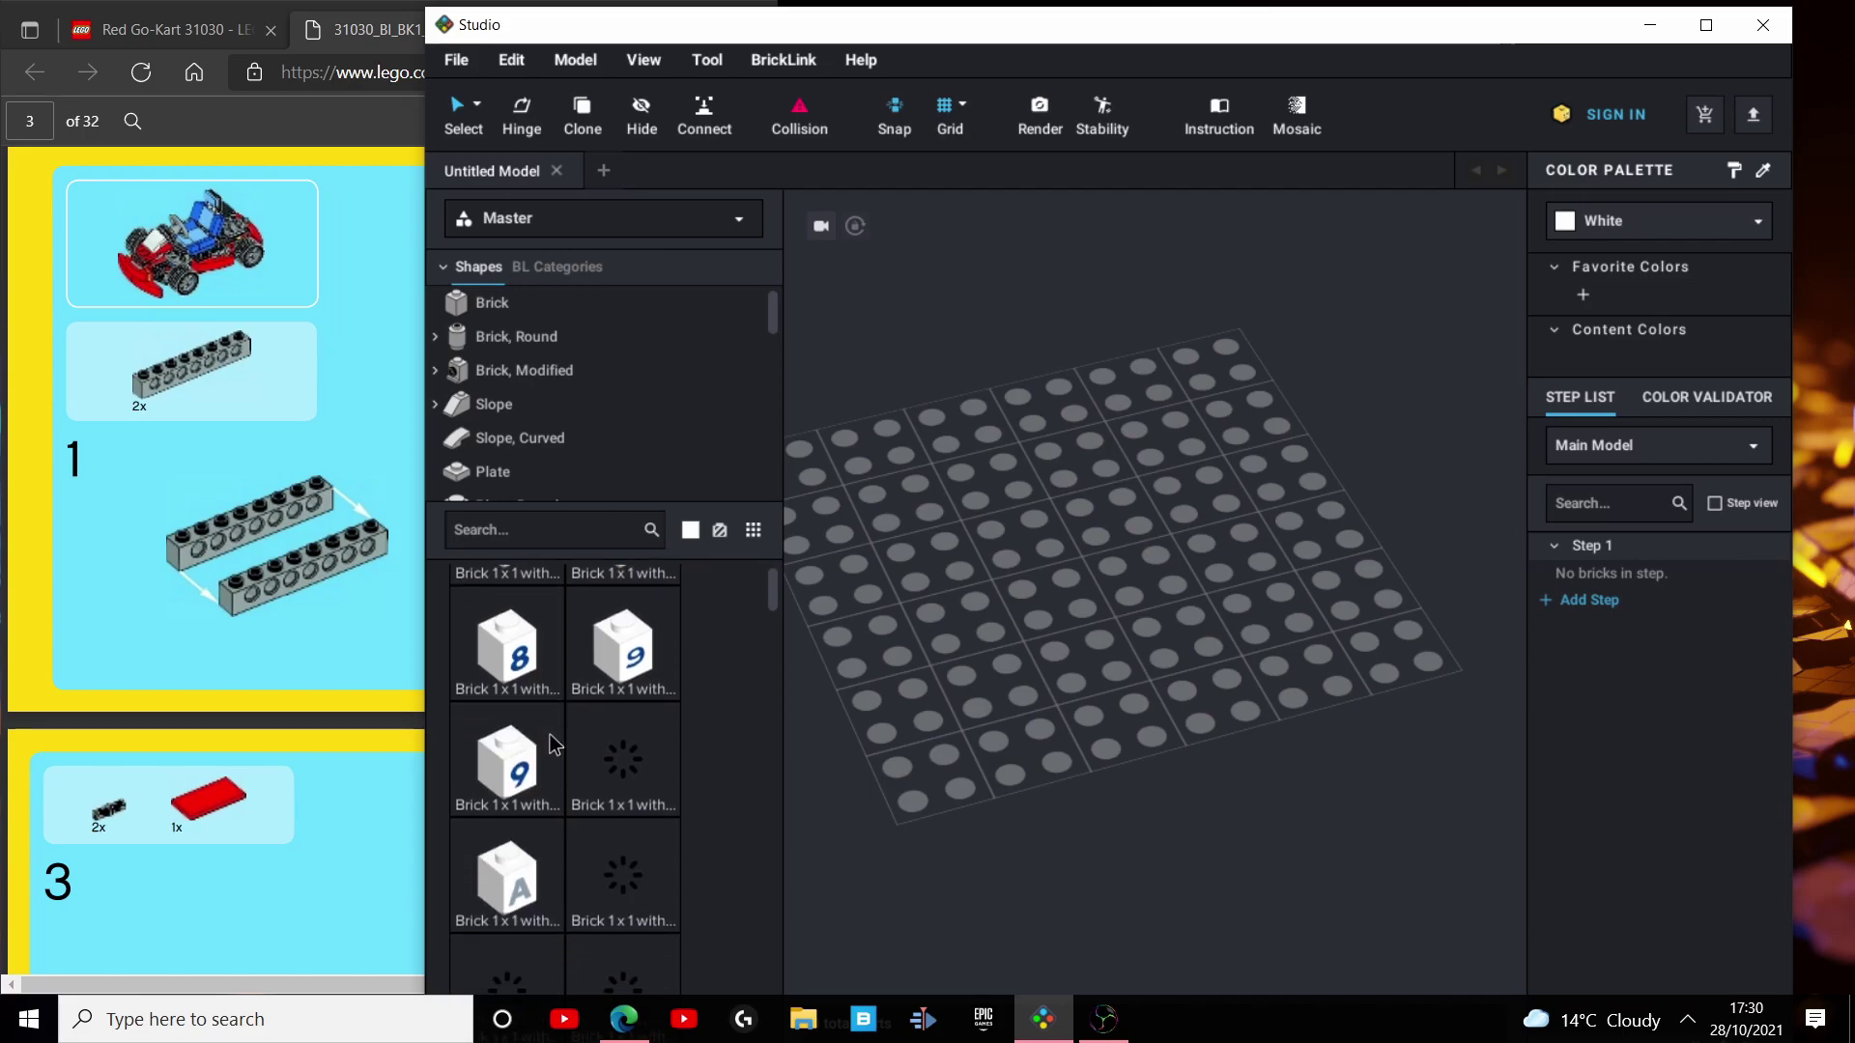
pyautogui.scroll(-8, 553, 741)
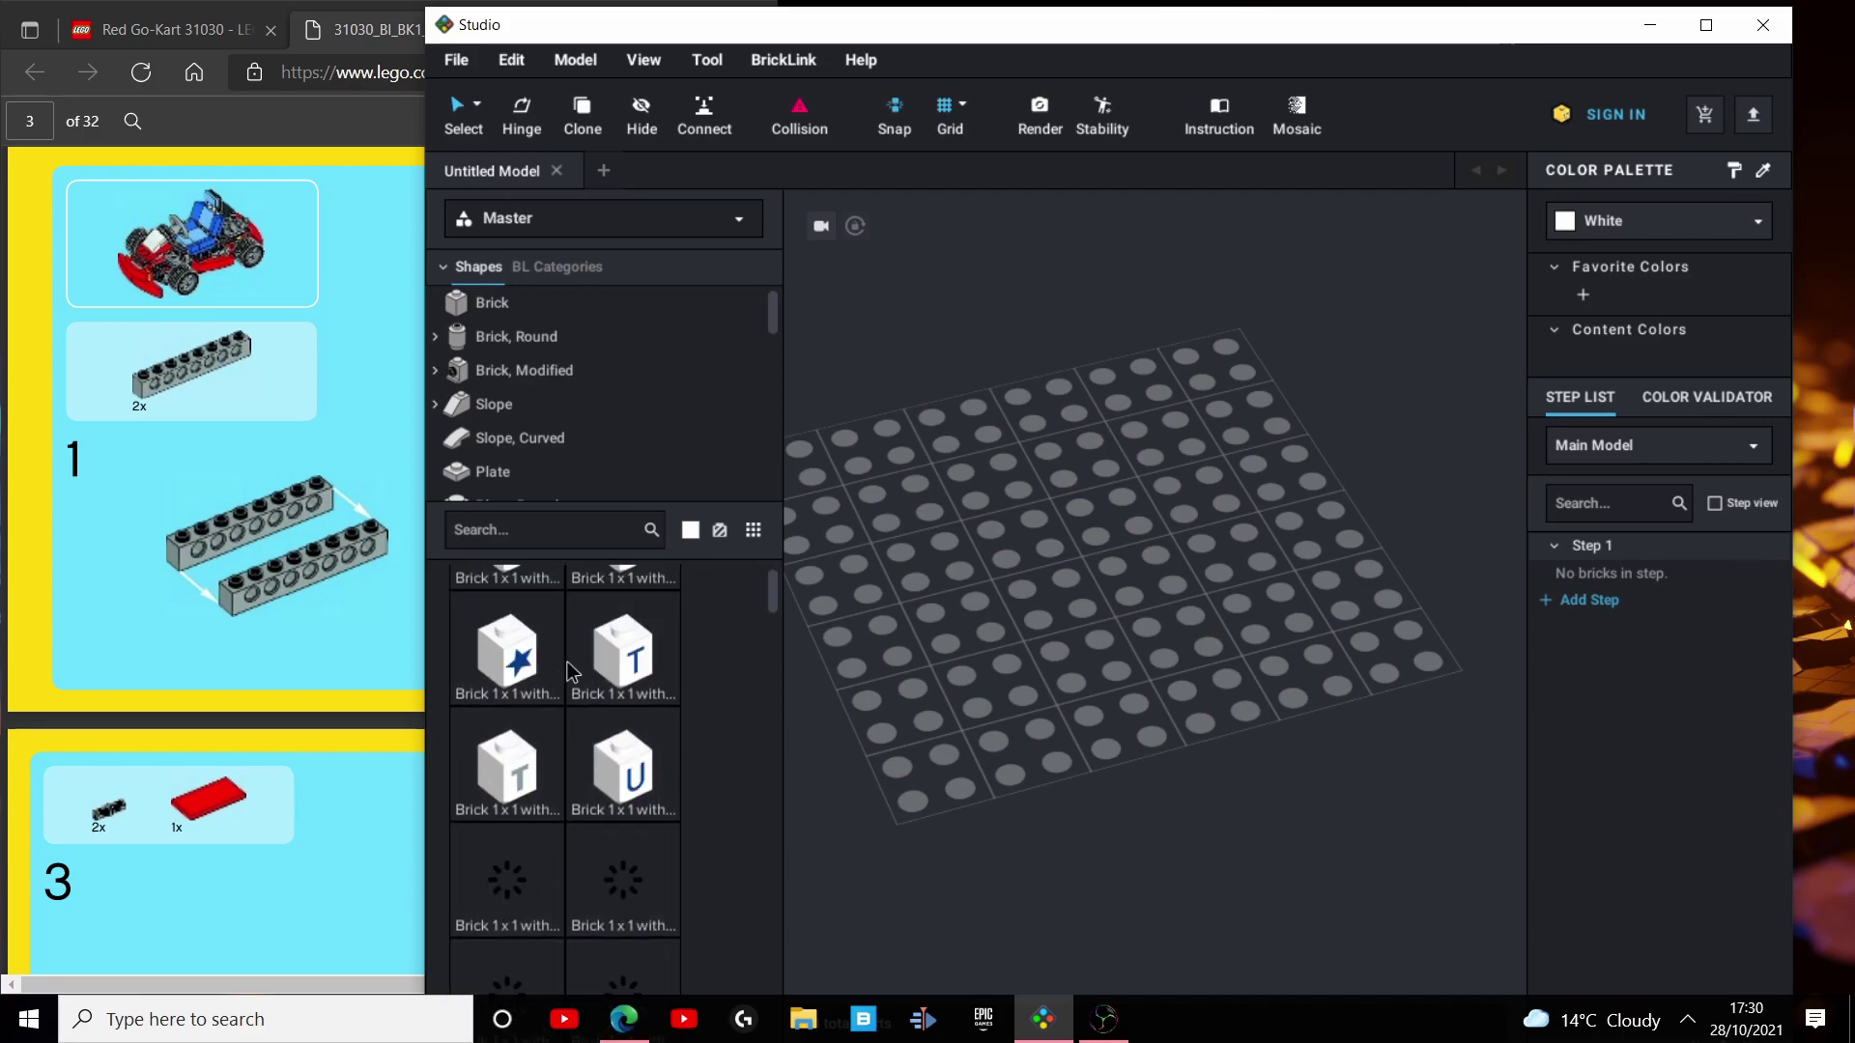
pyautogui.click(524, 372)
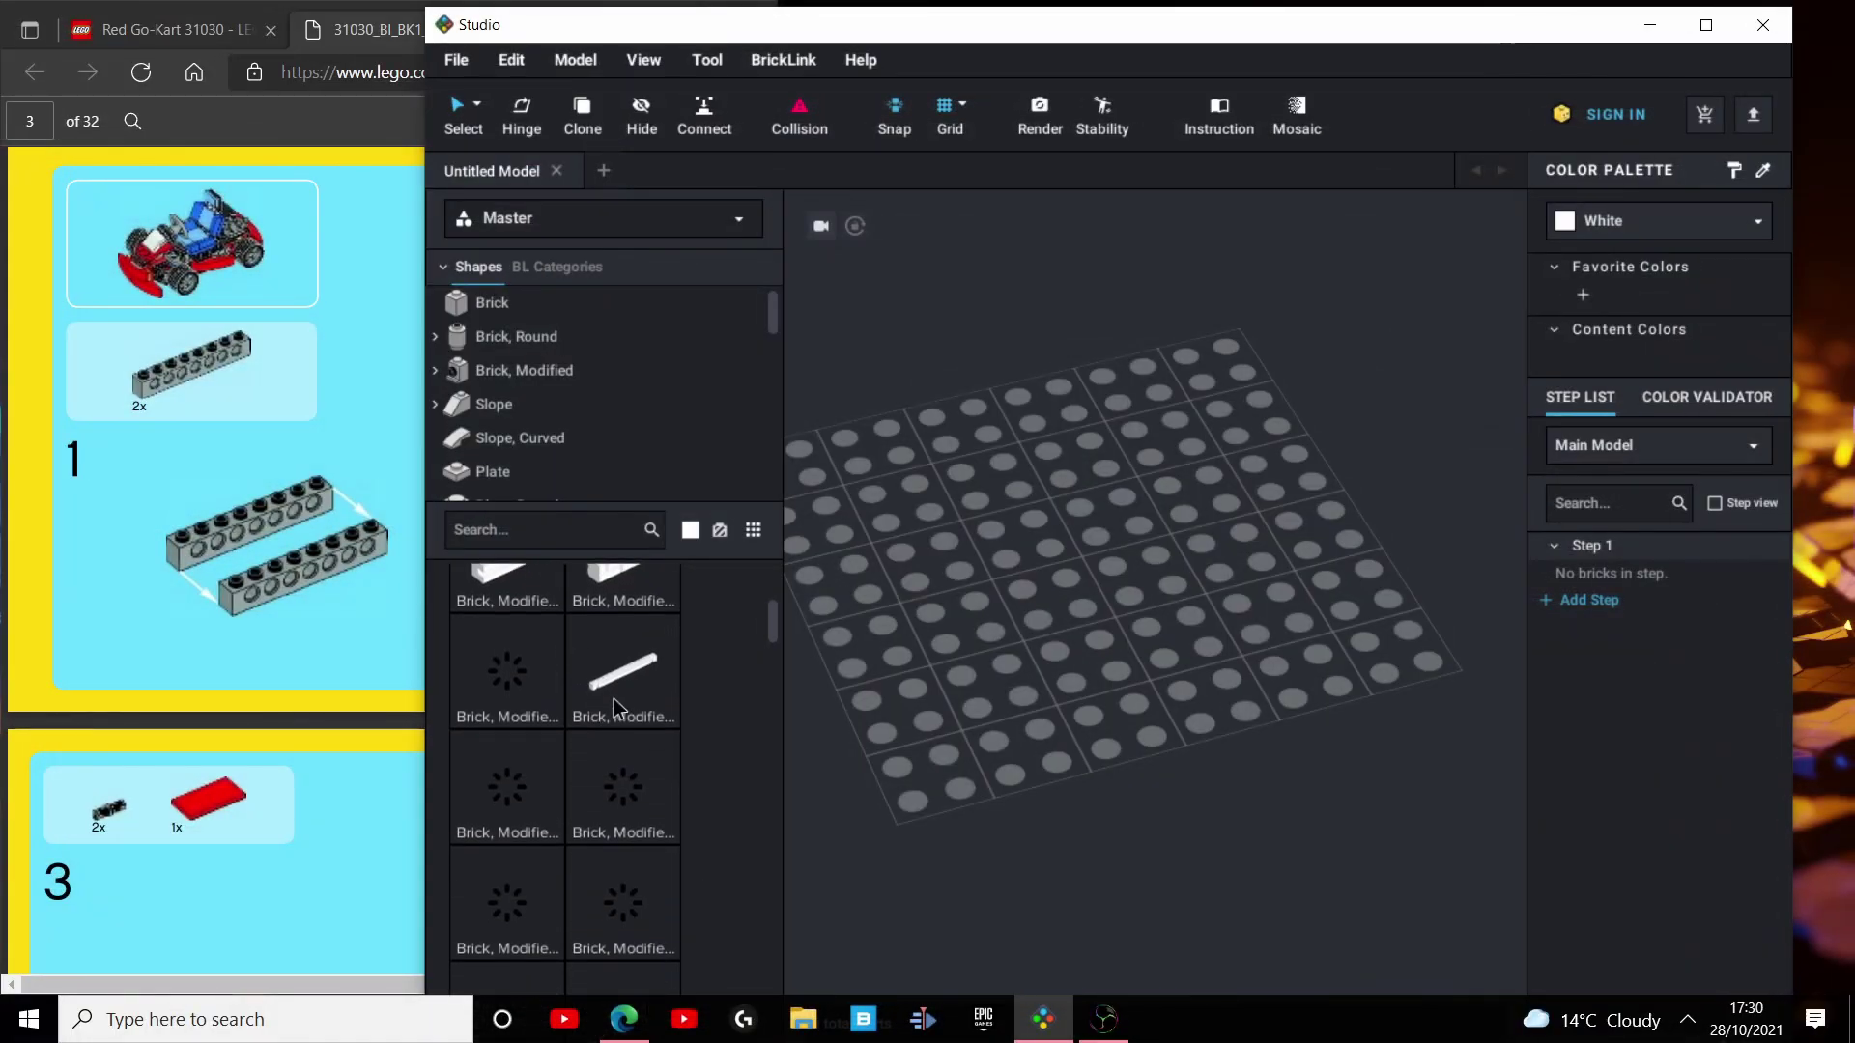
pyautogui.scroll(1, 610, 678)
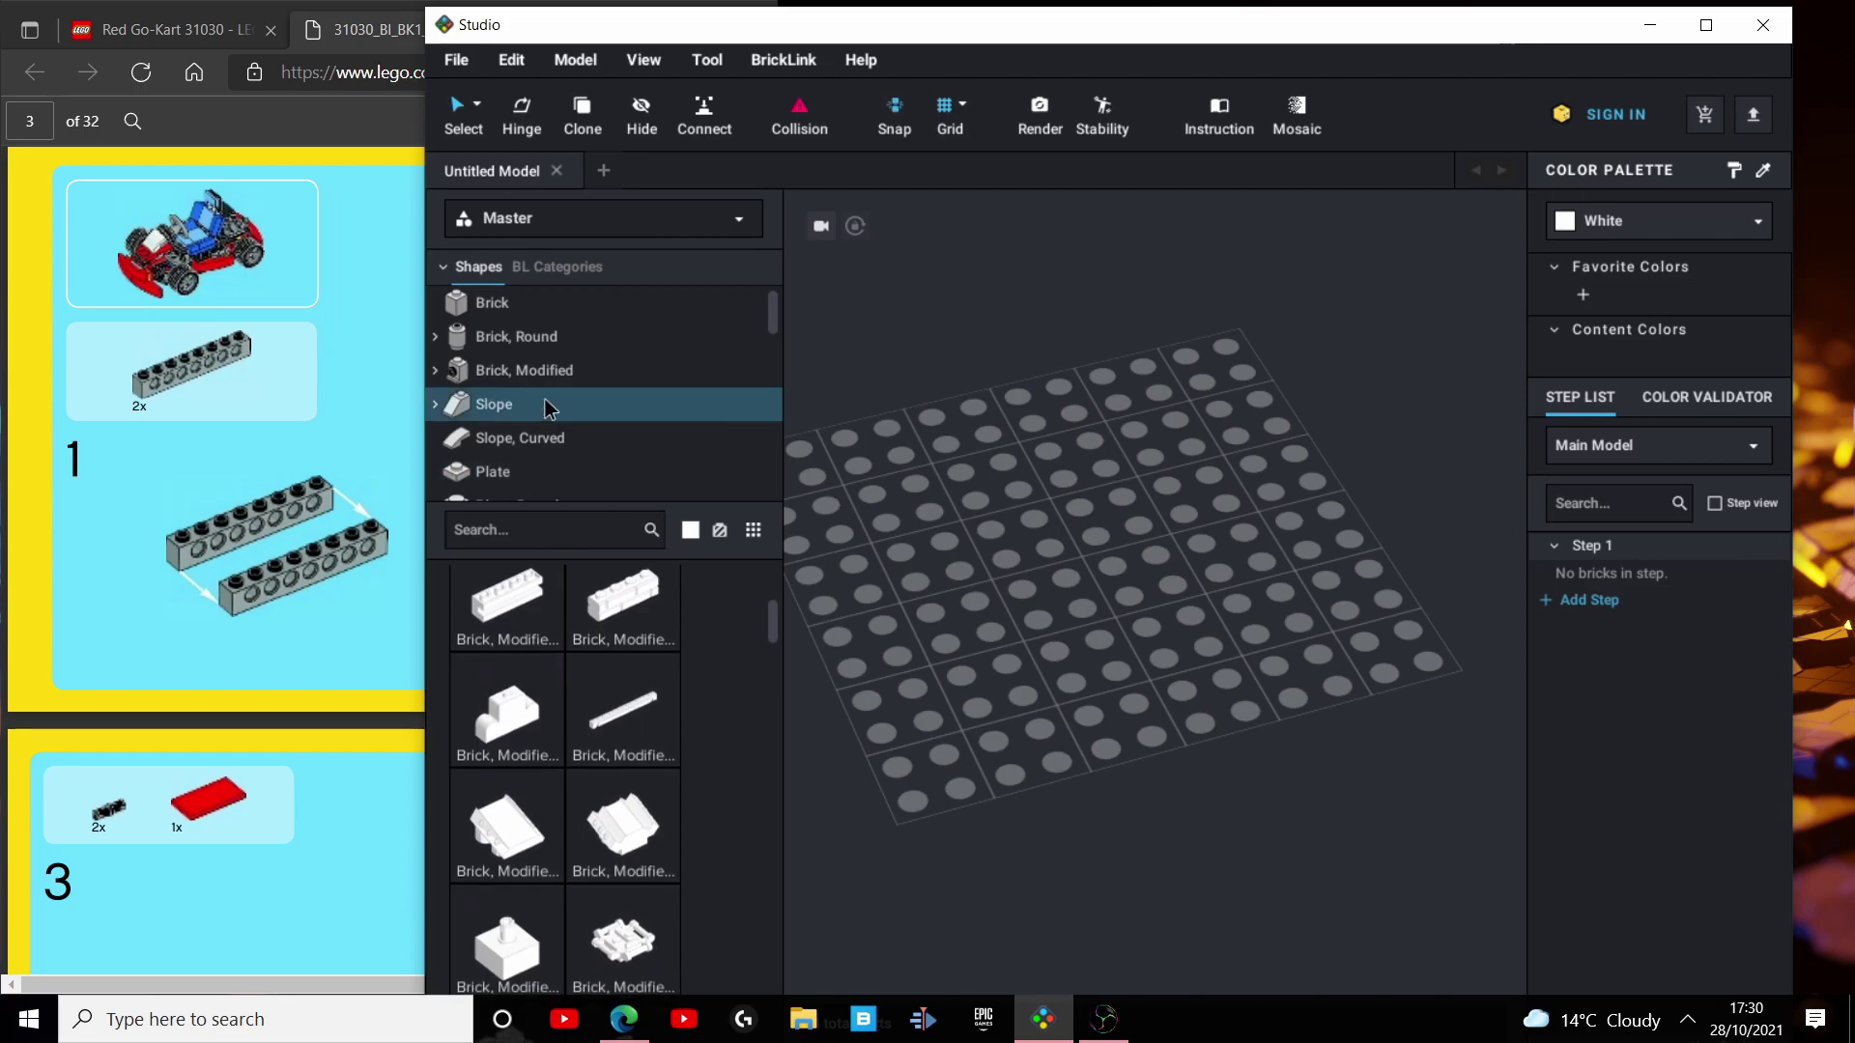
pyautogui.scroll(-3, 563, 802)
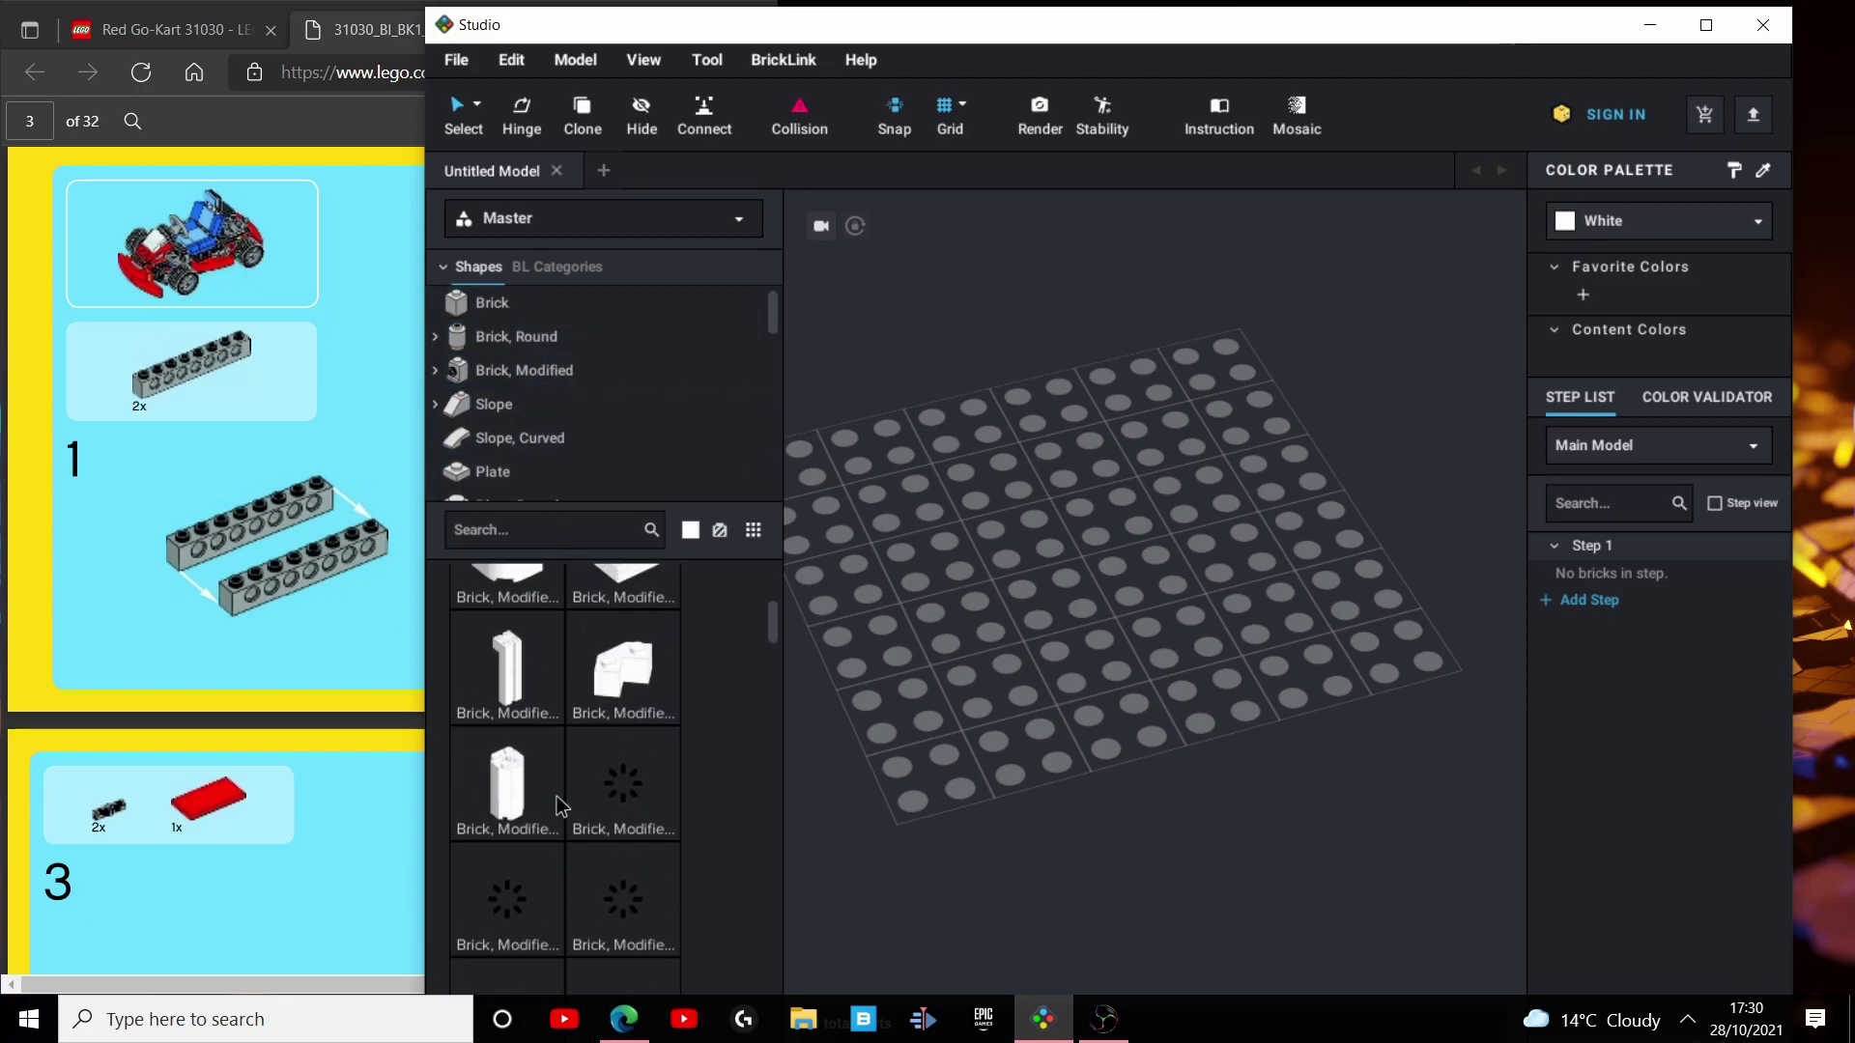
pyautogui.scroll(-5, 563, 802)
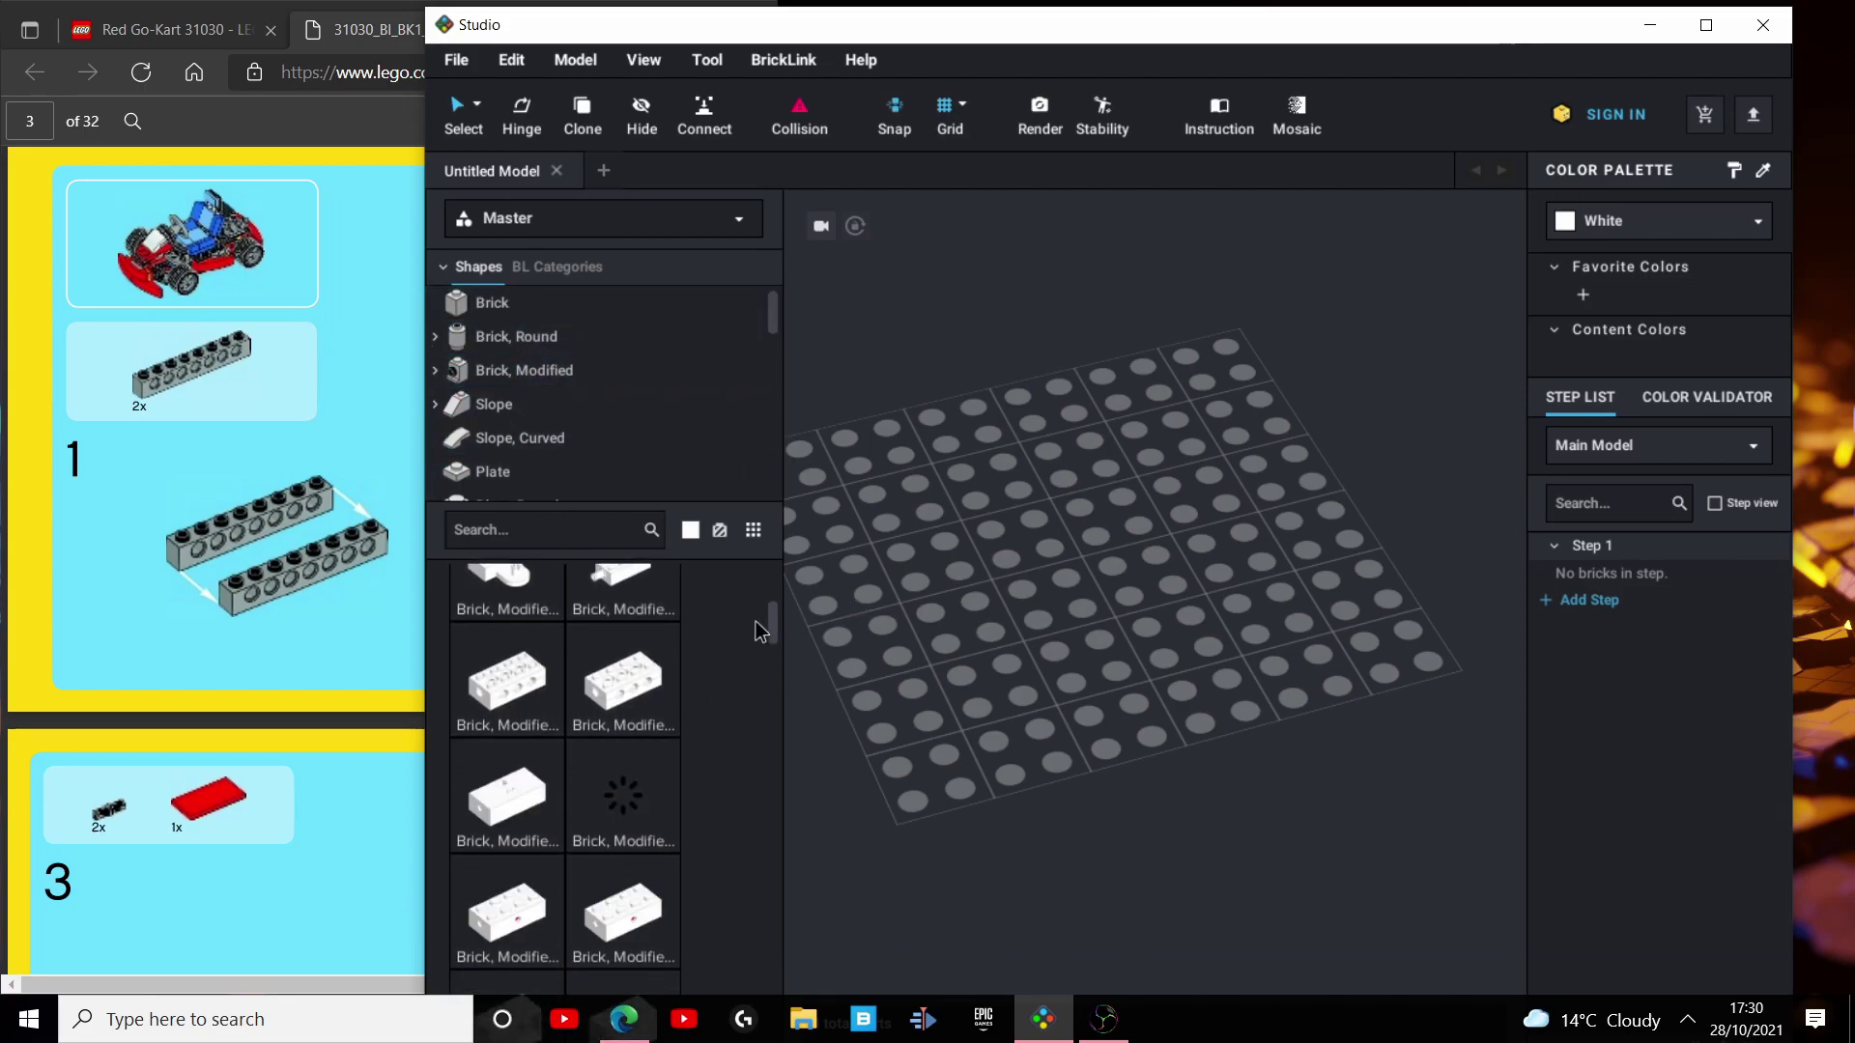
pyautogui.scroll(-6, 683, 729)
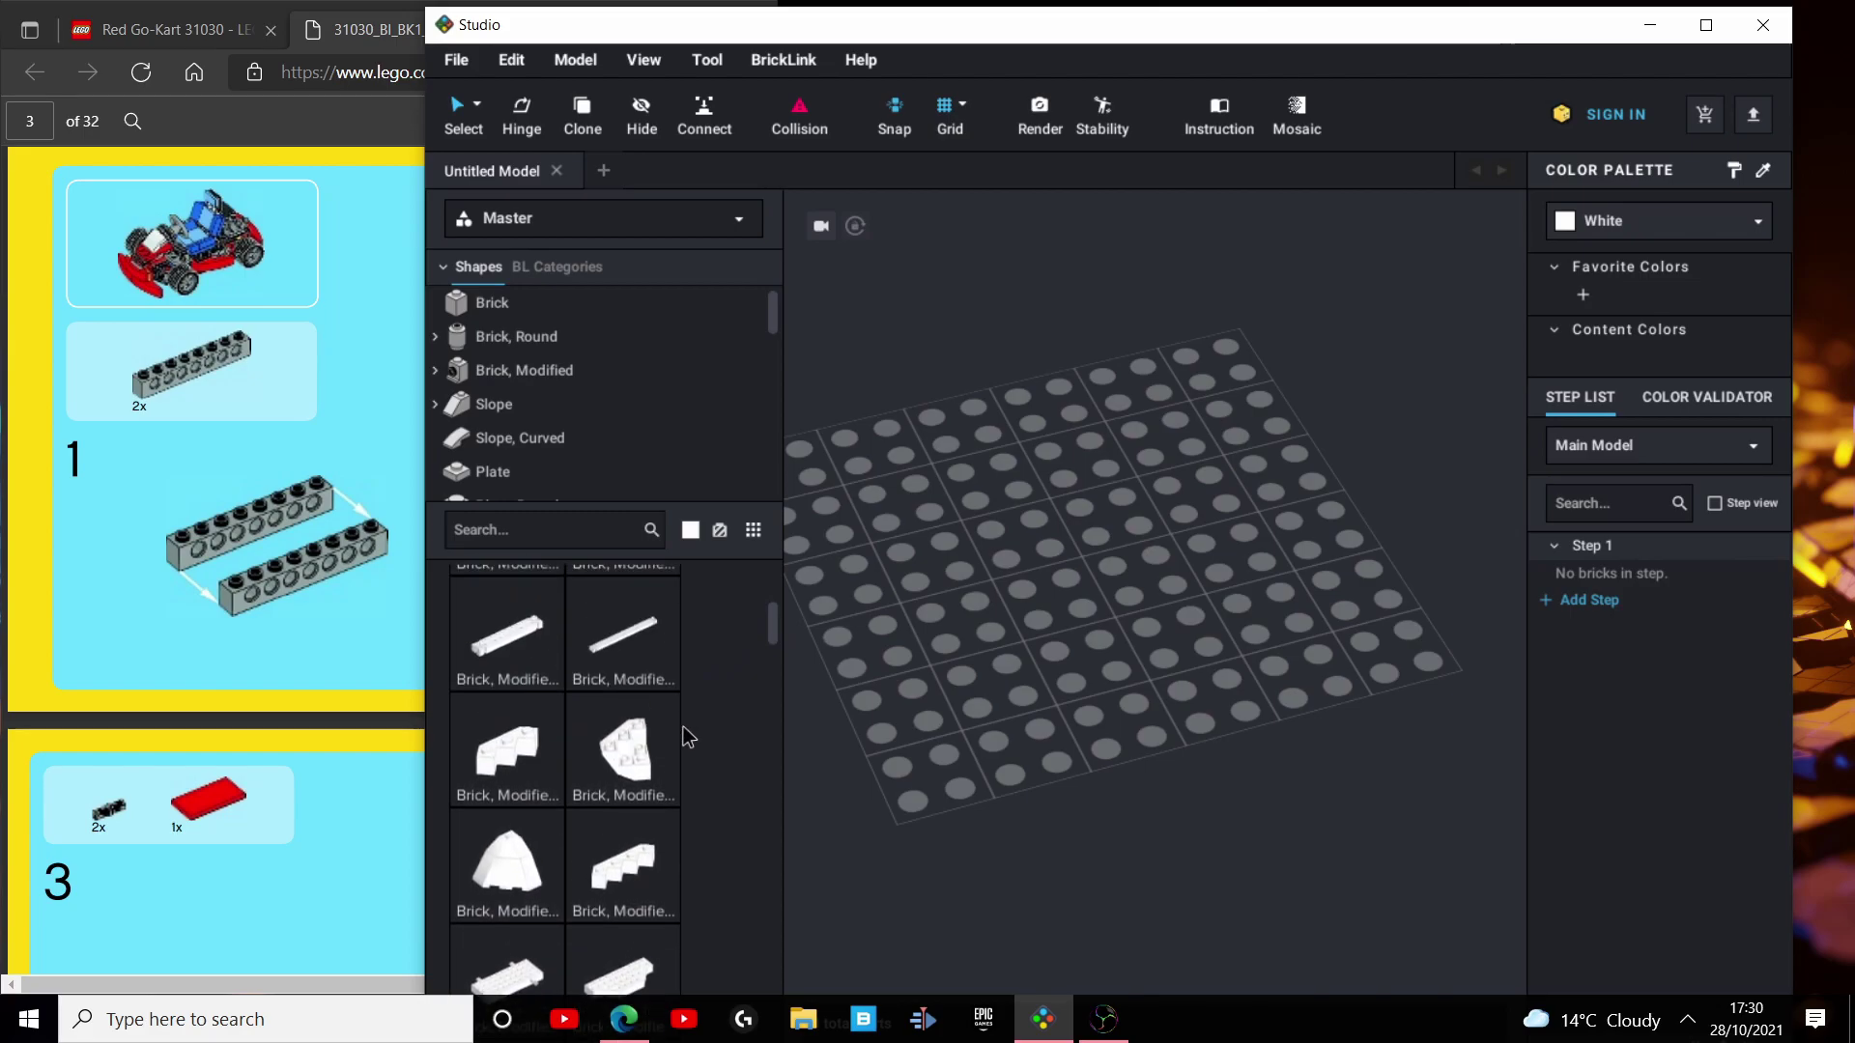
pyautogui.scroll(-6, 683, 744)
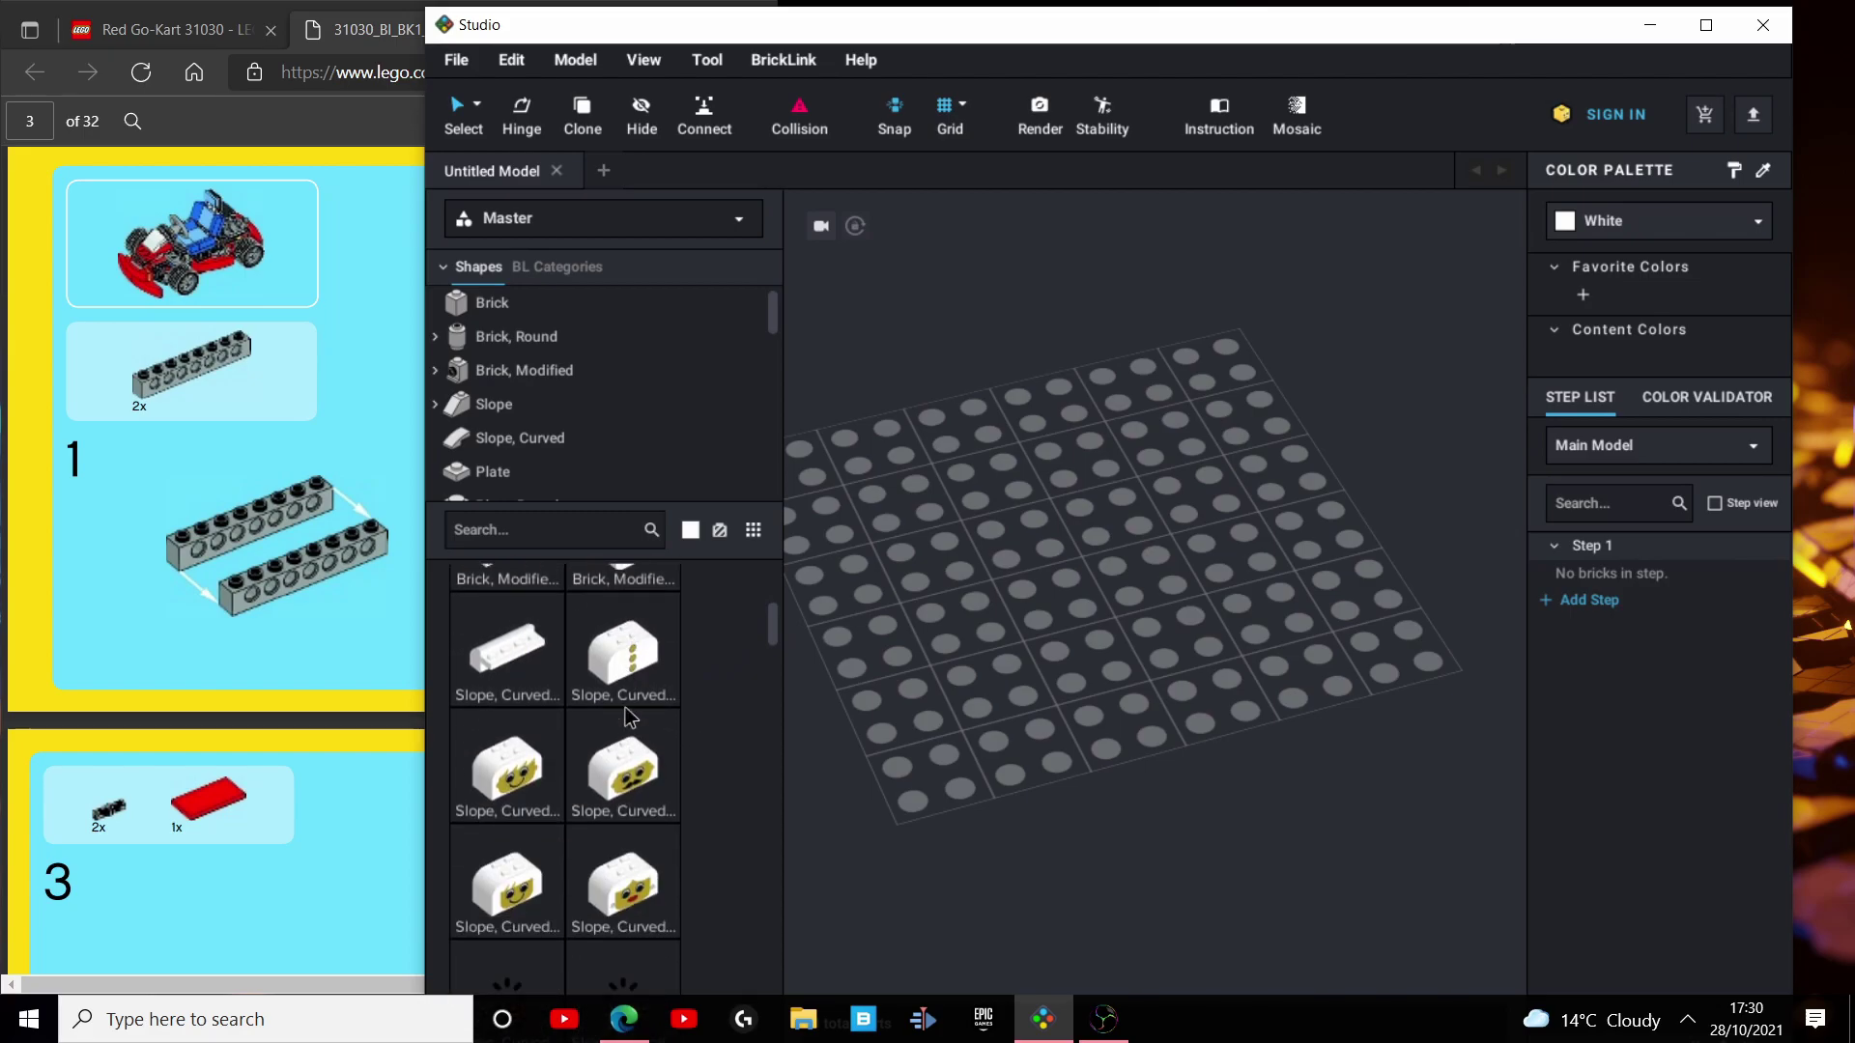
pyautogui.scroll(-6, 628, 710)
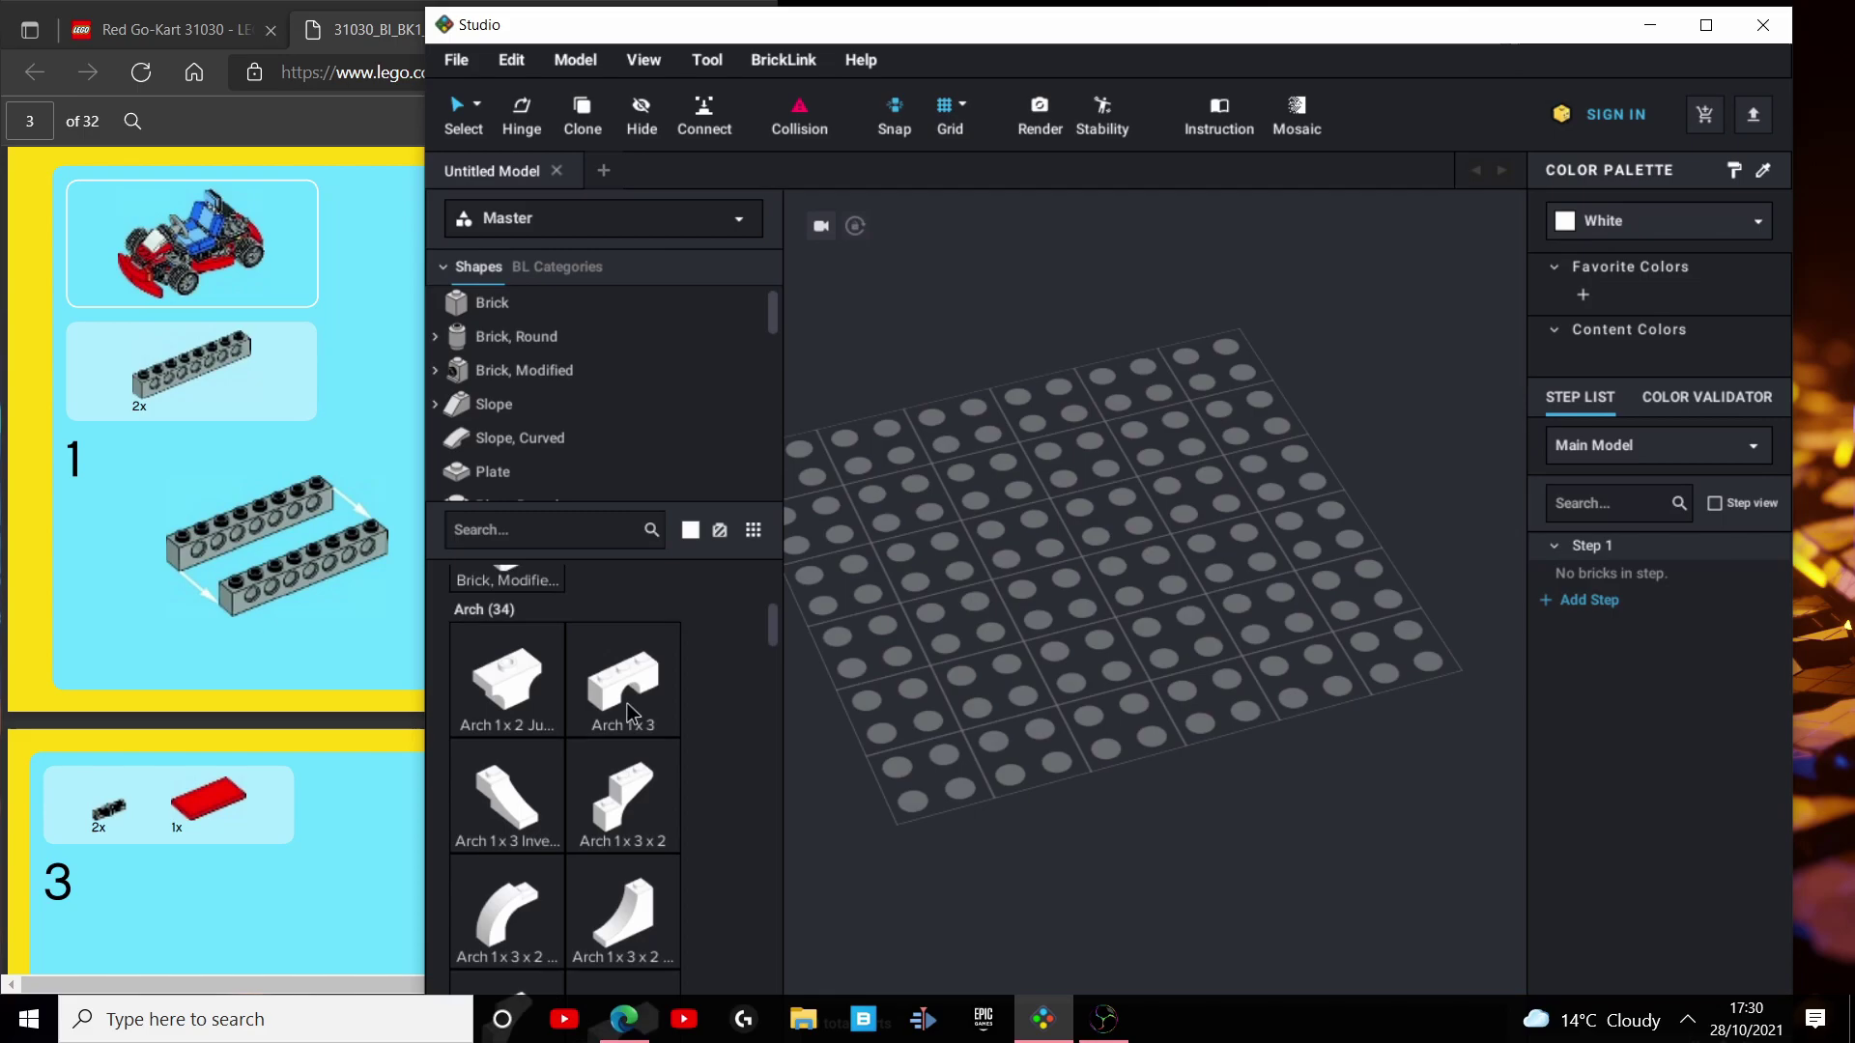
pyautogui.scroll(-6, 665, 715)
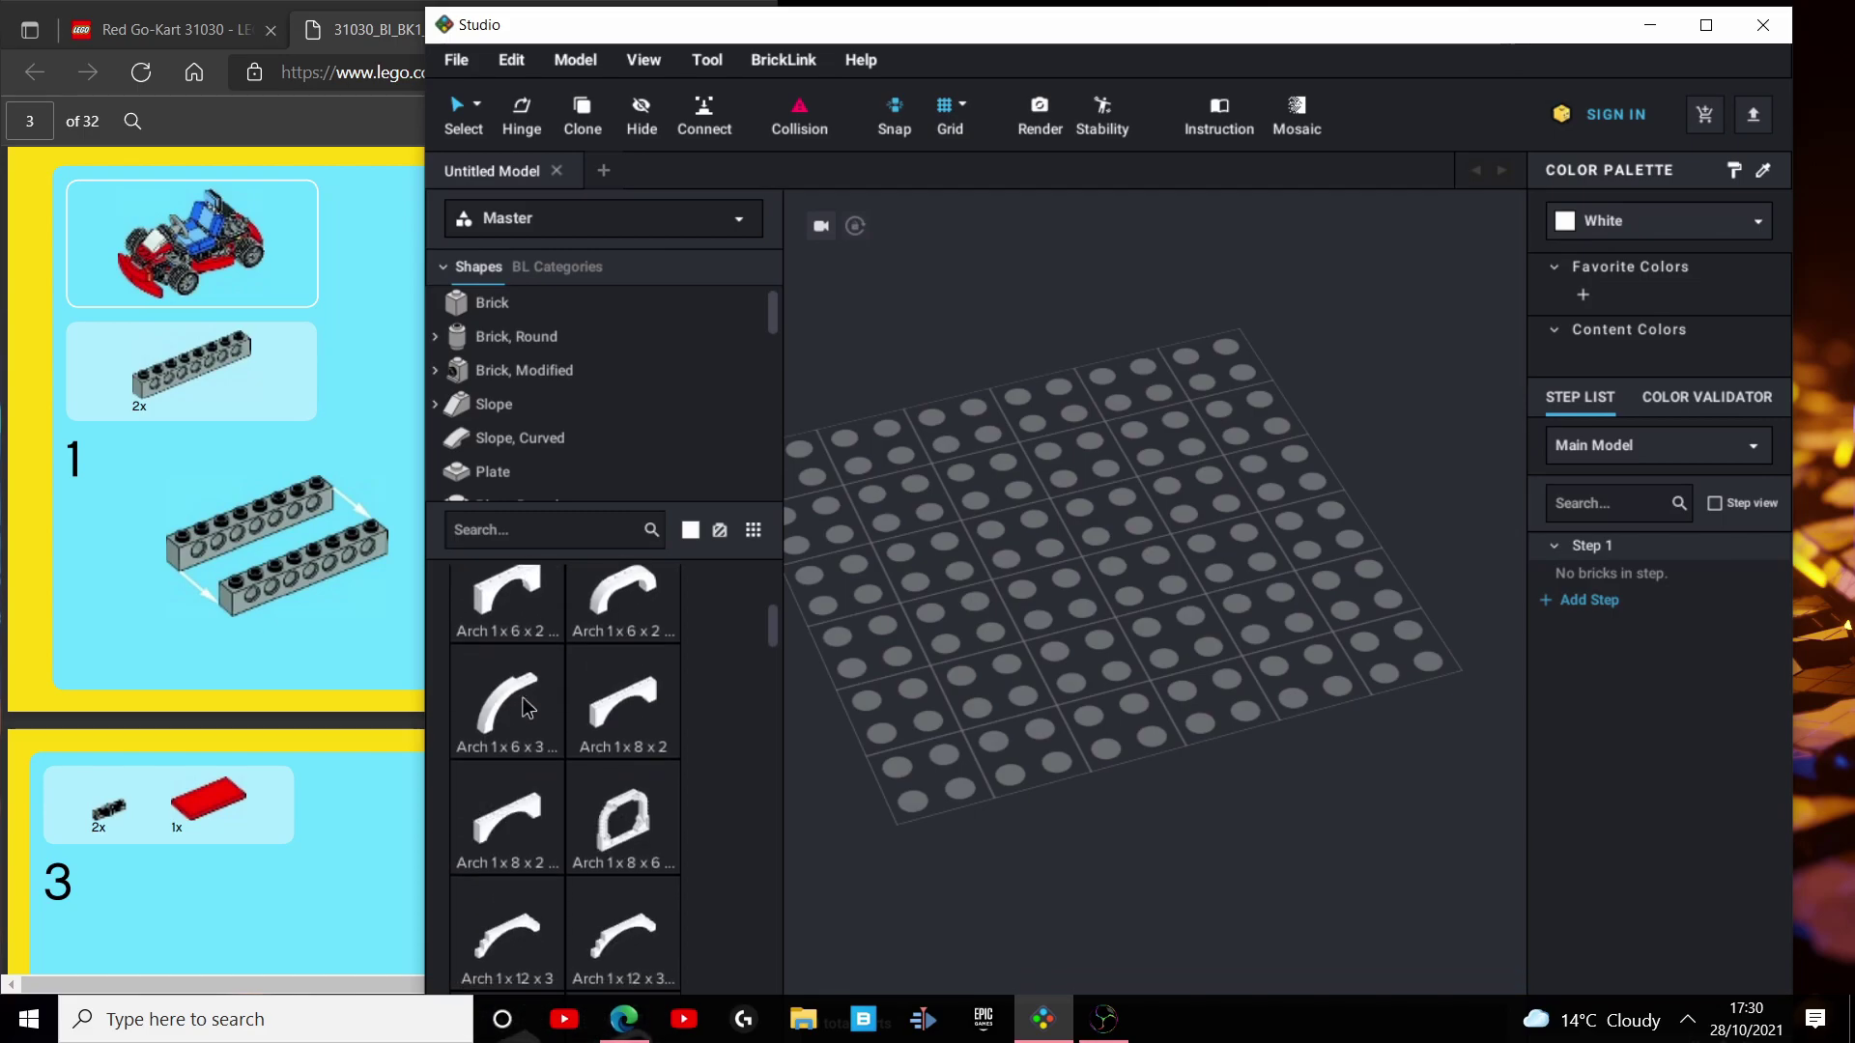
pyautogui.scroll(-2, 512, 710)
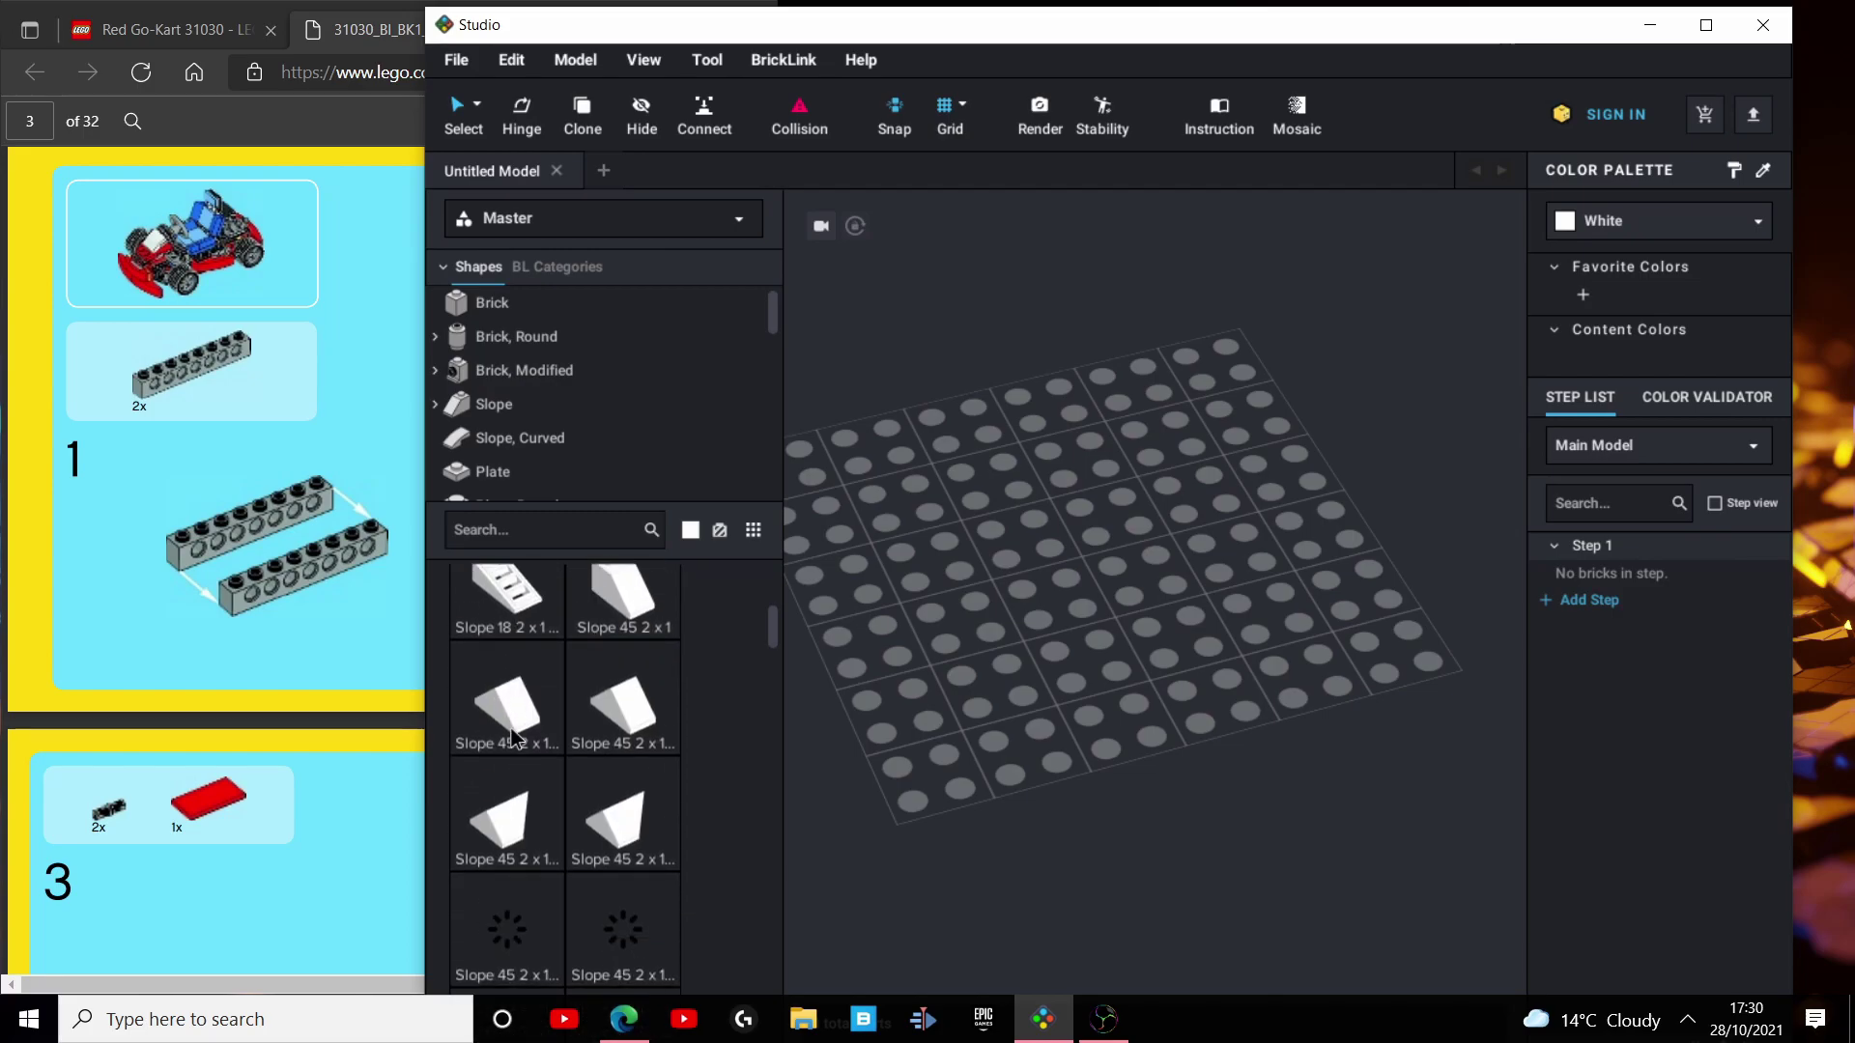
pyautogui.scroll(-1, 513, 746)
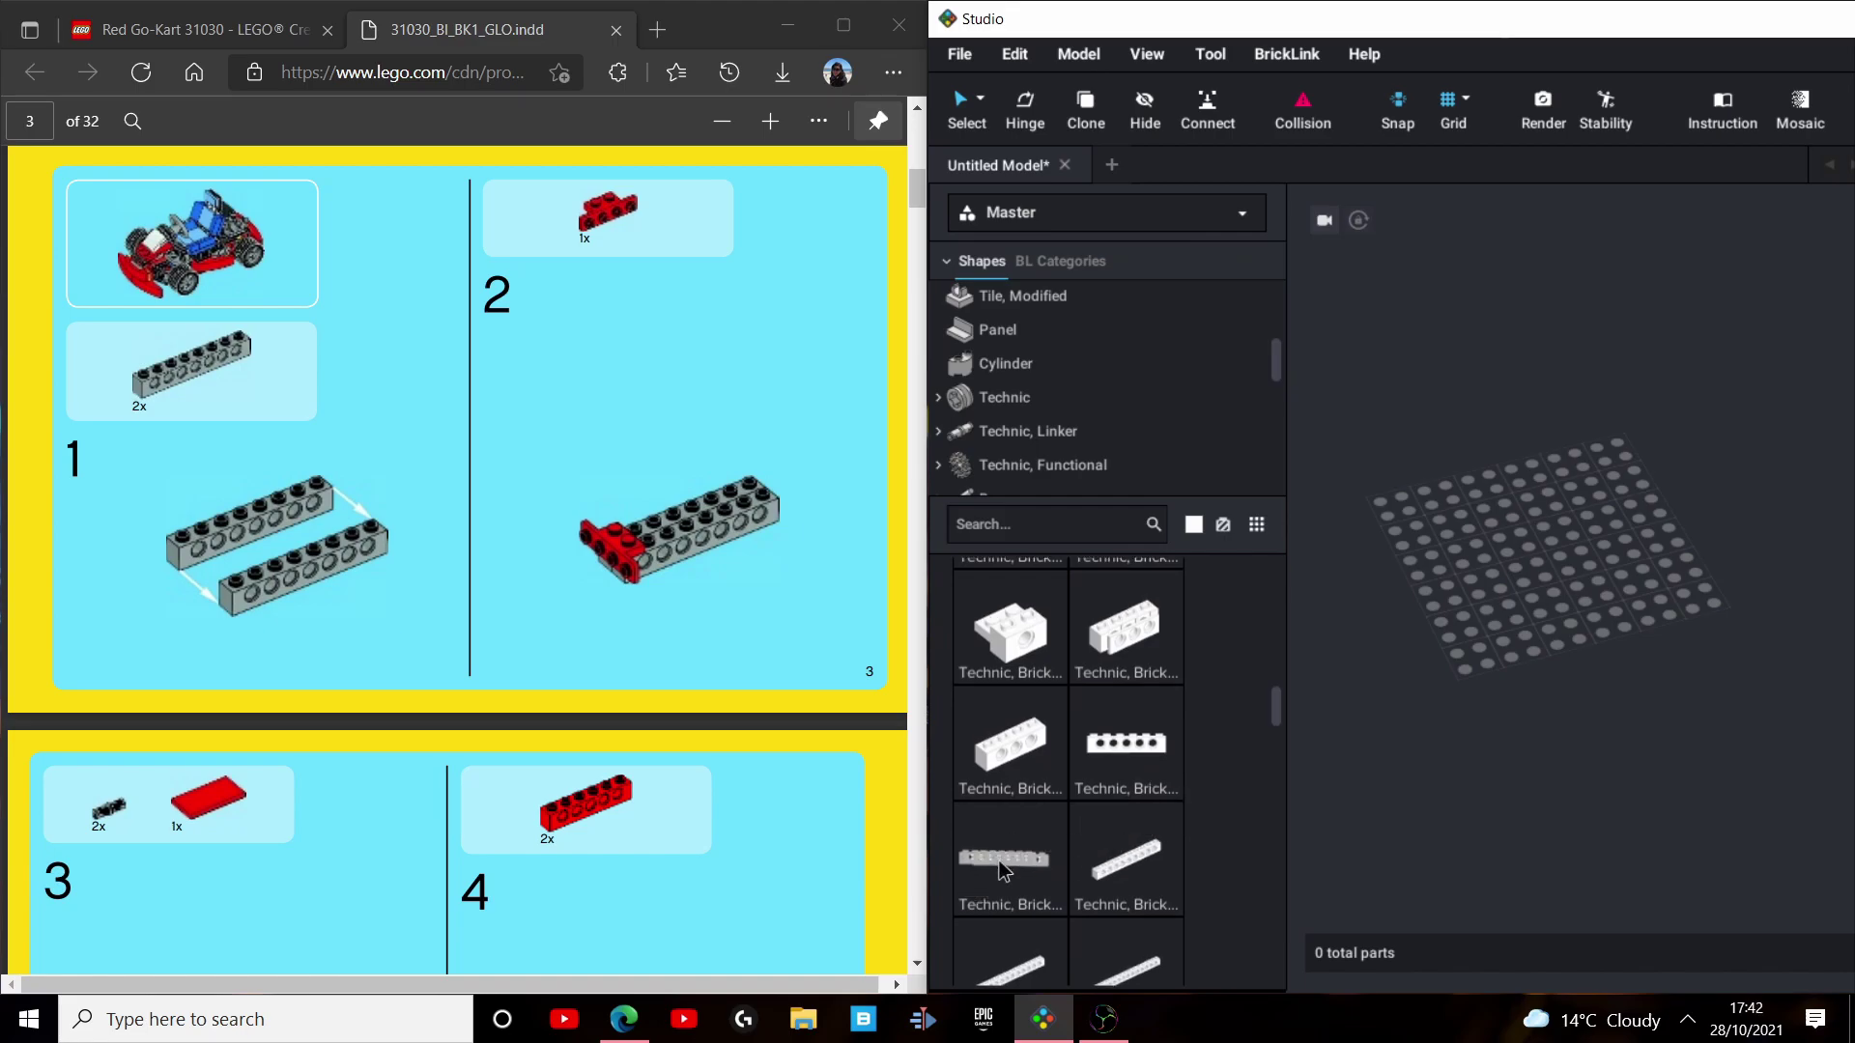
# Place a white Technic Brick 1 x 8 with holes on the baseplate and select it.
pyautogui.moveTo(1015, 868); pyautogui.dragTo(1502, 533)
pyautogui.moveTo(1502, 532); pyautogui.dragTo(1512, 760, button='right')
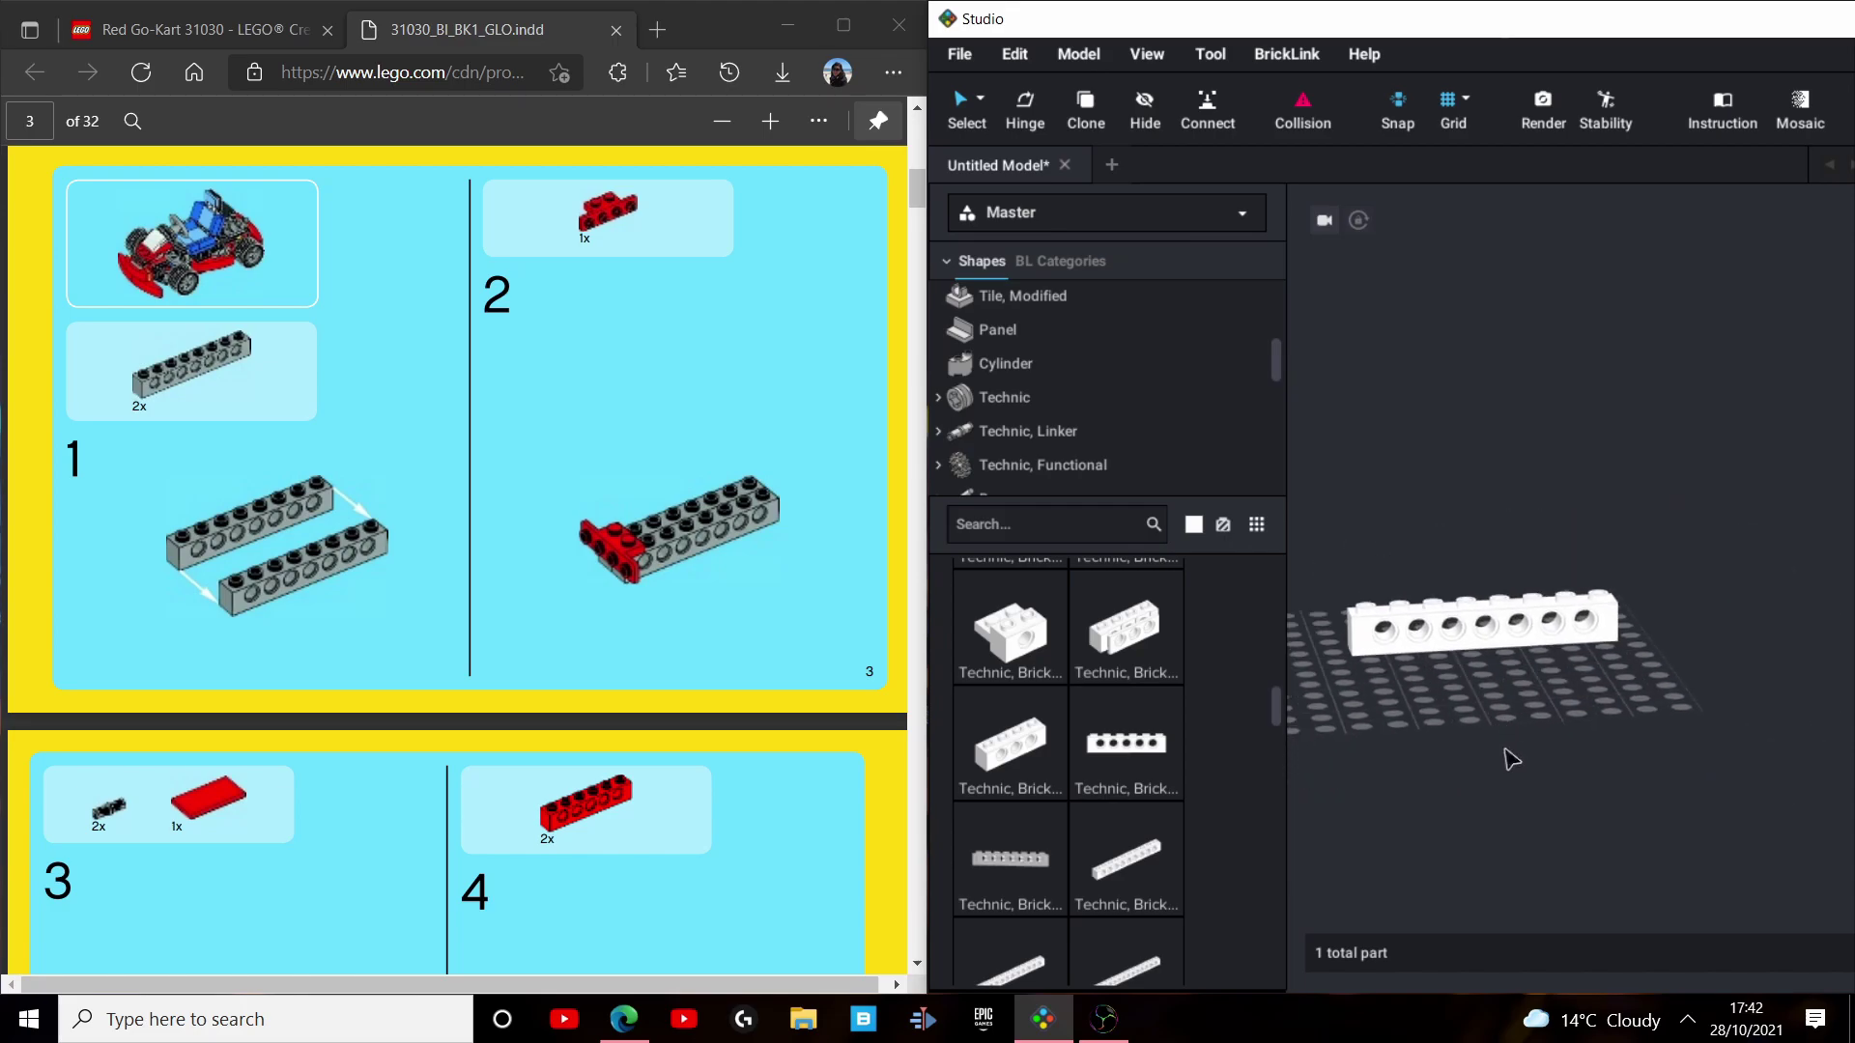
pyautogui.moveTo(1515, 726); pyautogui.dragTo(1647, 666, button='middle')
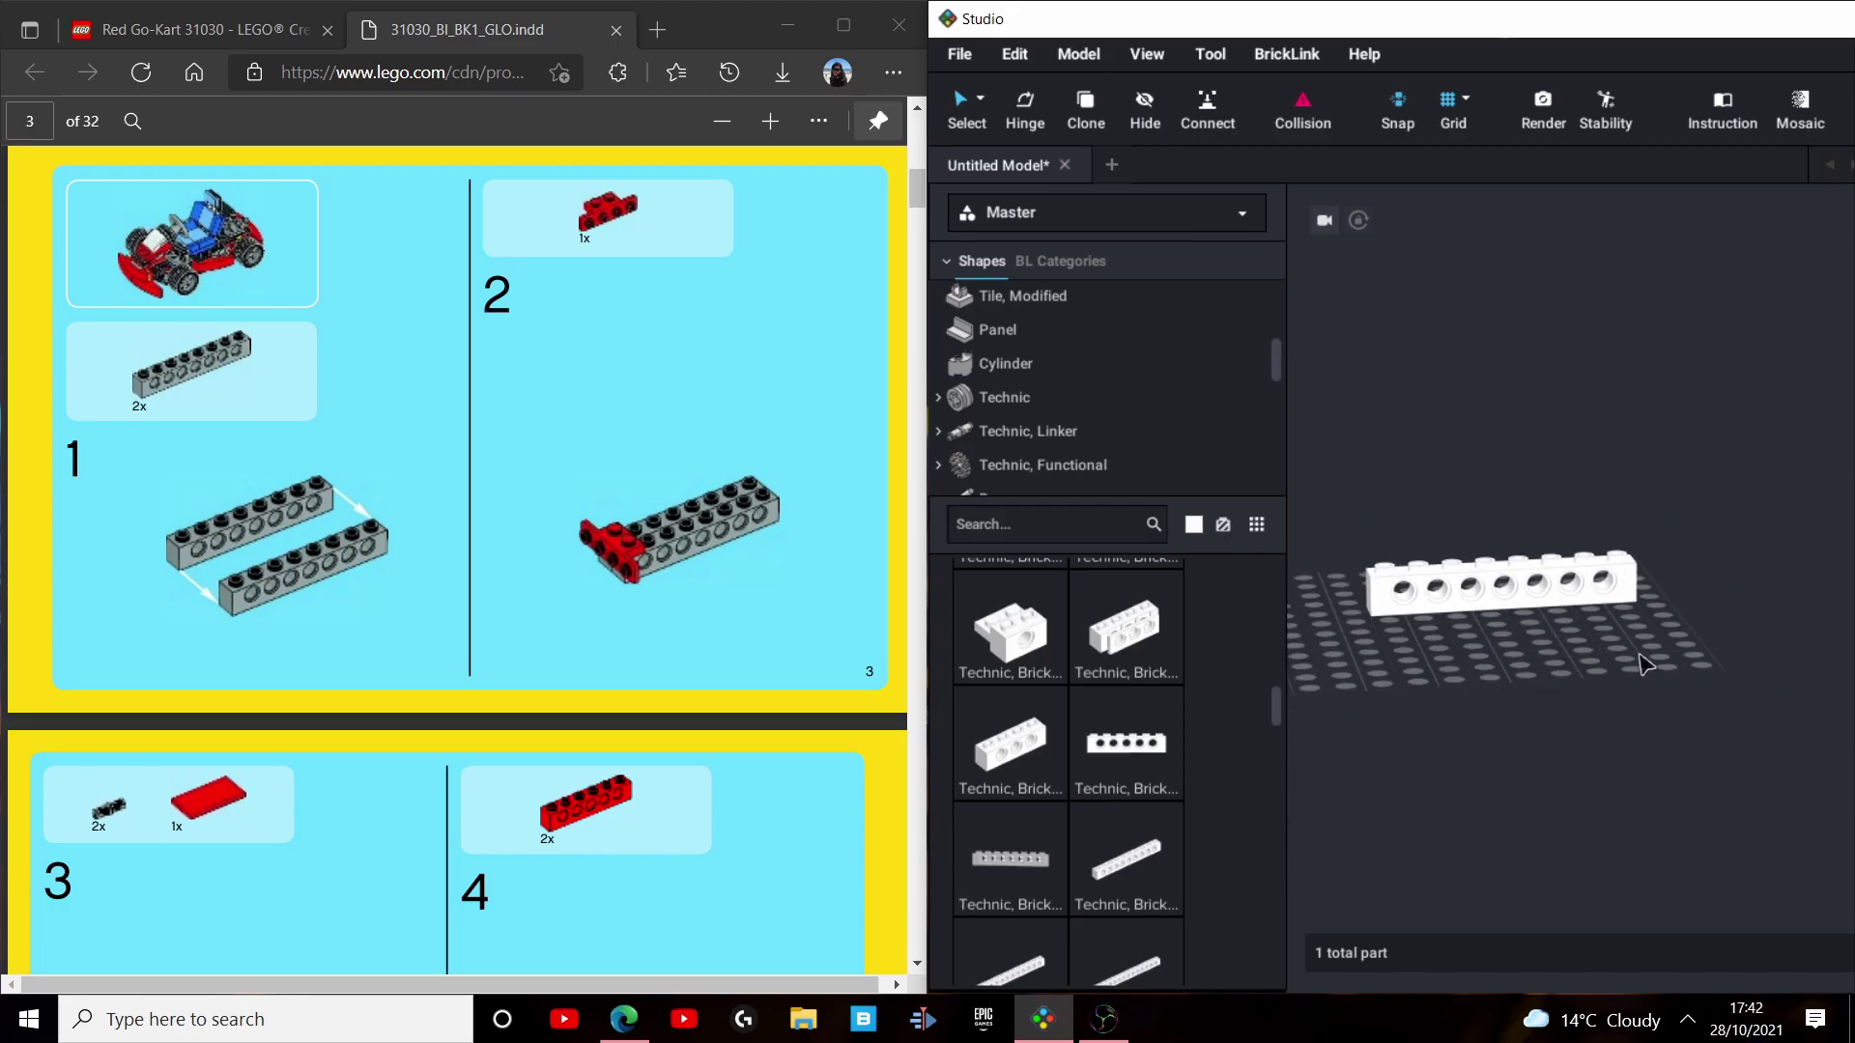
pyautogui.moveTo(1649, 676)
pyautogui.mouseDown(button='right')
pyautogui.moveTo(1642, 716)
pyautogui.moveTo(1618, 677)
pyautogui.mouseUp(button='right')
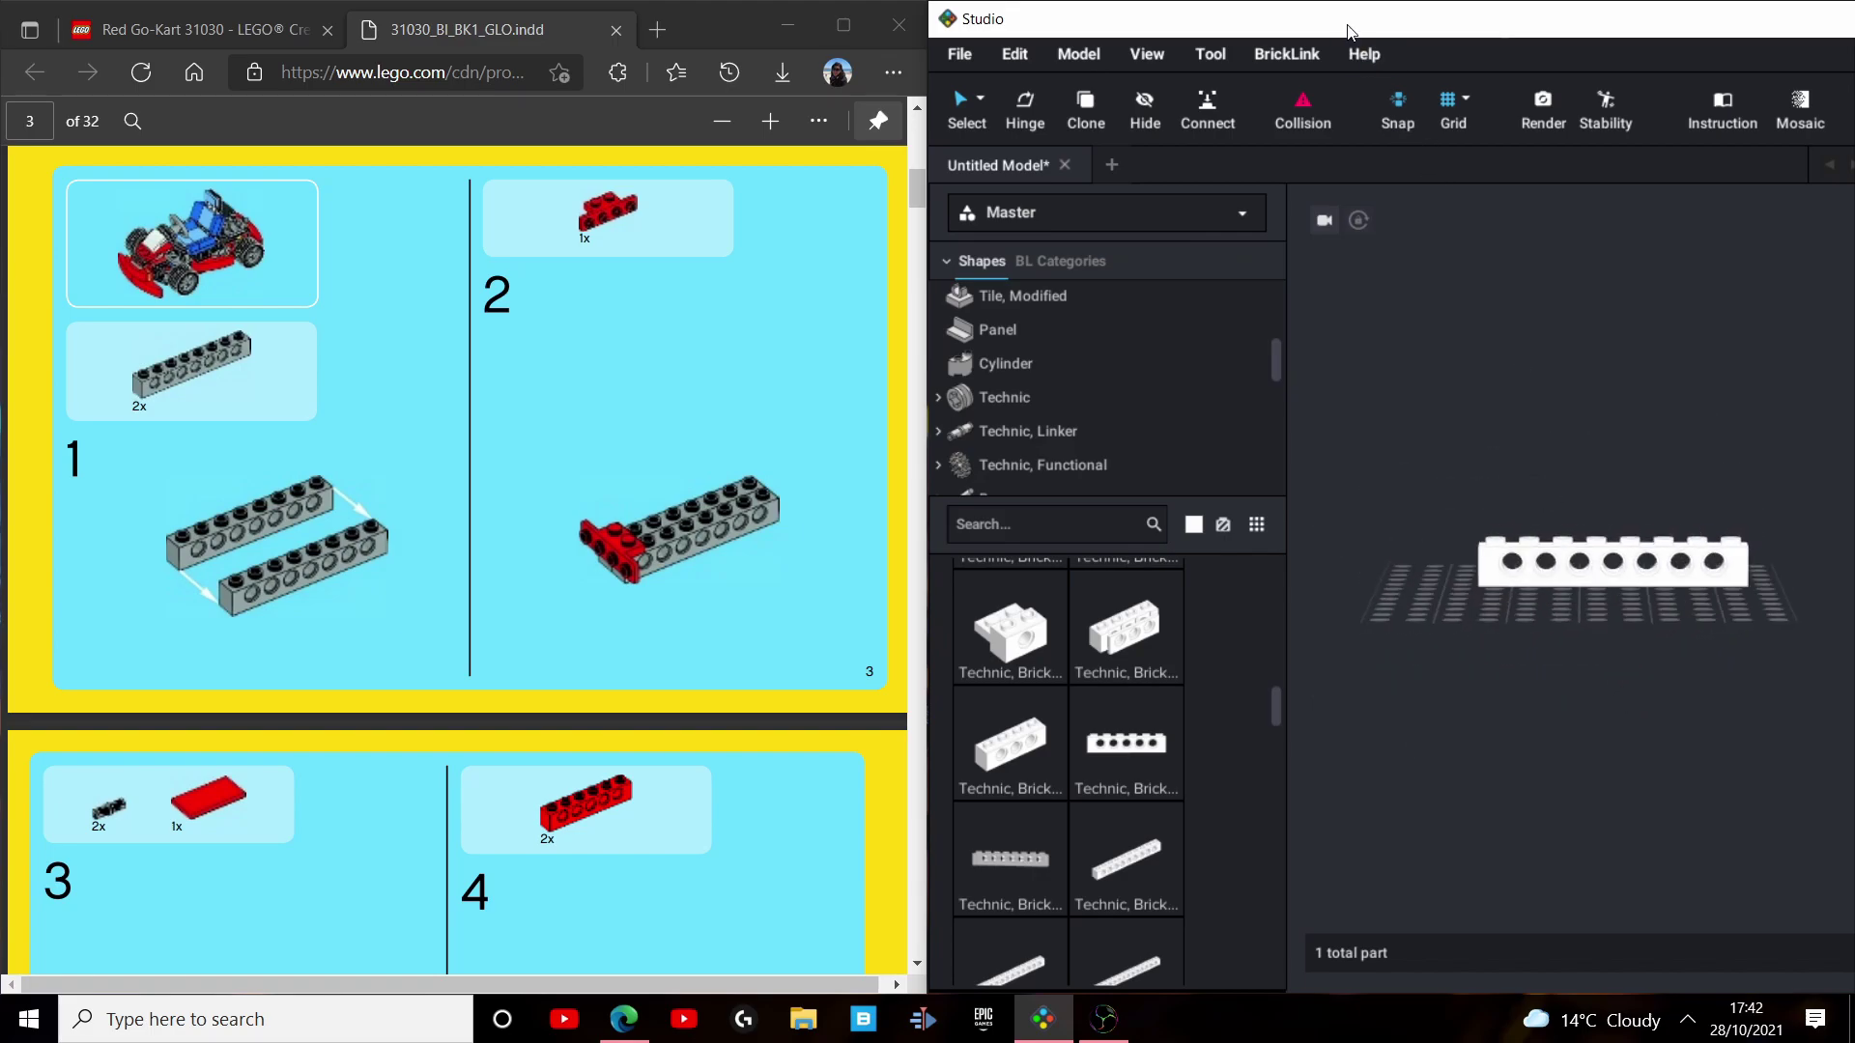
pyautogui.moveTo(1364, 20); pyautogui.dragTo(1133, 71)
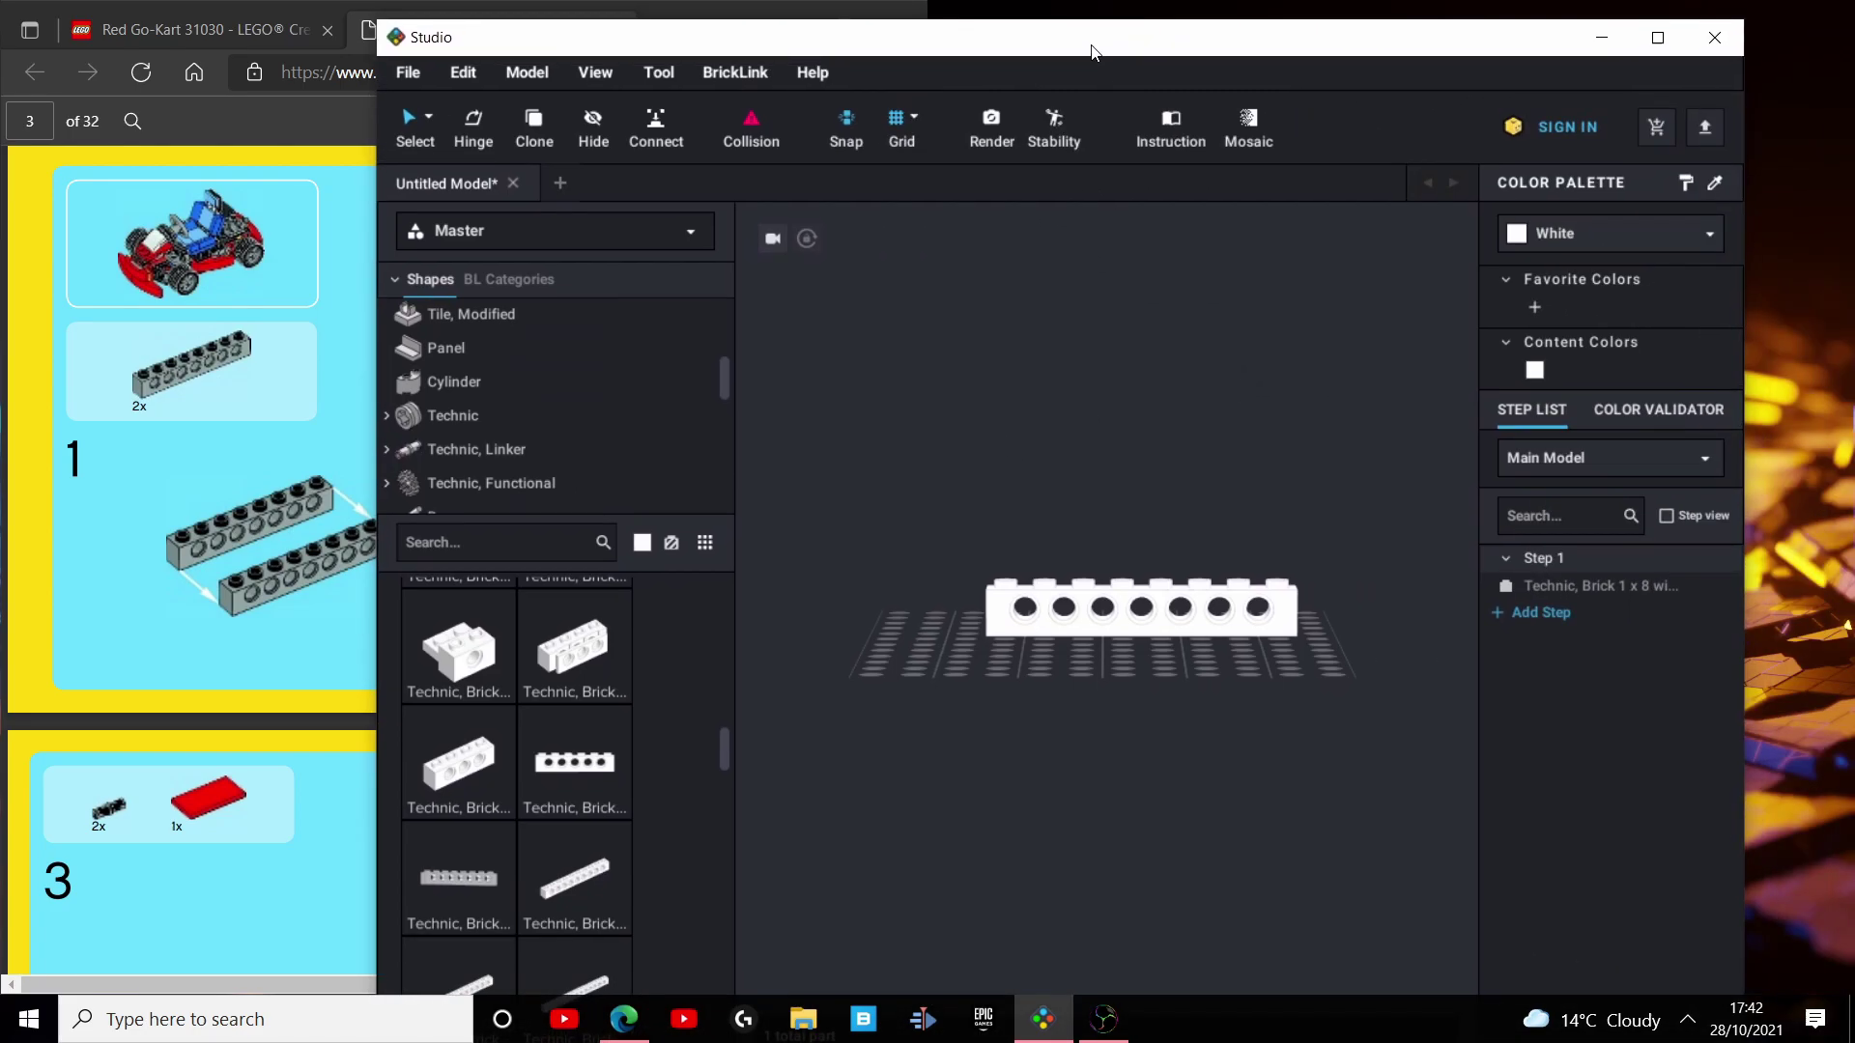
pyautogui.moveTo(1091, 50); pyautogui.dragTo(1169, 74)
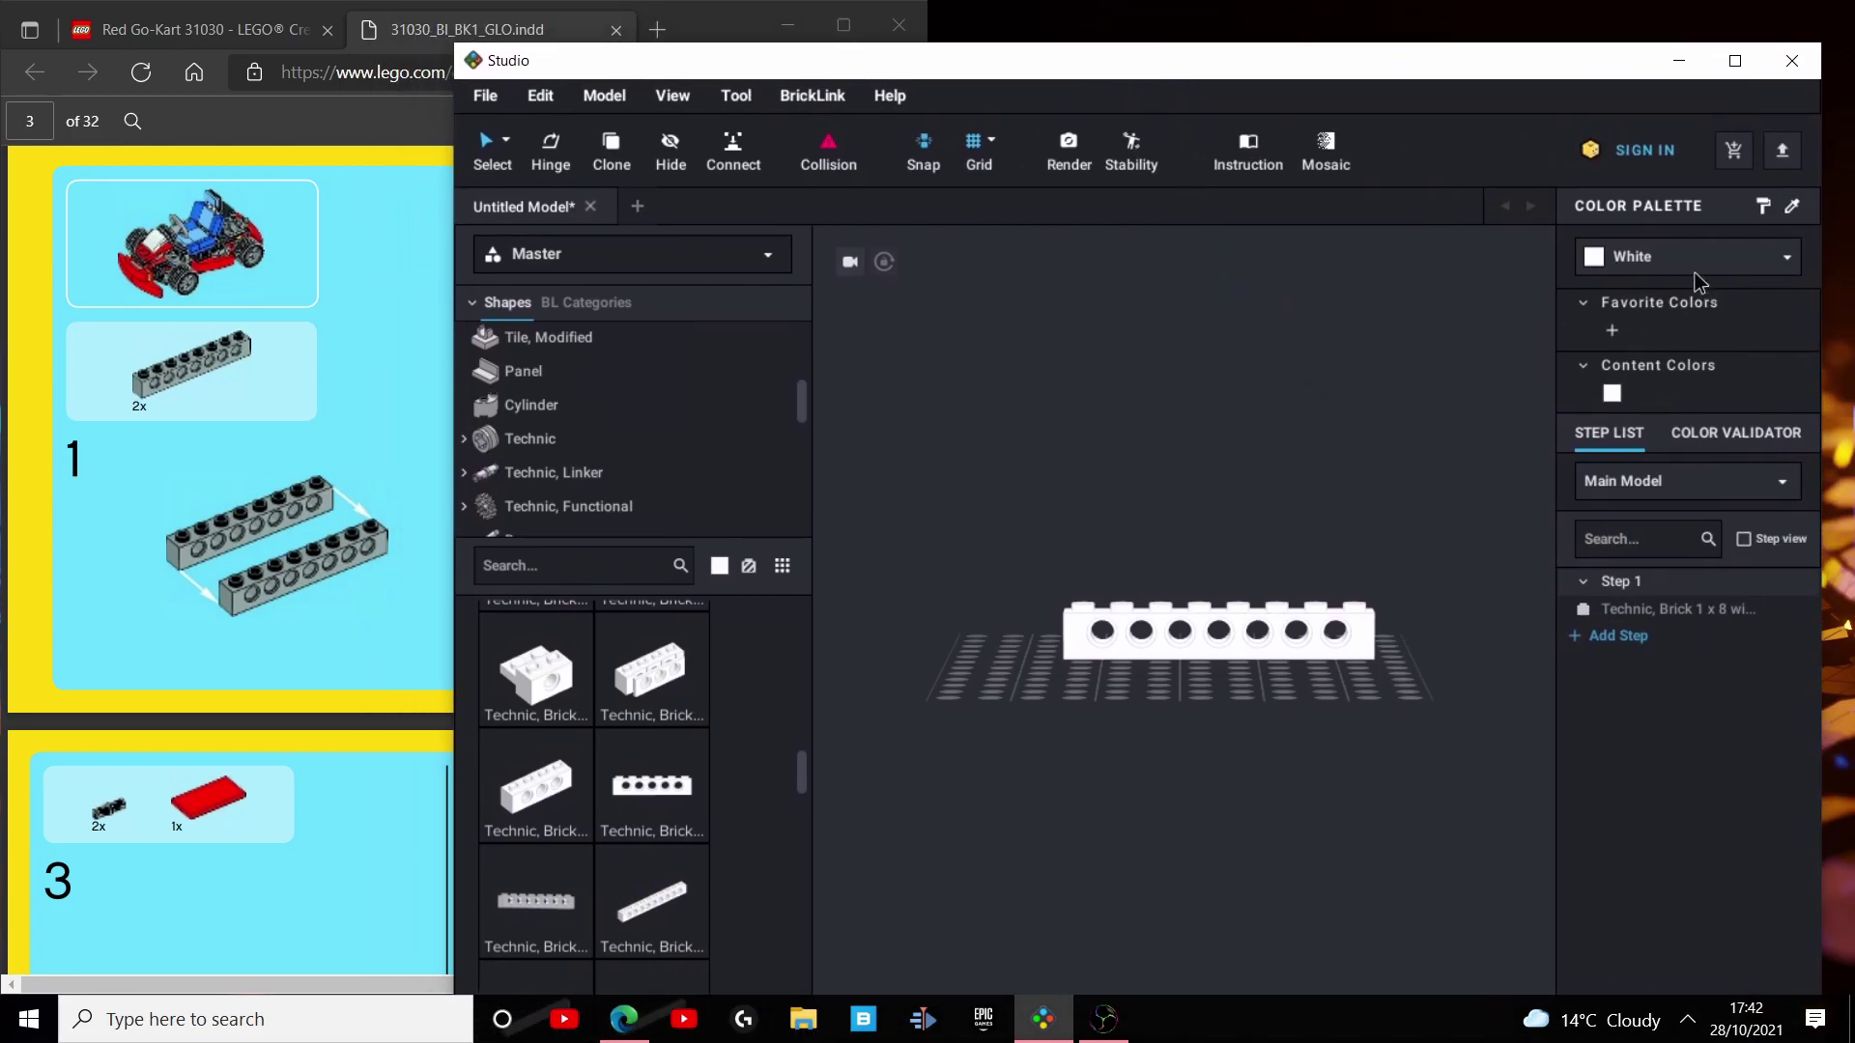
pyautogui.click(1269, 641)
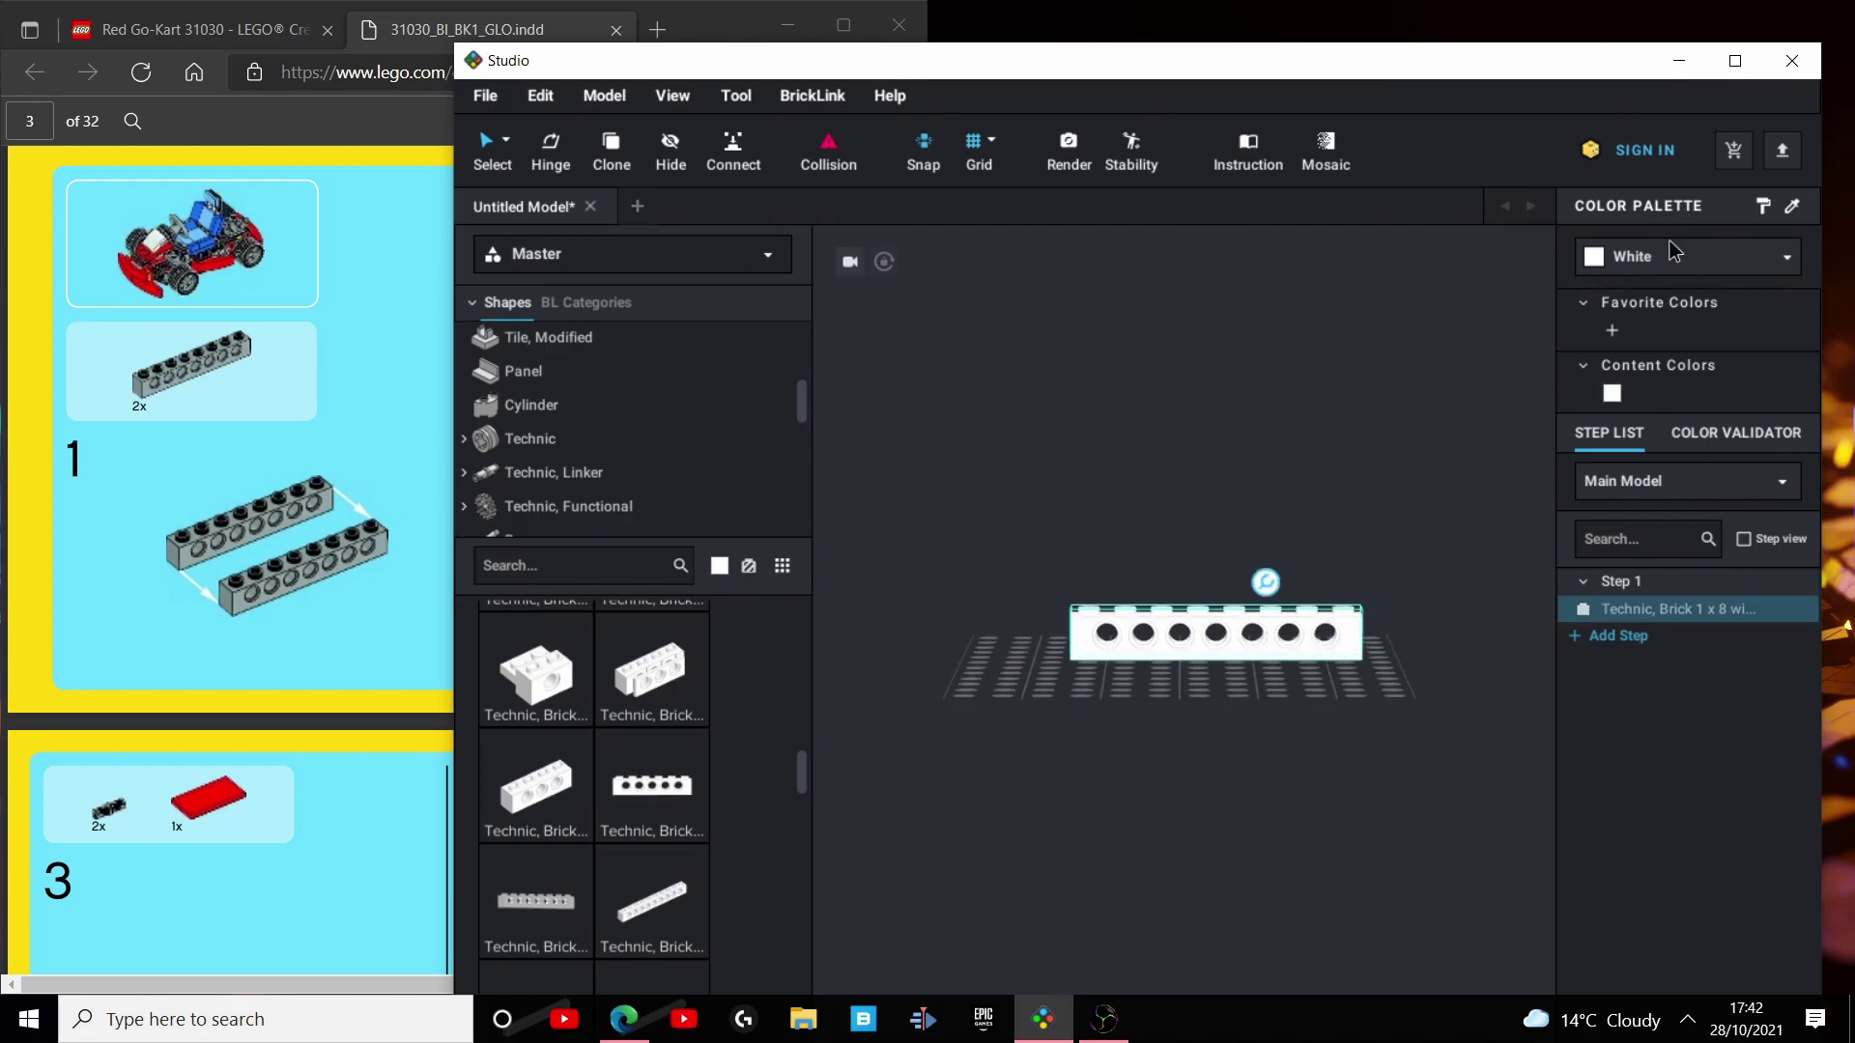
# Change the selected Technic brick's colour to Light Gray.
pyautogui.click(1671, 271)
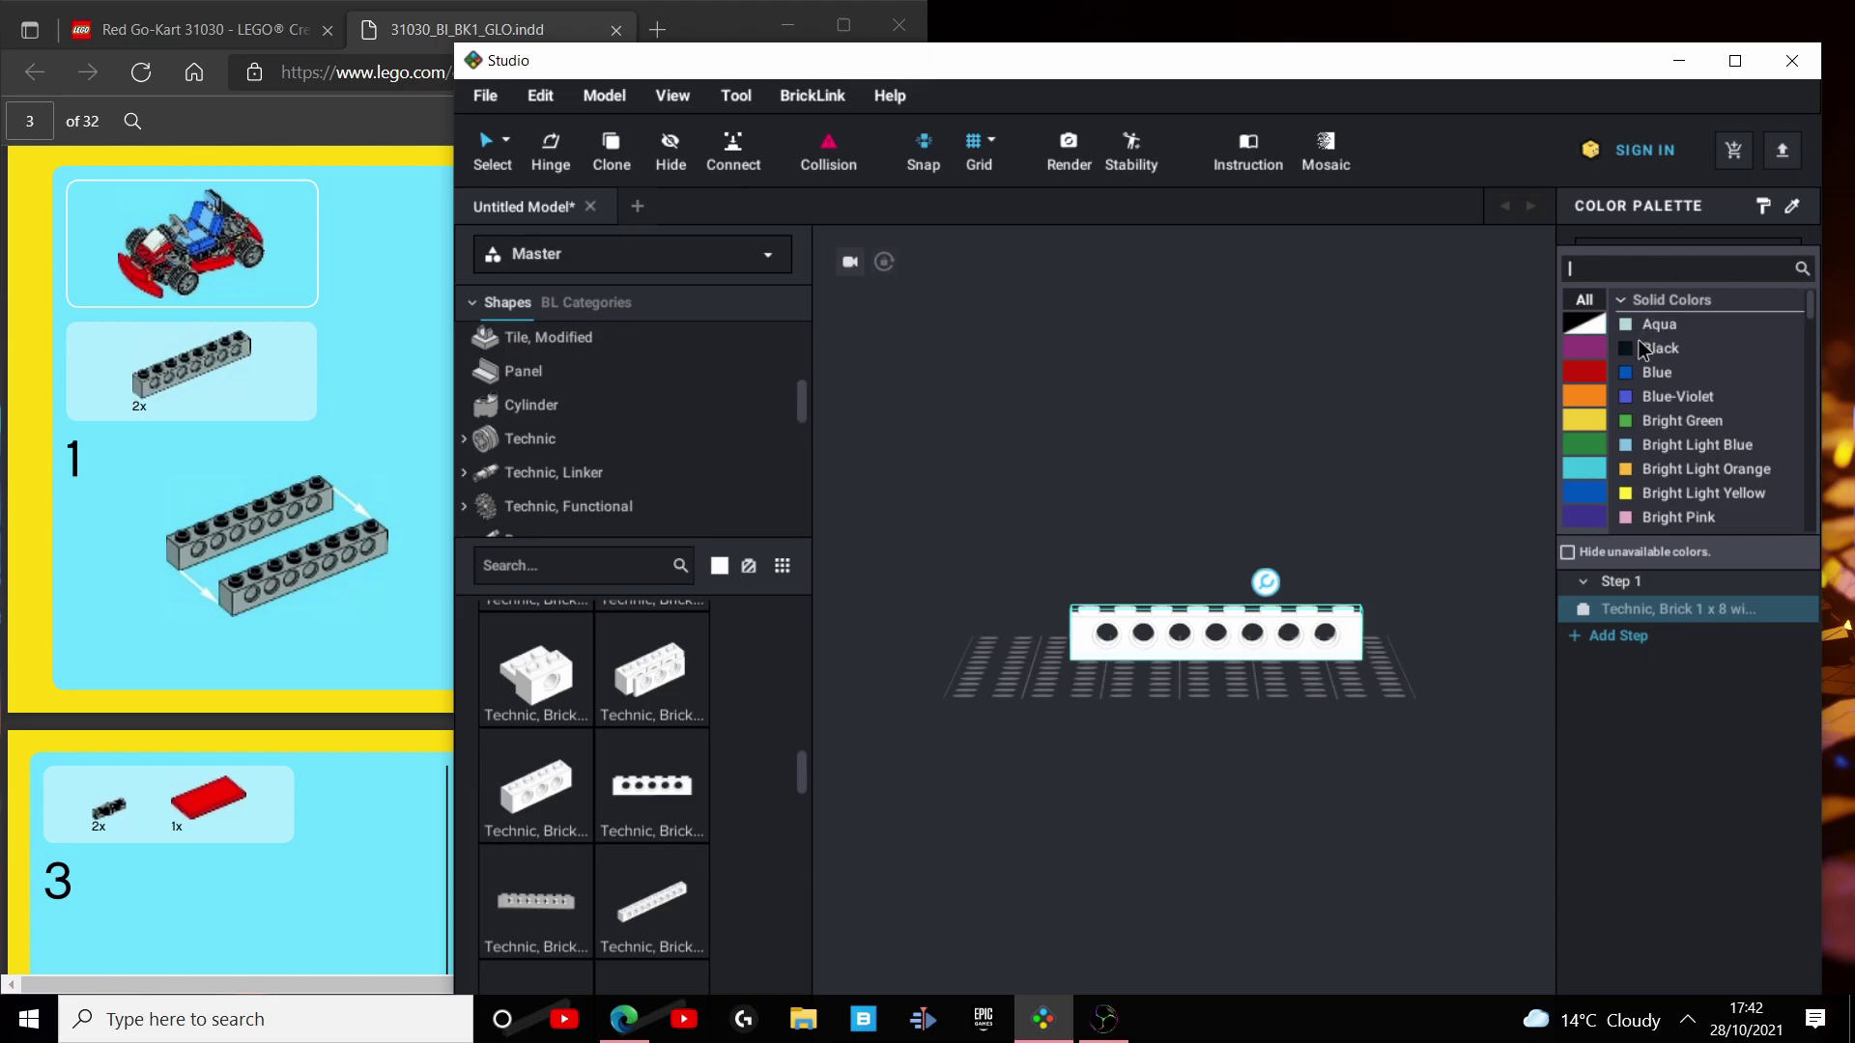
pyautogui.scroll(-10, 1670, 449)
pyautogui.click(1681, 445)
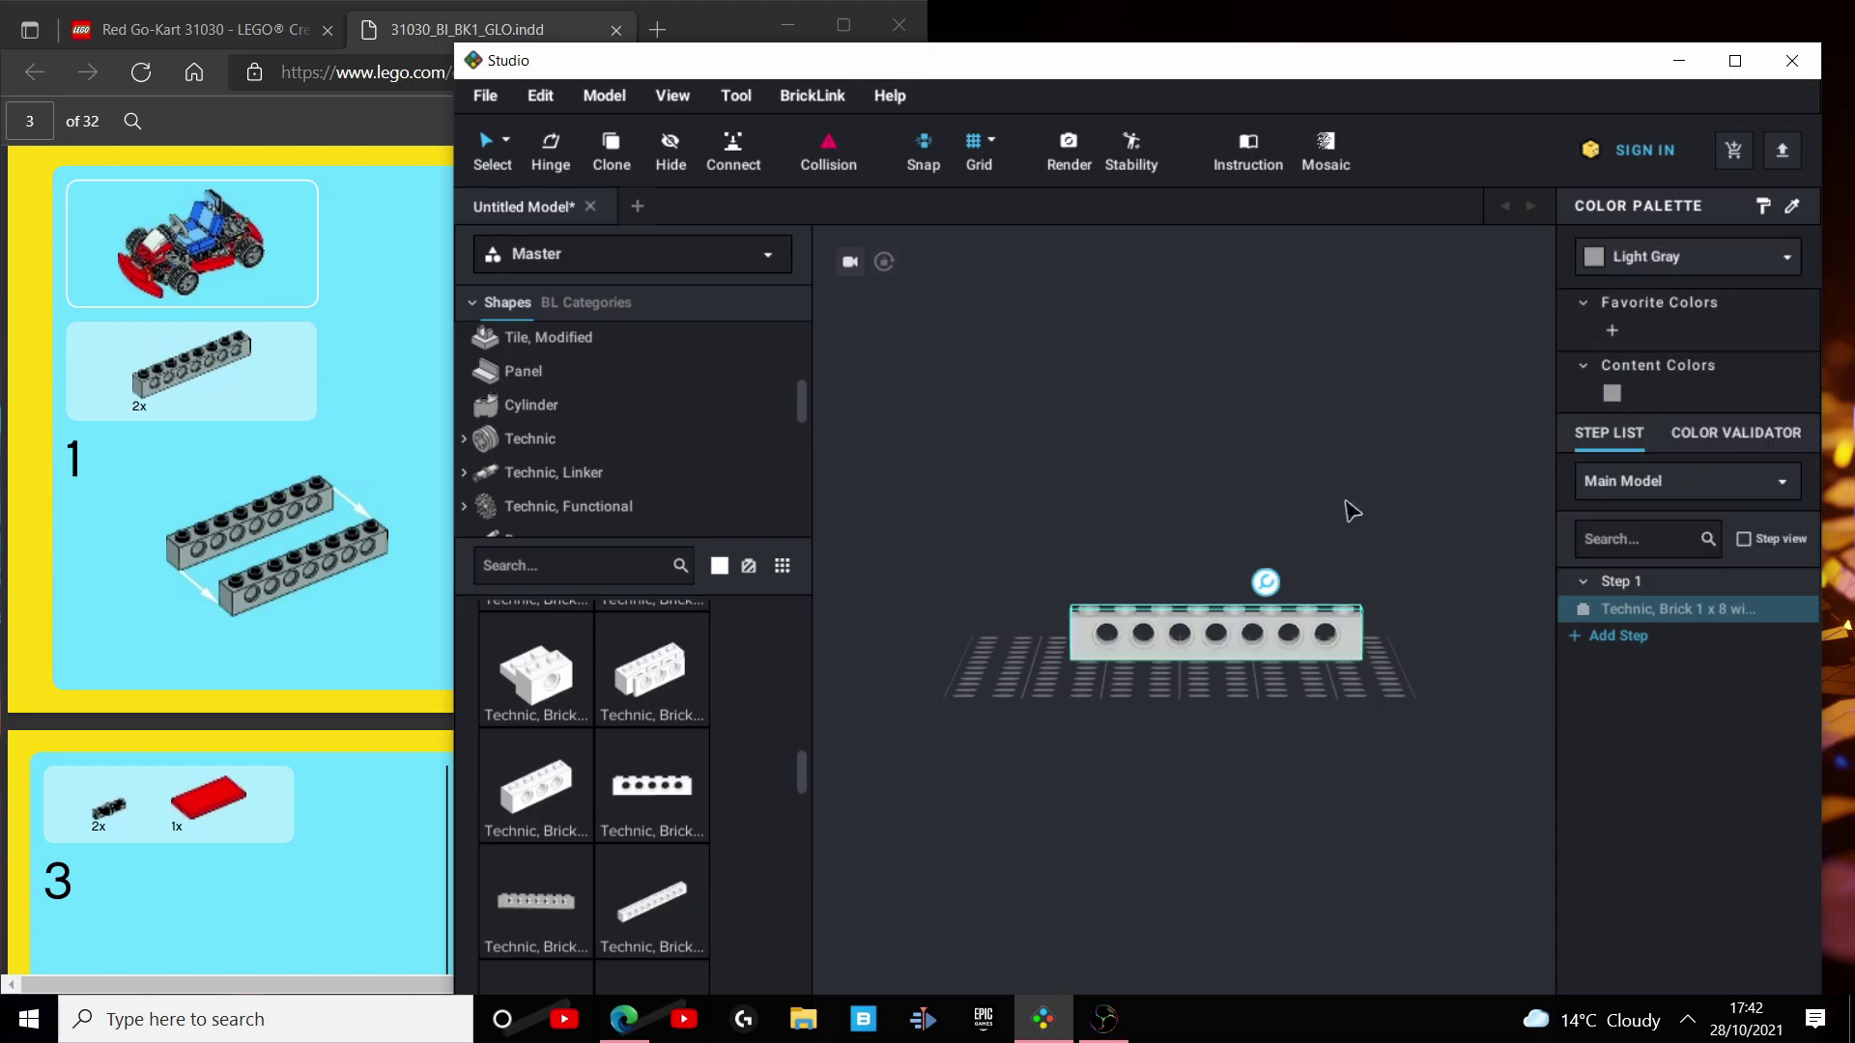
pyautogui.moveTo(1347, 509); pyautogui.dragTo(1025, 690, button='right')
pyautogui.click(1226, 447)
pyautogui.moveTo(756, 61); pyautogui.dragTo(790, 87)
# Copy and paste the grey brick, placing the duplicate right beside the first.
pyautogui.click(1177, 639)
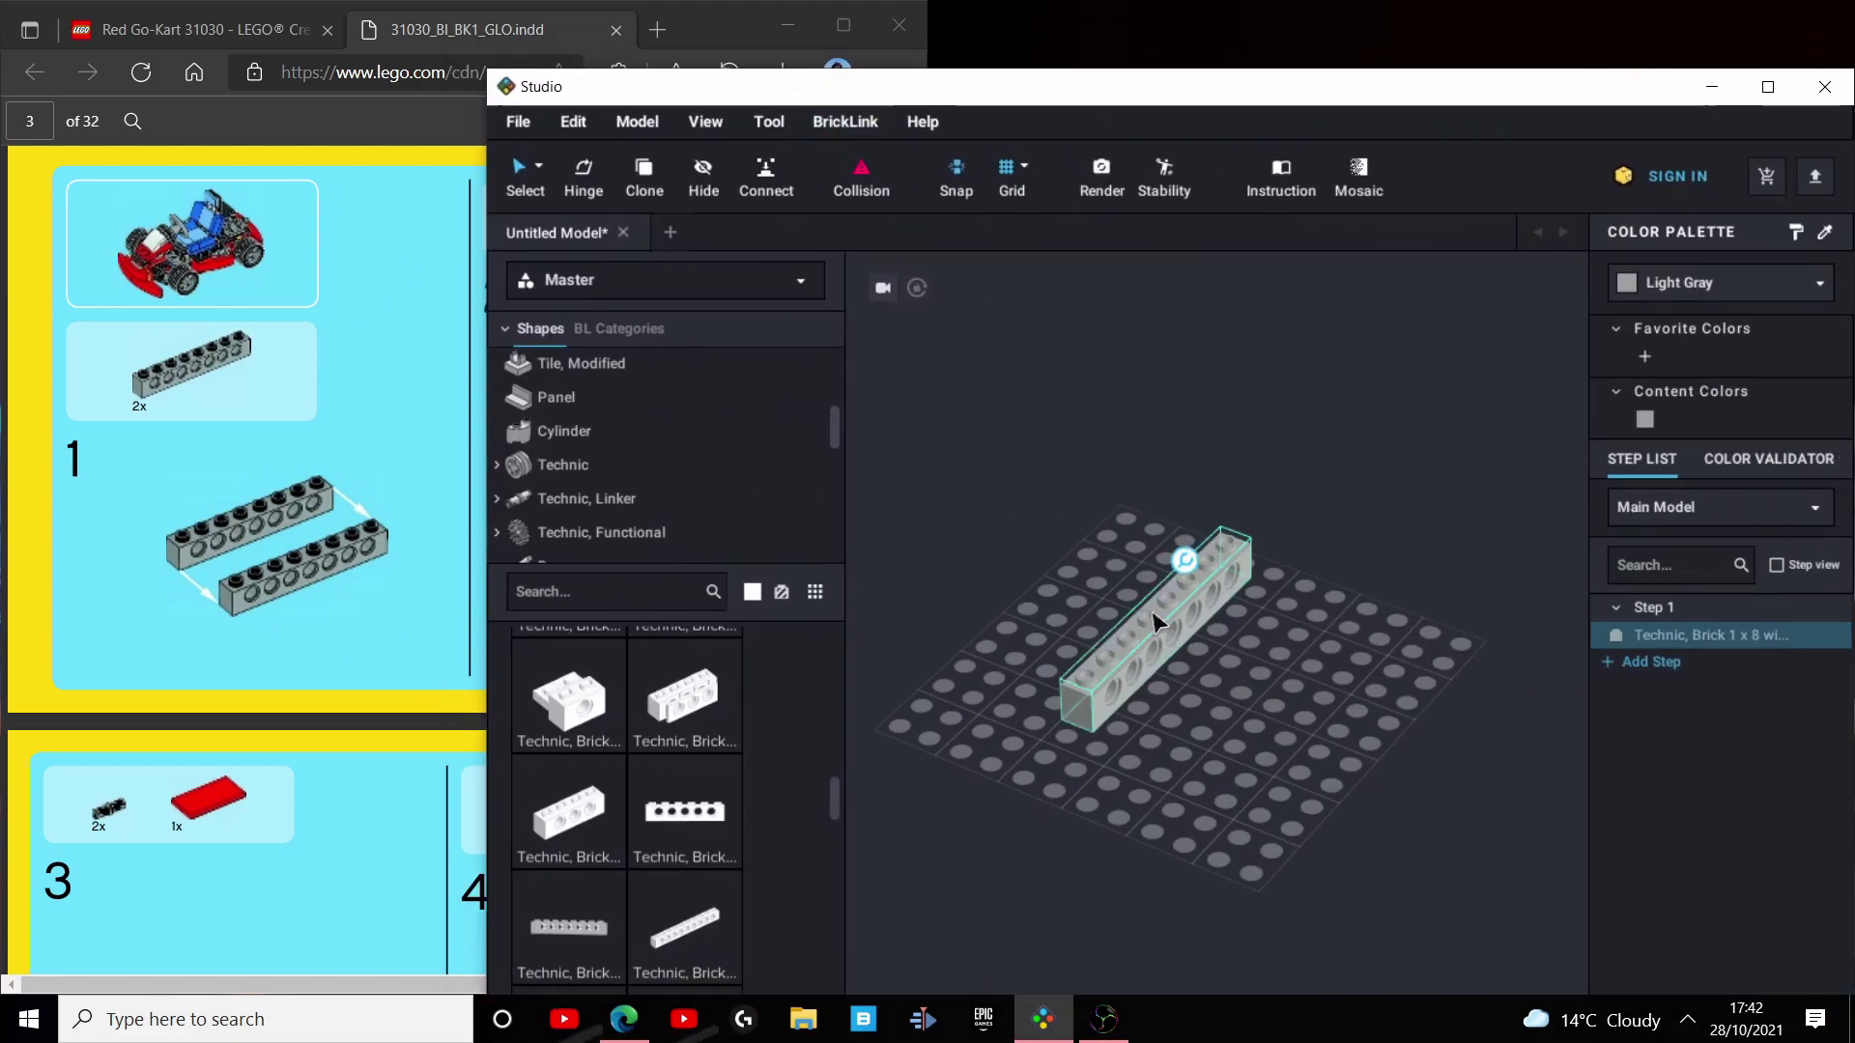
pyautogui.rightClick(1156, 623)
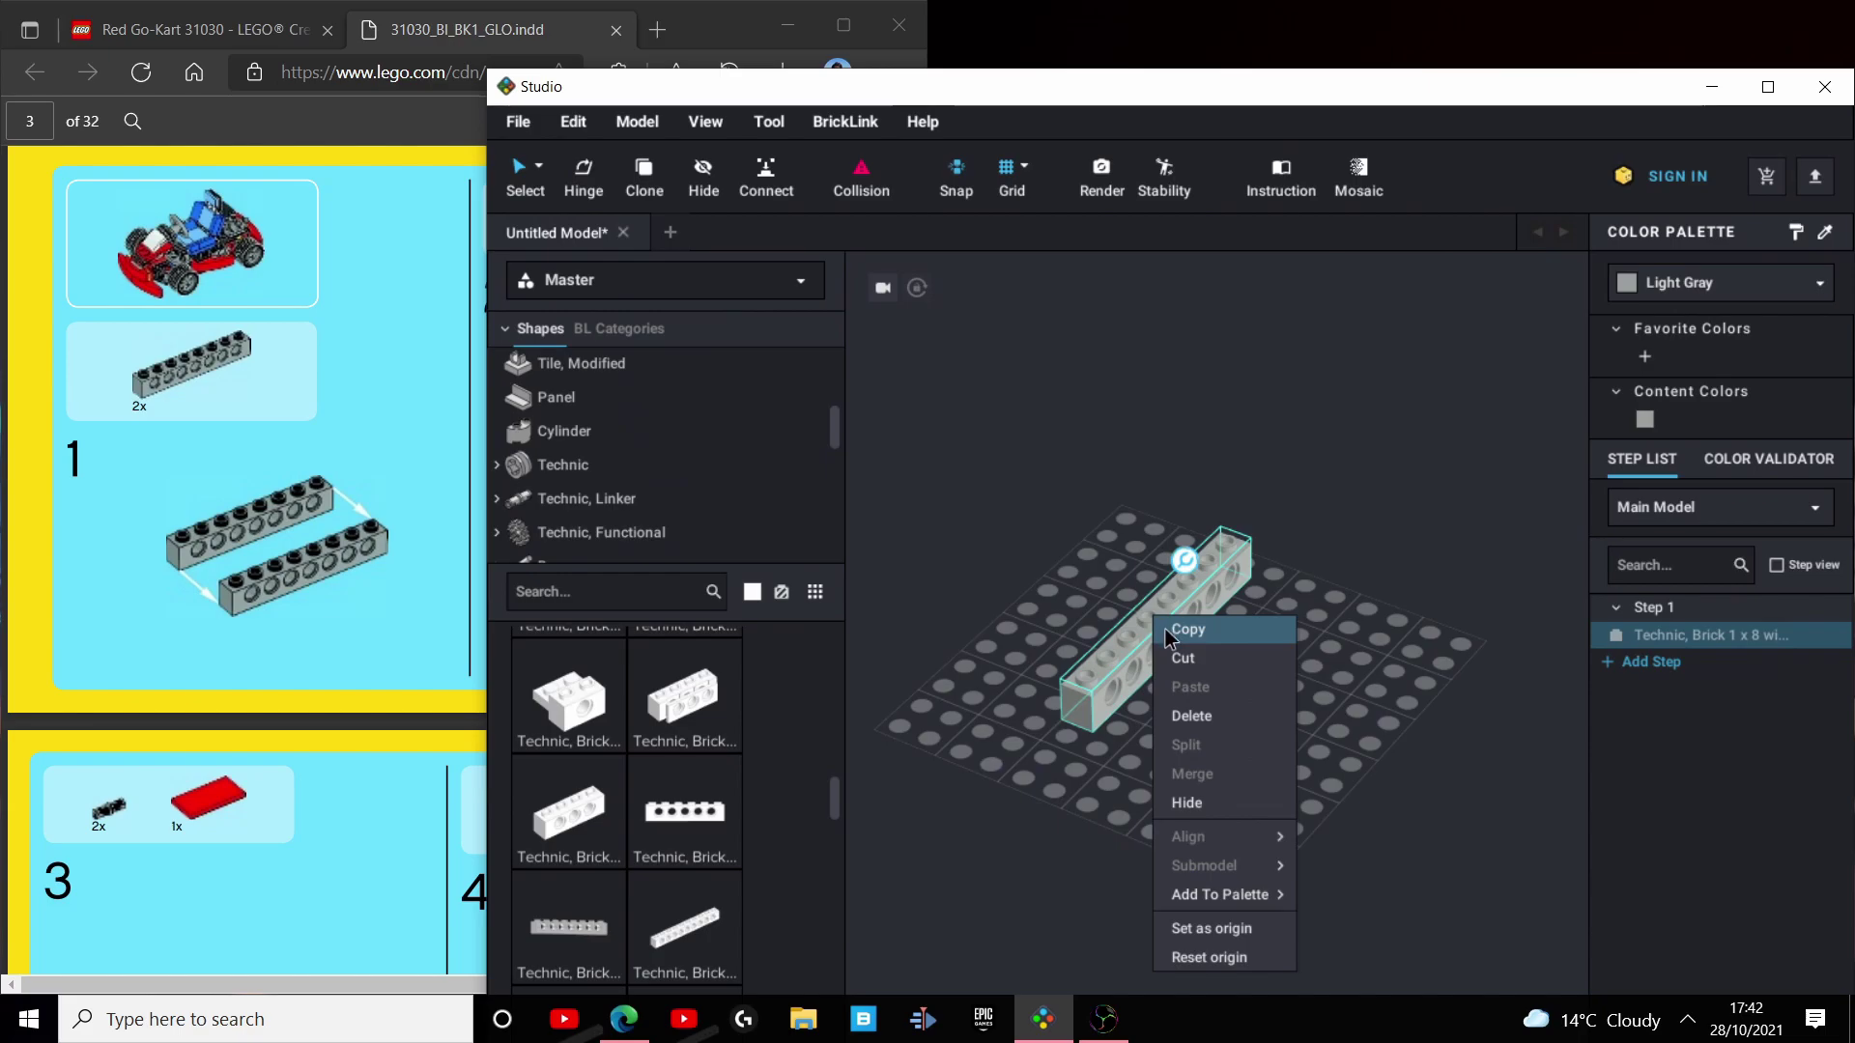
pyautogui.click(1166, 638)
pyautogui.rightClick(1215, 657)
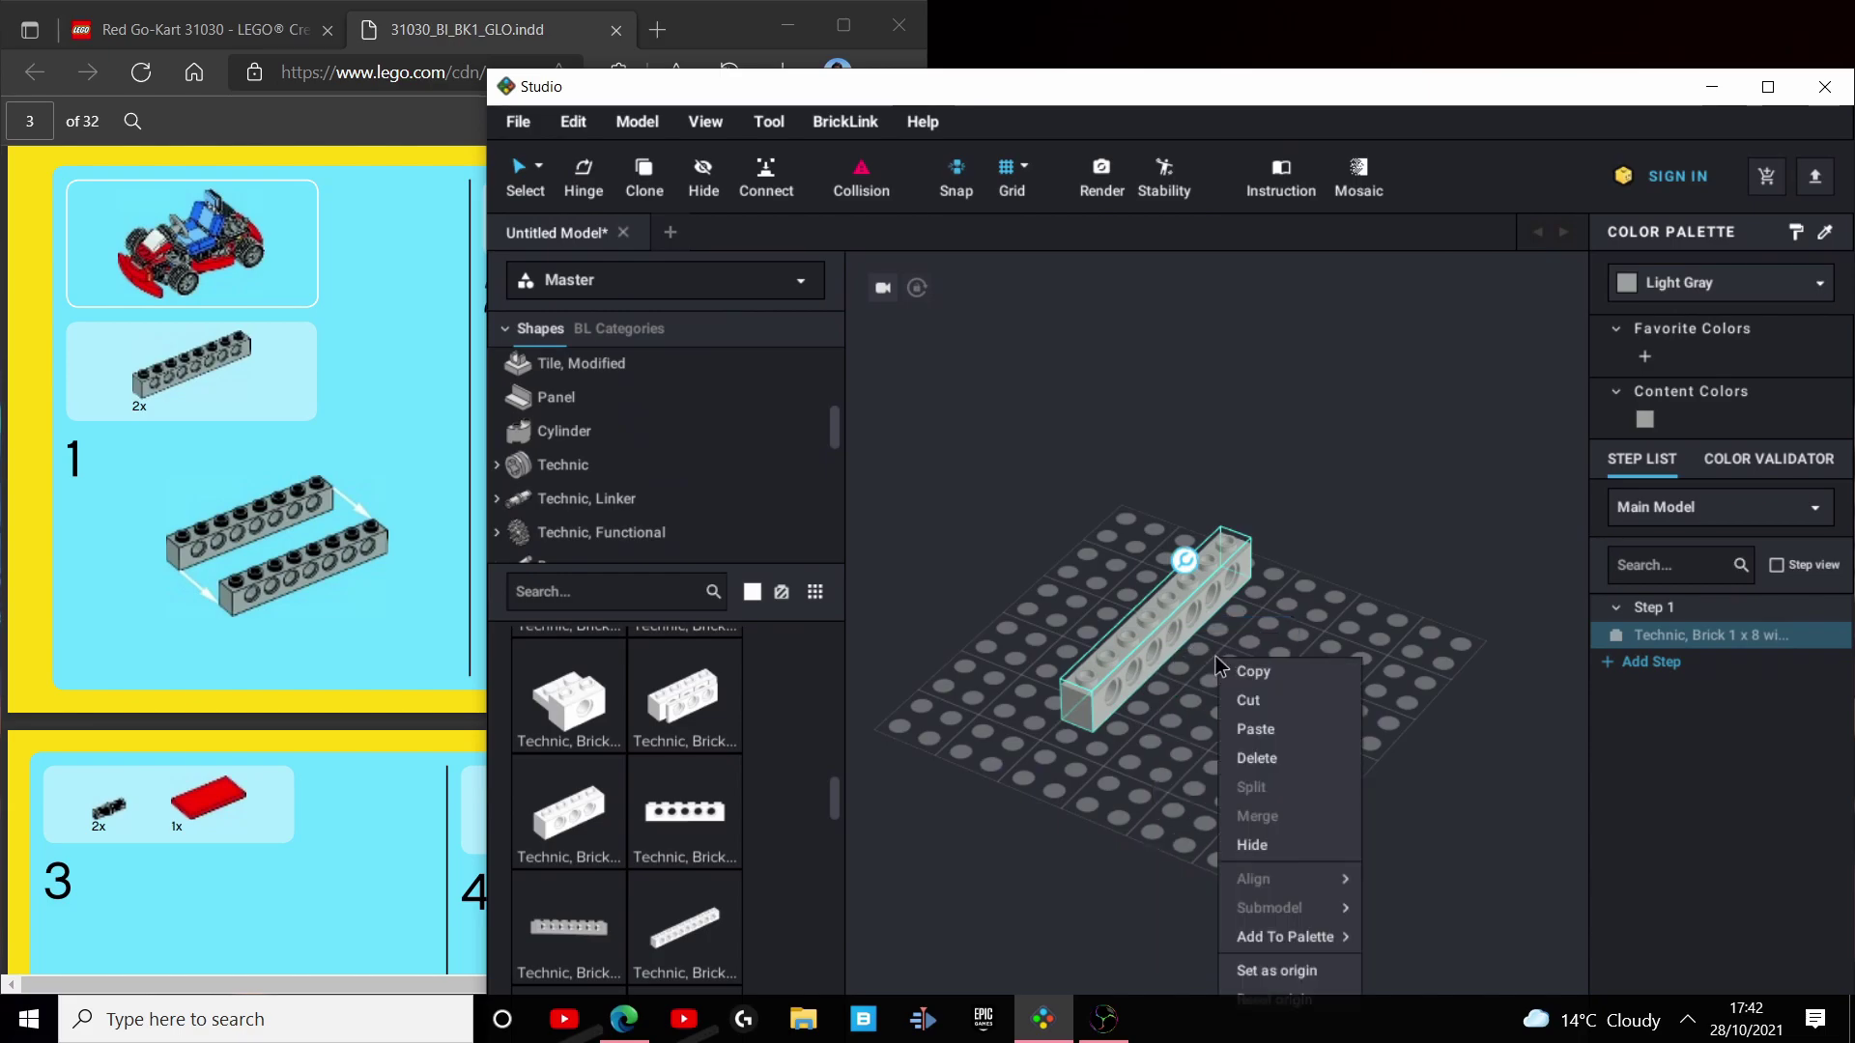
pyautogui.click(1265, 740)
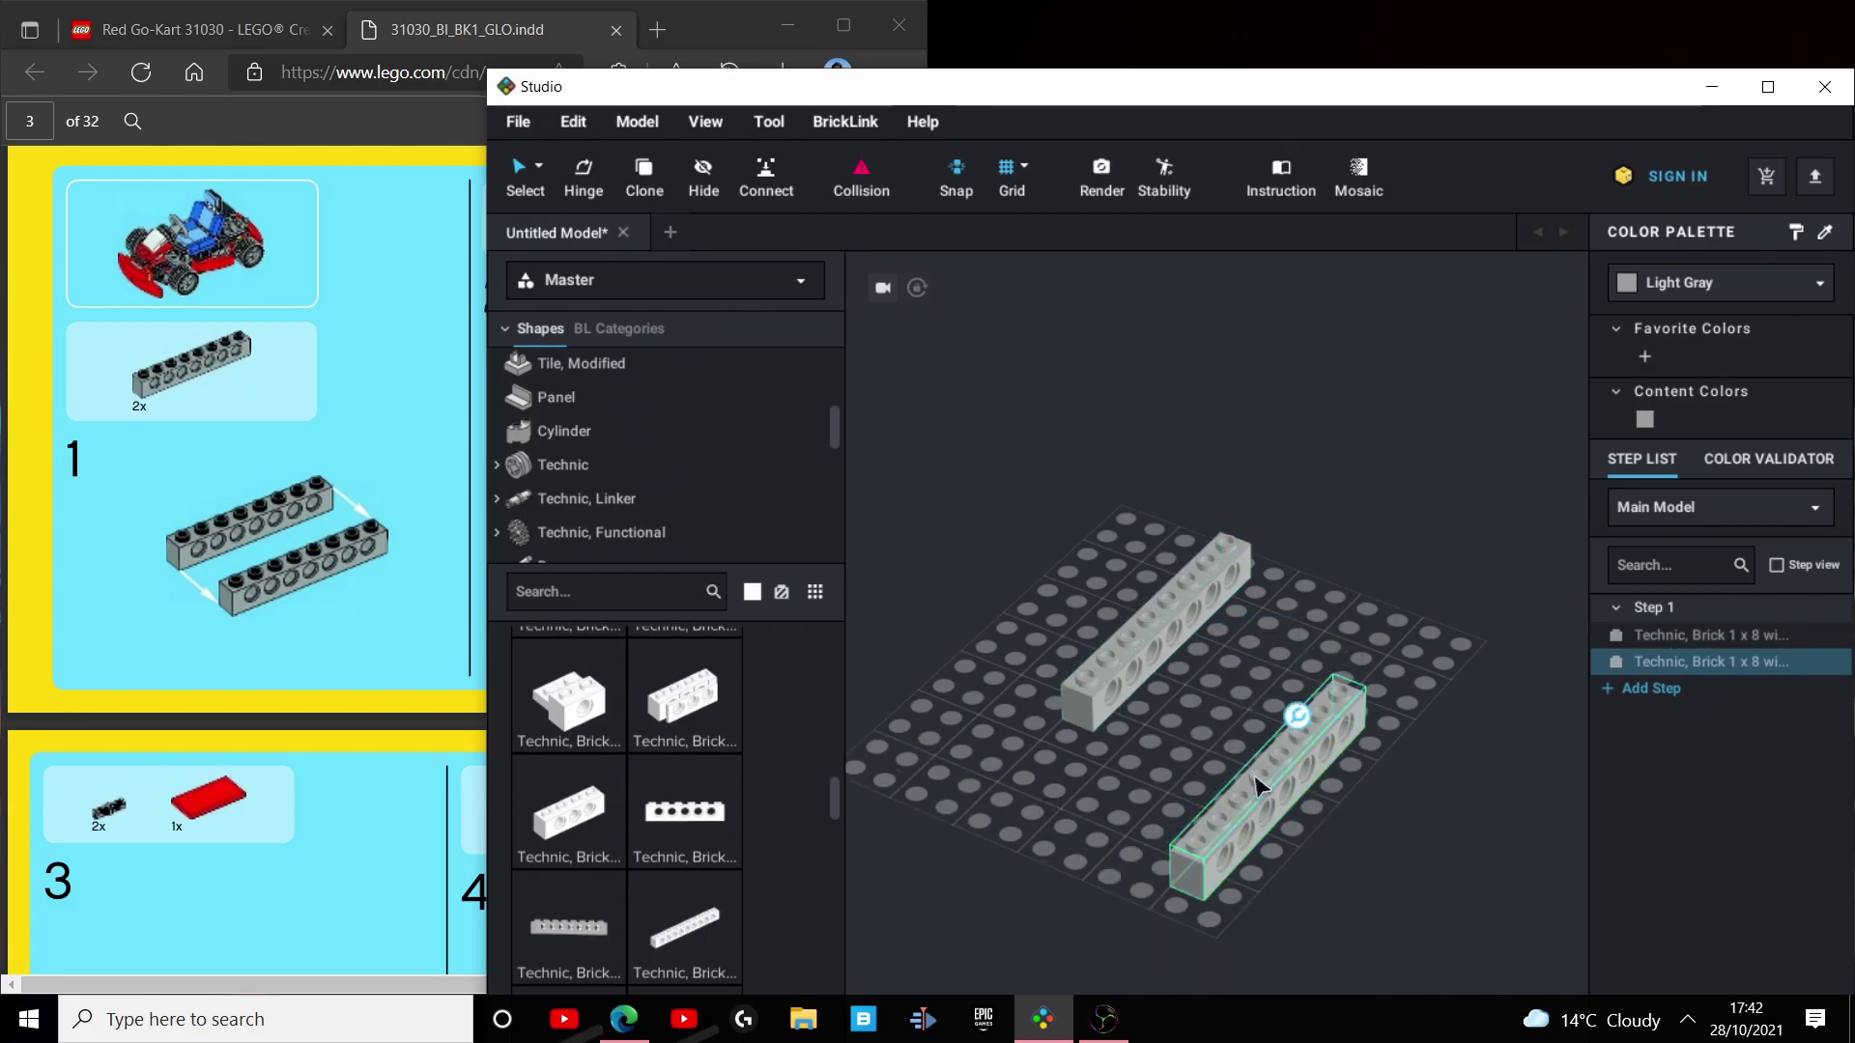
pyautogui.moveTo(1292, 787); pyautogui.dragTo(1188, 650)
pyautogui.press('t')
pyautogui.press('Home')
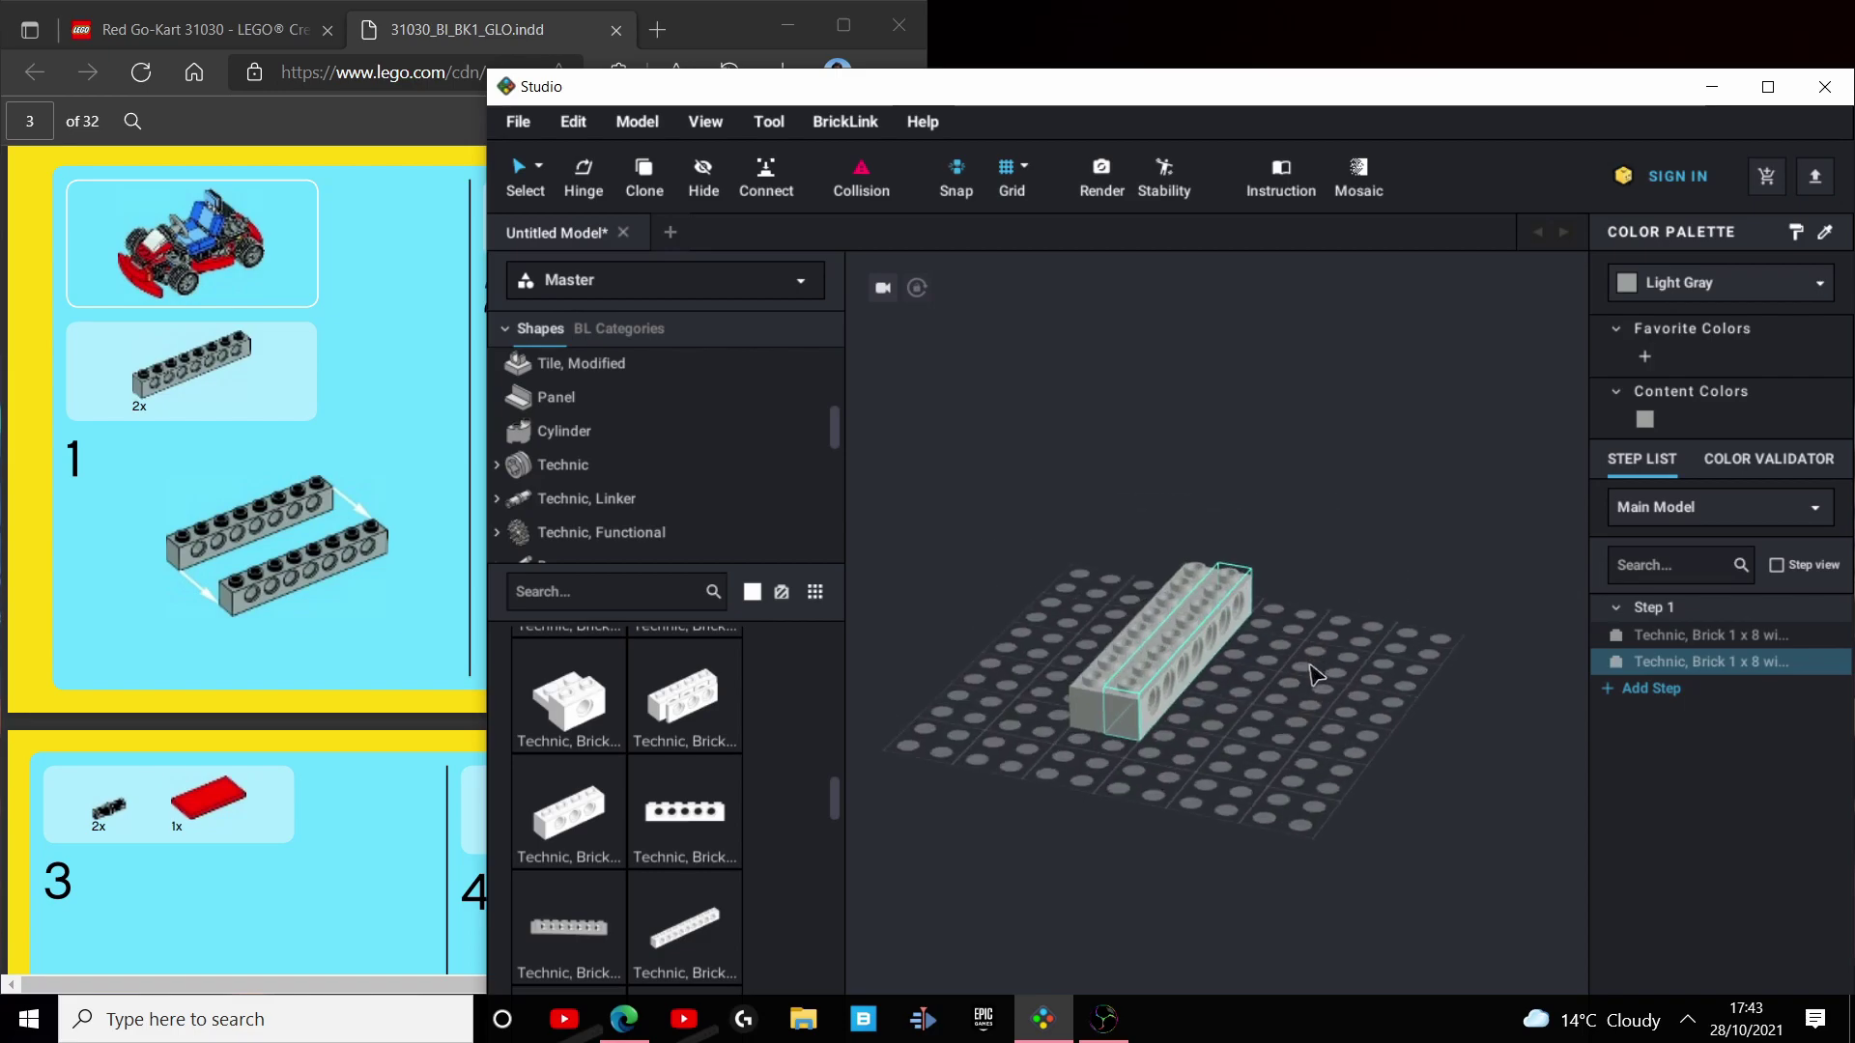
# Add a Bracket 1 x 2 - 1 x 4 from the Brick, Modified parts beside the grey bricks.
pyautogui.moveTo(758, 94); pyautogui.dragTo(1158, 68)
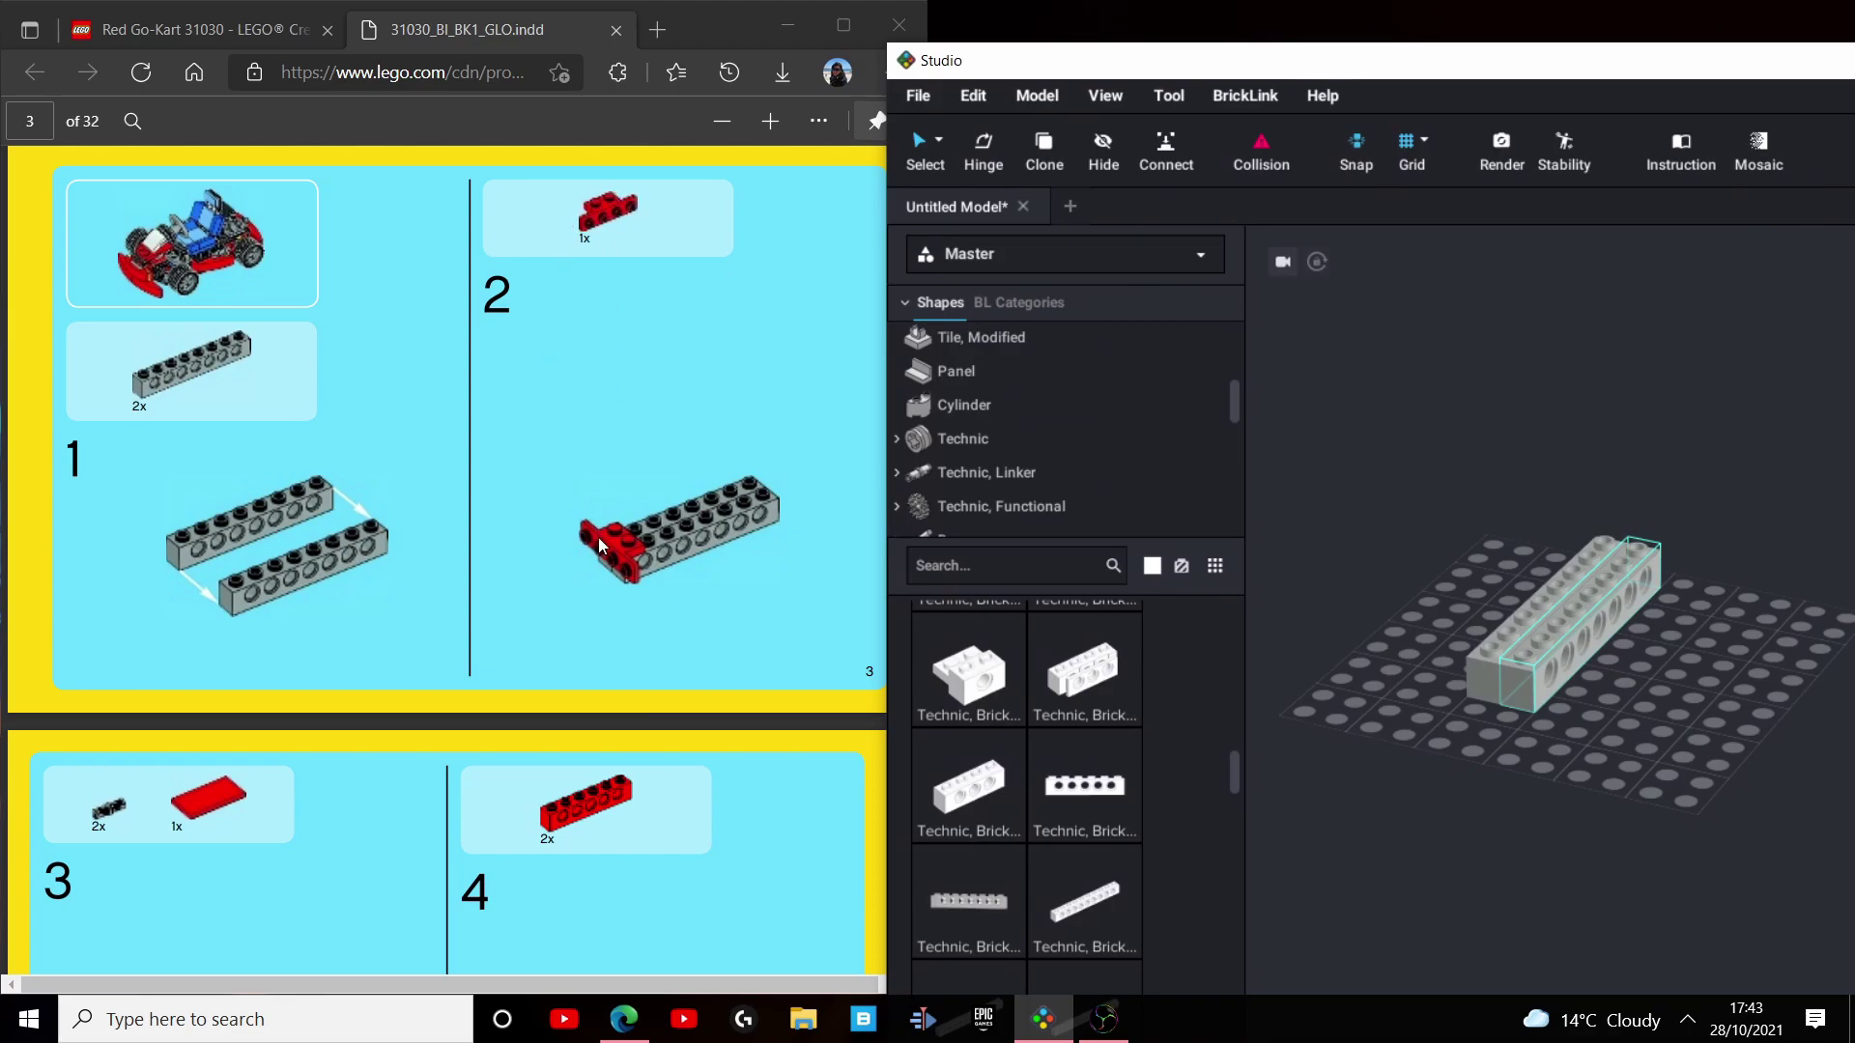
pyautogui.scroll(5, 1024, 377)
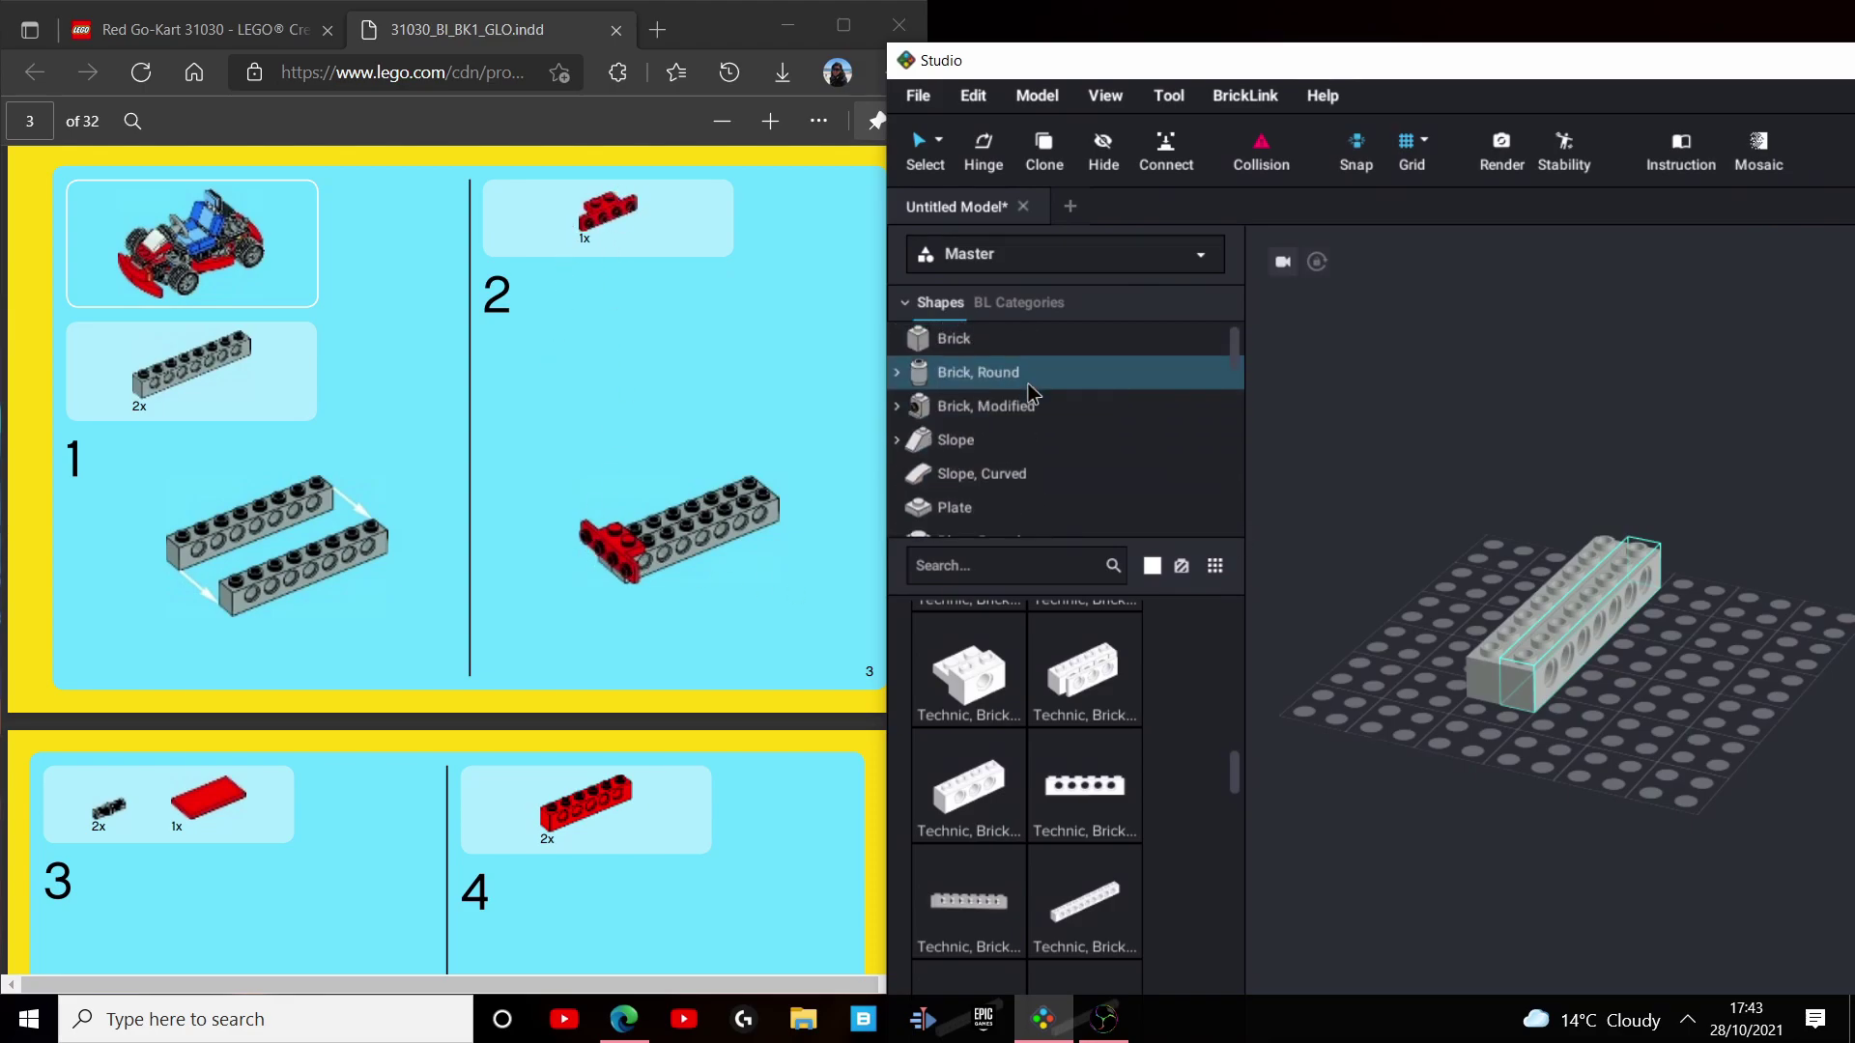
pyautogui.click(983, 413)
pyautogui.scroll(-3, 1018, 809)
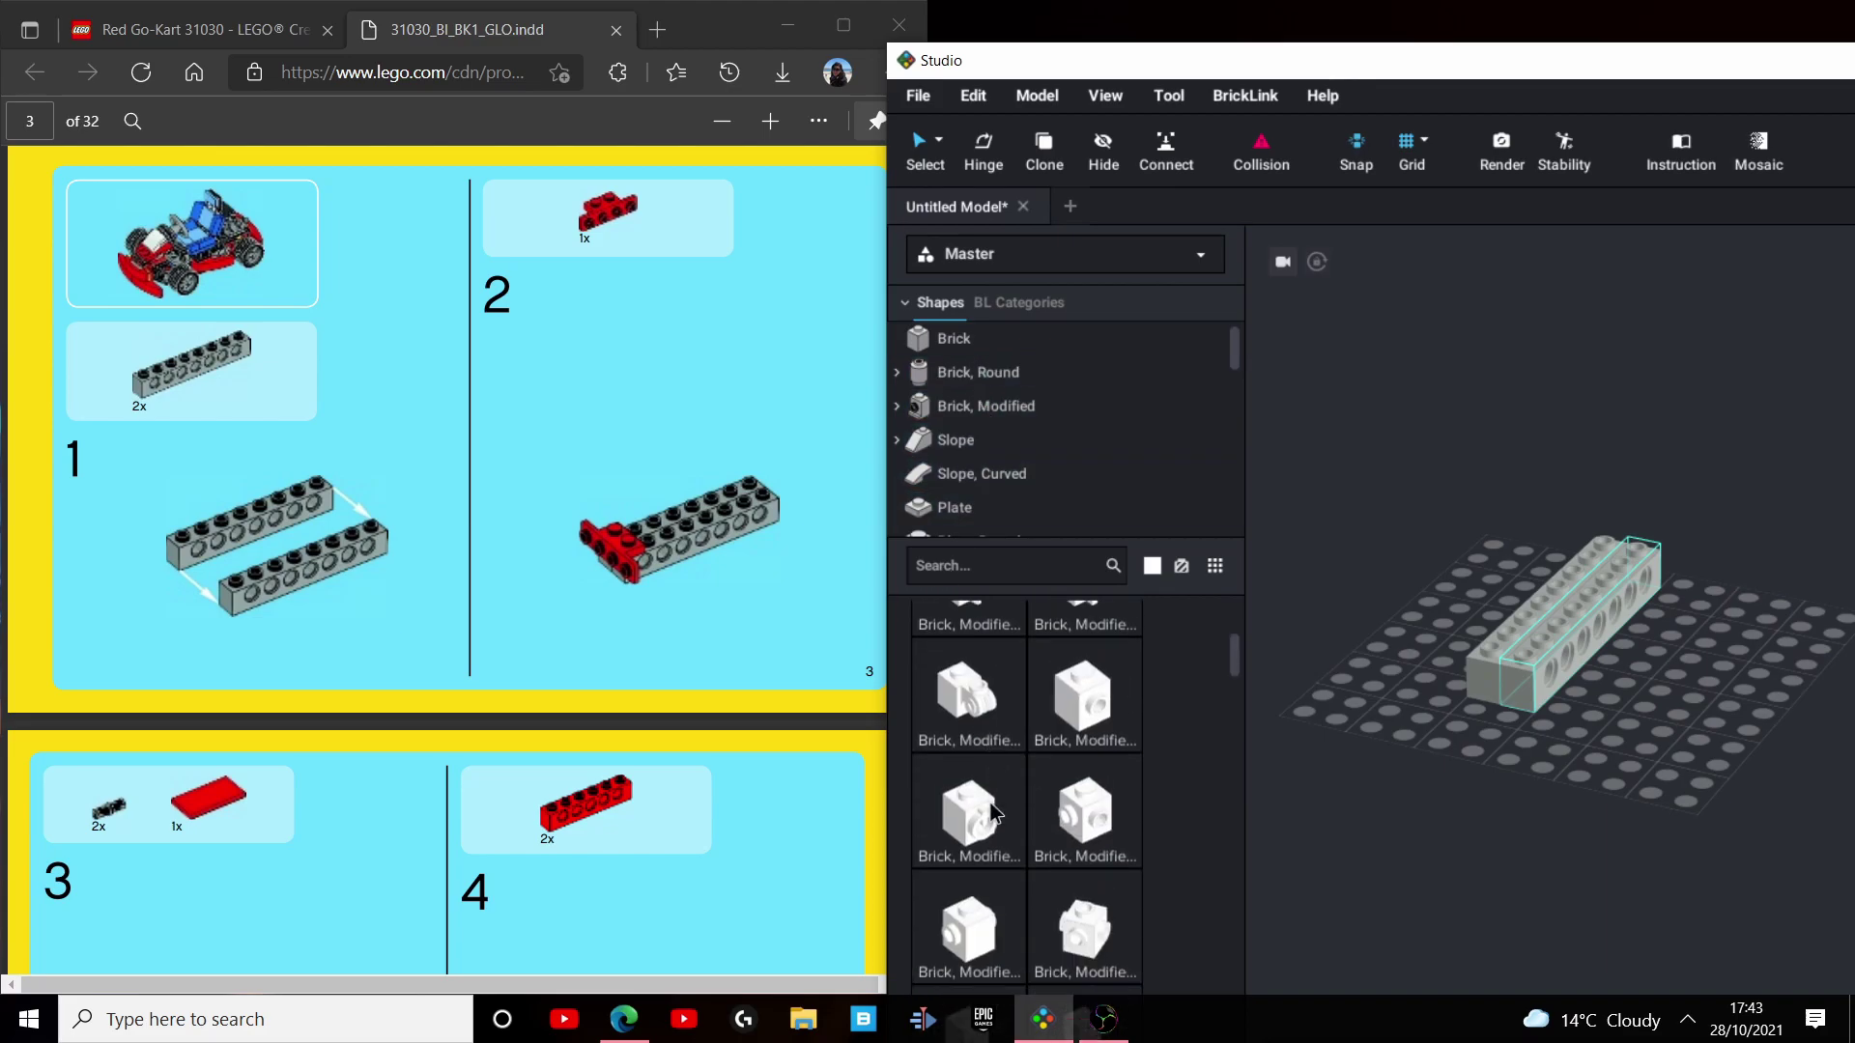
pyautogui.scroll(-5, 1011, 783)
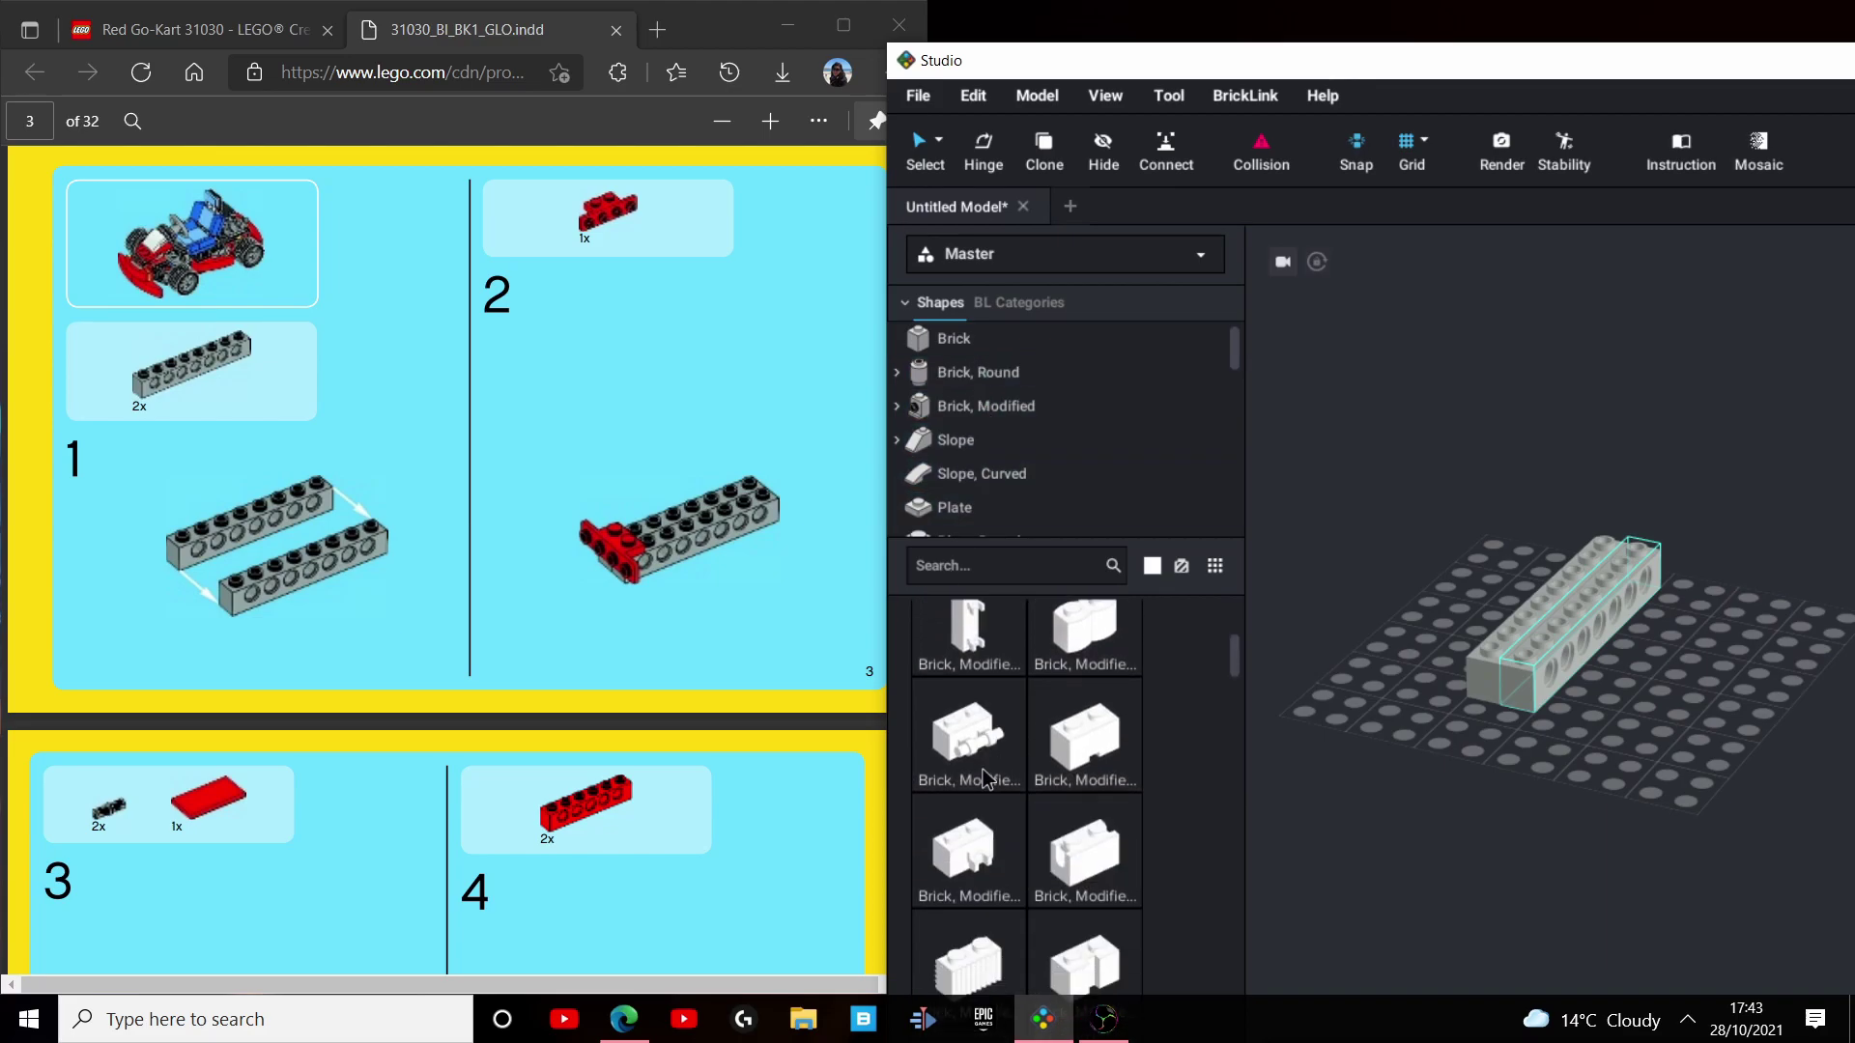
pyautogui.scroll(-5, 986, 773)
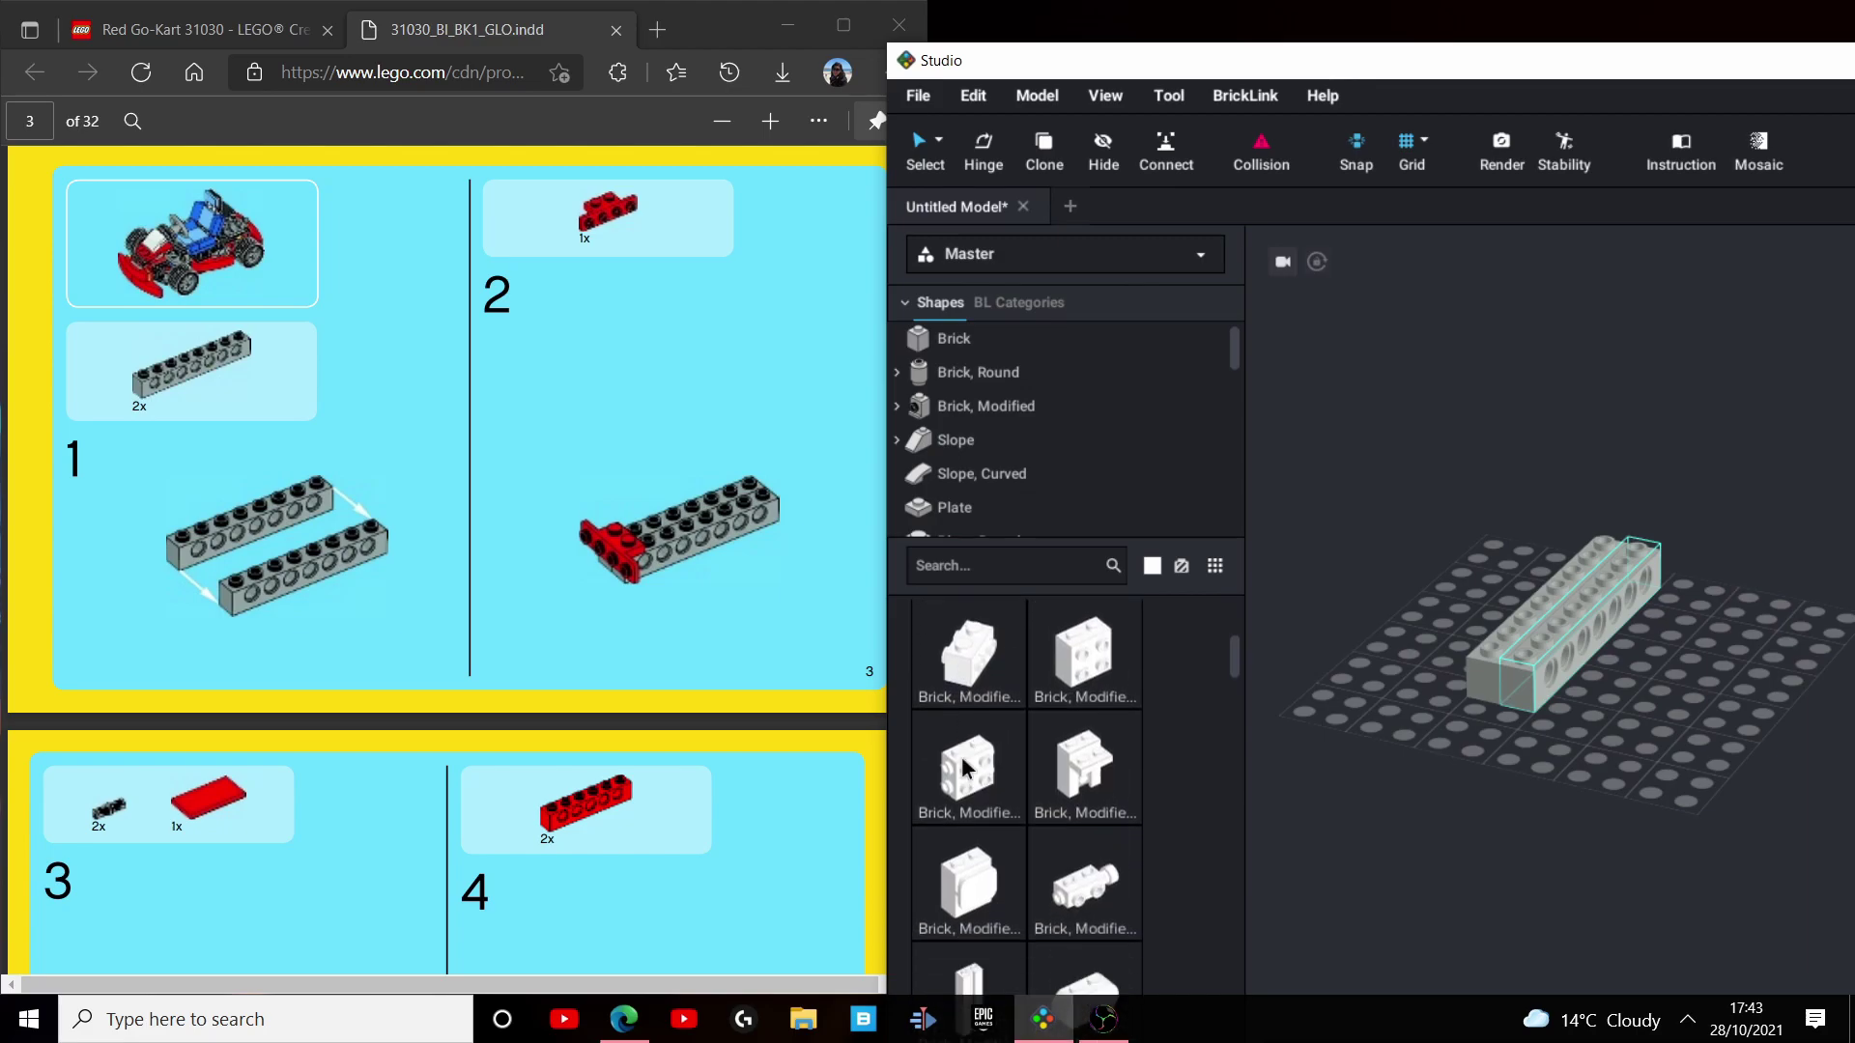
pyautogui.scroll(-5, 995, 754)
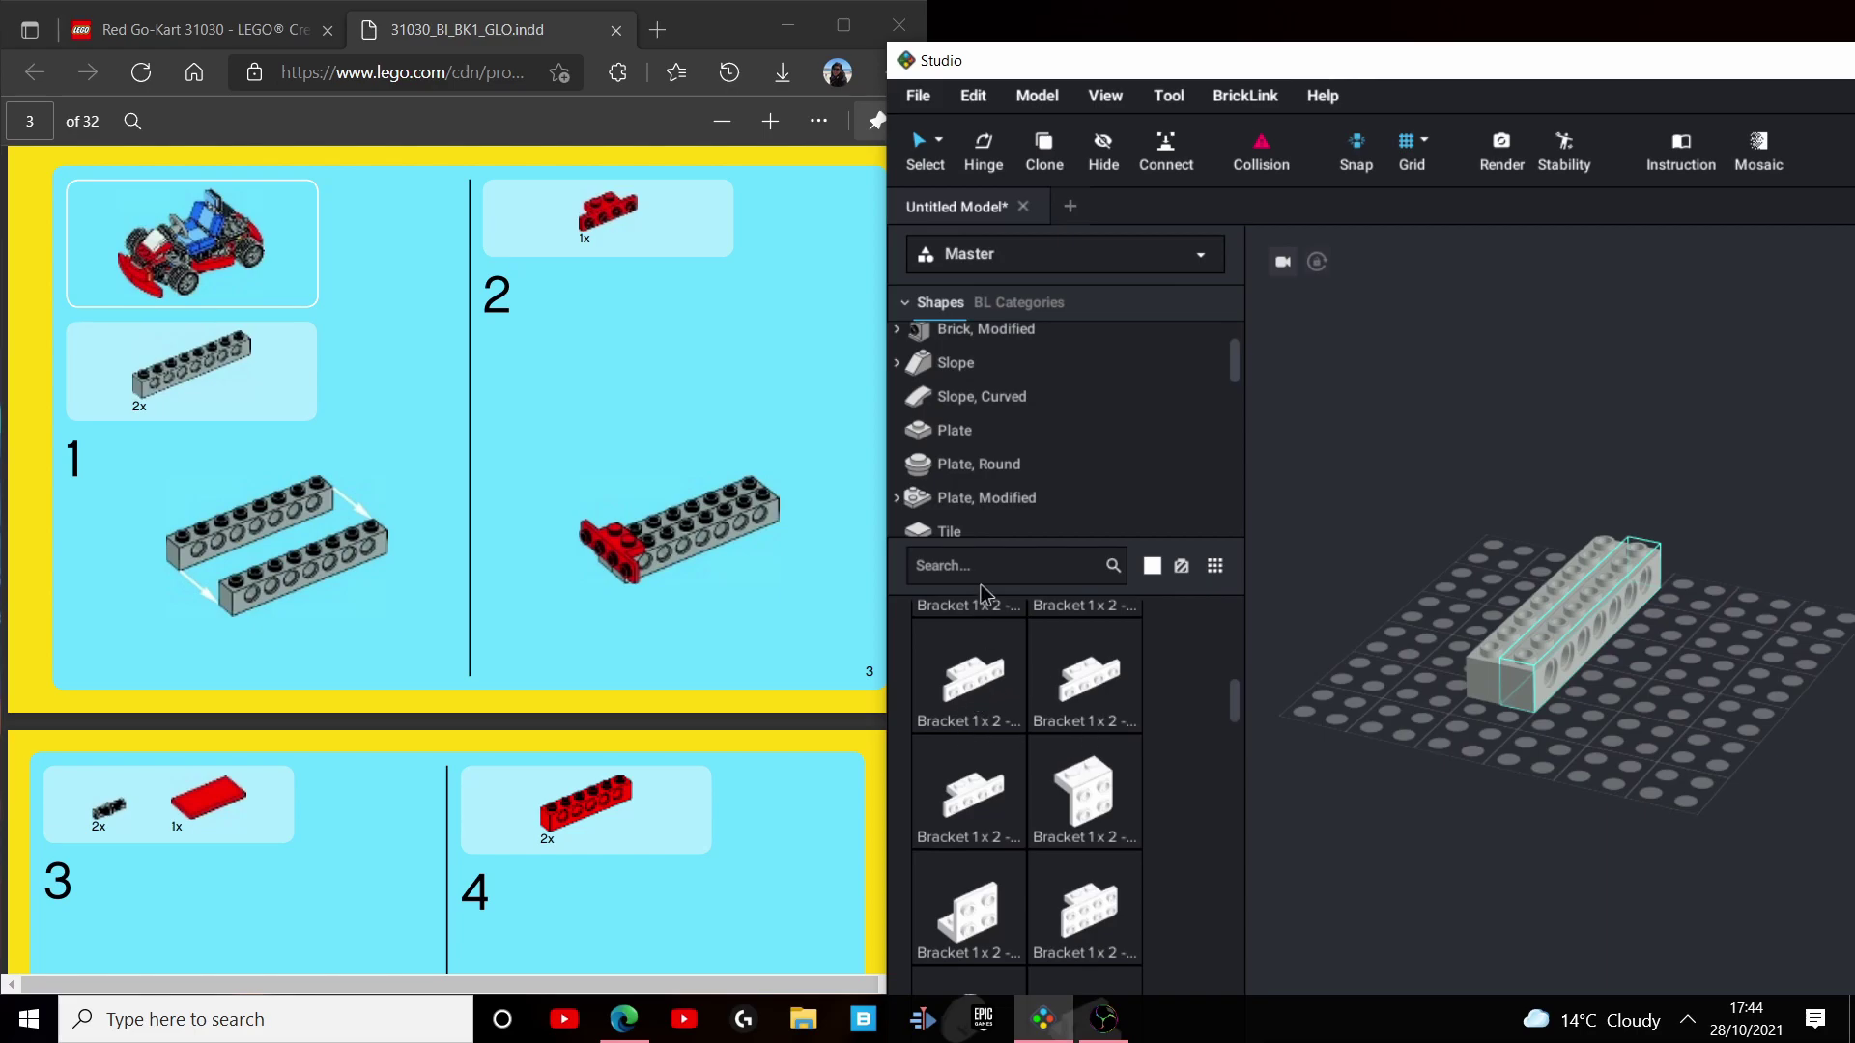
pyautogui.moveTo(974, 684); pyautogui.dragTo(1662, 676)
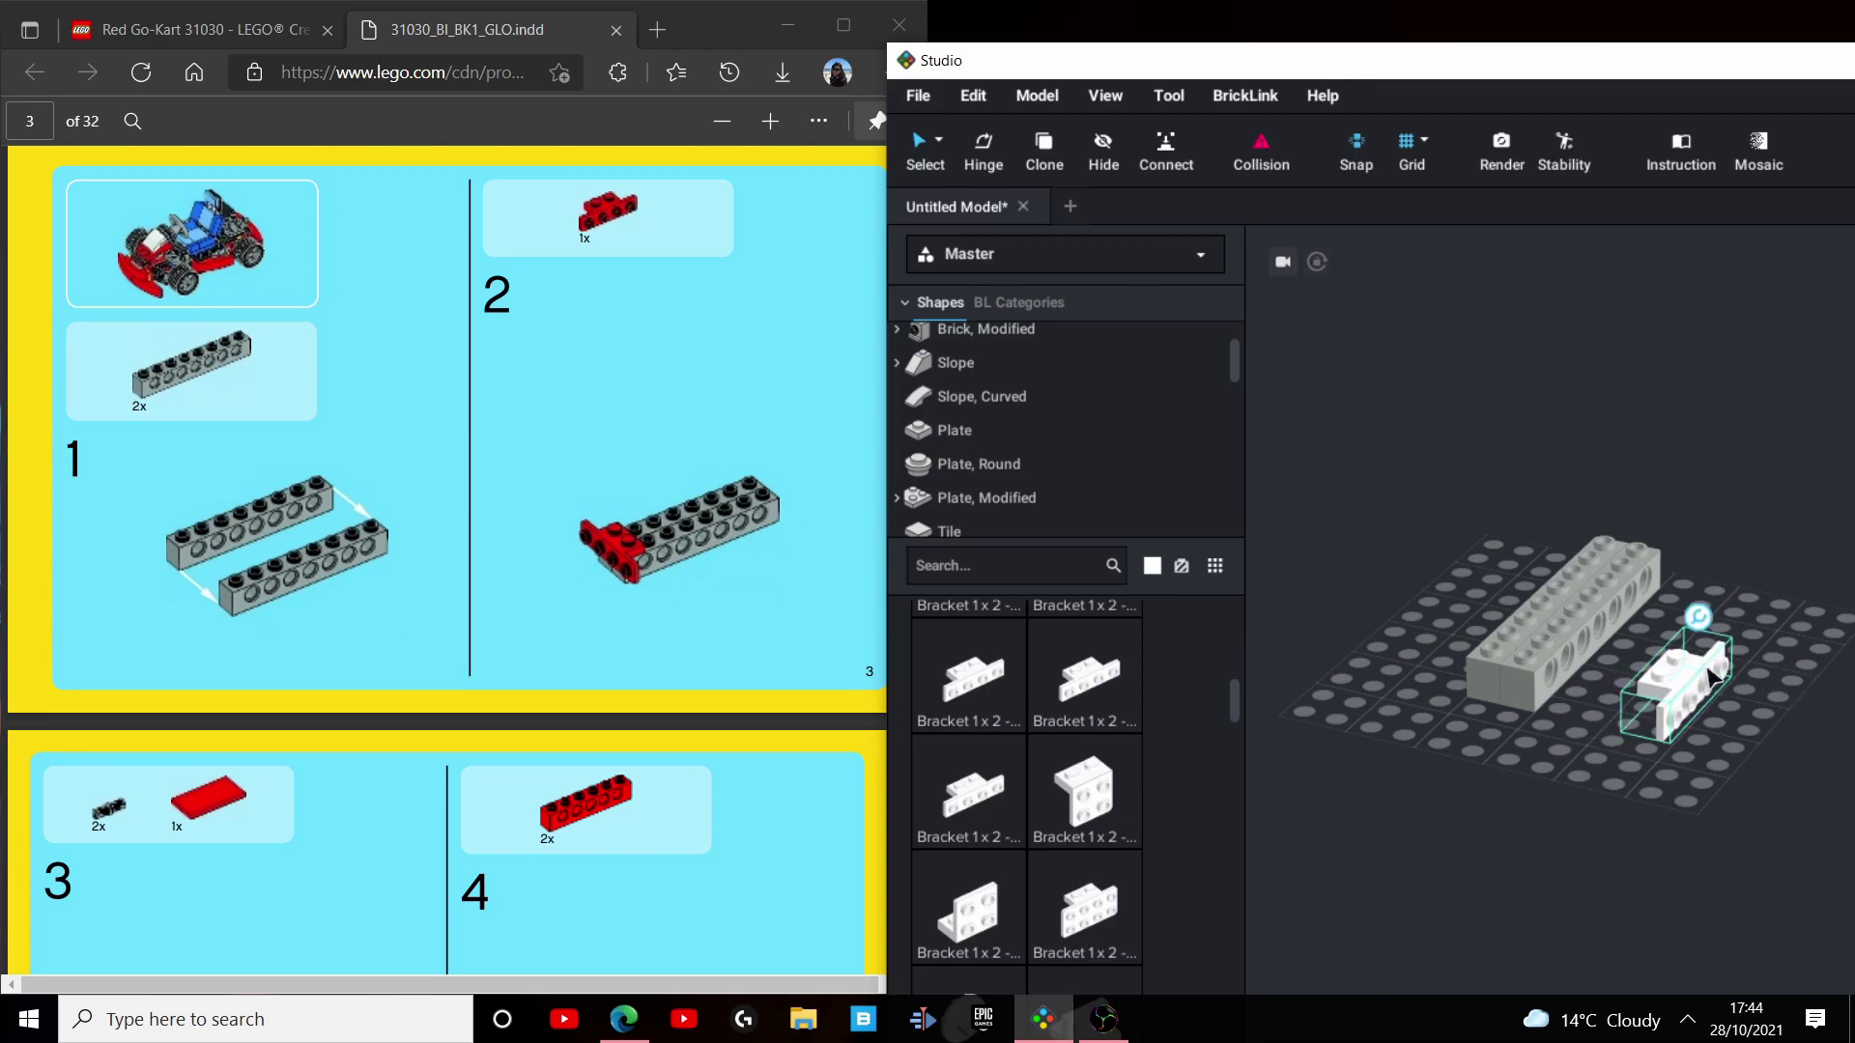
pyautogui.moveTo(1792, 794); pyautogui.dragTo(1706, 826, button='right')
pyautogui.moveTo(1570, 744); pyautogui.dragTo(1691, 787, button='right')
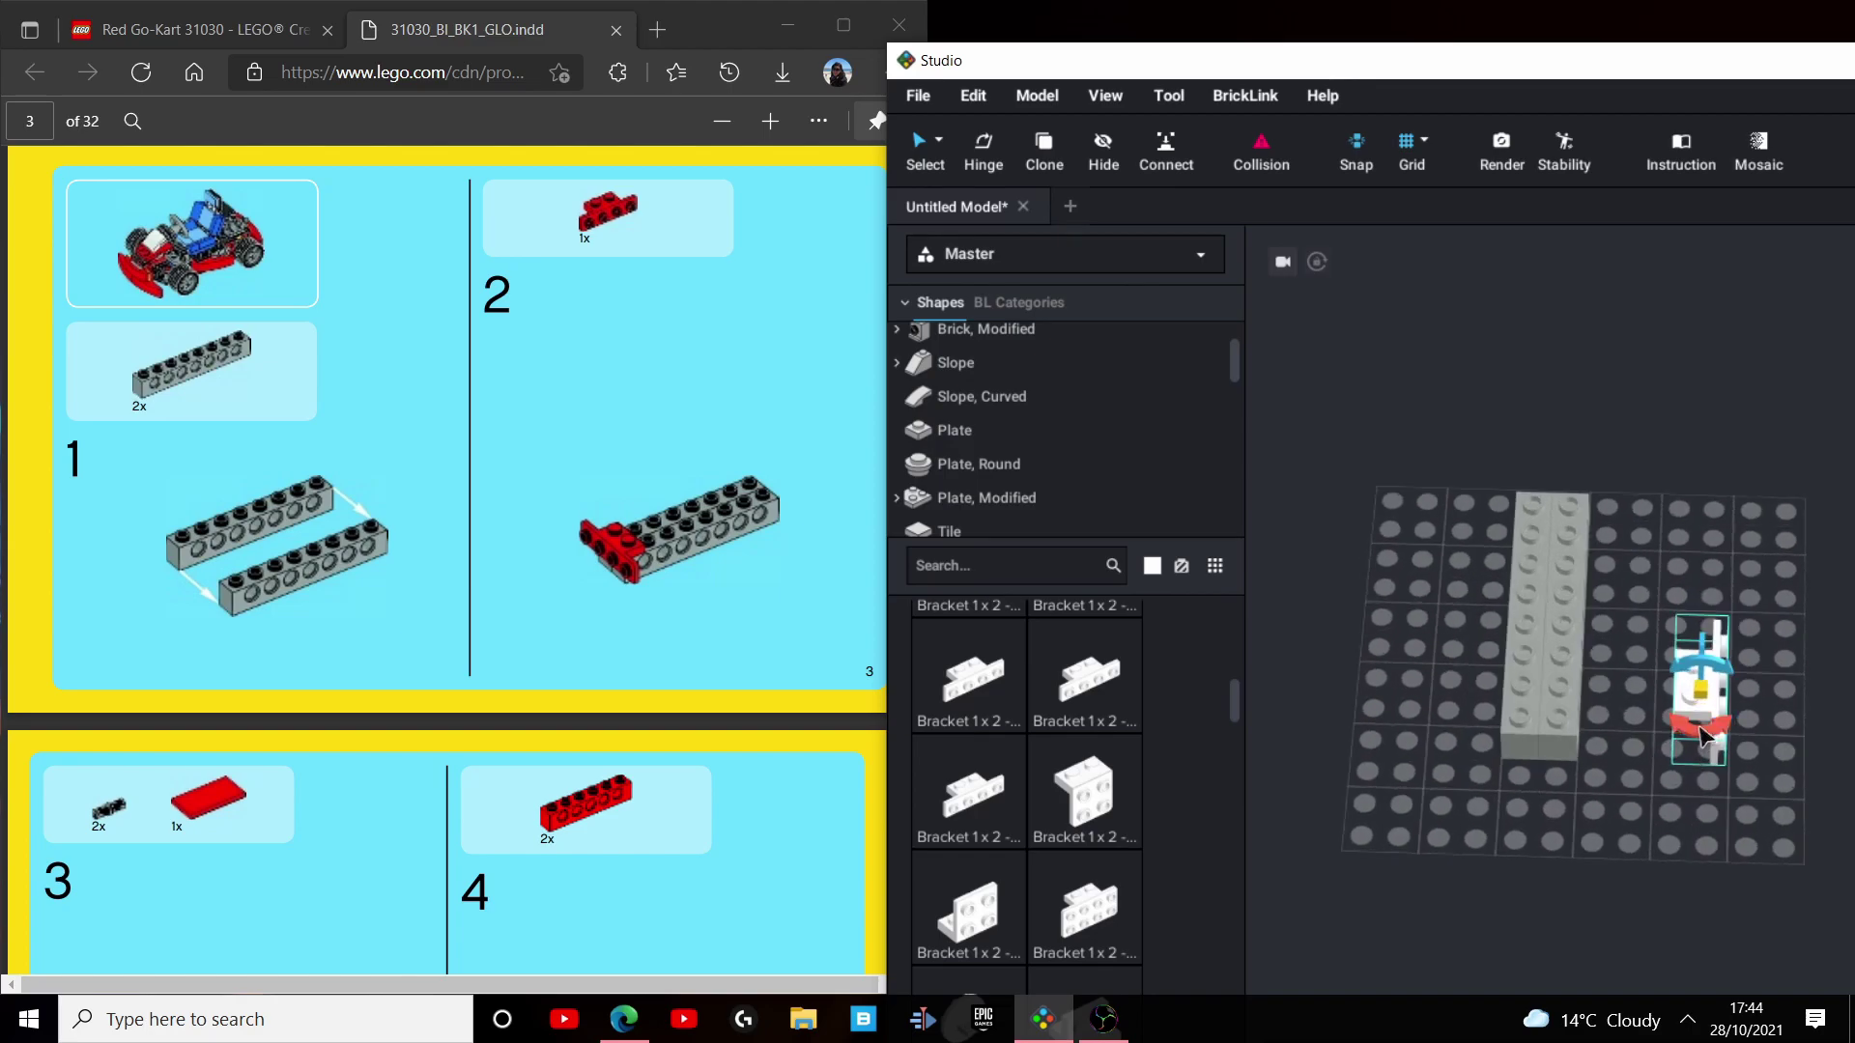
# Rotate the bracket 270° and attach it to the grey bricks' front end.
pyautogui.moveTo(1693, 742); pyautogui.dragTo(1698, 742)
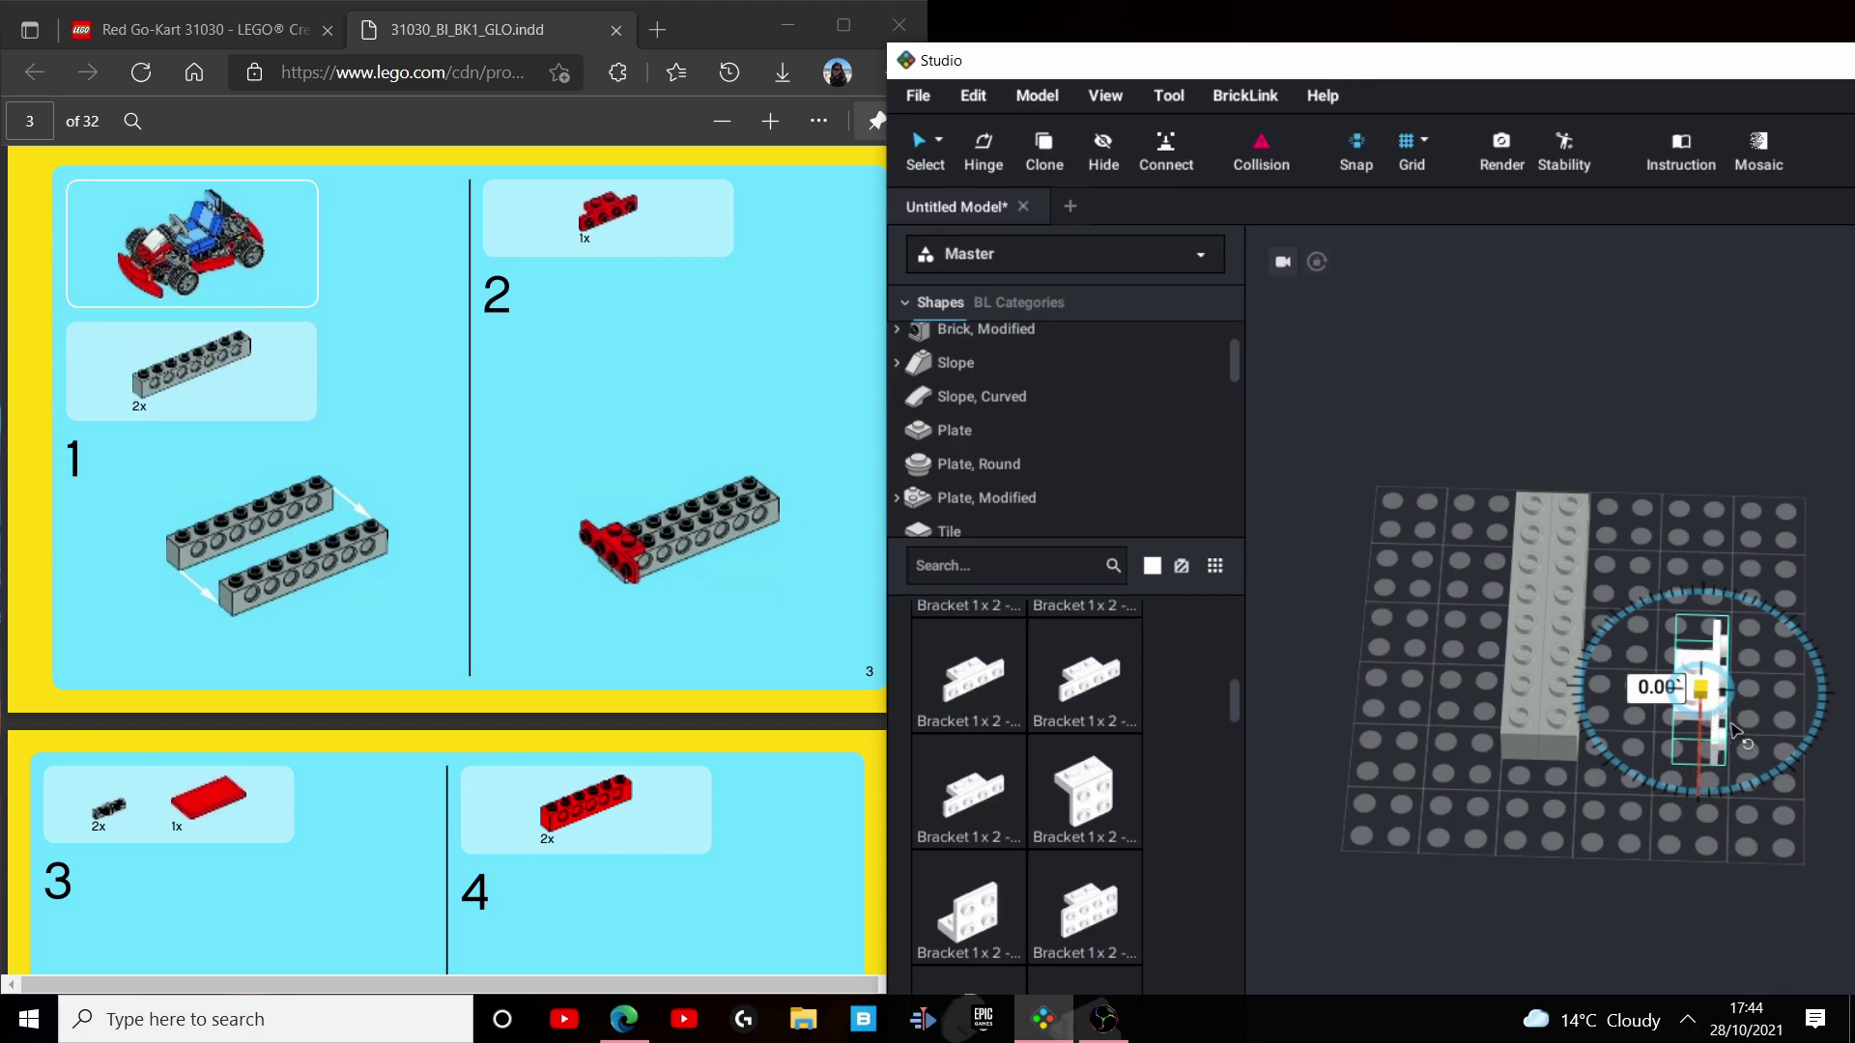
pyautogui.moveTo(1698, 779)
pyautogui.mouseDown()
pyautogui.moveTo(1705, 719)
pyautogui.moveTo(1700, 773)
pyautogui.mouseUp()
pyautogui.moveTo(1700, 773); pyautogui.dragTo(1688, 798, button='right')
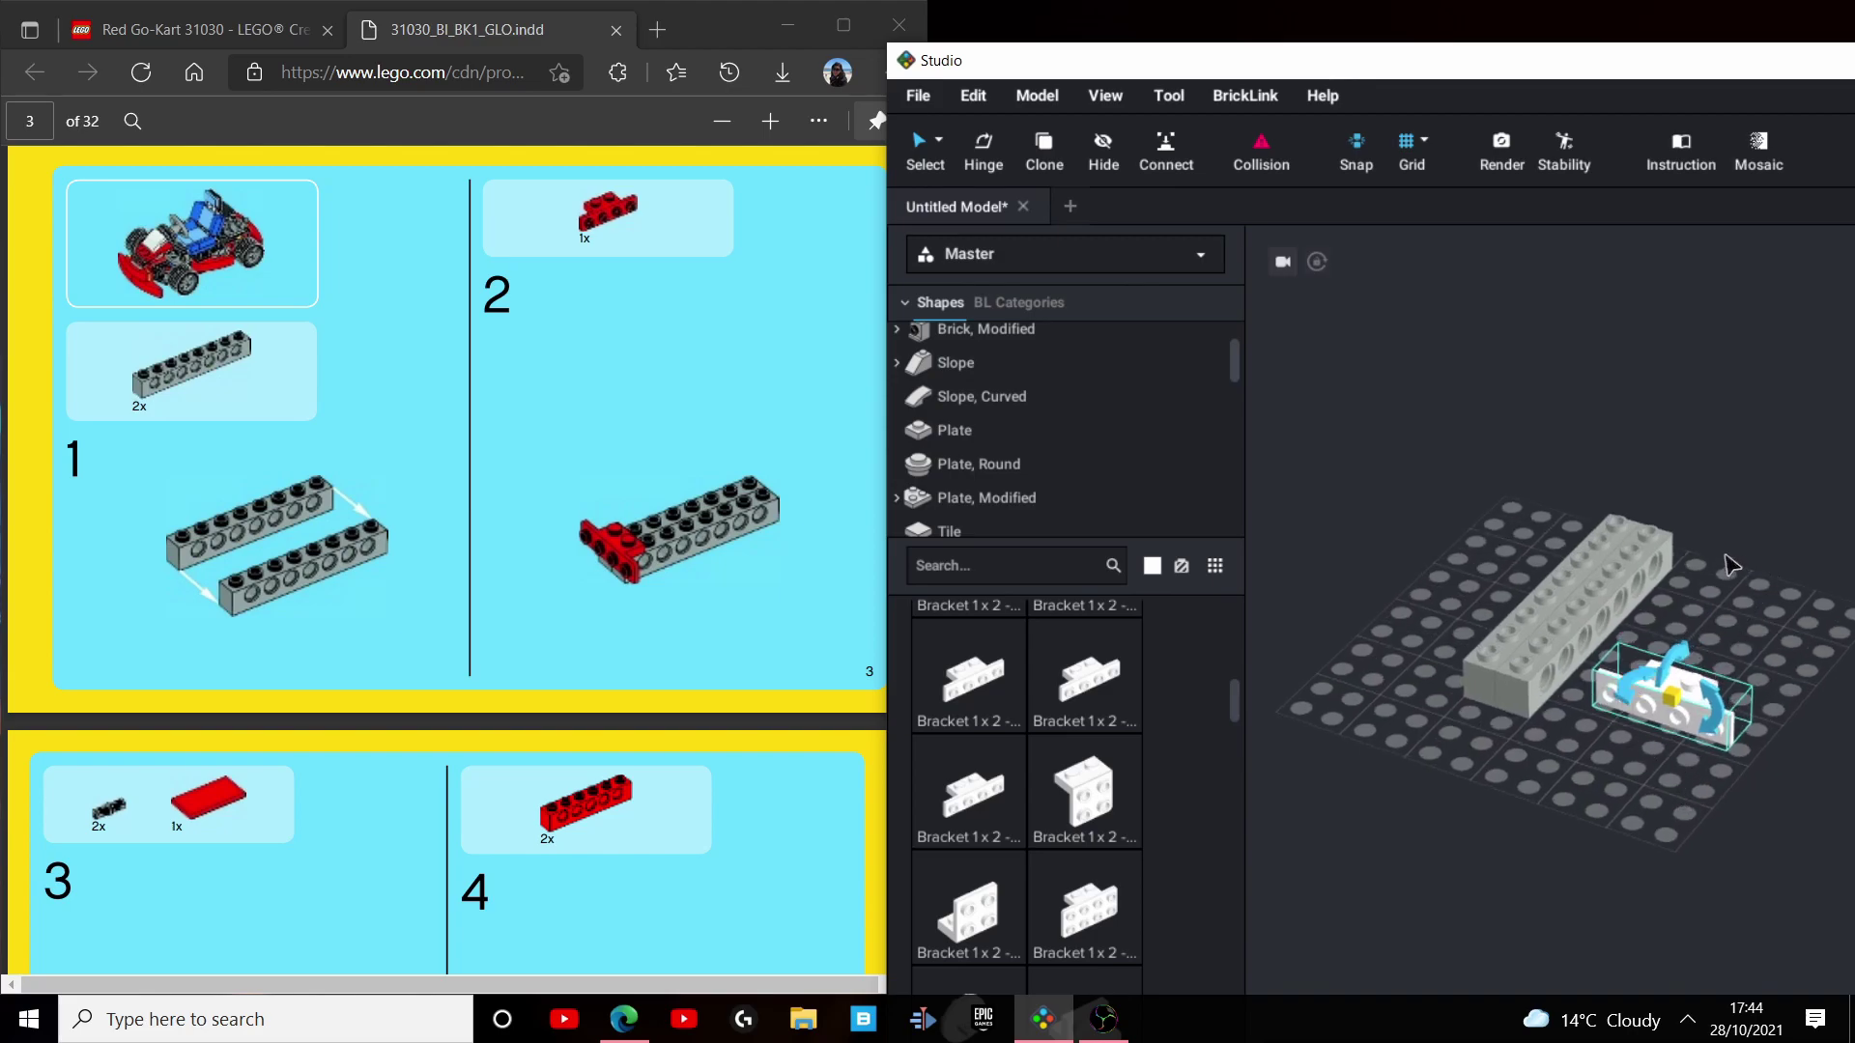
pyautogui.moveTo(1667, 698); pyautogui.dragTo(1506, 661)
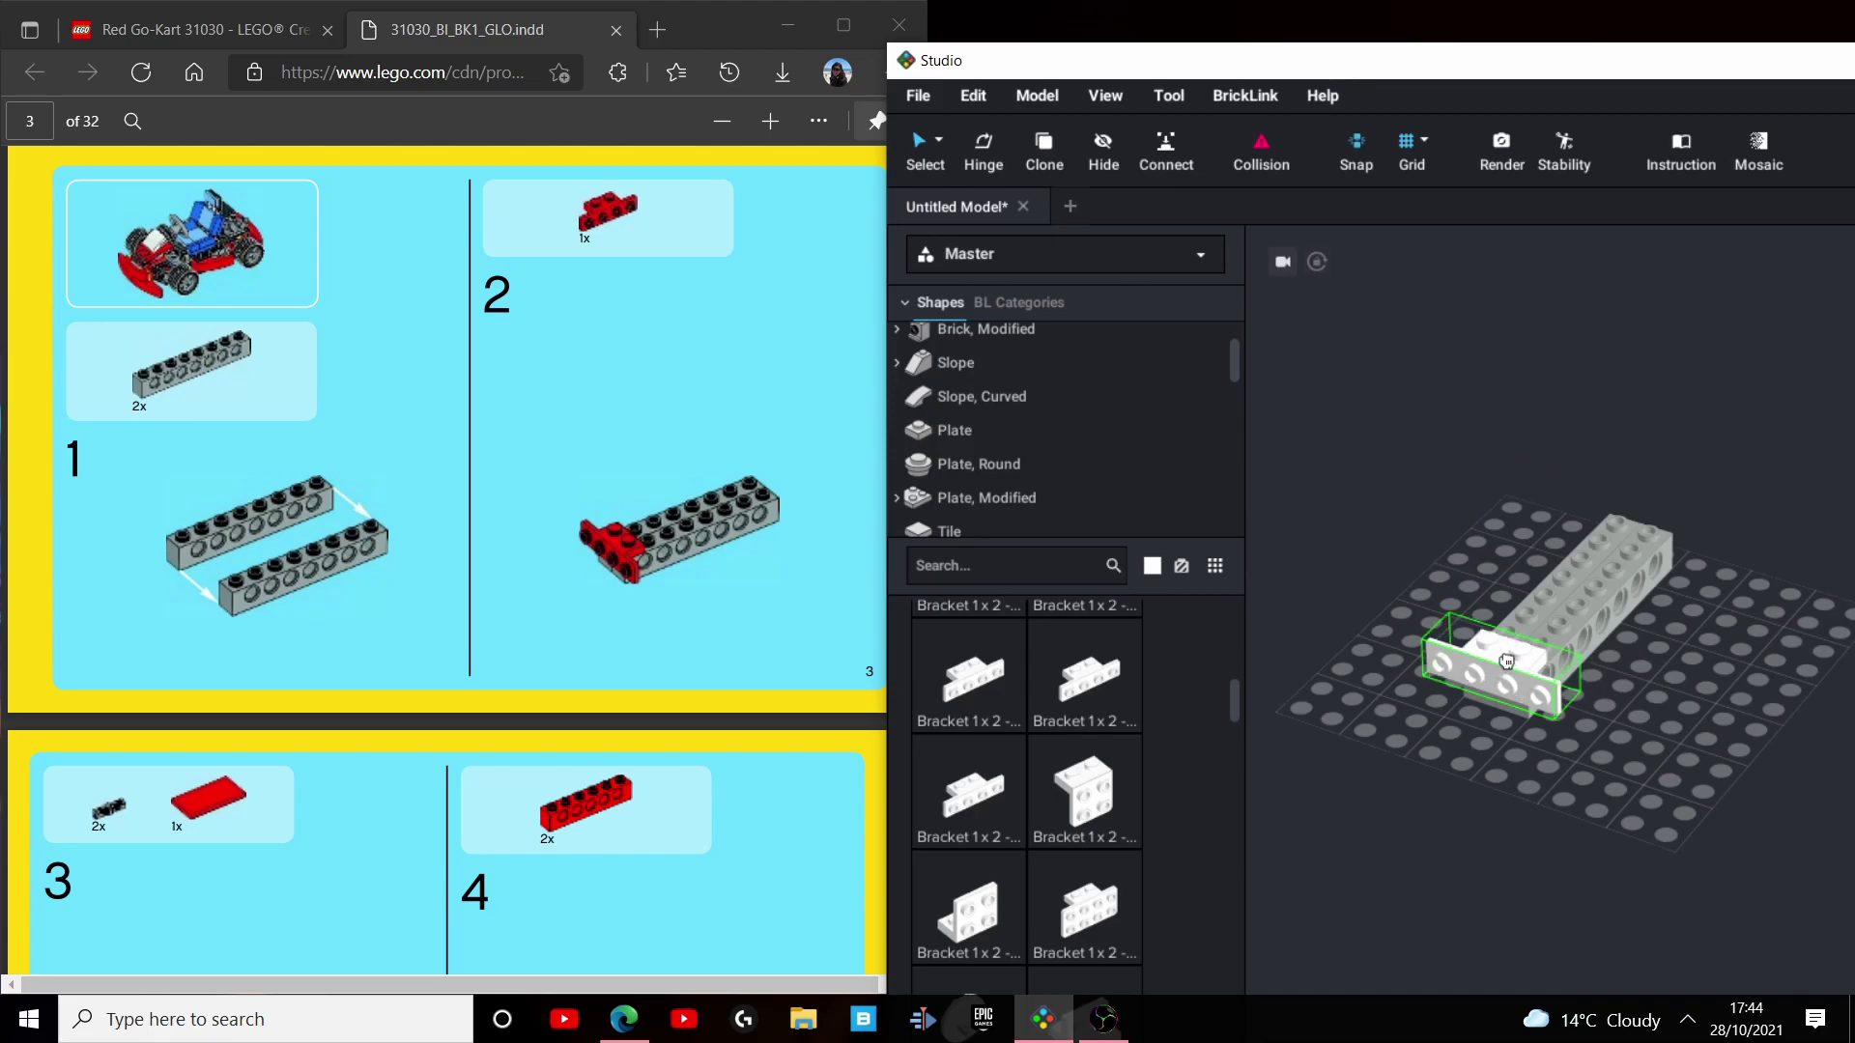
# Change the bracket's colour to Red.
pyautogui.moveTo(1310, 70); pyautogui.dragTo(877, 76)
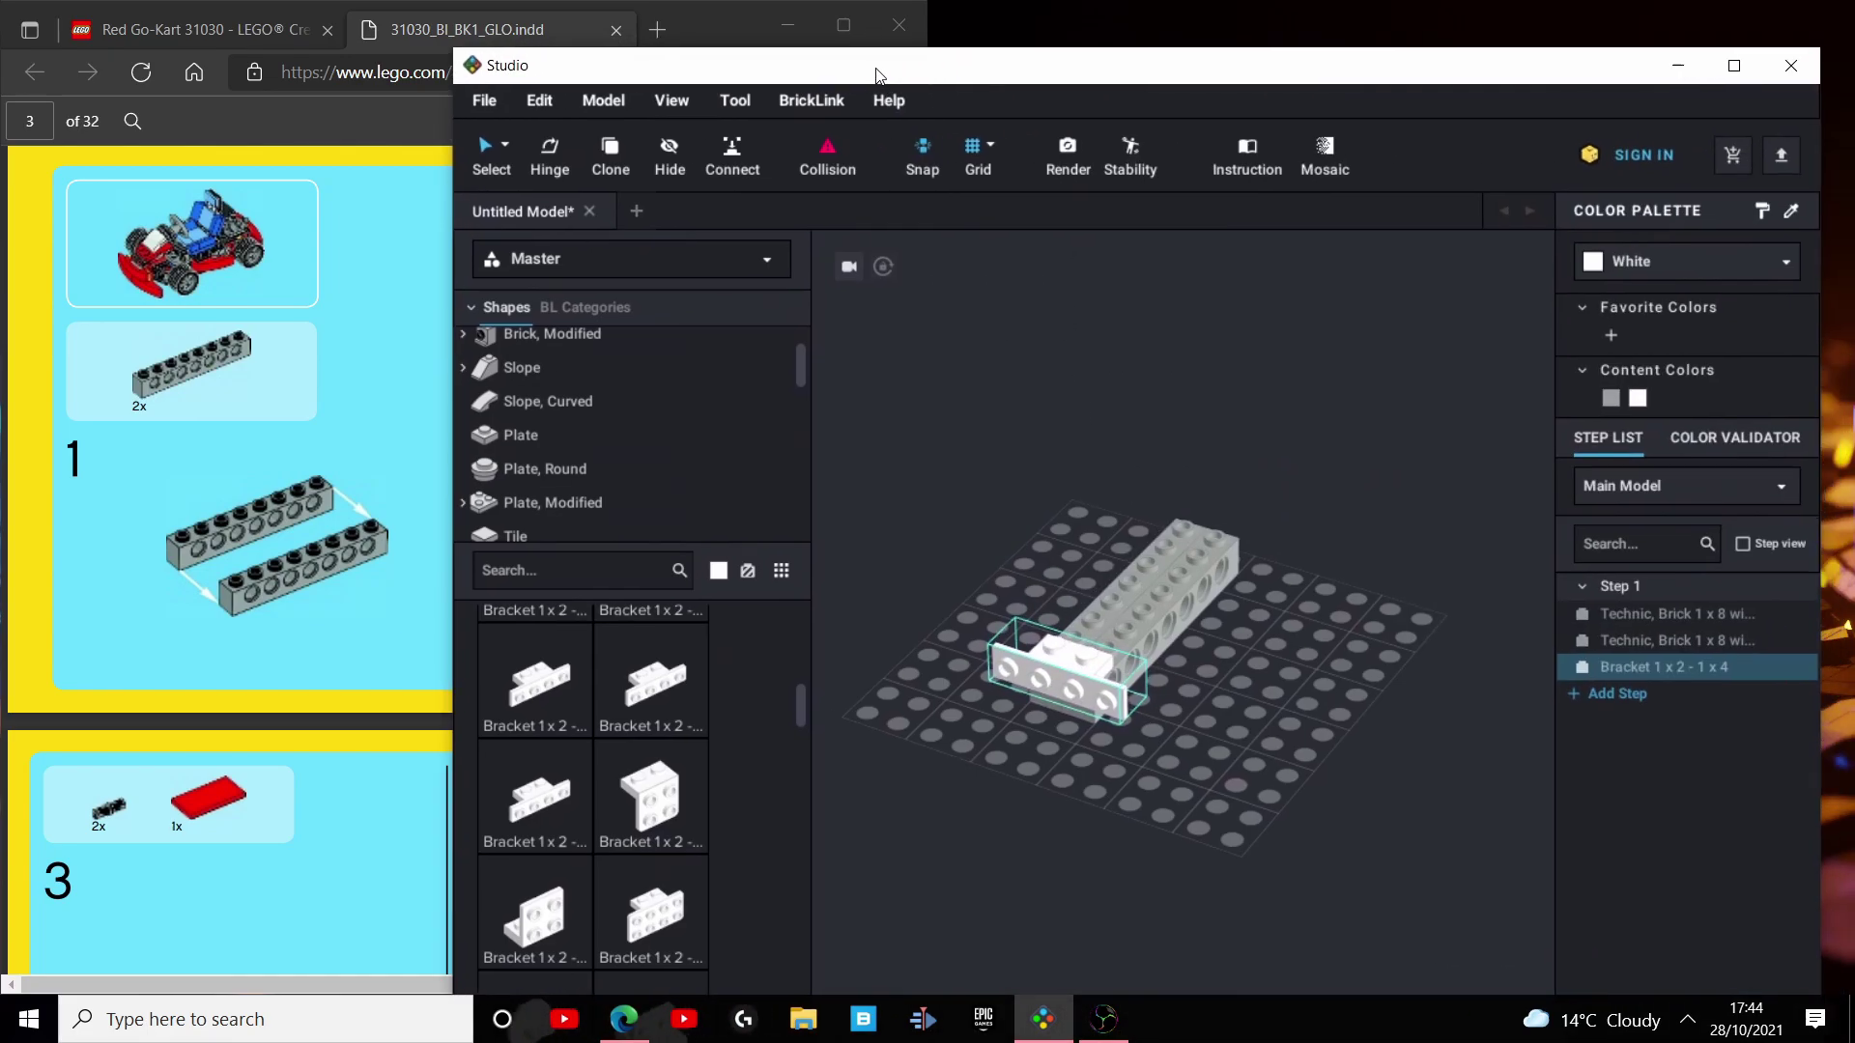
pyautogui.click(1607, 269)
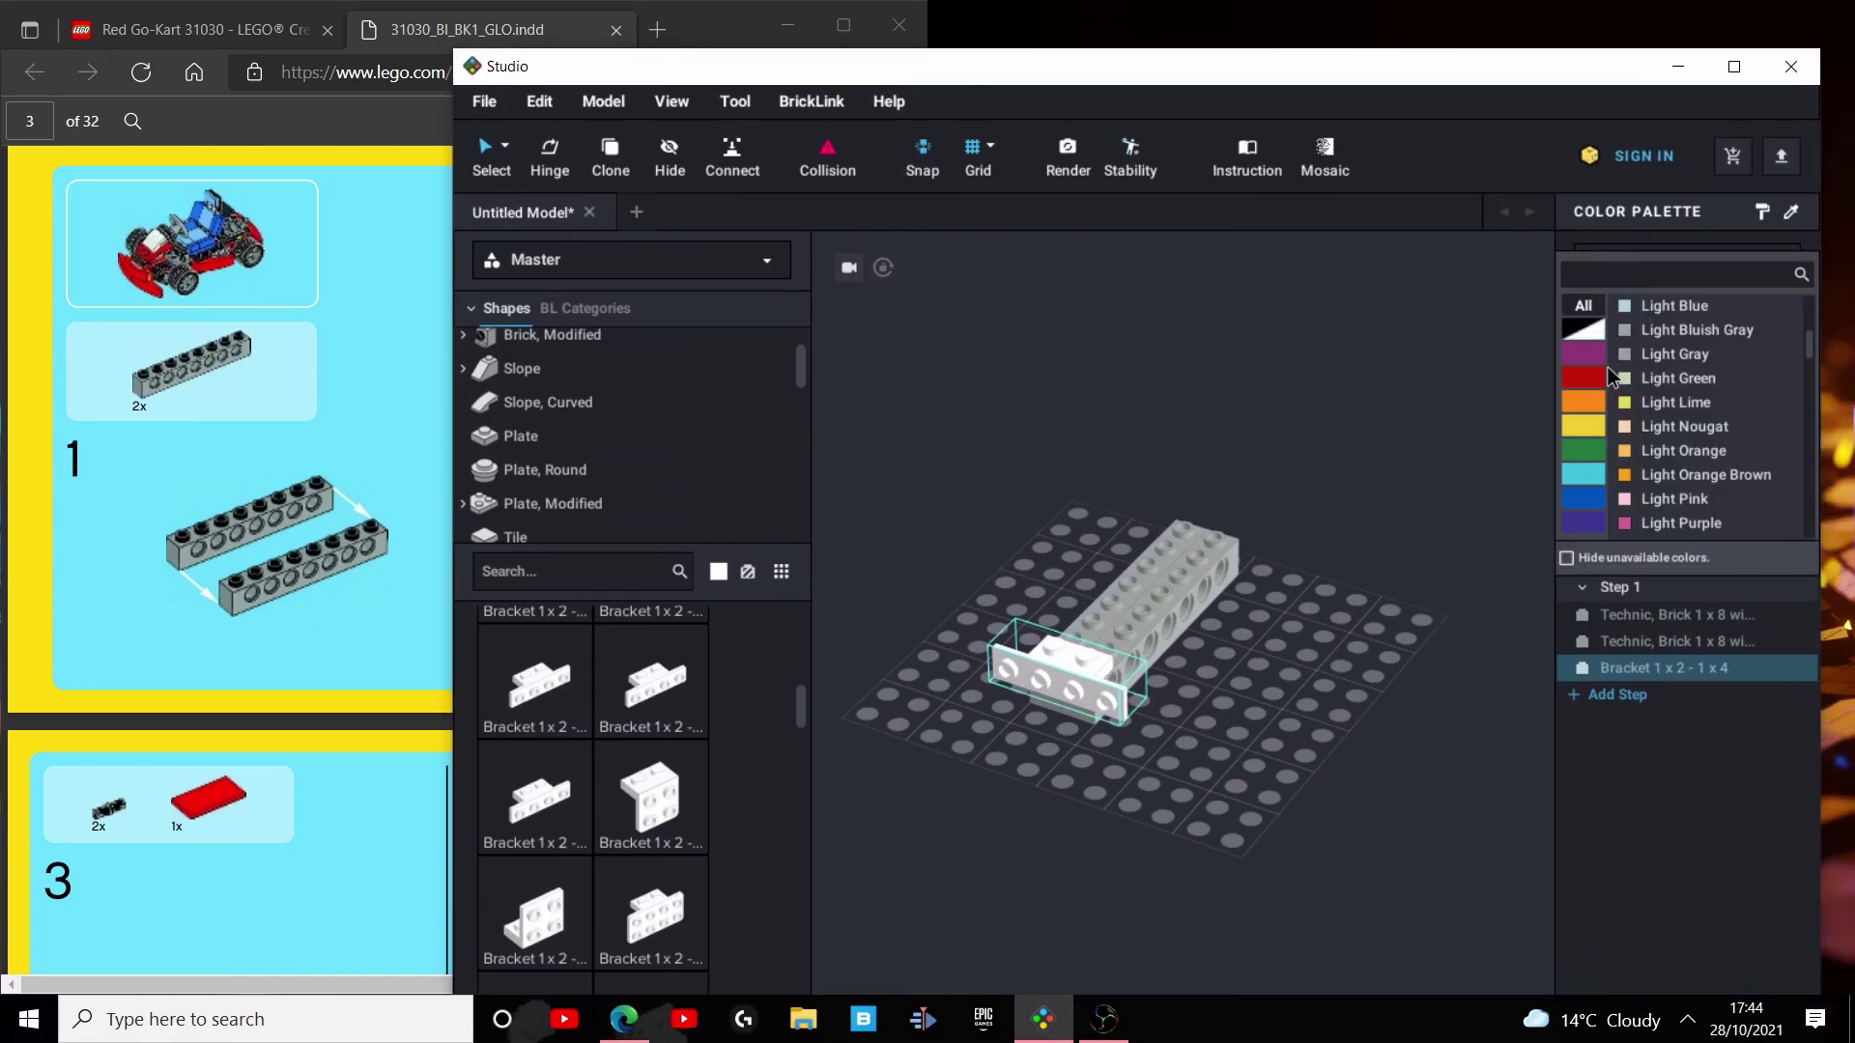
pyautogui.click(1594, 378)
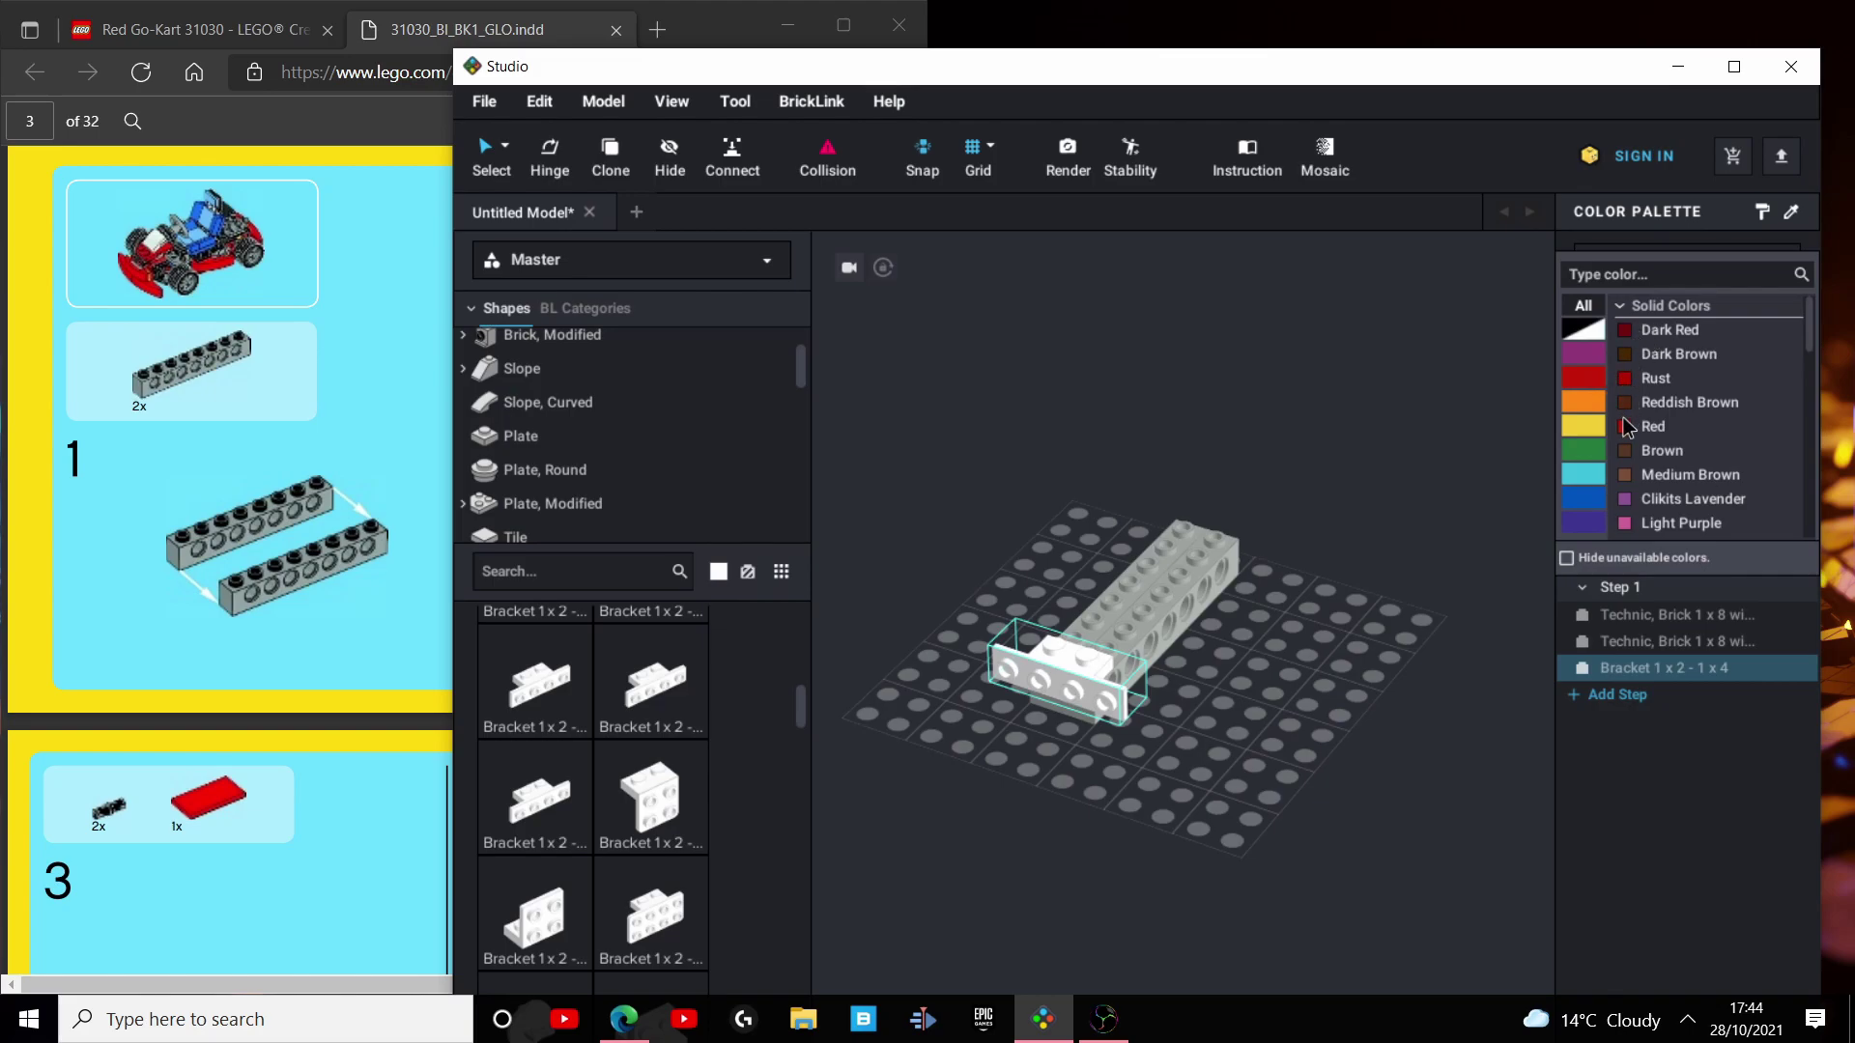
pyautogui.click(1631, 433)
pyautogui.moveTo(1294, 565); pyautogui.dragTo(1219, 573, button='right')
# Scroll the instructions PDF forward to step 3.
pyautogui.moveTo(1008, 89); pyautogui.dragTo(1850, 290)
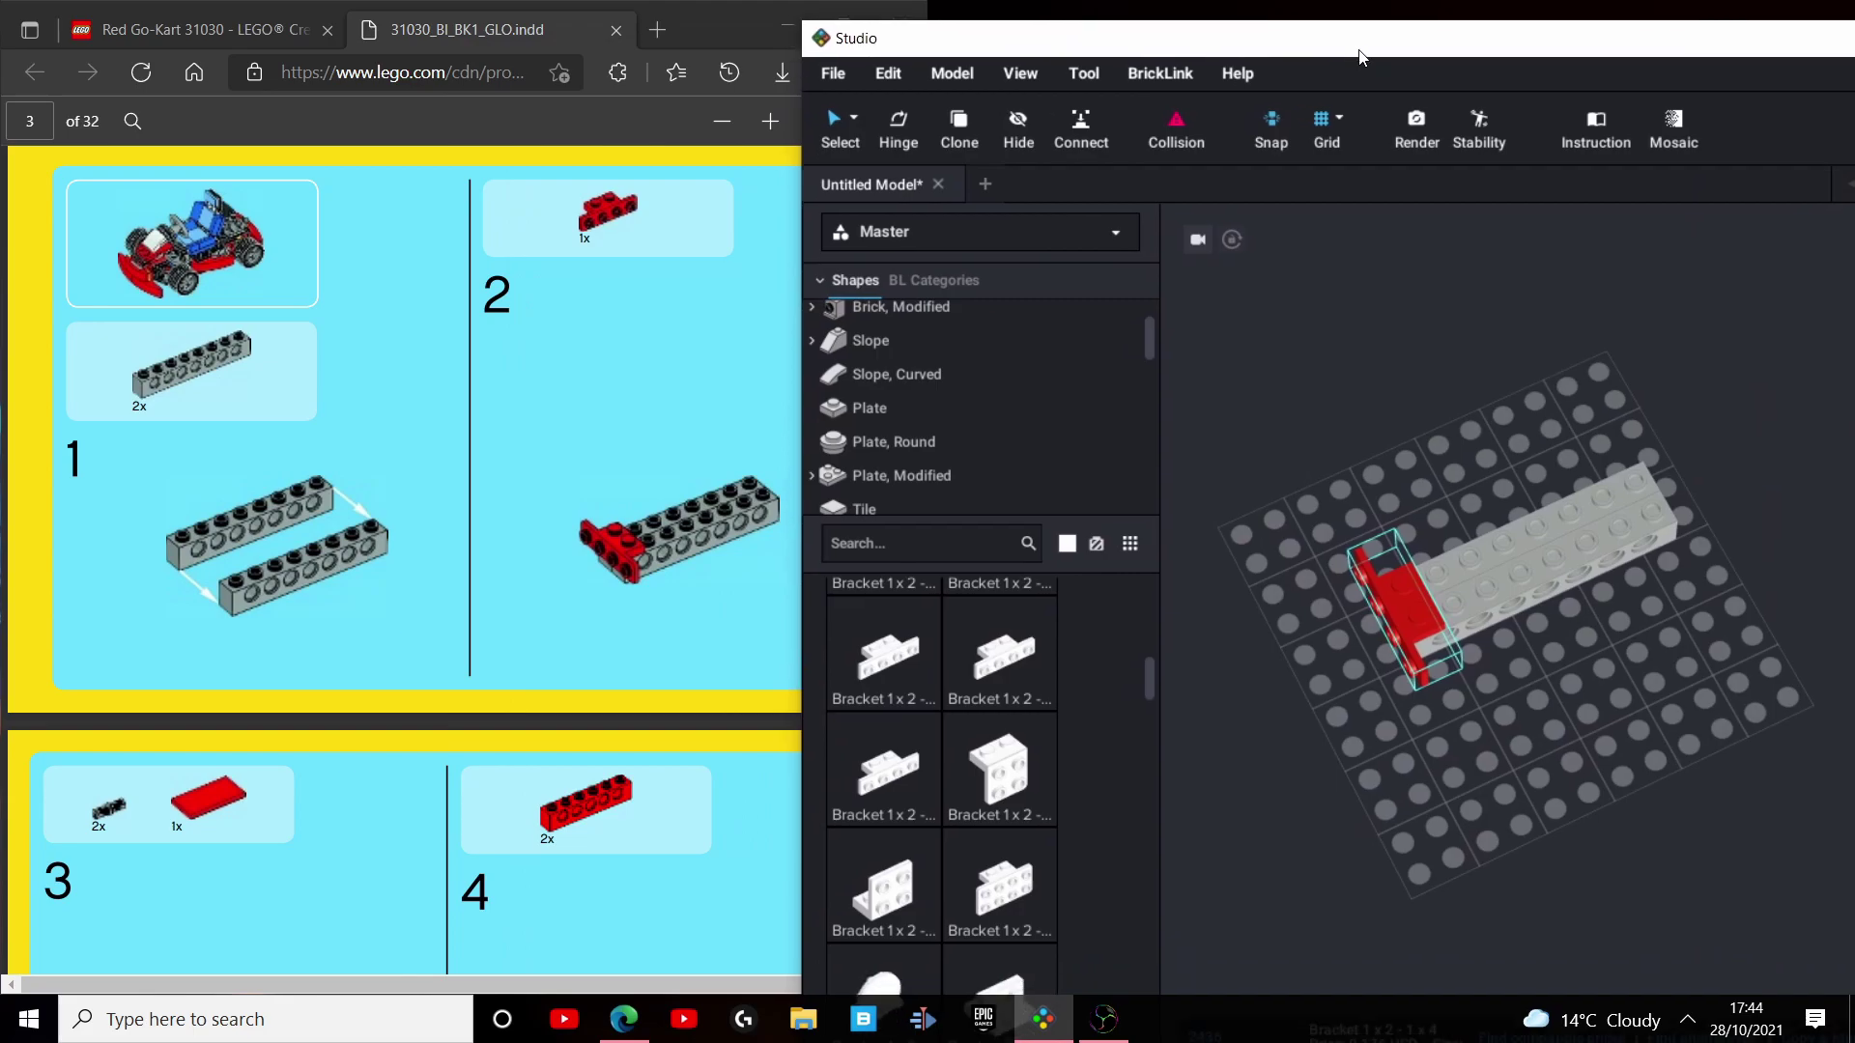
pyautogui.scroll(-1, 506, 560)
pyautogui.scroll(-2, 414, 565)
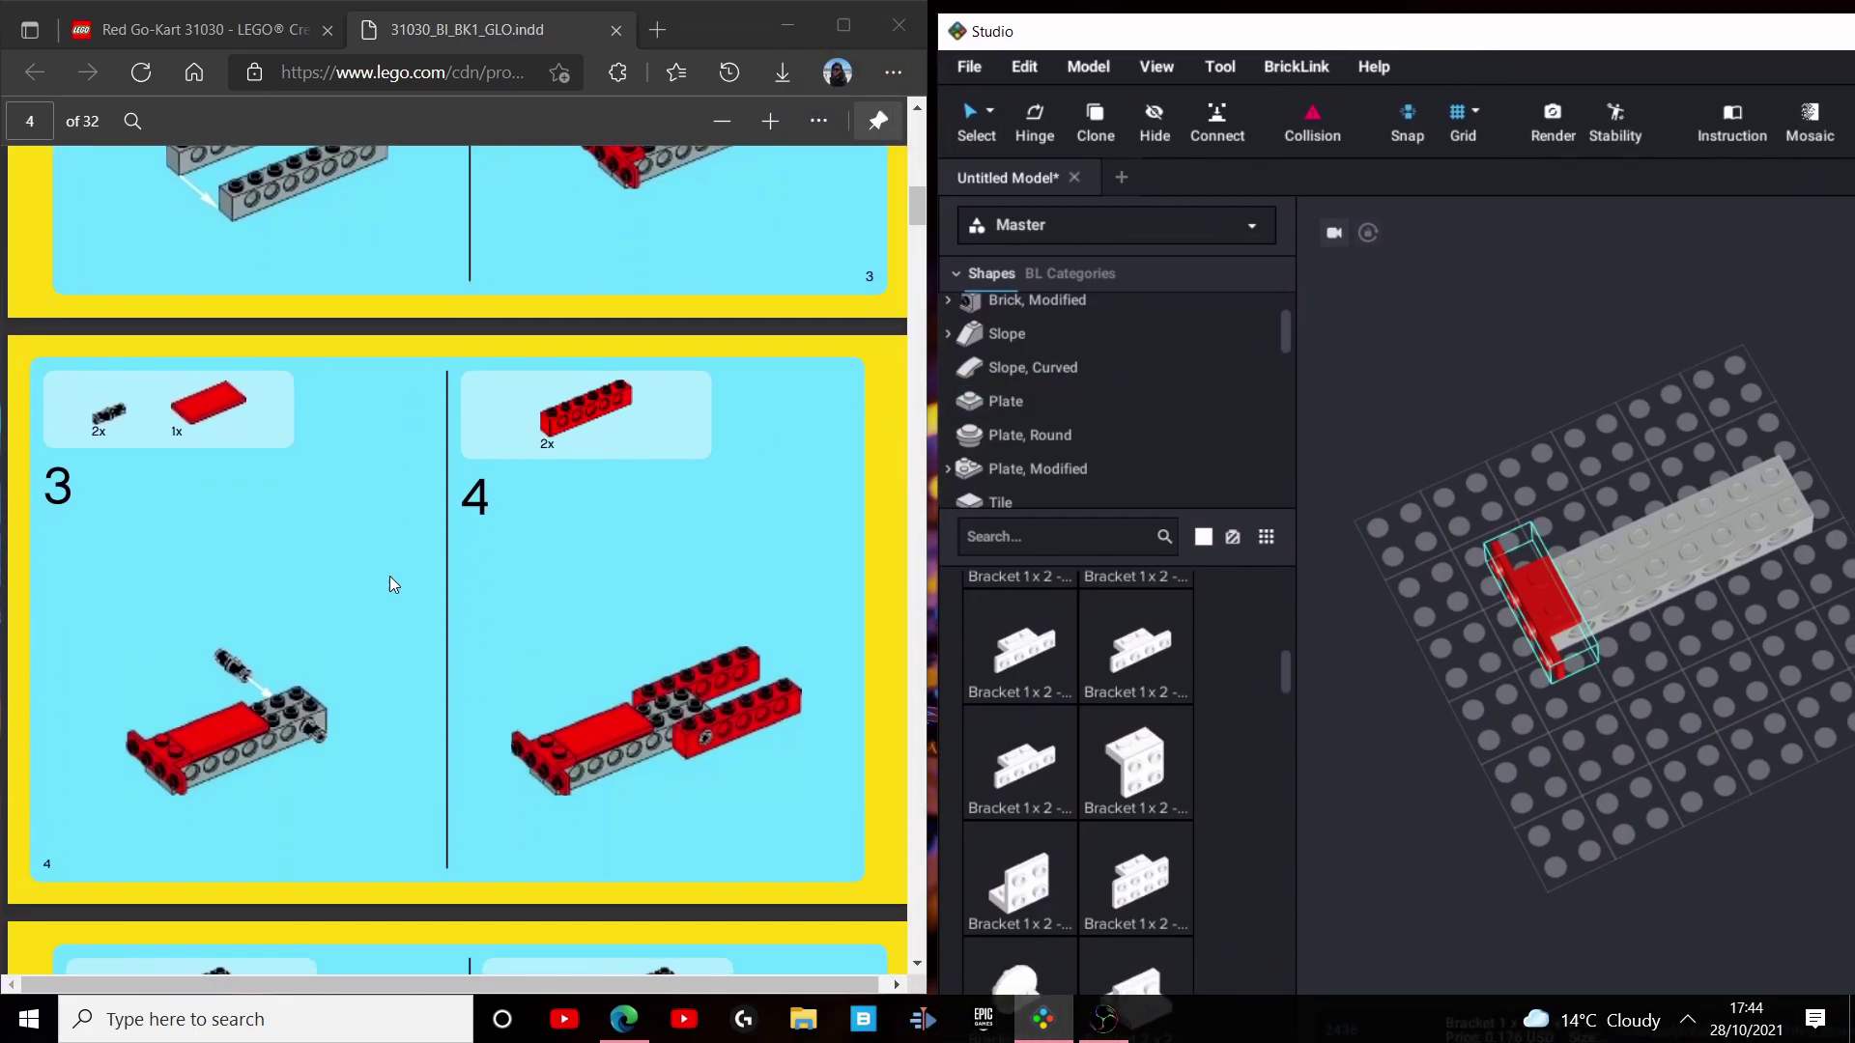
pyautogui.click(107, 422)
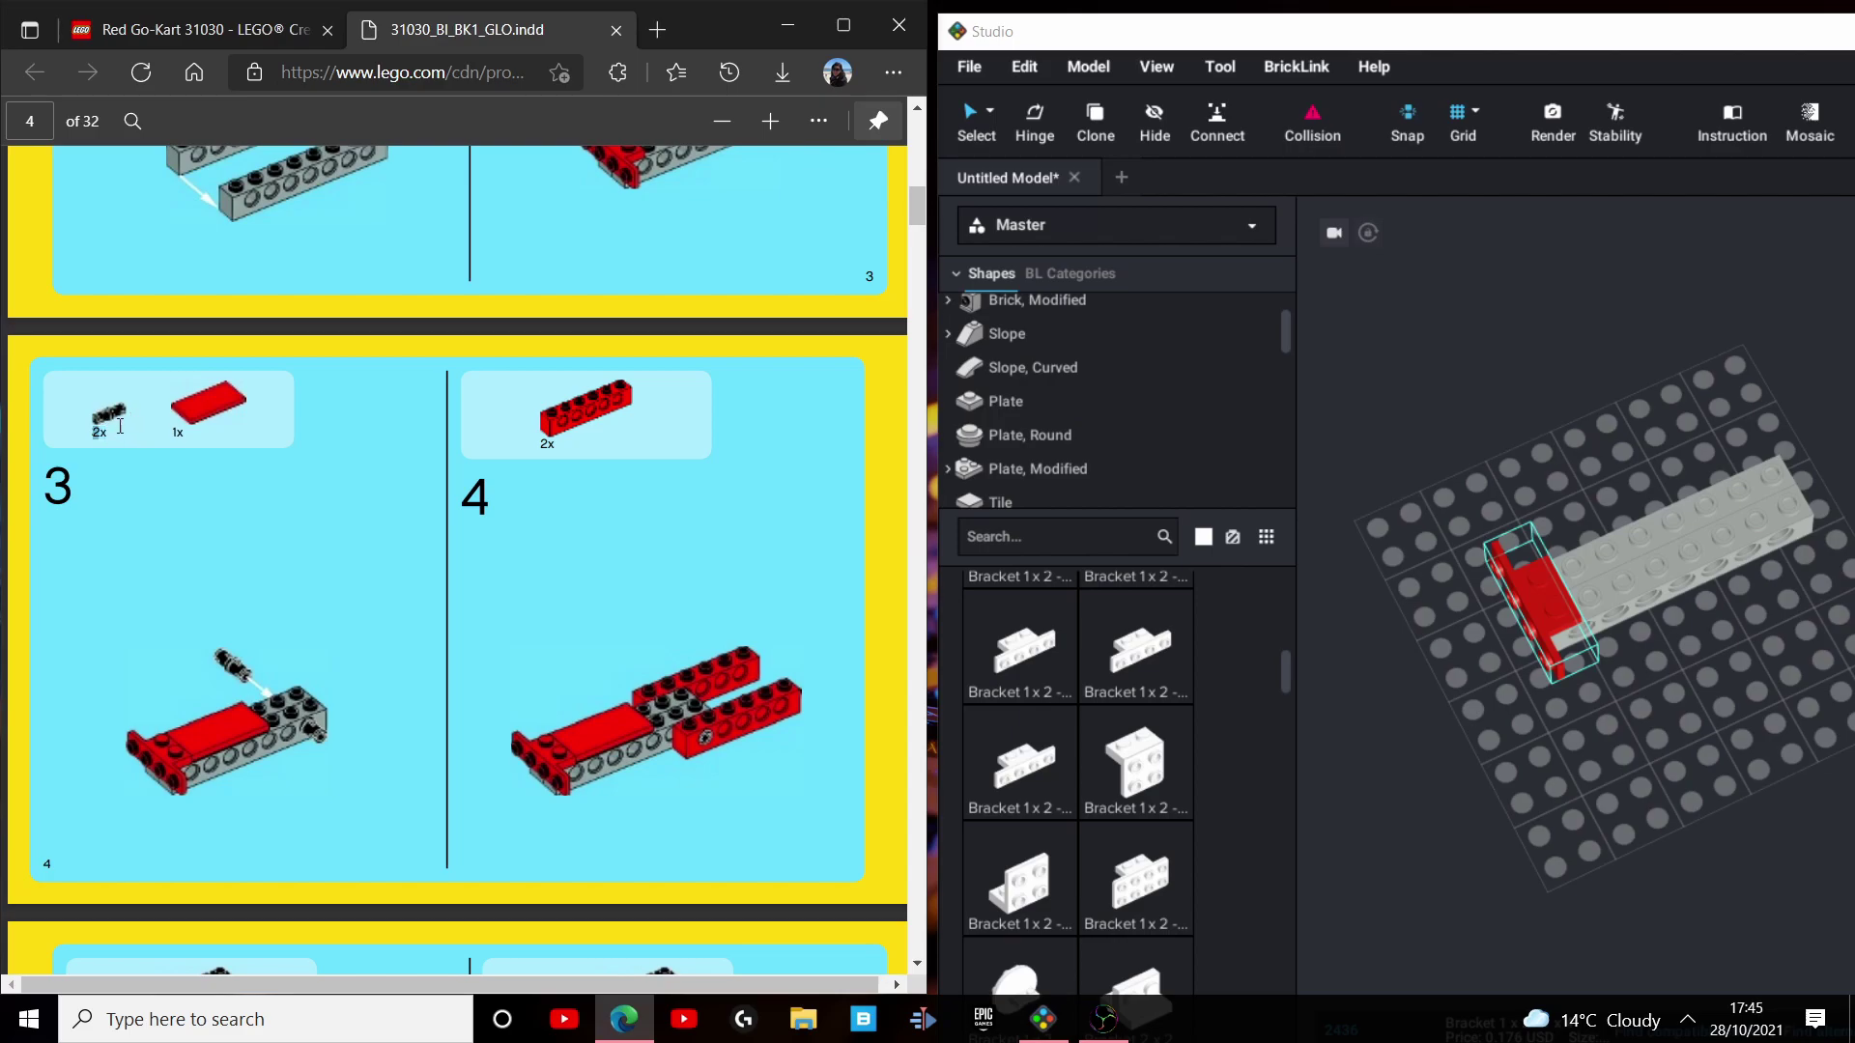
pyautogui.click(60, 418)
pyautogui.scroll(-3, 1079, 441)
# Add a white Technic pin, rotate it 270° and plug it into a grey brick hole.
pyautogui.click(1013, 389)
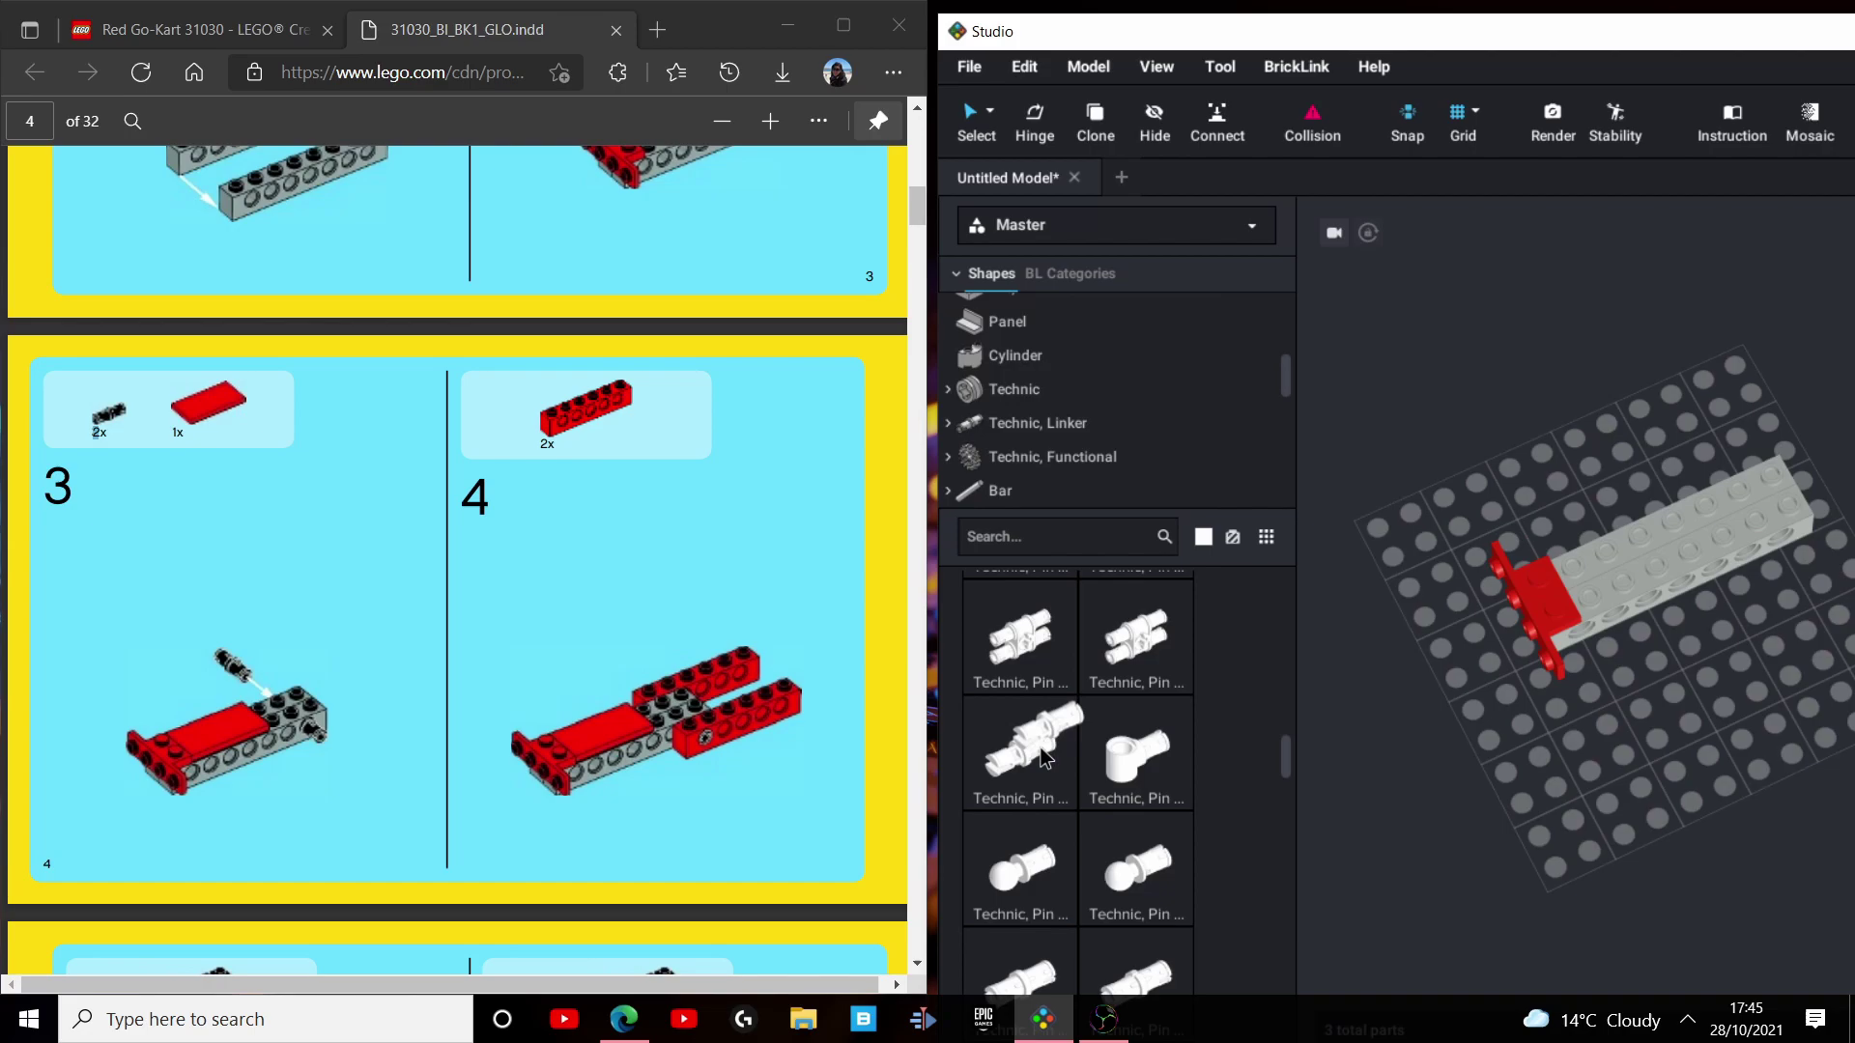
pyautogui.moveTo(1019, 753); pyautogui.dragTo(1485, 534)
pyautogui.moveTo(1552, 566); pyautogui.dragTo(1471, 679, button='right')
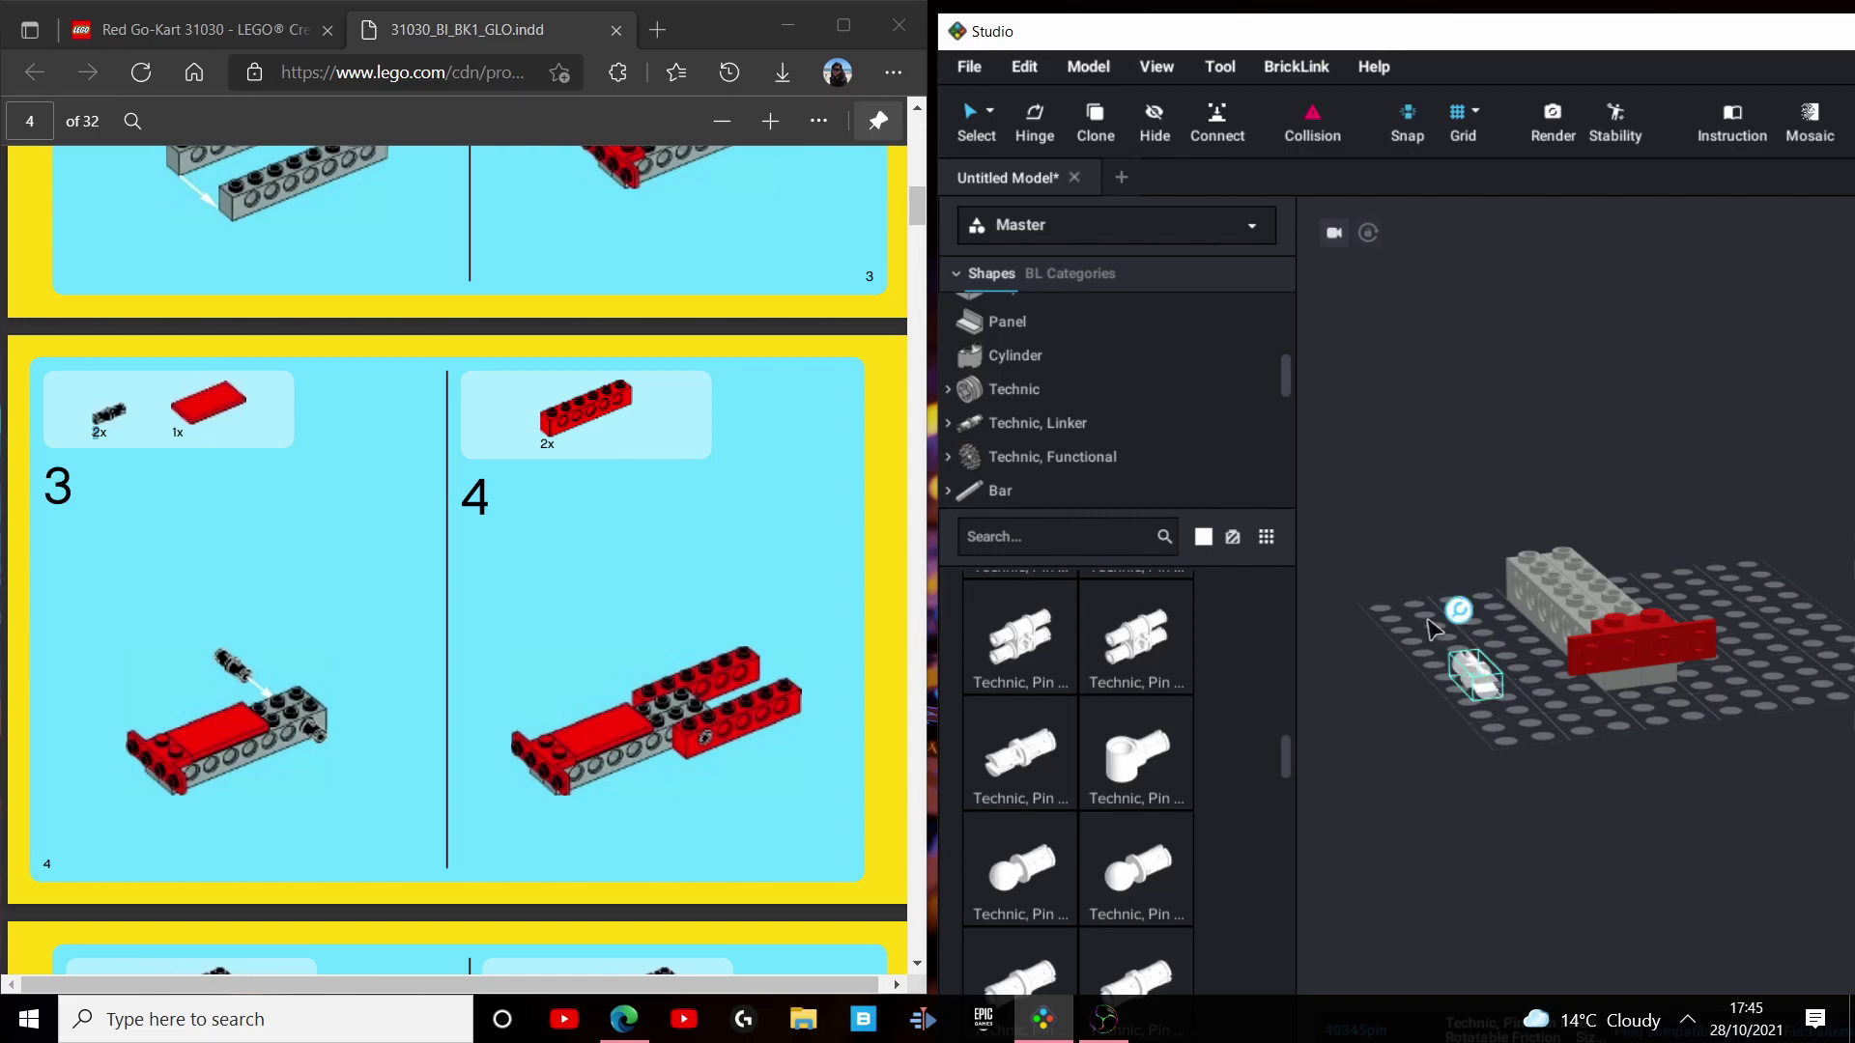
pyautogui.moveTo(1484, 702); pyautogui.dragTo(1470, 667)
pyautogui.moveTo(1469, 666); pyautogui.dragTo(1723, 815, button='right')
pyautogui.click(1581, 798)
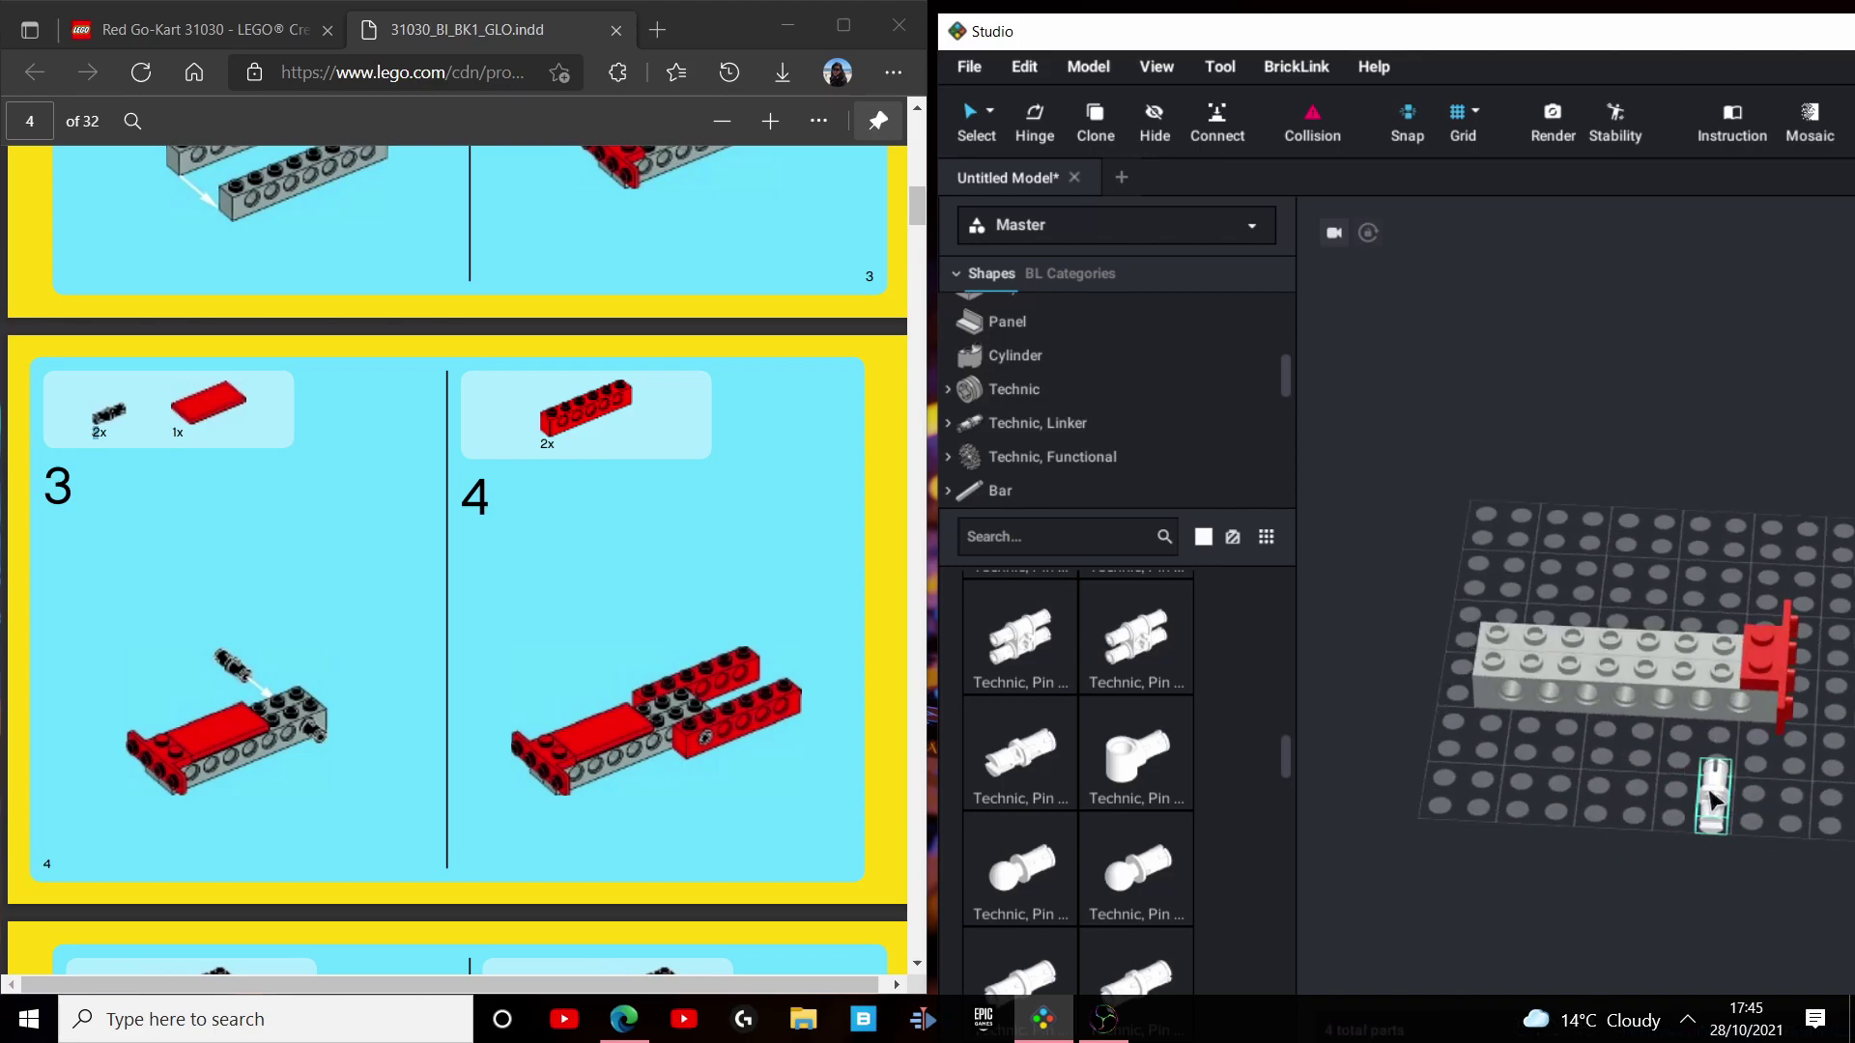
pyautogui.moveTo(1713, 807); pyautogui.dragTo(1695, 739)
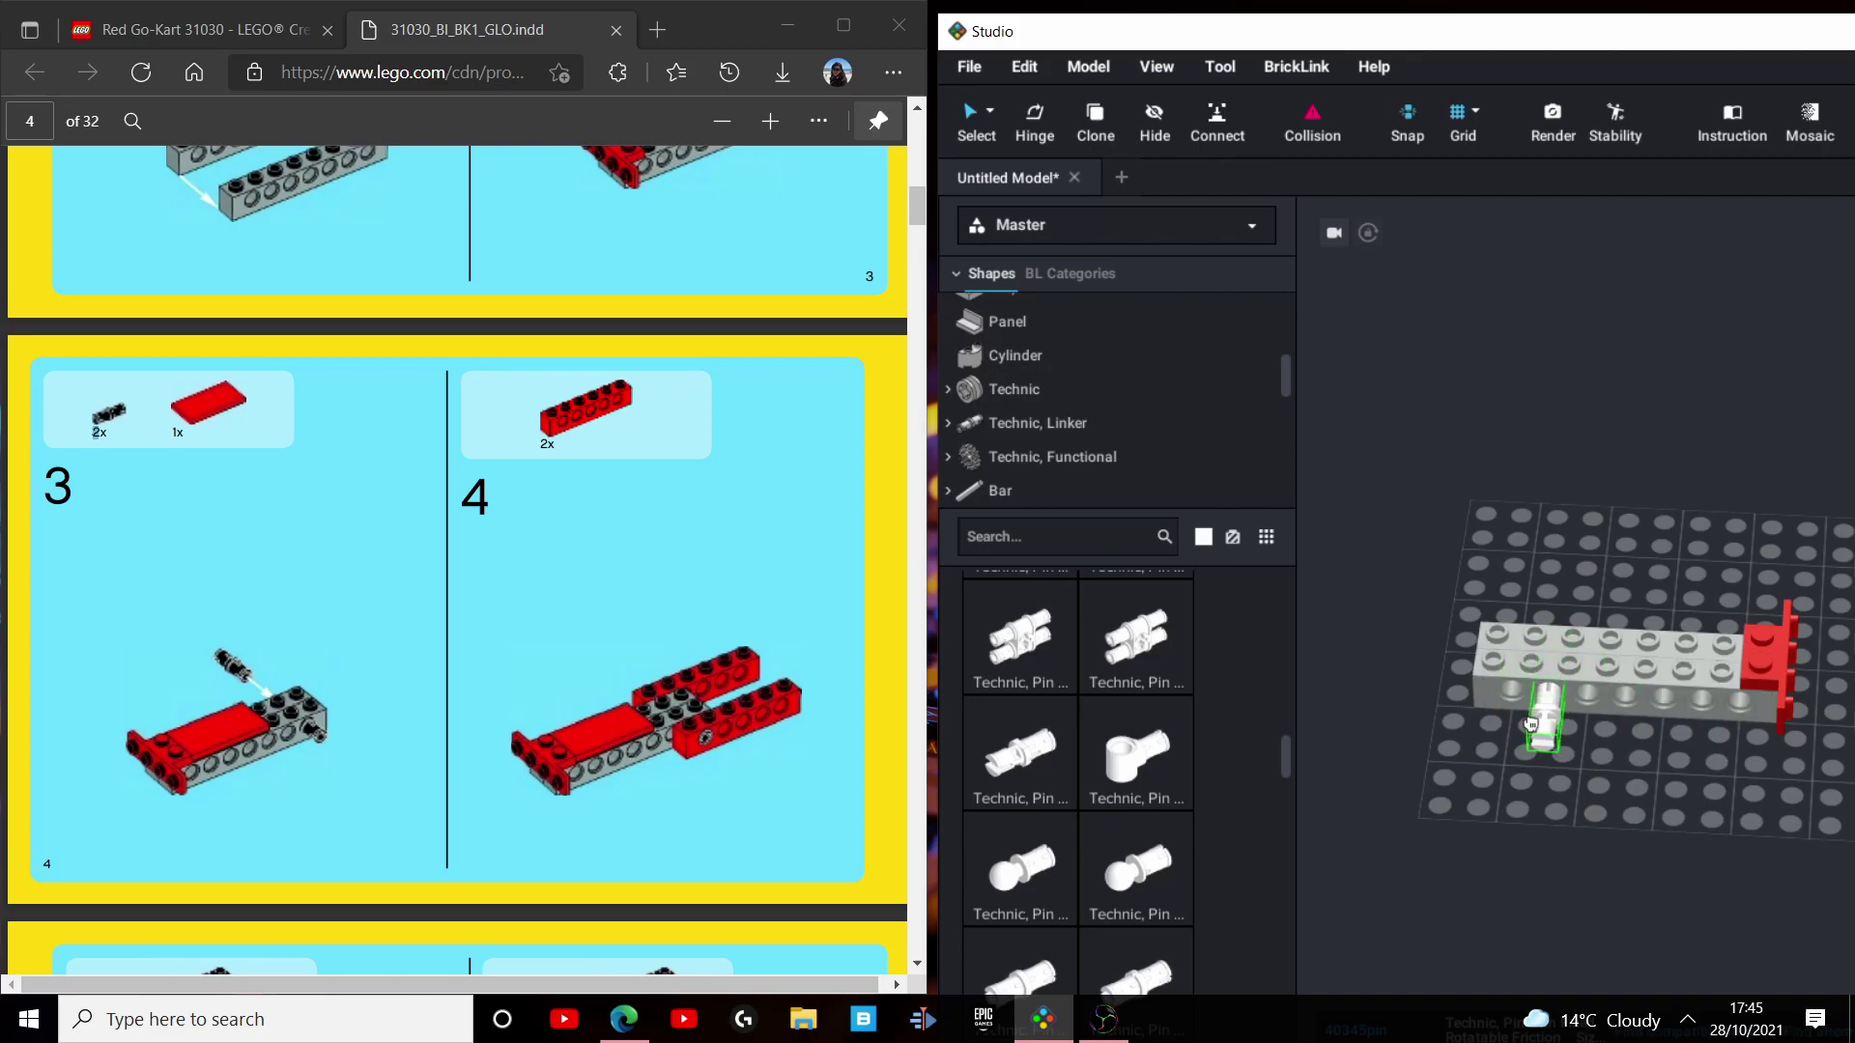
pyautogui.moveTo(1499, 745); pyautogui.dragTo(1710, 567, button='right')
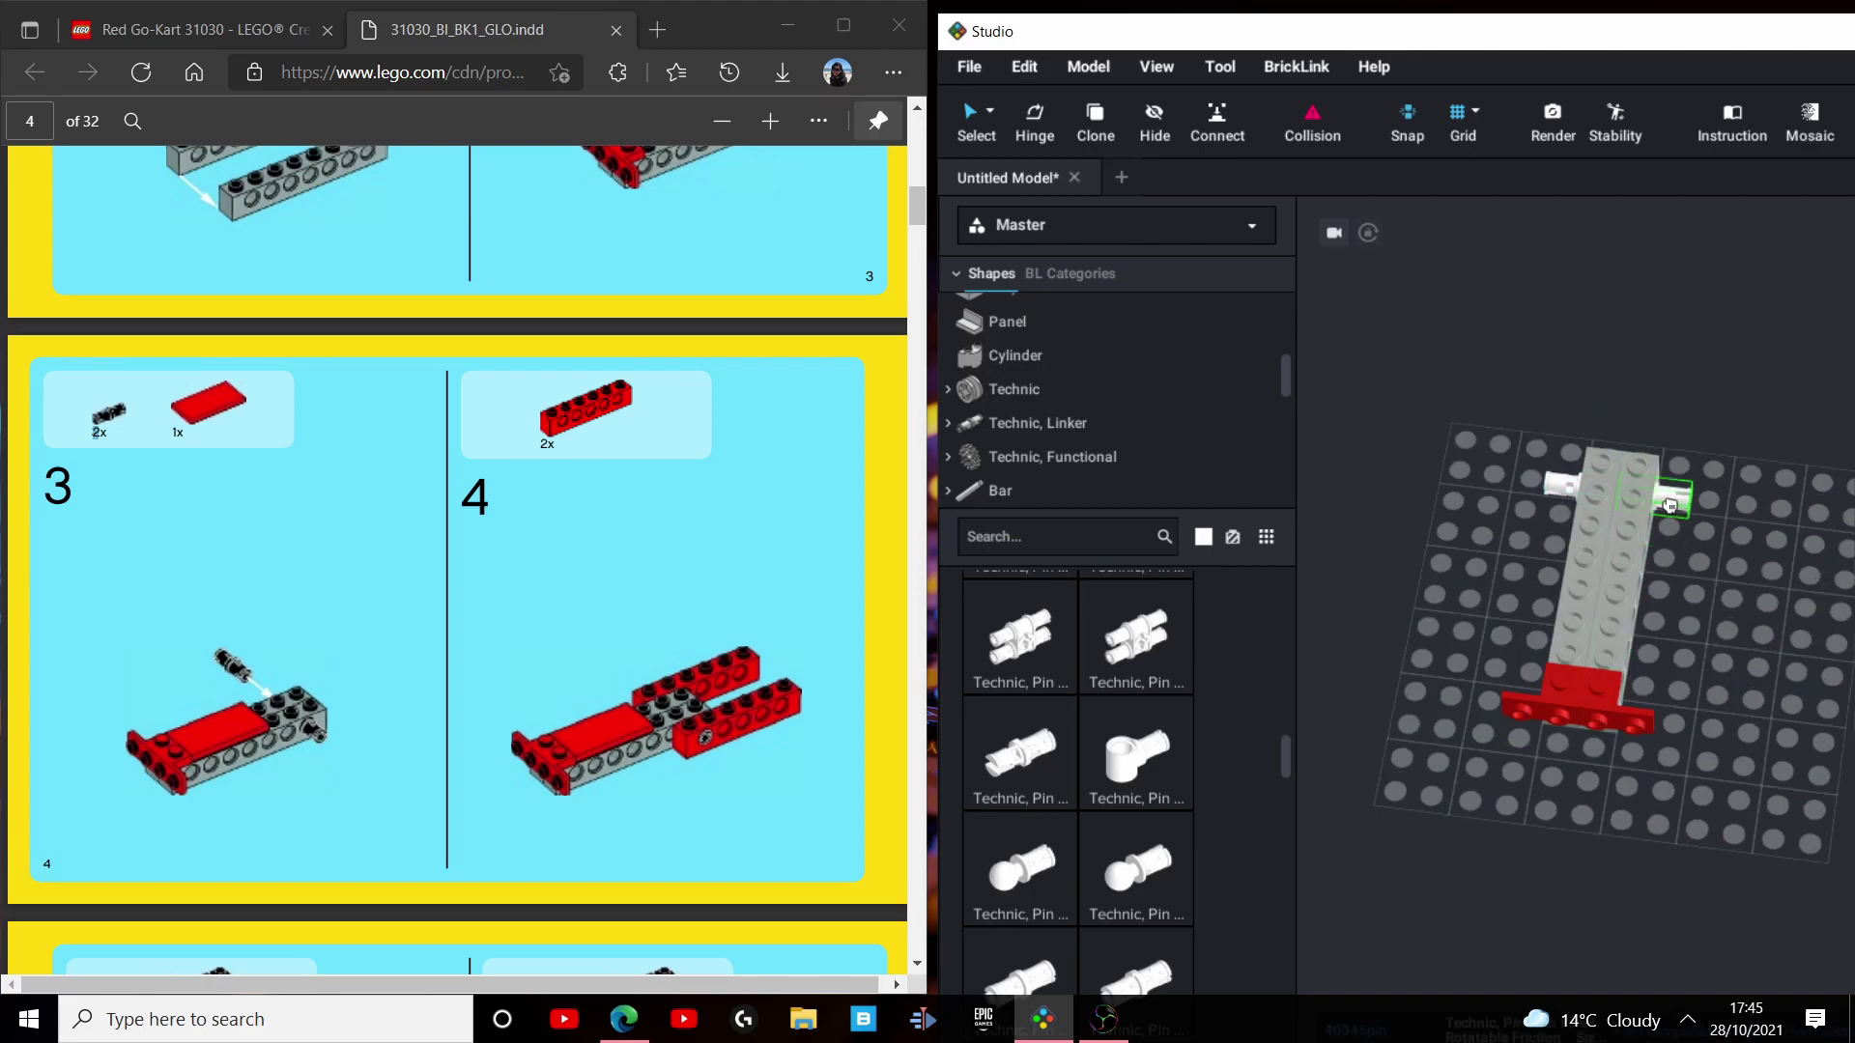
# Copy and paste the five-part assembly, then delete the pasted duplicate.
pyautogui.moveTo(1406, 37); pyautogui.dragTo(765, 34)
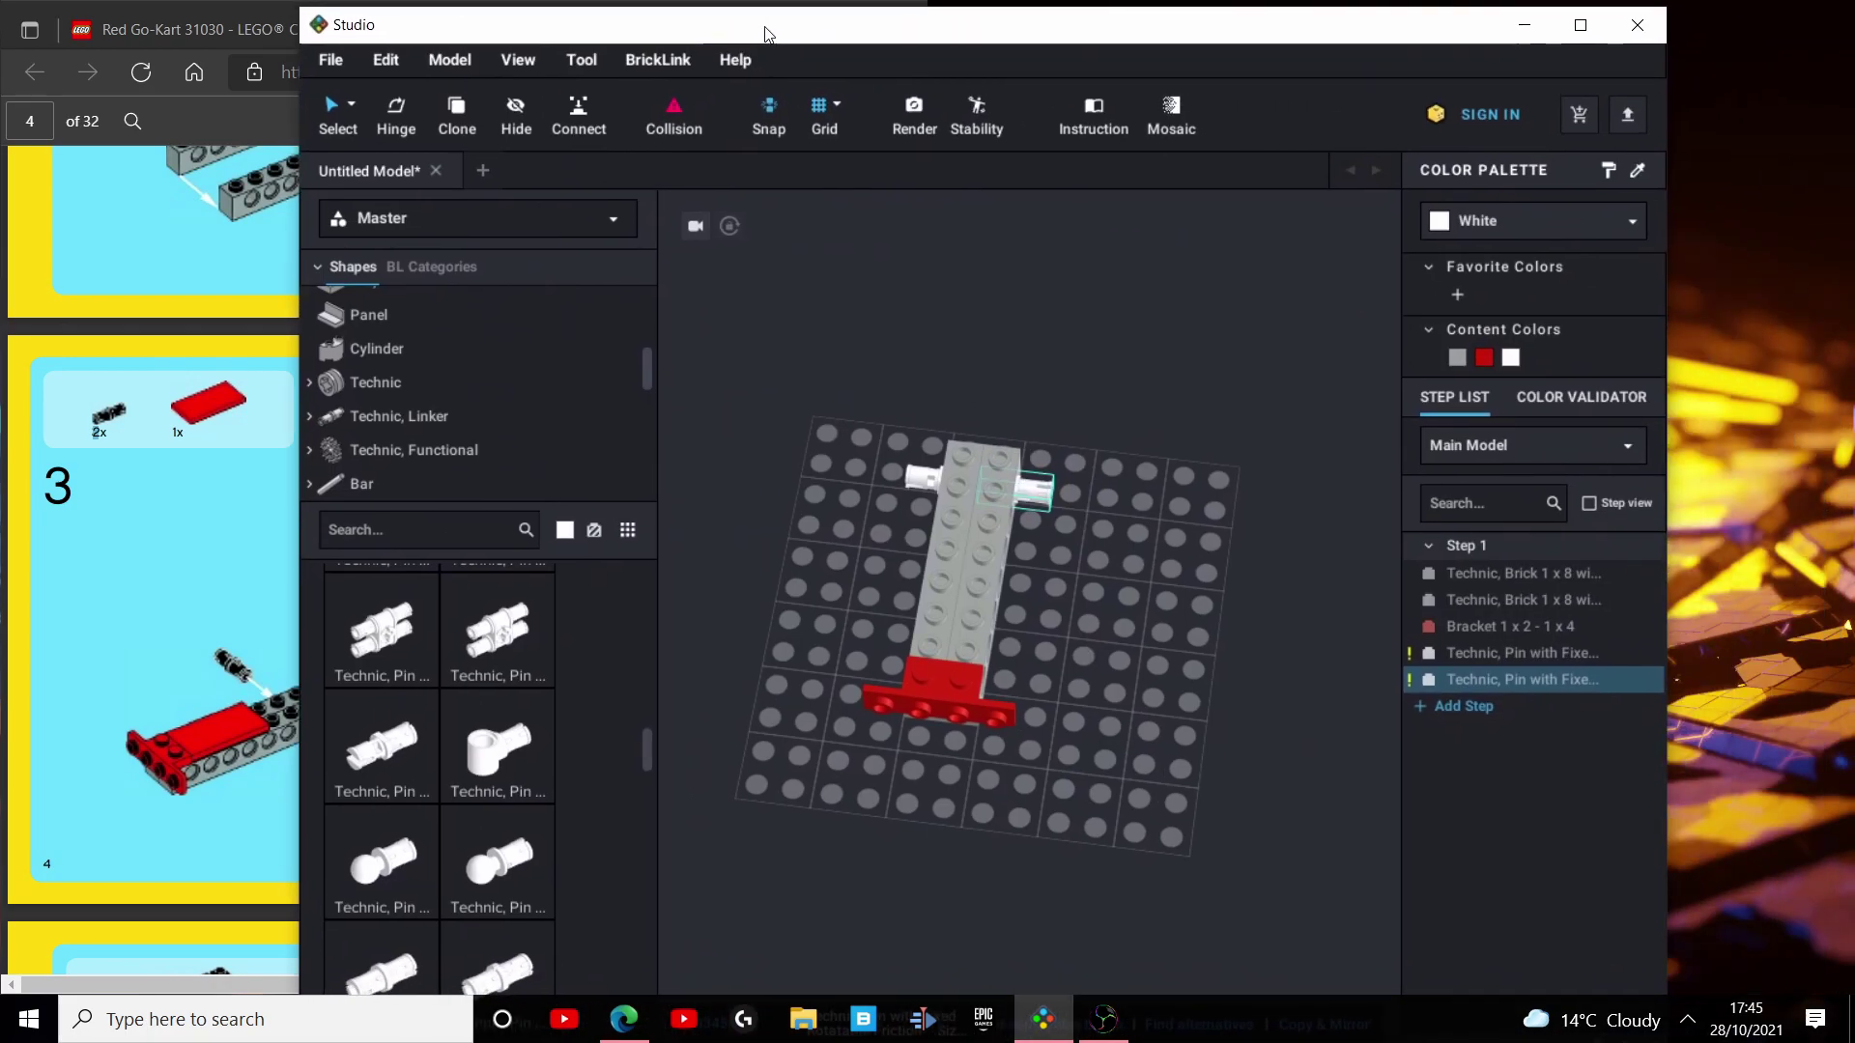
pyautogui.moveTo(840, 309); pyautogui.dragTo(1140, 746)
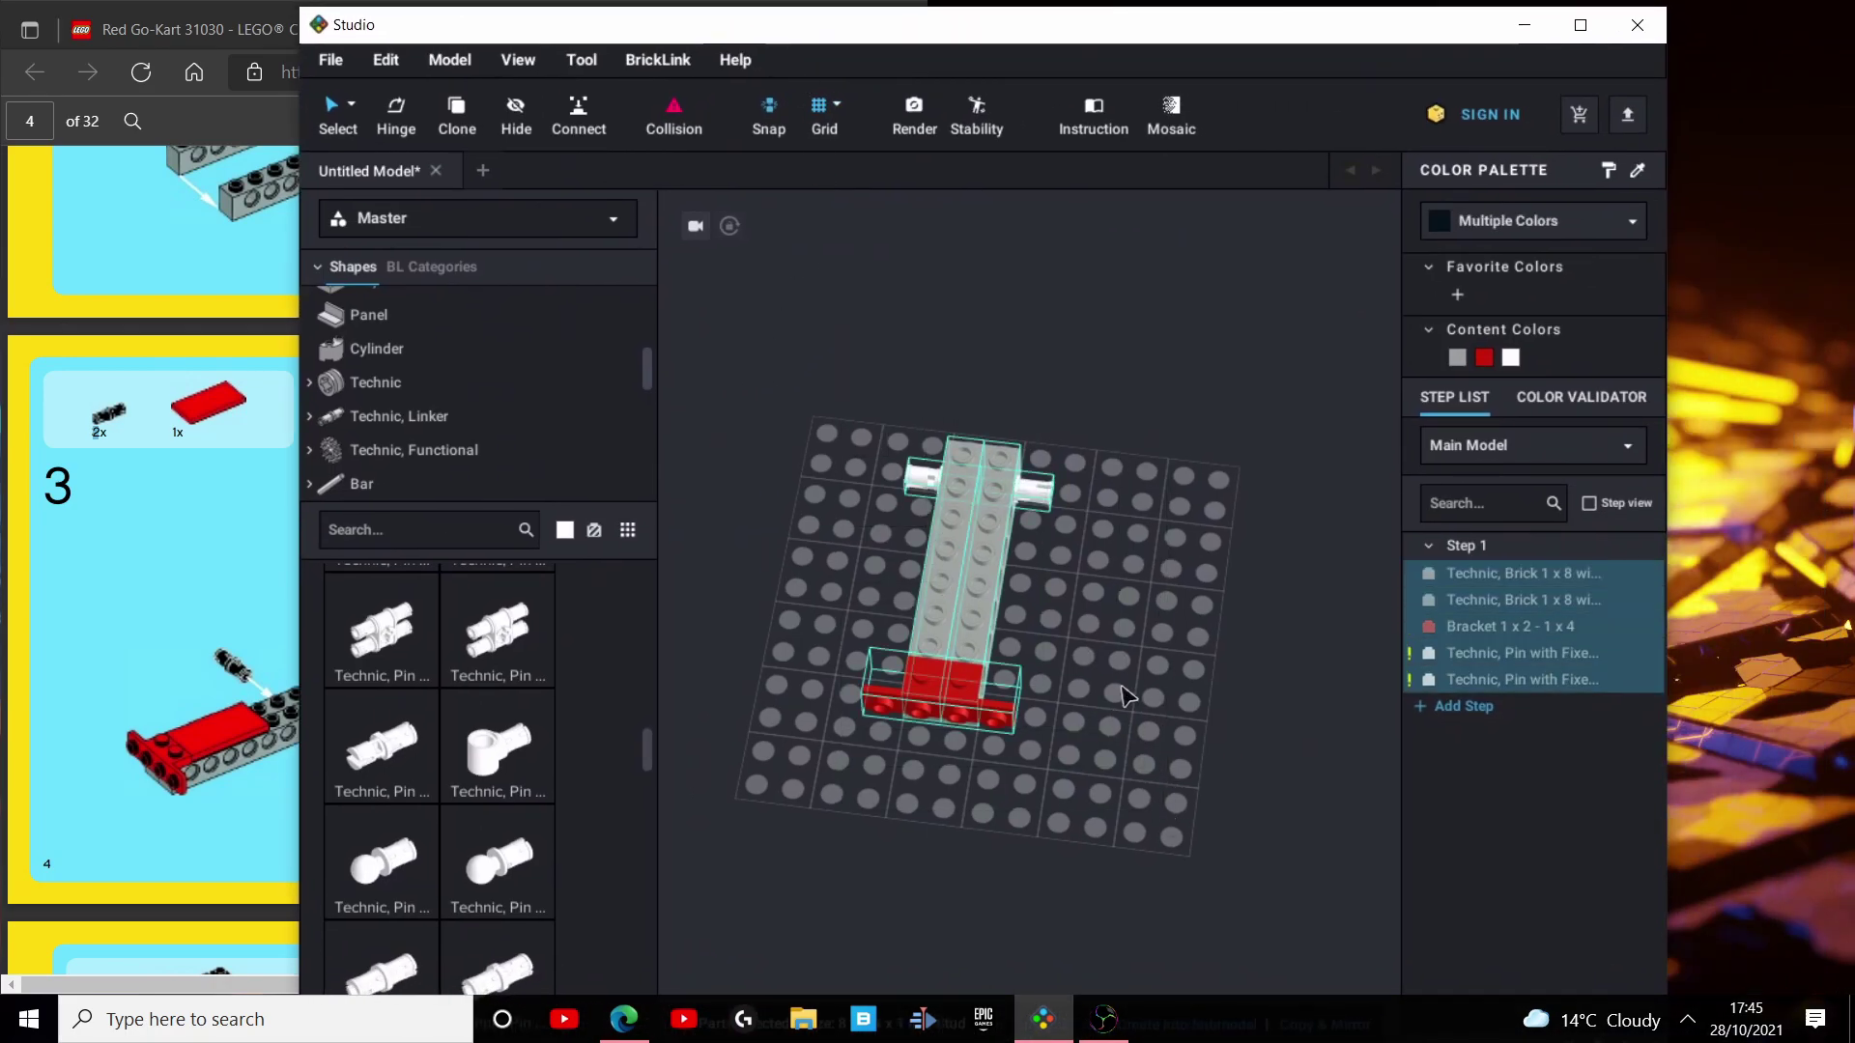
pyautogui.hotkey('ctrl', 'c')
pyautogui.hotkey('ctrl', 'v')
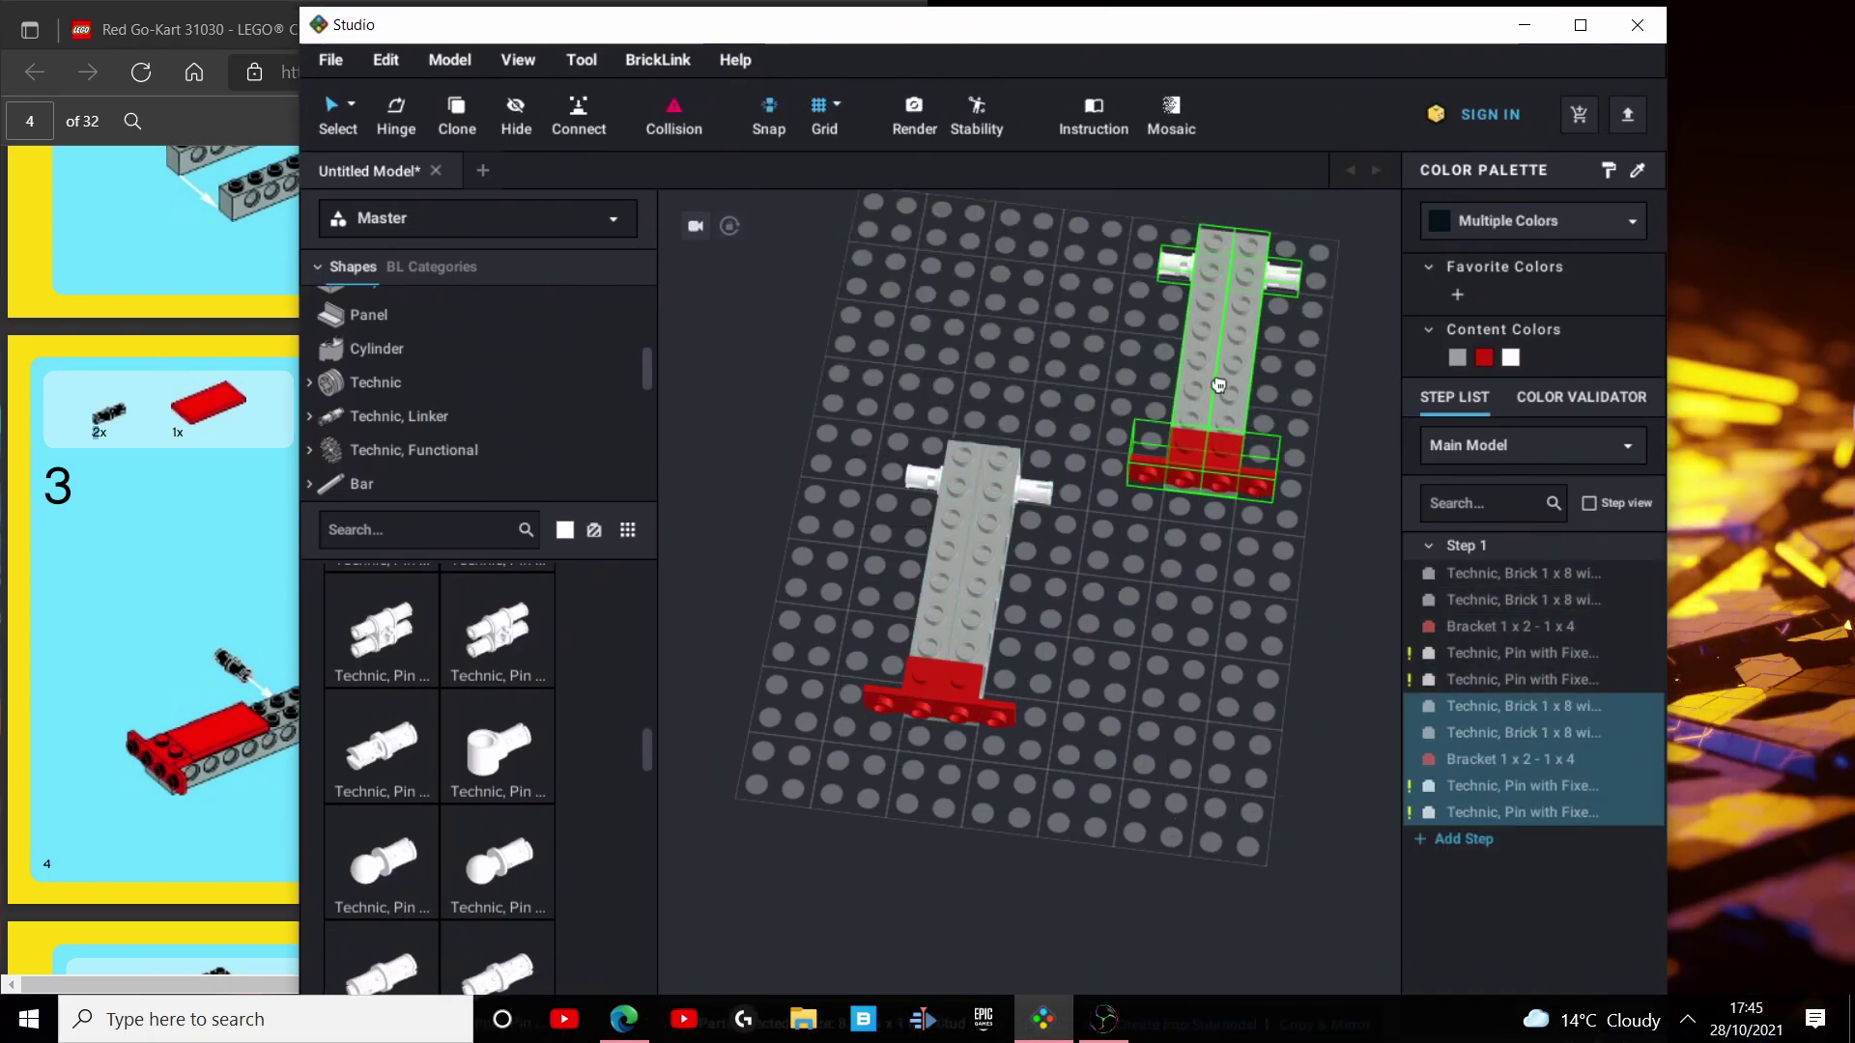
pyautogui.click(1201, 517)
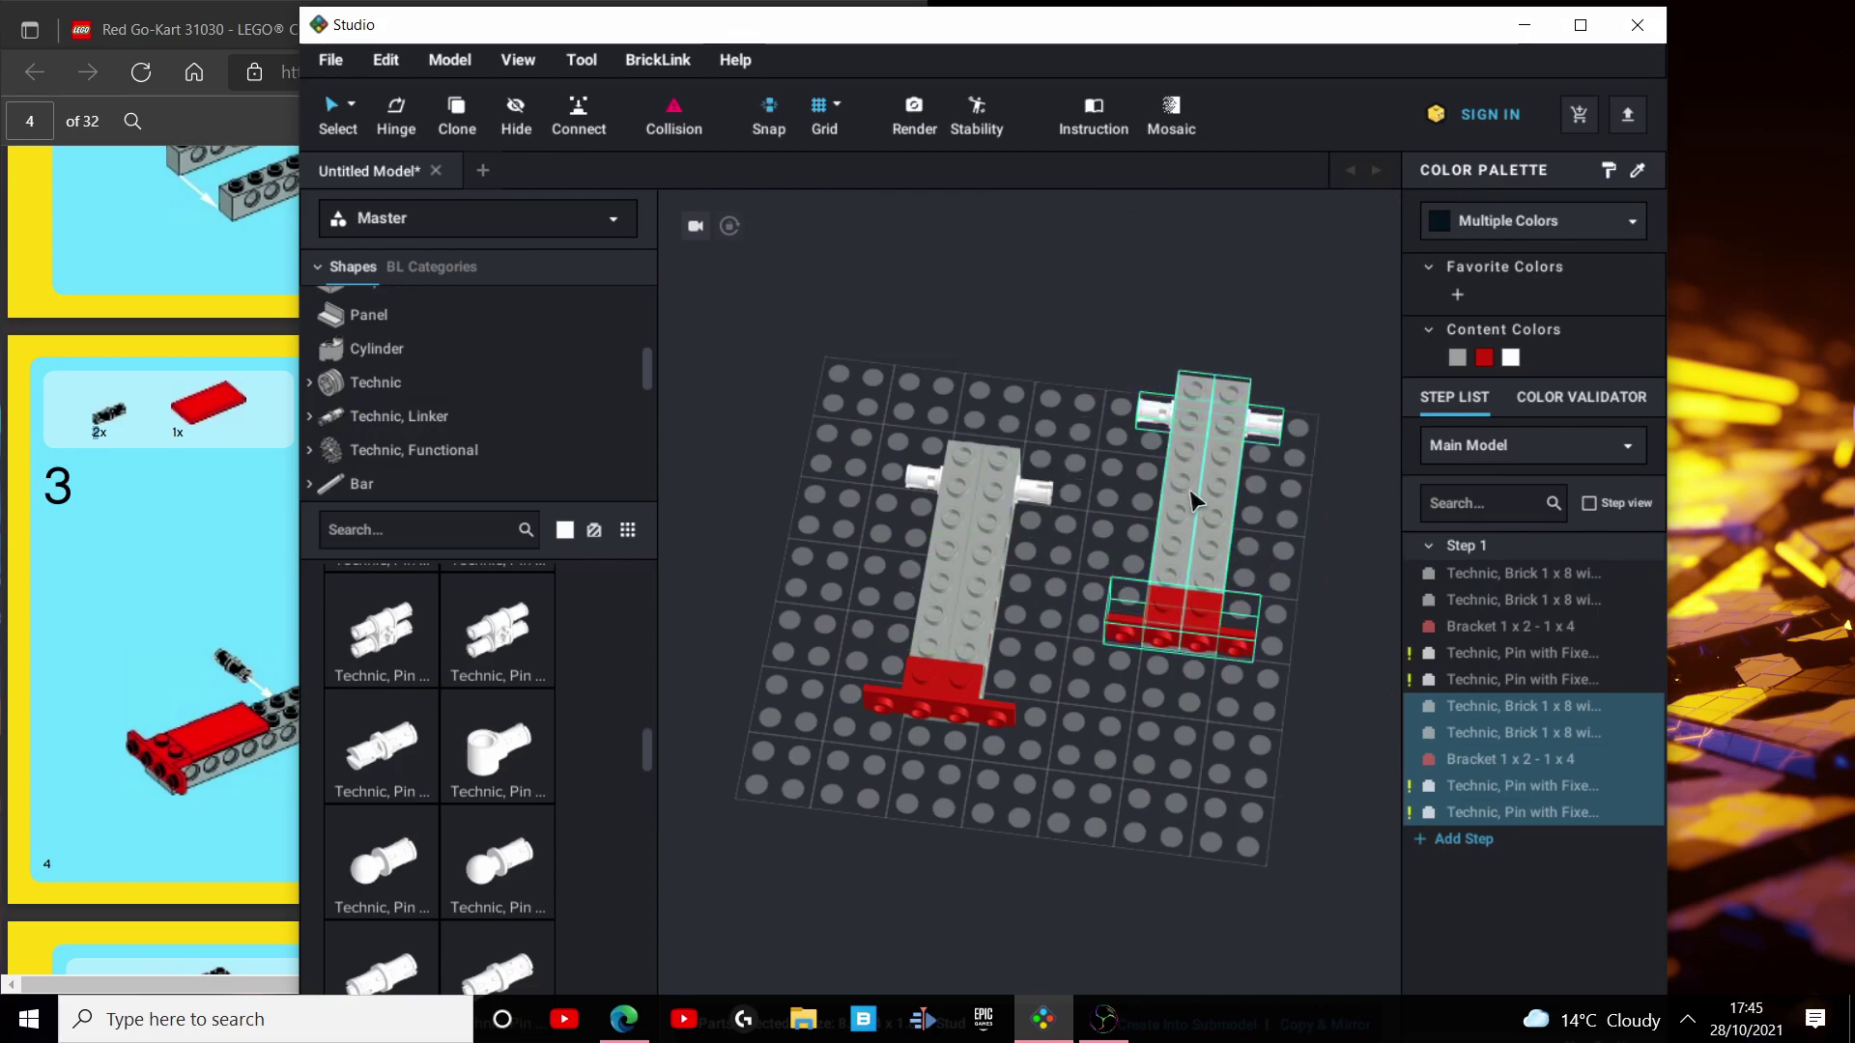
pyautogui.press('Delete')
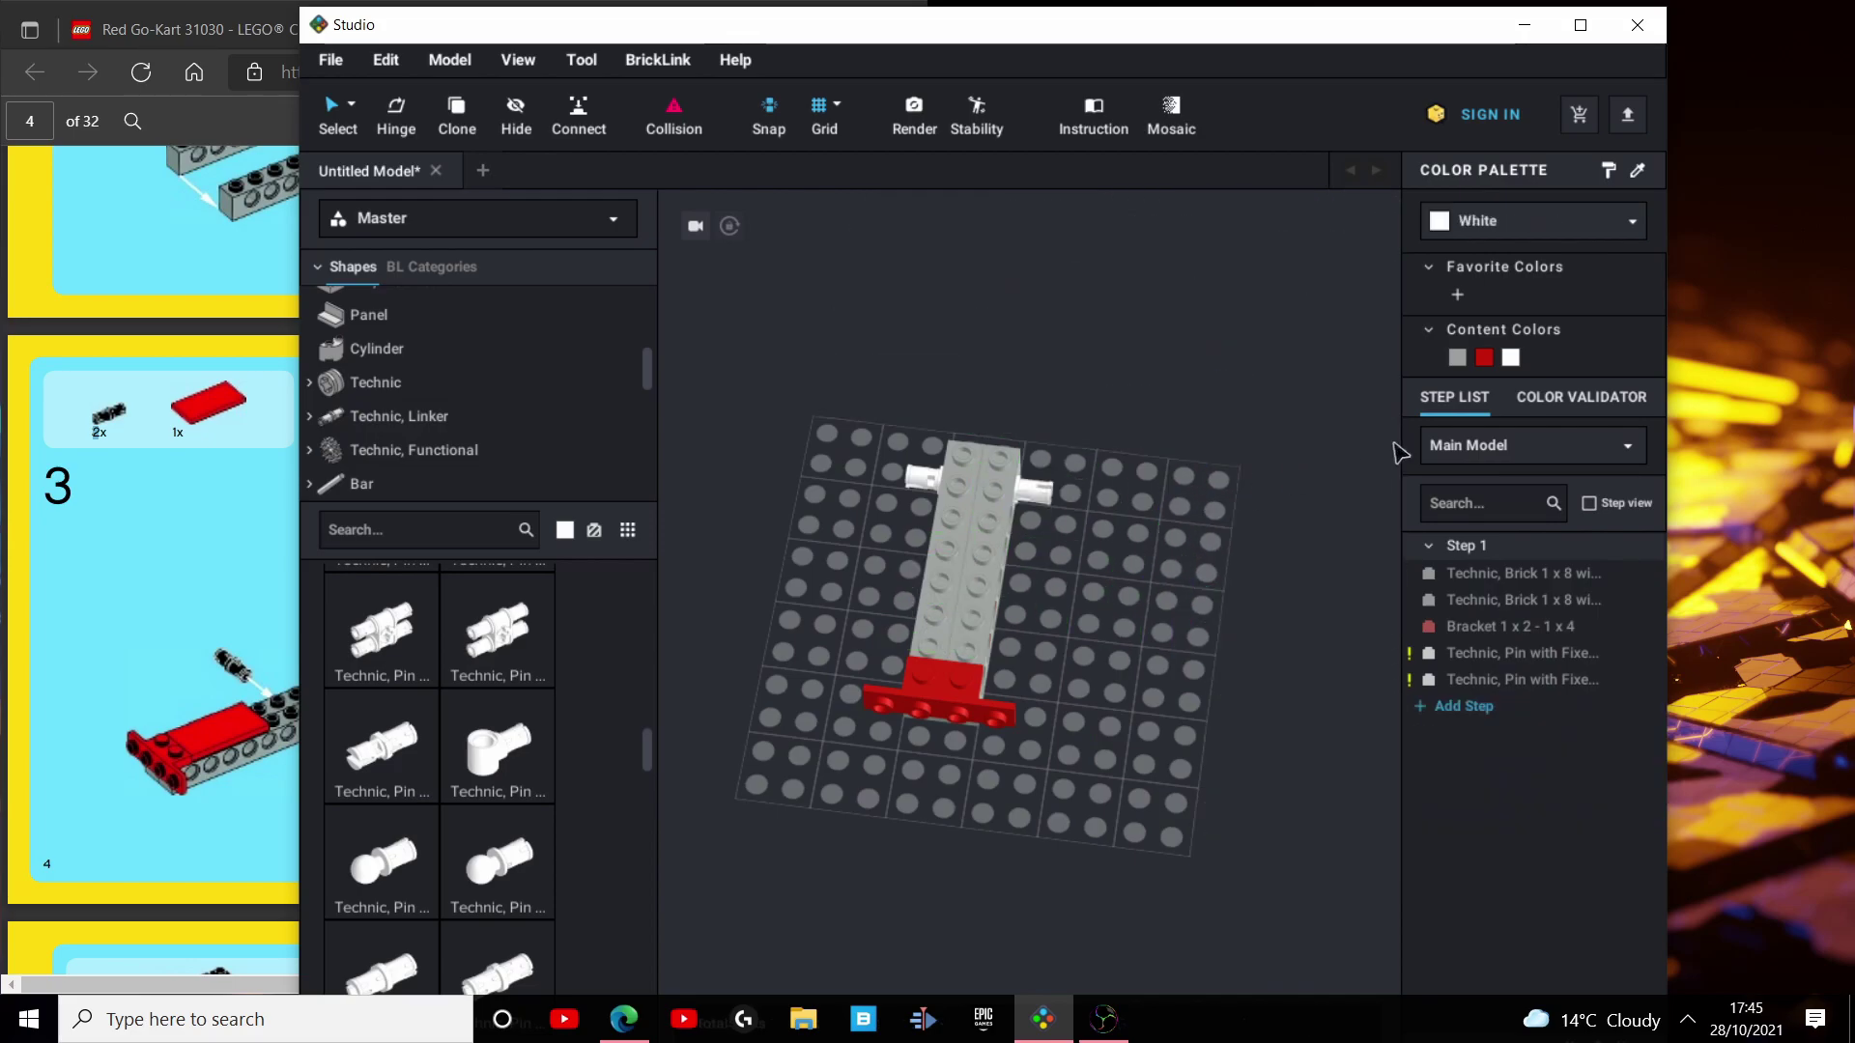
# Change the right-hand Technic pin's colour to Black.
pyautogui.click(1048, 496)
pyautogui.click(1495, 227)
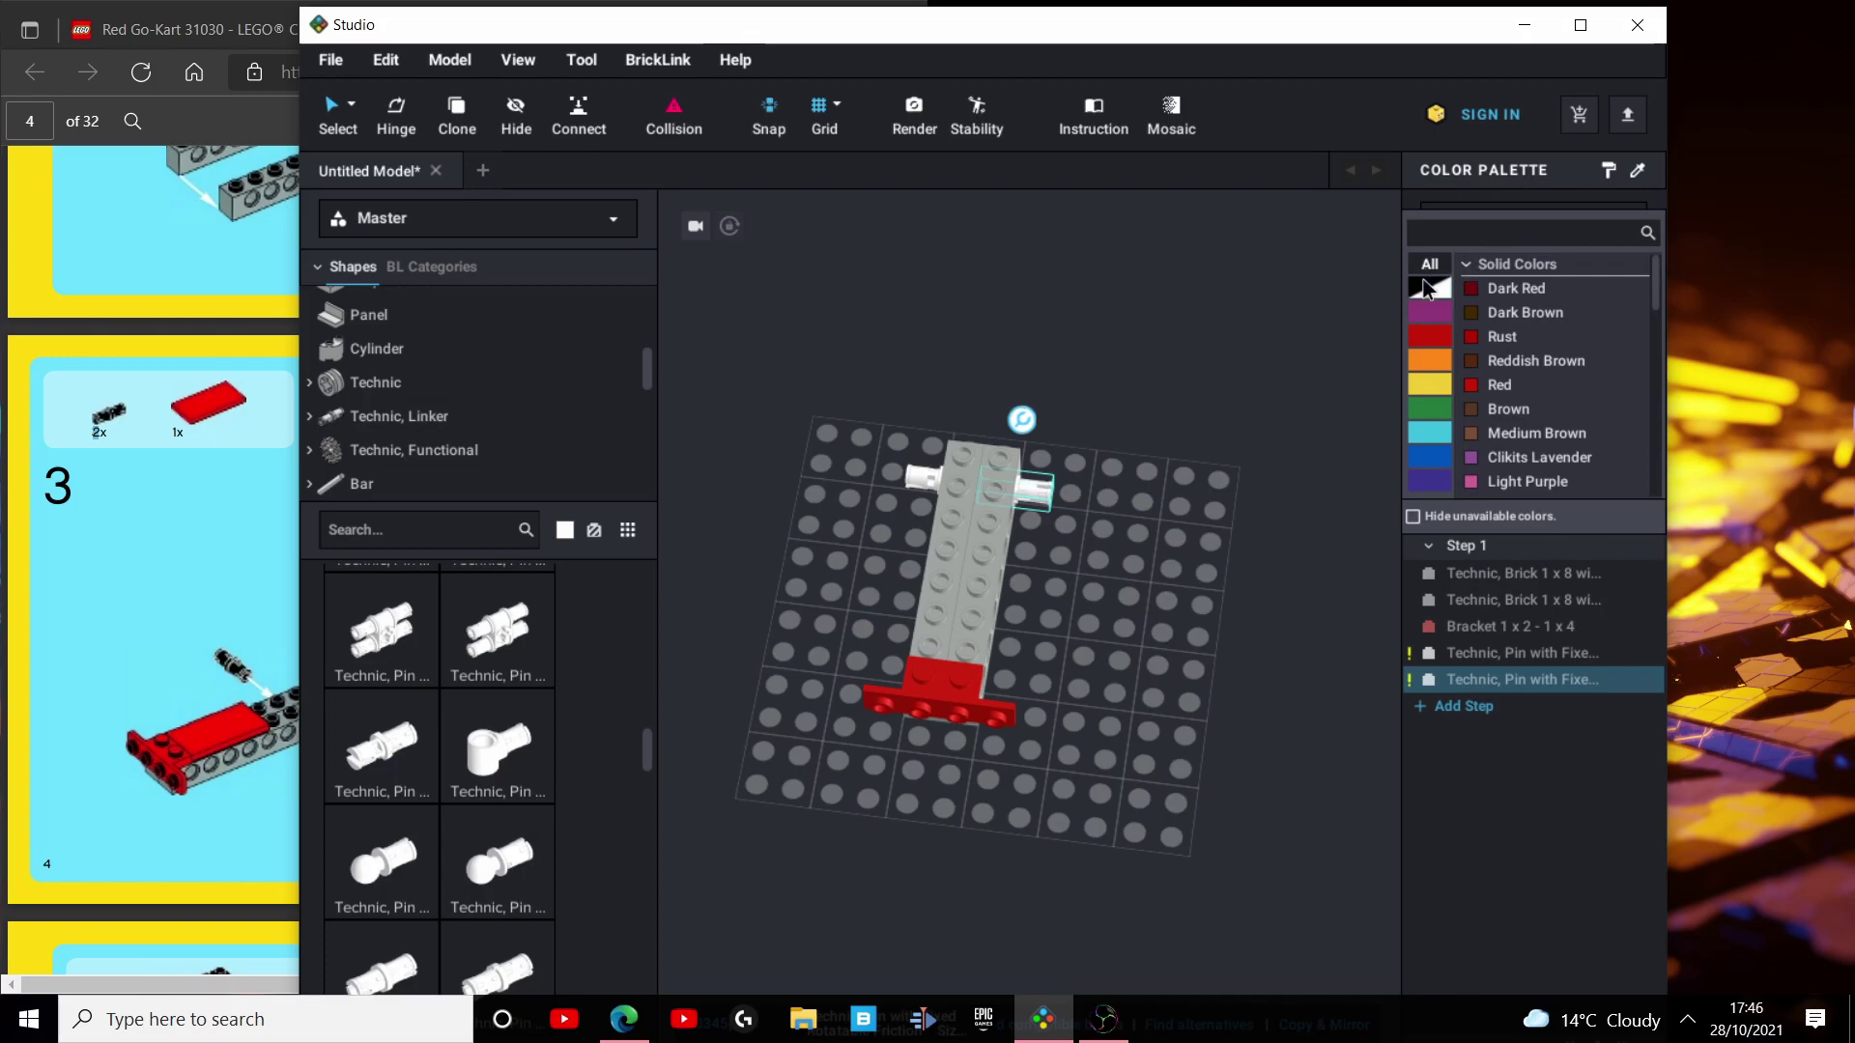
pyautogui.click(1425, 288)
pyautogui.click(1473, 288)
# Add a Plate 2 x 4 on top of the model.
pyautogui.moveTo(1244, 404); pyautogui.dragTo(1037, 633, button='right')
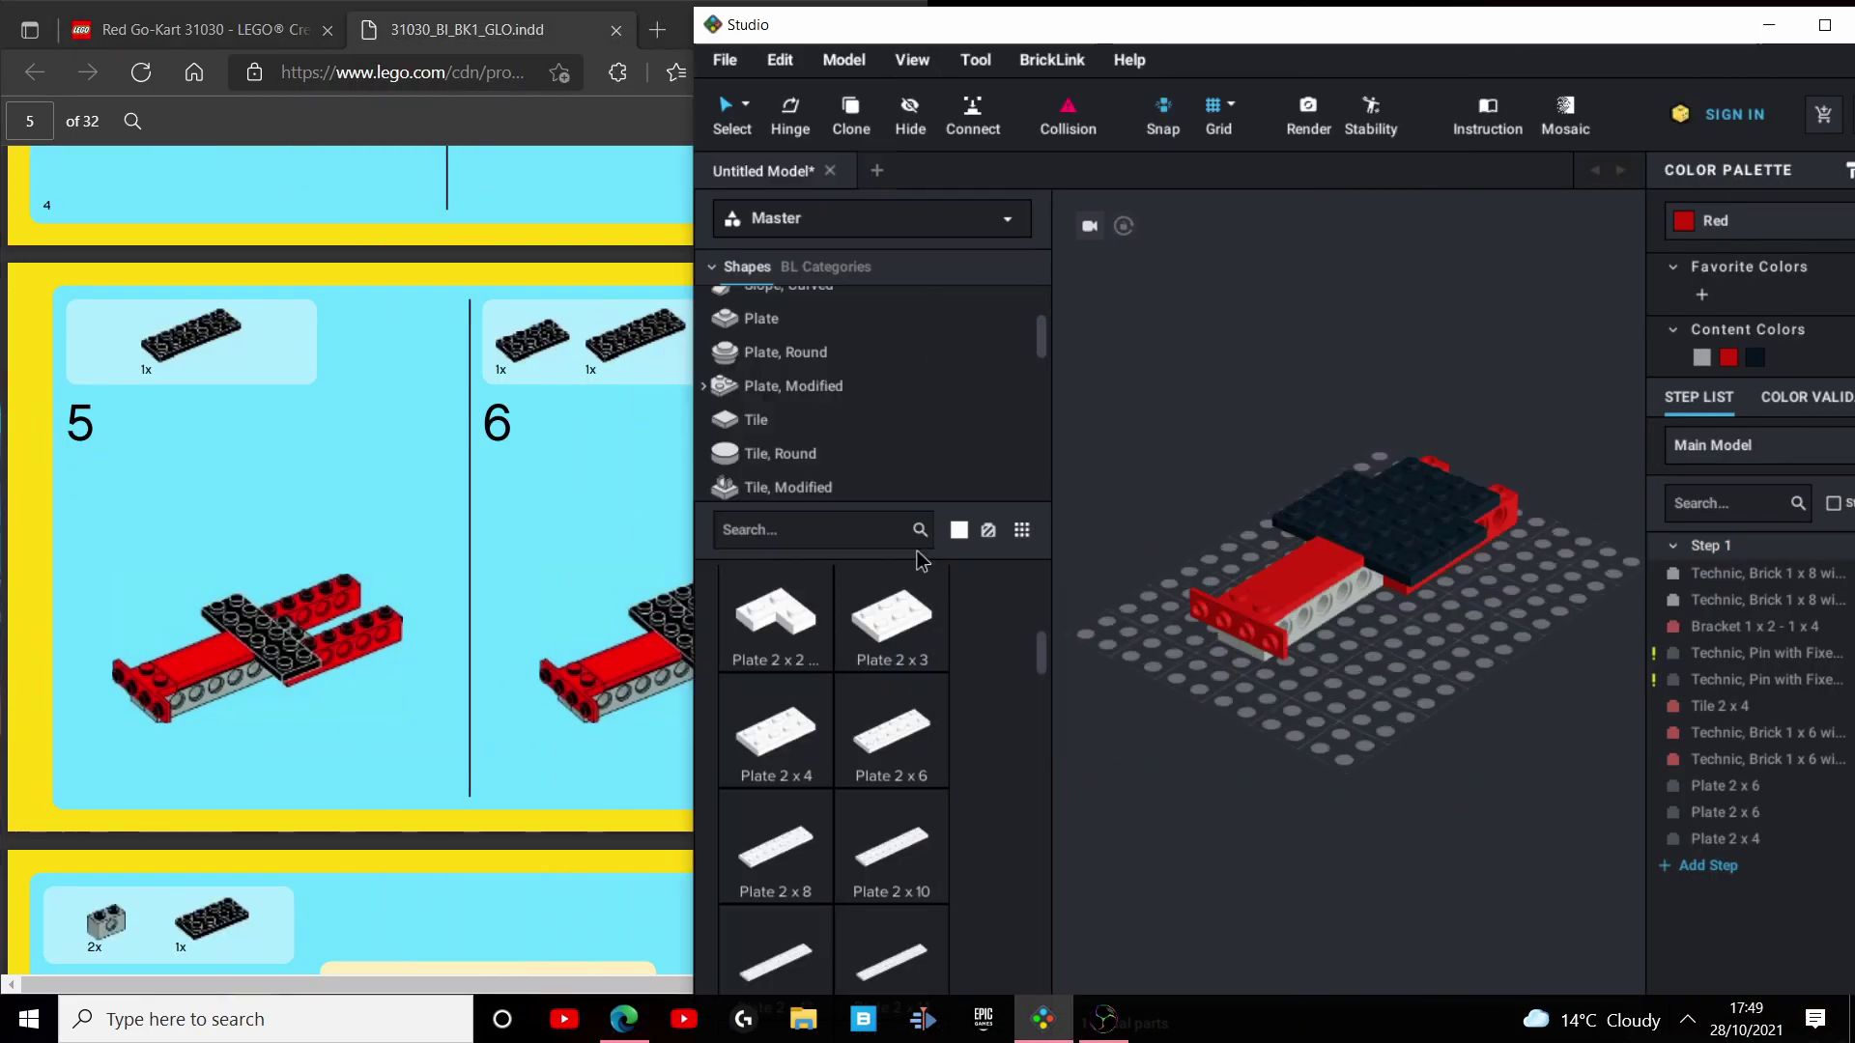
pyautogui.moveTo(1565, 594); pyautogui.dragTo(1607, 766, button='right')
pyautogui.click(1492, 536)
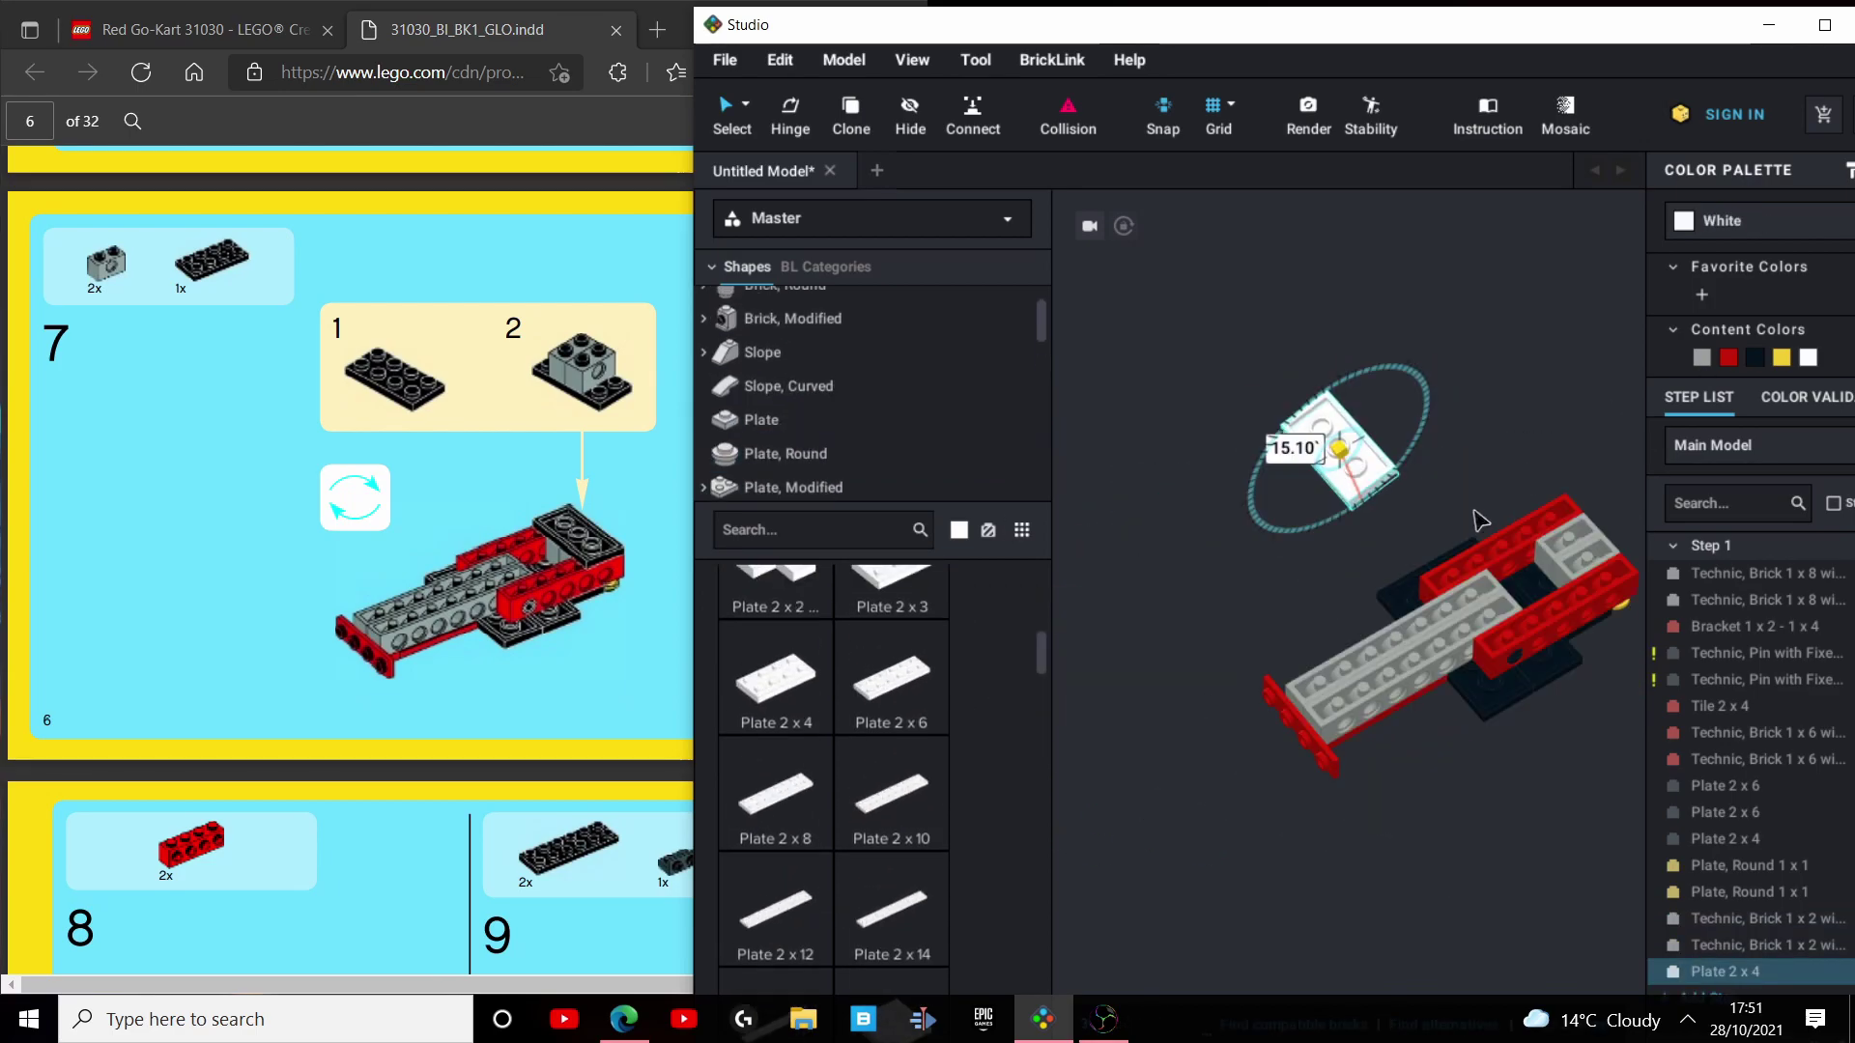
pyautogui.moveTo(1492, 537); pyautogui.dragTo(1507, 618, button='right')
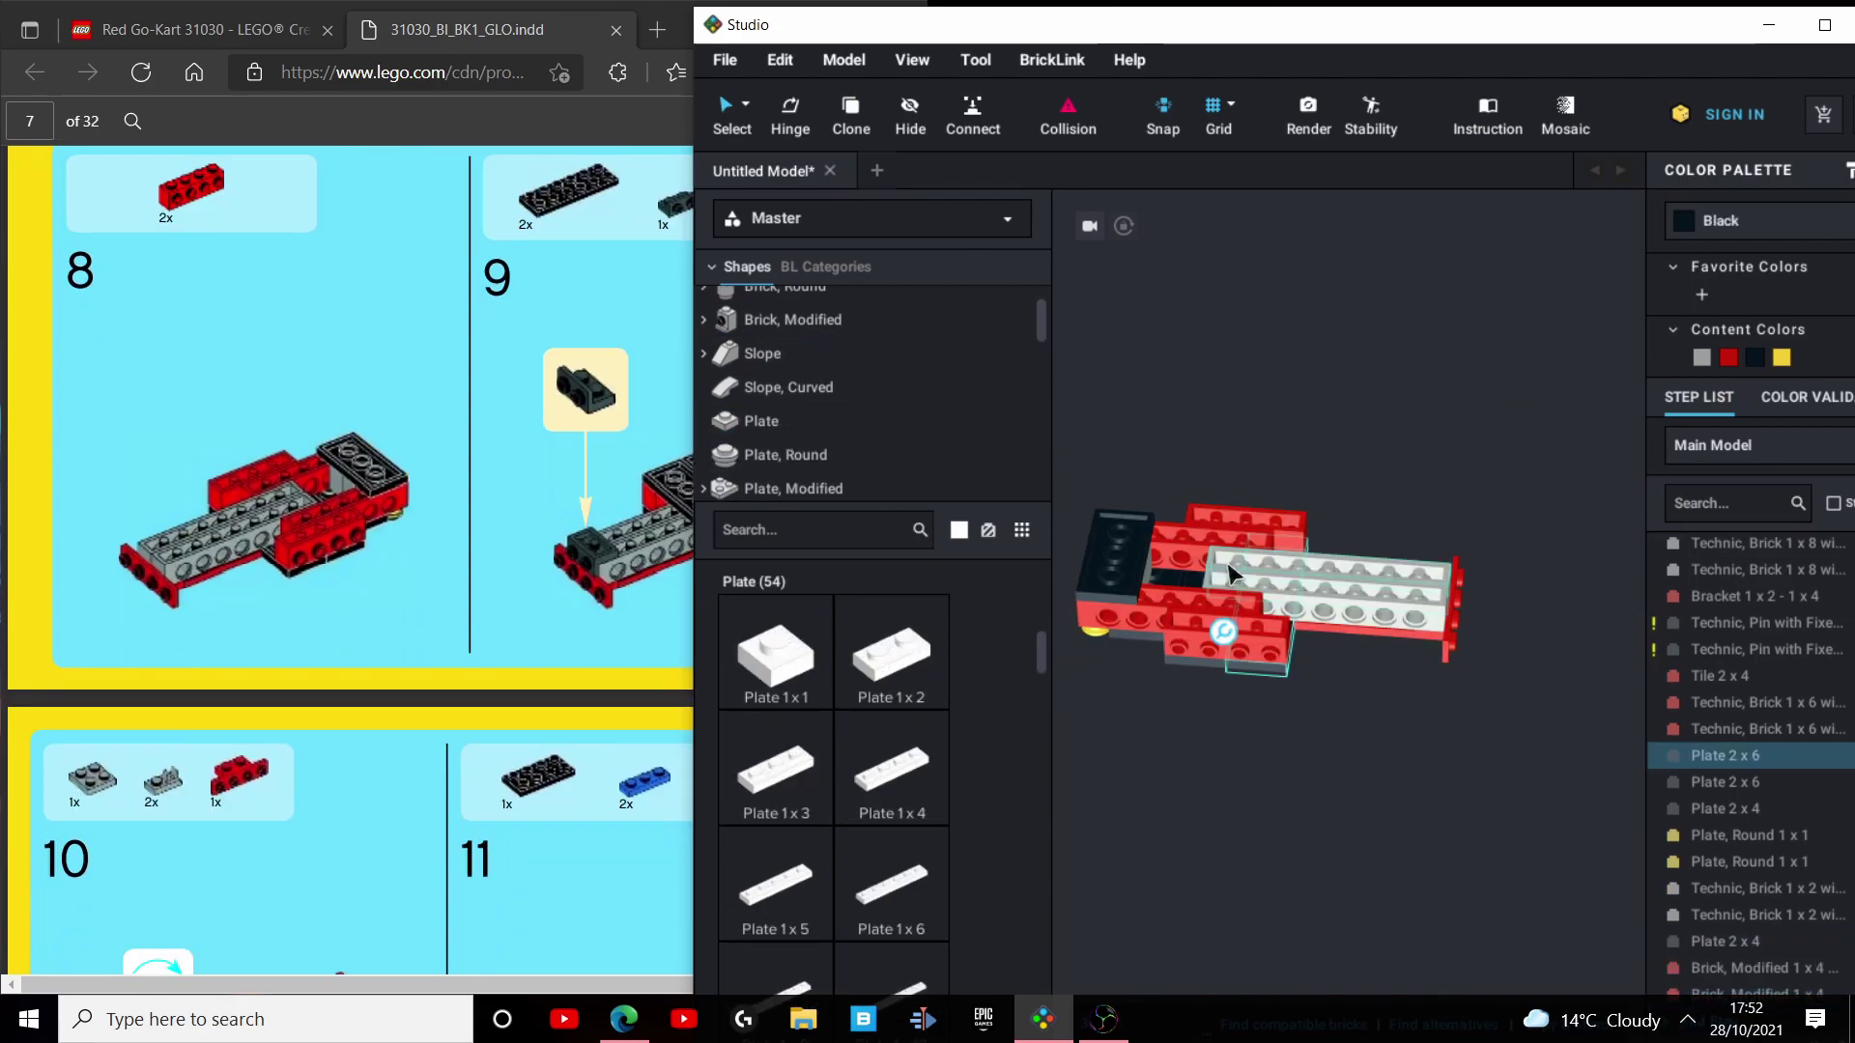
# Add a Bracket 1 x 1 from the modified plates and filter colours to greys and white.
pyautogui.scroll(-1, 890, 770)
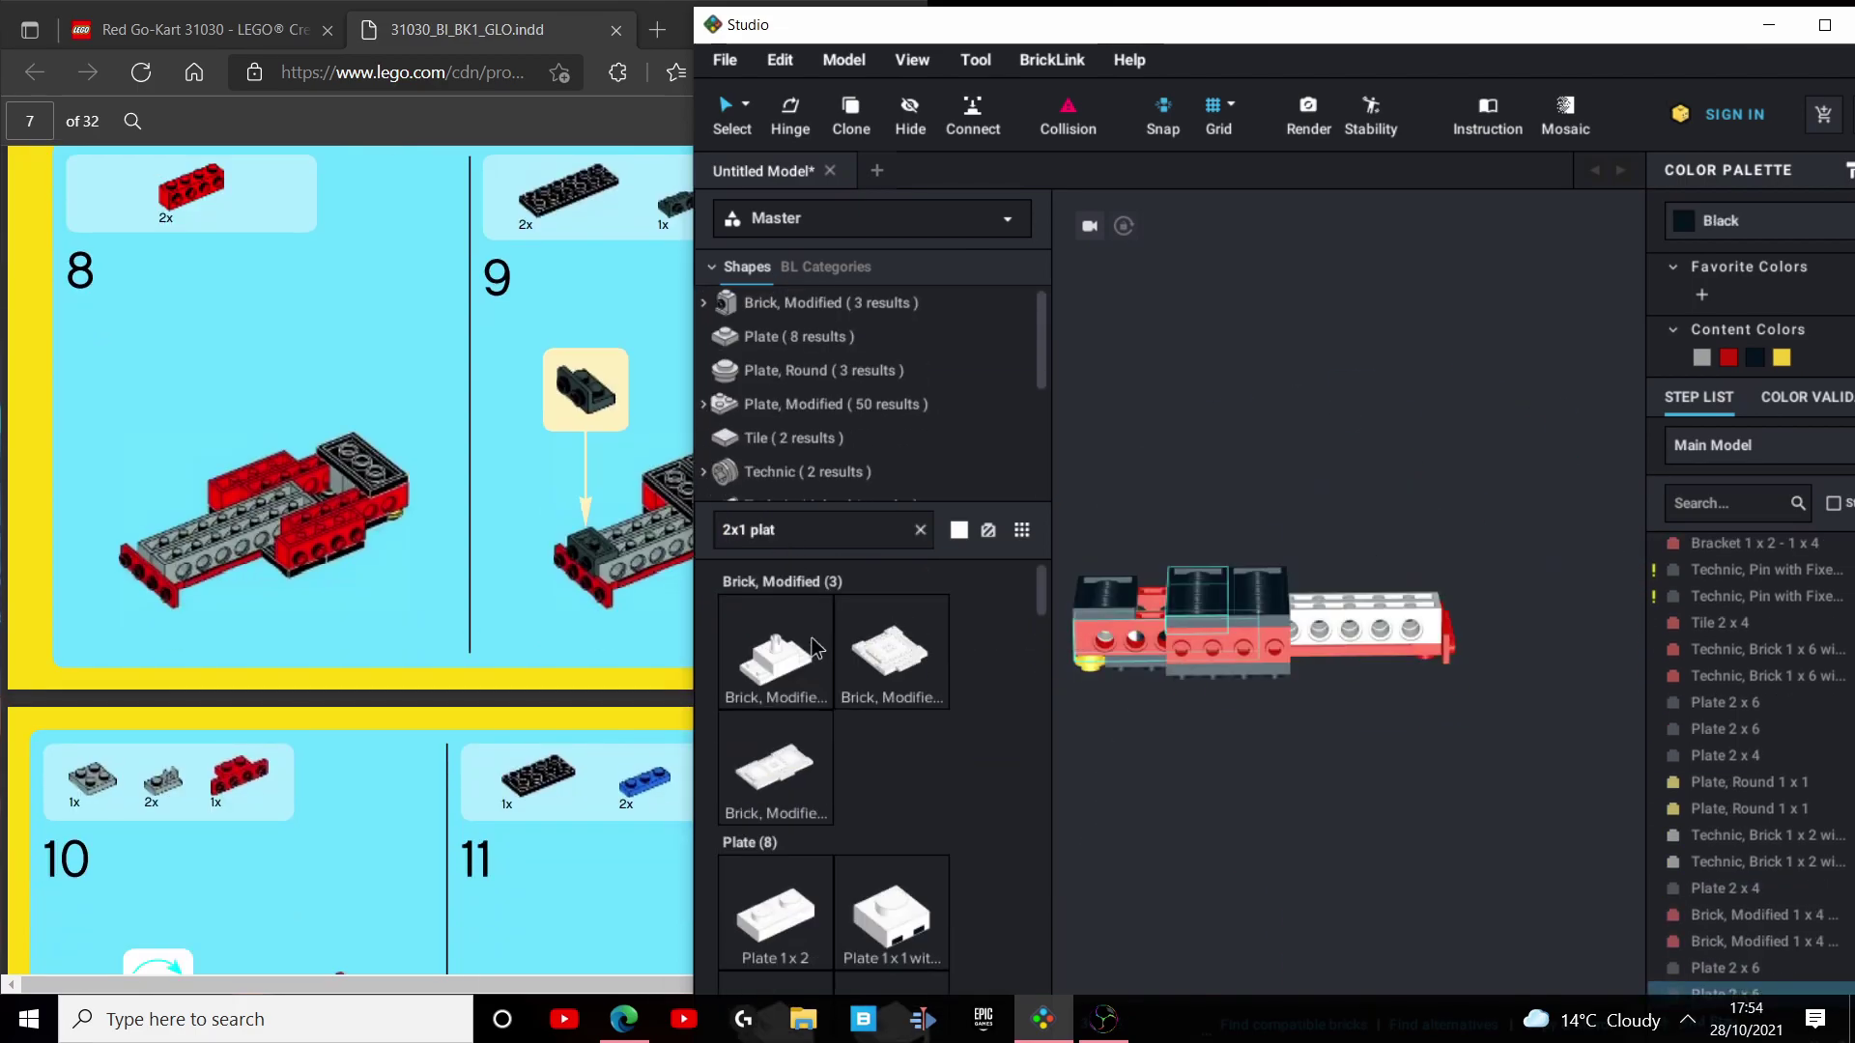
pyautogui.scroll(-3, 814, 648)
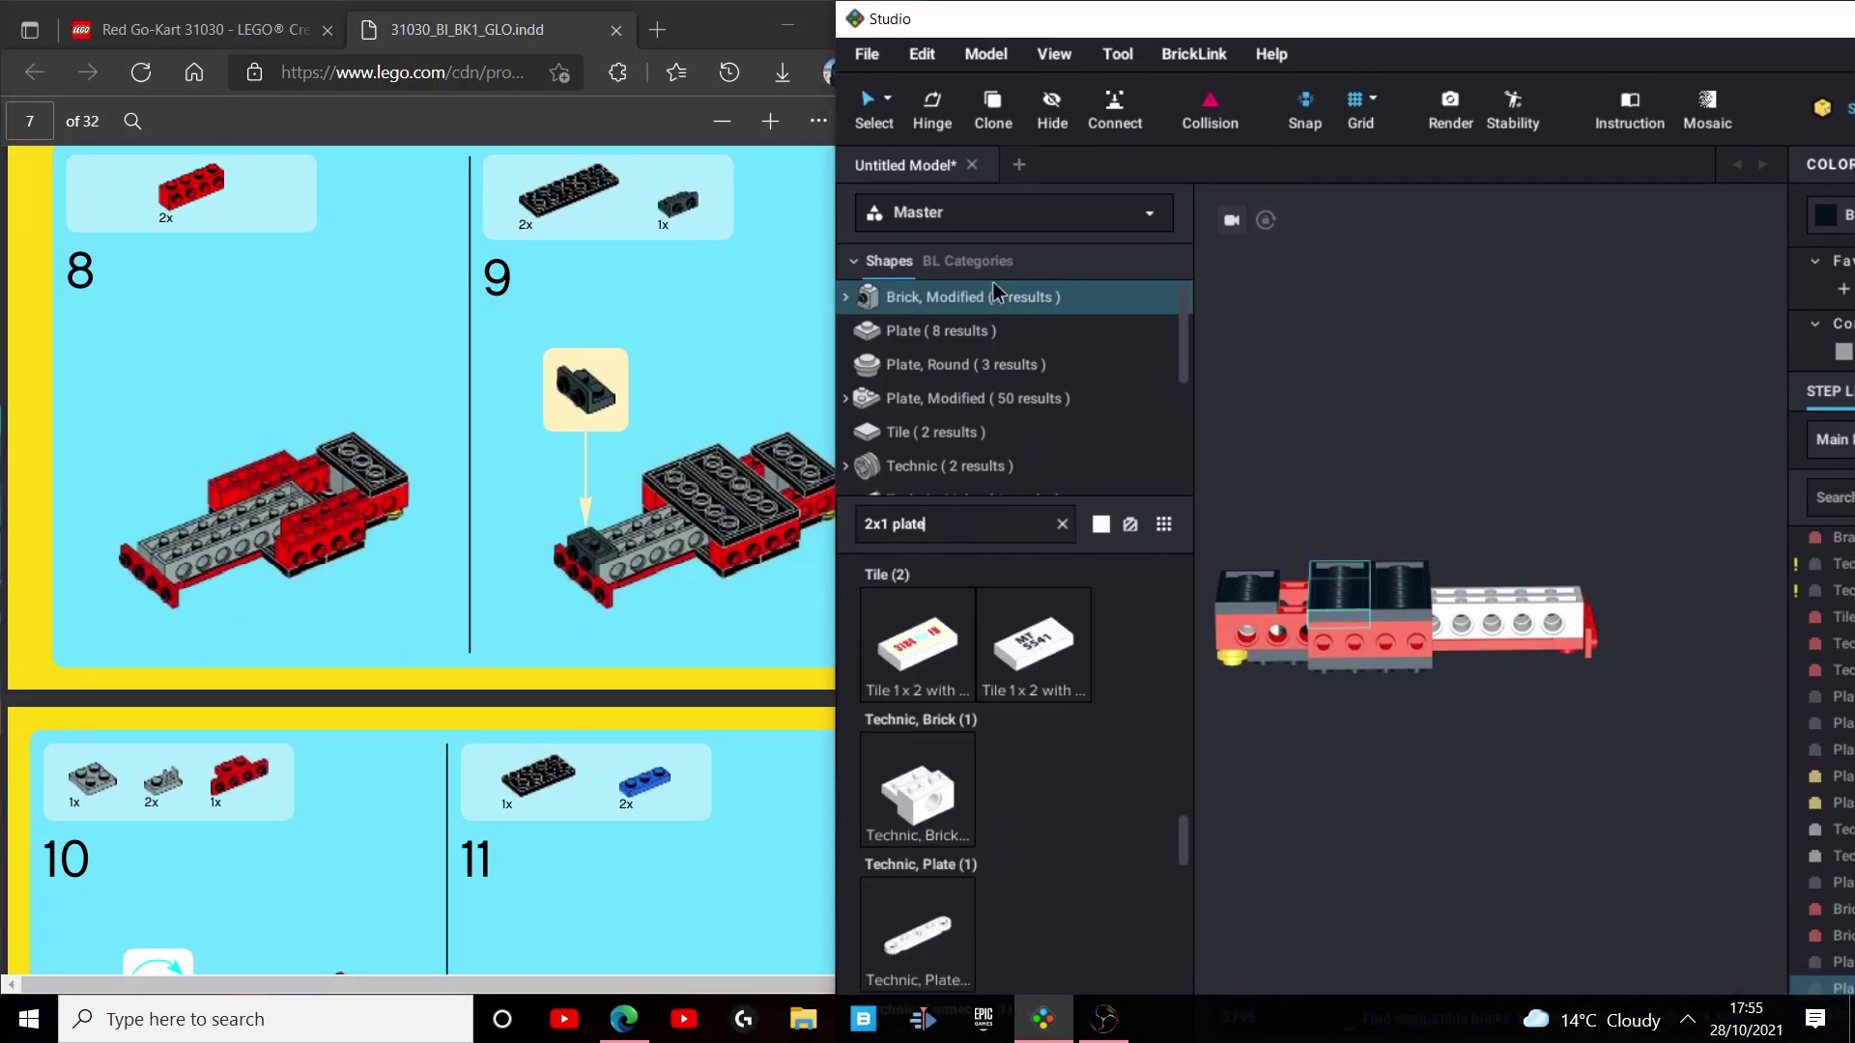
pyautogui.scroll(3, 976, 773)
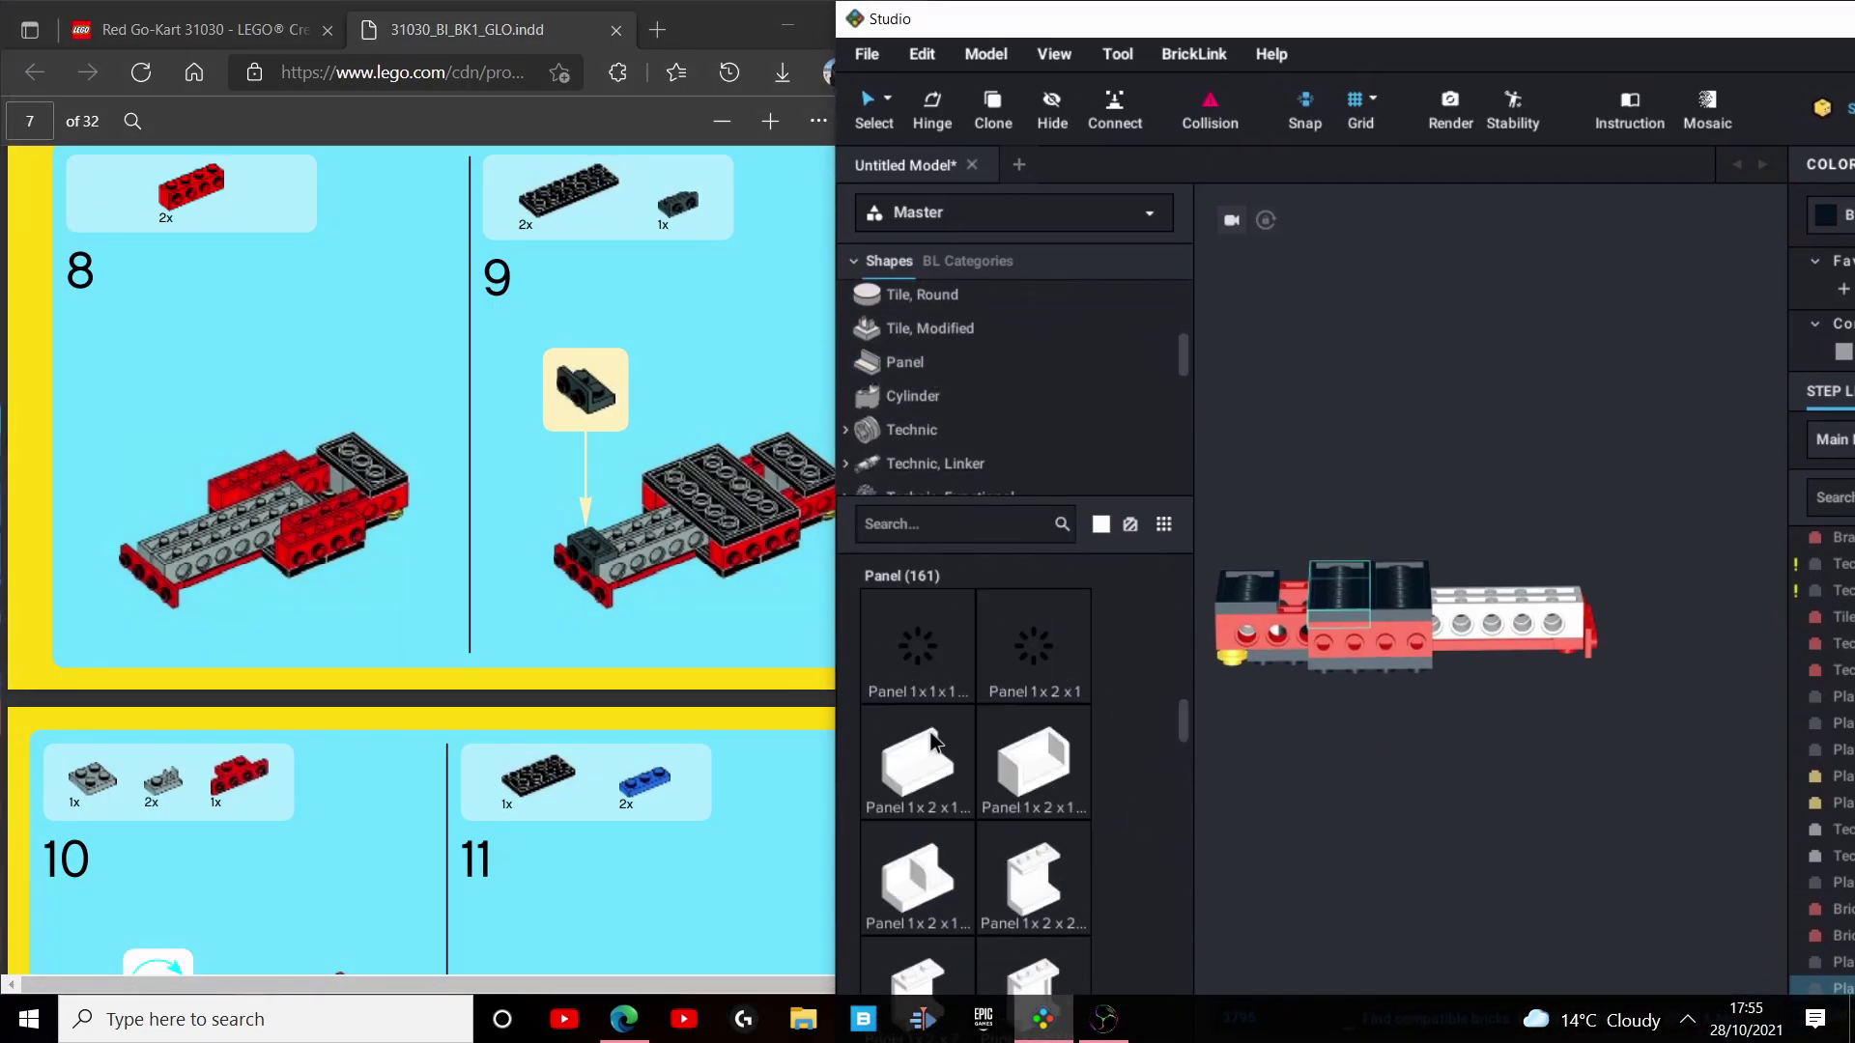
pyautogui.scroll(-3, 928, 379)
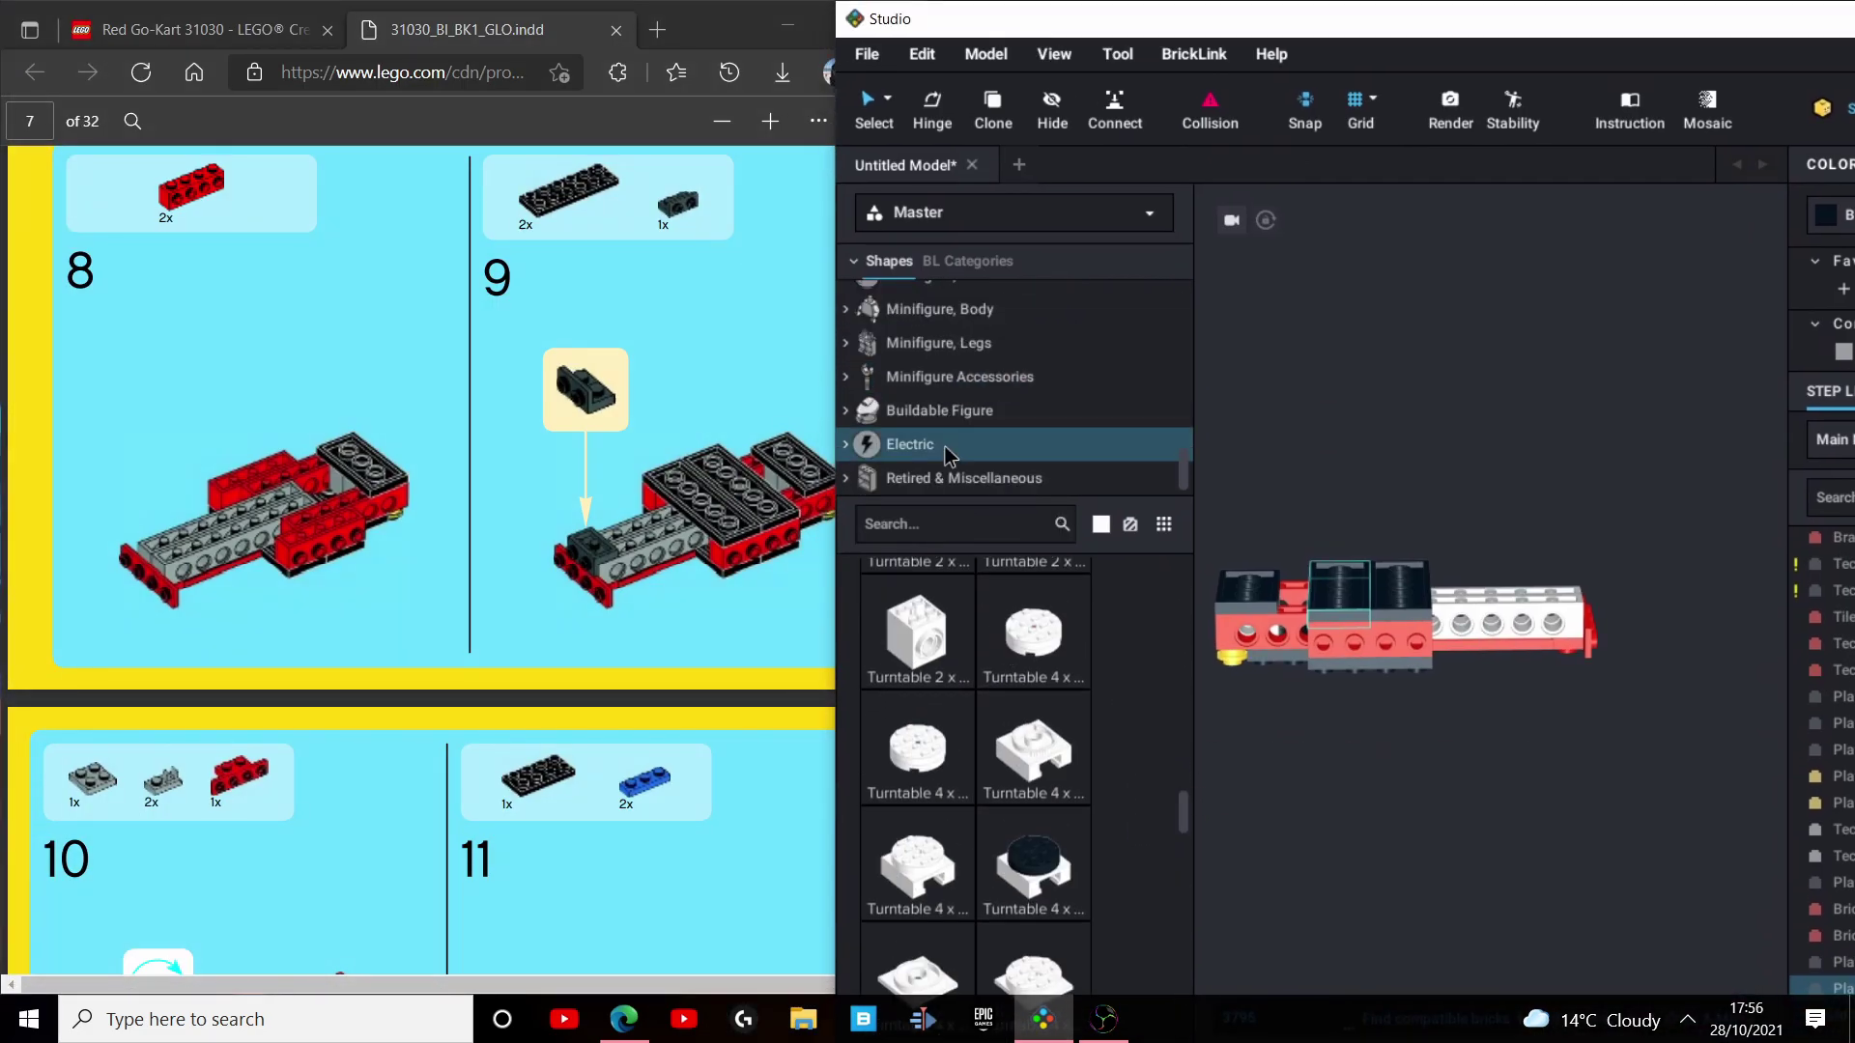
pyautogui.click(952, 397)
pyautogui.scroll(3, 1013, 591)
pyautogui.scroll(-10, 976, 676)
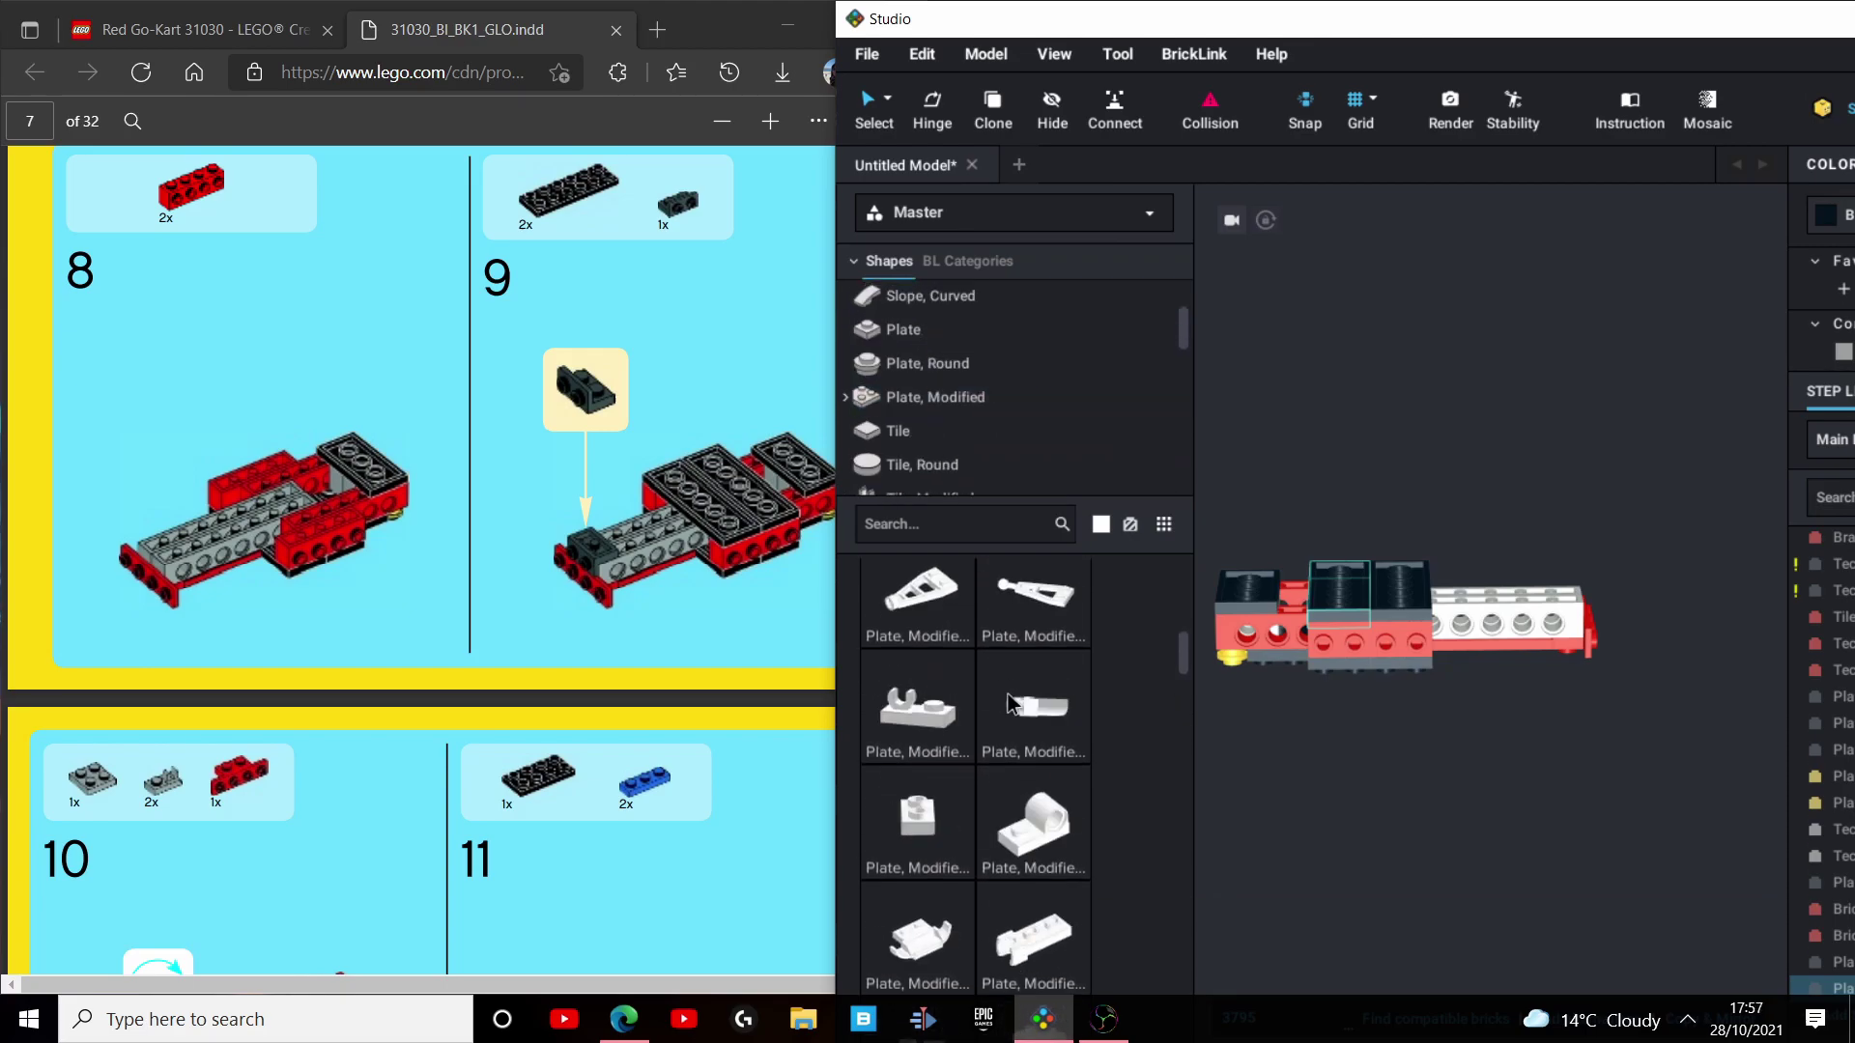
pyautogui.moveTo(952, 698); pyautogui.dragTo(1495, 695)
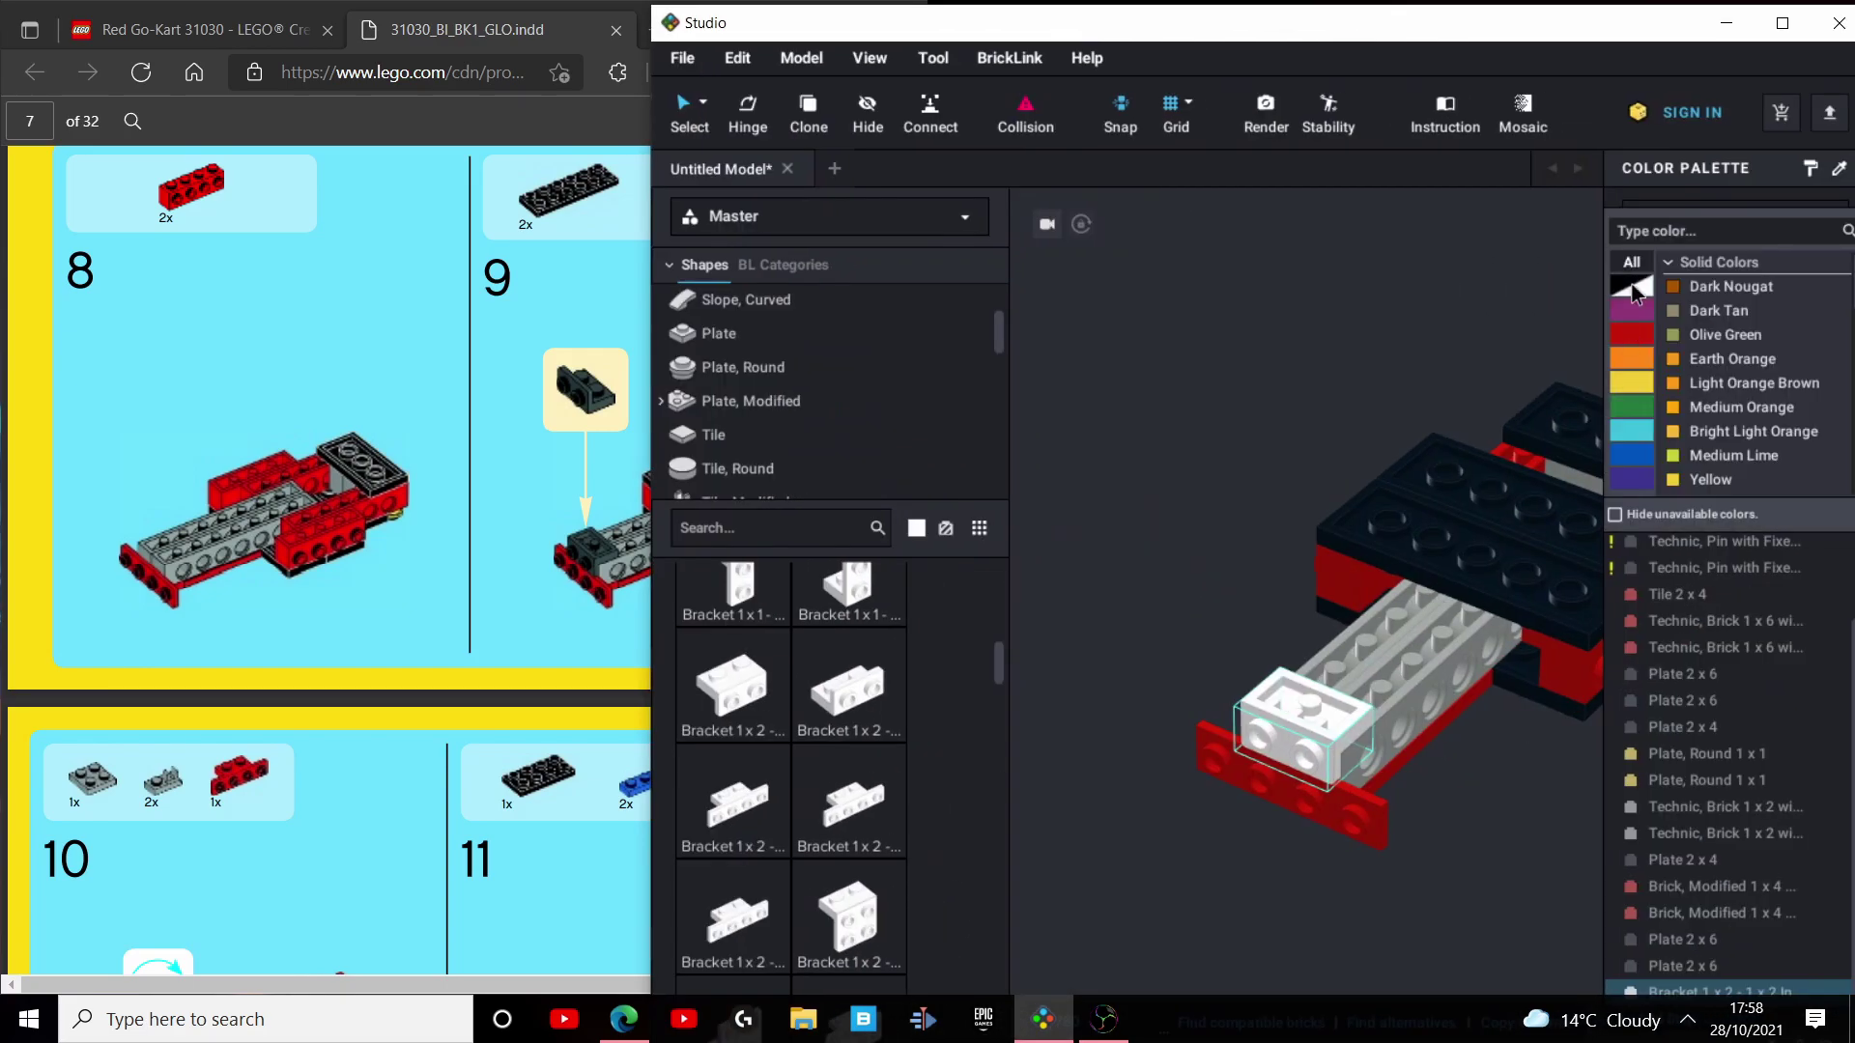
pyautogui.click(1632, 288)
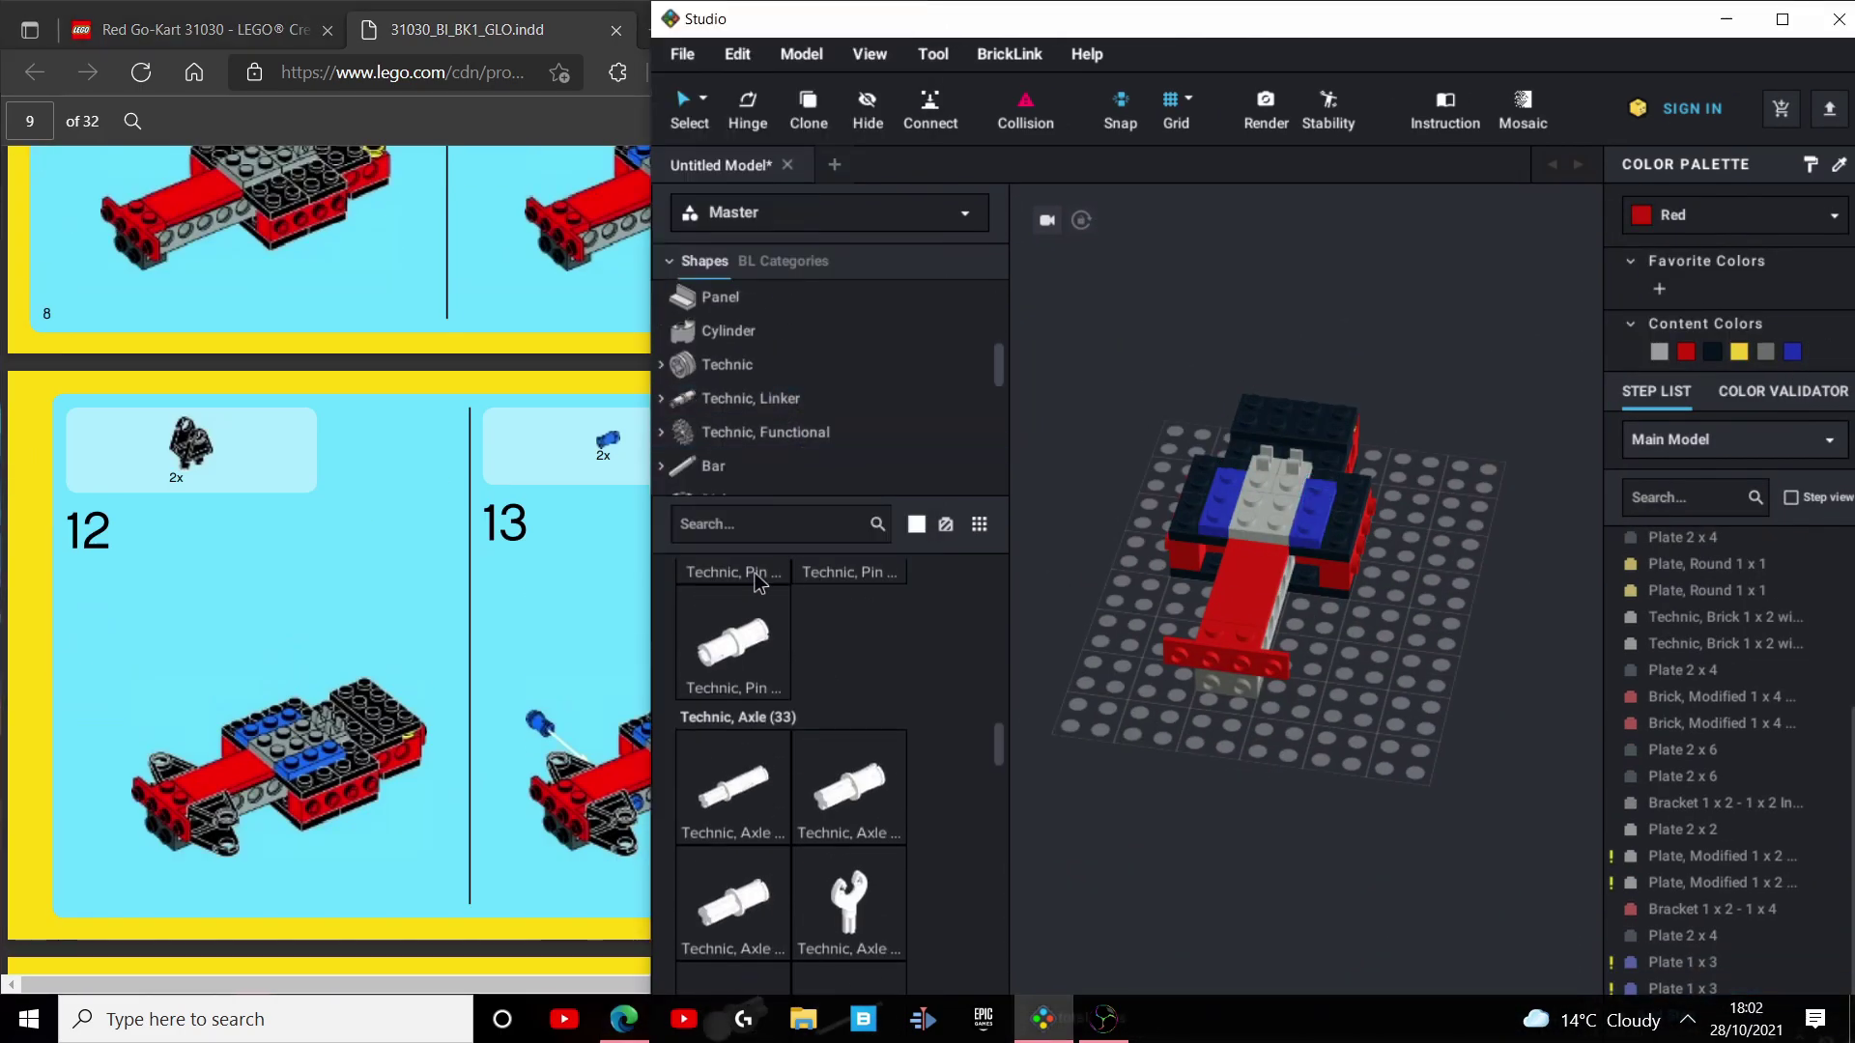
# Scroll the Technic parts palette to find the axles and pins for steps 14–15.
pyautogui.scroll(-10, 848, 745)
pyautogui.scroll(-10, 847, 745)
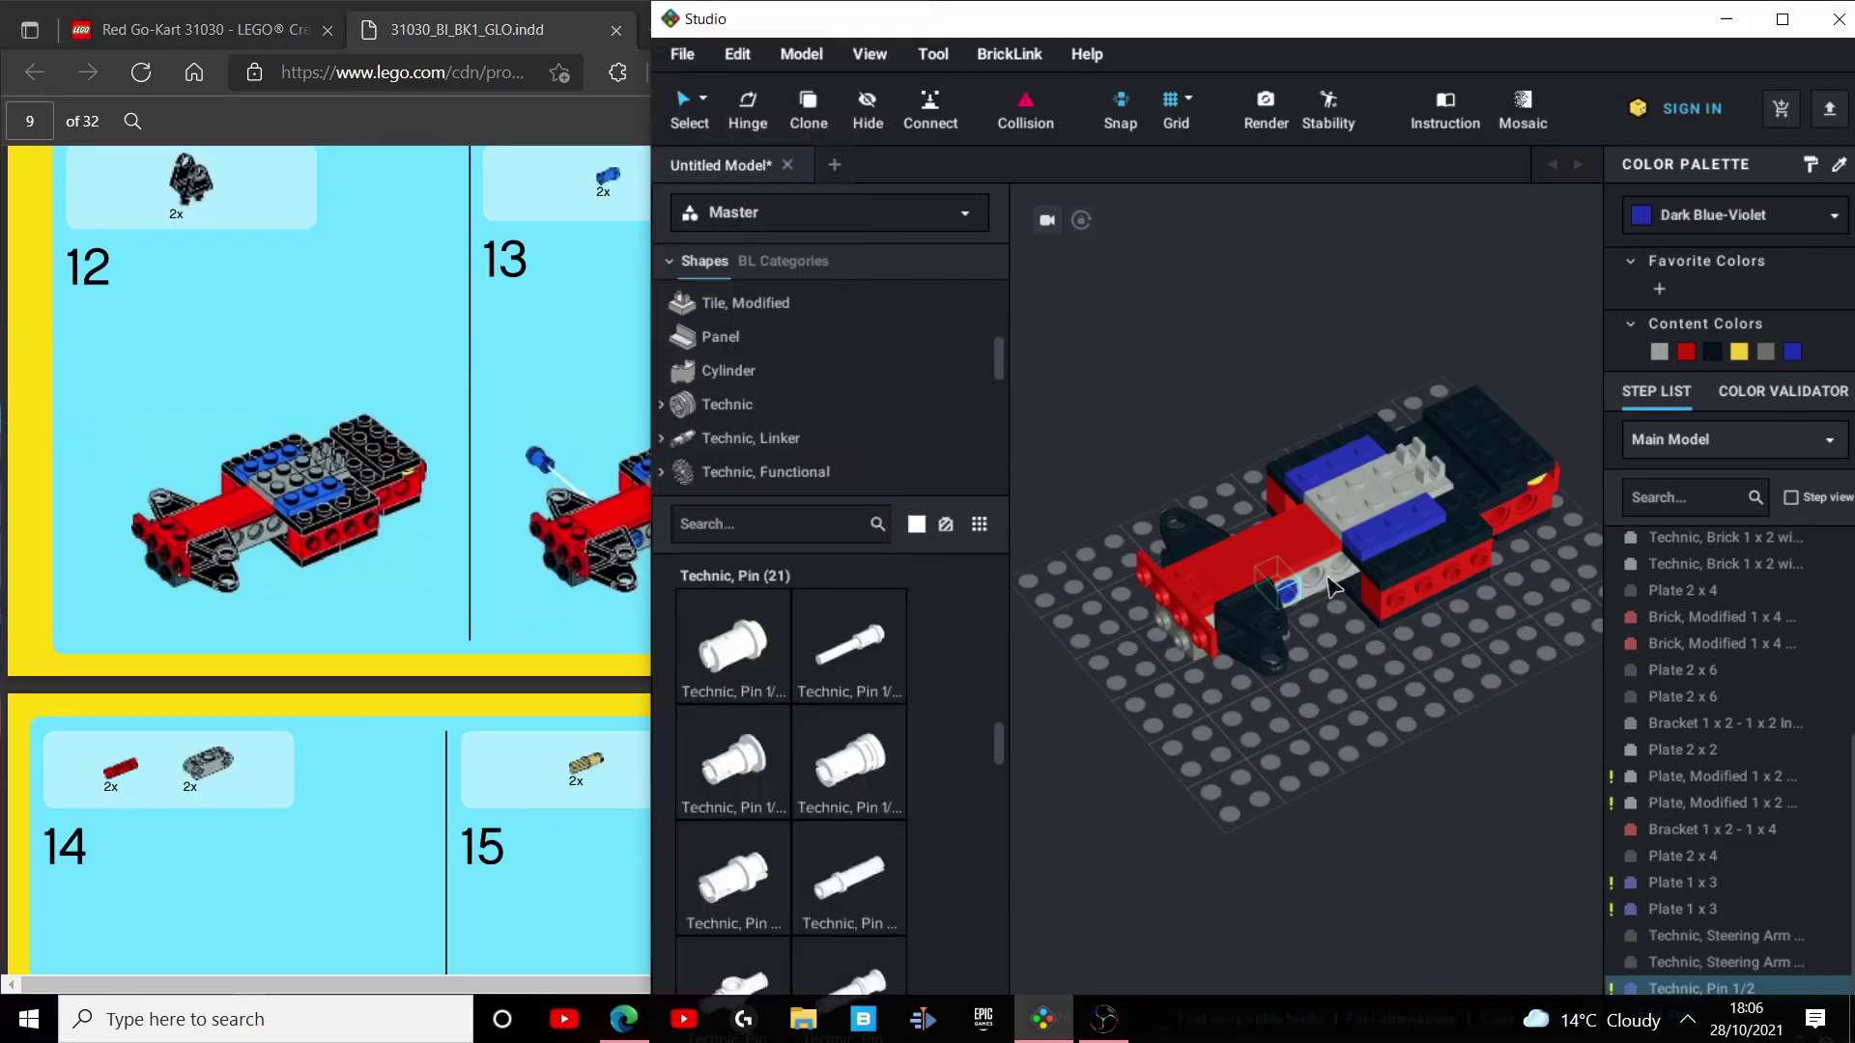
pyautogui.scroll(-1, 865, 686)
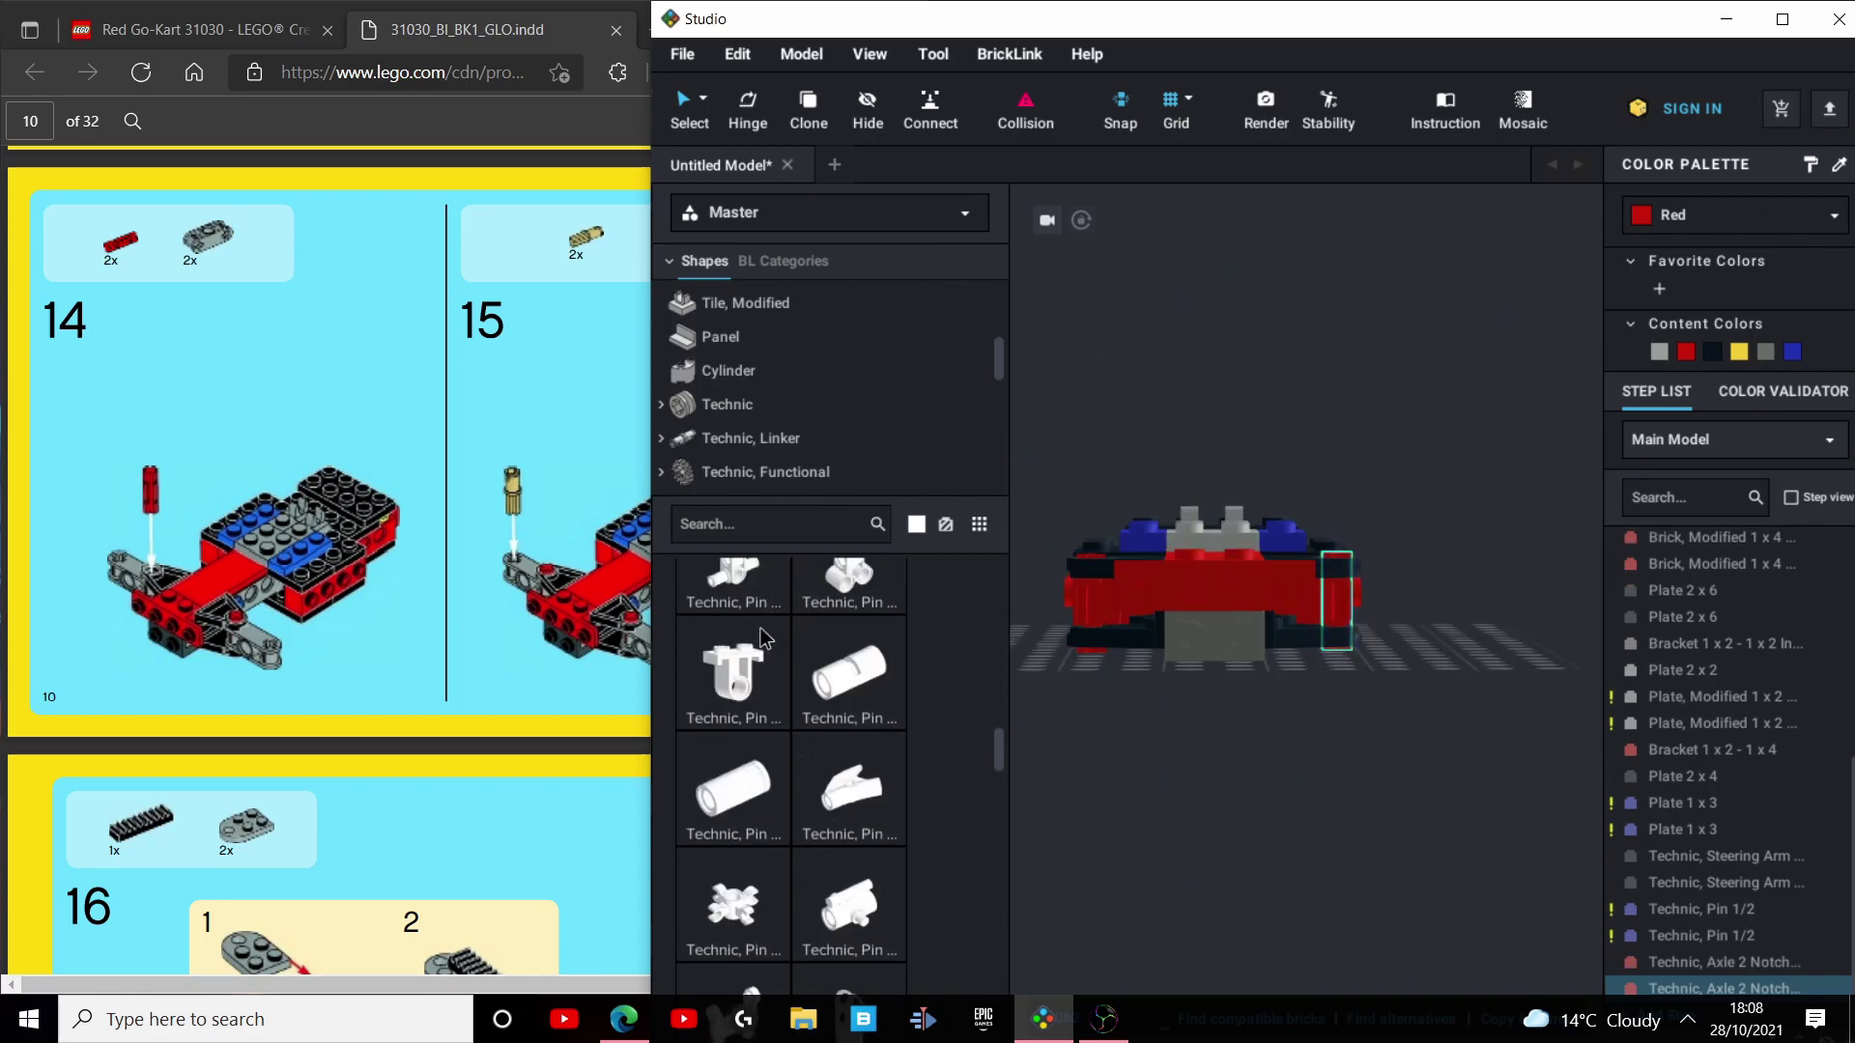
pyautogui.scroll(-15, 763, 638)
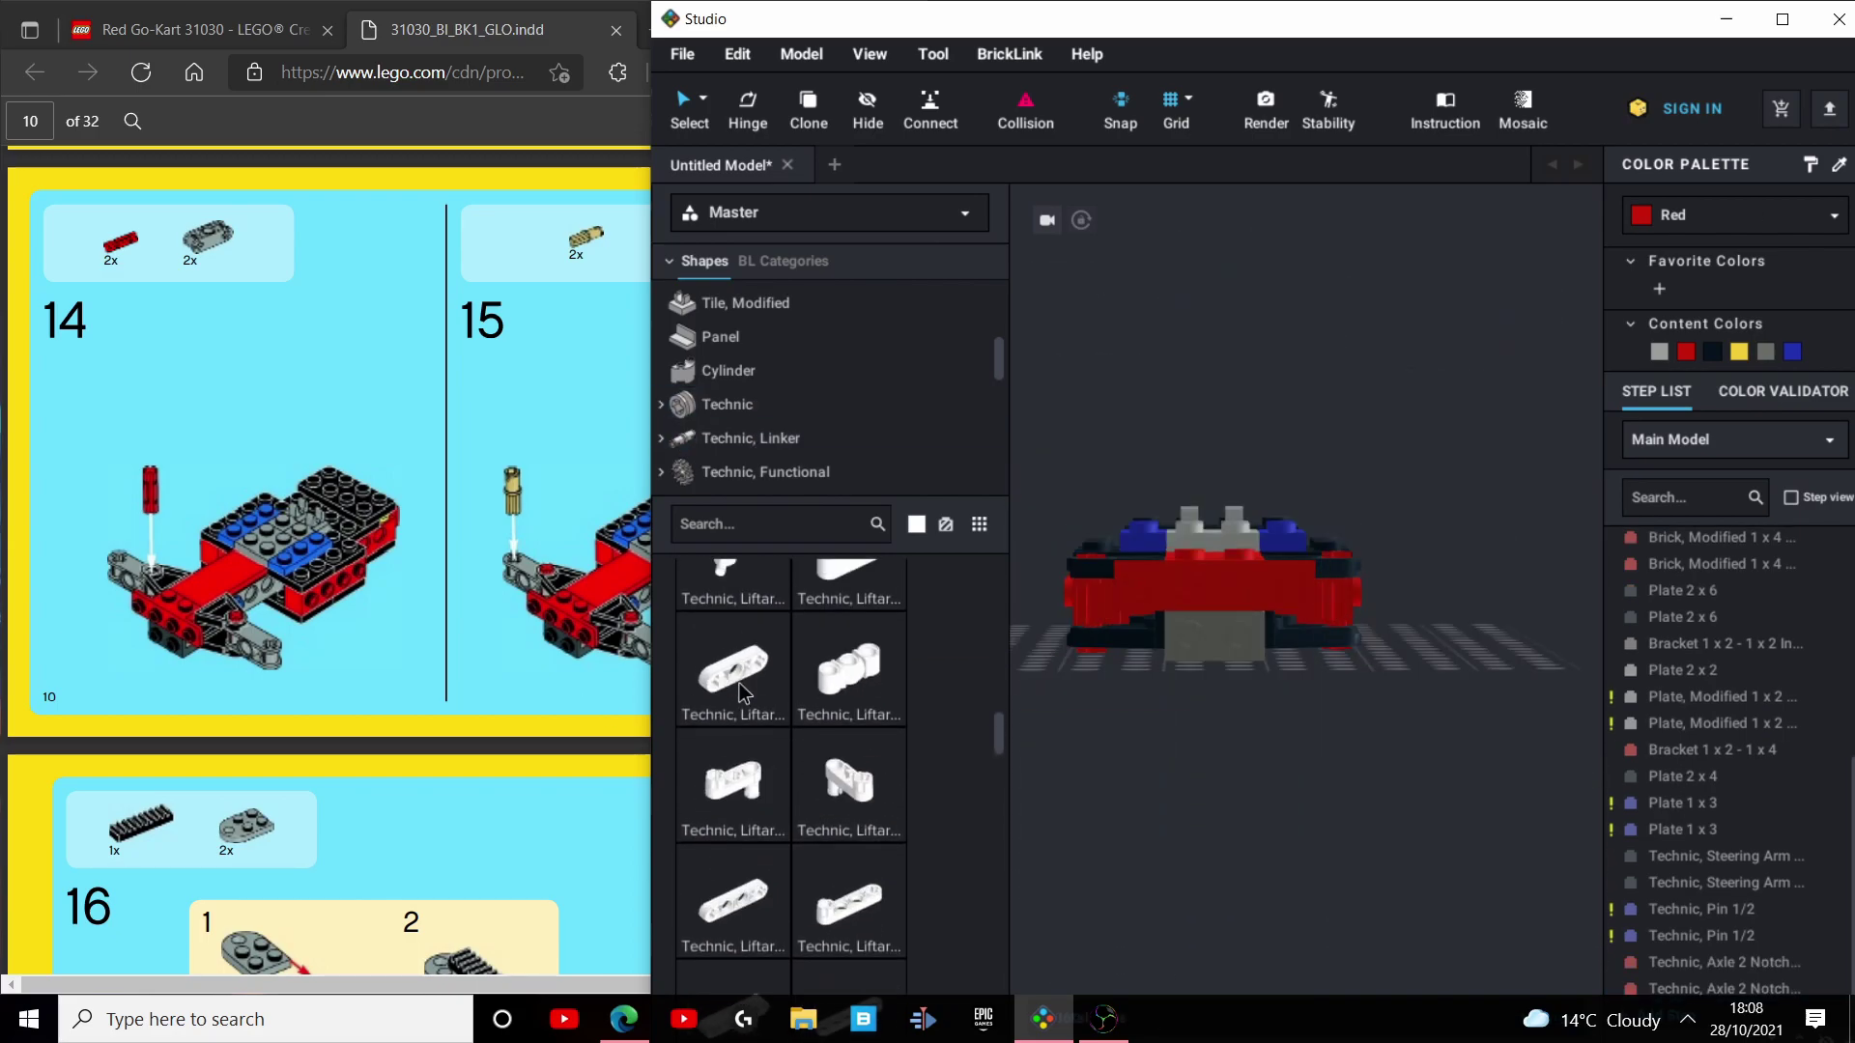
pyautogui.scroll(-10, 744, 691)
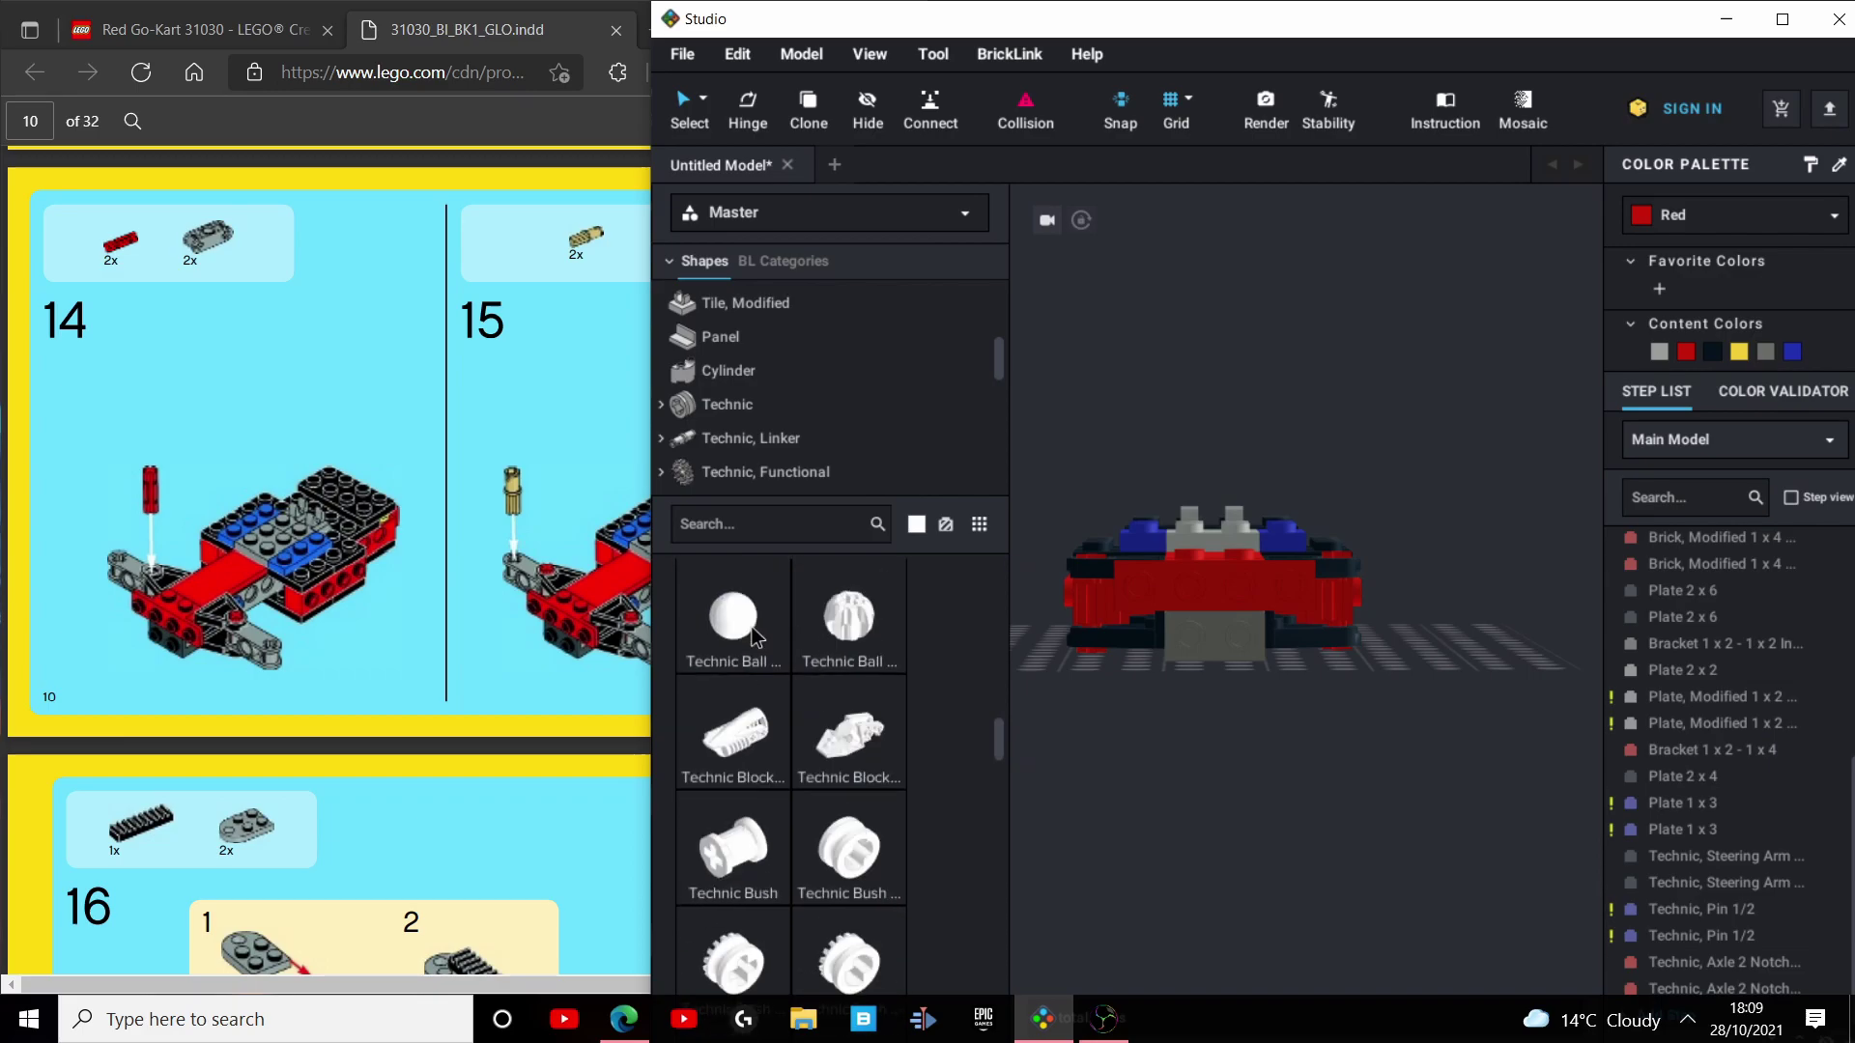
pyautogui.scroll(-10, 753, 637)
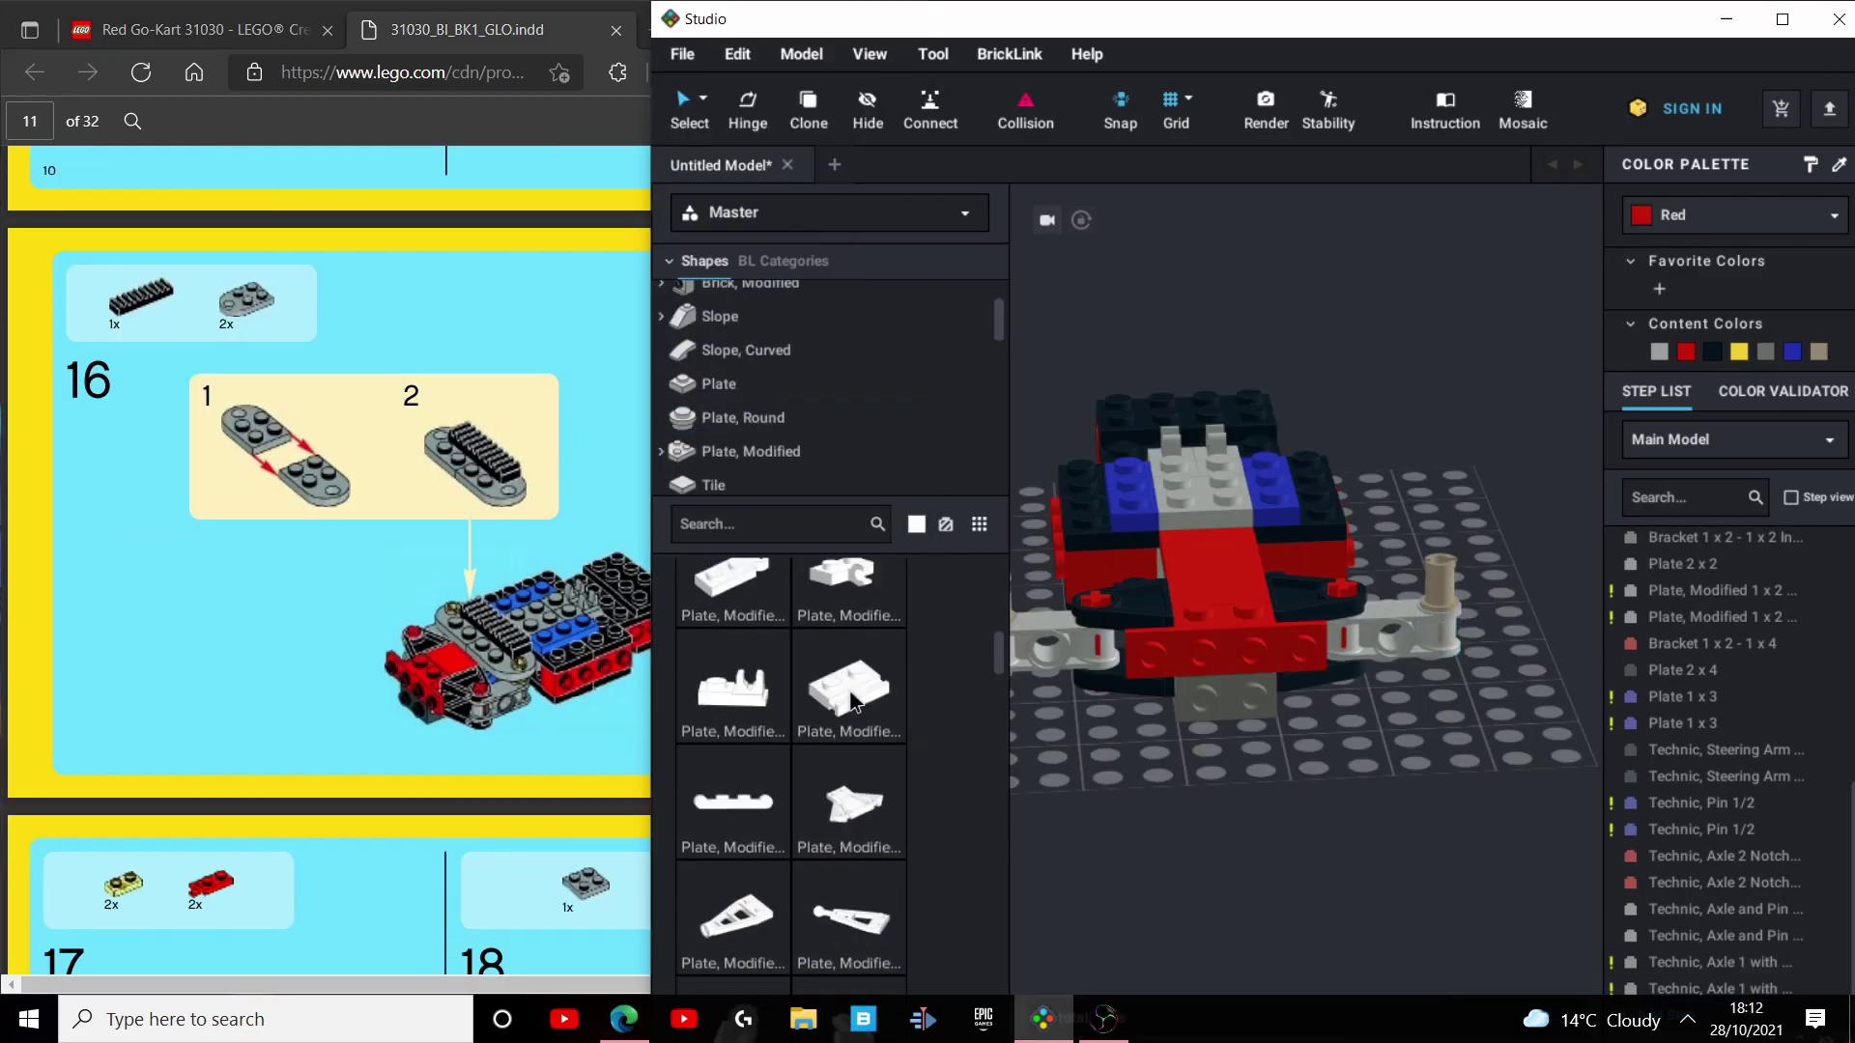
# Drag a white piece from the parts palette onto the kart, continuing the build toward step 28.
pyautogui.scroll(-3, 850, 701)
pyautogui.moveTo(850, 701); pyautogui.dragTo(1159, 657)
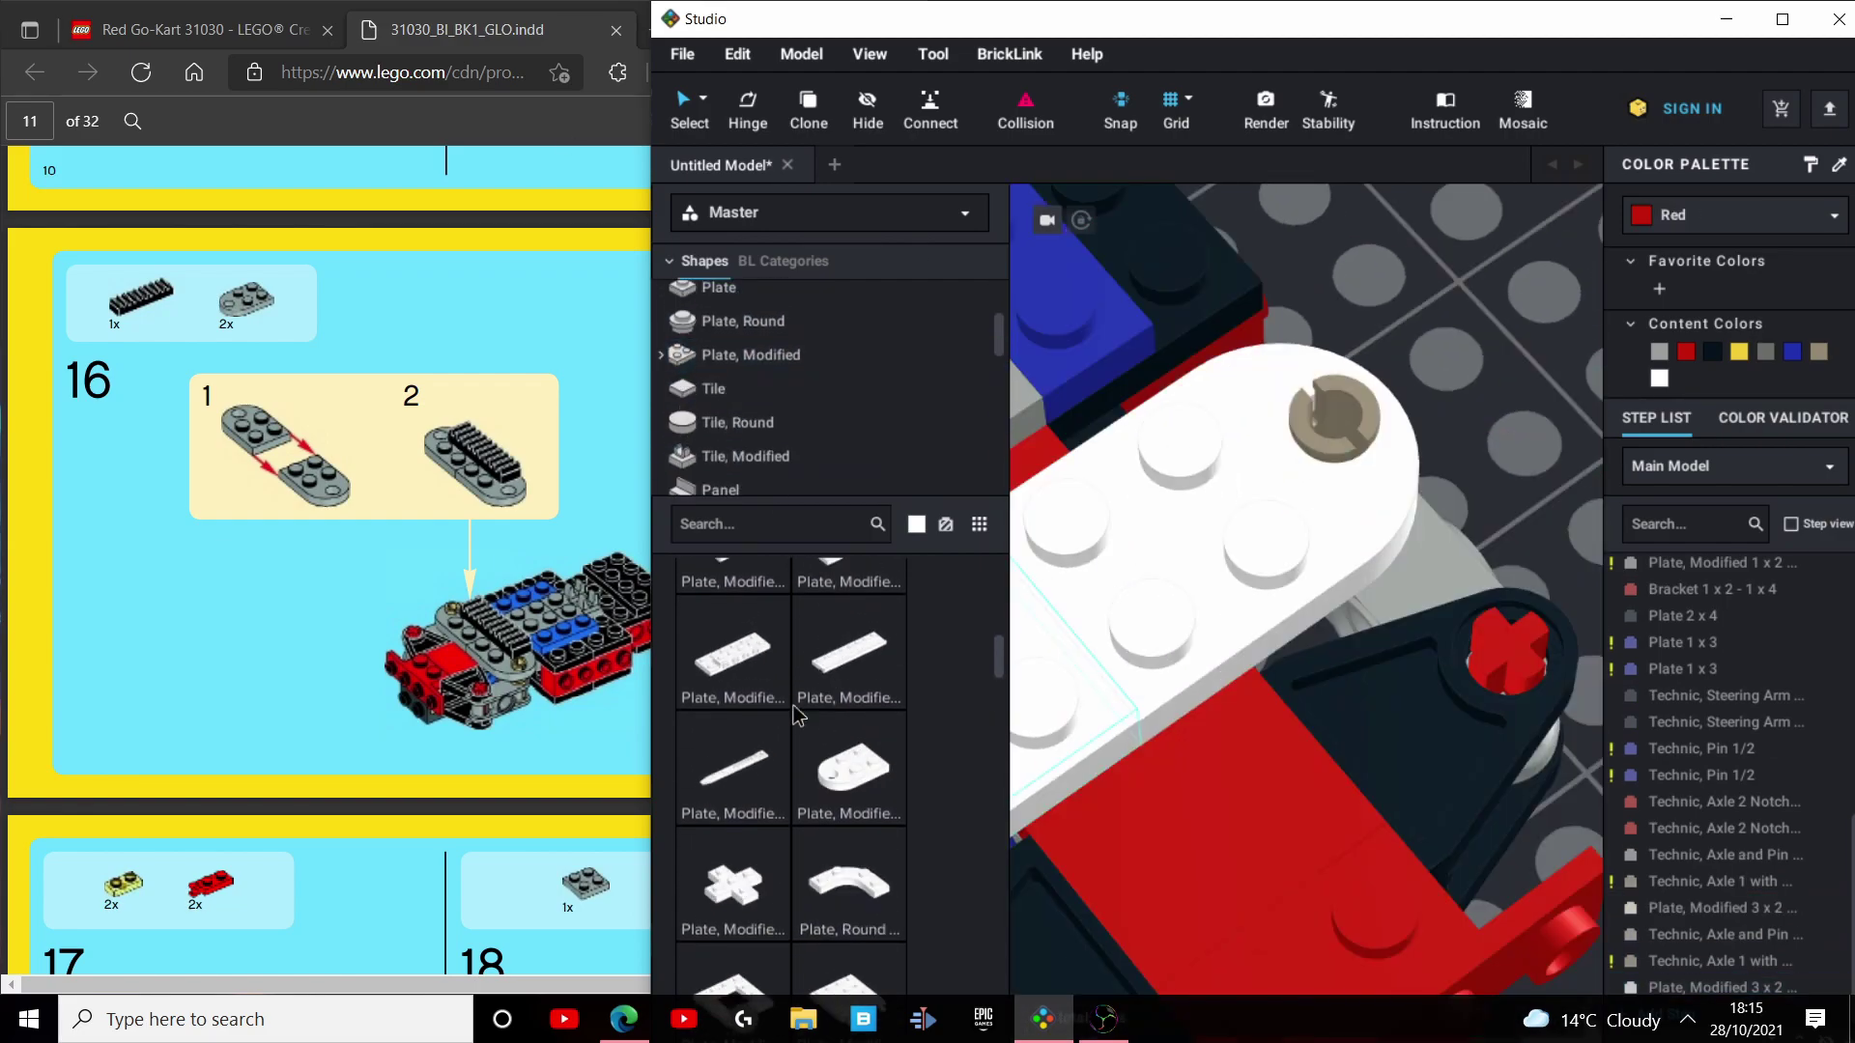
pyautogui.scroll(-10, 723, 710)
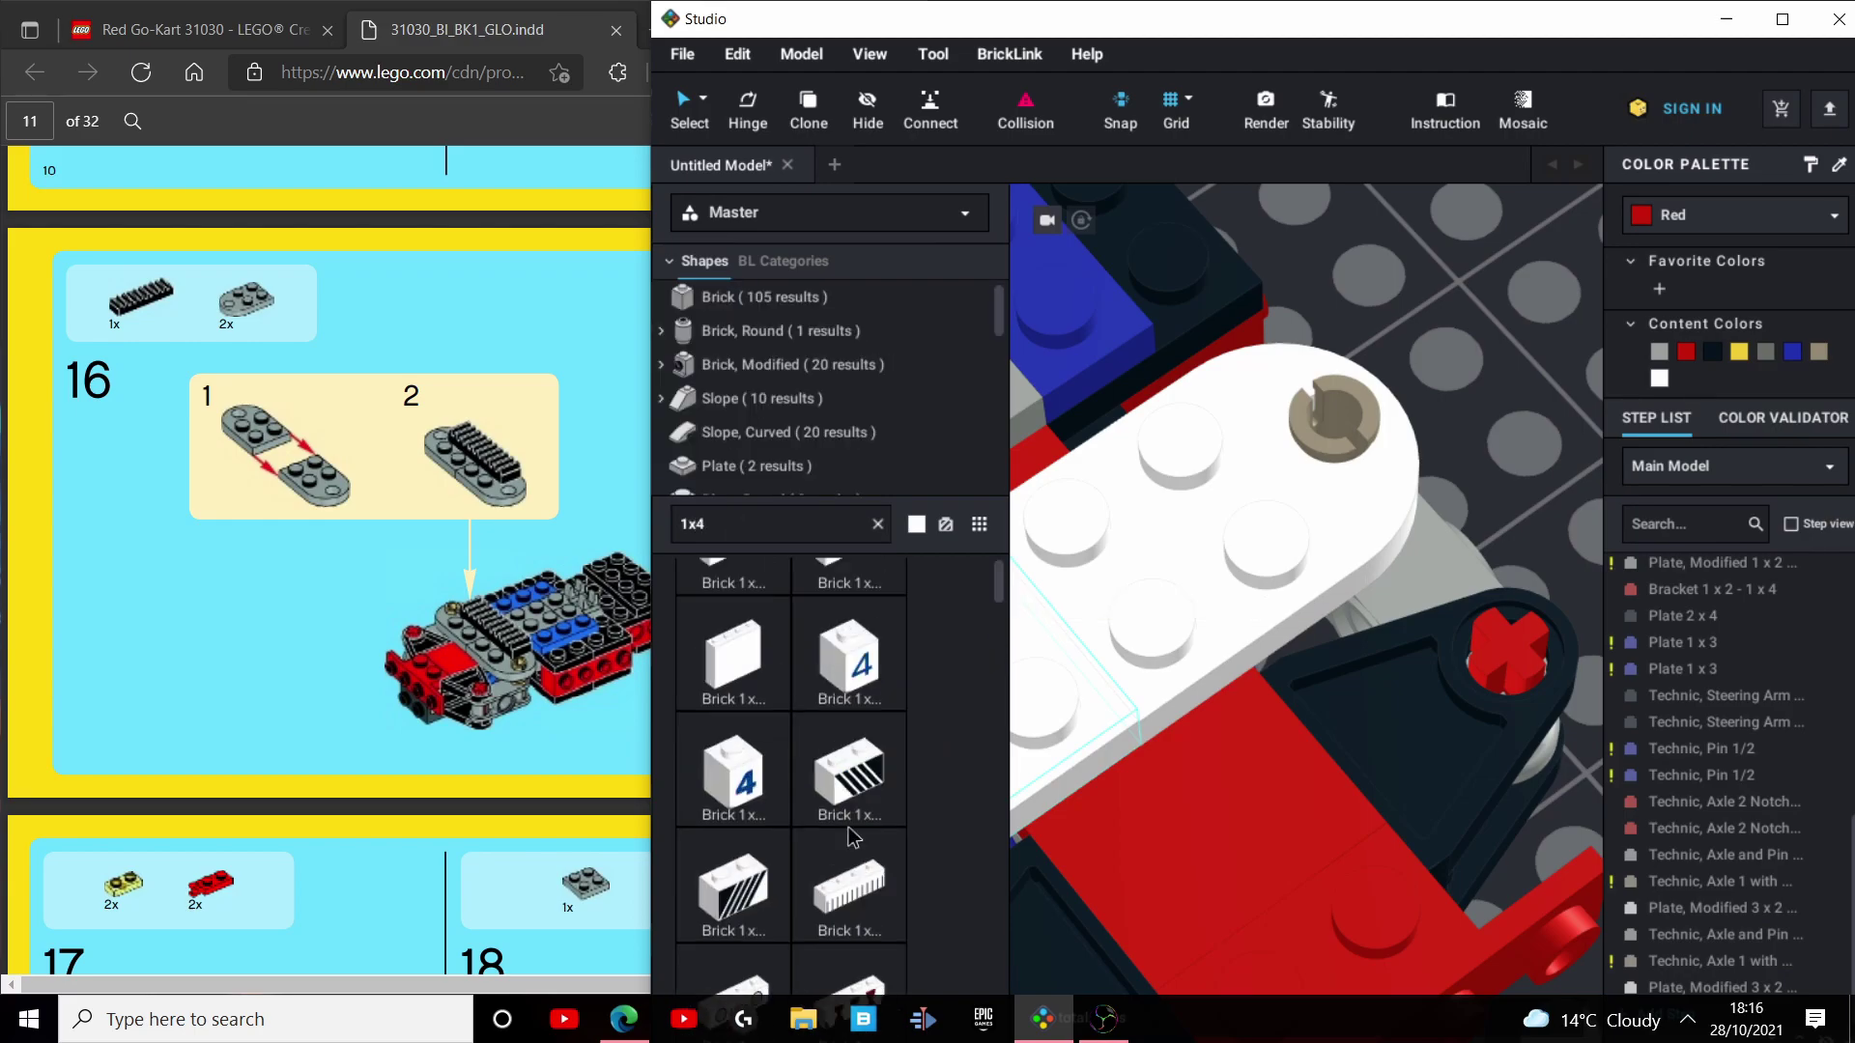
pyautogui.scroll(-10, 790, 773)
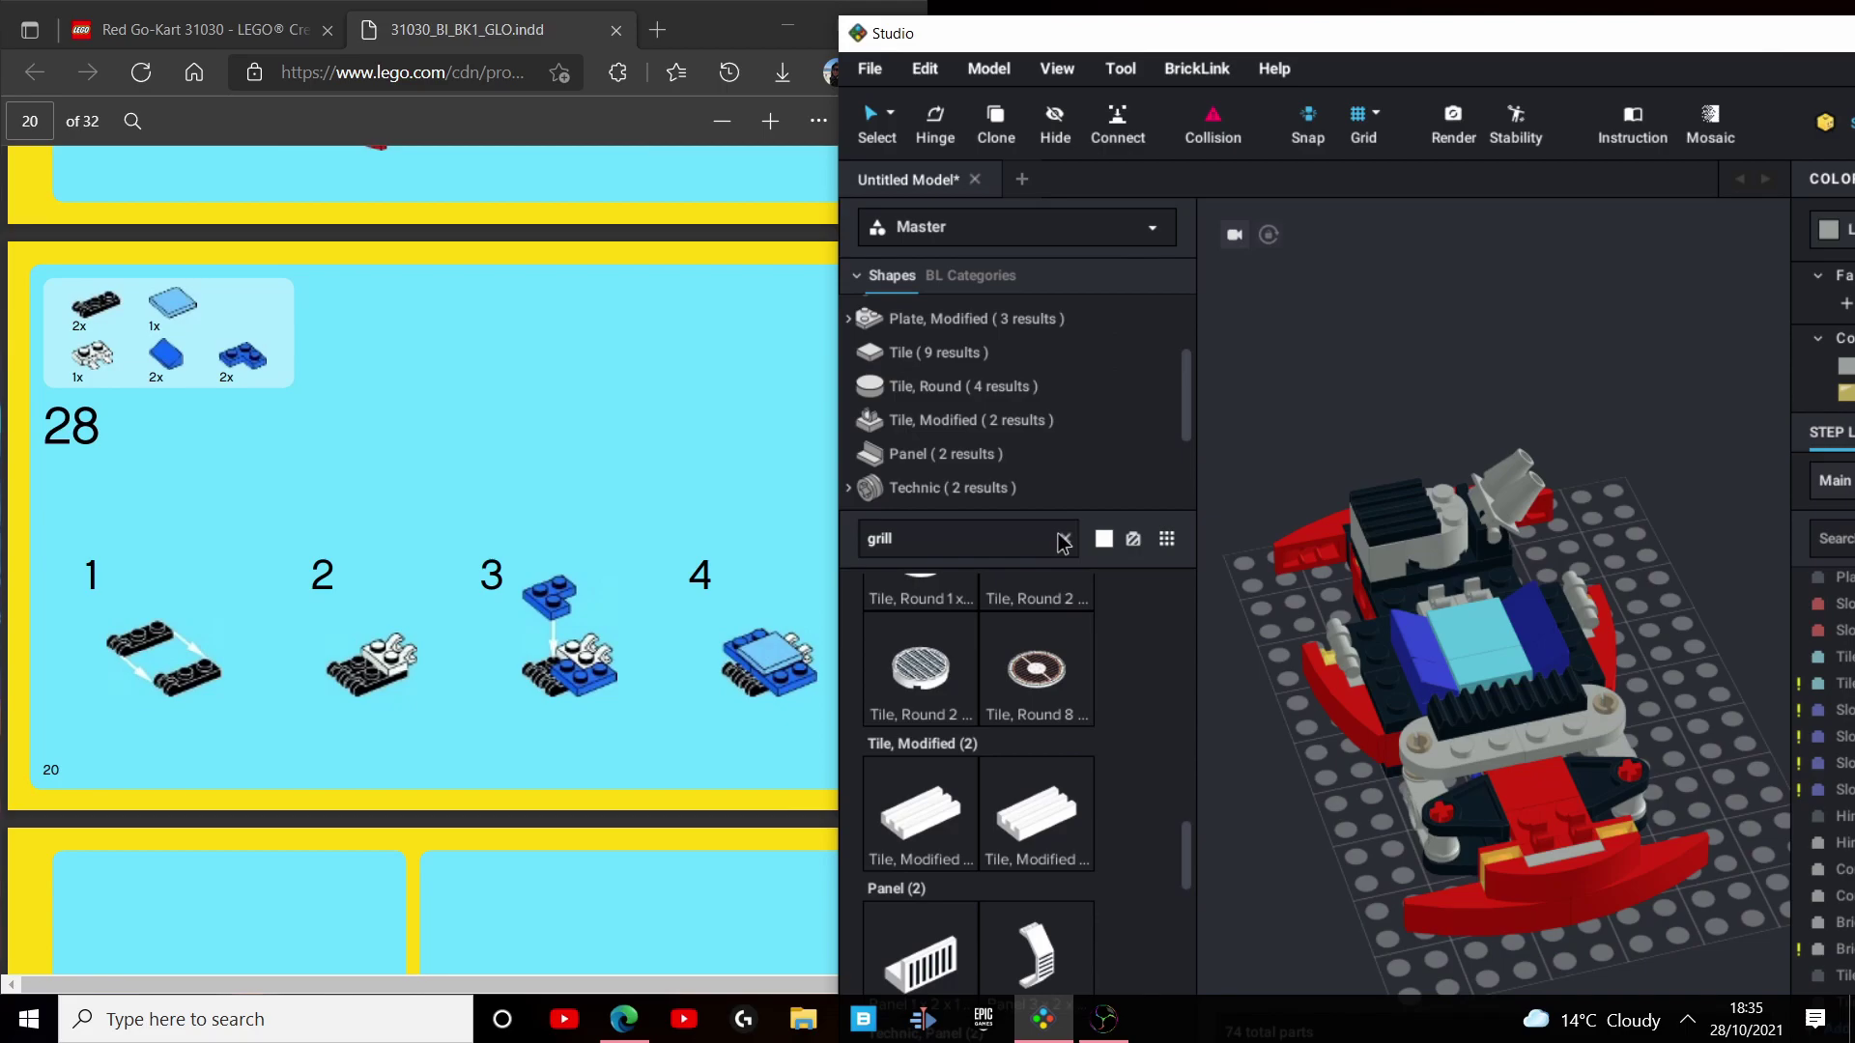
# Replace the grill search with a plates search and filter the palette to Plate, Modified parts.
pyautogui.click(1063, 538)
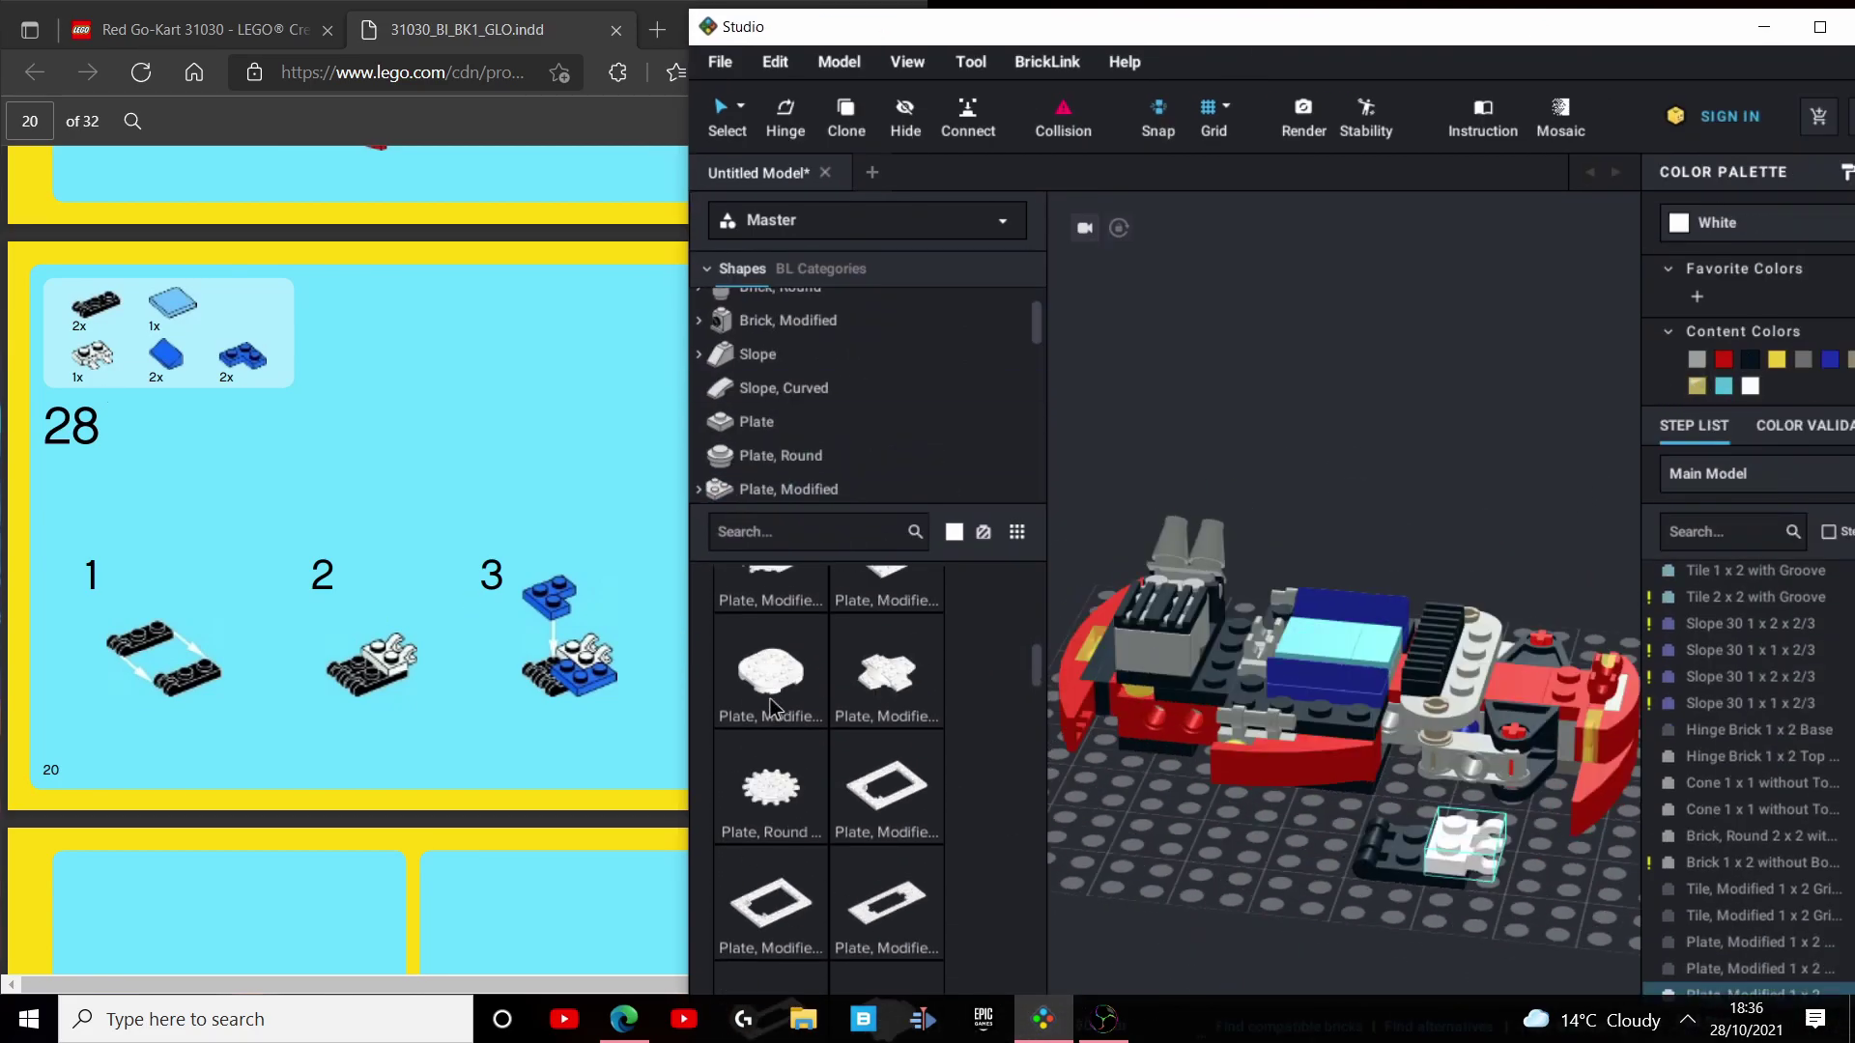
pyautogui.click(849, 534)
pyautogui.write('plate')
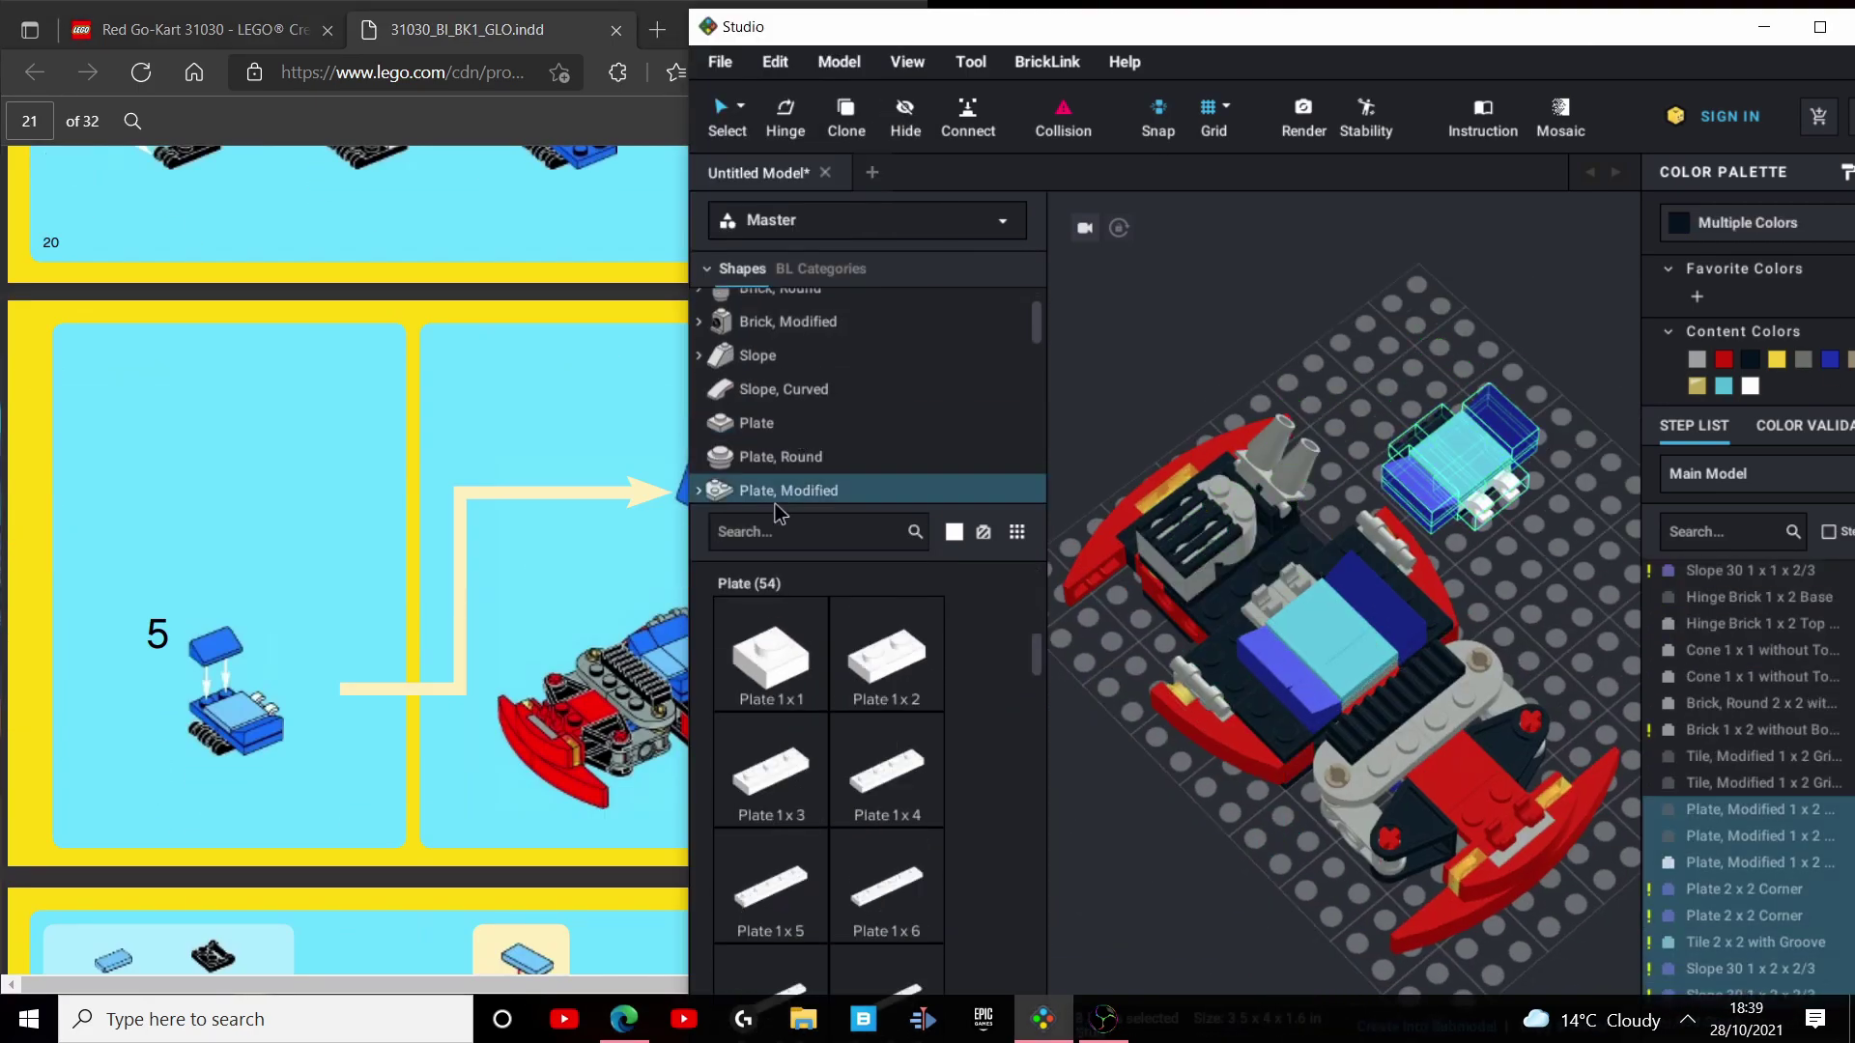
pyautogui.click(776, 500)
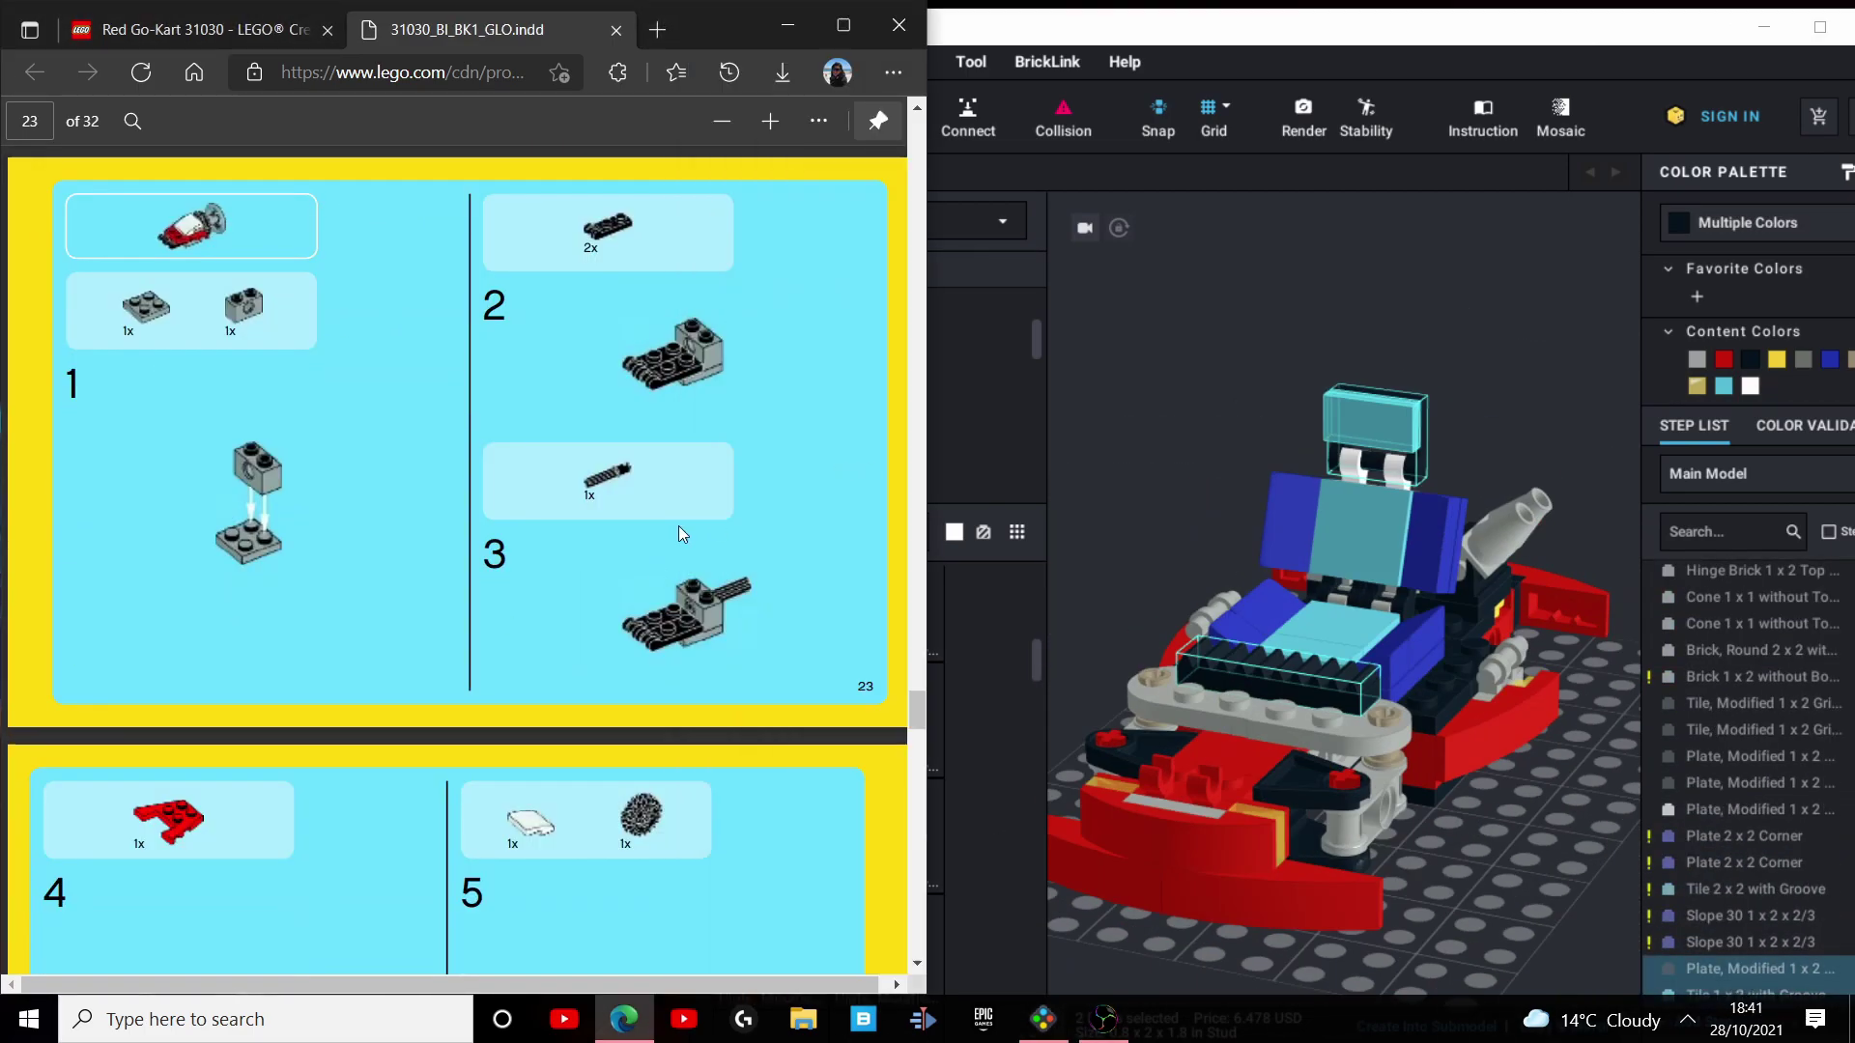
pyautogui.scroll(-5, 570, 660)
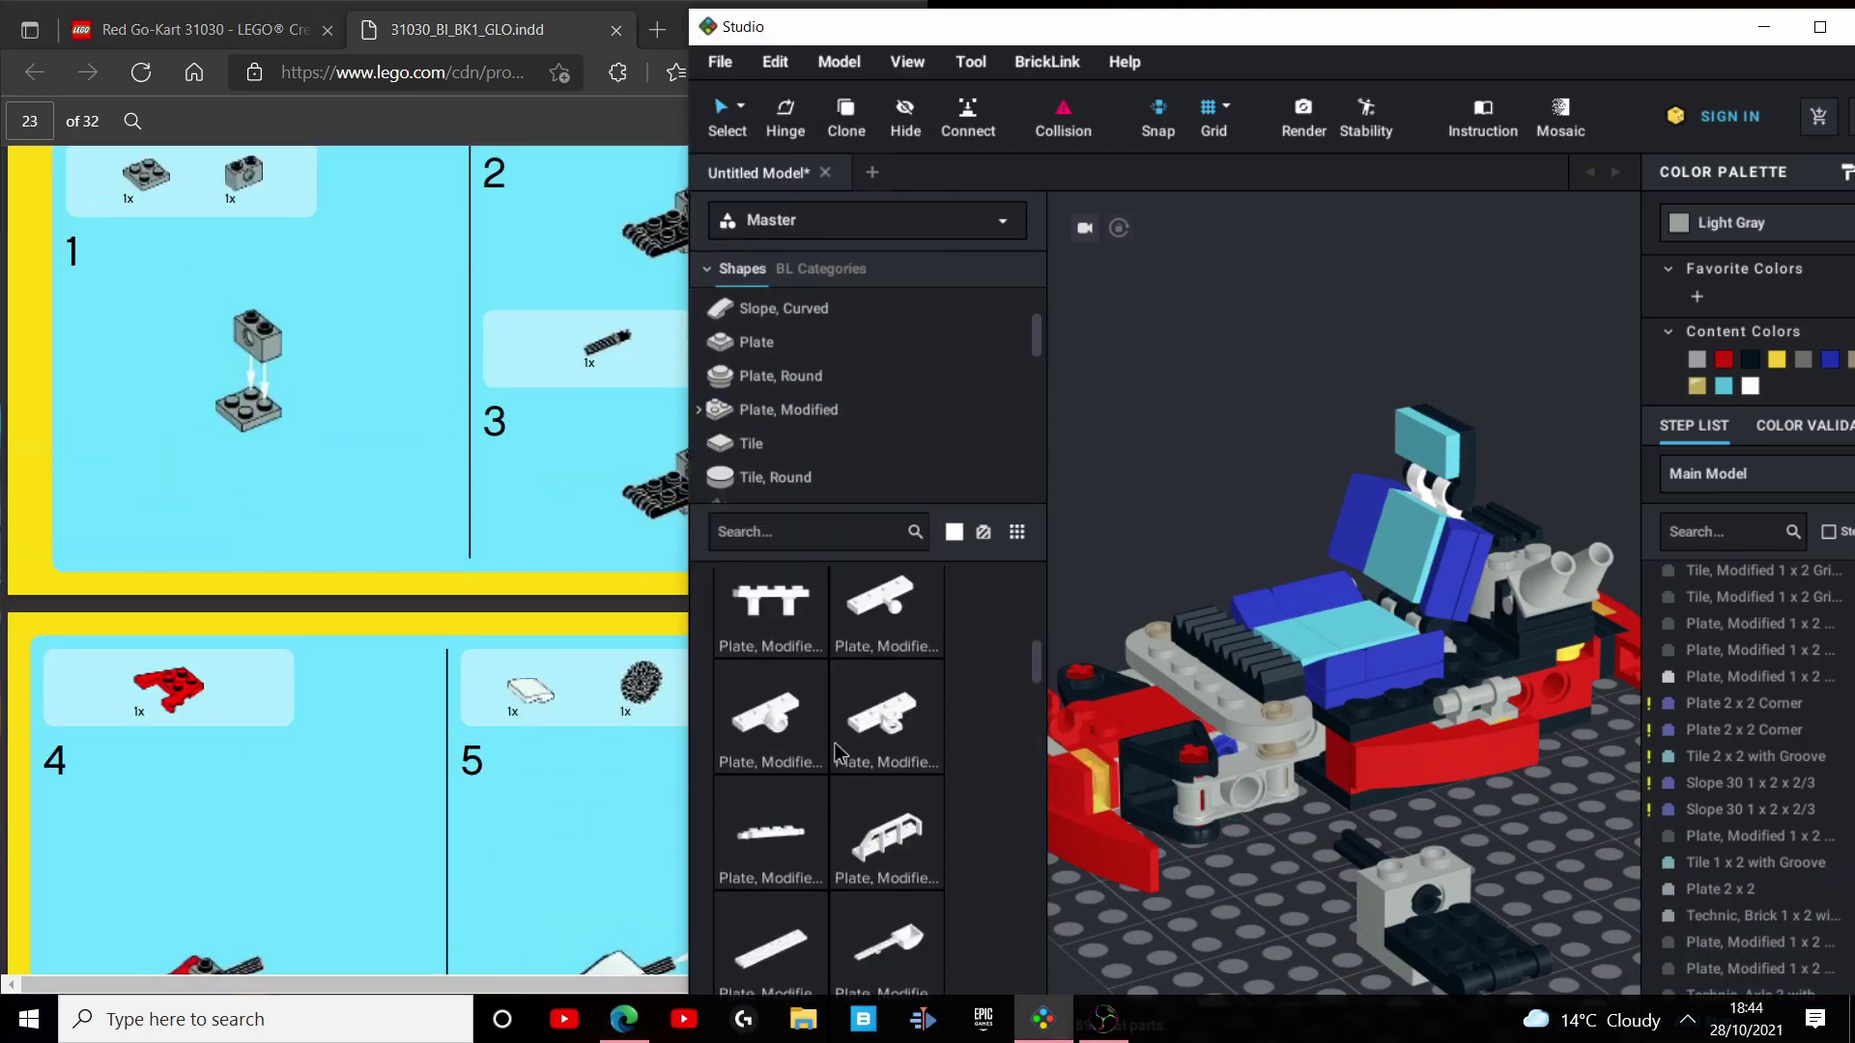
pyautogui.scroll(1, 809, 749)
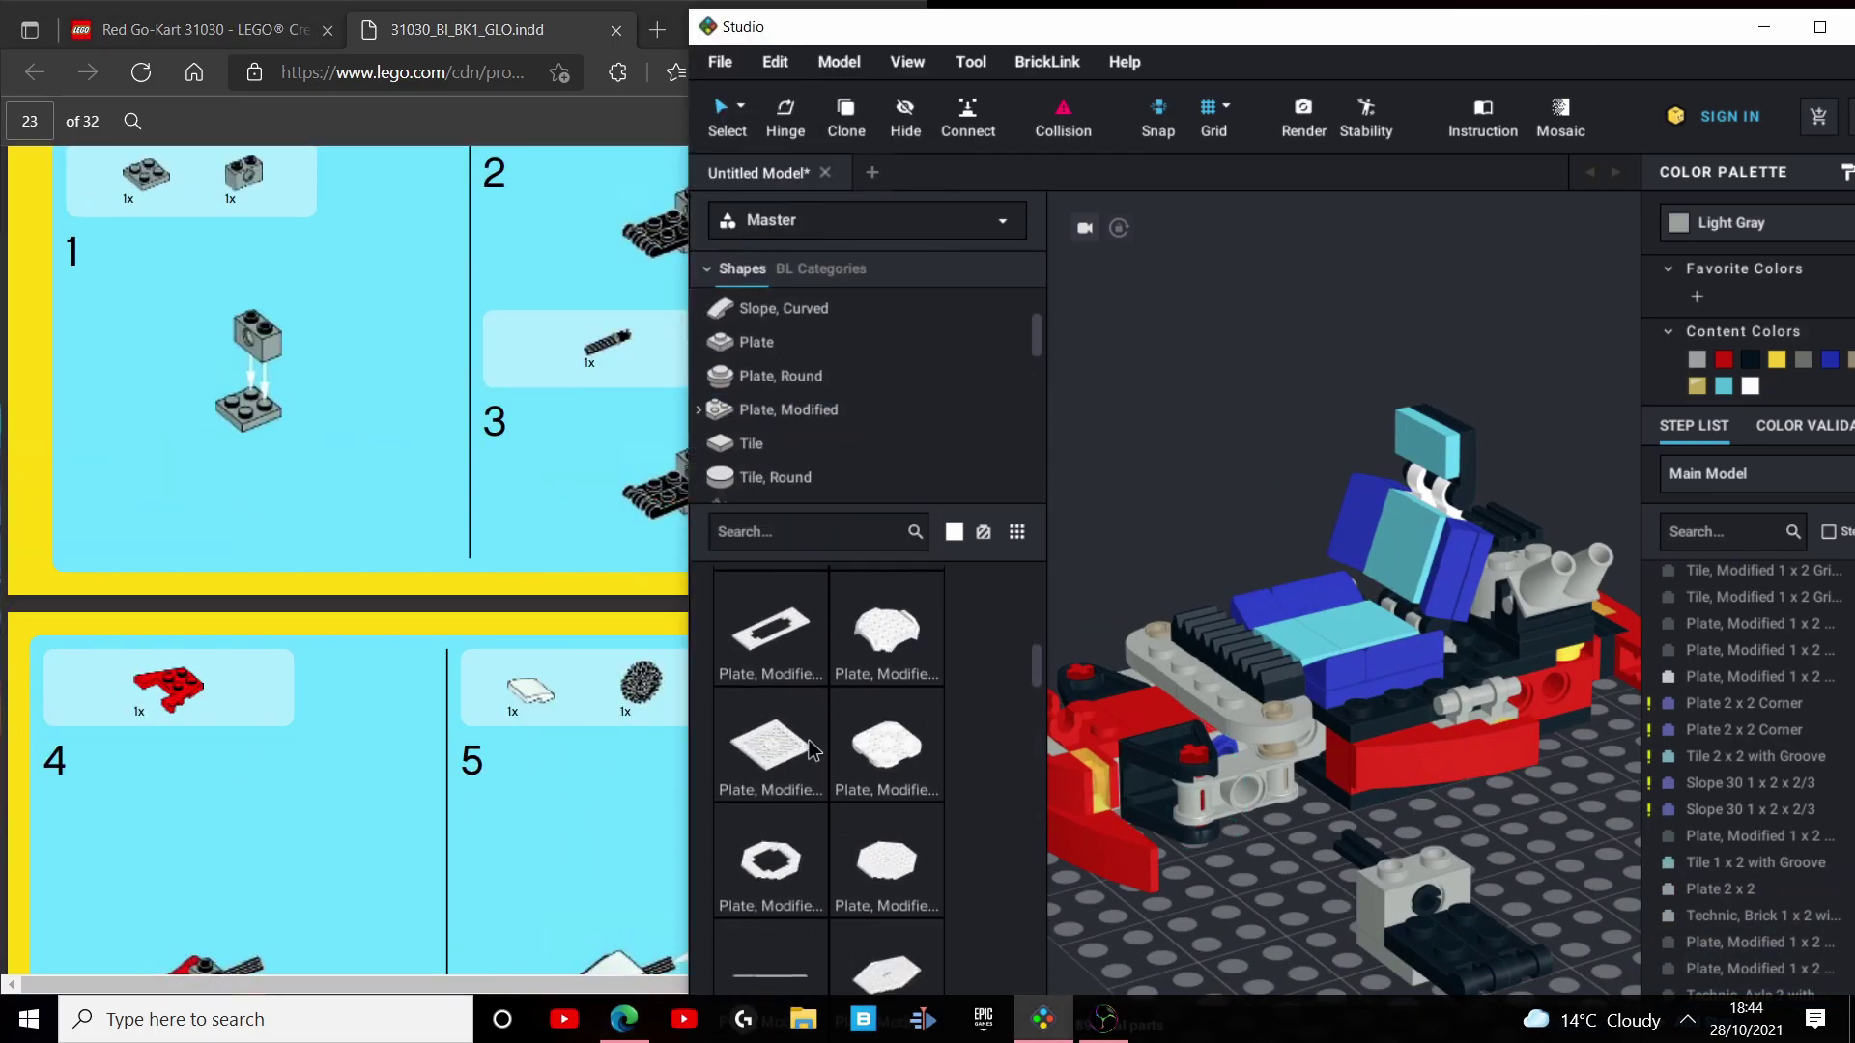
pyautogui.scroll(-3, 809, 748)
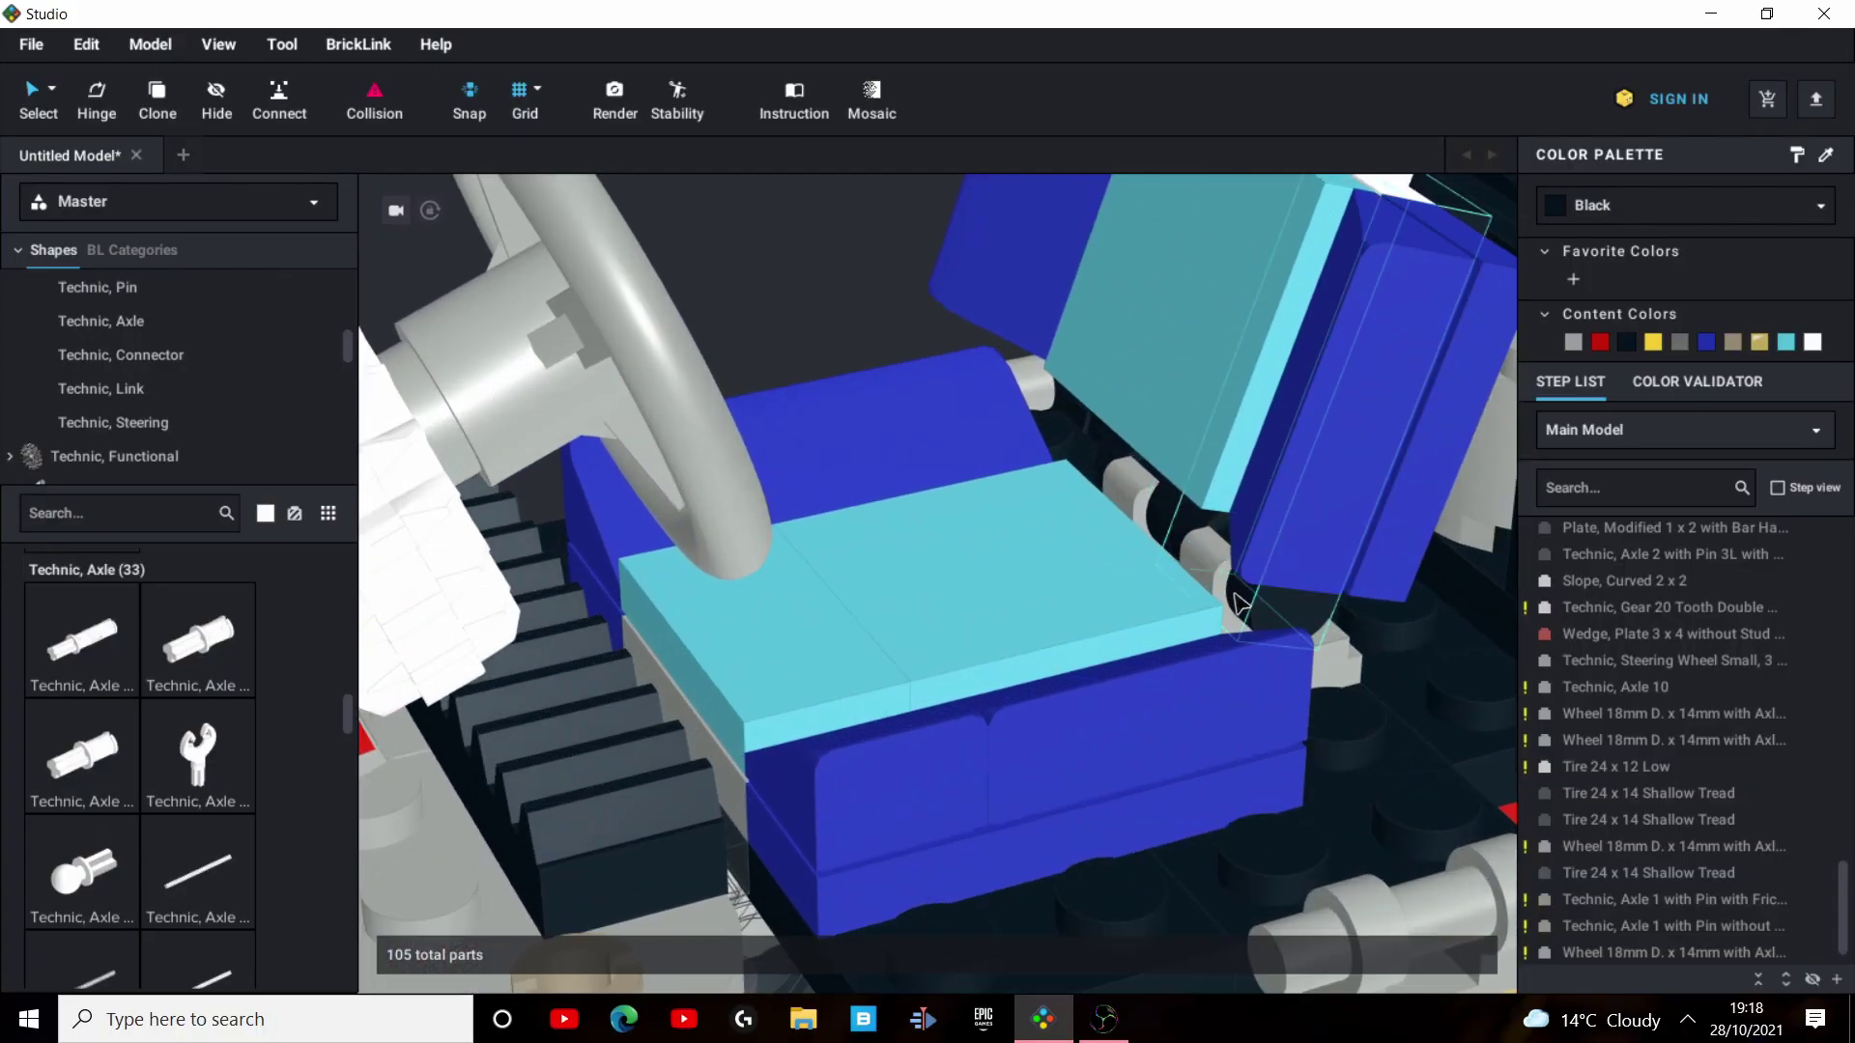
pyautogui.scroll(5, 1231, 607)
# From the kart's underside, pull out the stray Tire 24 x 12 Low and delete it.
pyautogui.scroll(-5, 1176, 604)
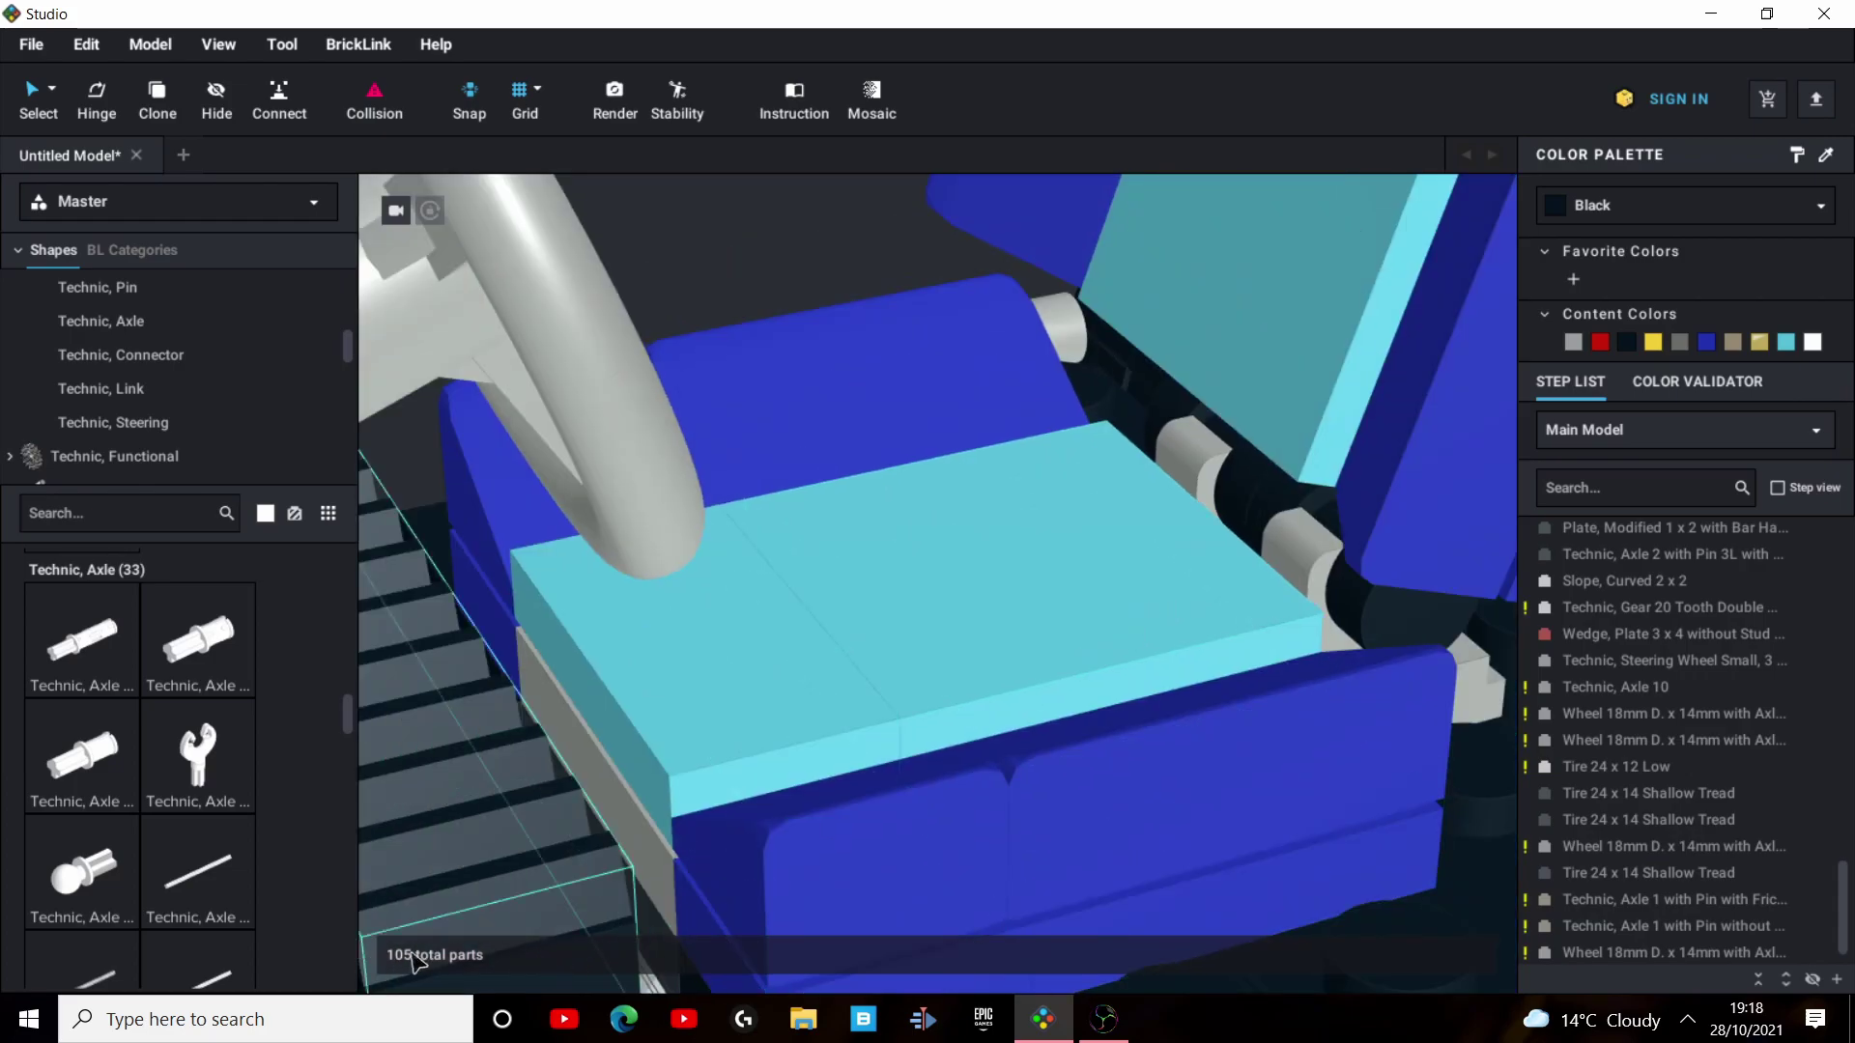
pyautogui.scroll(-10, 969, 629)
pyautogui.moveTo(977, 641); pyautogui.dragTo(780, 657, button='right')
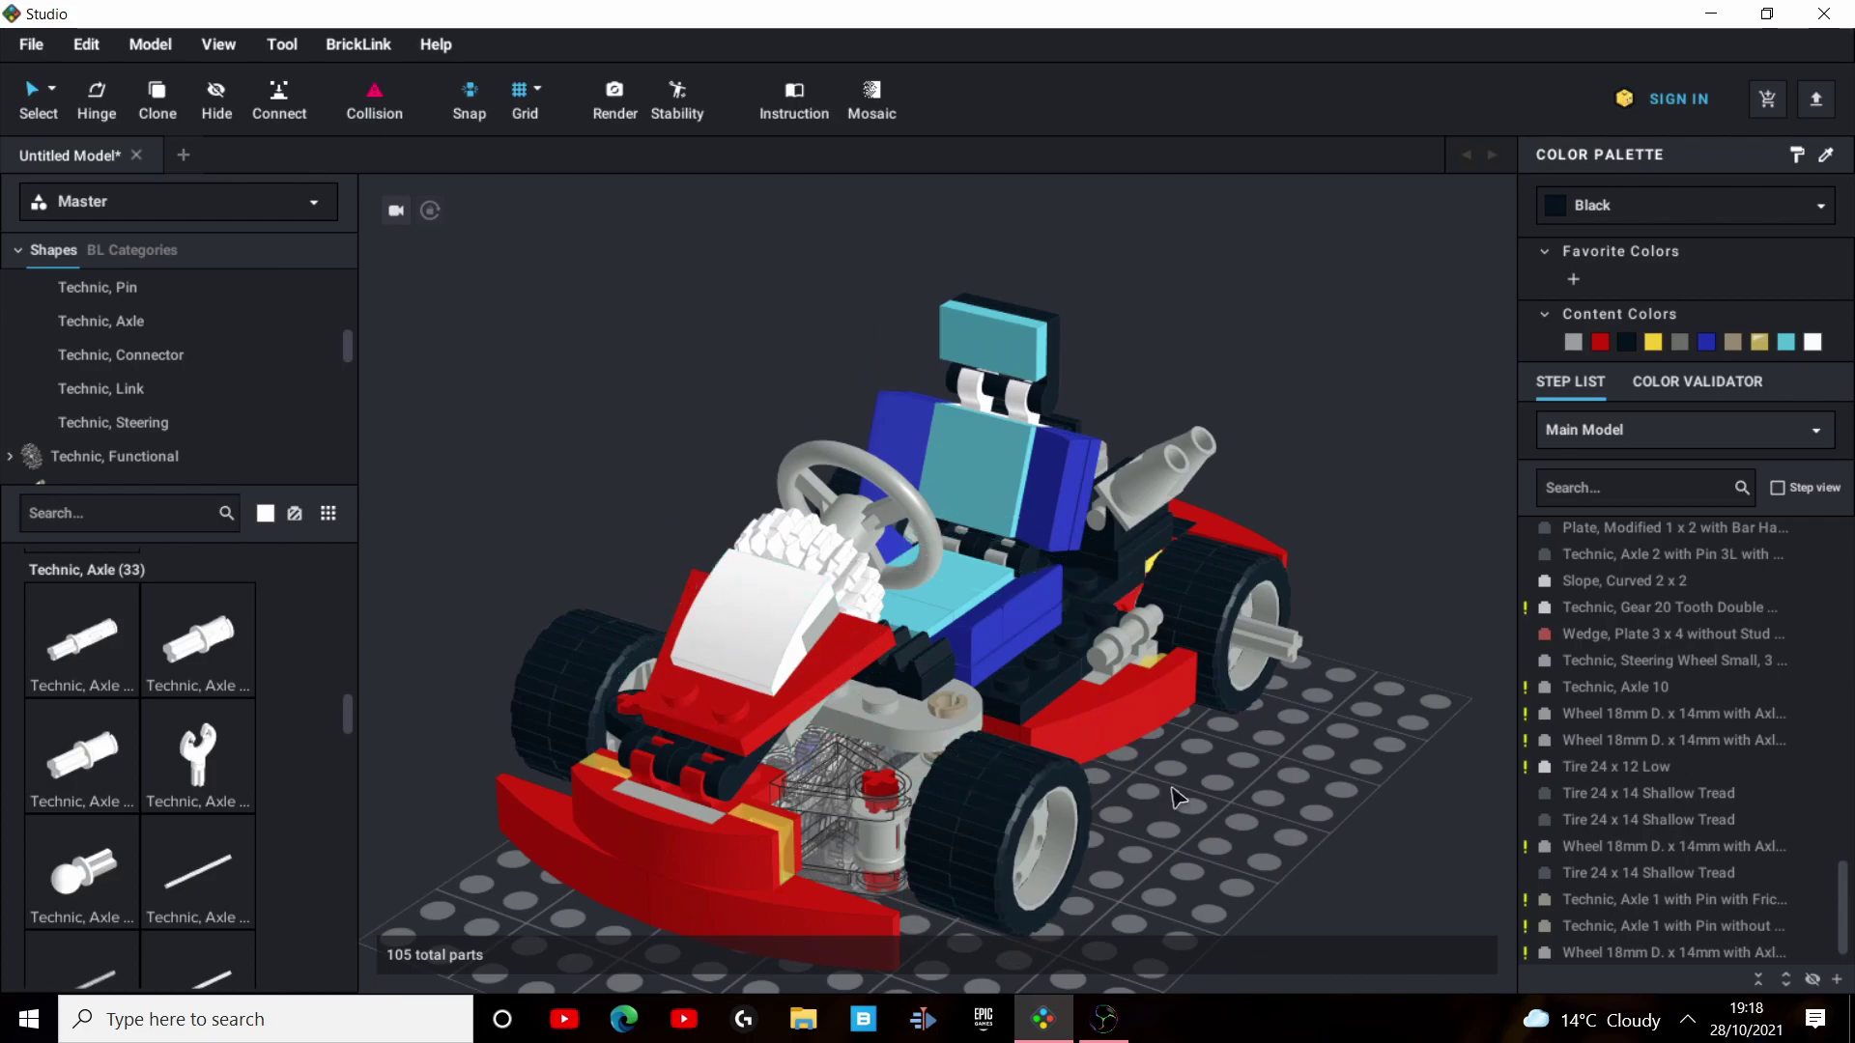
pyautogui.moveTo(1198, 798); pyautogui.dragTo(894, 739, button='right')
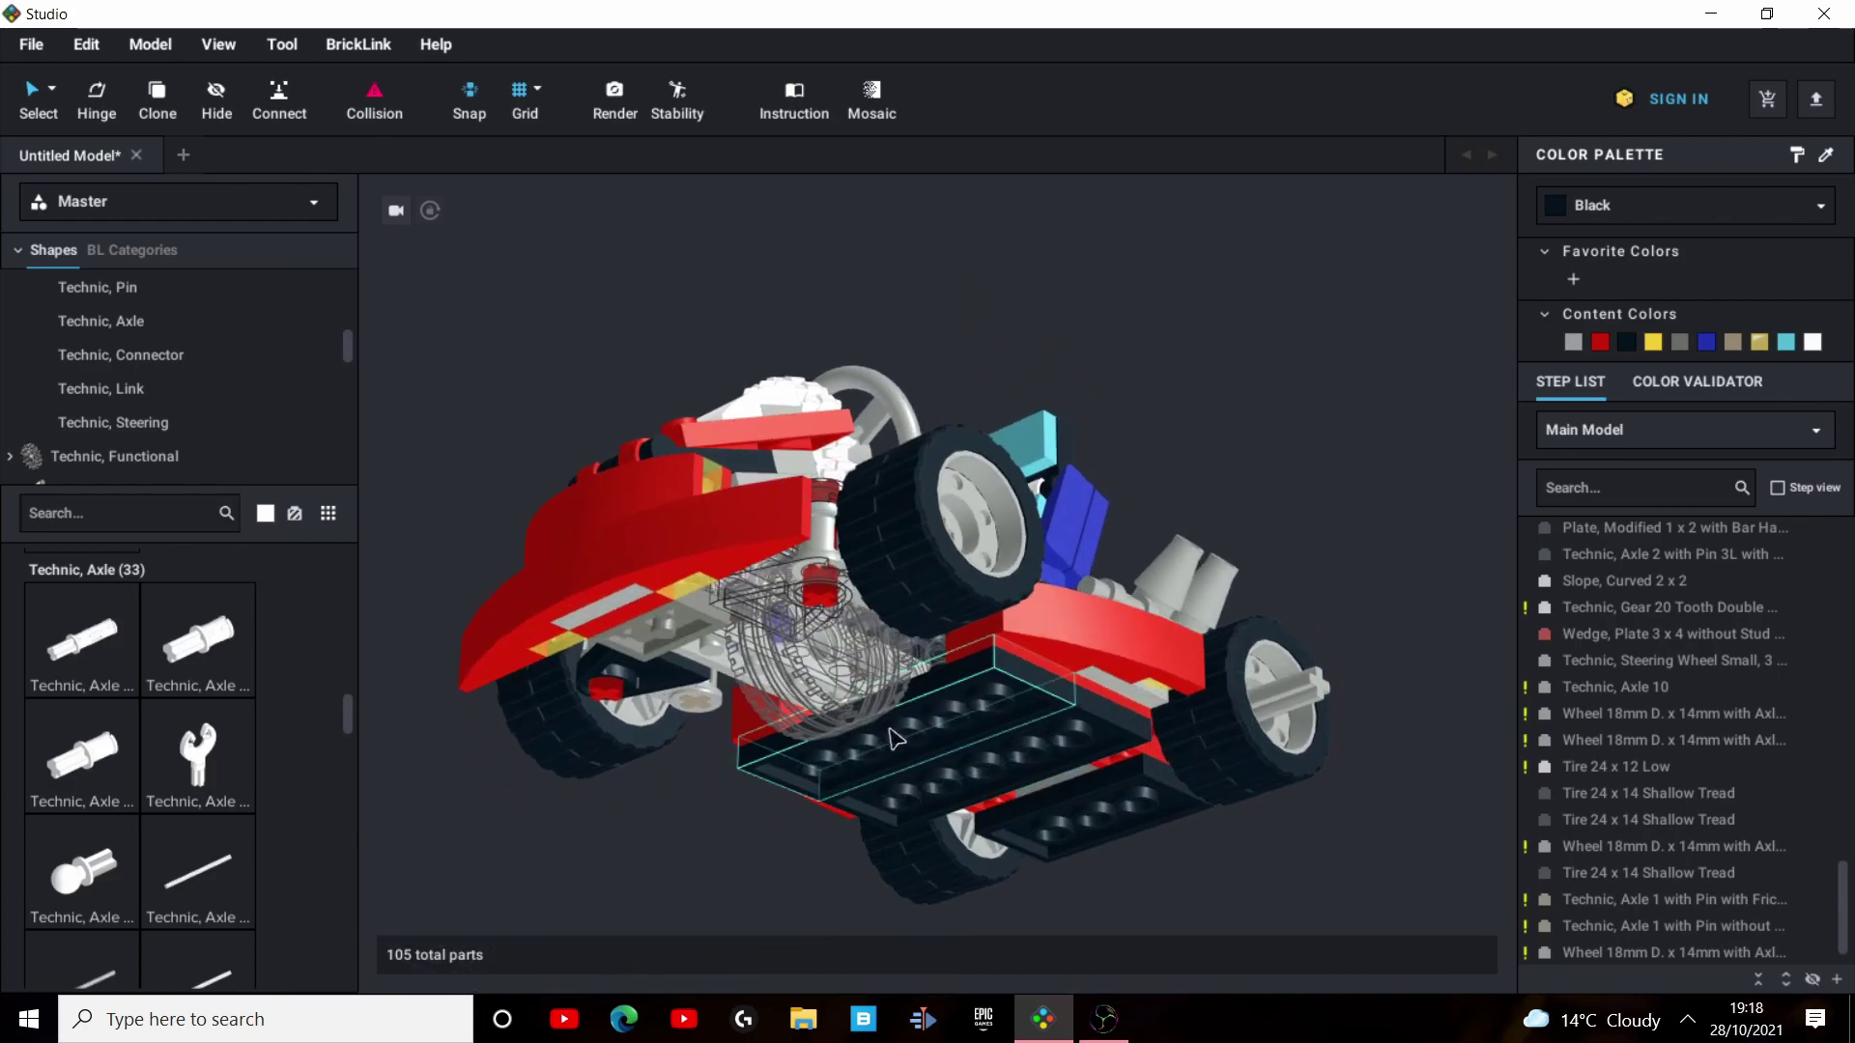
pyautogui.moveTo(841, 708); pyautogui.dragTo(763, 918)
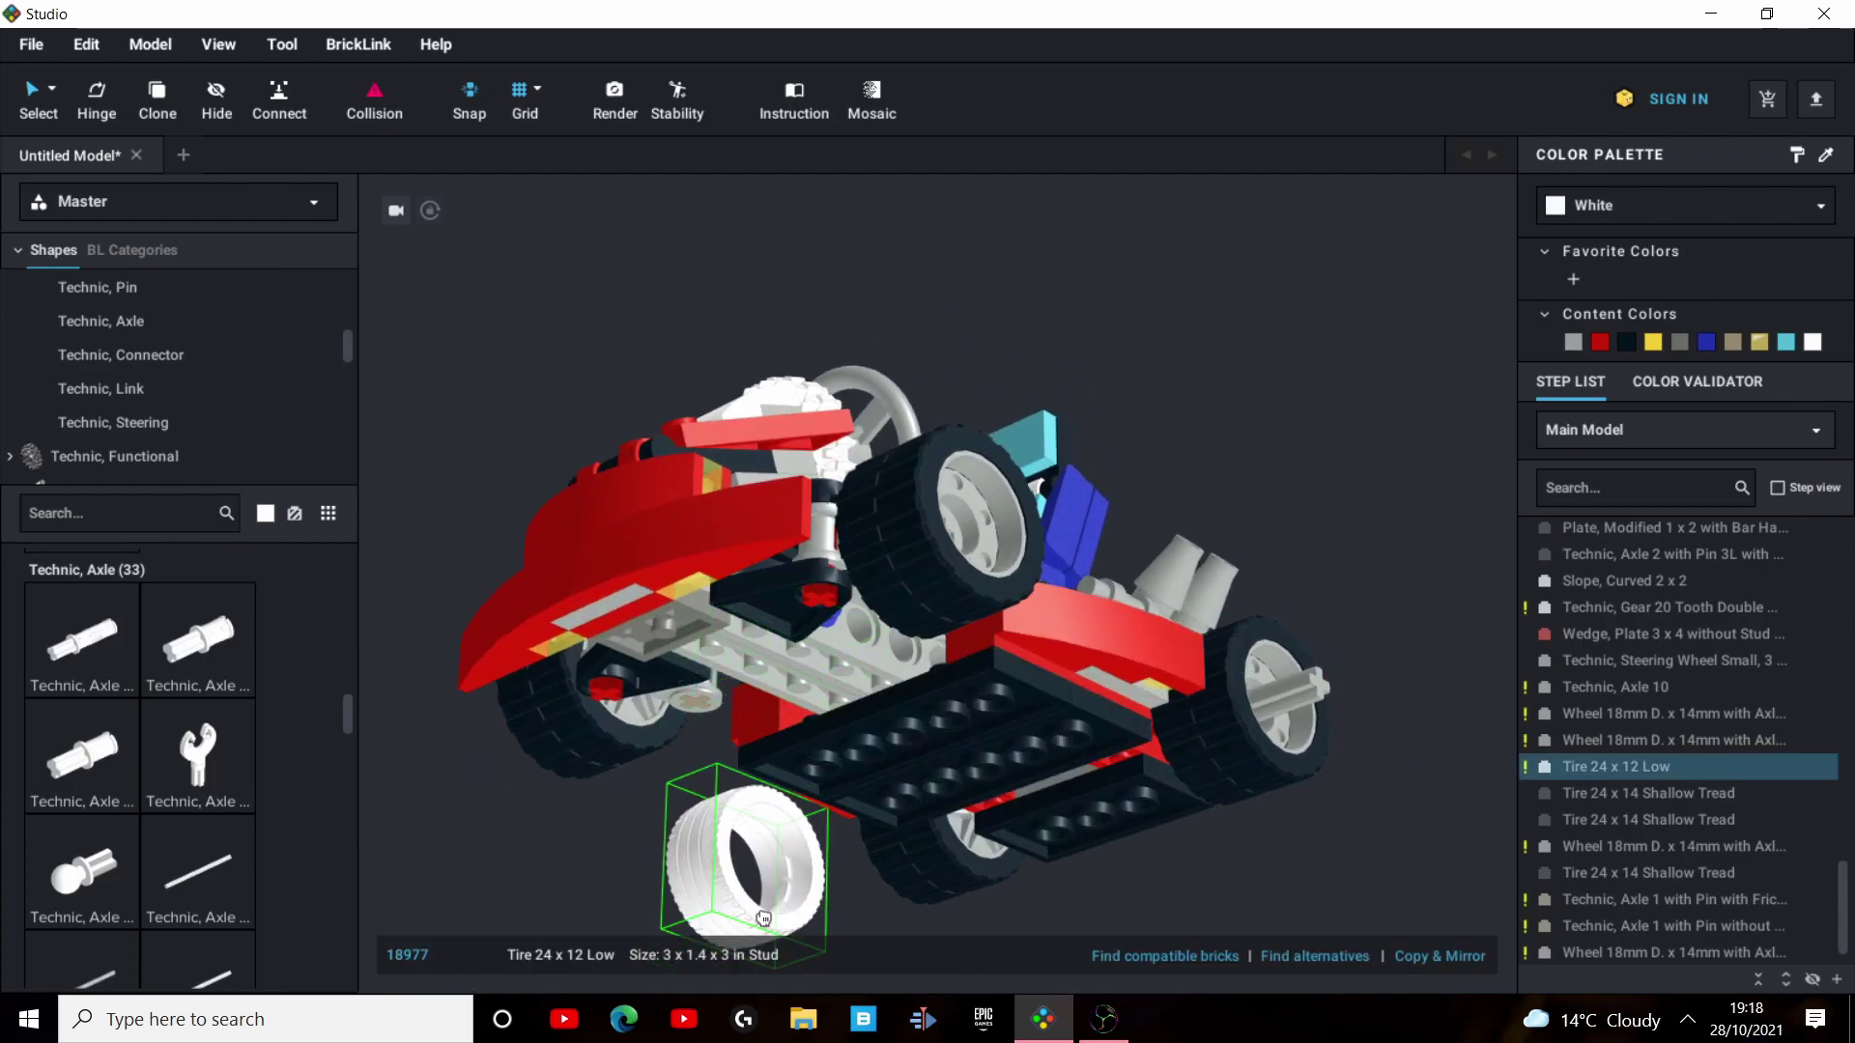
pyautogui.press('Delete')
# Orbit around the finished 104-part kart to inspect it from above, in perspective and from the front.
pyautogui.moveTo(737, 927); pyautogui.dragTo(814, 815, button='right')
pyautogui.scroll(-5, 802, 832)
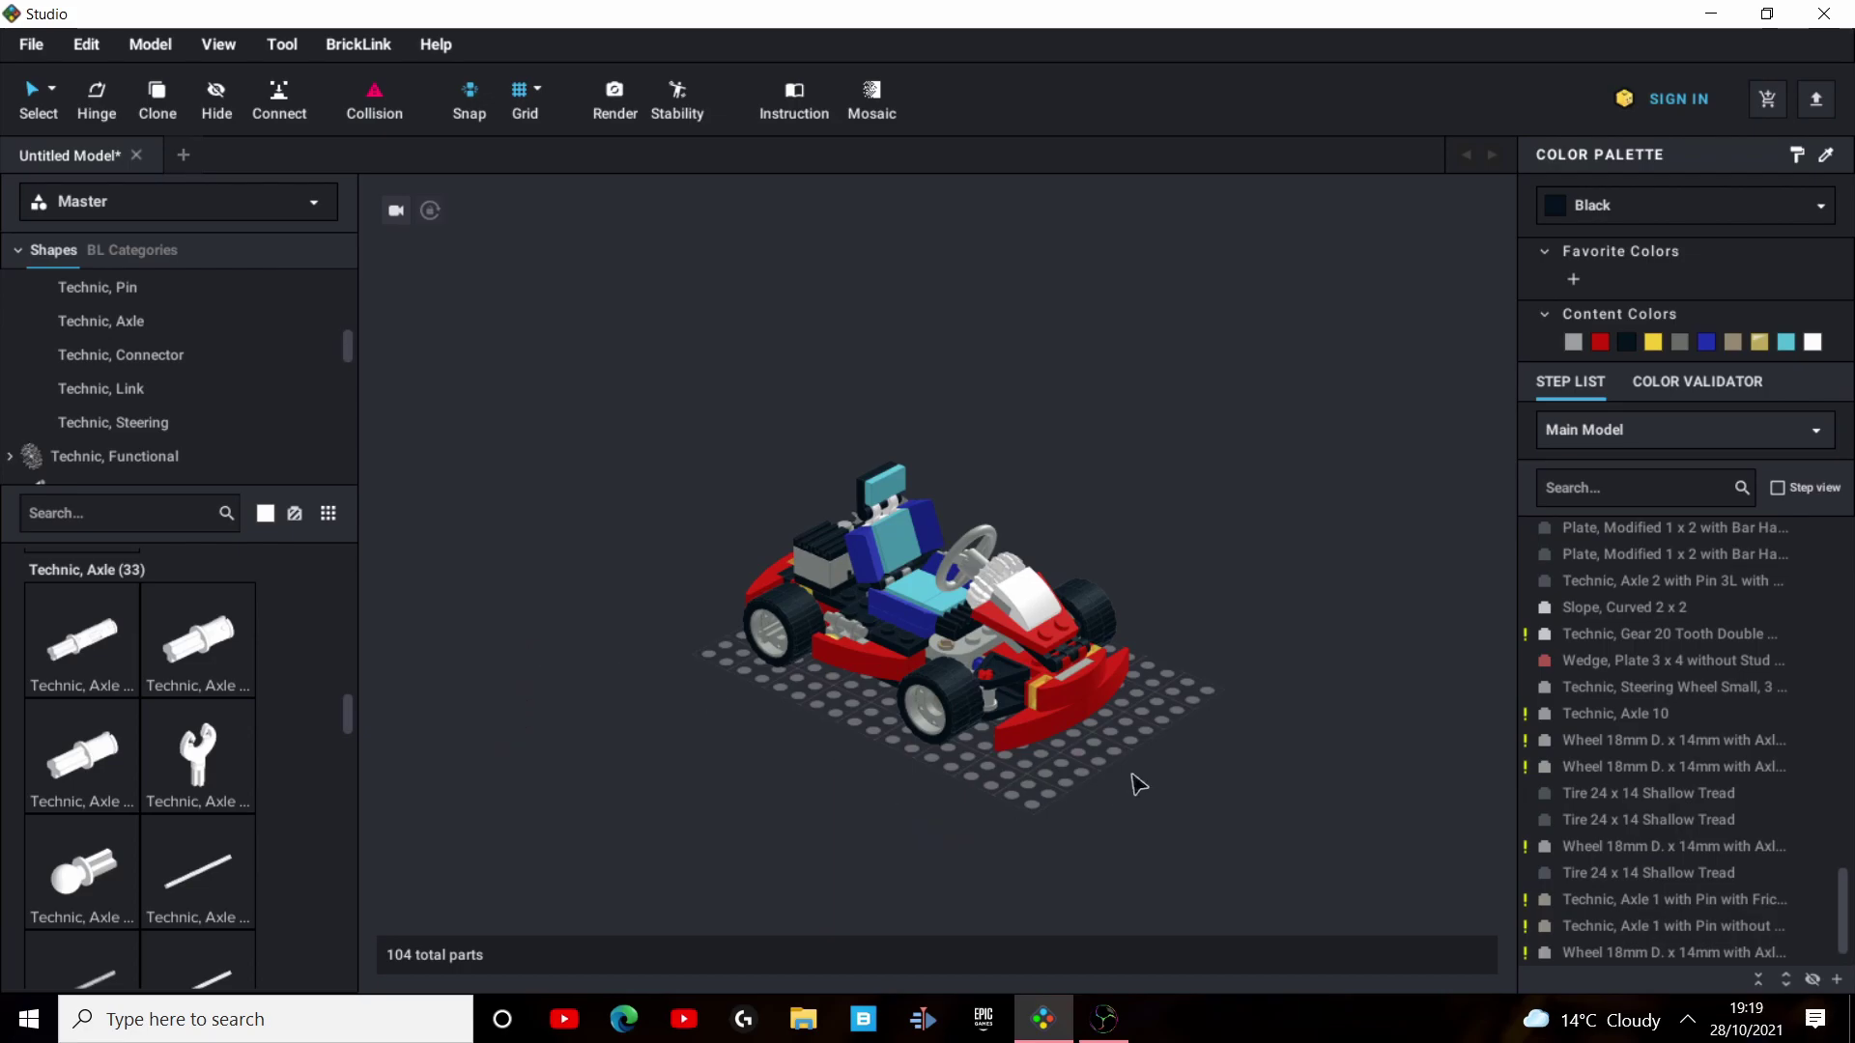
pyautogui.moveTo(1062, 830); pyautogui.dragTo(1060, 778, button='right')
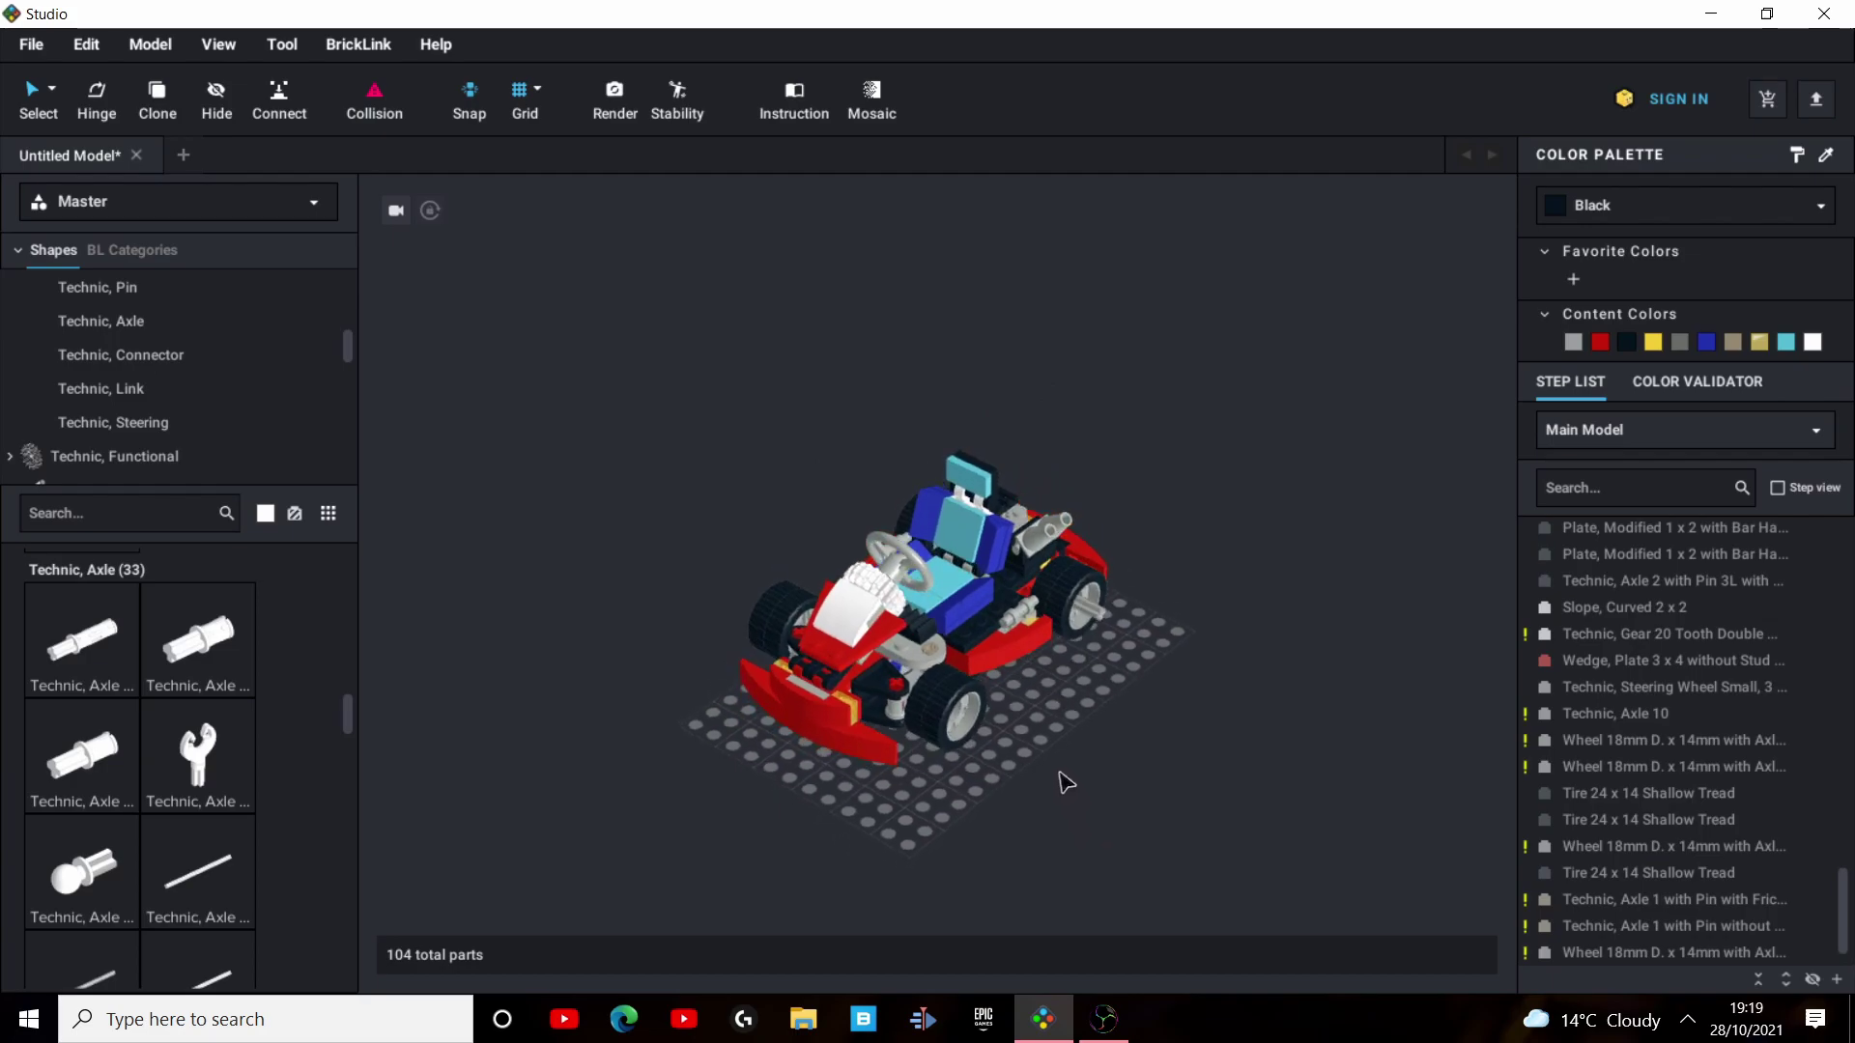
pyautogui.scroll(10, 1584, 794)
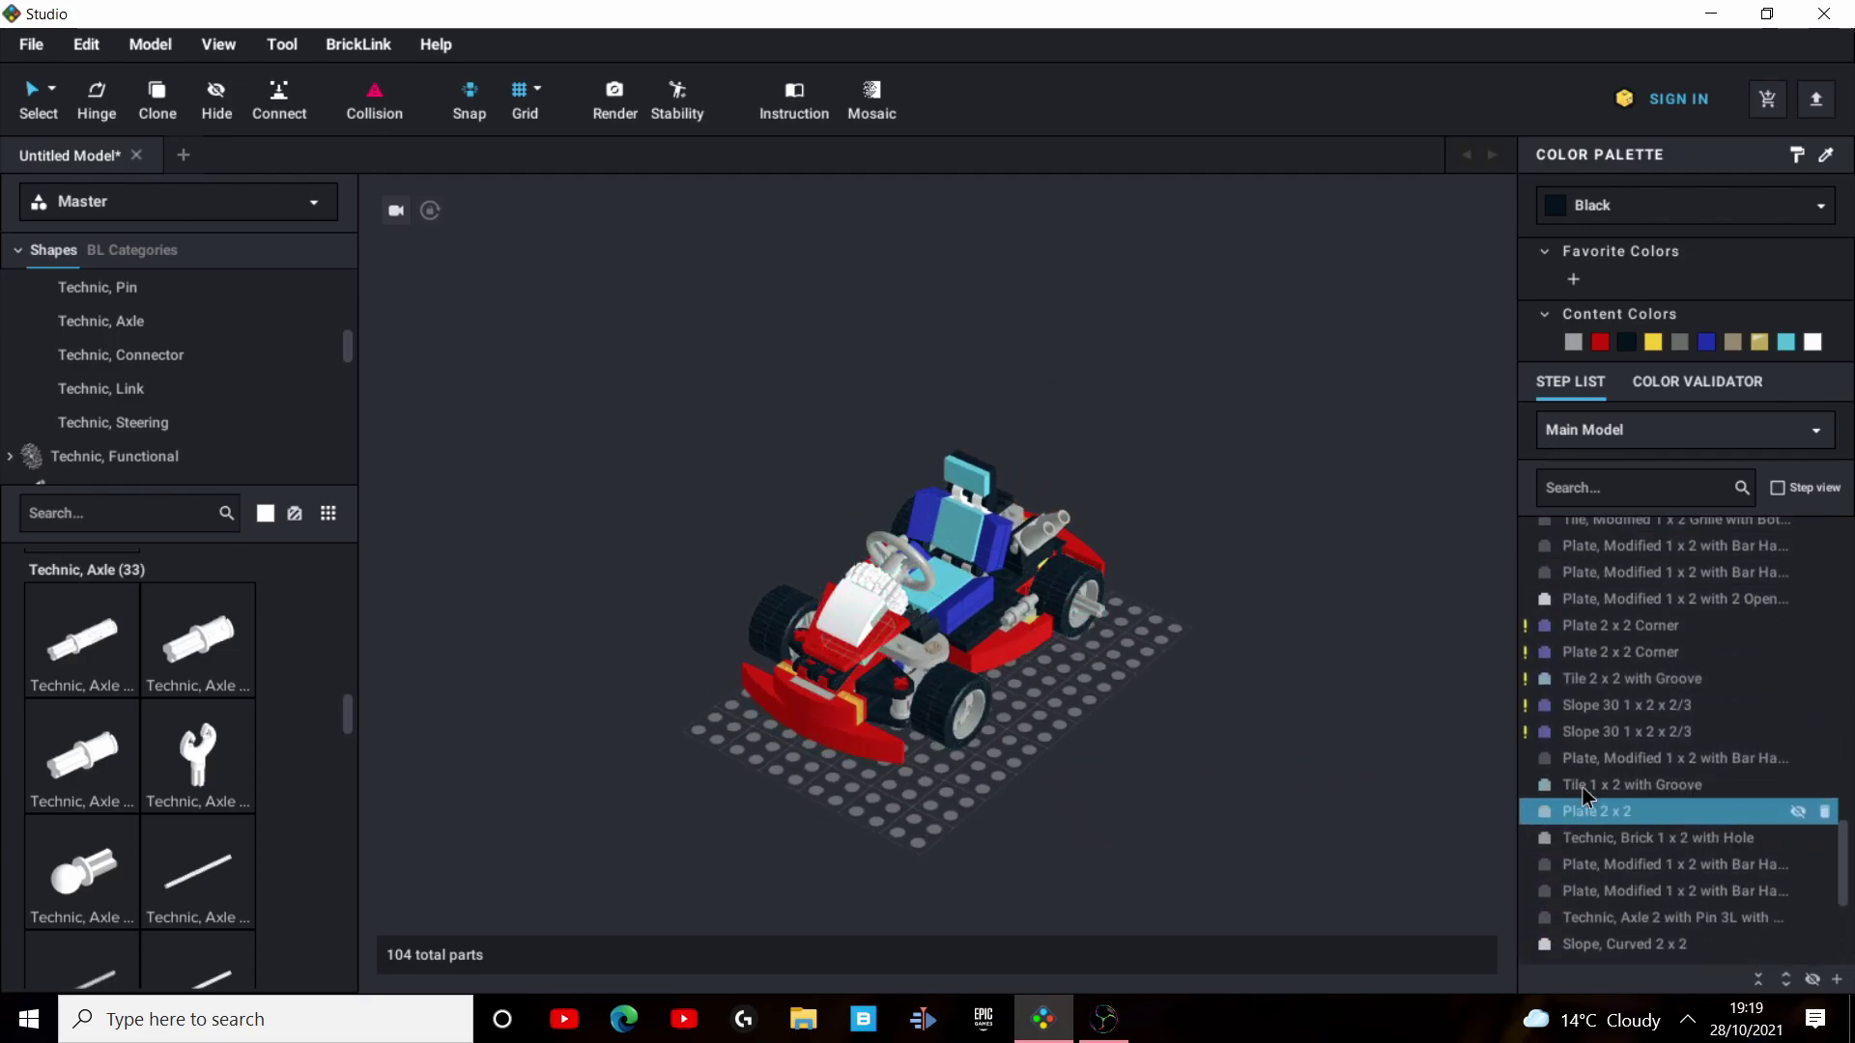
pyautogui.scroll(10, 1575, 788)
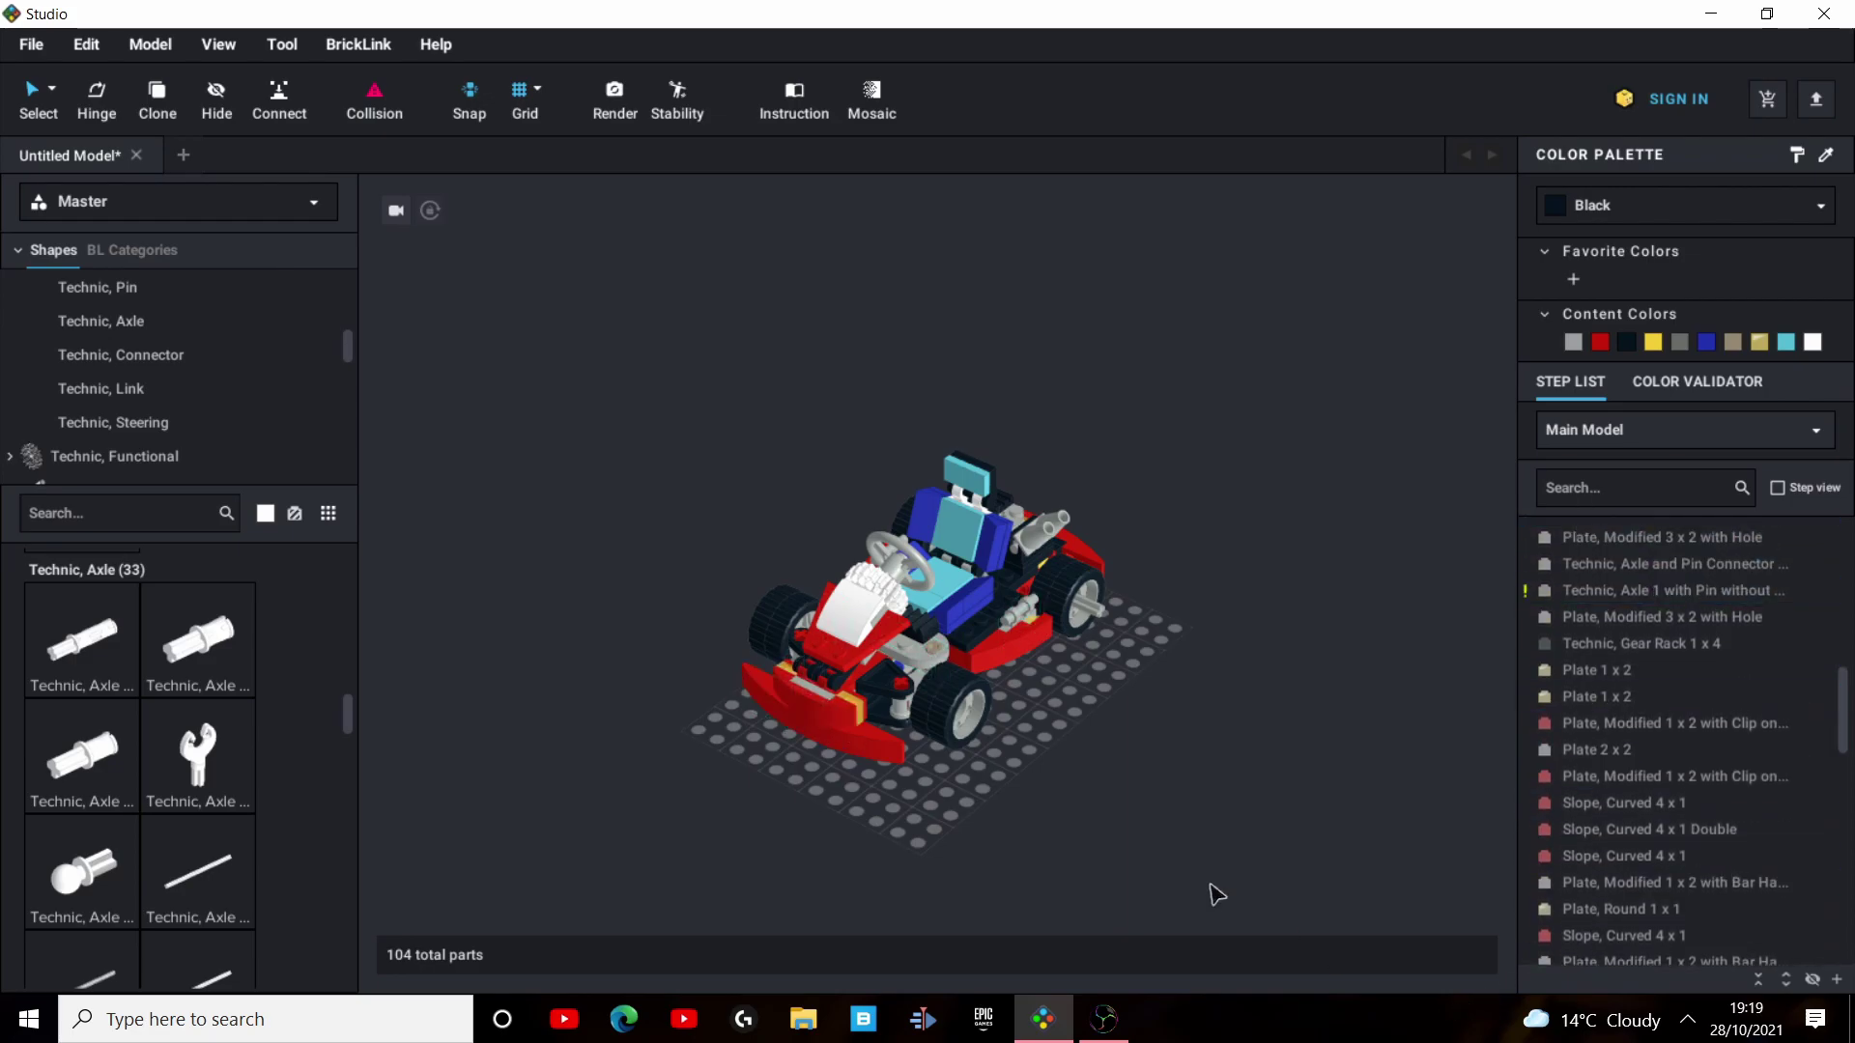
pyautogui.scroll(-5, 1190, 659)
pyautogui.scroll(5, 1145, 645)
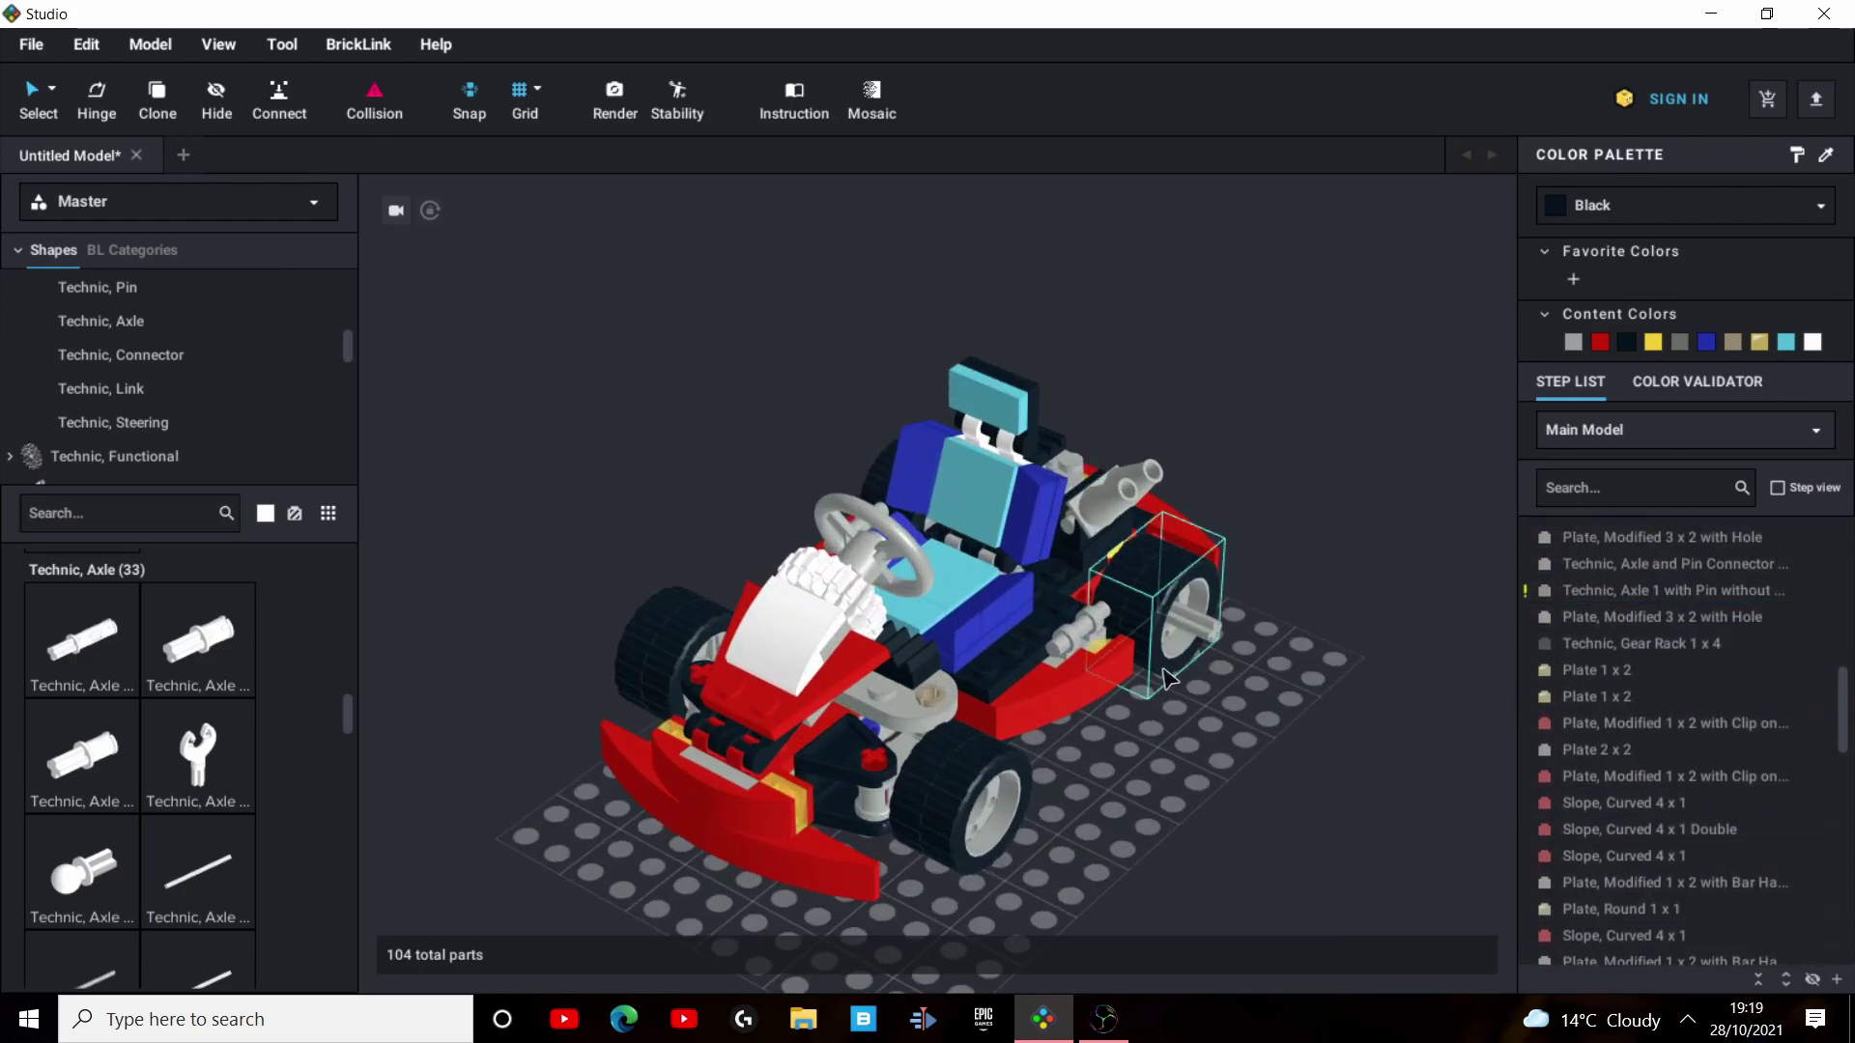
pyautogui.moveTo(1145, 645); pyautogui.dragTo(1212, 444, button='right')
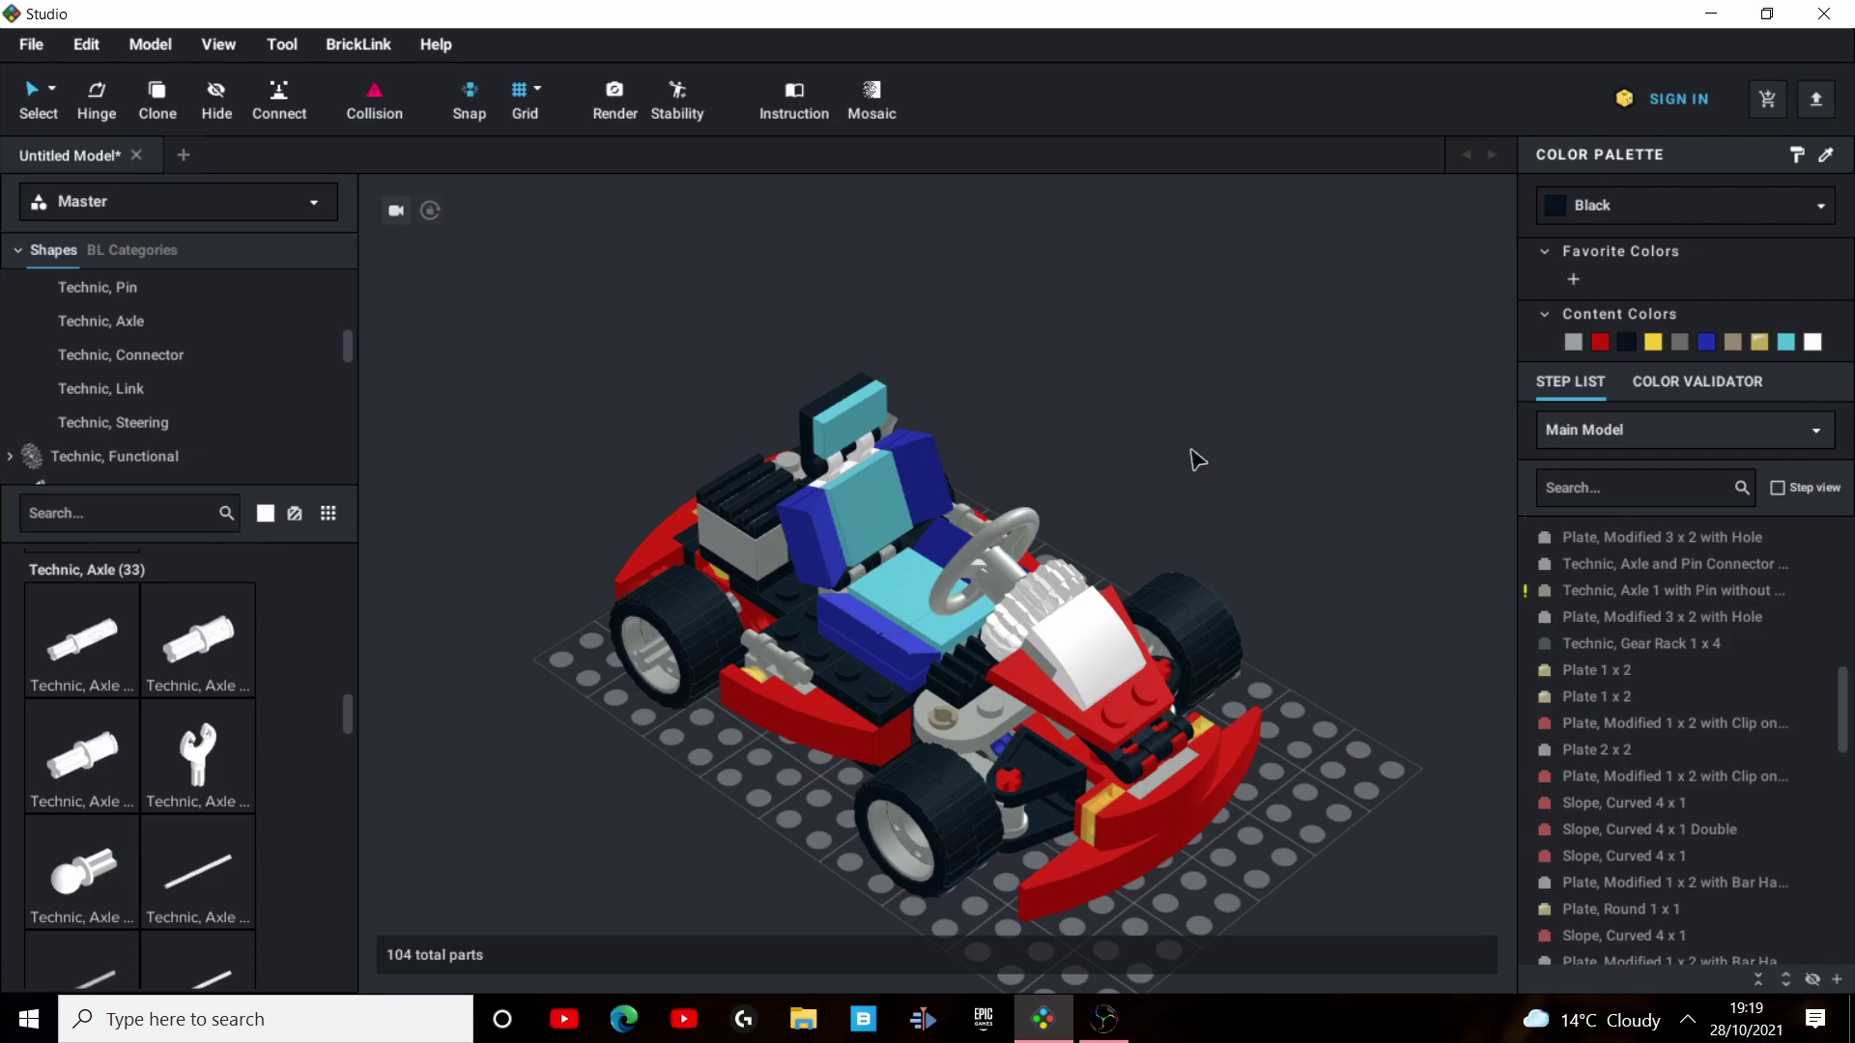
# Bring the Studio window in front of Blender and reposition it over the screen.
pyautogui.click(46, 48)
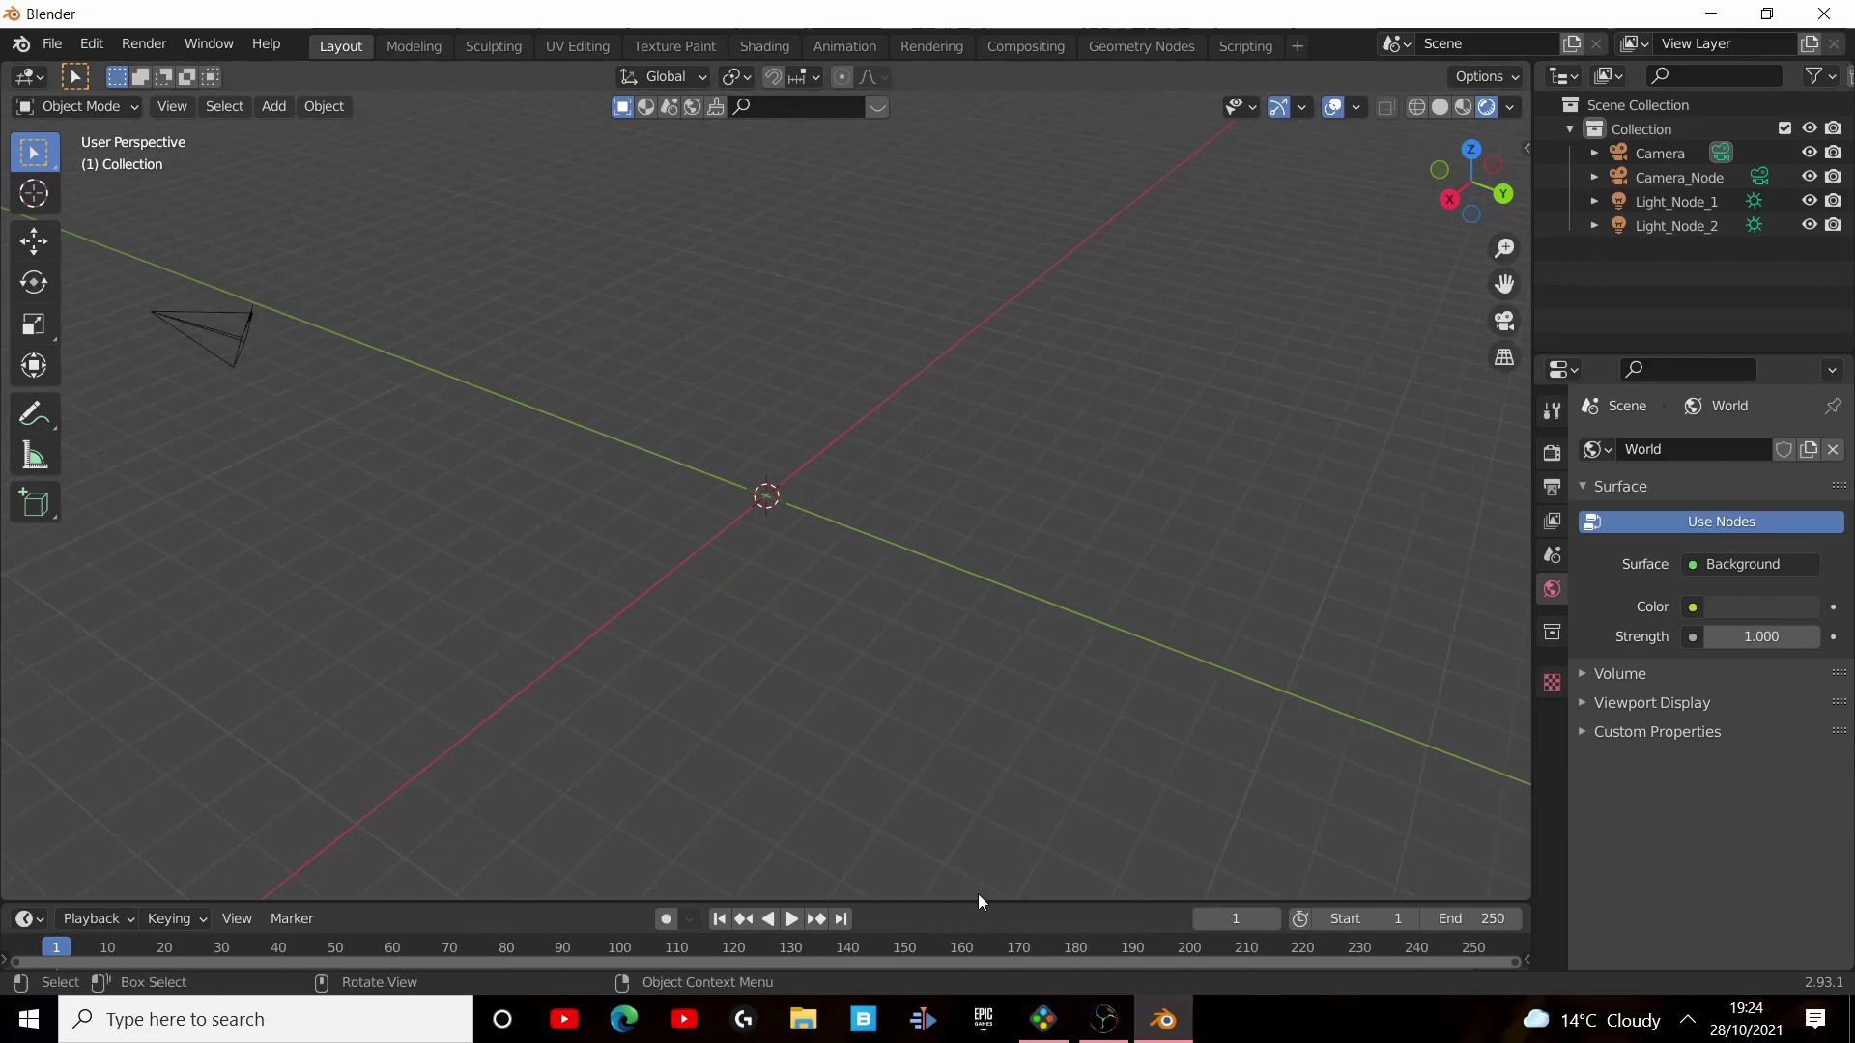
pyautogui.click(1039, 1024)
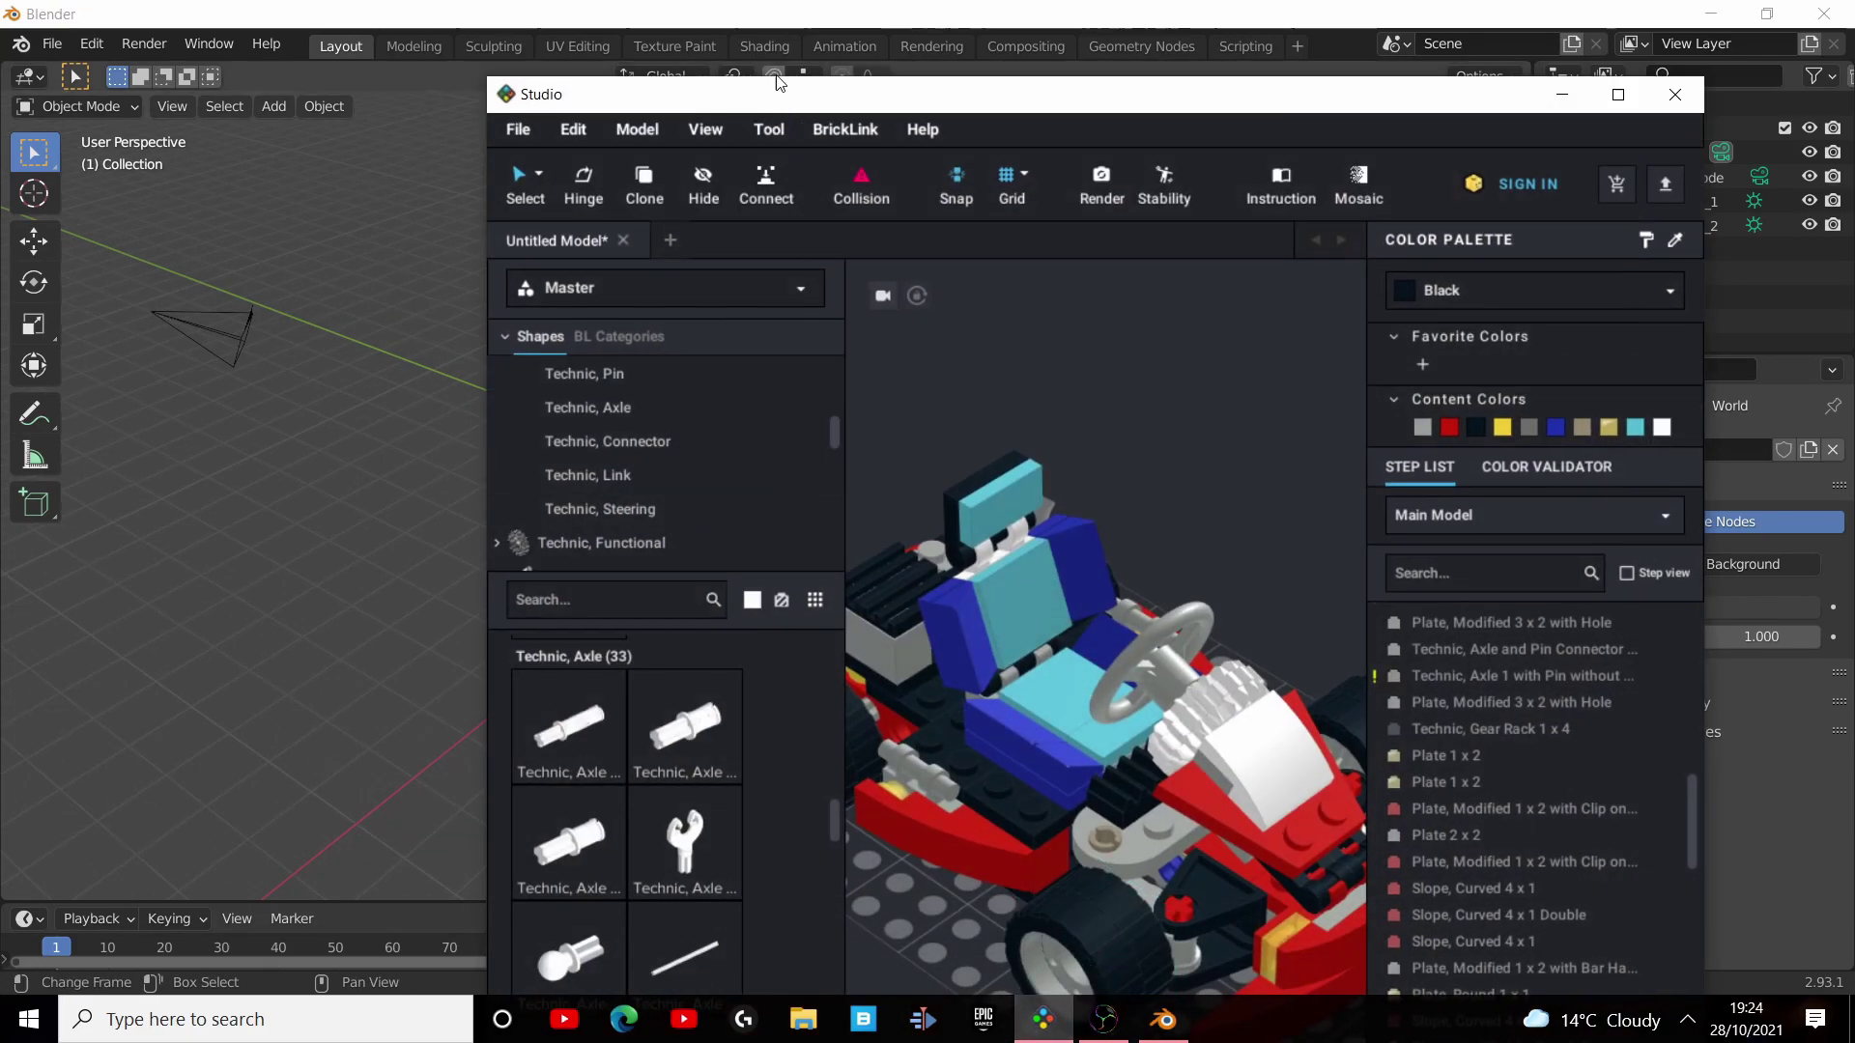
pyautogui.moveTo(778, 82); pyautogui.dragTo(557, 7)
pyautogui.scroll(-5, 831, 657)
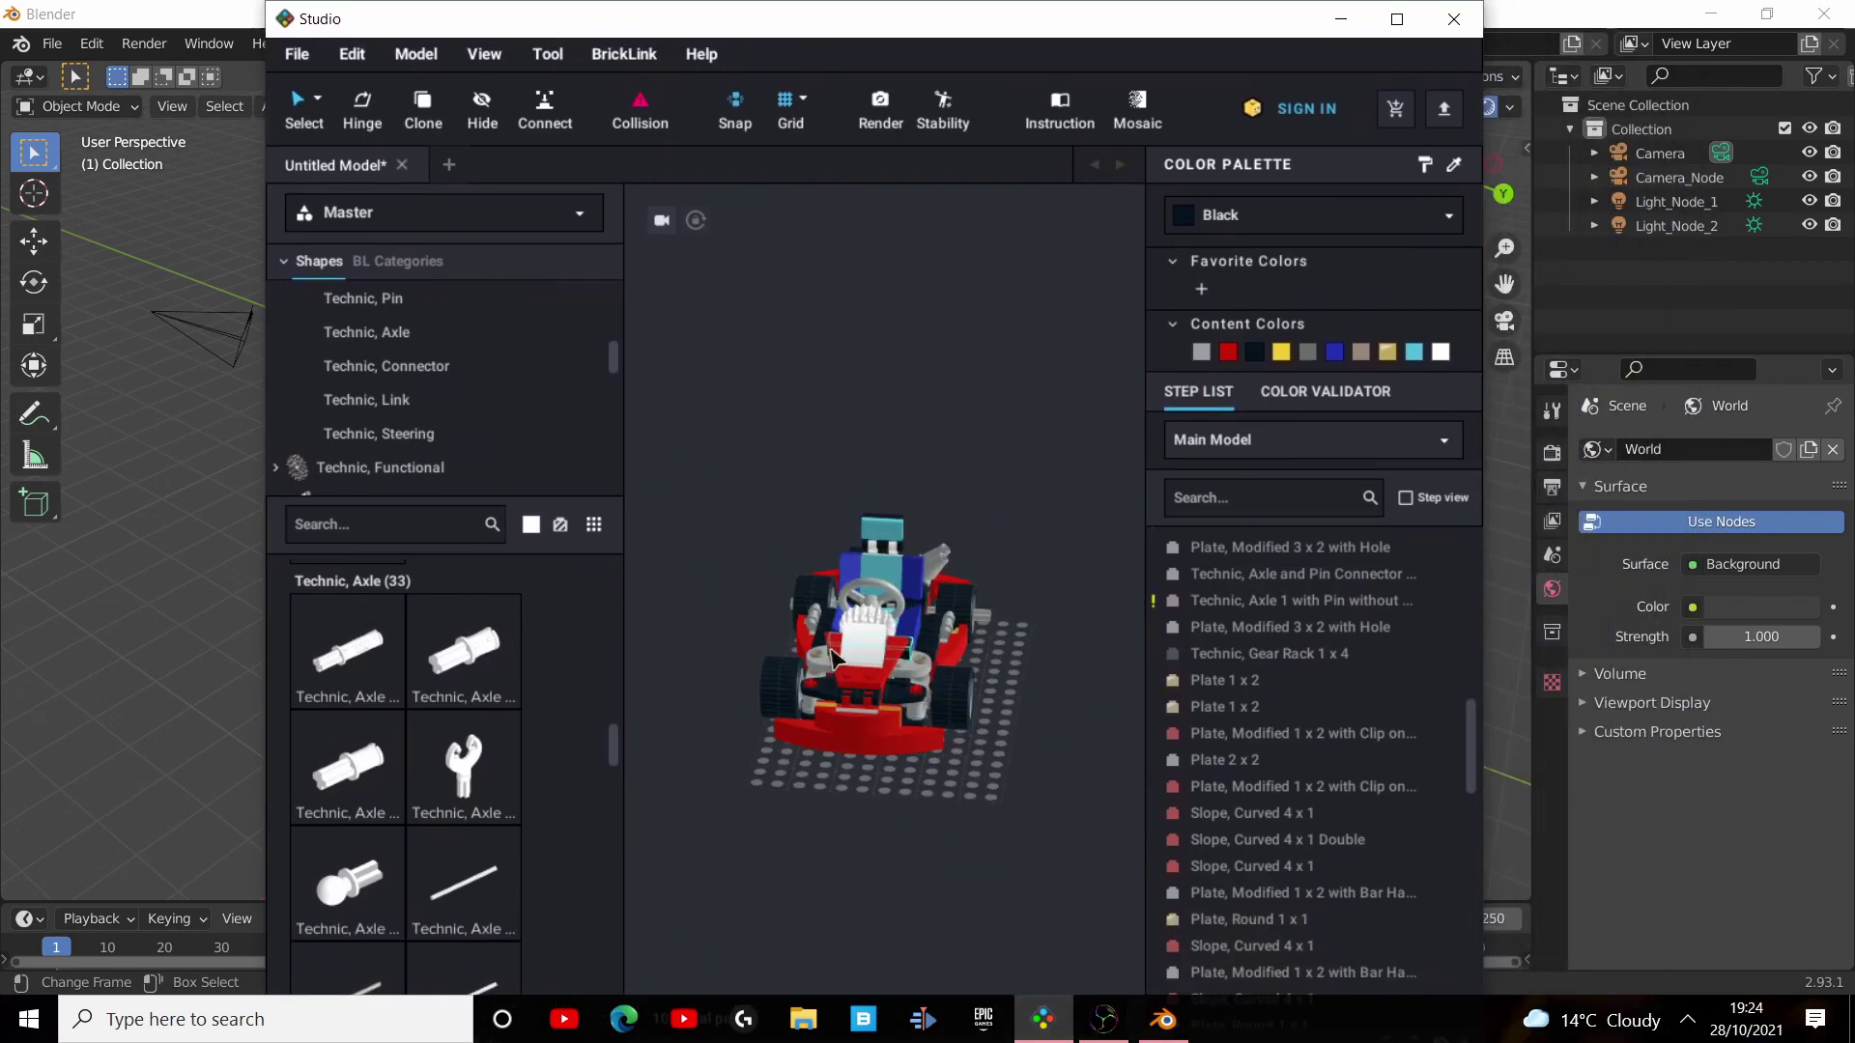
pyautogui.moveTo(831, 657)
pyautogui.mouseDown(button='right')
pyautogui.moveTo(866, 762)
pyautogui.moveTo(866, 664)
pyautogui.moveTo(840, 638)
pyautogui.mouseUp(button='right')
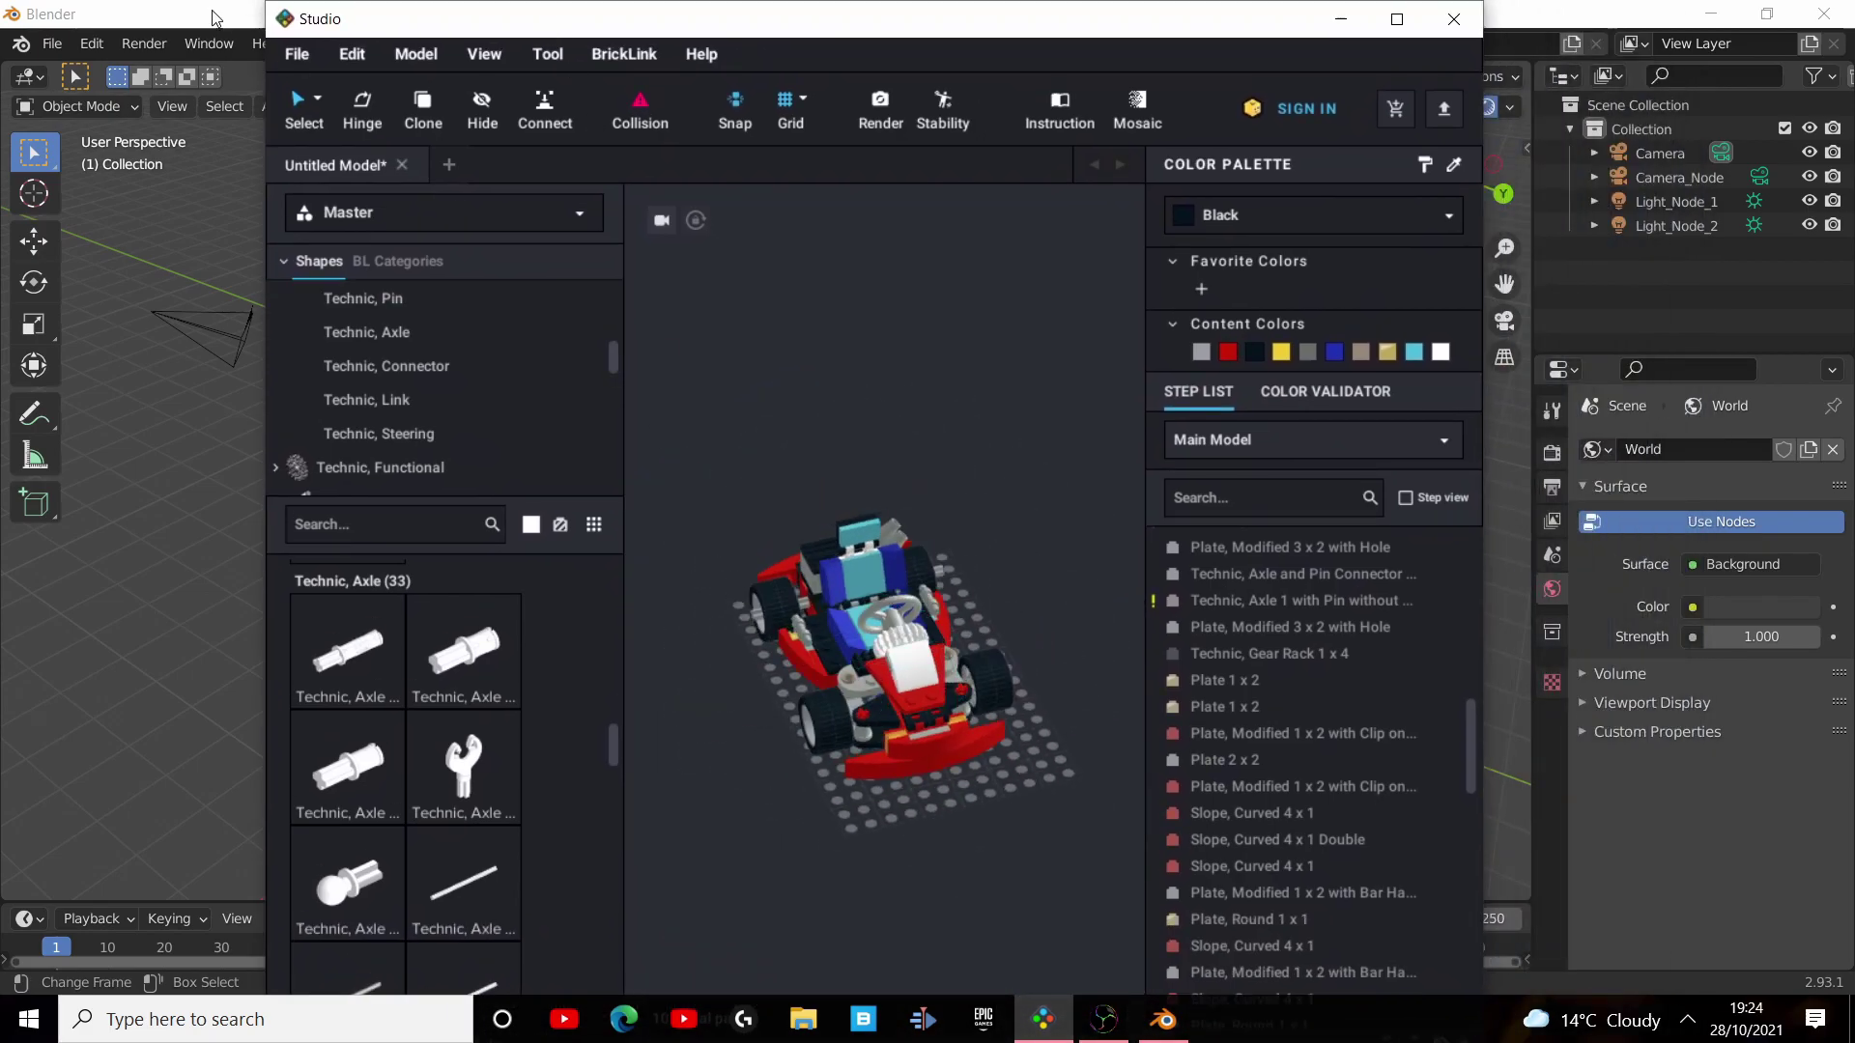
# Check Studio's File > Export As formats, then minimize Studio to reveal Blender.
pyautogui.click(298, 56)
pyautogui.moveTo(296, 279)
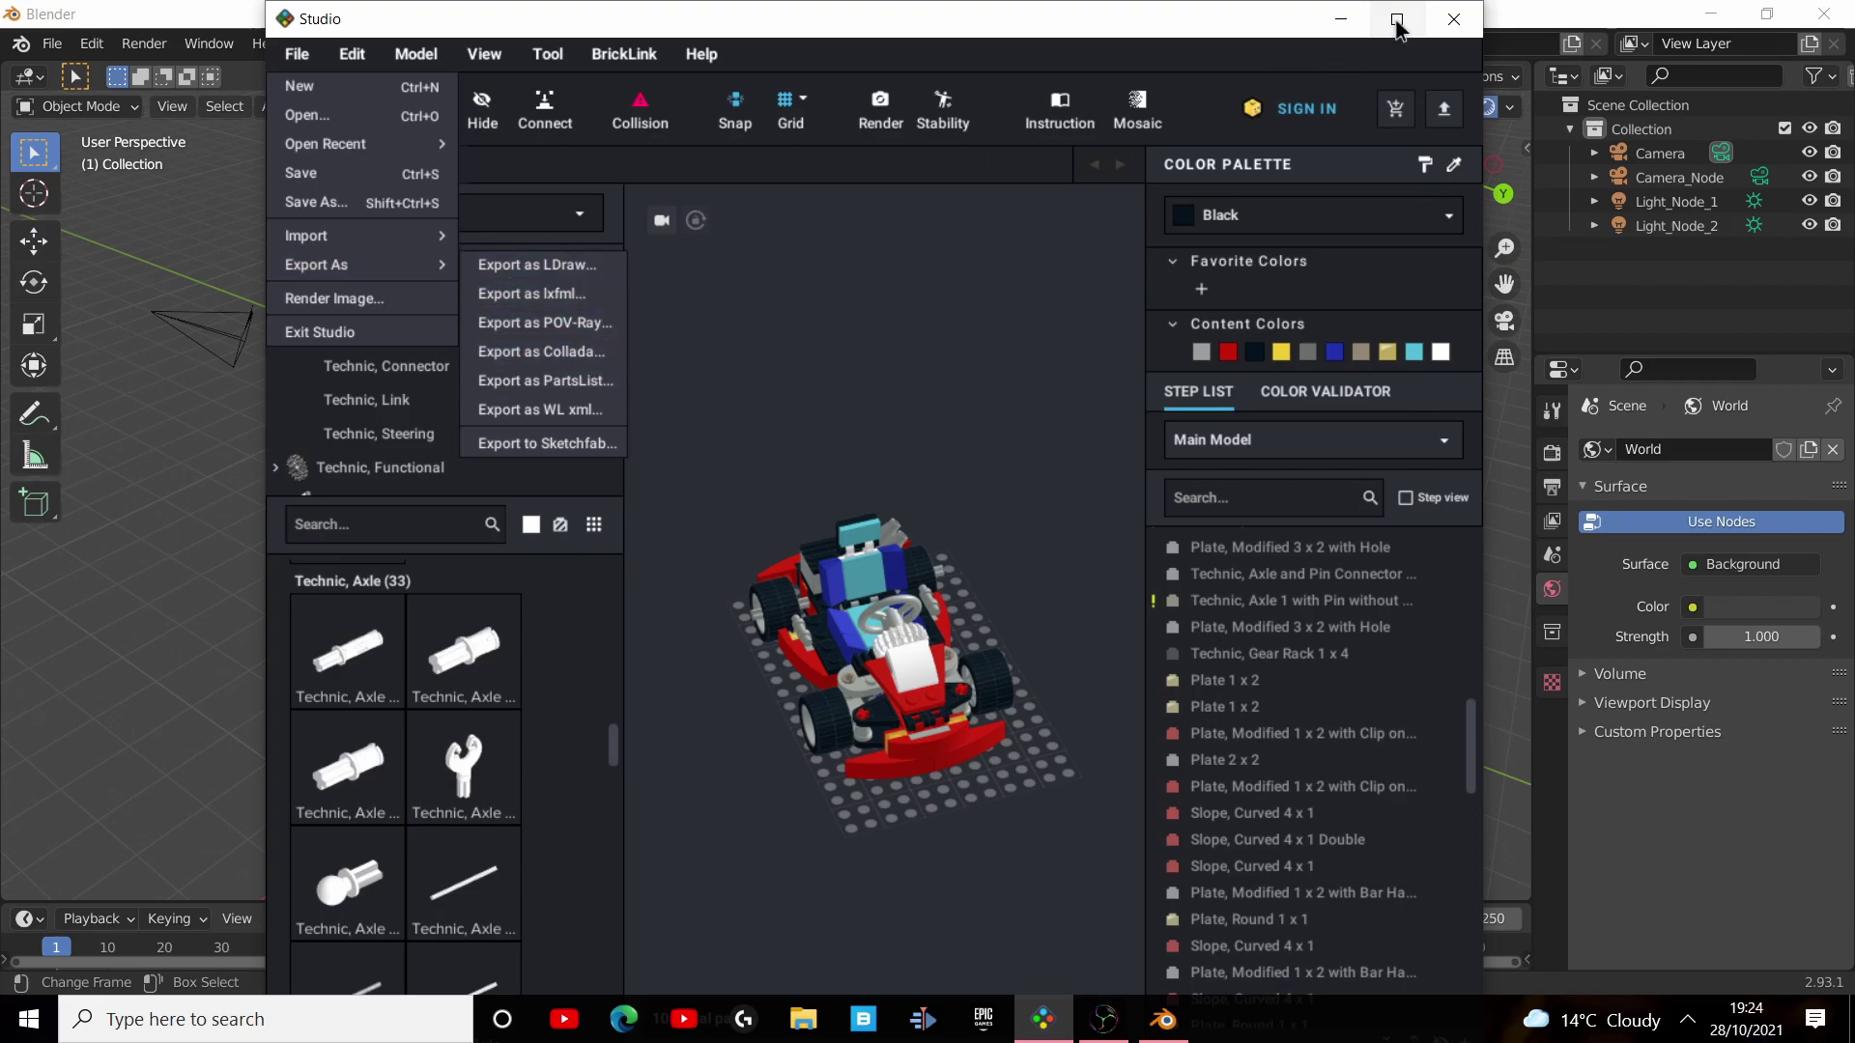
pyautogui.click(1340, 29)
# Import the Lego Go Kart.dae Collada file into Blender.
pyautogui.click(52, 44)
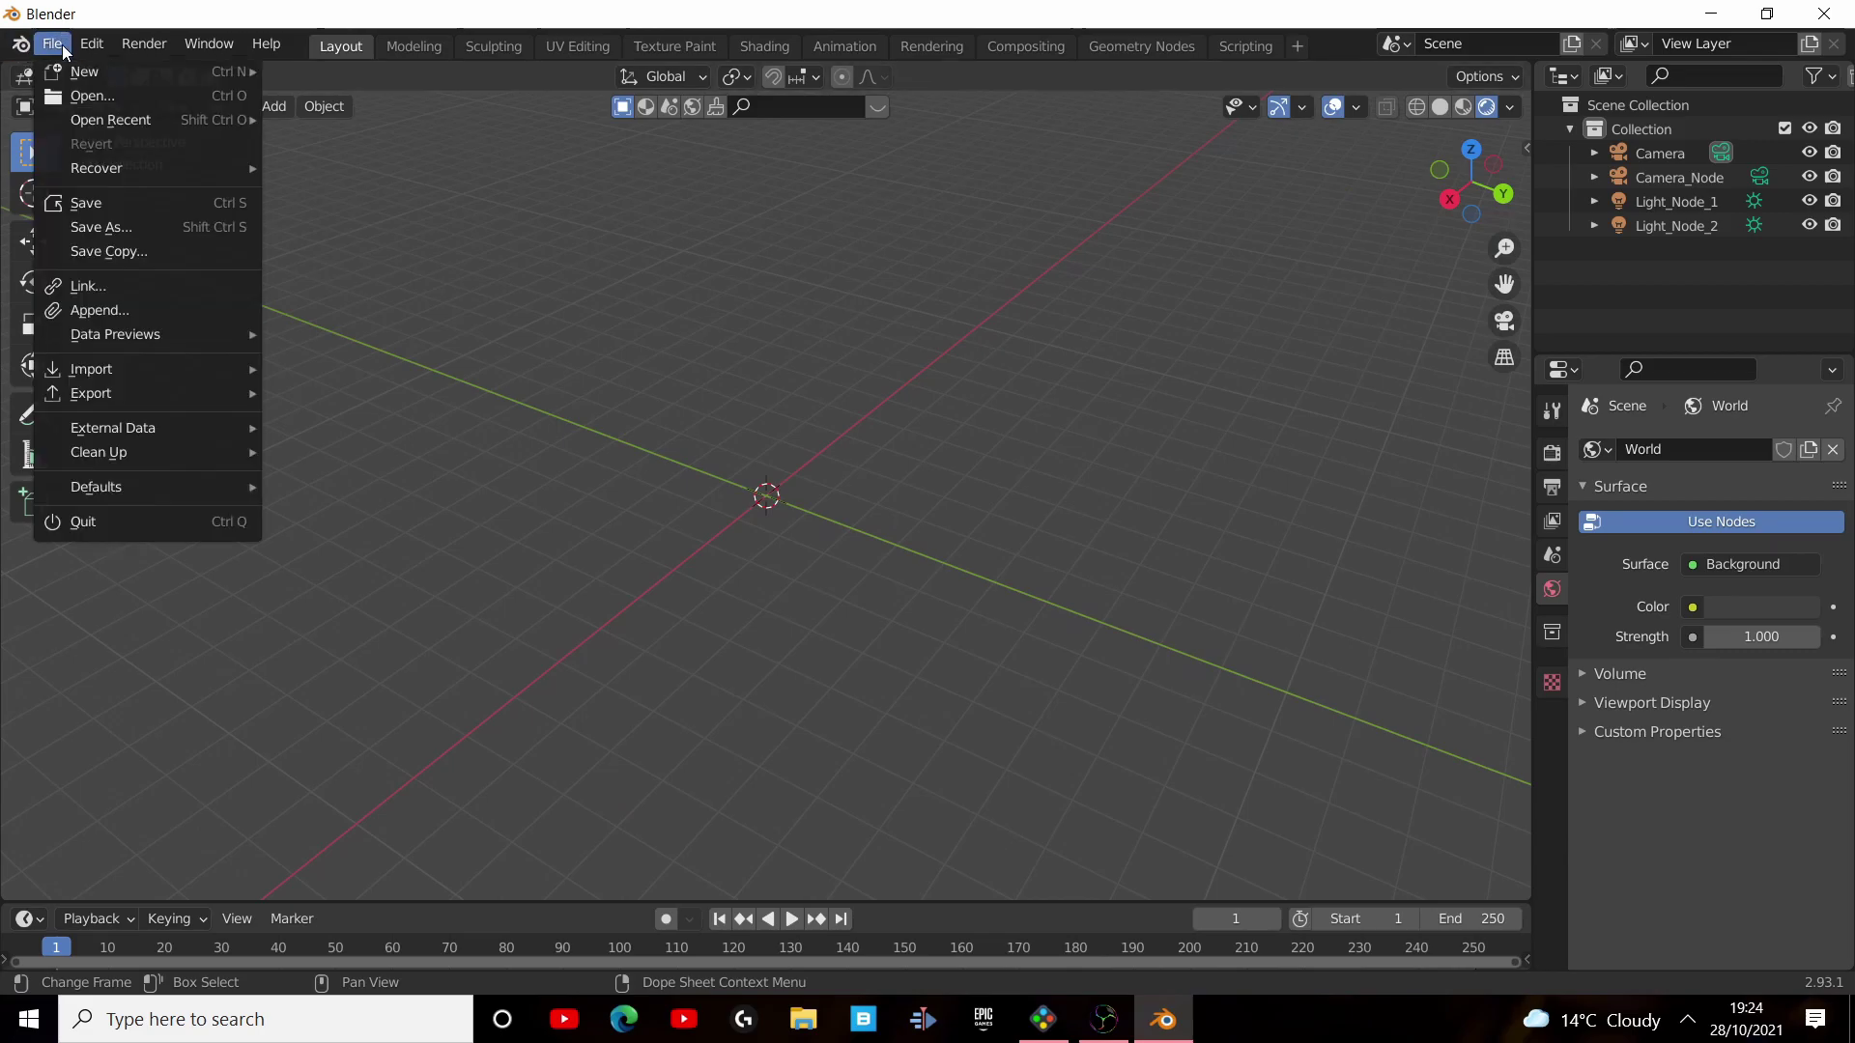
pyautogui.moveTo(103, 371)
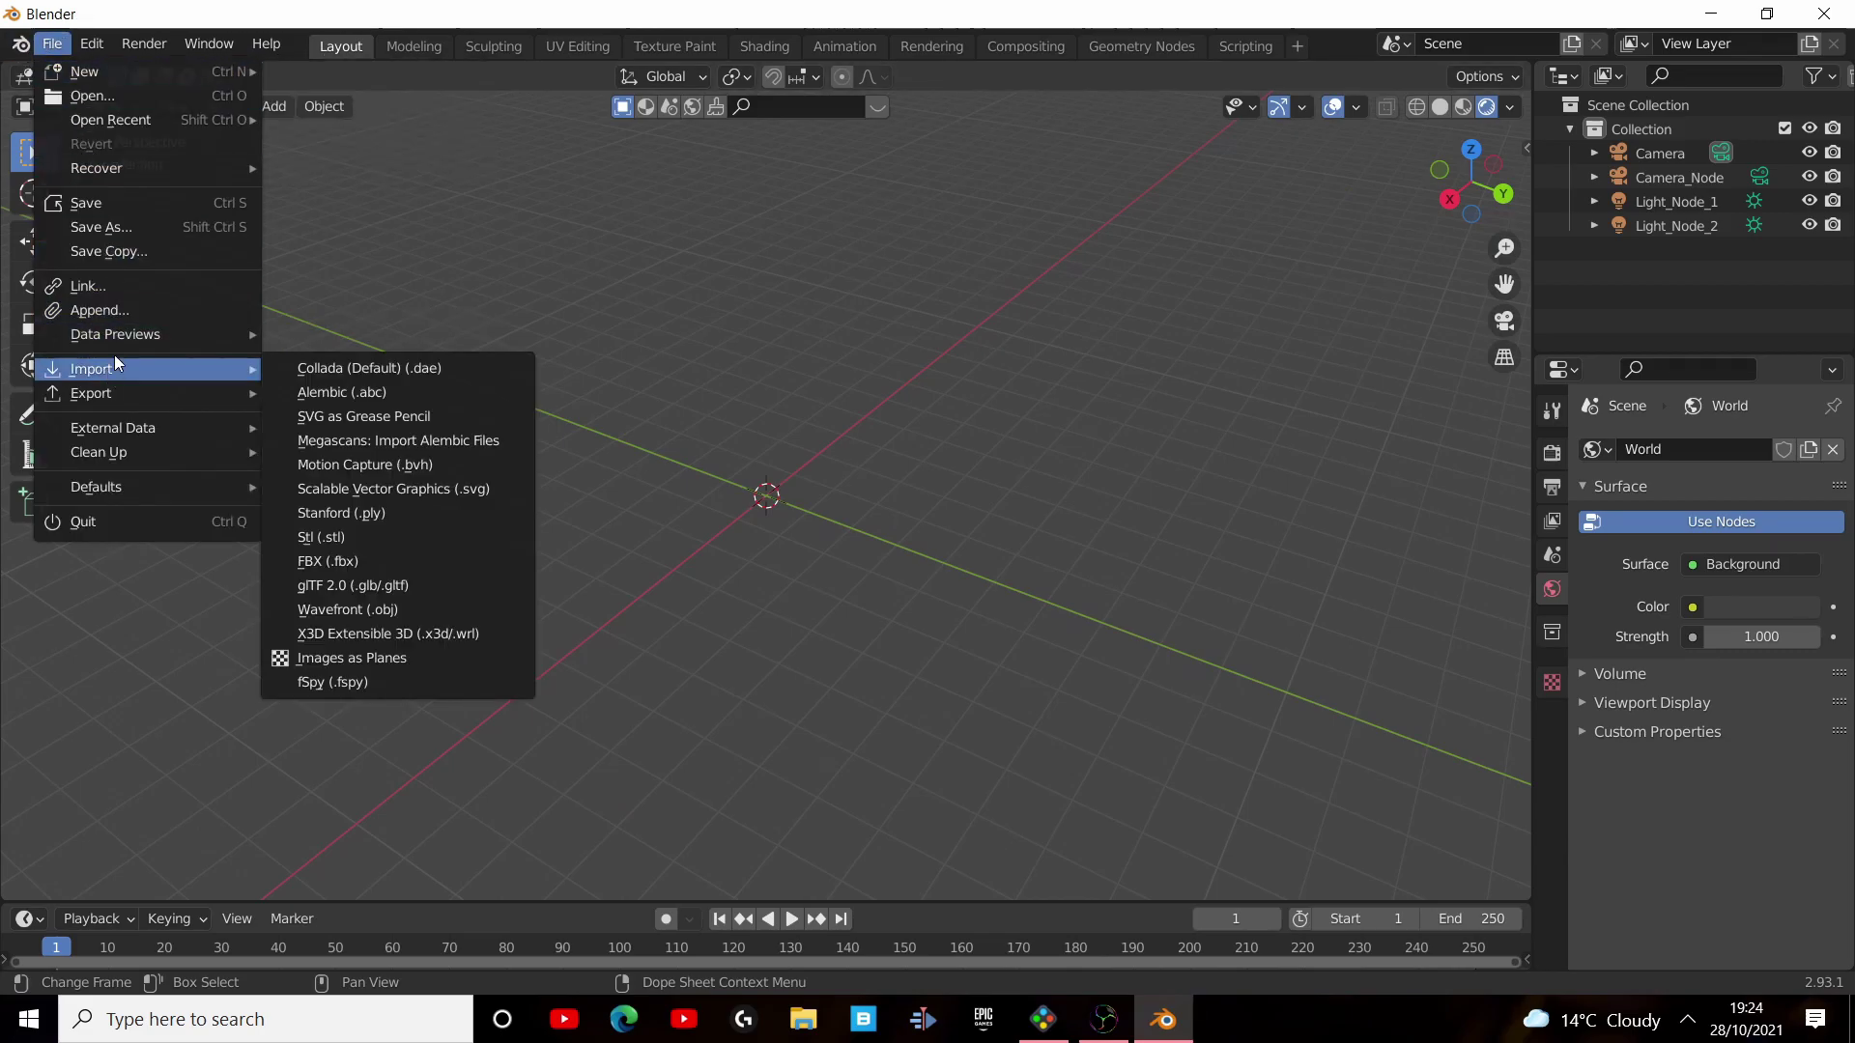
pyautogui.click(371, 373)
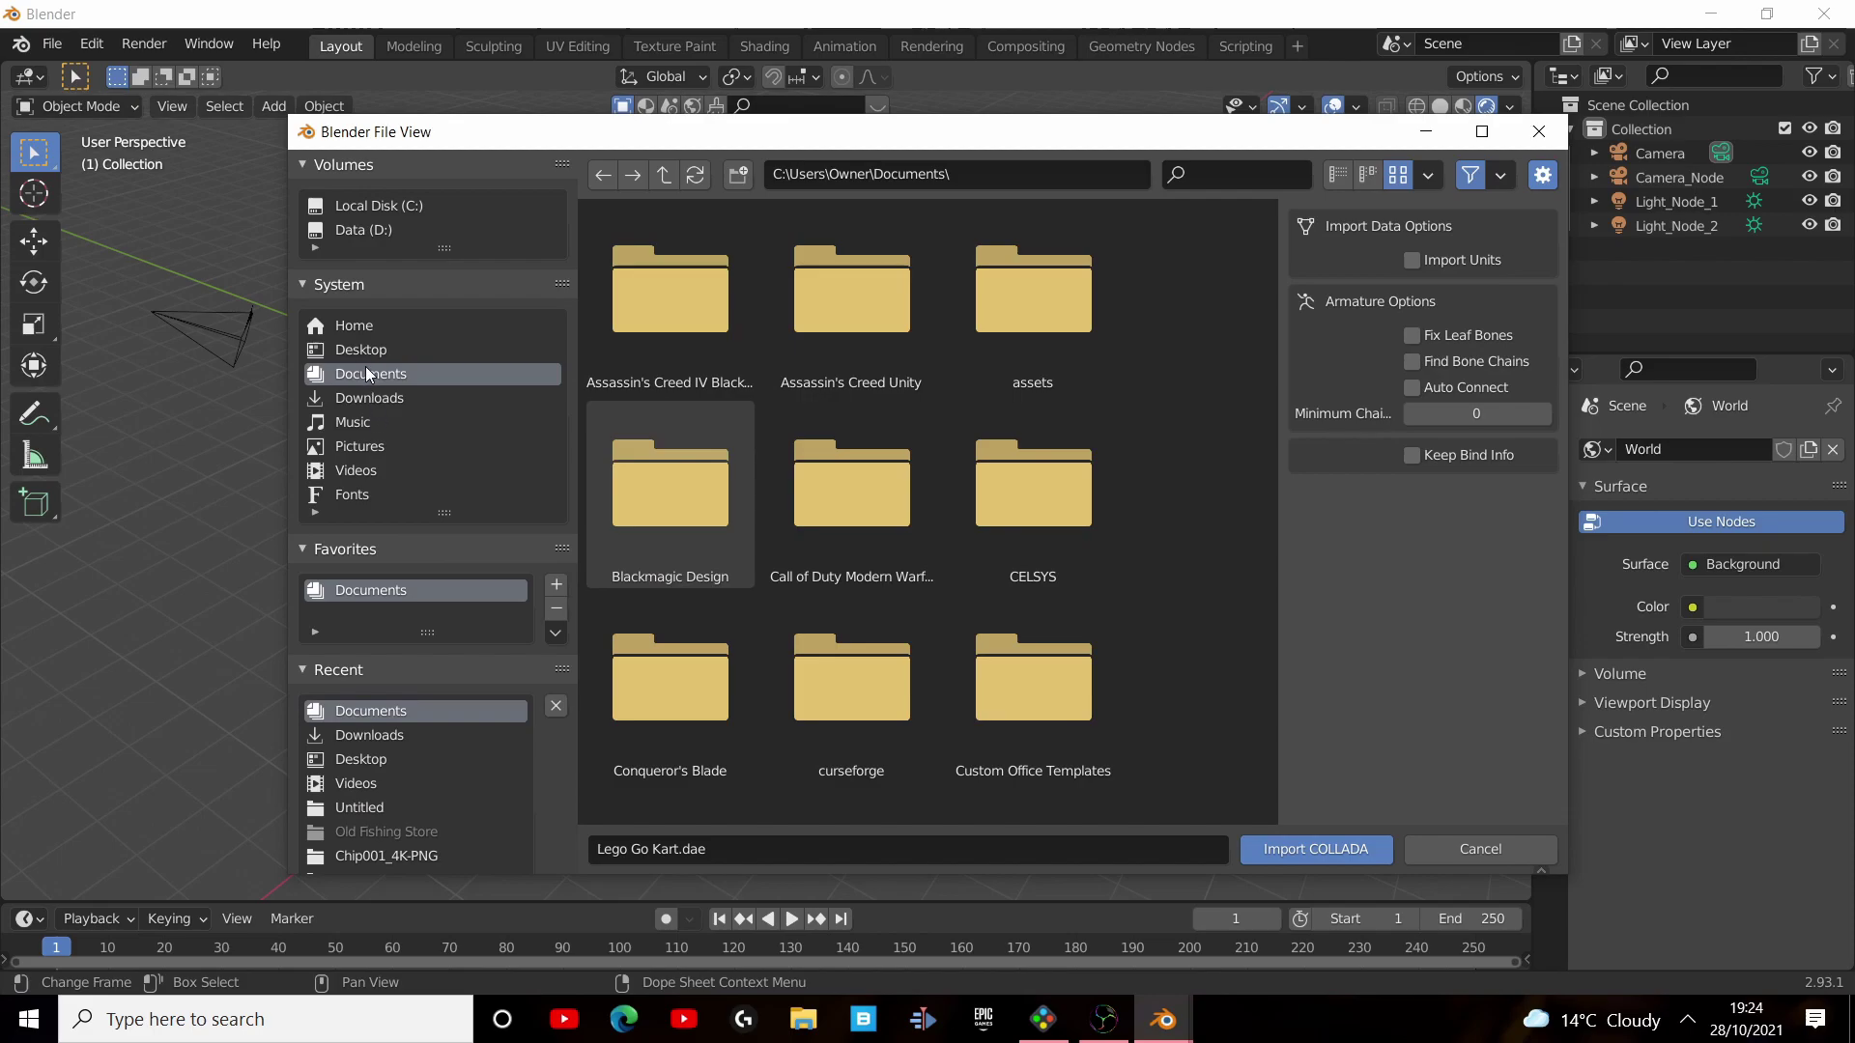
pyautogui.scroll(-10, 729, 558)
pyautogui.click(661, 743)
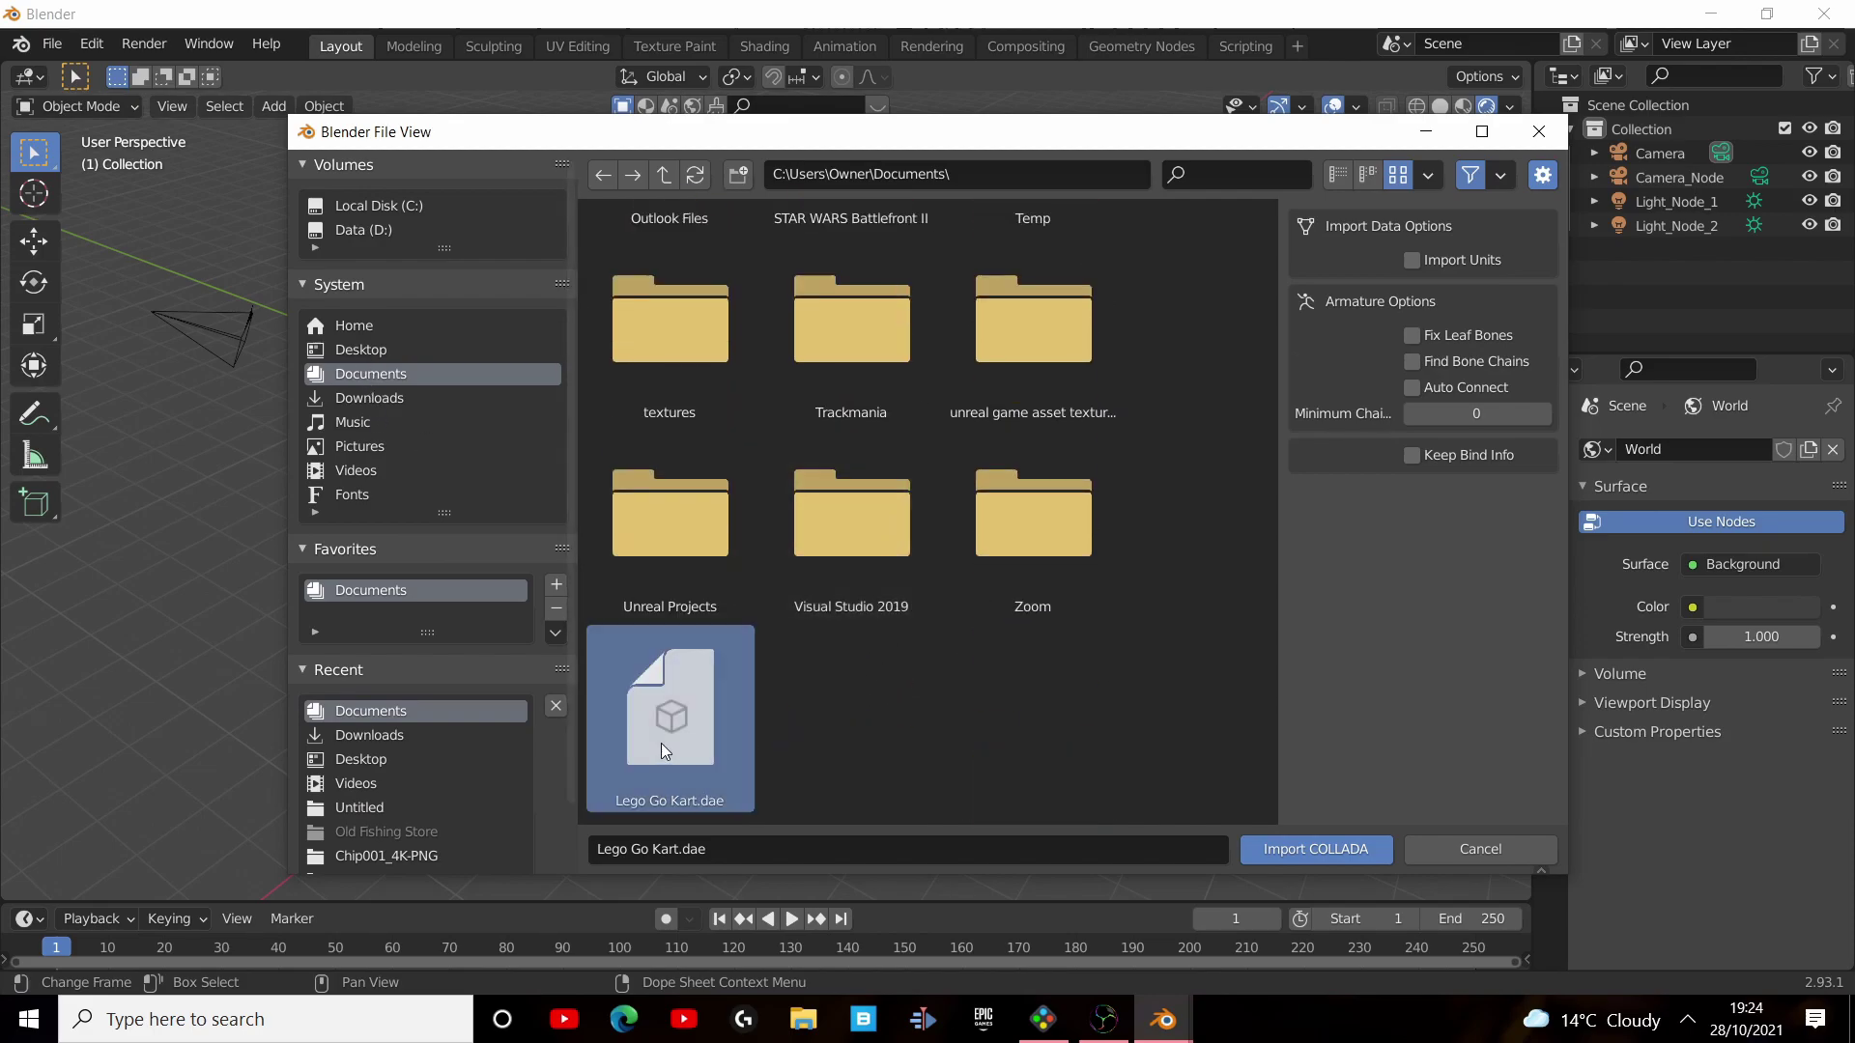
pyautogui.doubleClick(661, 744)
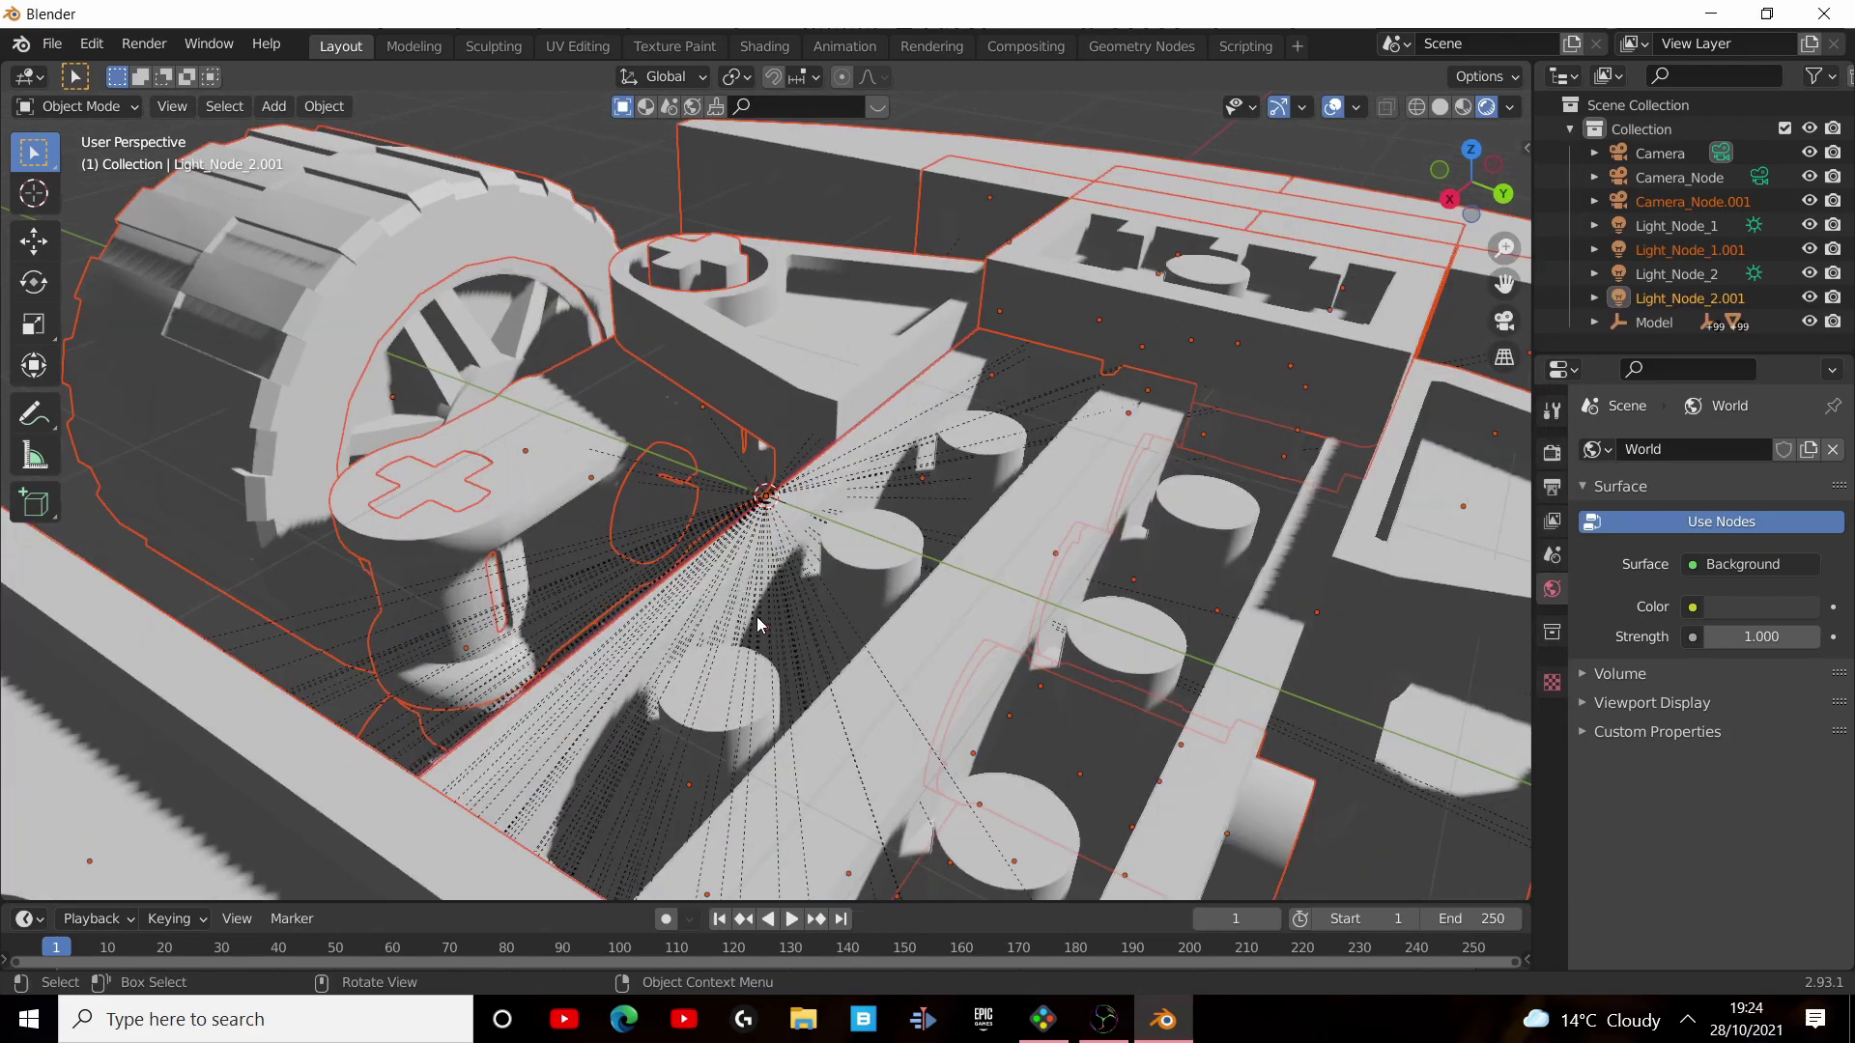
# Scale the imported kart down to a manageable size.
pyautogui.press('s')
pyautogui.press('s')
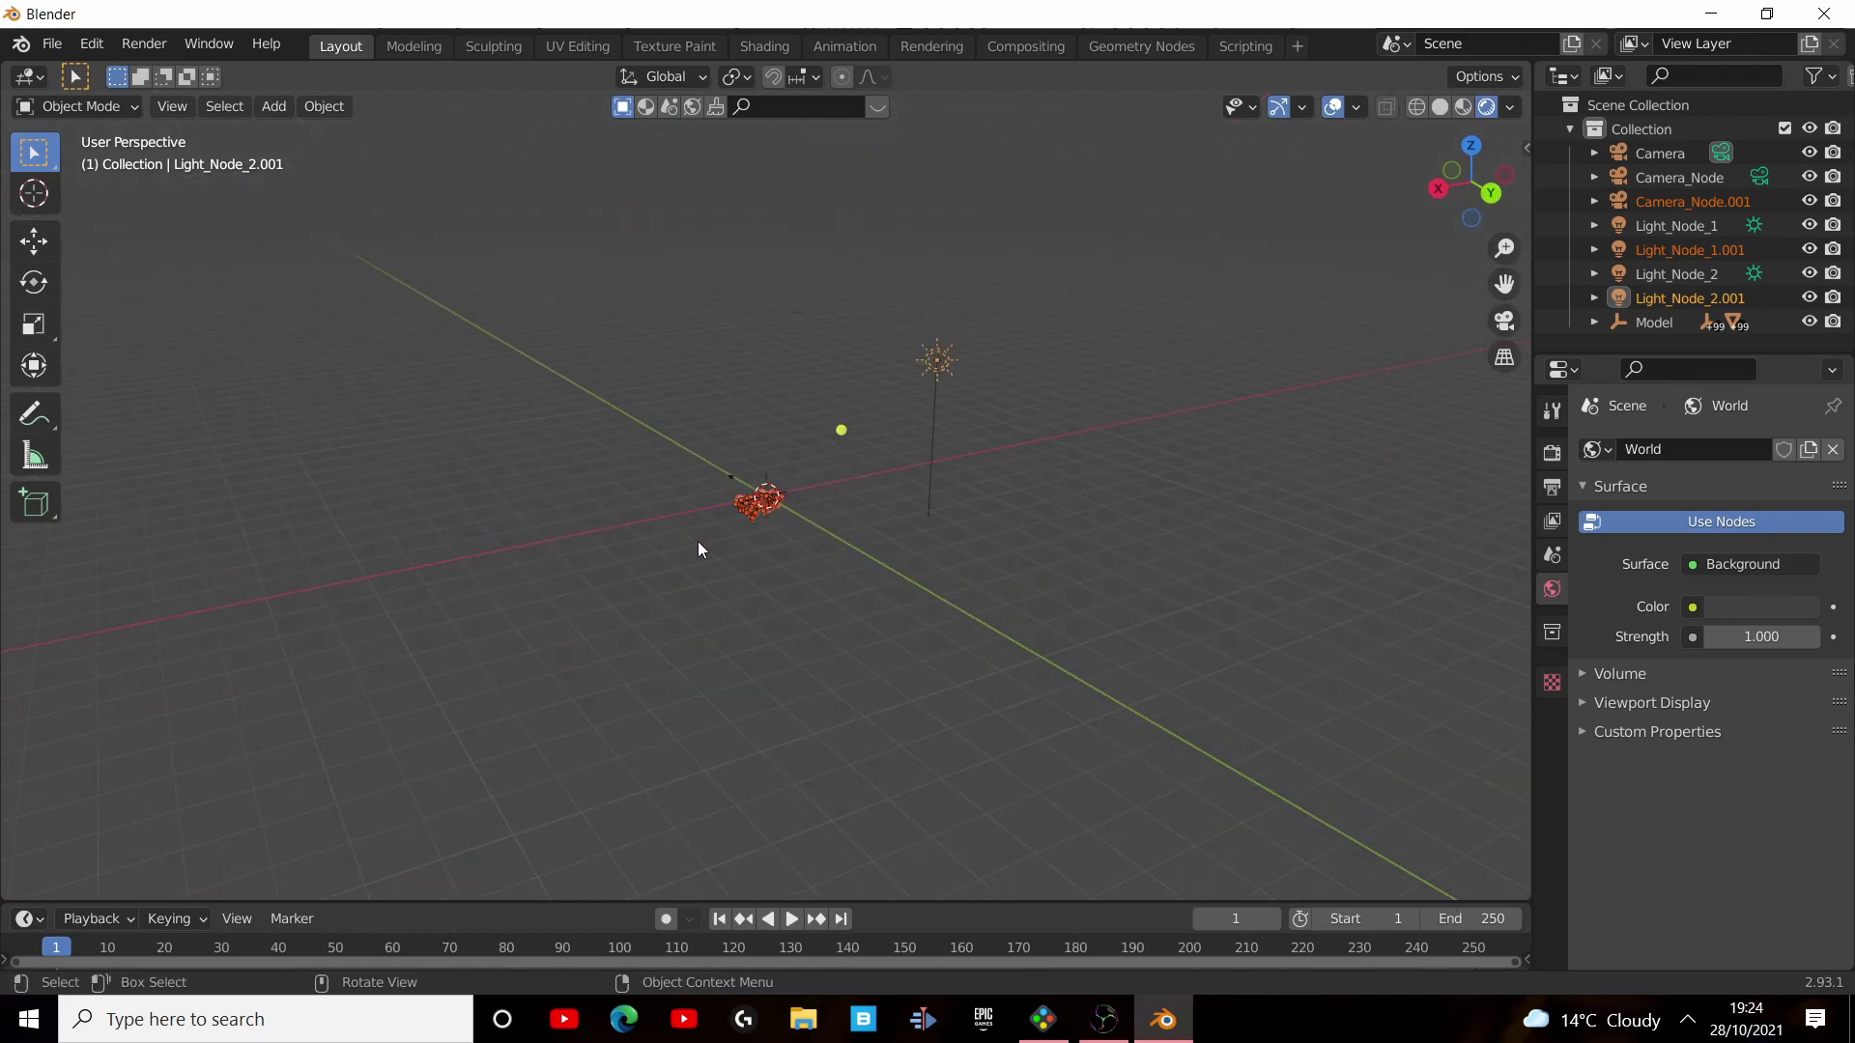
pyautogui.click(933, 428)
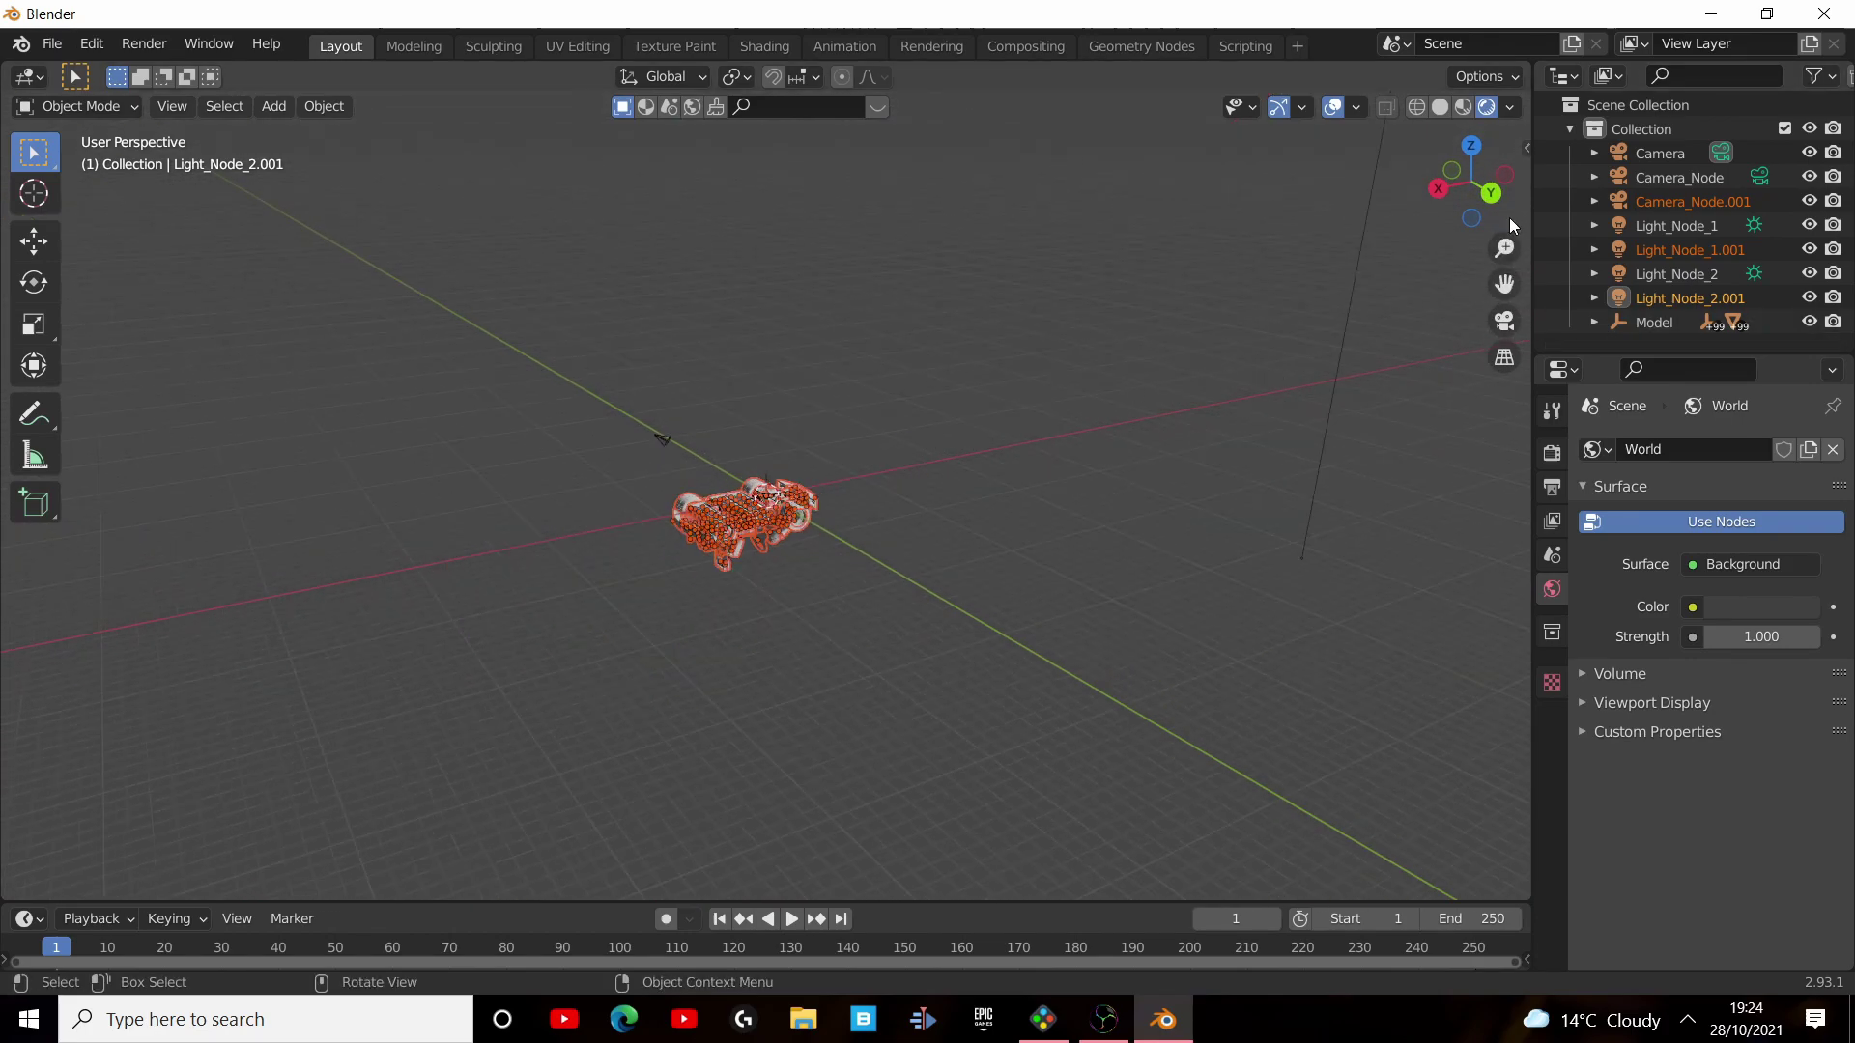
pyautogui.hotkey('ctrl', 'z')
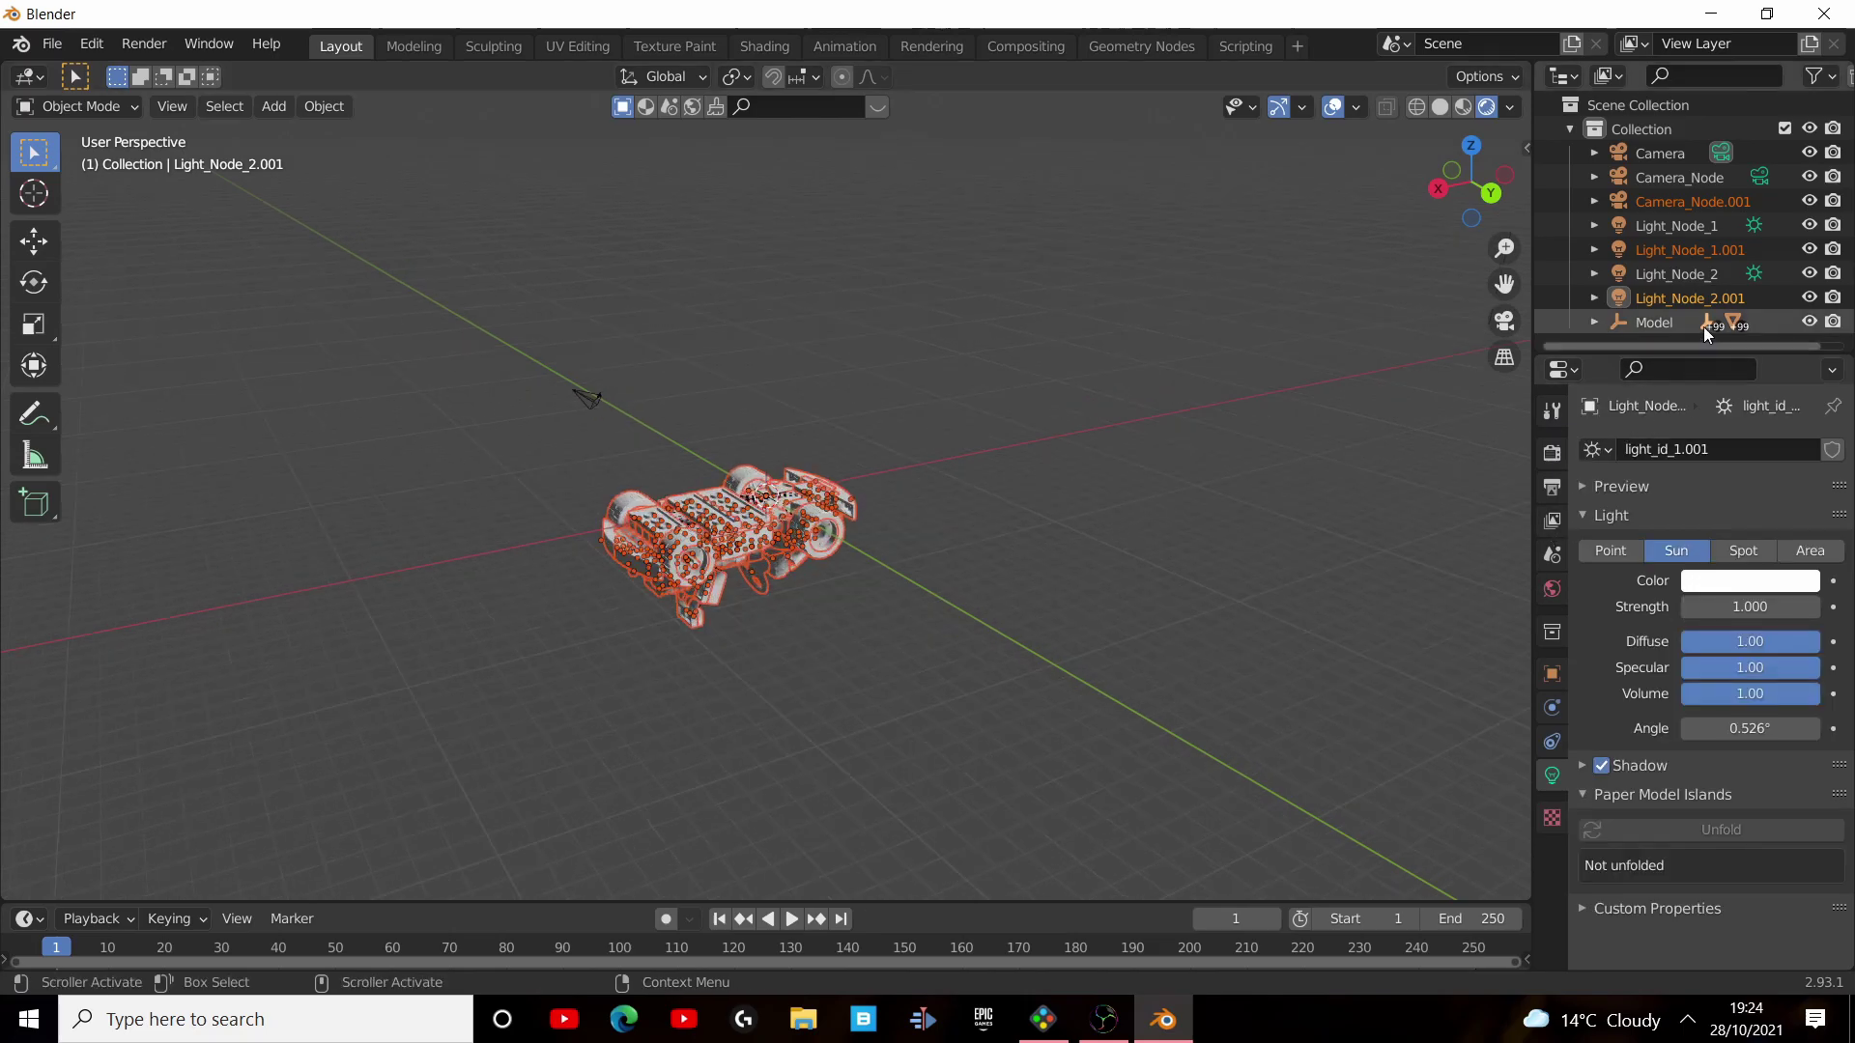
pyautogui.scroll(6, 1284, 473)
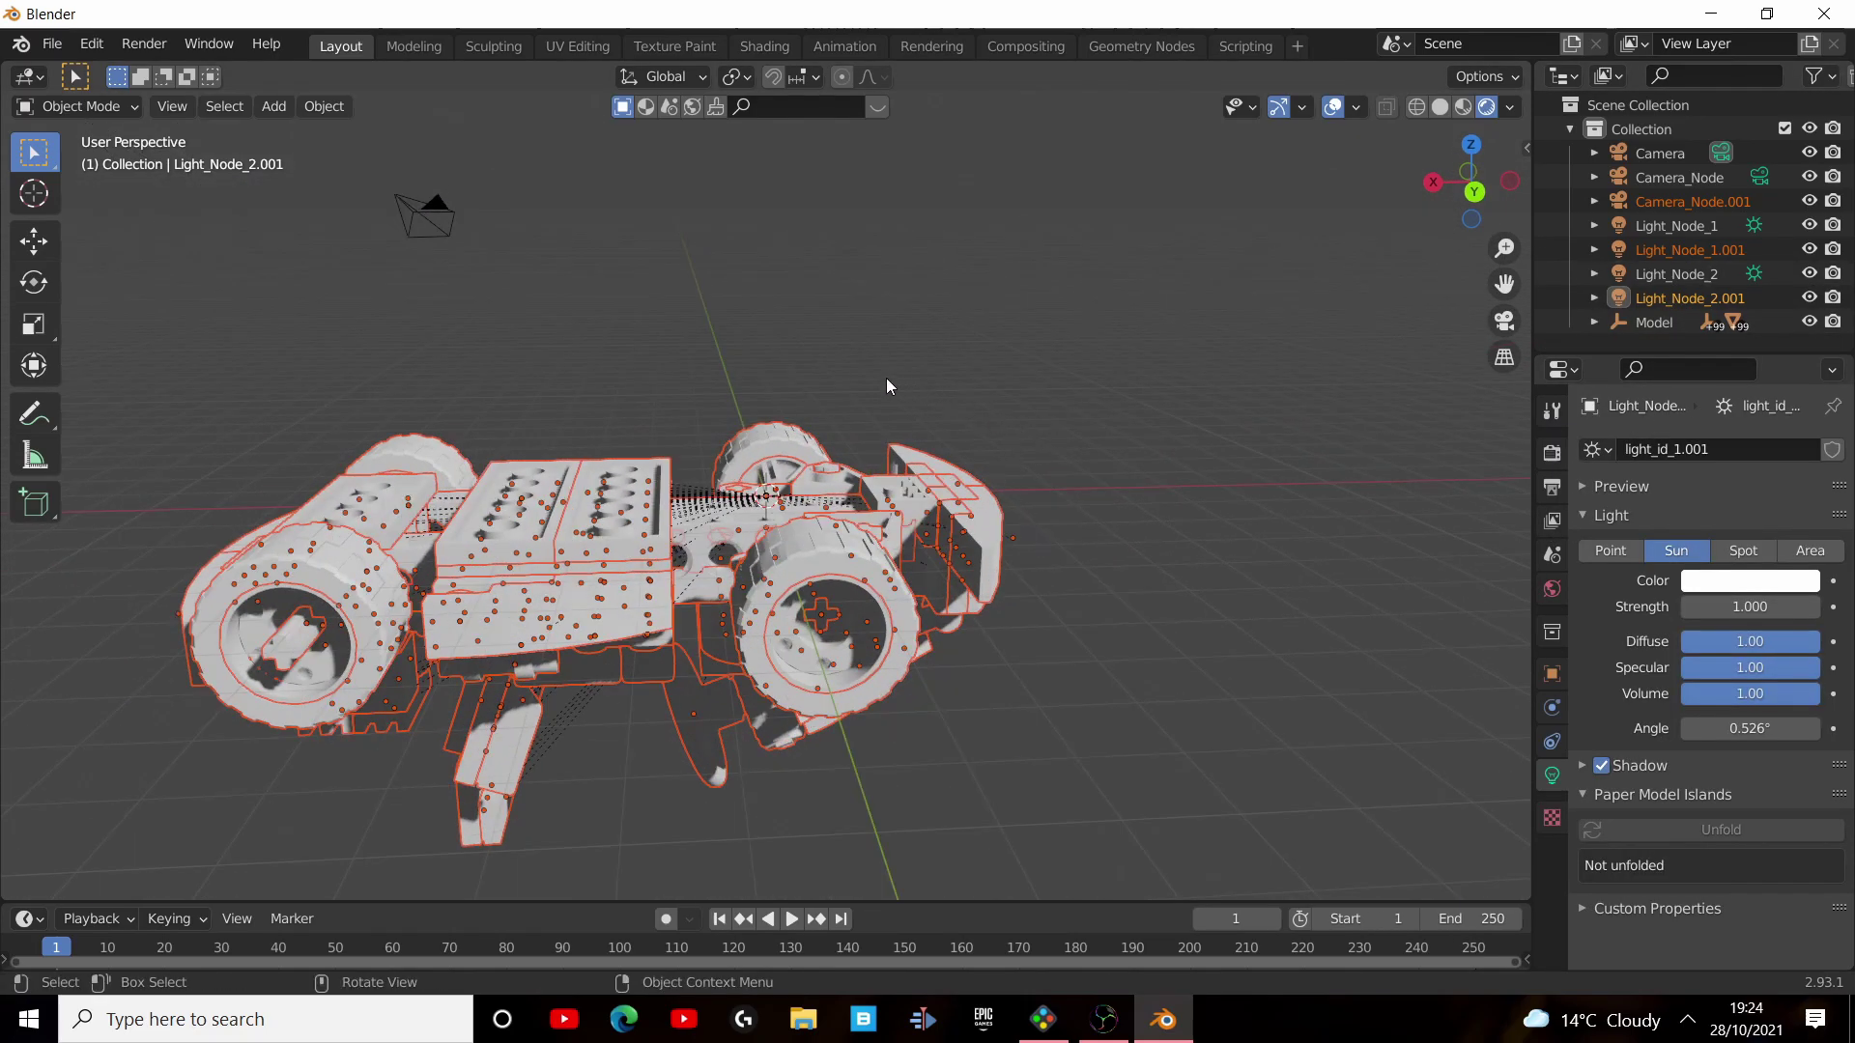
pyautogui.hotkey('ctrl', 'z')
# In Back Orthographic view, rotate the kart about 180° and orbit to check it.
pyautogui.click(1473, 183)
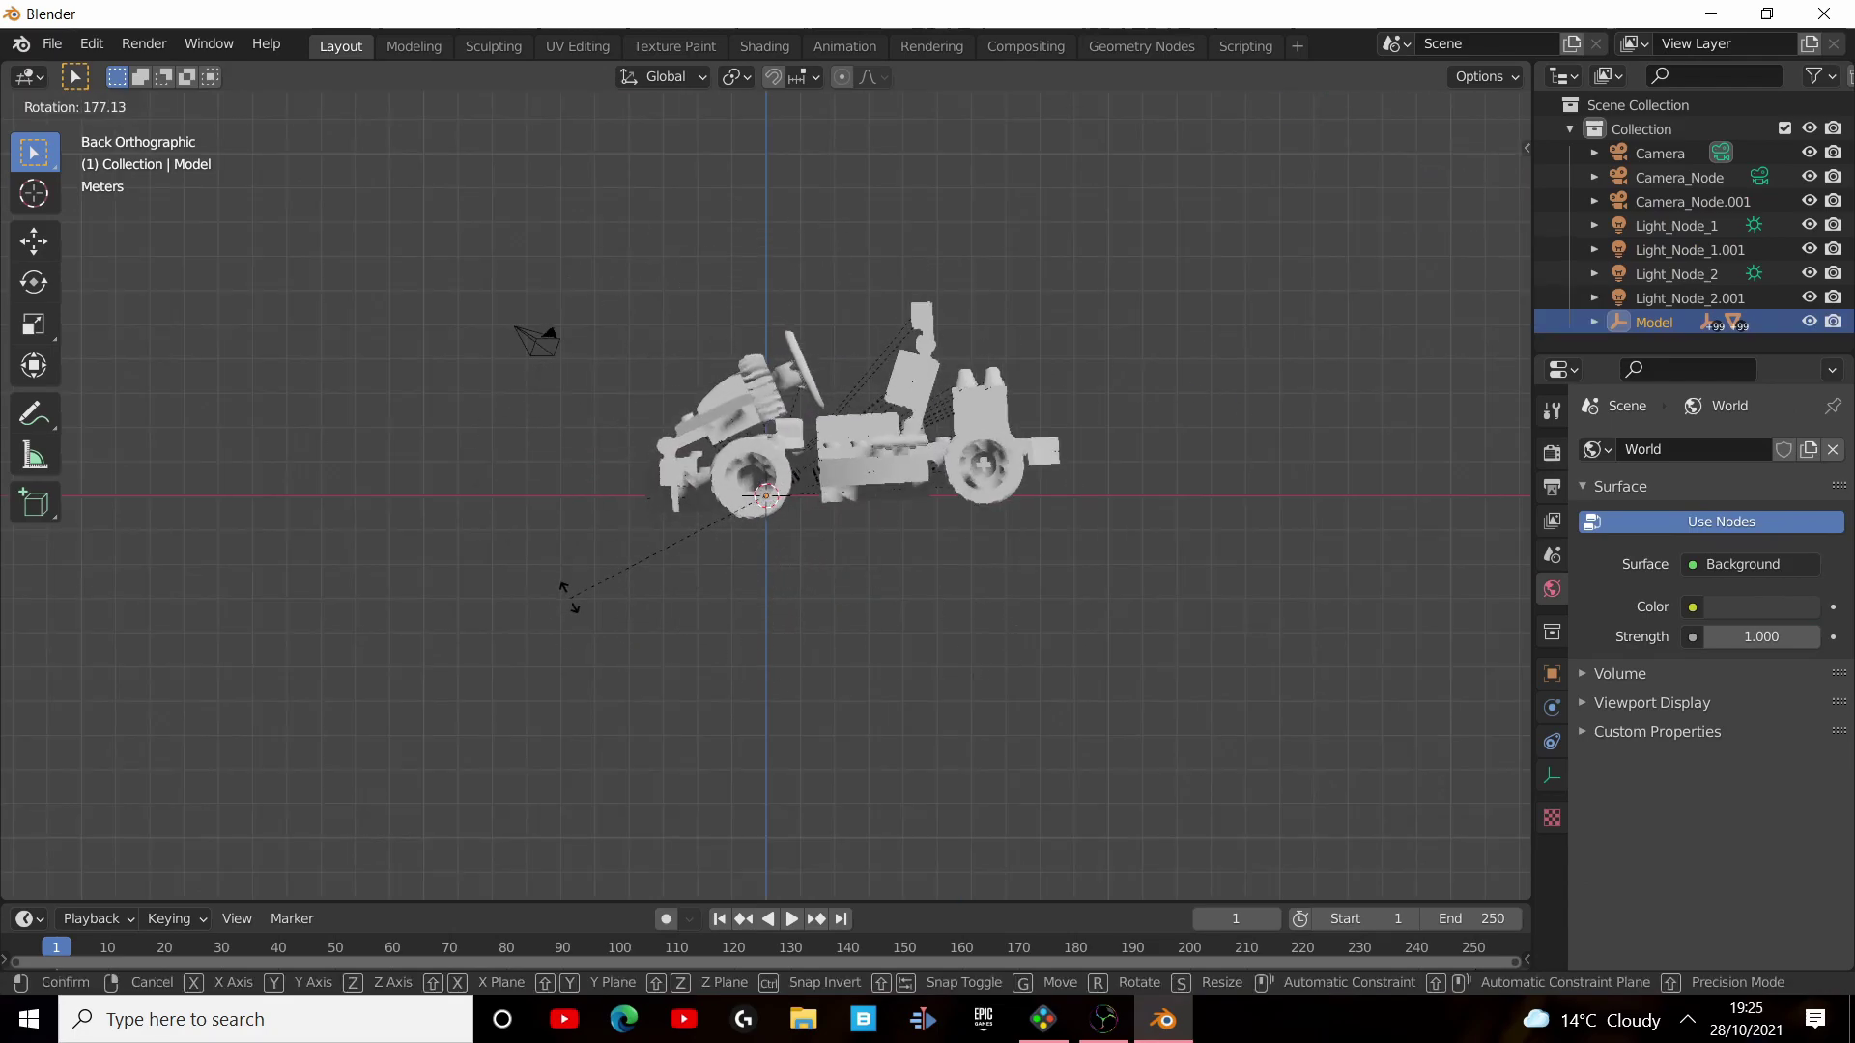
pyautogui.moveTo(558, 577)
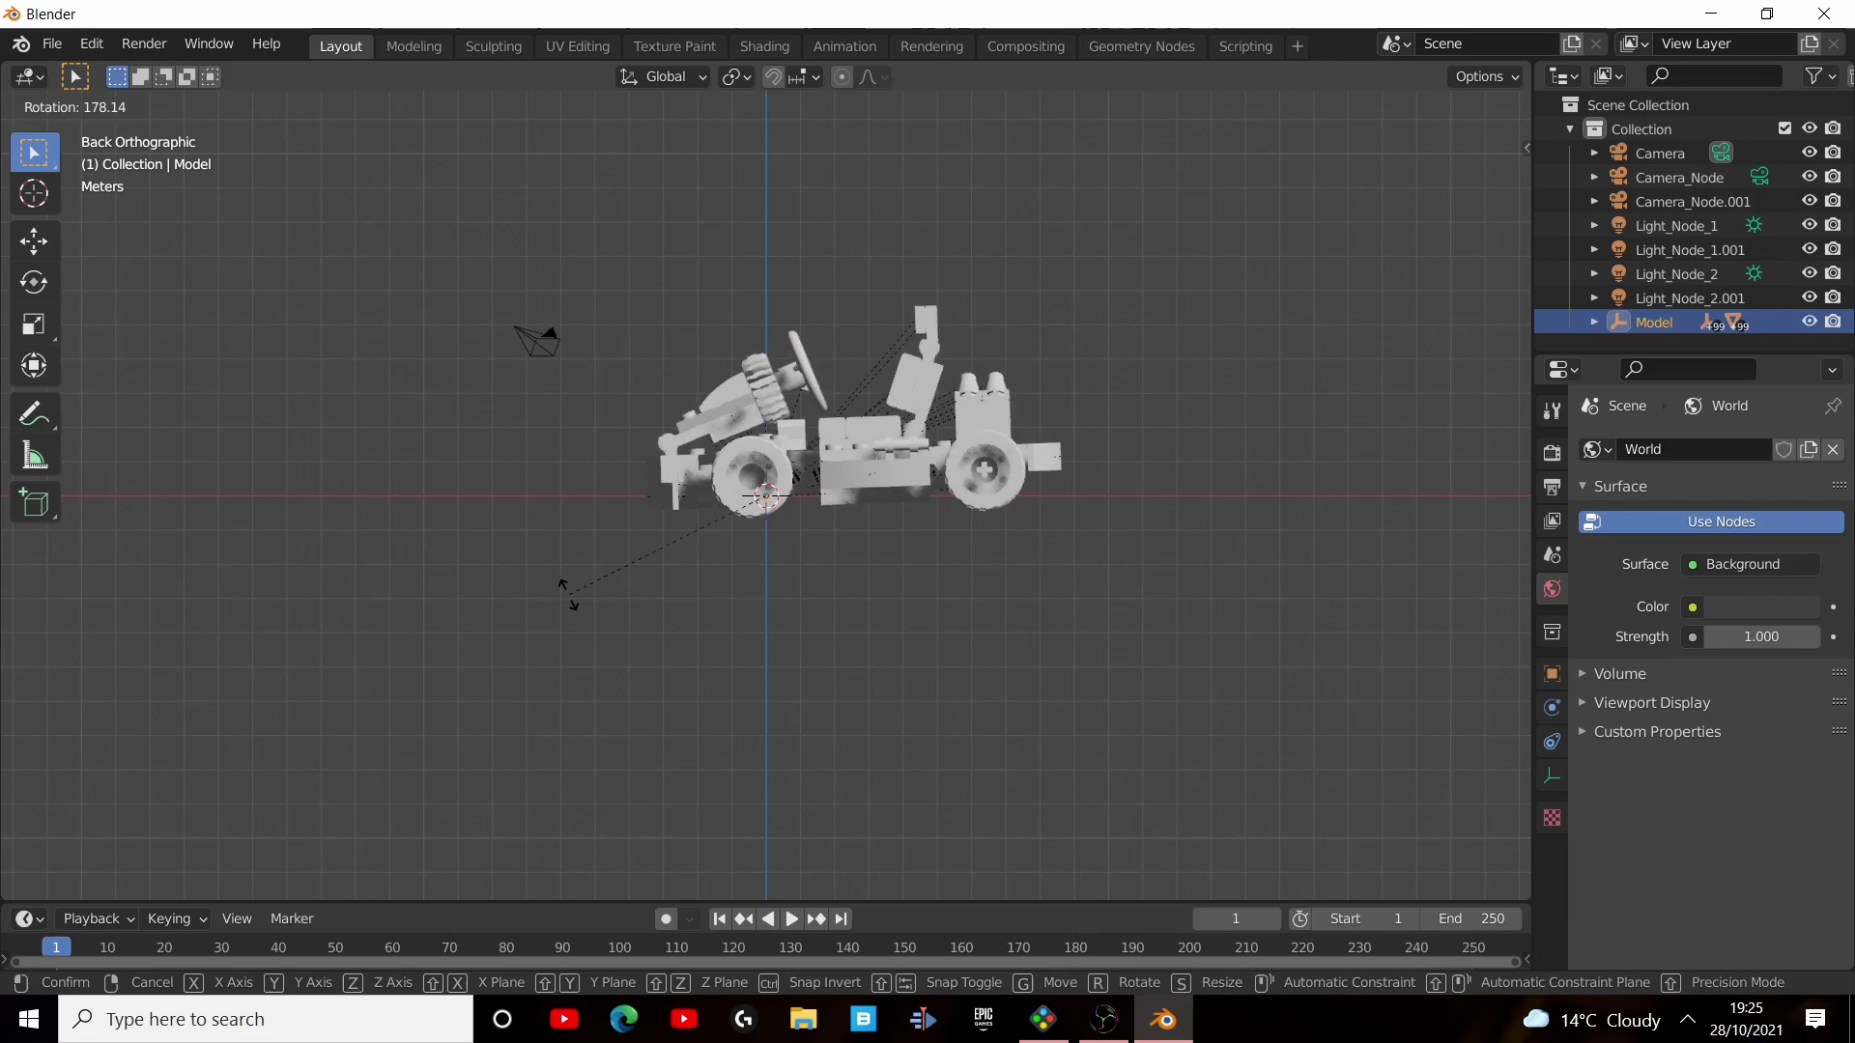
pyautogui.click(566, 587)
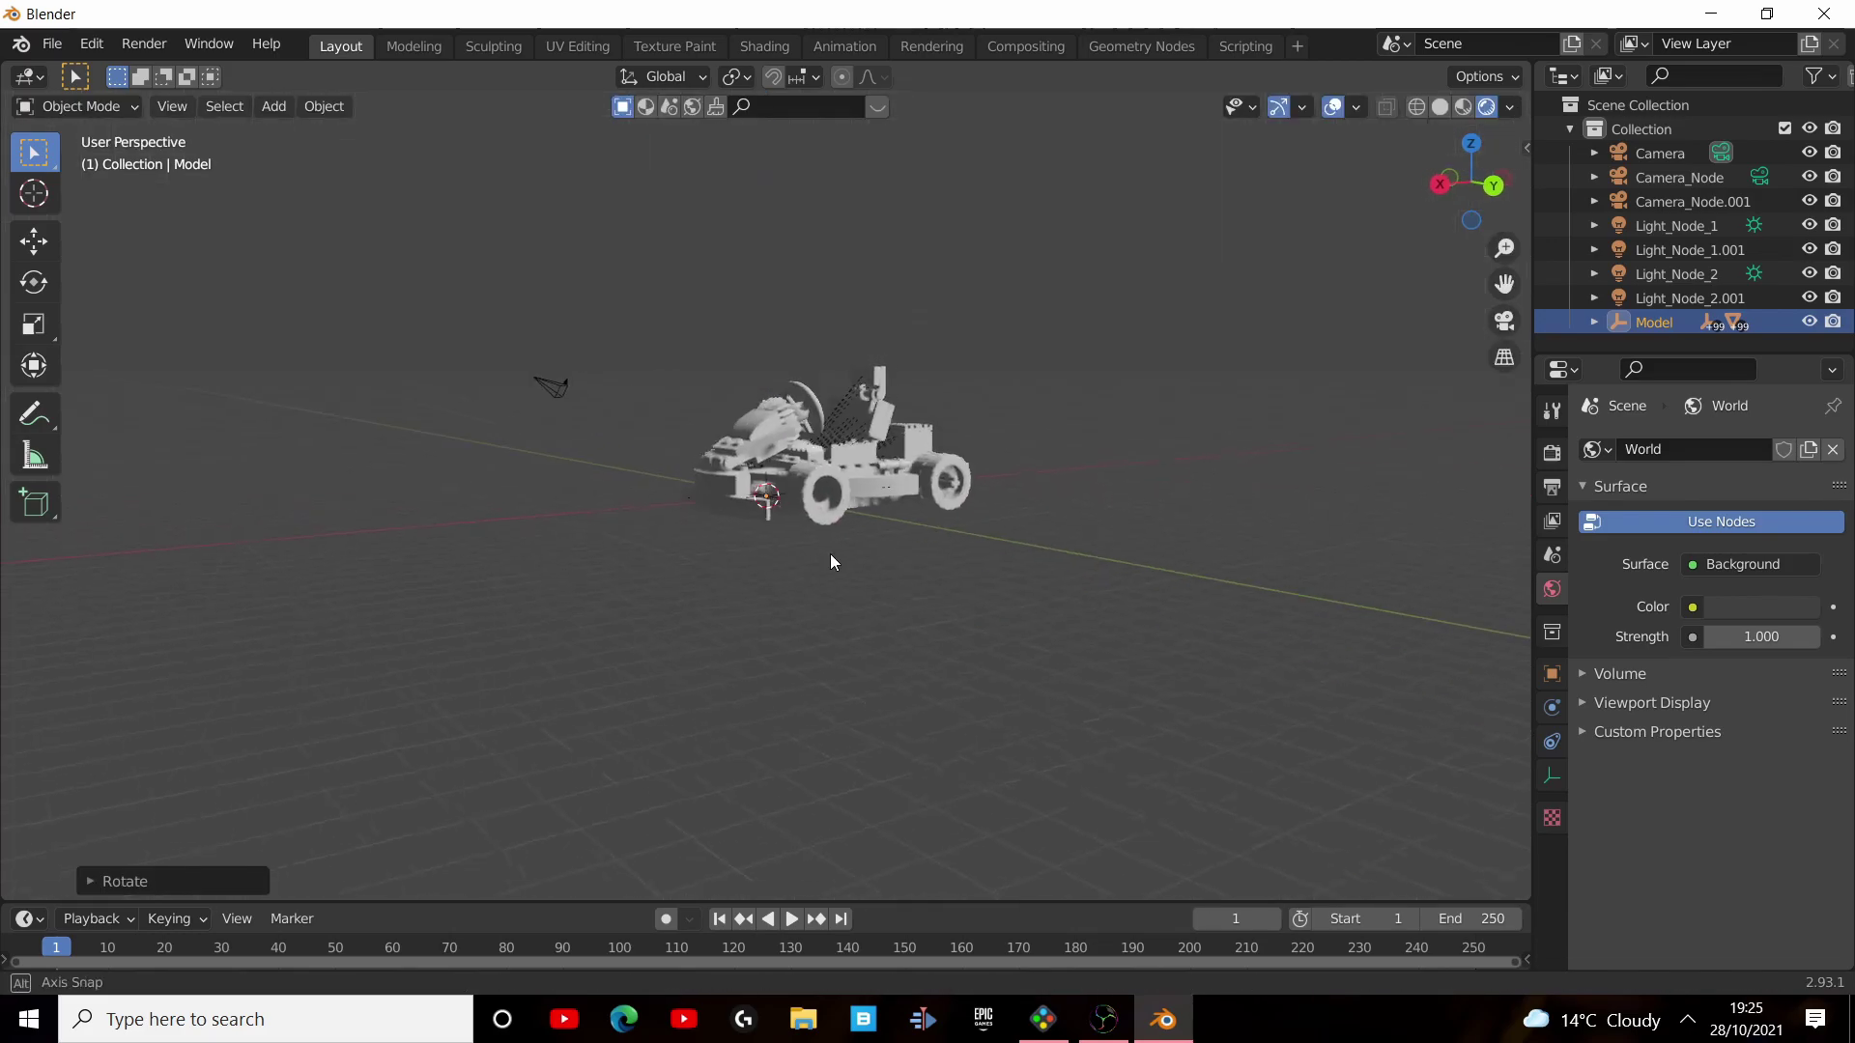
pyautogui.moveTo(831, 553); pyautogui.dragTo(756, 634, button='middle')
pyautogui.scroll(10, 756, 633)
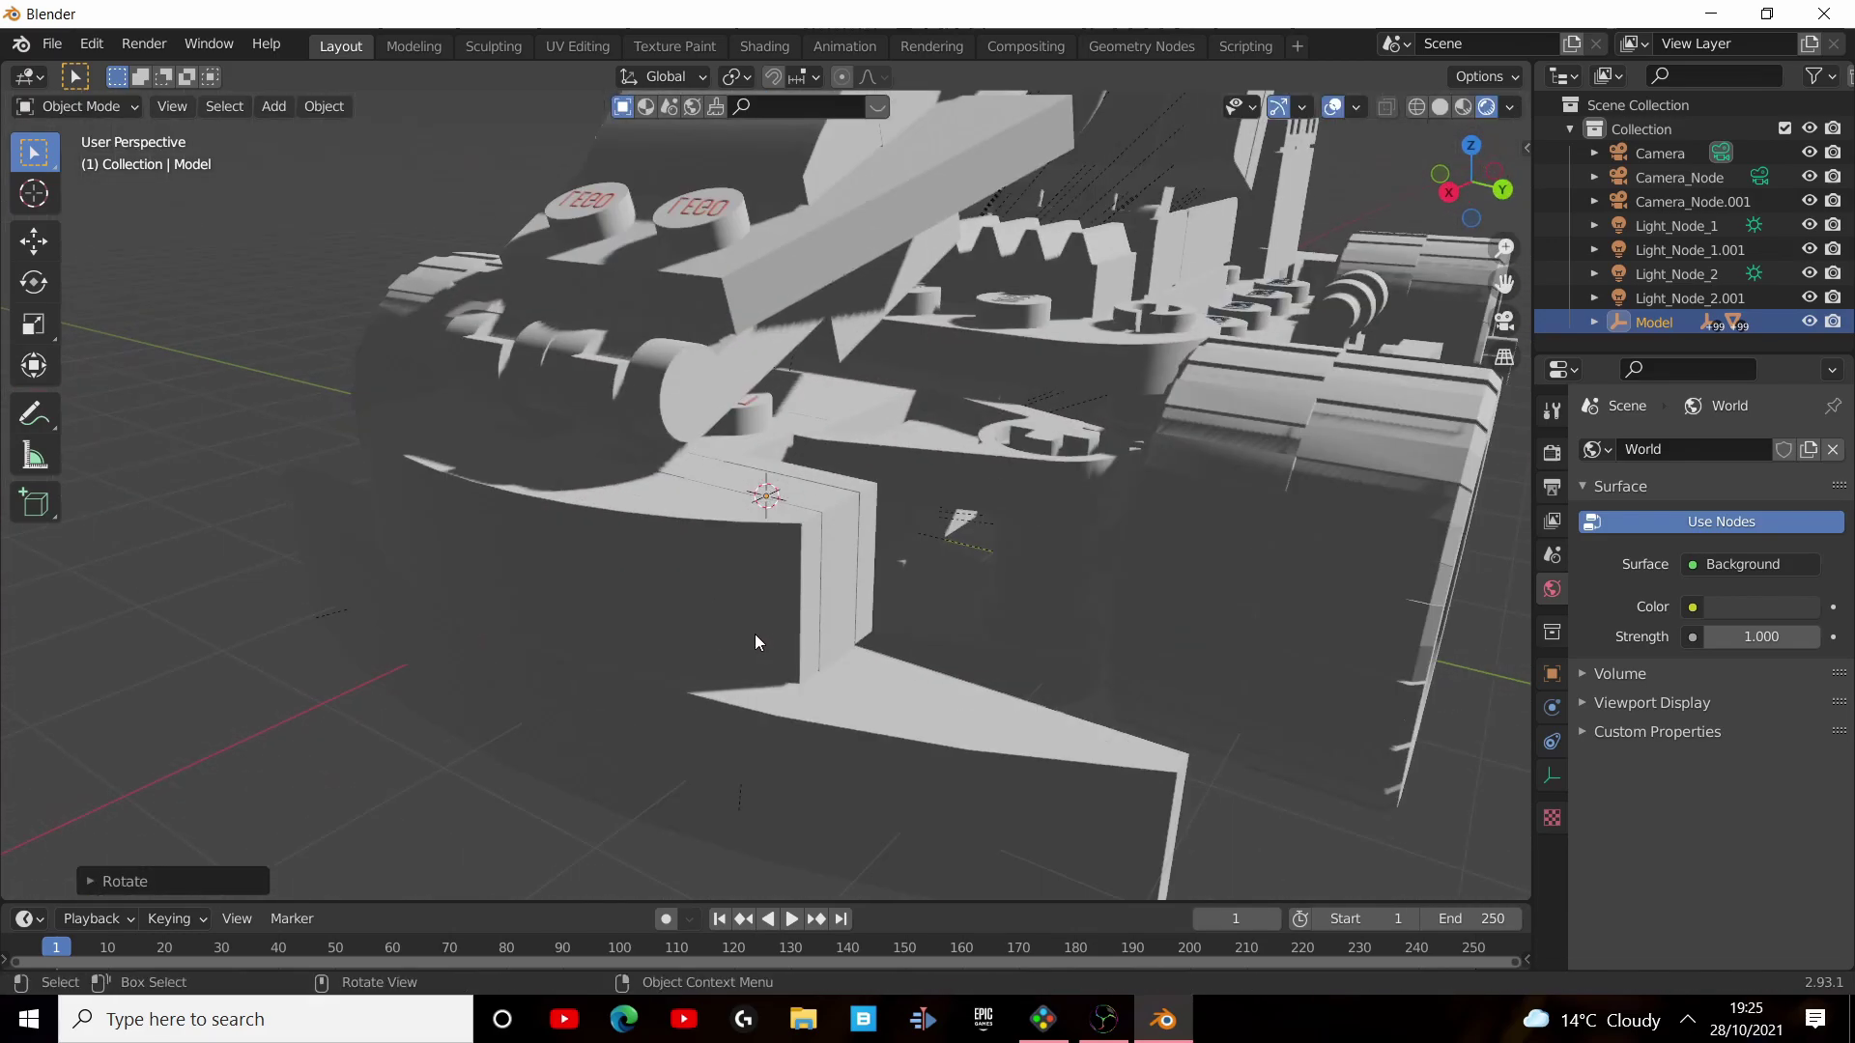
pyautogui.moveTo(867, 591); pyautogui.dragTo(661, 495, button='middle')
pyautogui.scroll(-12, 661, 495)
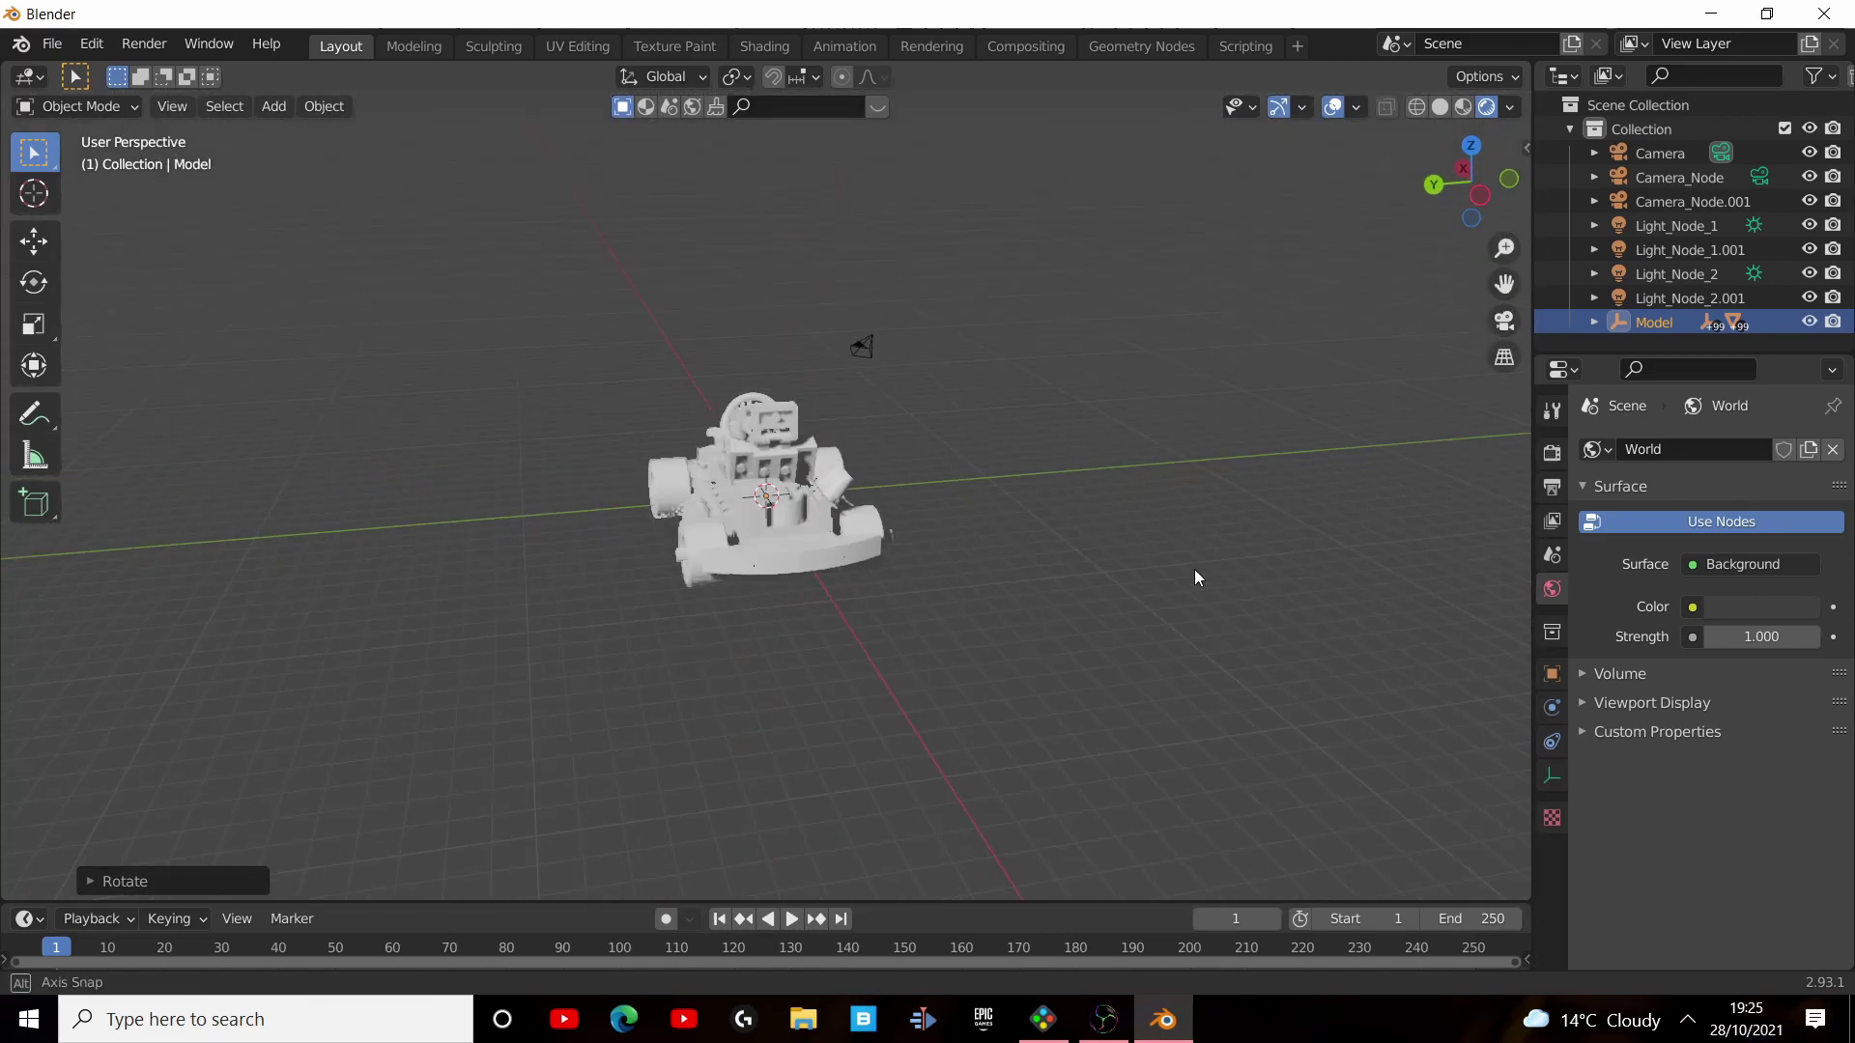
pyautogui.moveTo(1255, 636); pyautogui.dragTo(850, 792, button='middle')
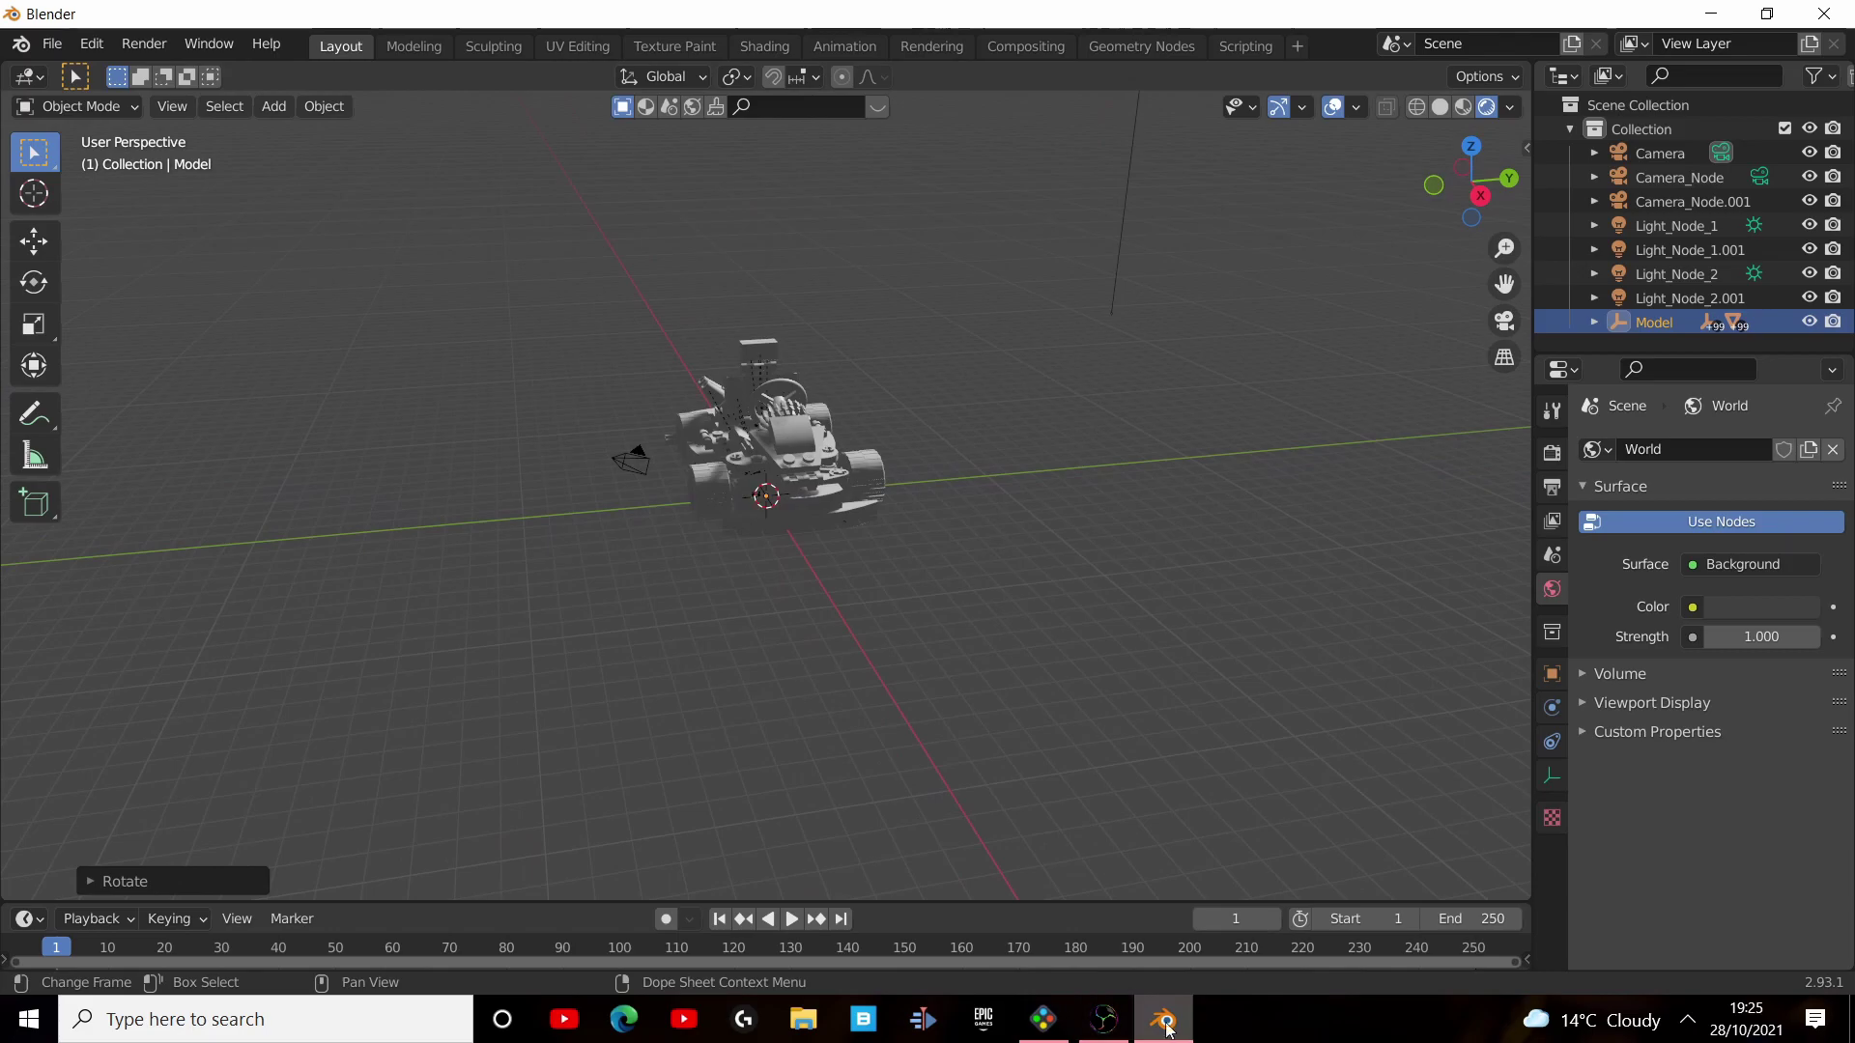
pyautogui.click(1034, 1030)
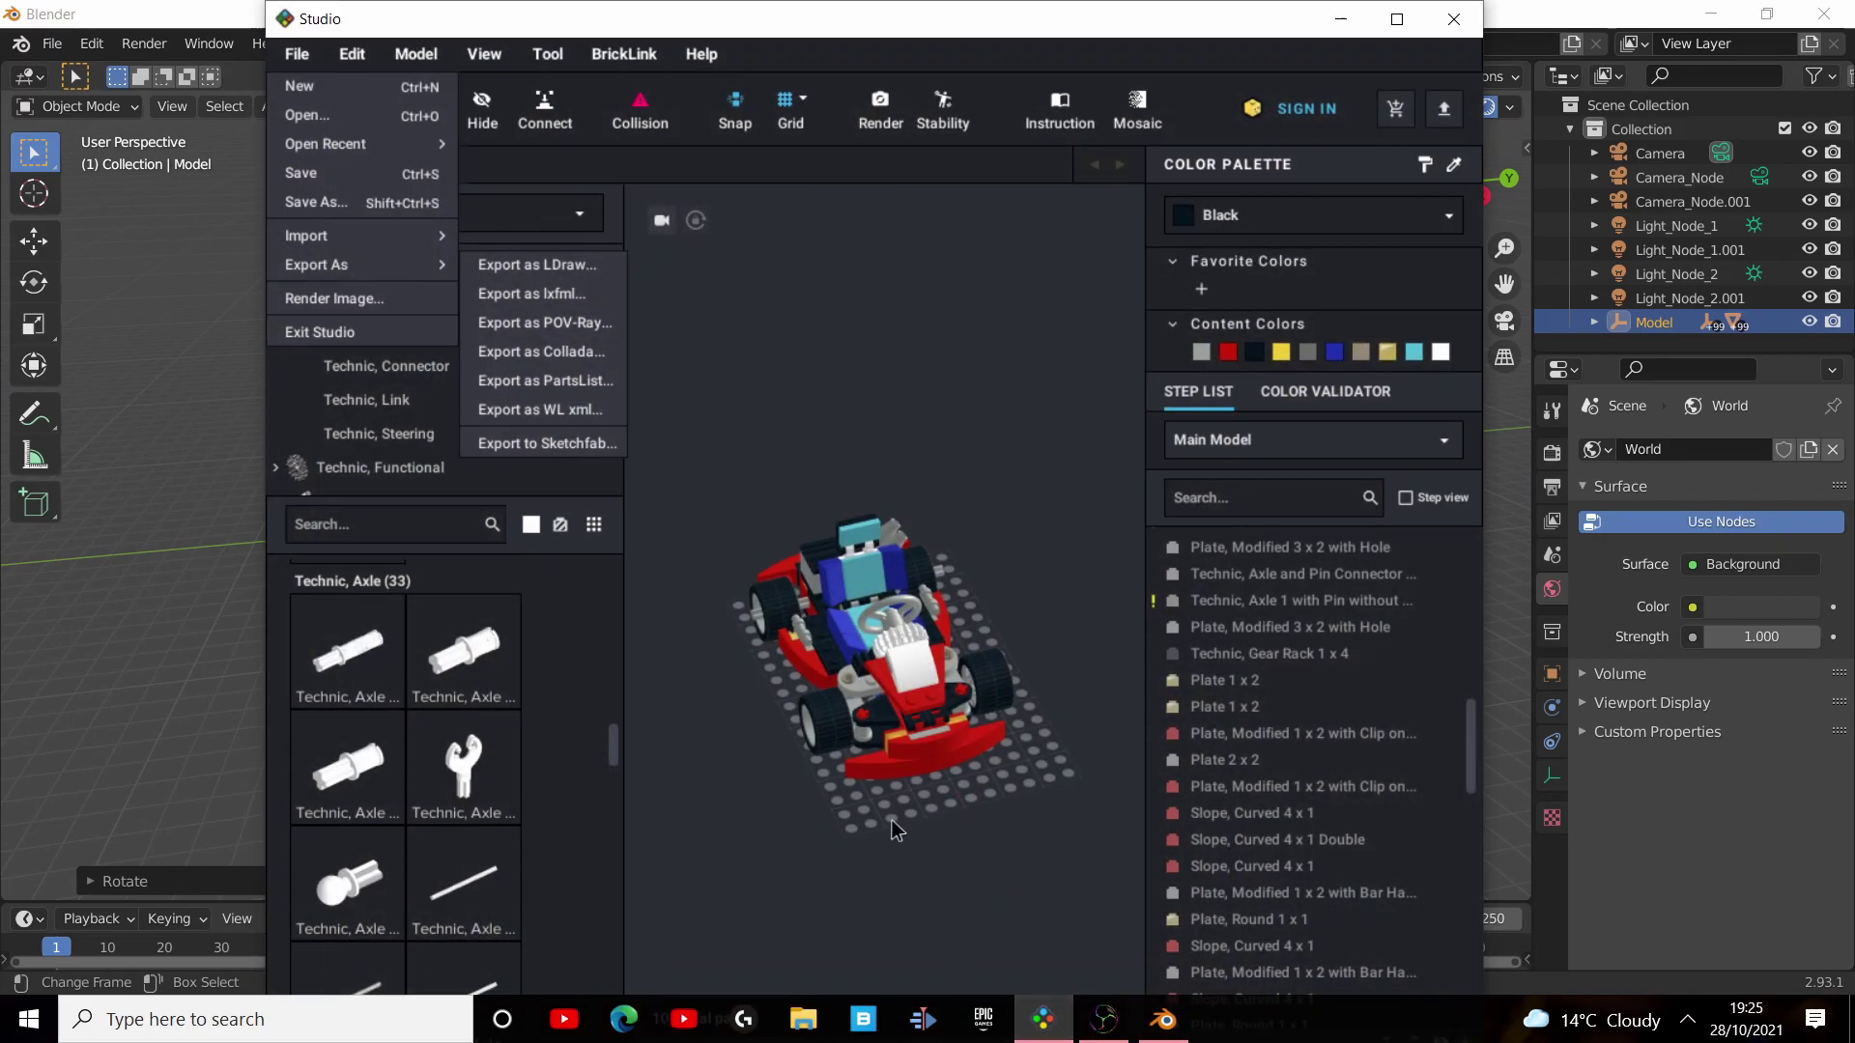
pyautogui.click(887, 715)
pyautogui.scroll(10, 928, 695)
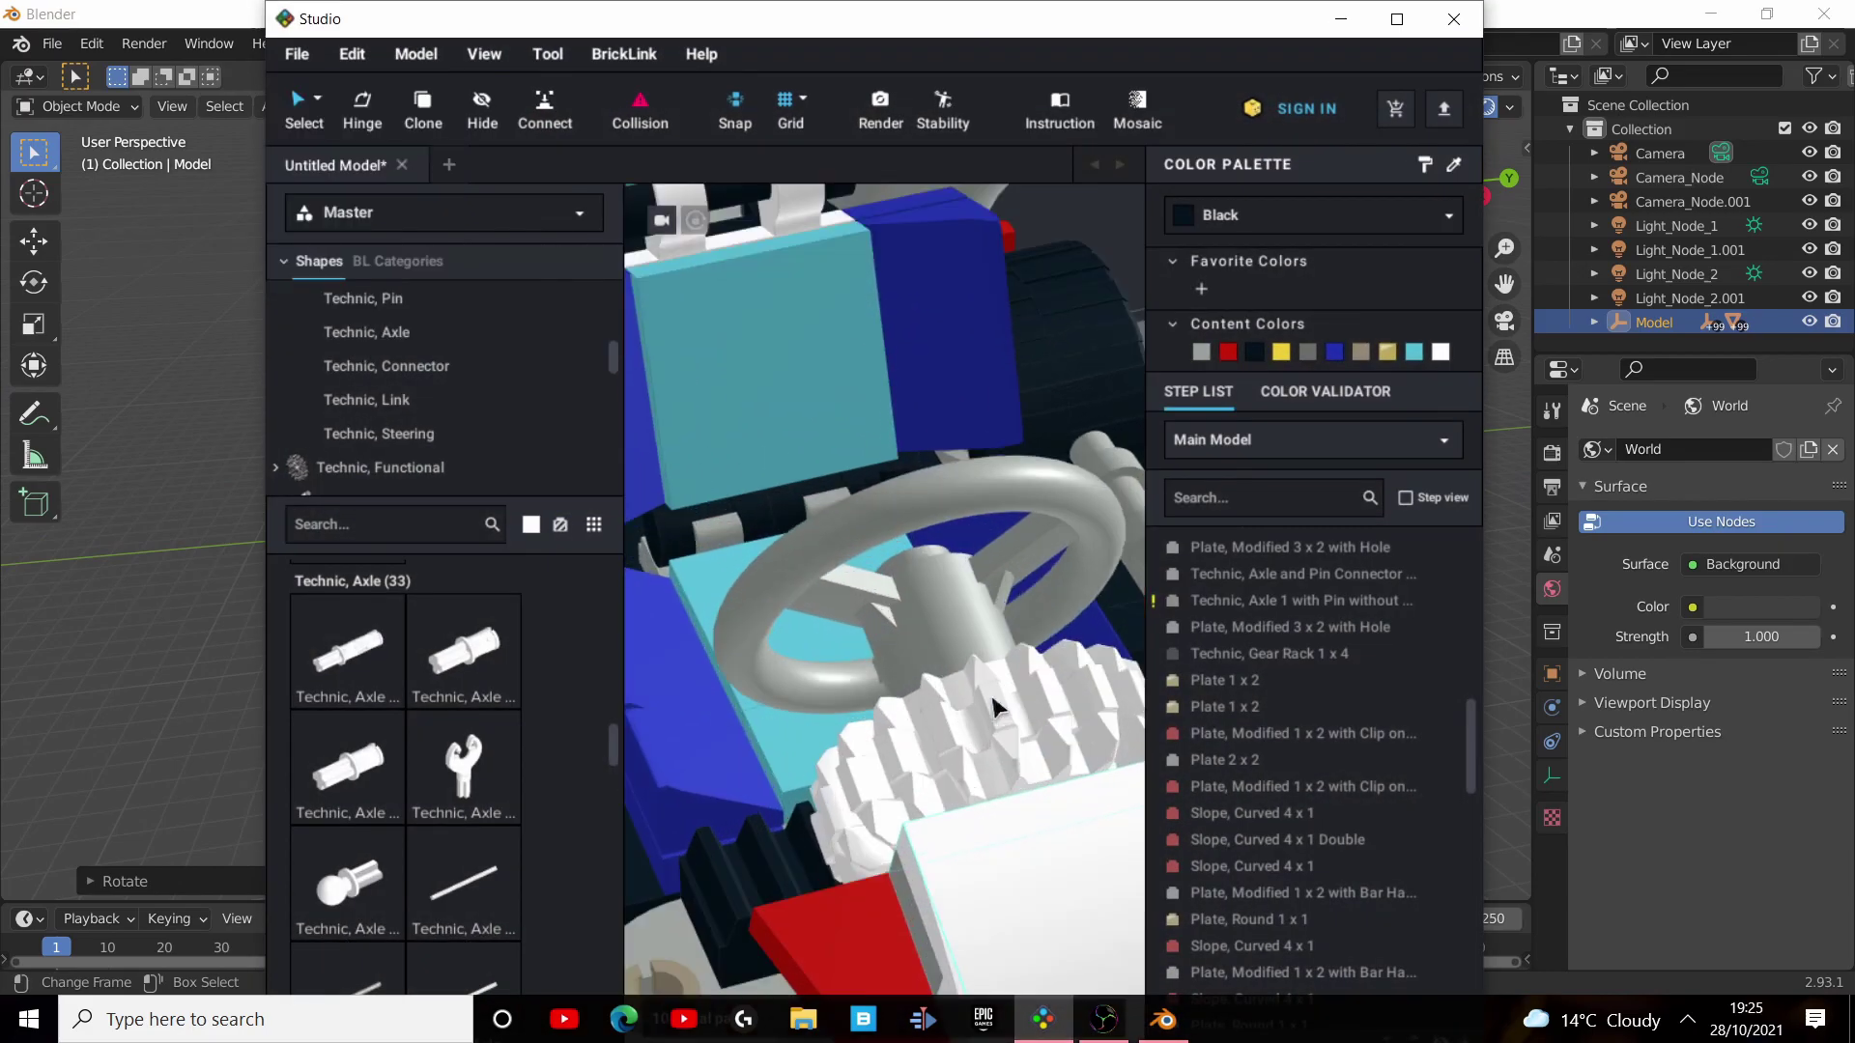
pyautogui.moveTo(983, 667); pyautogui.dragTo(483, 703, button='right')
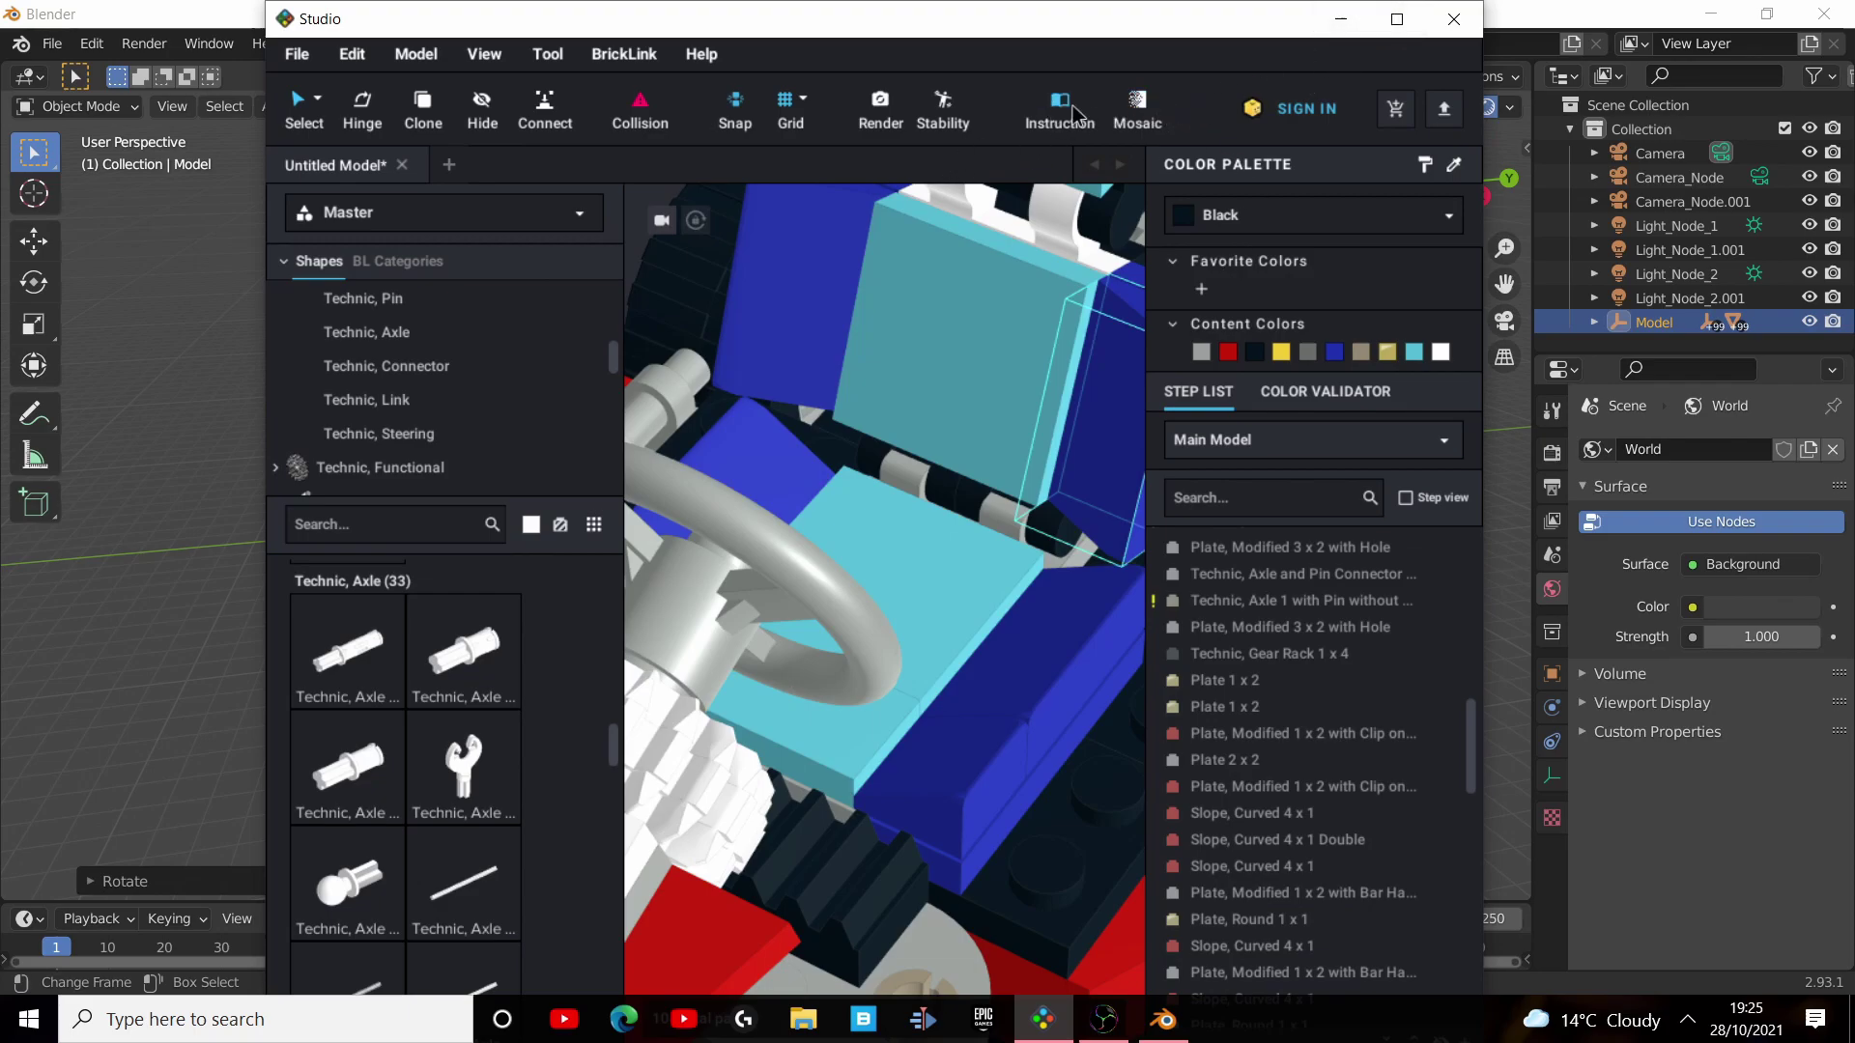
pyautogui.click(1339, 21)
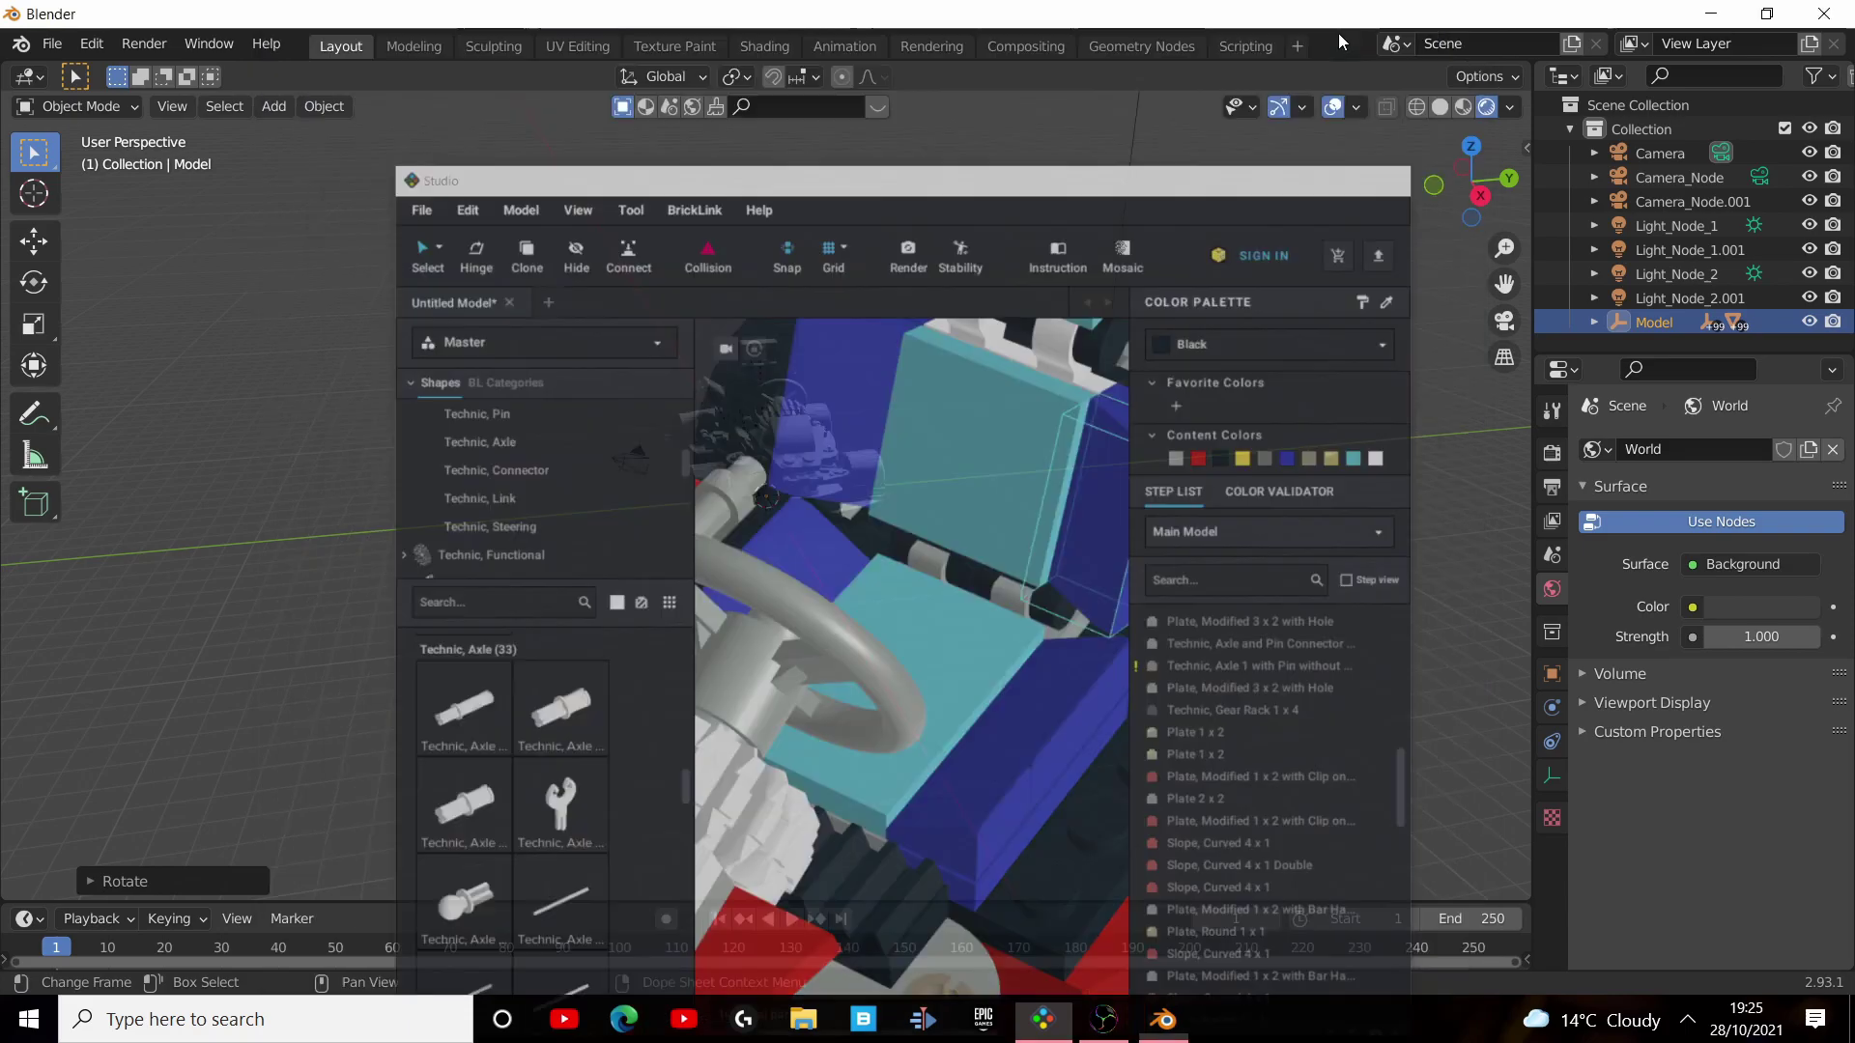
pyautogui.scroll(5, 792, 468)
pyautogui.scroll(5, 823, 446)
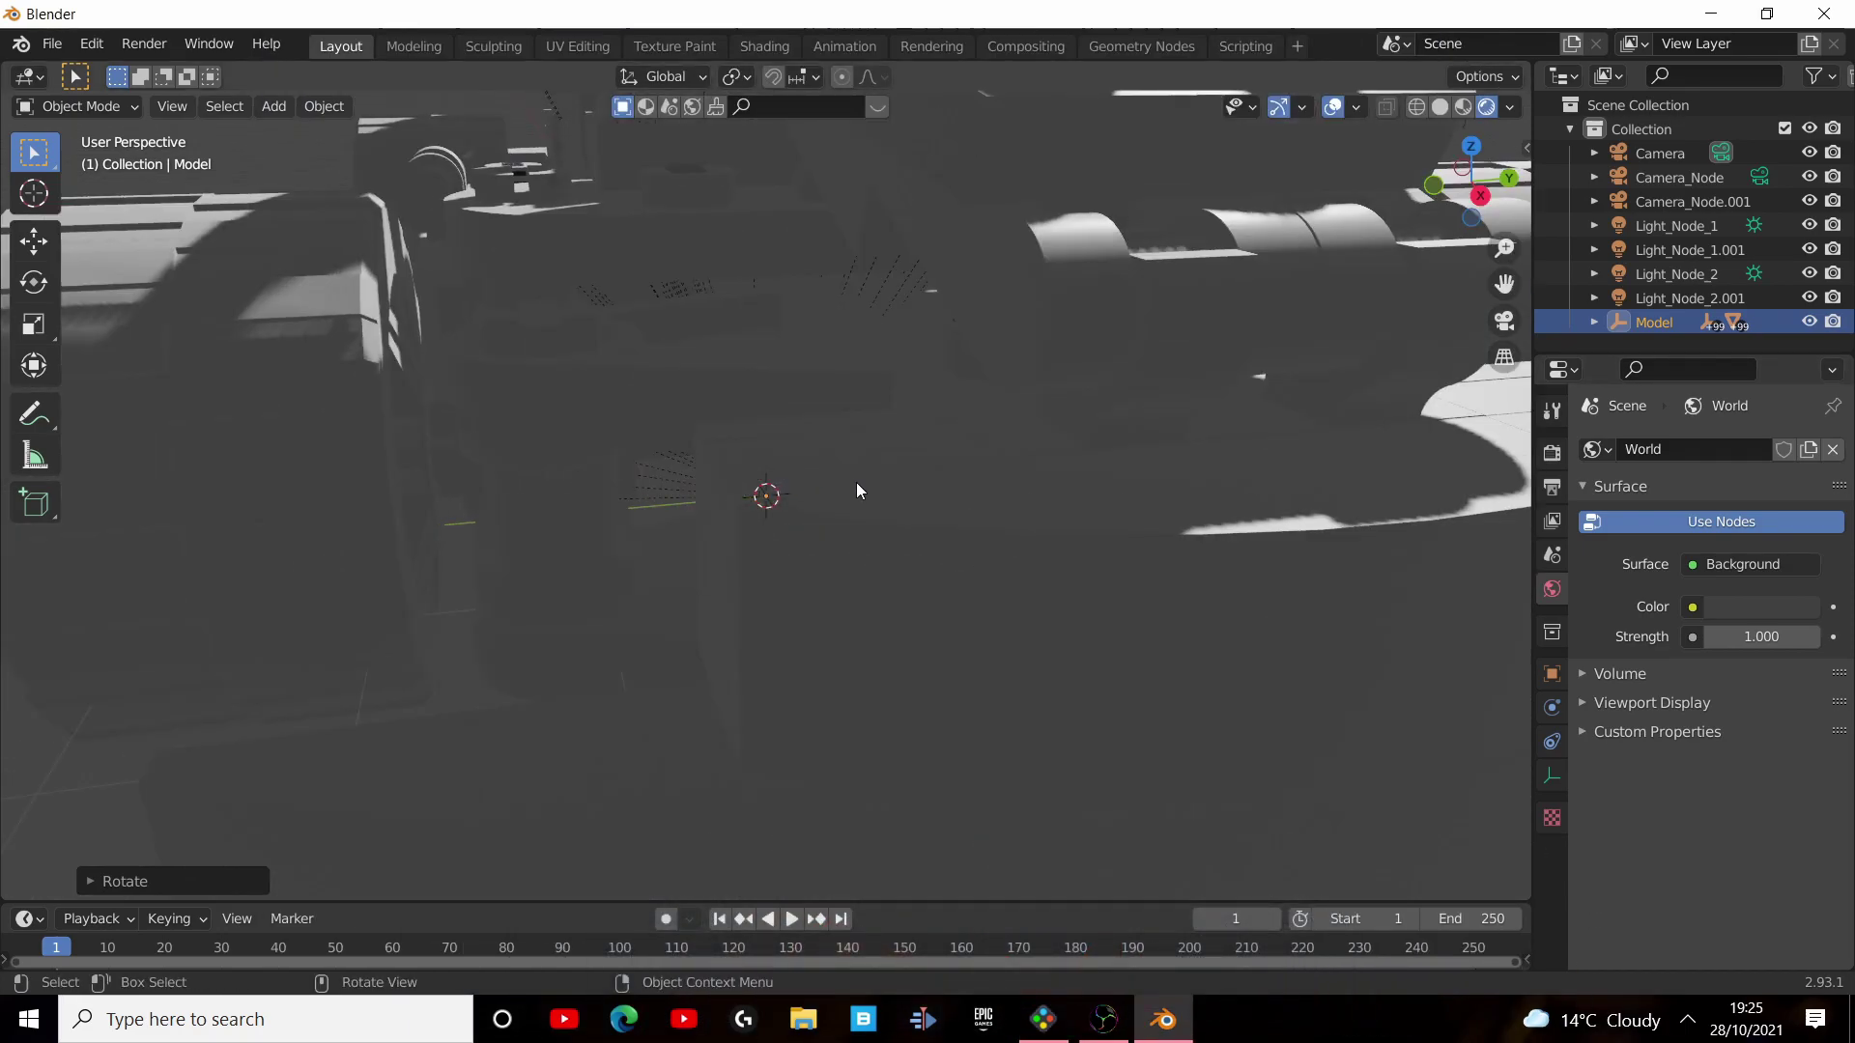
pyautogui.moveTo(856, 483); pyautogui.dragTo(746, 506, button='middle')
pyautogui.scroll(-5, 906, 466)
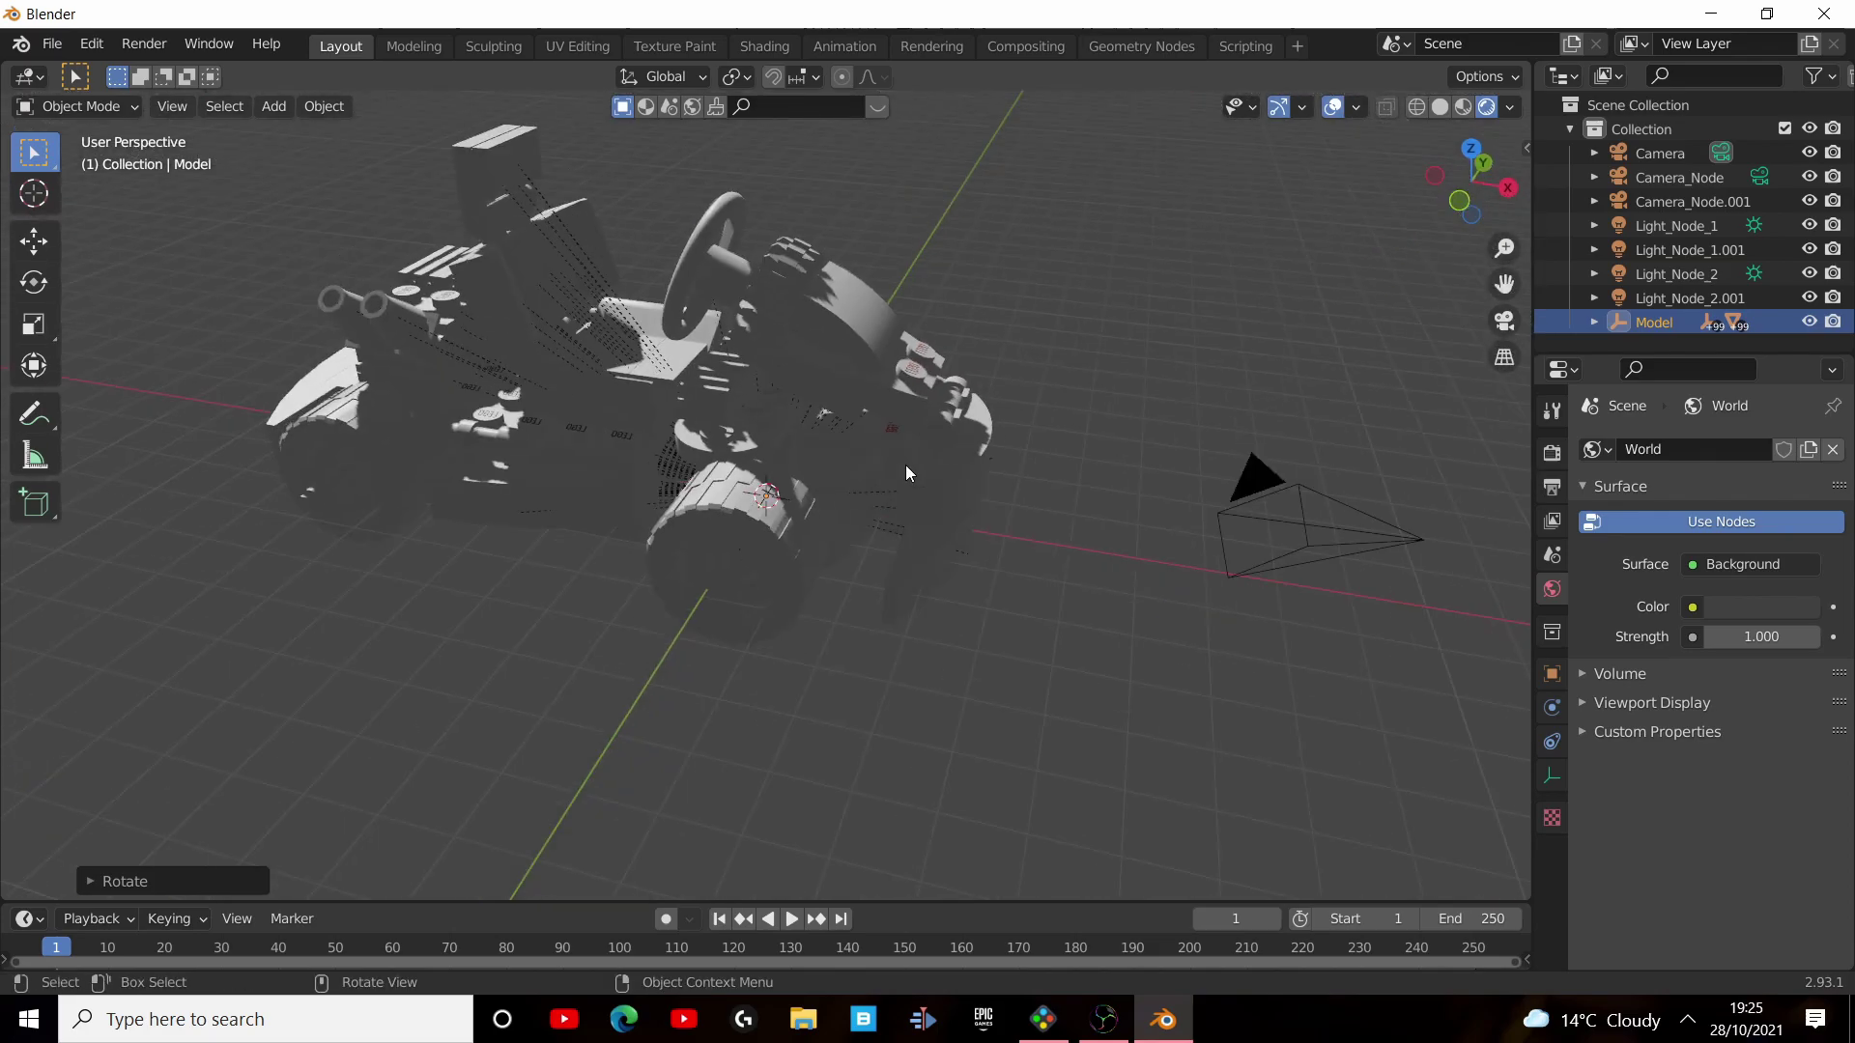
pyautogui.click(745, 516)
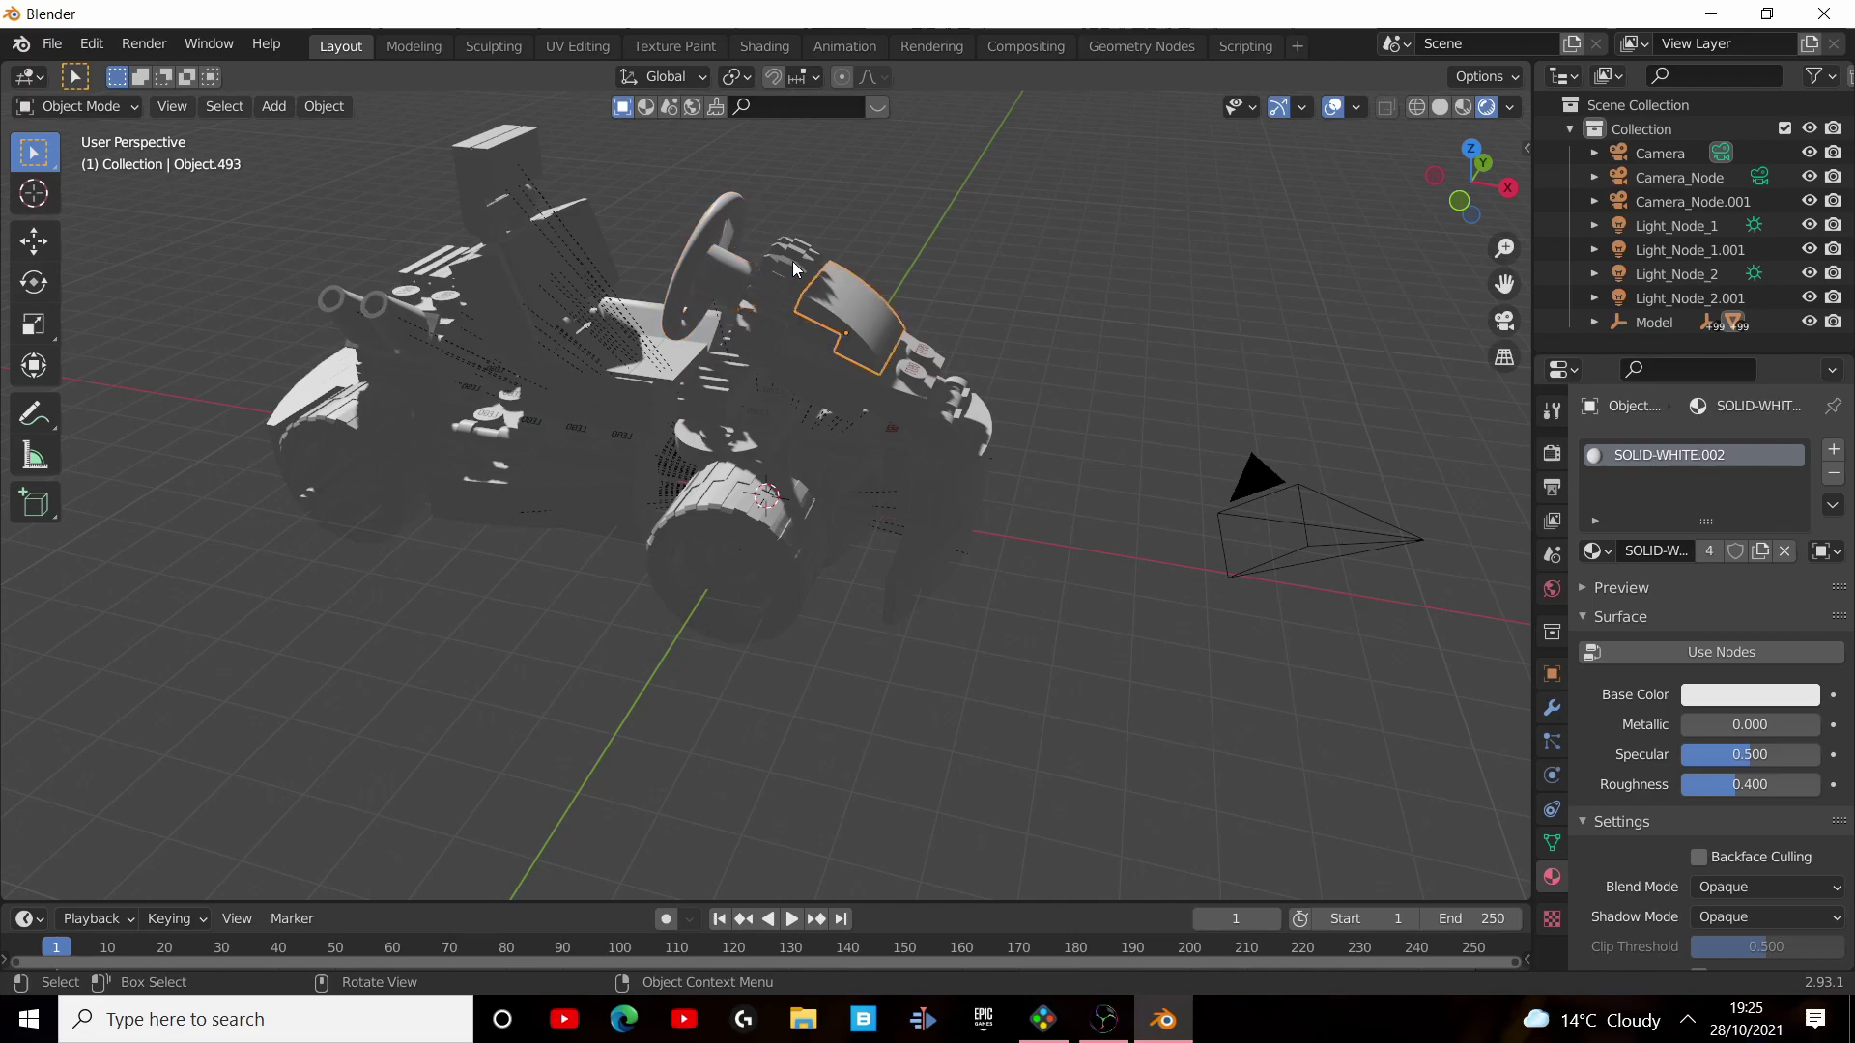
# On a selected red piece, make the SOLID-RED.002 base colour red.
pyautogui.rightClick(1135, 527)
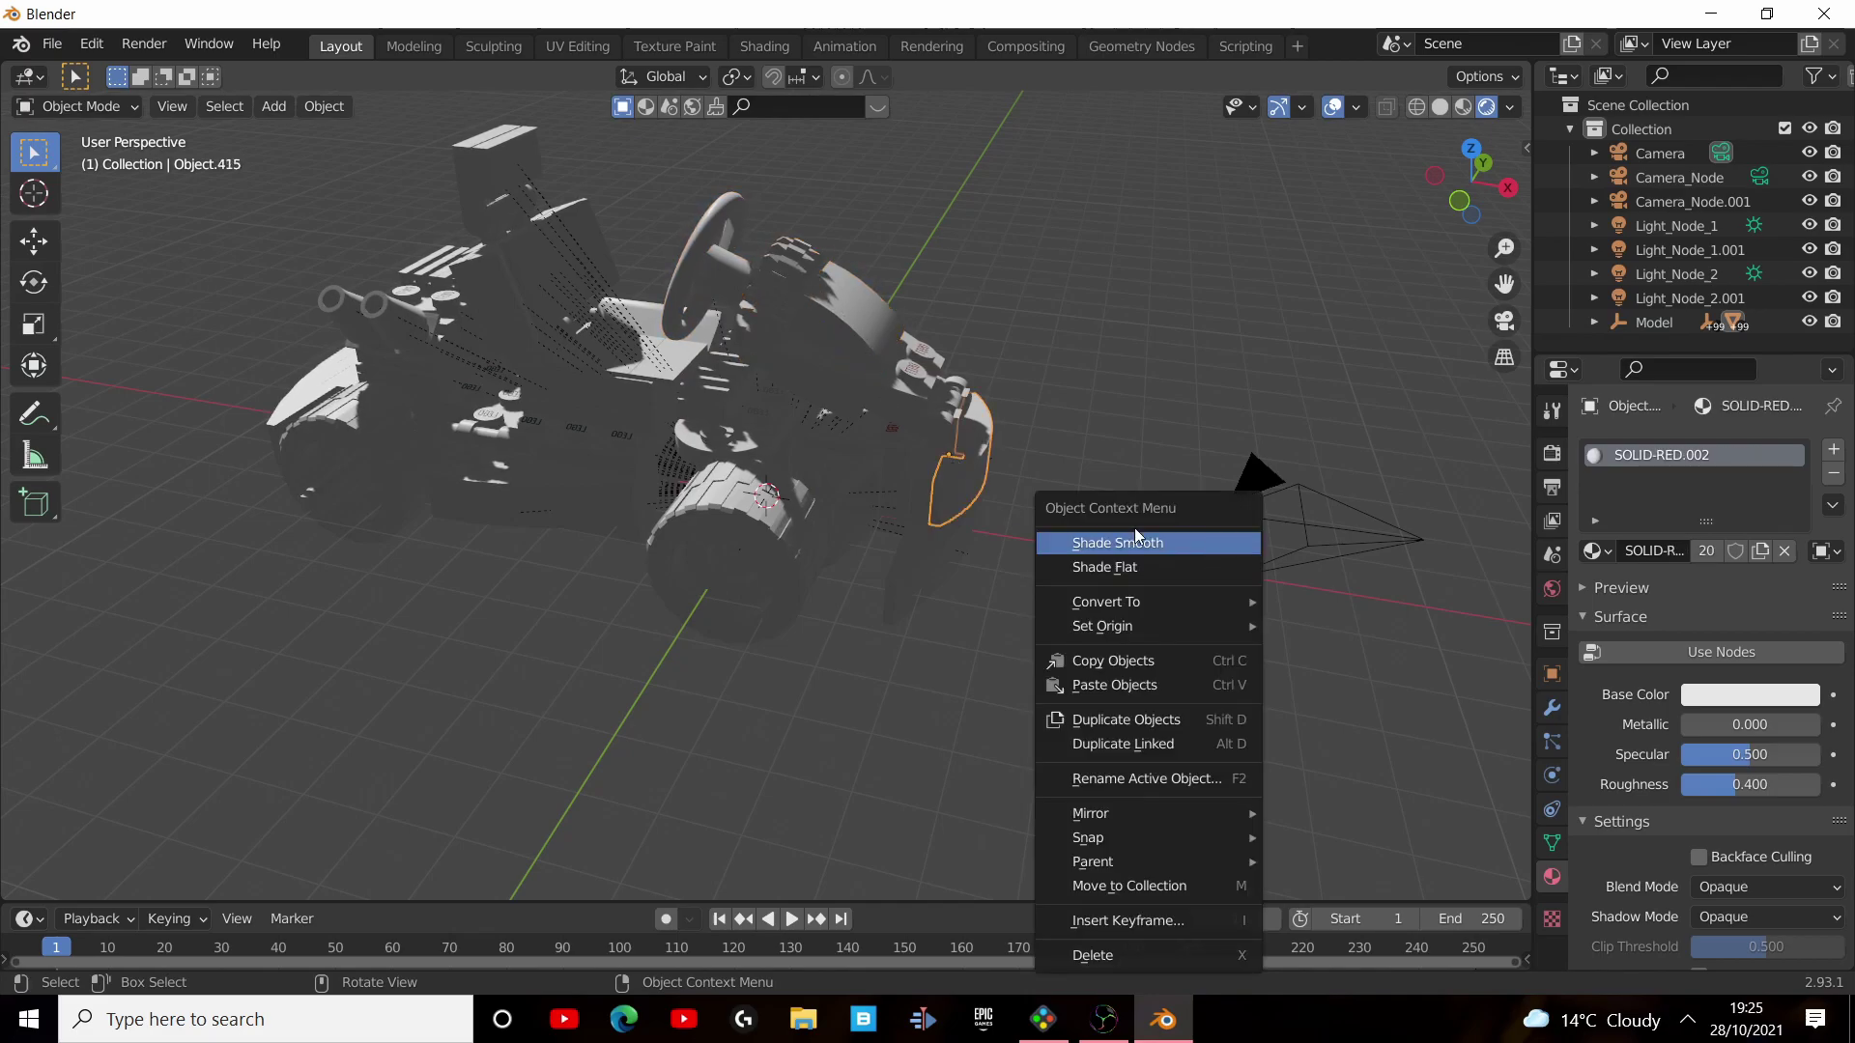
pyautogui.moveTo(1175, 327); pyautogui.dragTo(1227, 610, button='middle')
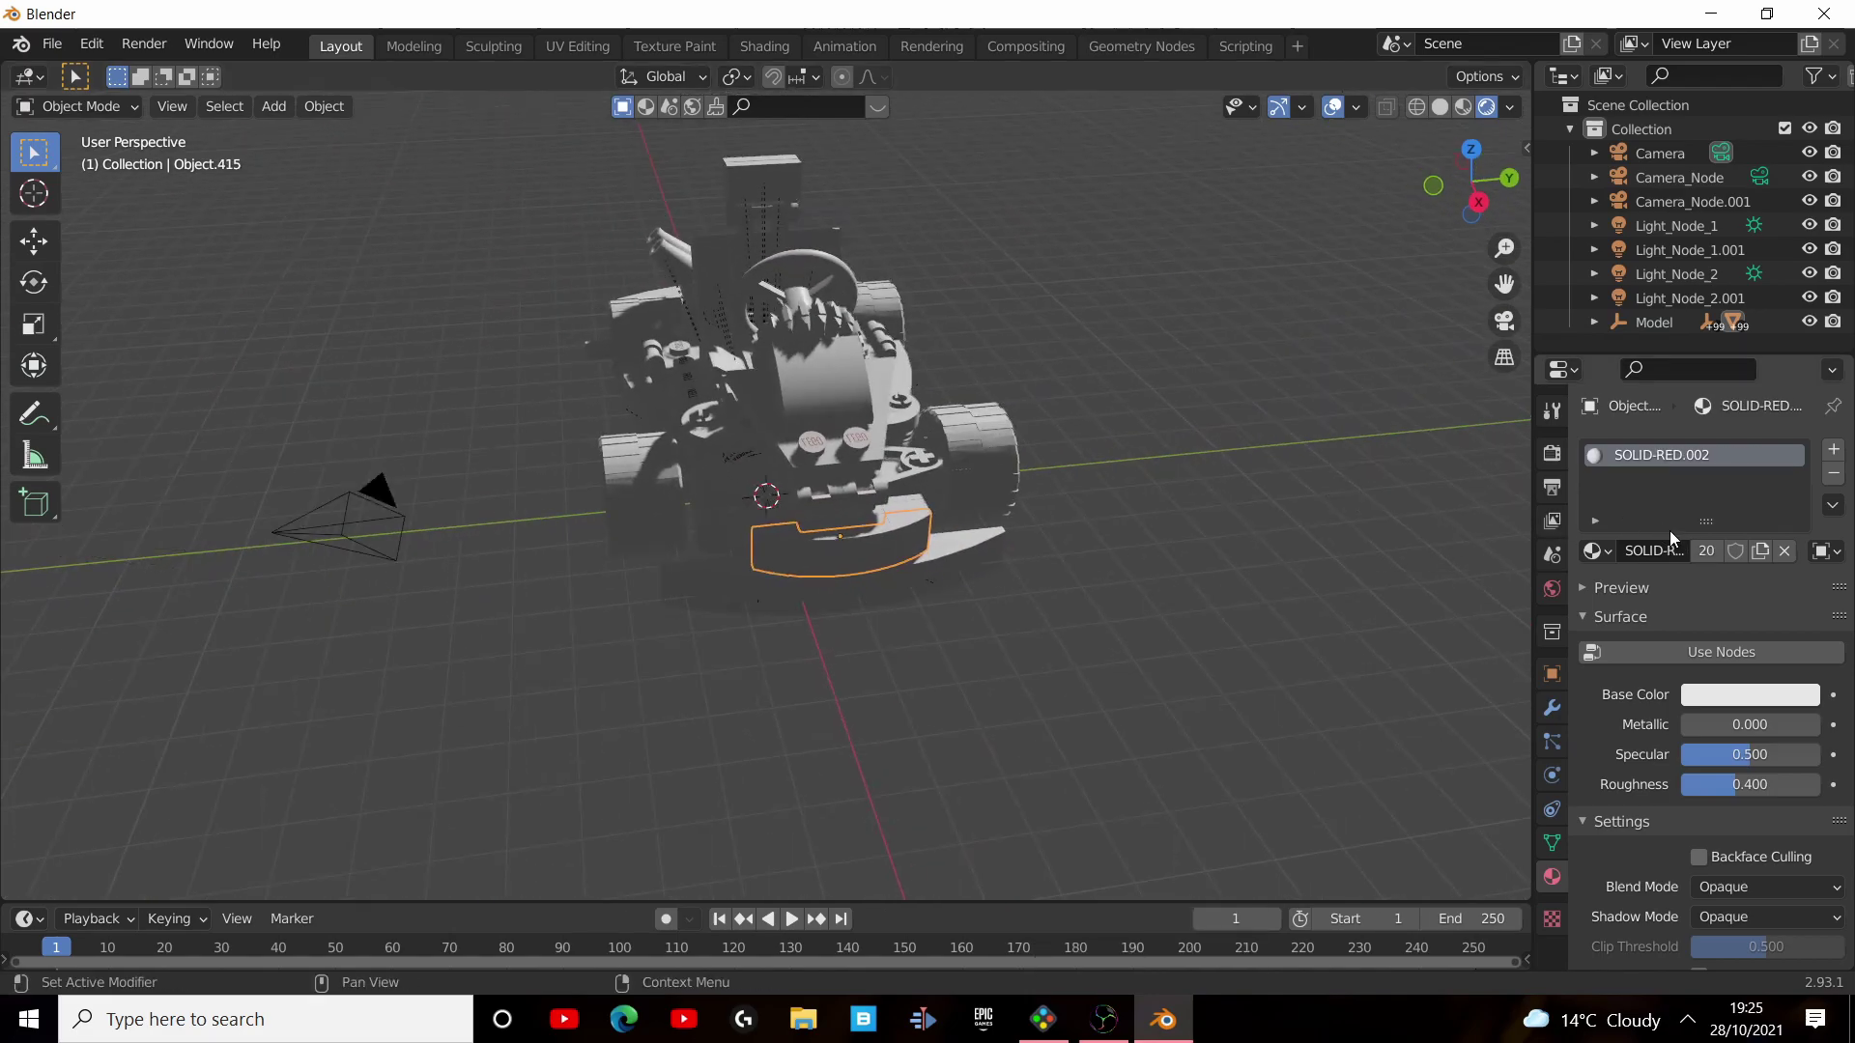
pyautogui.click(1706, 715)
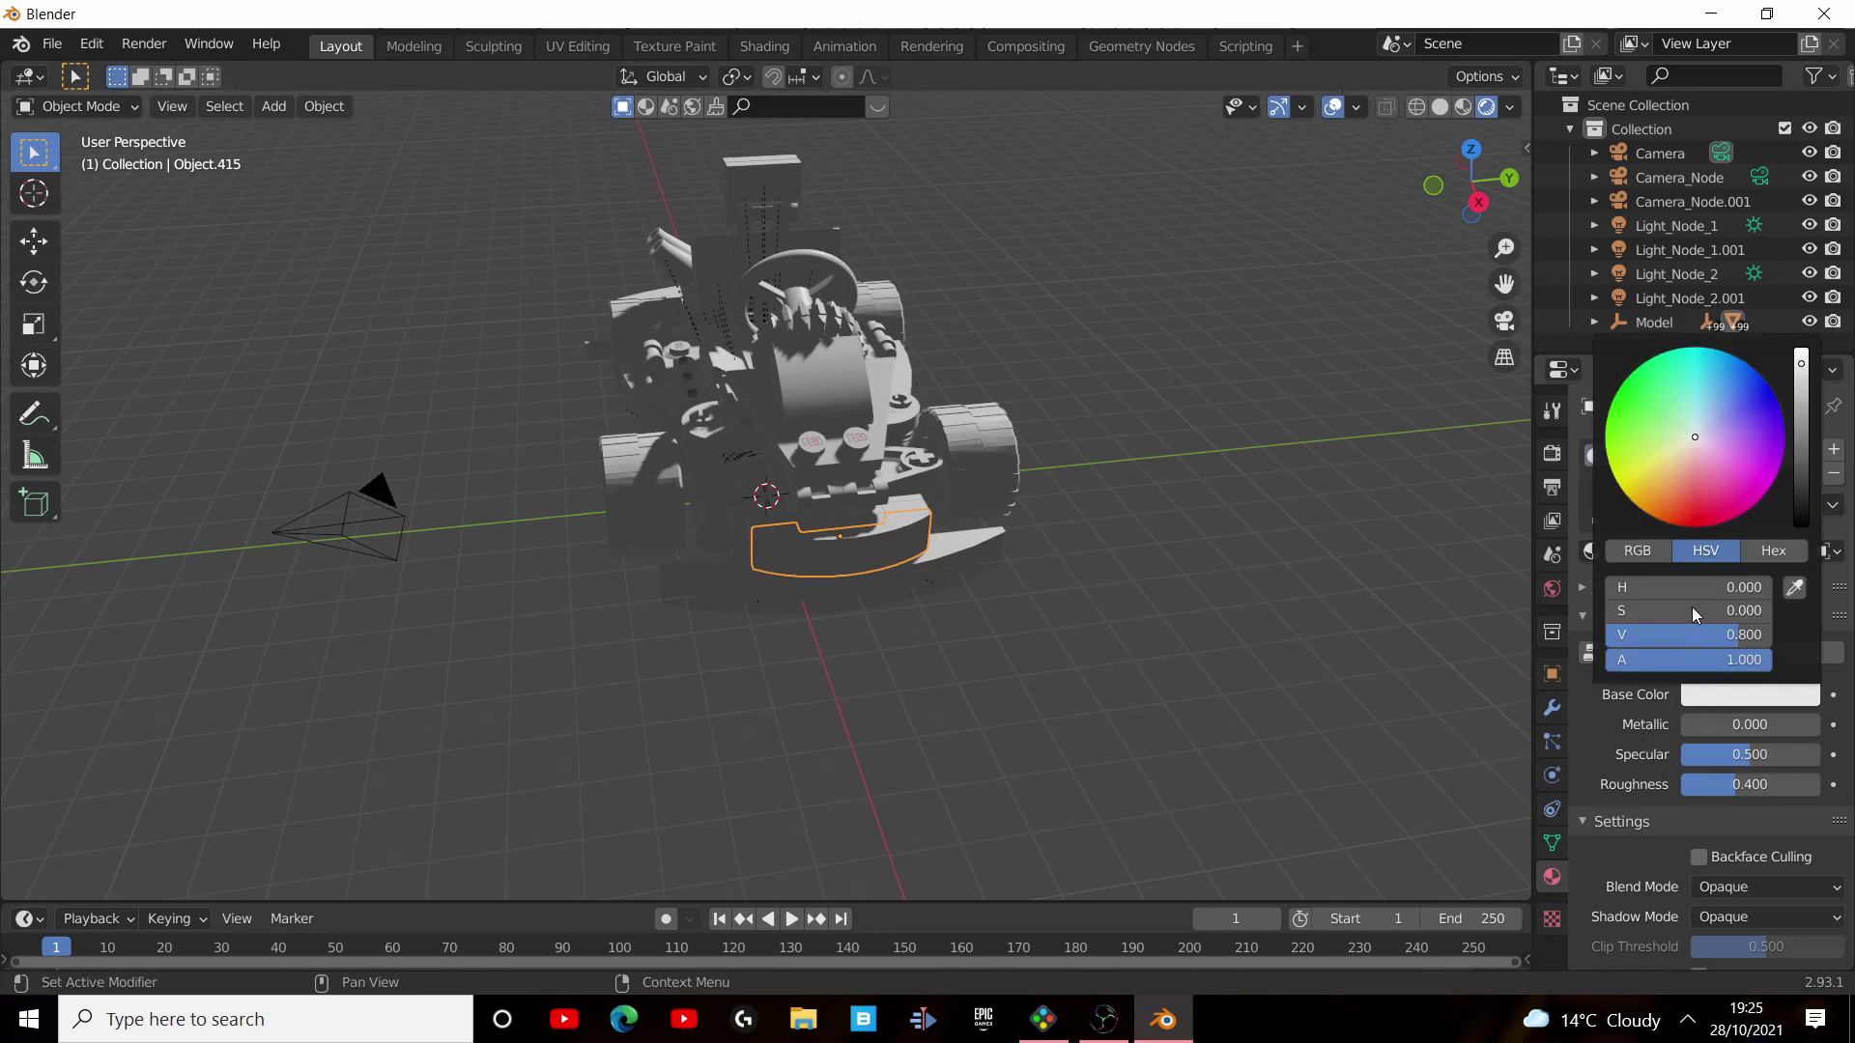
pyautogui.moveTo(1691, 607); pyautogui.dragTo(1623, 586)
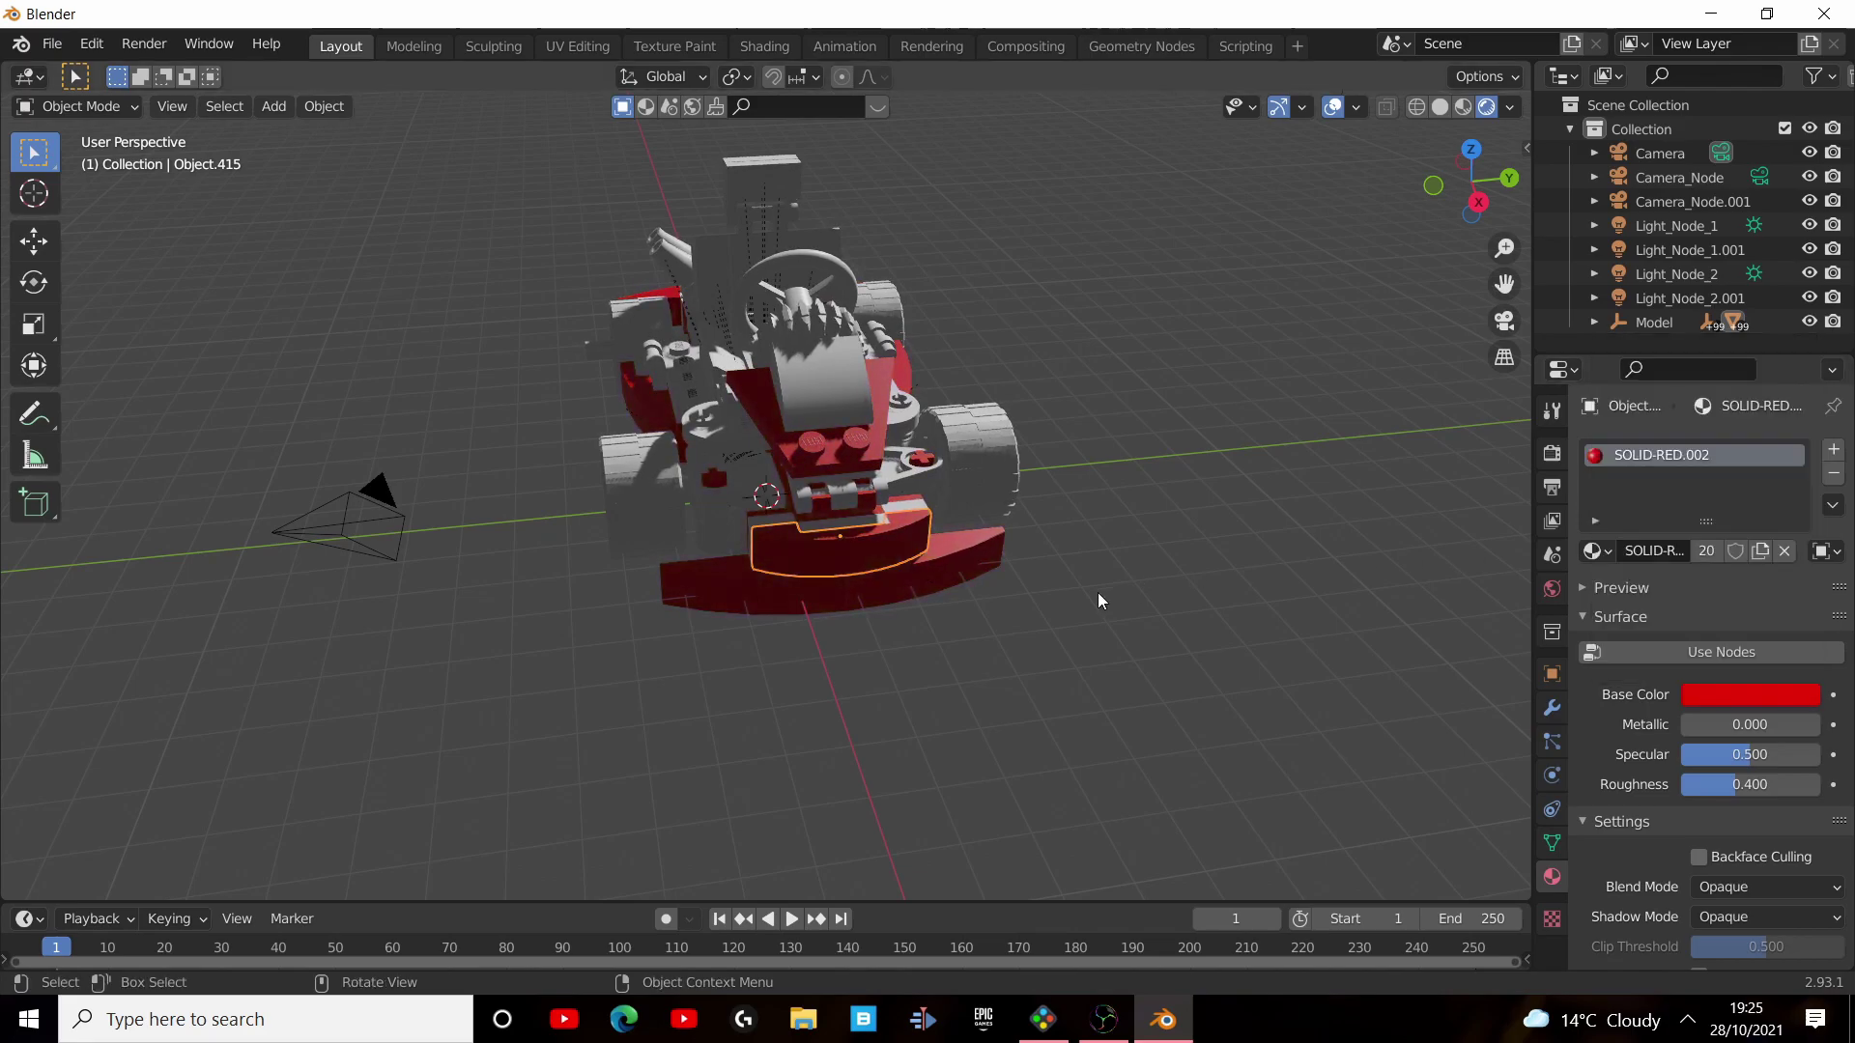
# Raise the red material's Specular to 0.733 for a glossy finish.
pyautogui.moveTo(1098, 593); pyautogui.dragTo(866, 624, button='middle')
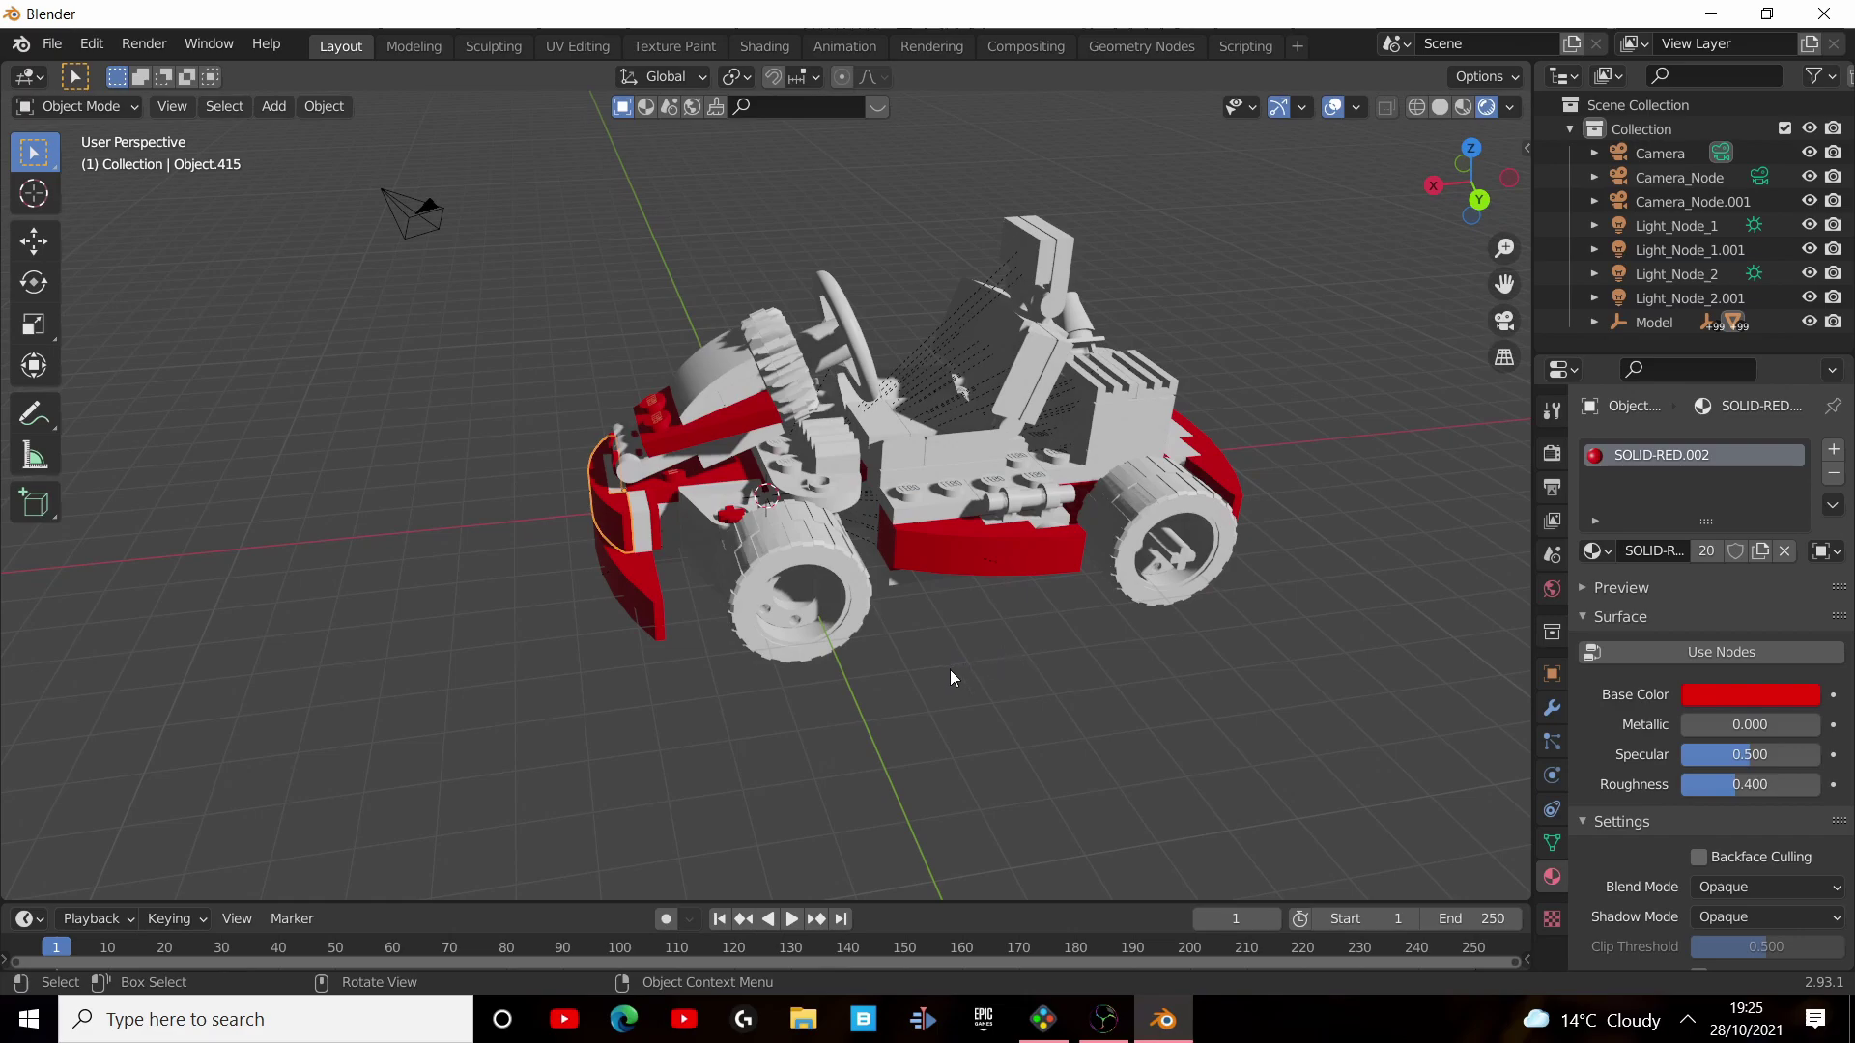
pyautogui.moveTo(949, 669); pyautogui.dragTo(752, 441, button='middle')
pyautogui.scroll(6, 1004, 461)
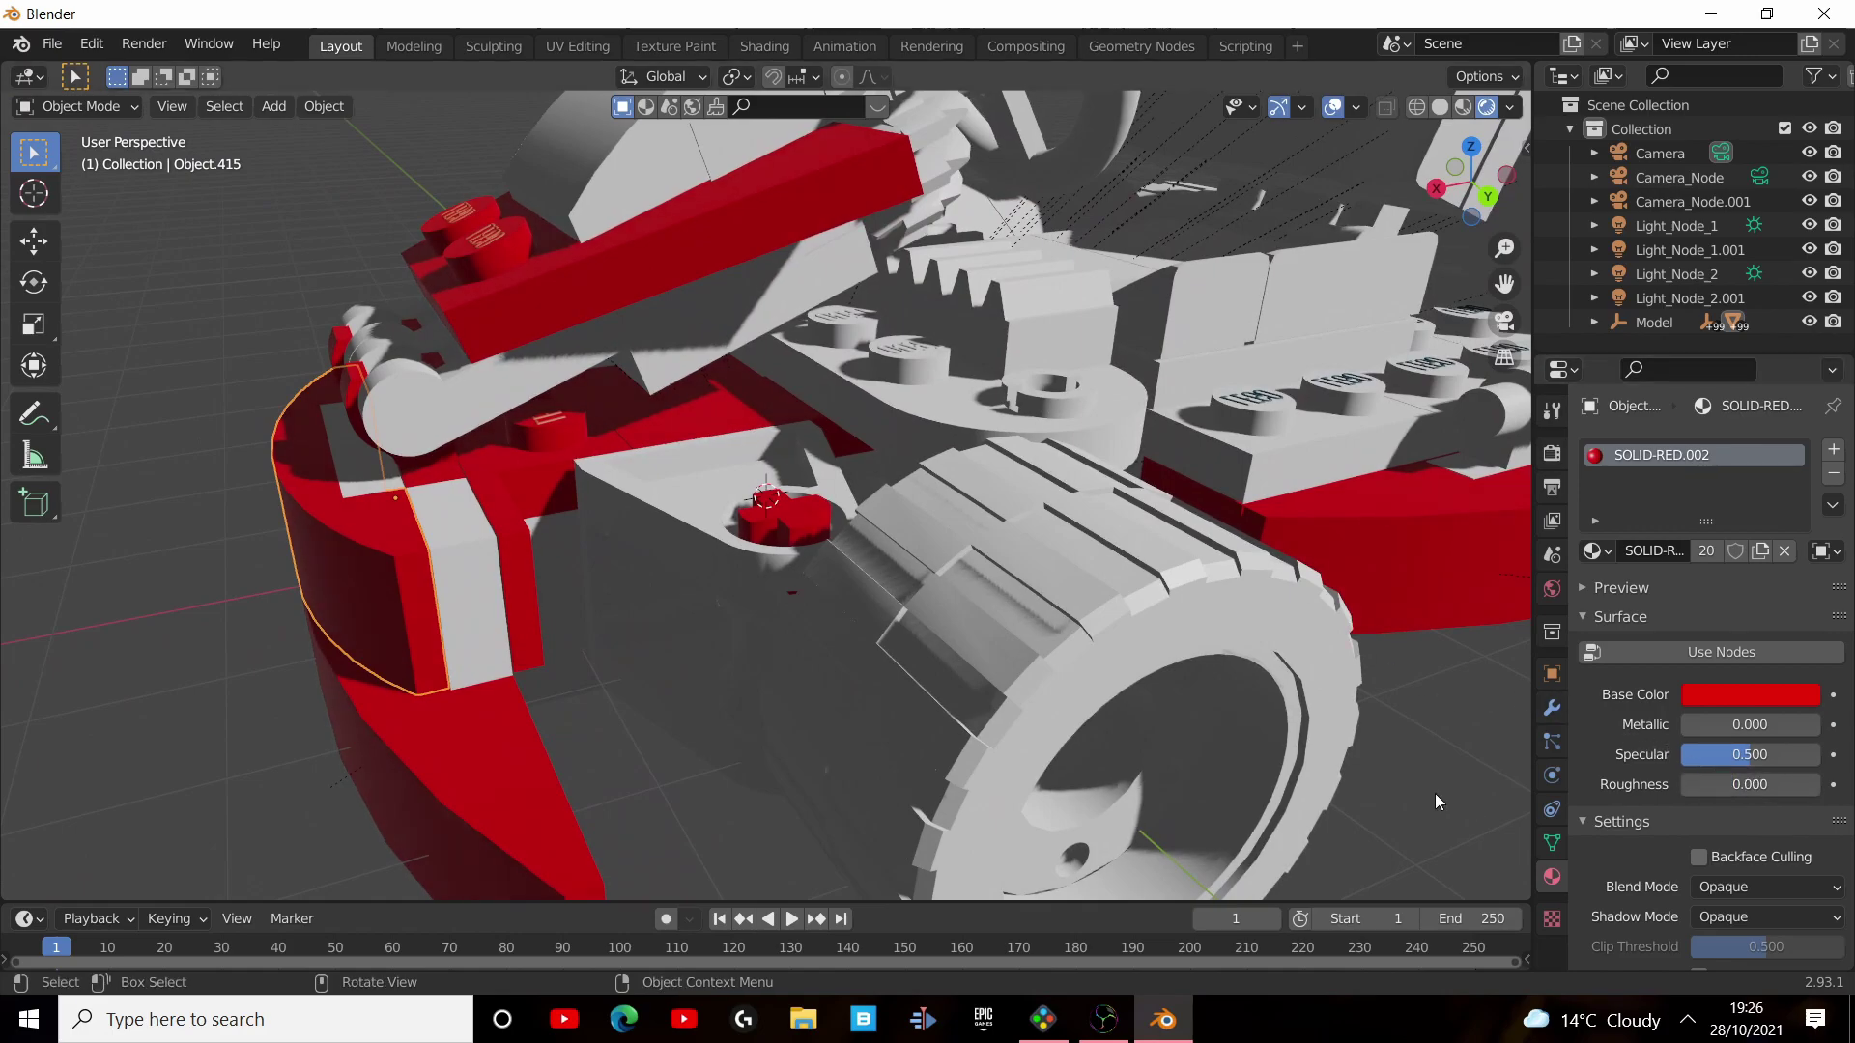
pyautogui.moveTo(1063, 628); pyautogui.dragTo(1365, 663, button='middle')
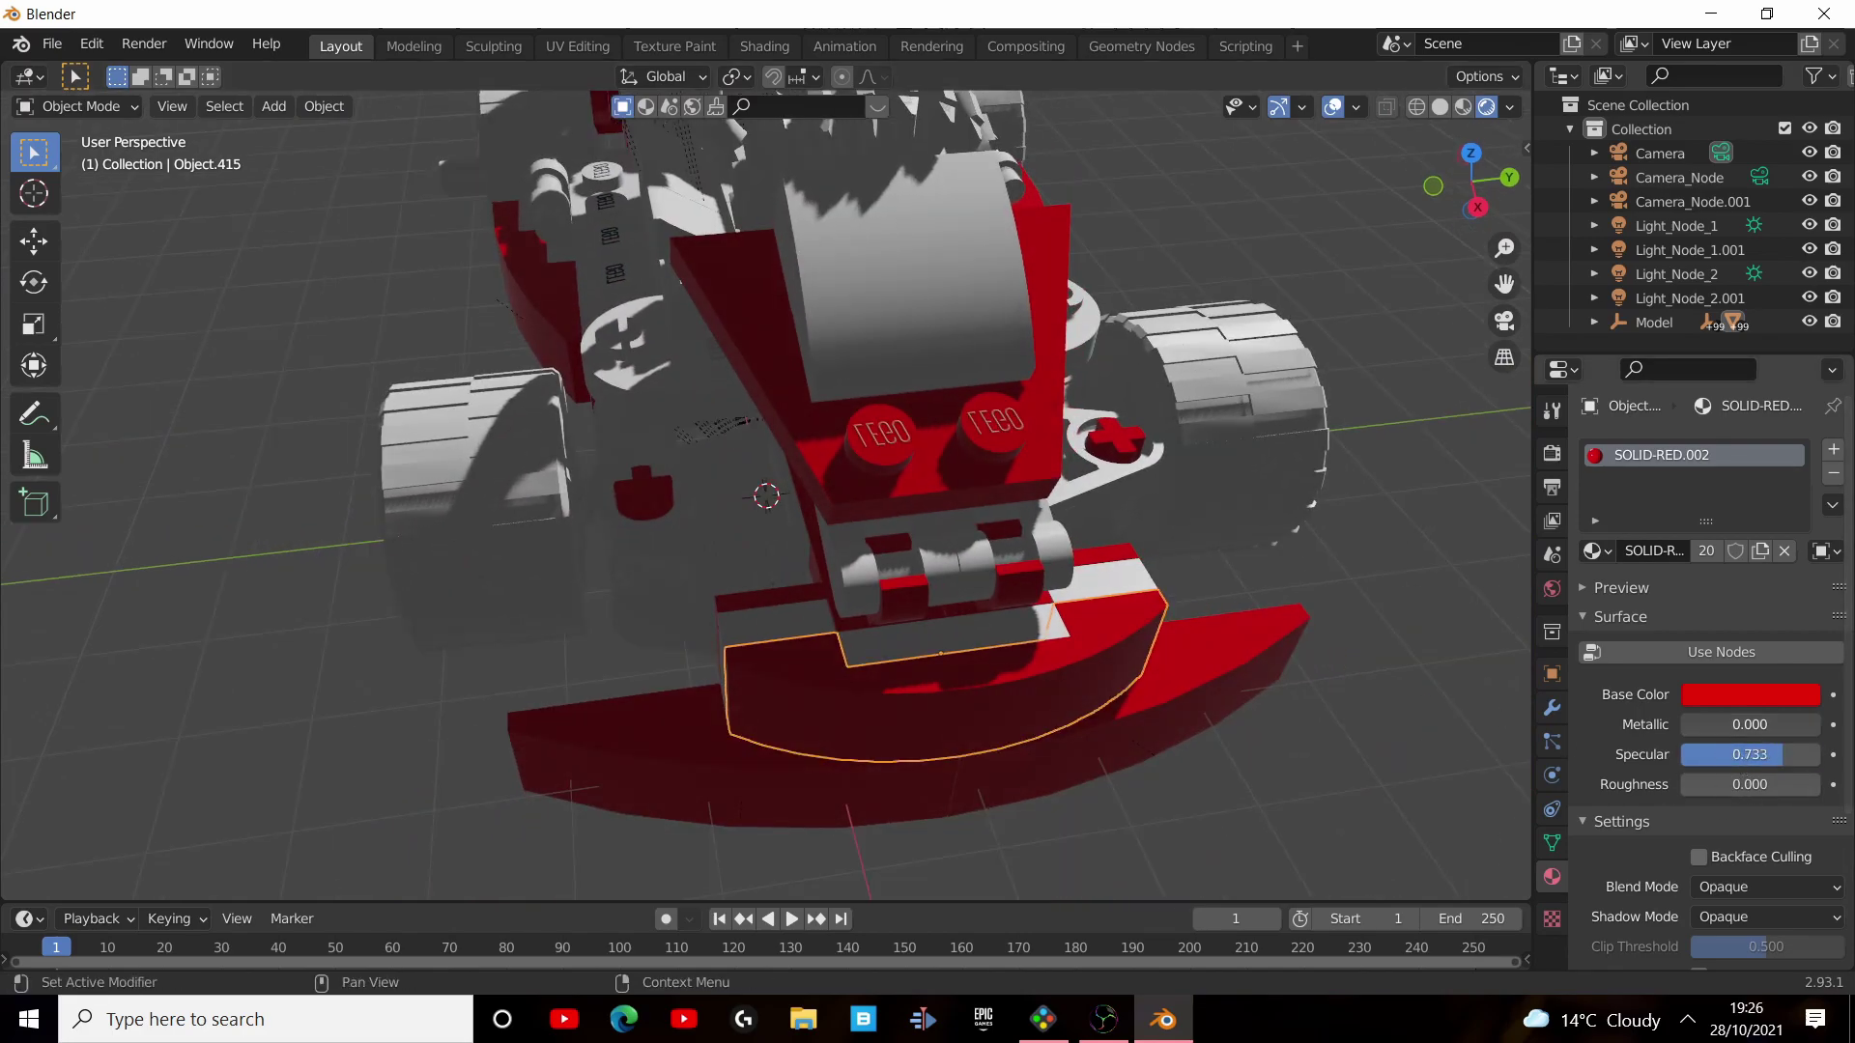
pyautogui.moveTo(1686, 725); pyautogui.dragTo(1768, 725)
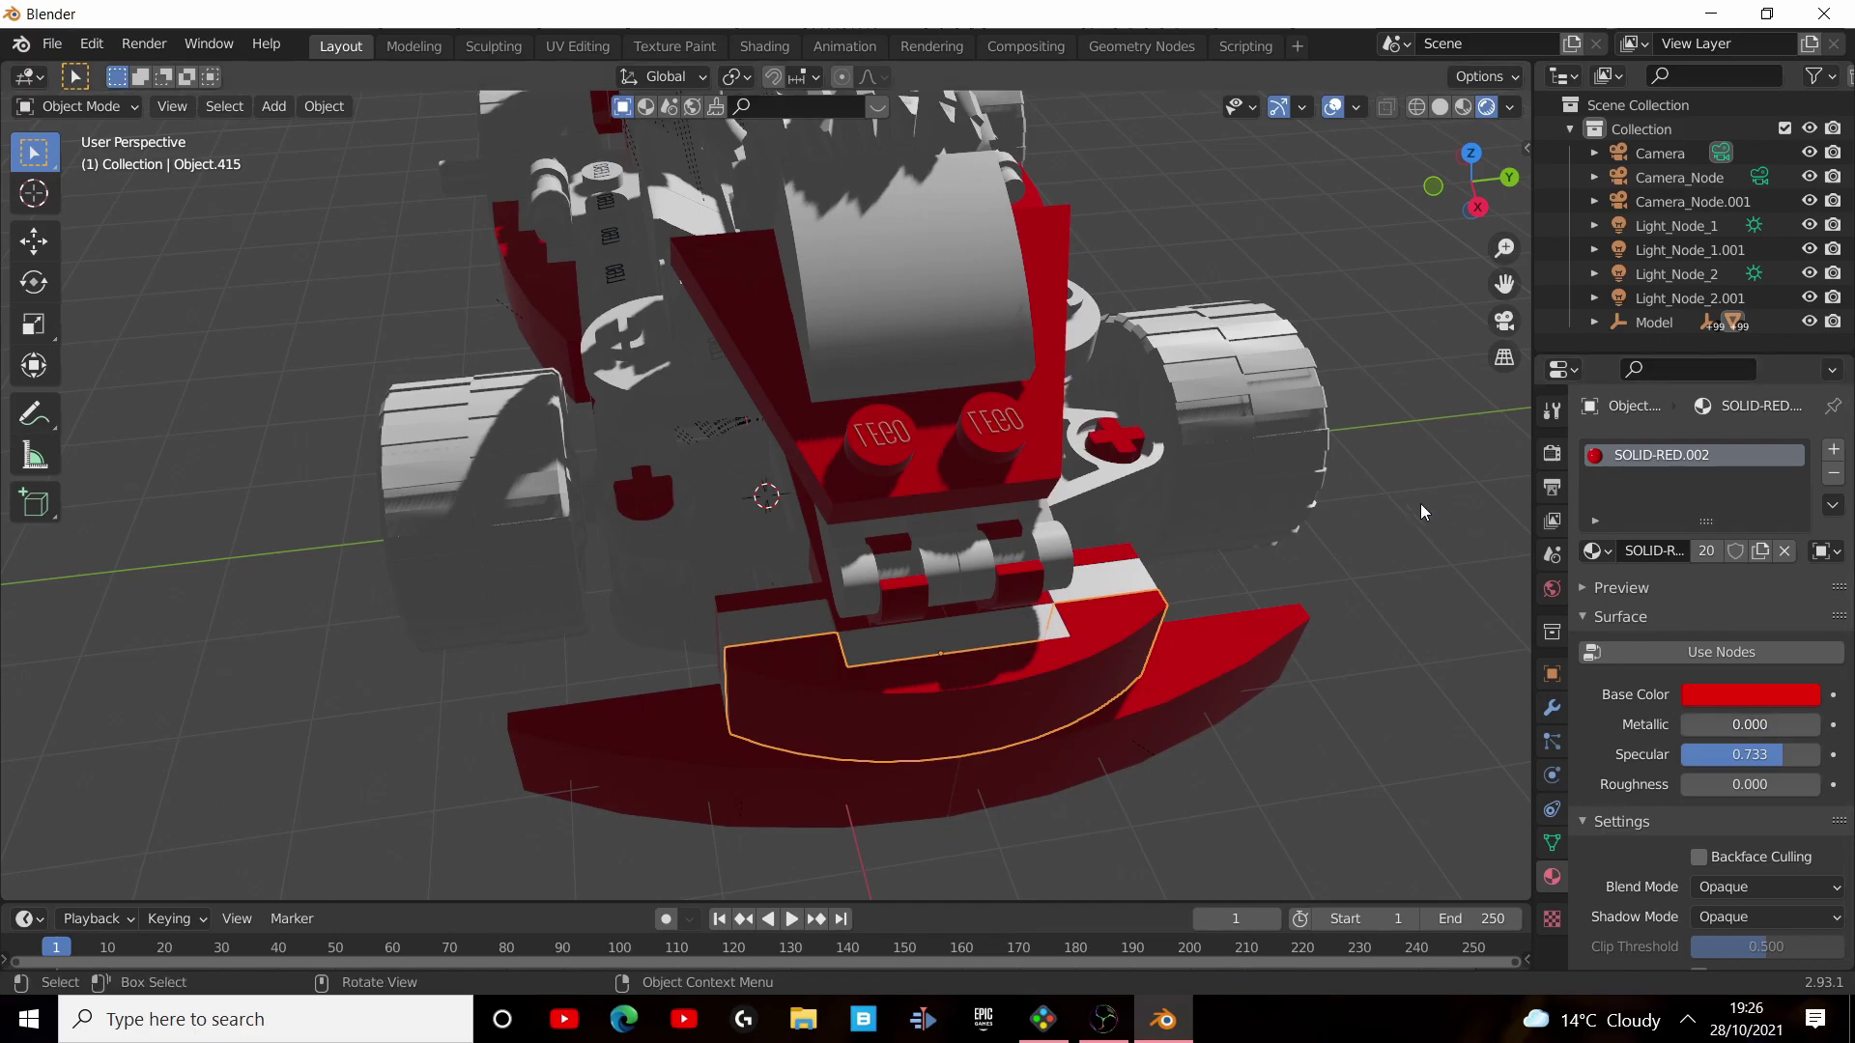
pyautogui.click(1552, 452)
# Switch the render engine to Cycles with GPU Compute and view the path-traced kart.
pyautogui.click(1710, 450)
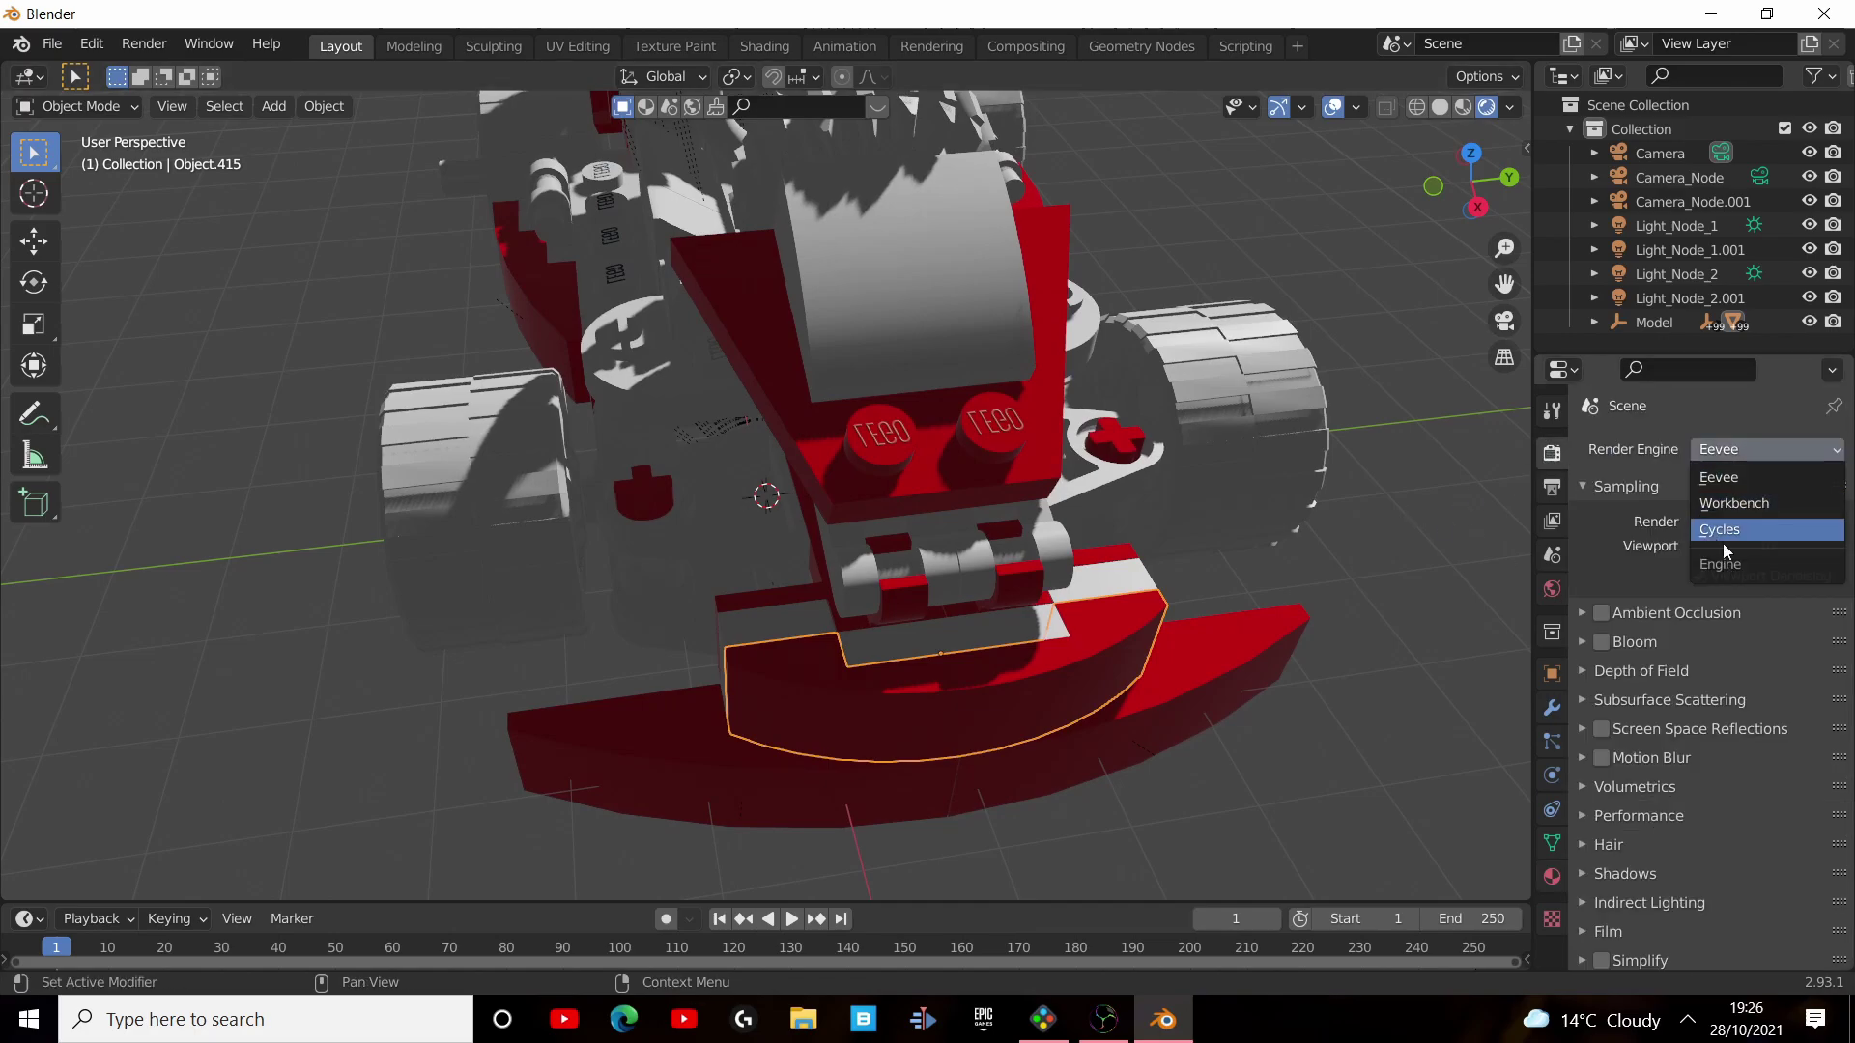
pyautogui.click(1723, 531)
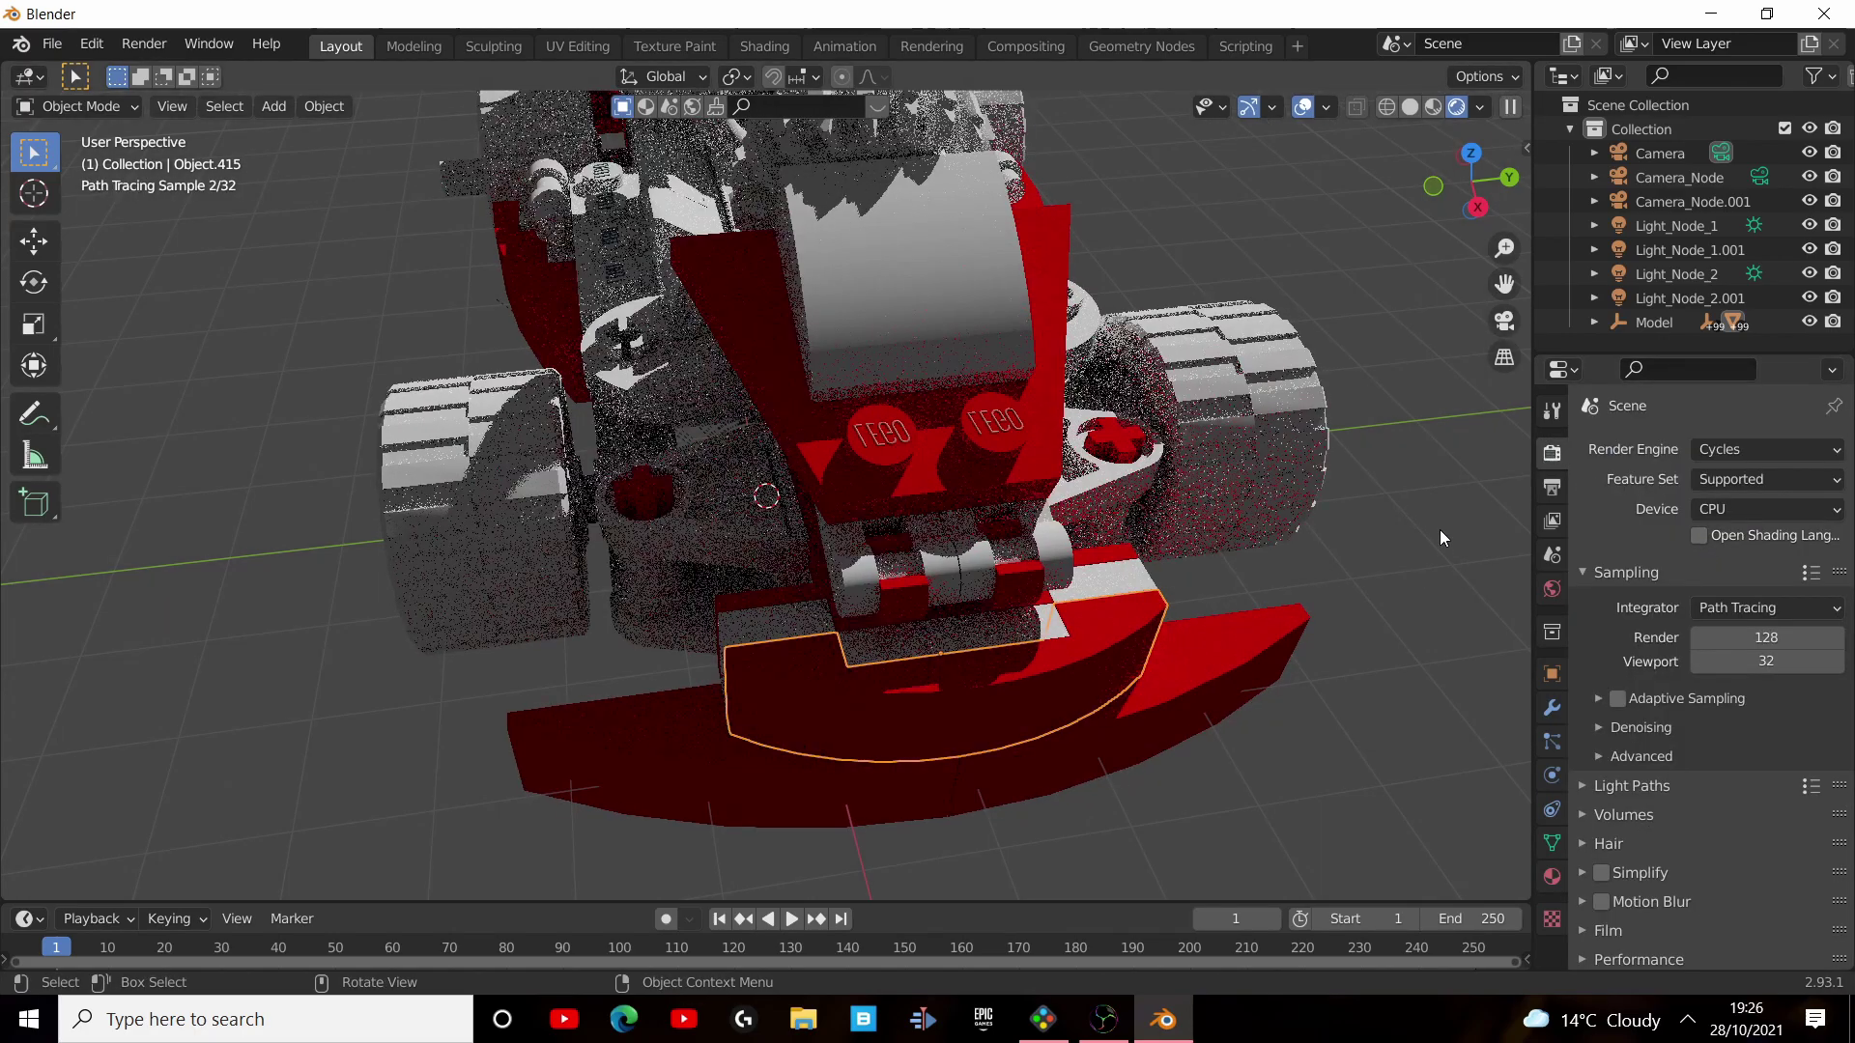
pyautogui.click(1720, 512)
pyautogui.click(1697, 571)
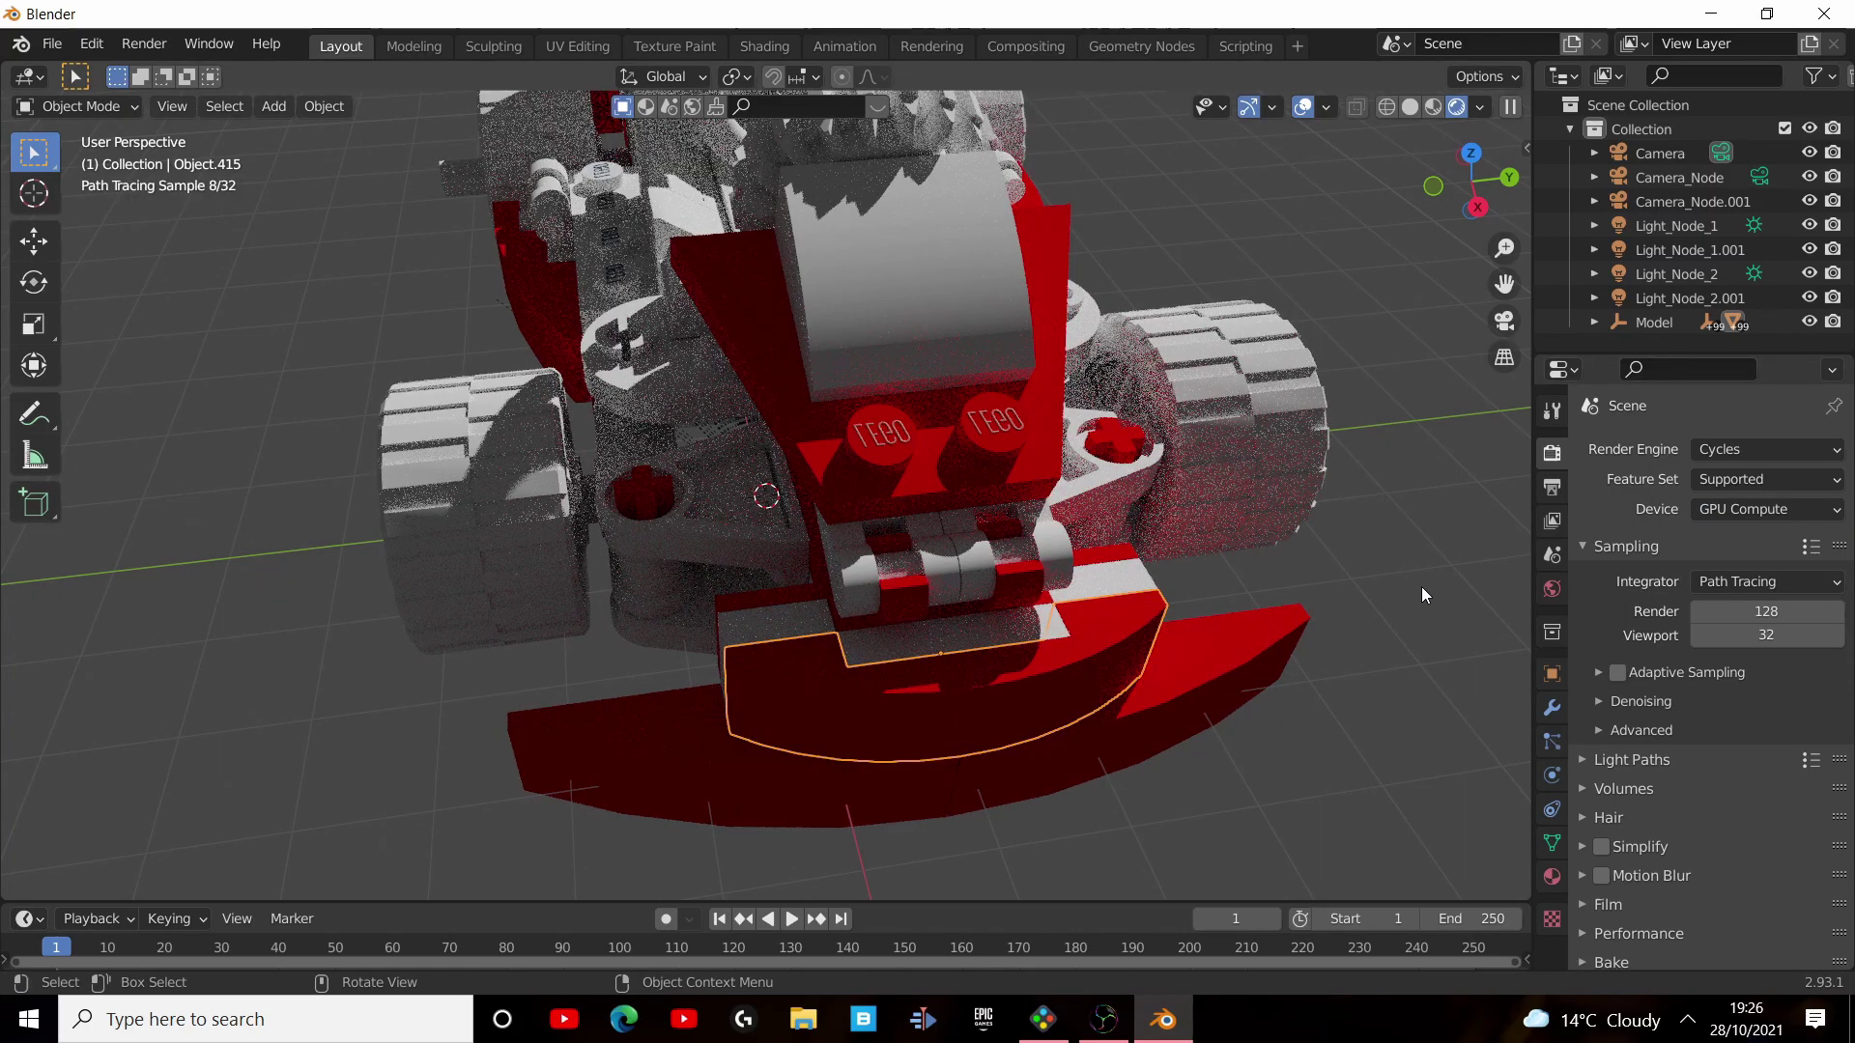
pyautogui.scroll(-5, 1422, 587)
pyautogui.moveTo(1299, 604); pyautogui.dragTo(922, 626, button='middle')
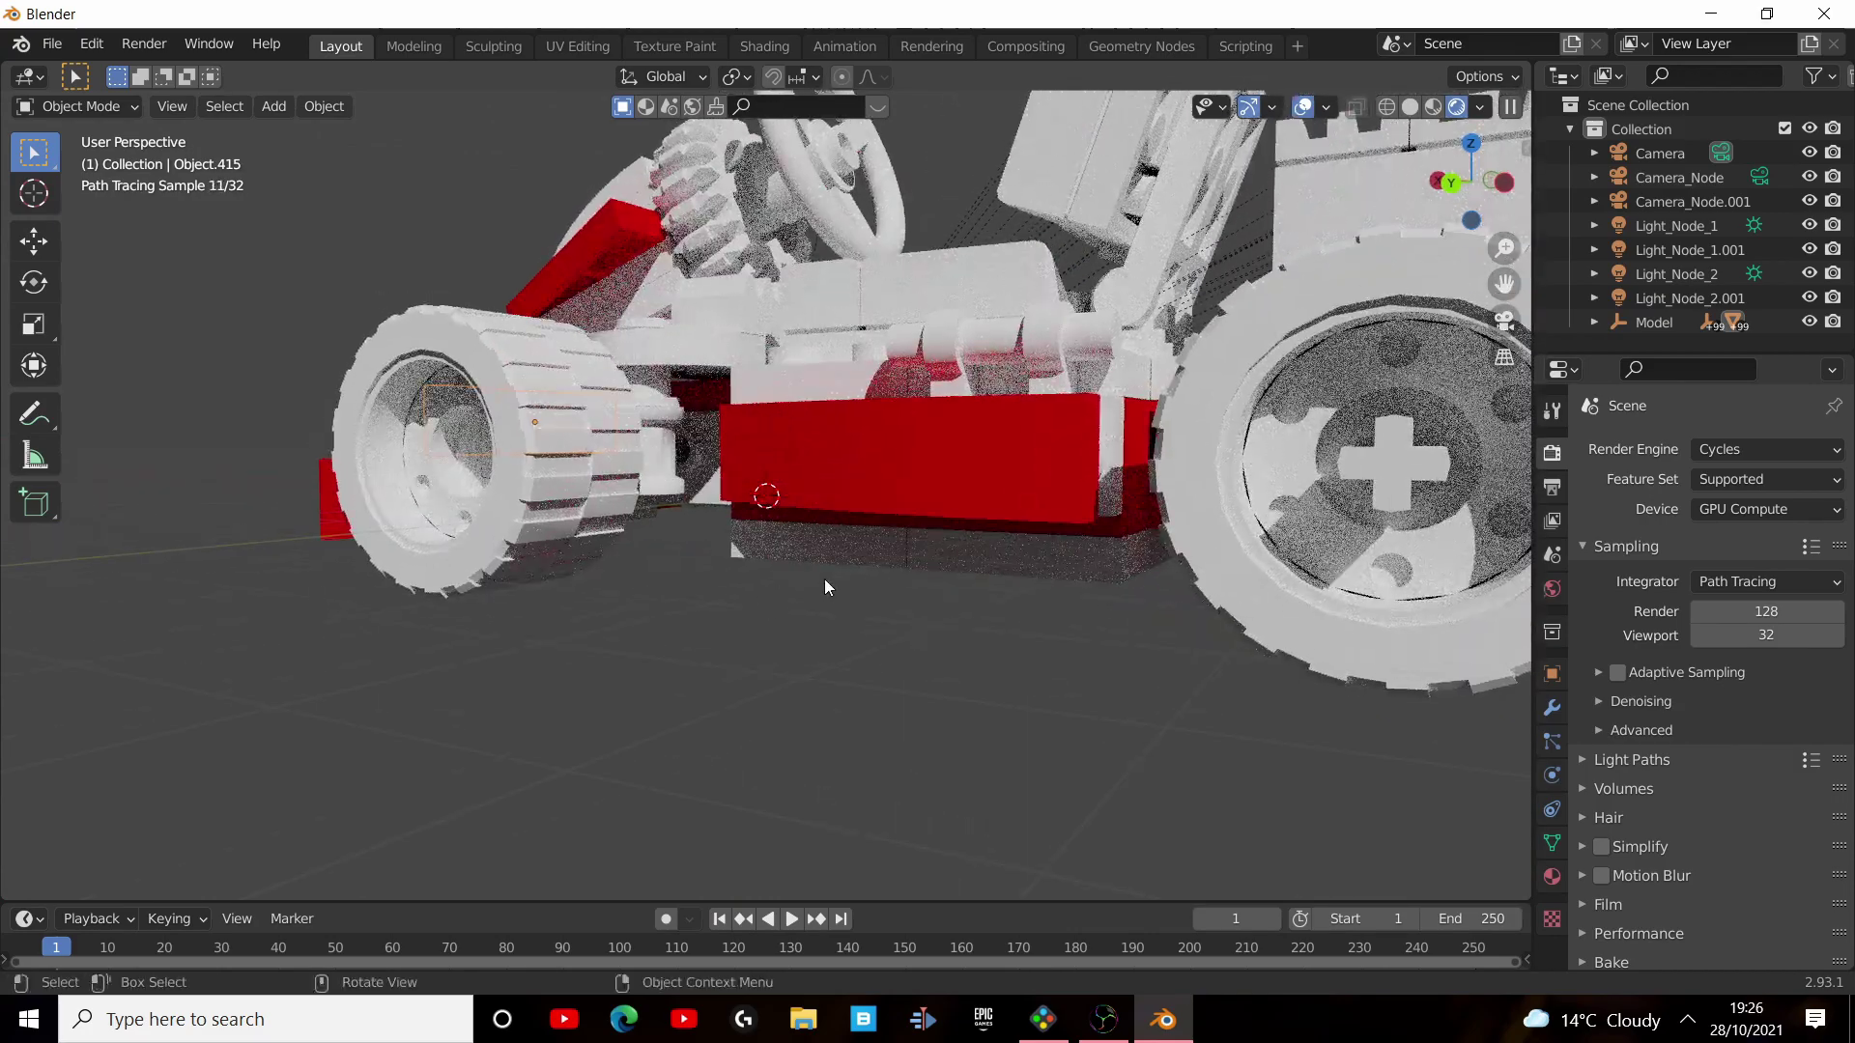
pyautogui.moveTo(825, 588); pyautogui.dragTo(864, 564, button='middle')
pyautogui.click(611, 491)
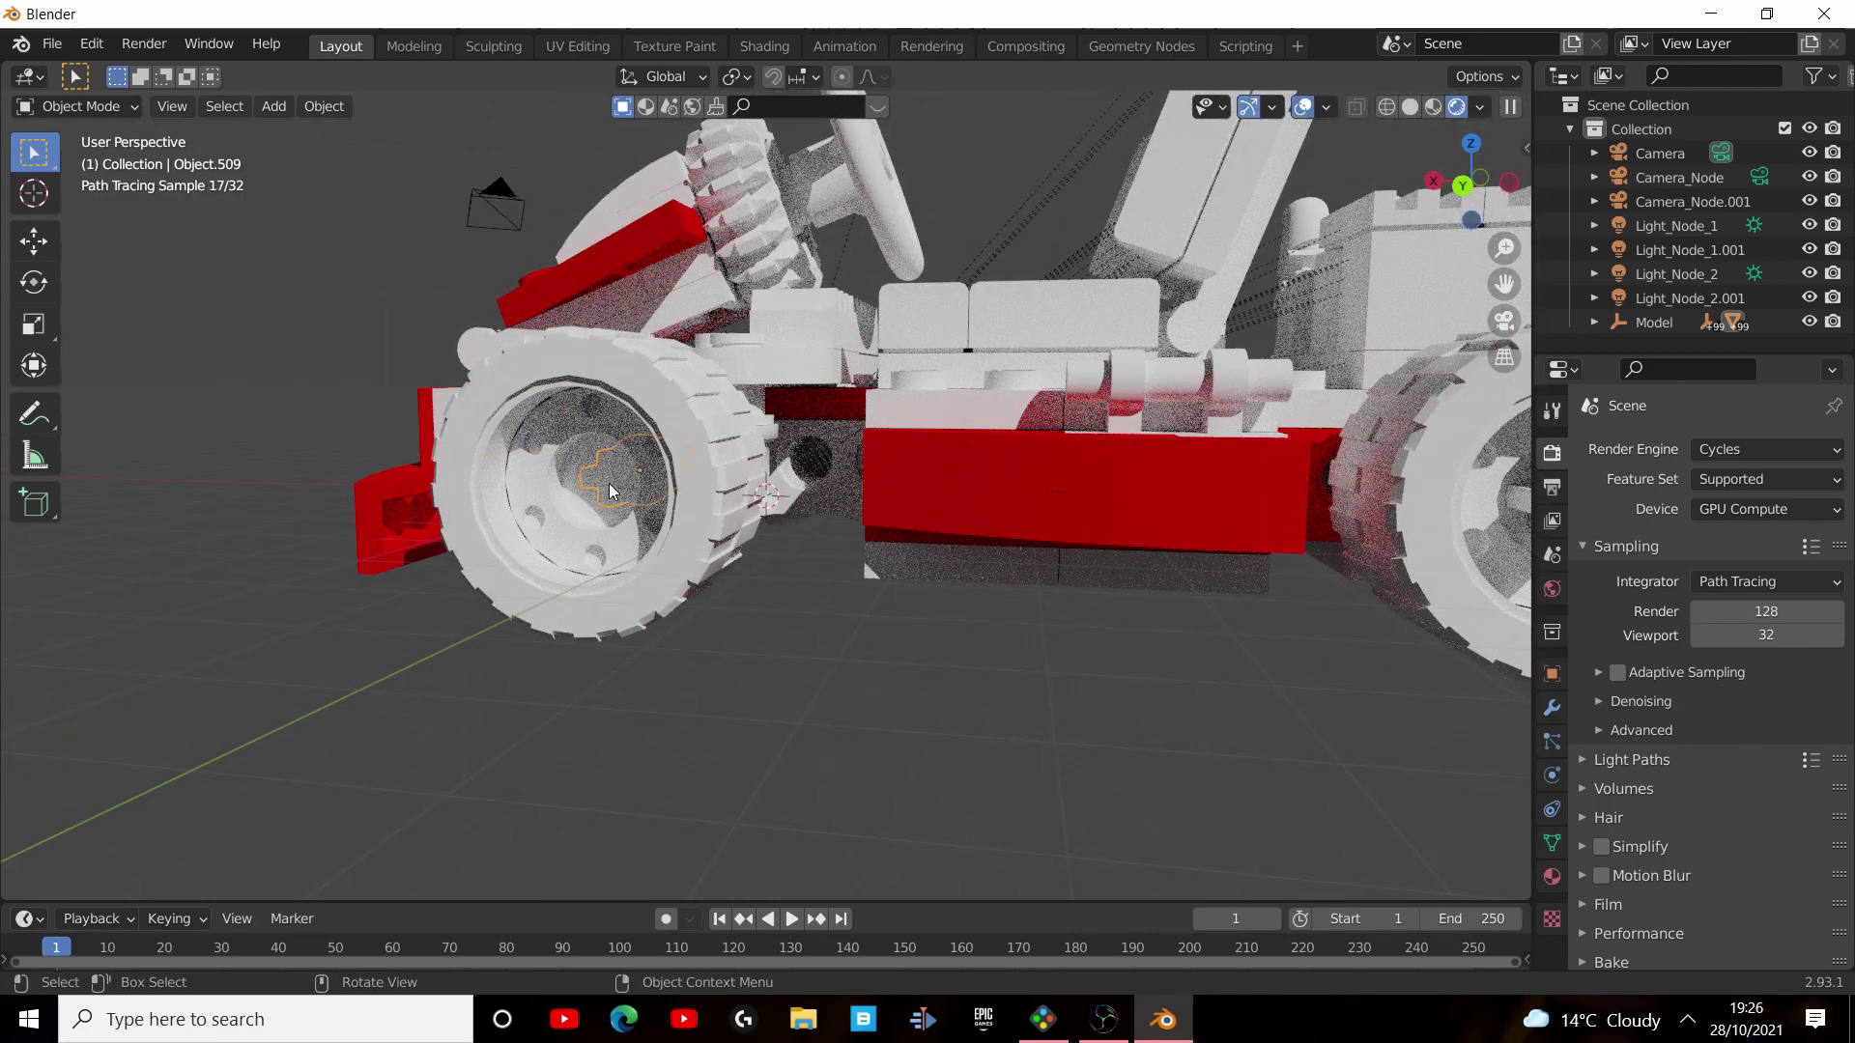
pyautogui.scroll(-5, 870, 567)
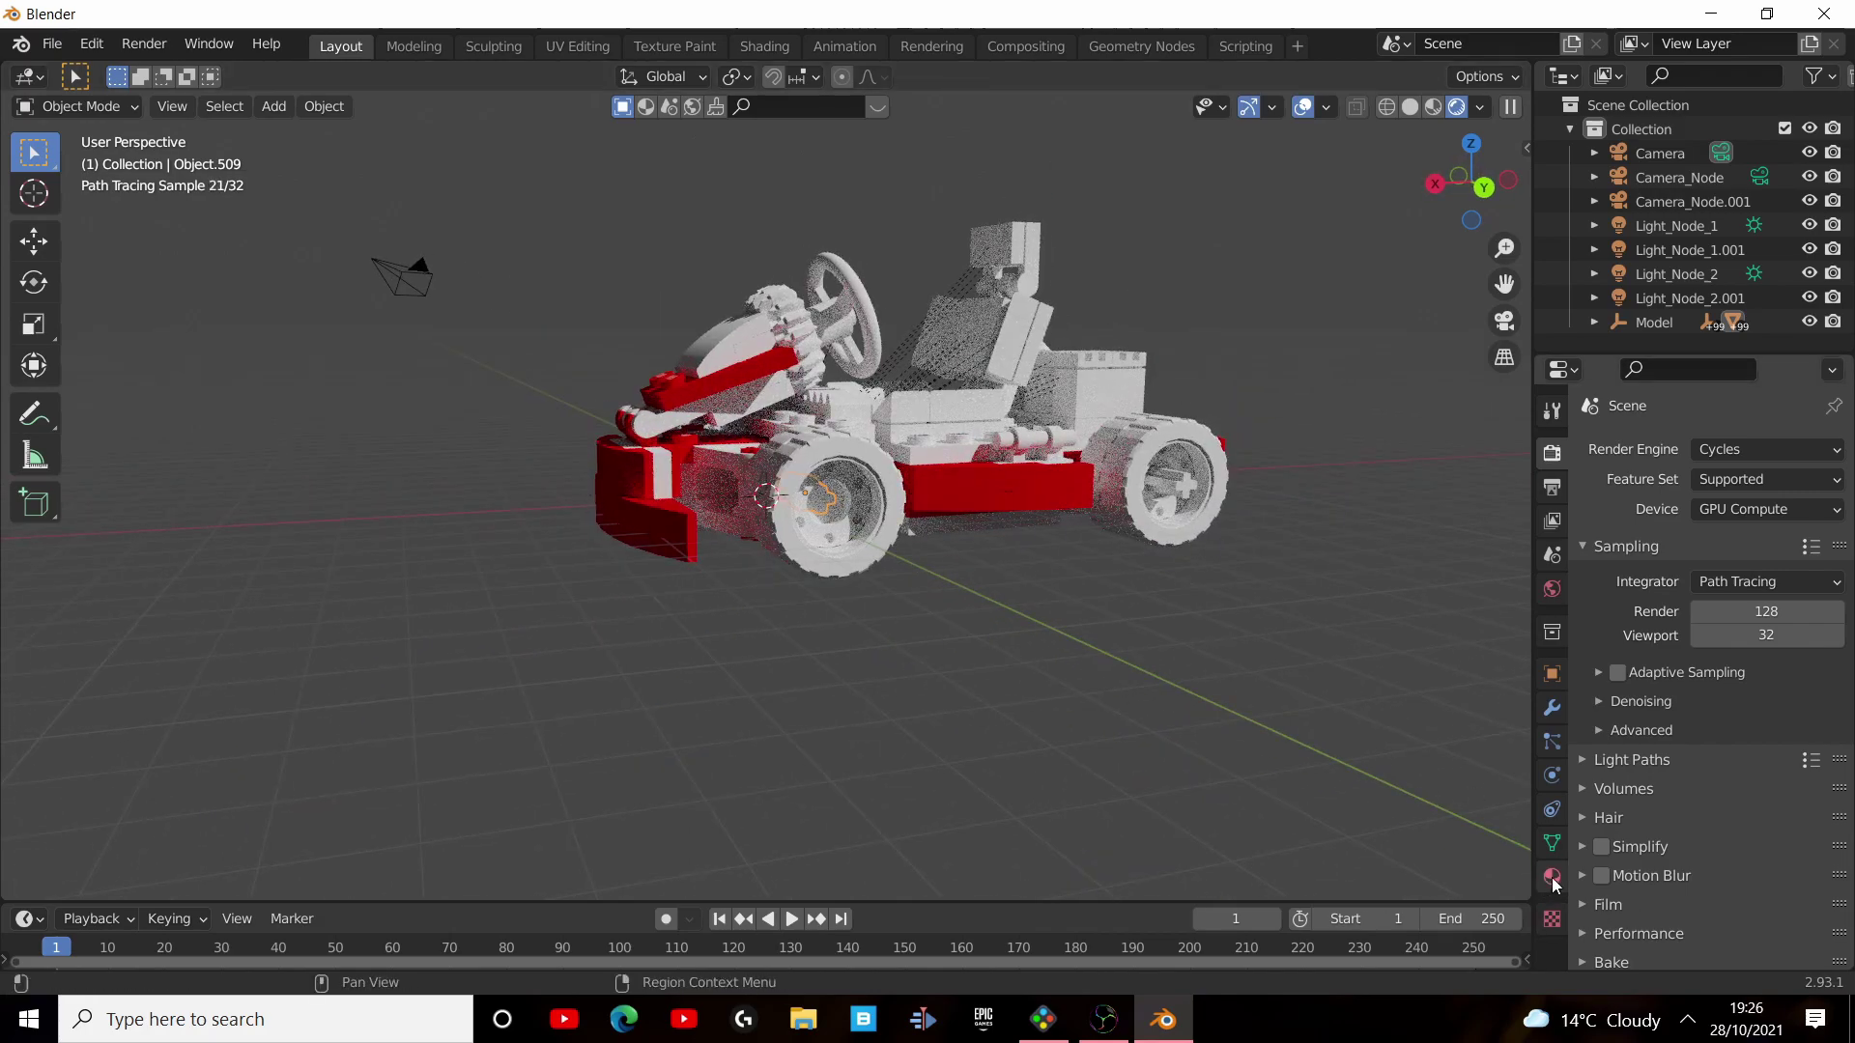
# Shift the SOLID-DARK_TAN.002 Diffuse Color to a darker olive tone.
pyautogui.click(1552, 878)
pyautogui.click(1720, 661)
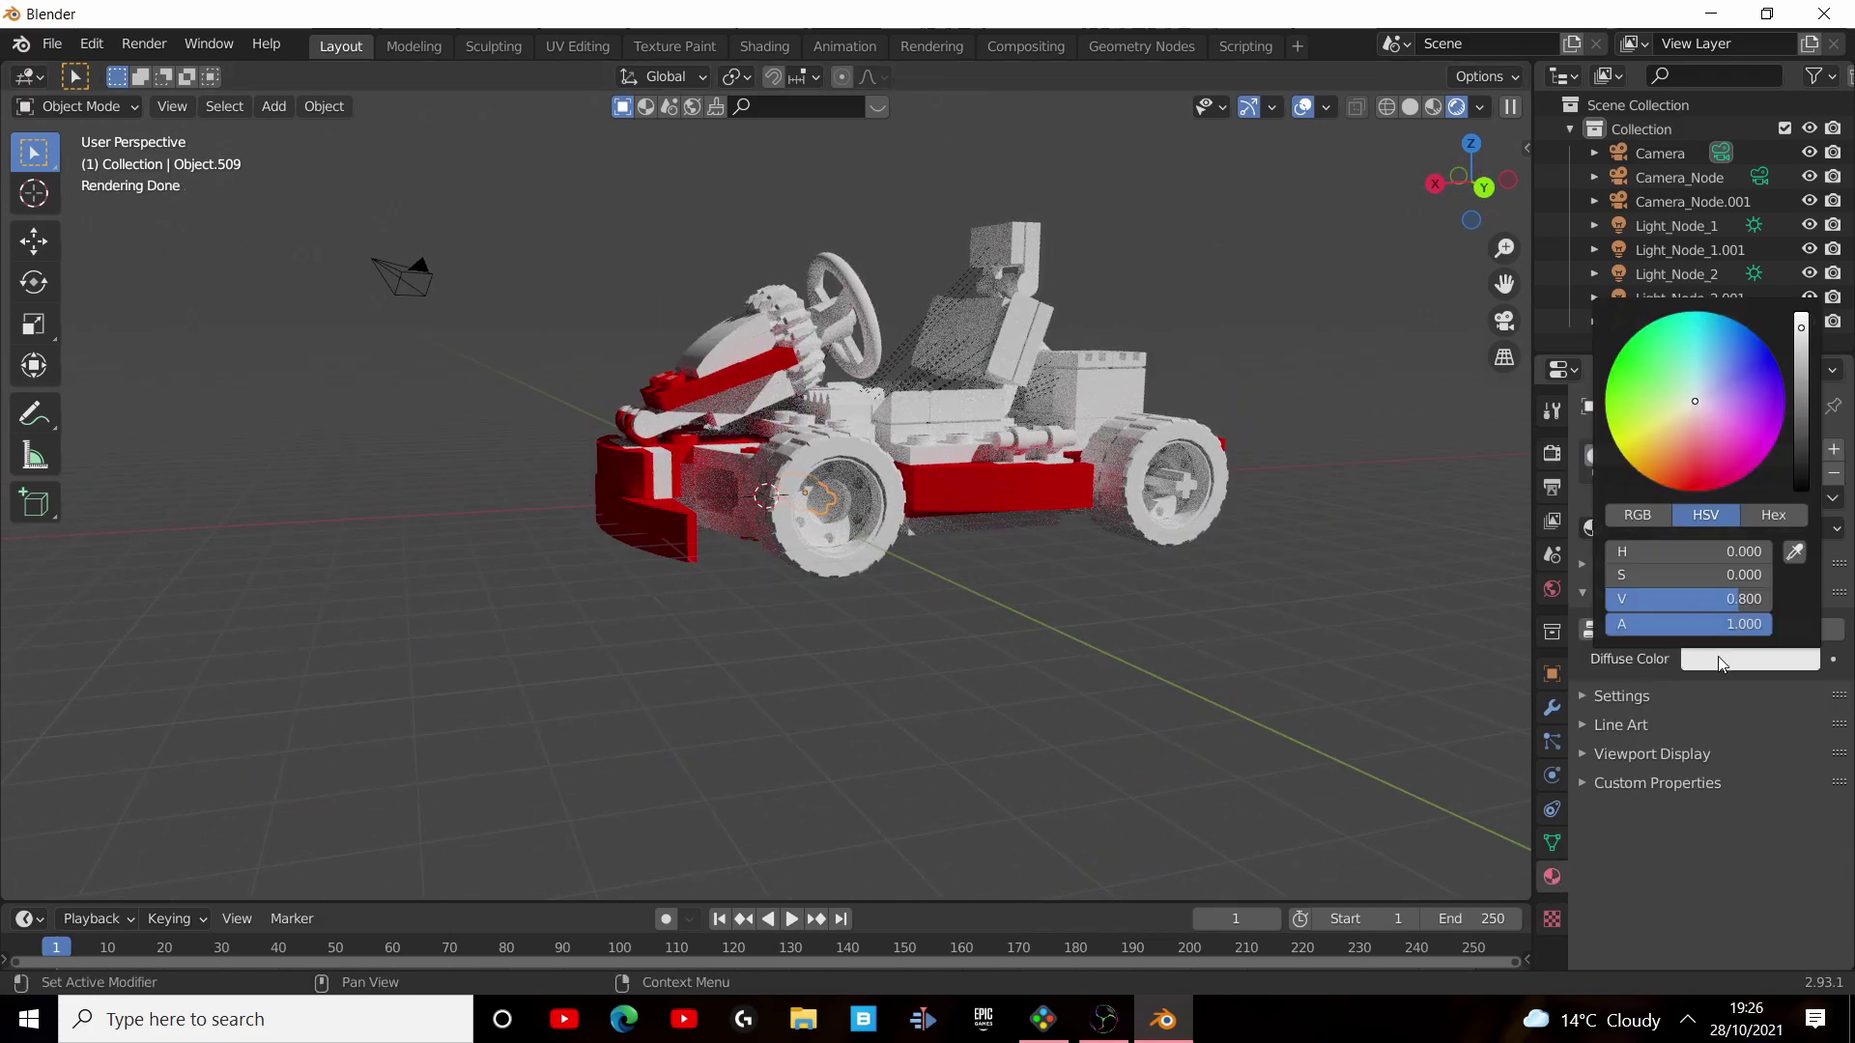
pyautogui.moveTo(1640, 444); pyautogui.dragTo(1649, 475)
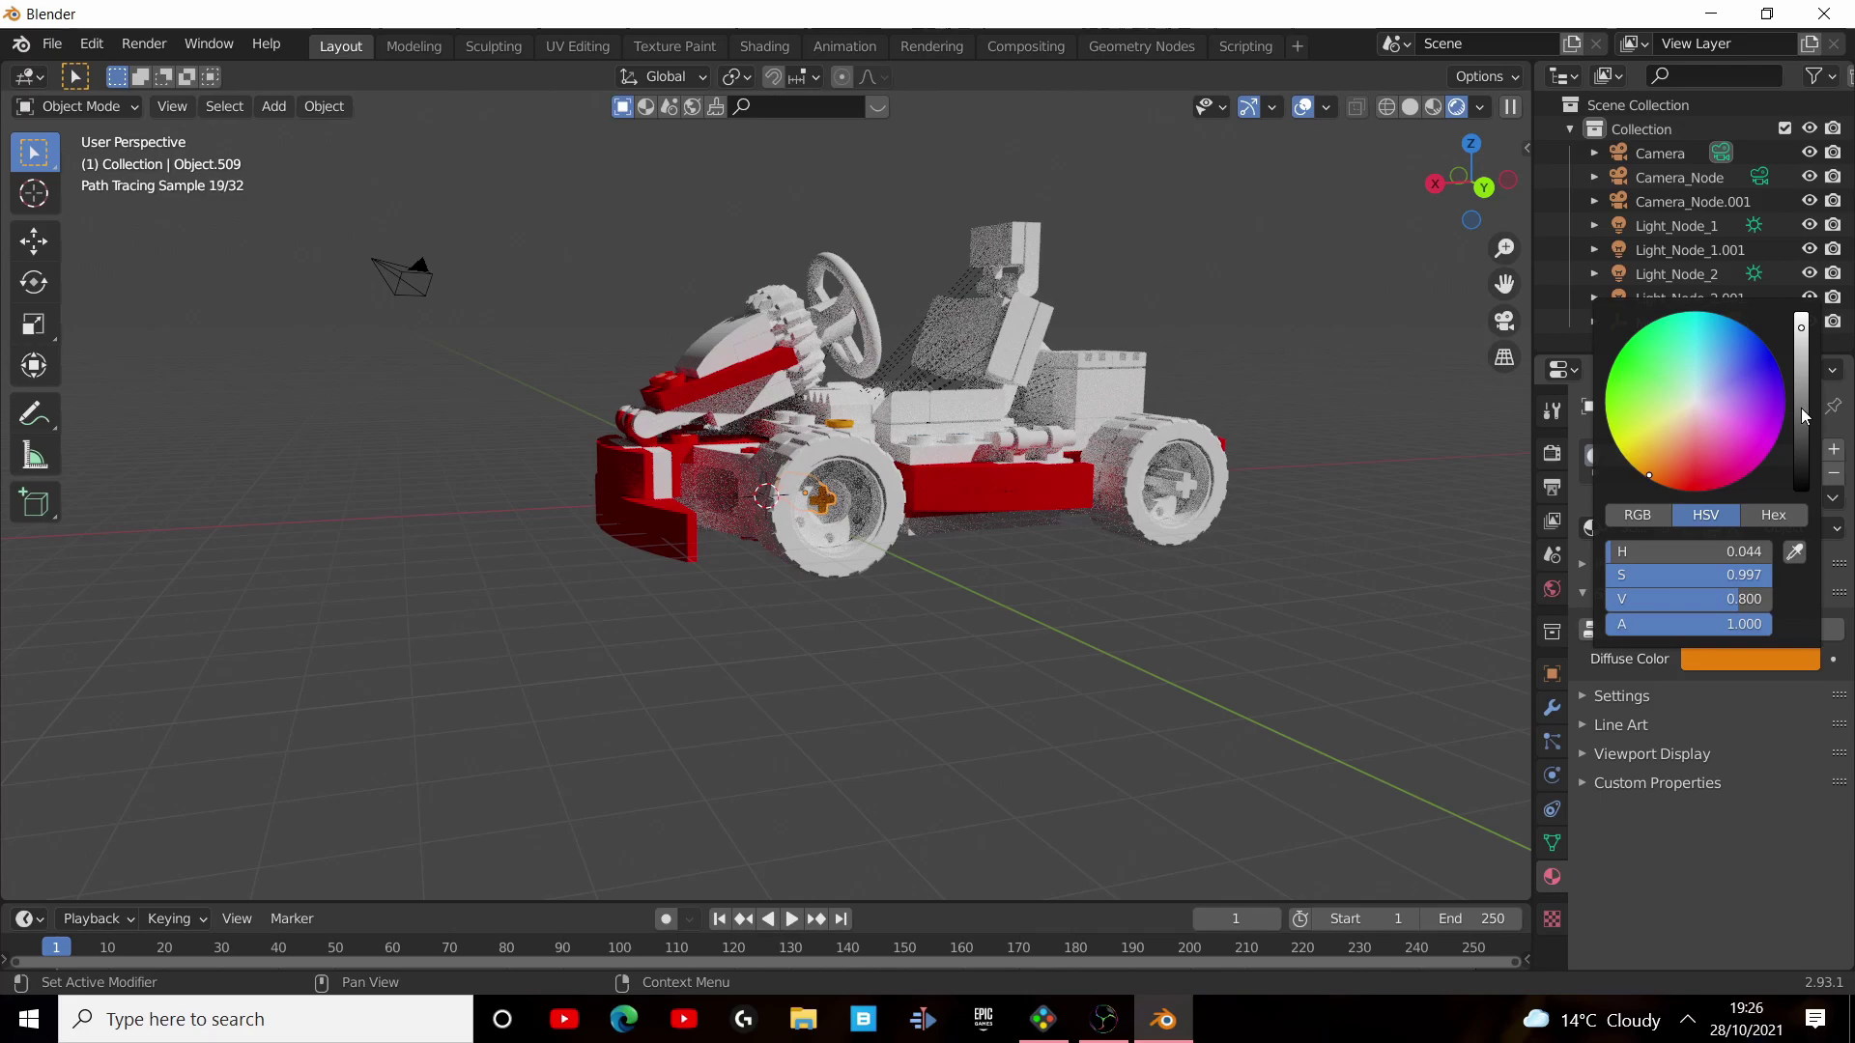
pyautogui.moveTo(1802, 416)
pyautogui.mouseDown()
pyautogui.moveTo(1803, 363)
pyautogui.moveTo(1801, 408)
pyautogui.mouseUp()
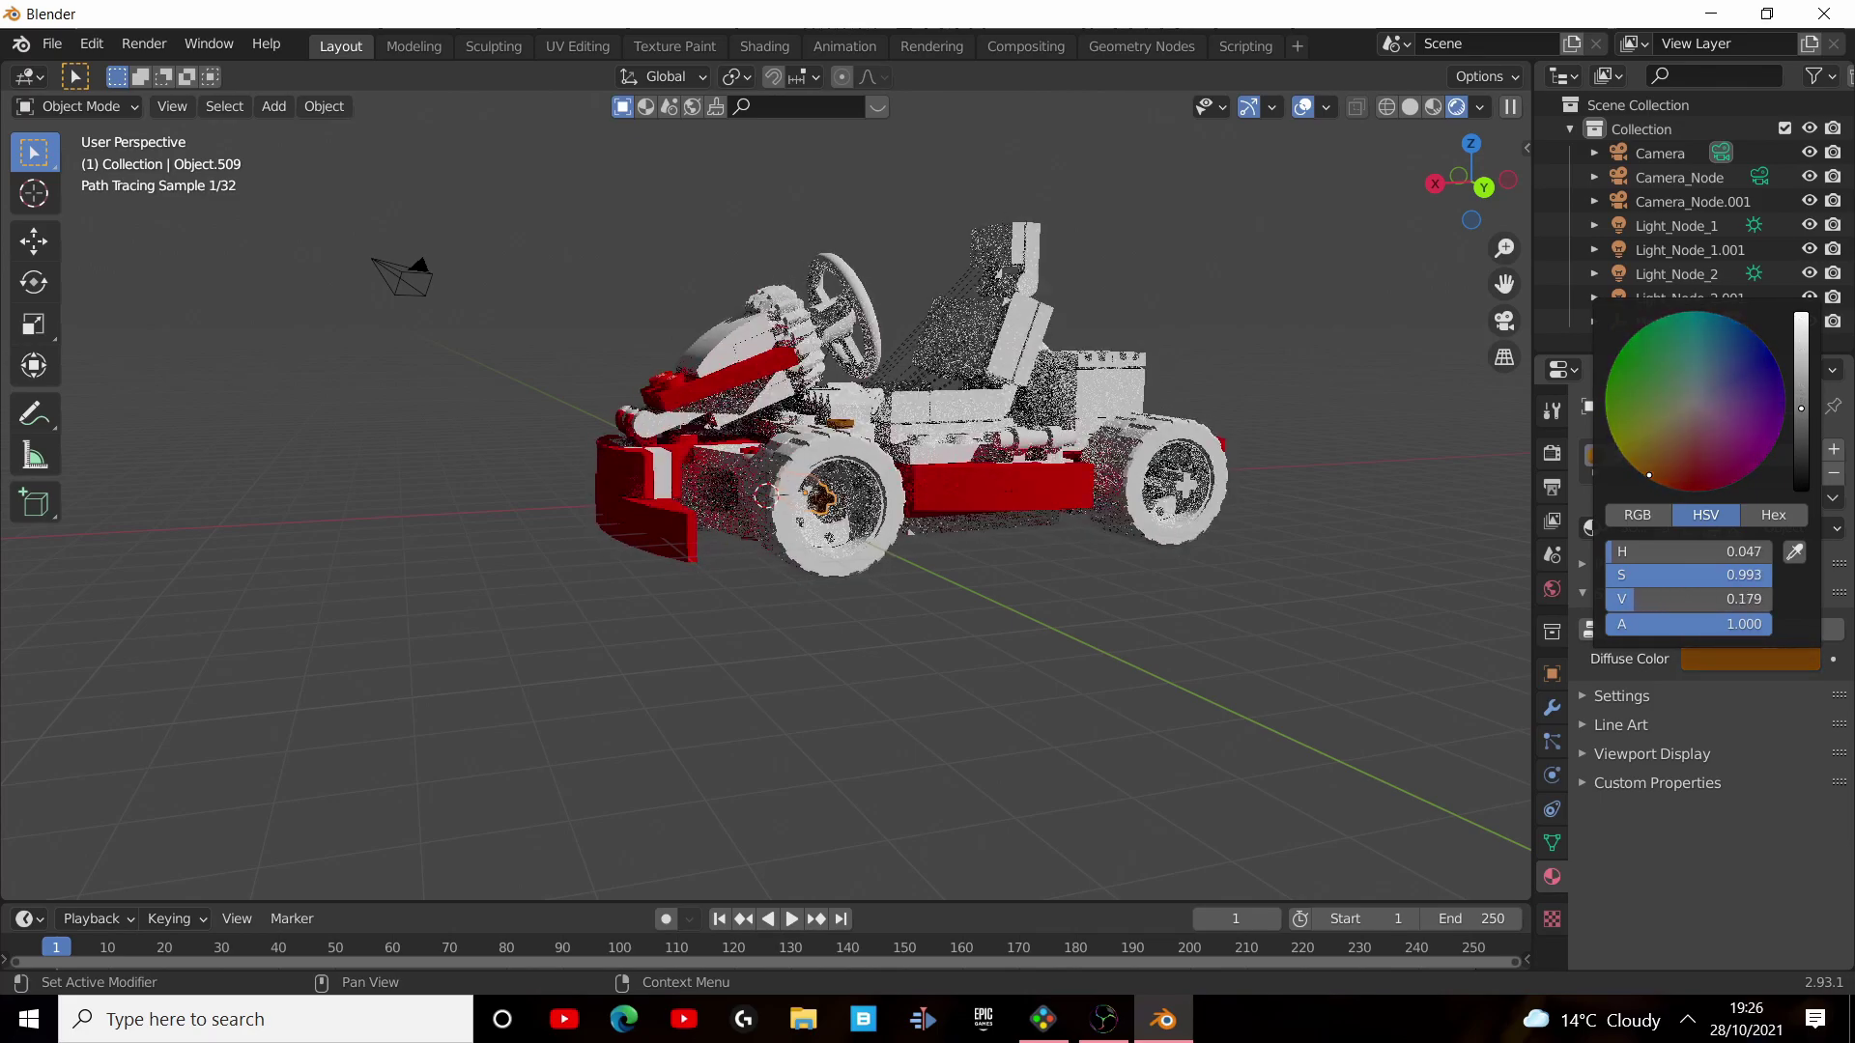
pyautogui.click(1741, 658)
pyautogui.click(1665, 464)
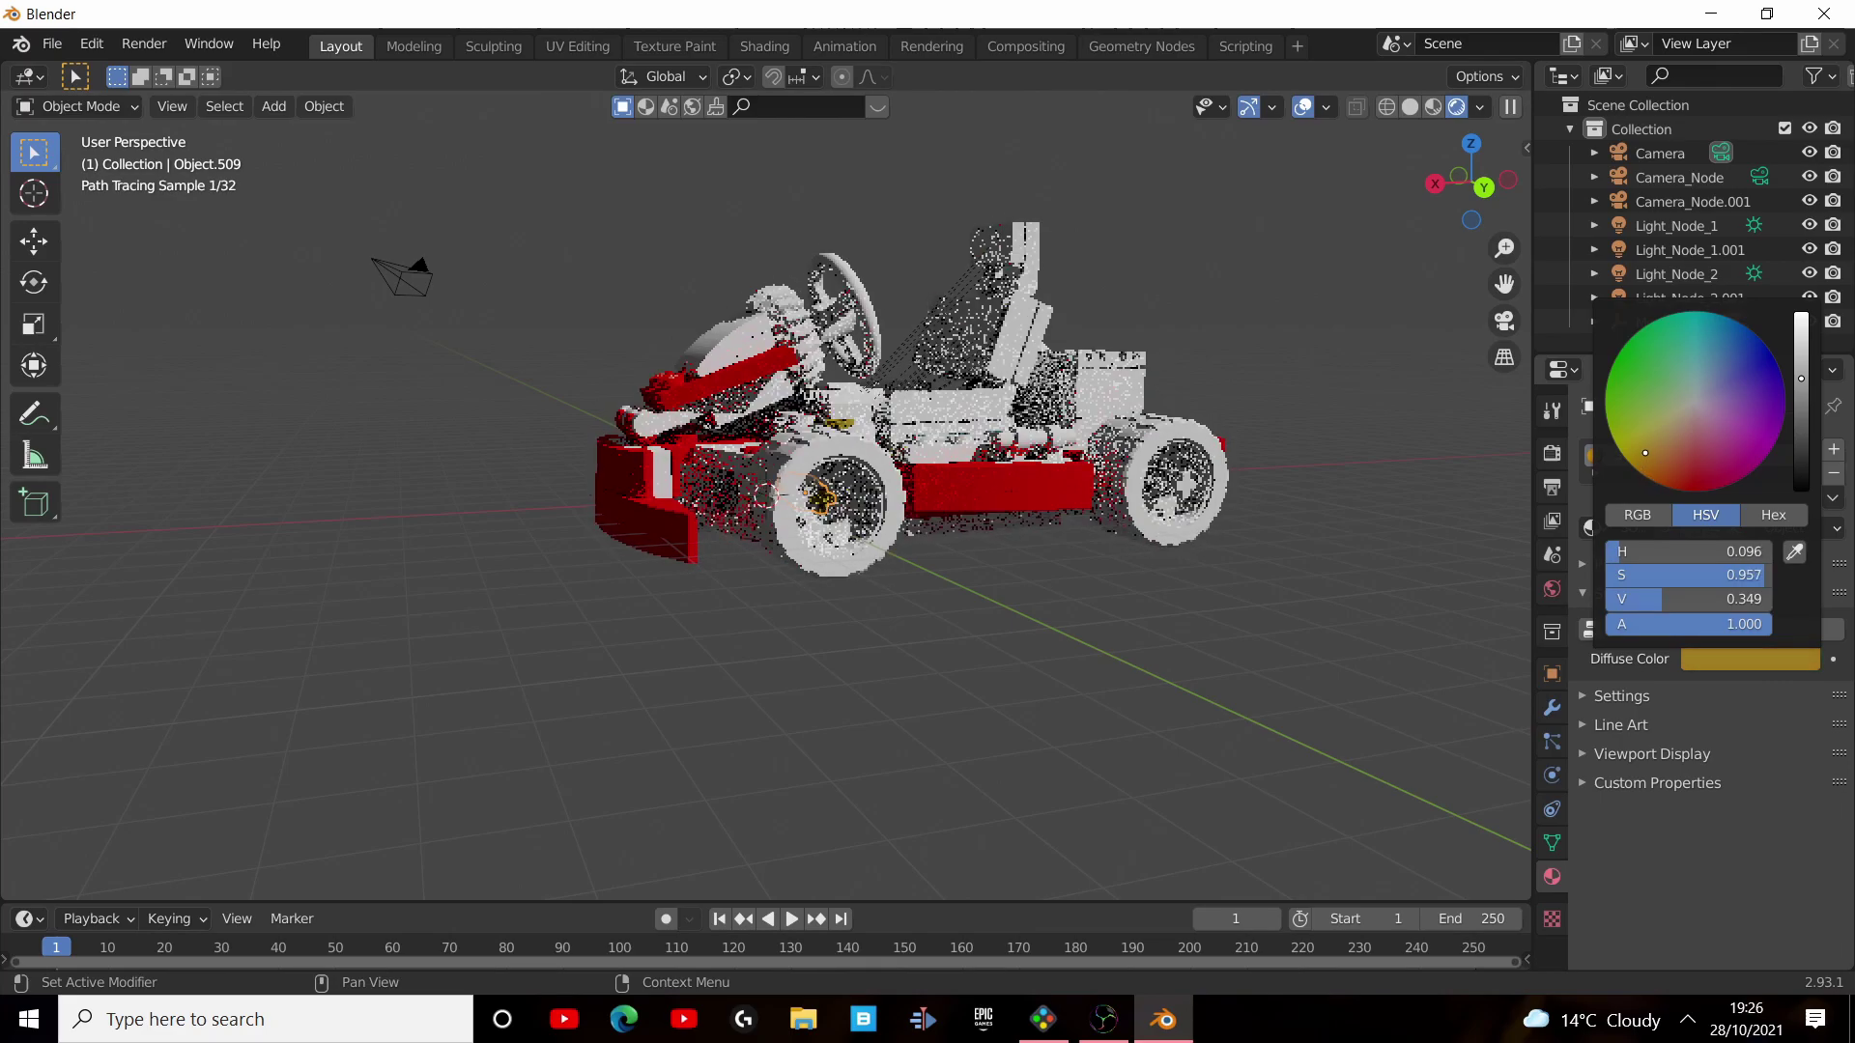
pyautogui.click(1638, 449)
pyautogui.moveTo(1805, 379); pyautogui.dragTo(1801, 406)
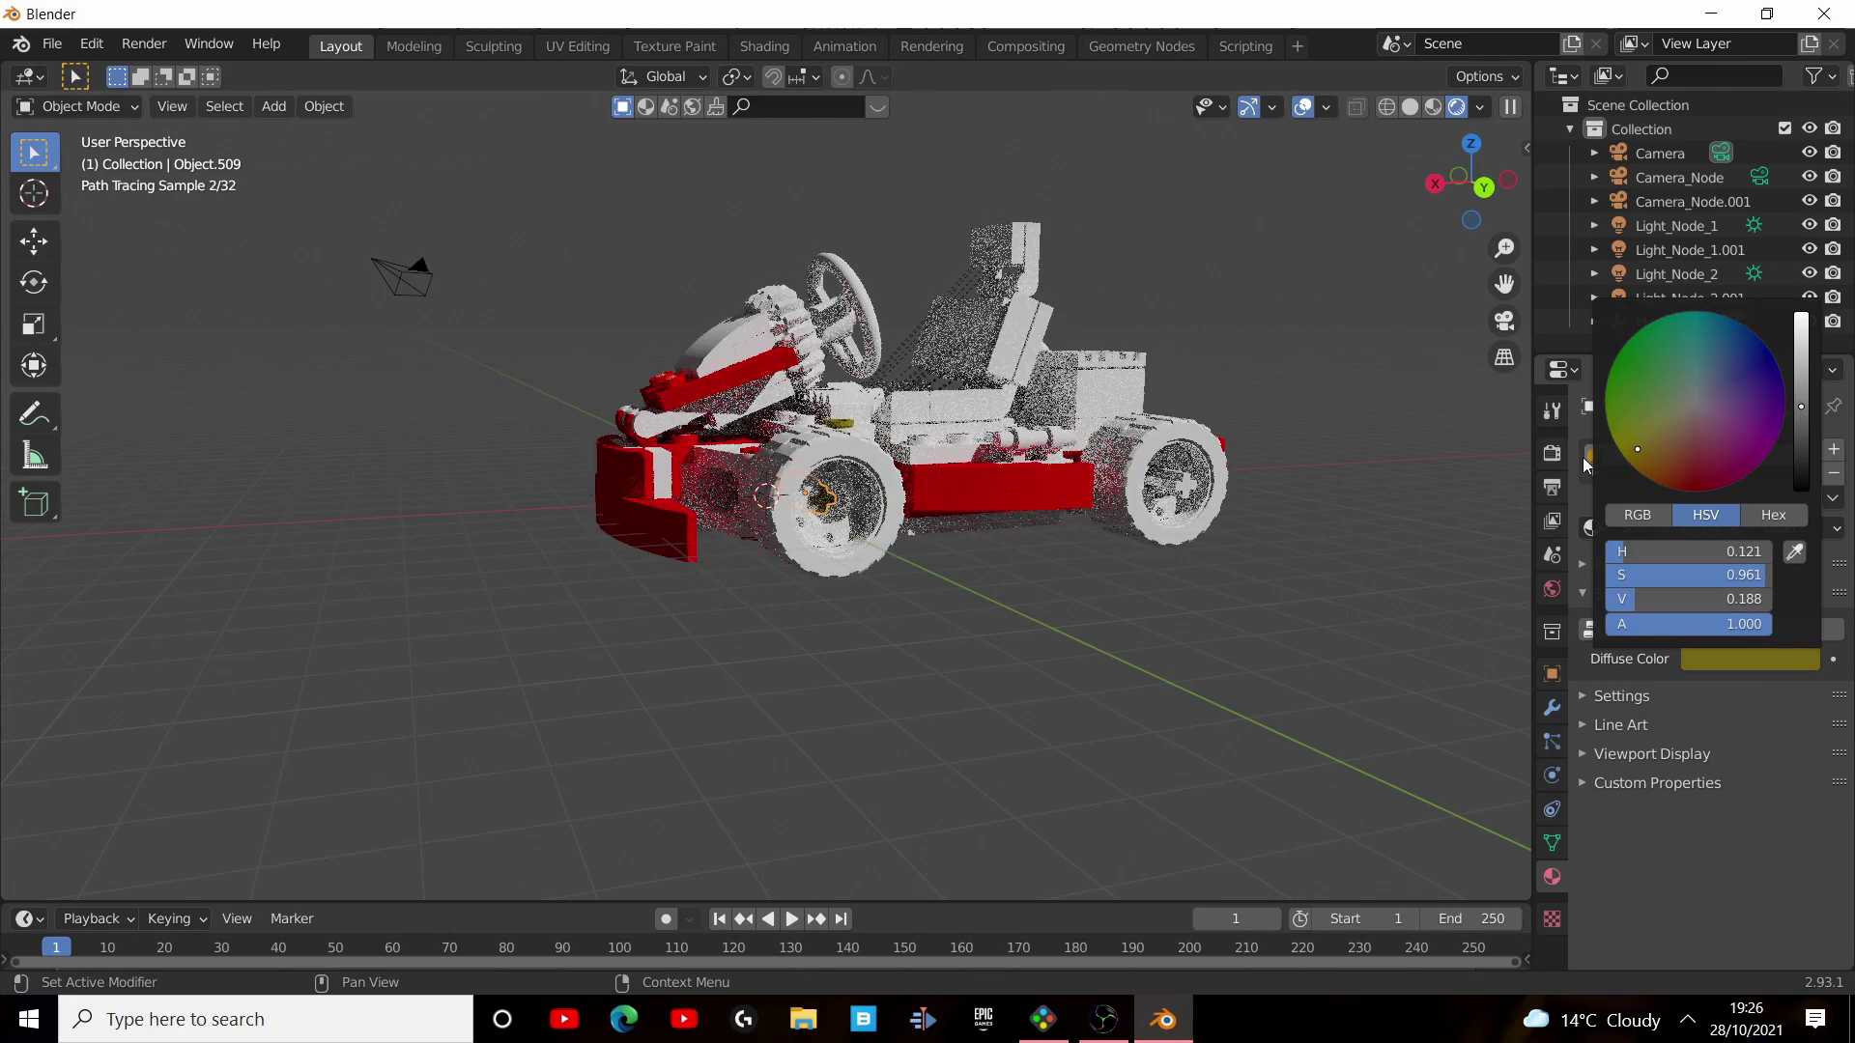
pyautogui.click(1667, 423)
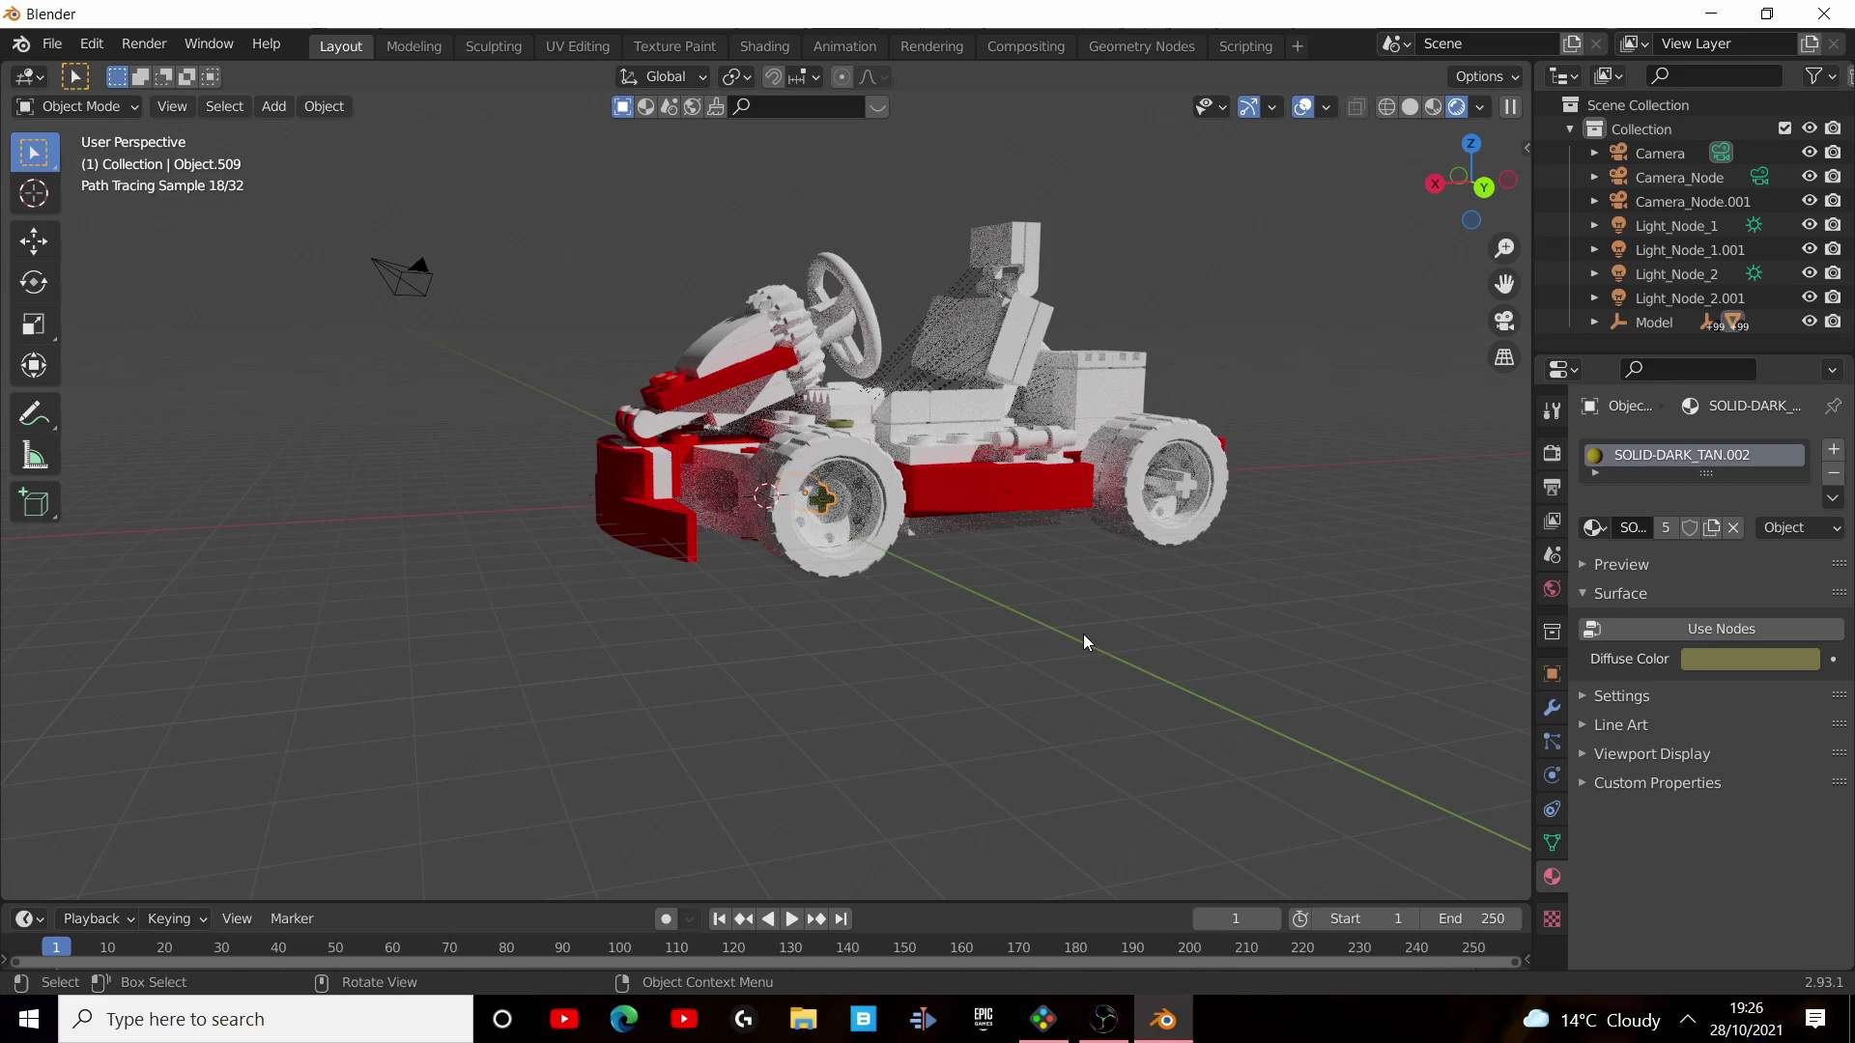
# Make the SOLID-BLACK.002 Diffuse Color true black.
pyautogui.moveTo(973, 687); pyautogui.dragTo(944, 758, button='middle')
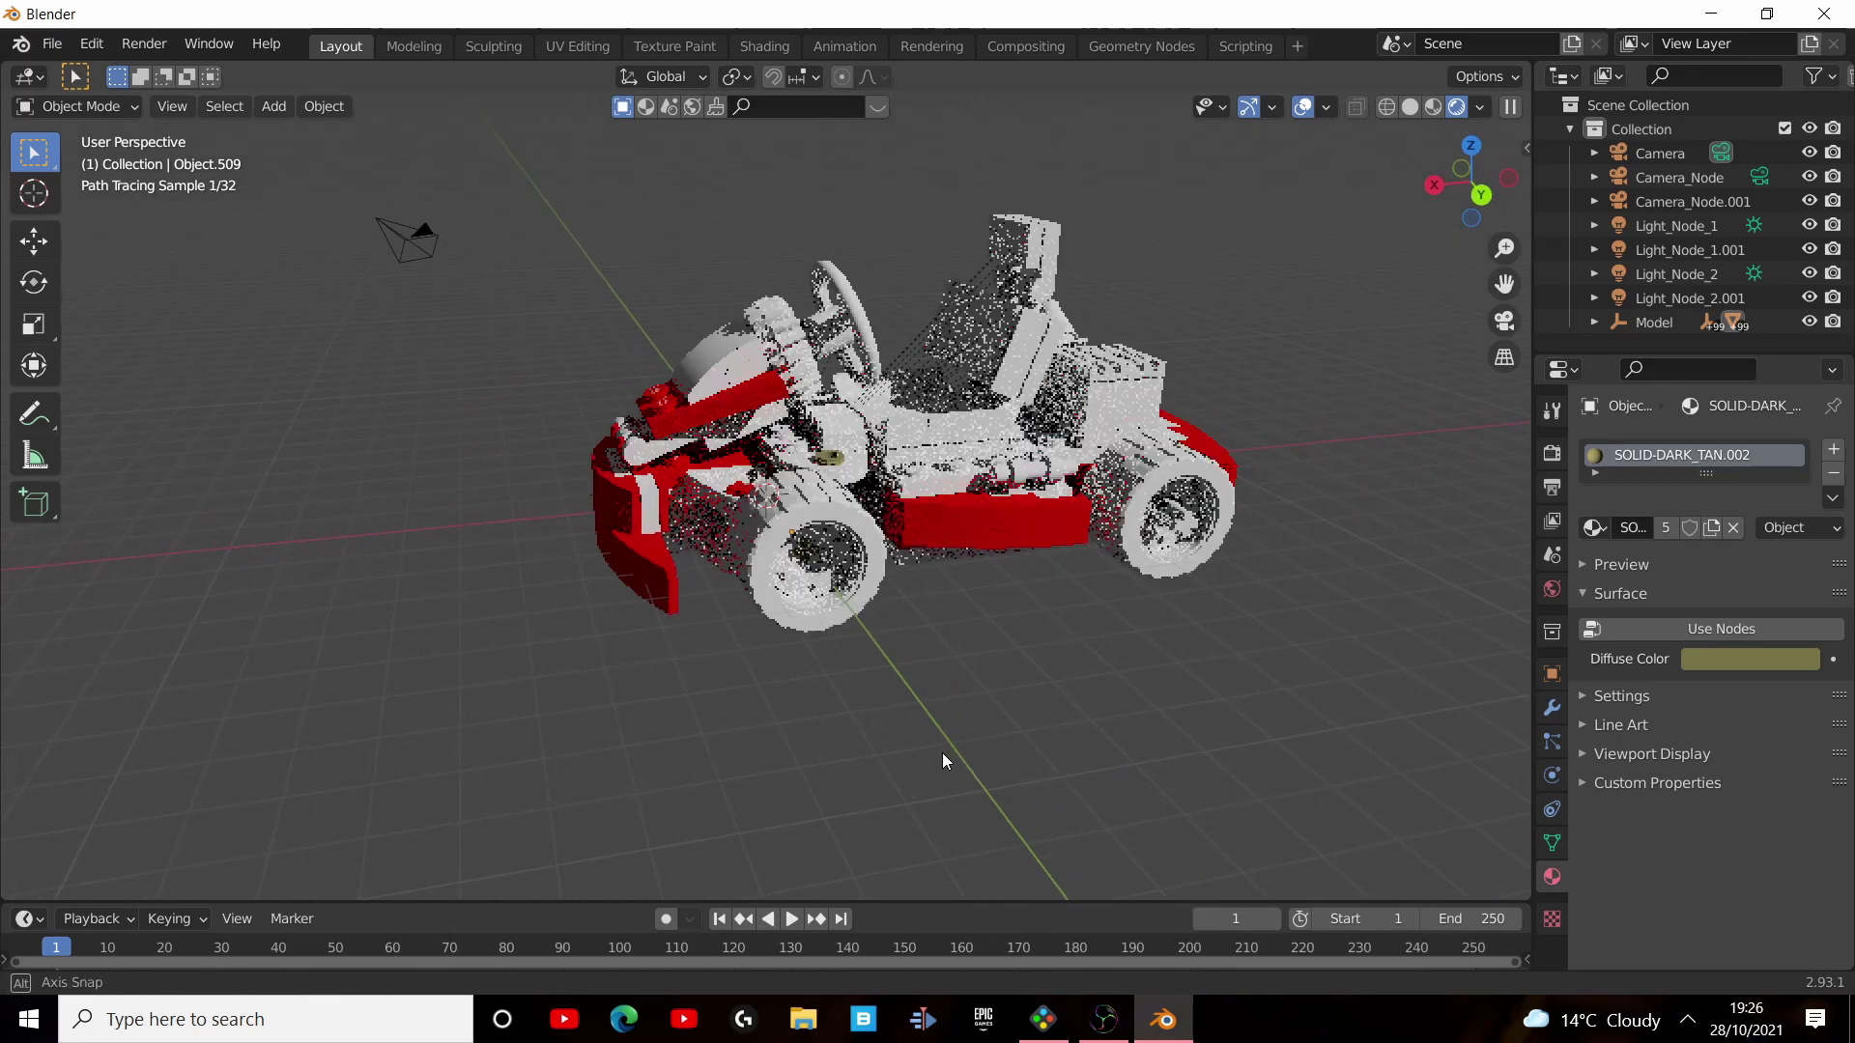
pyautogui.scroll(2, 964, 476)
pyautogui.click(971, 474)
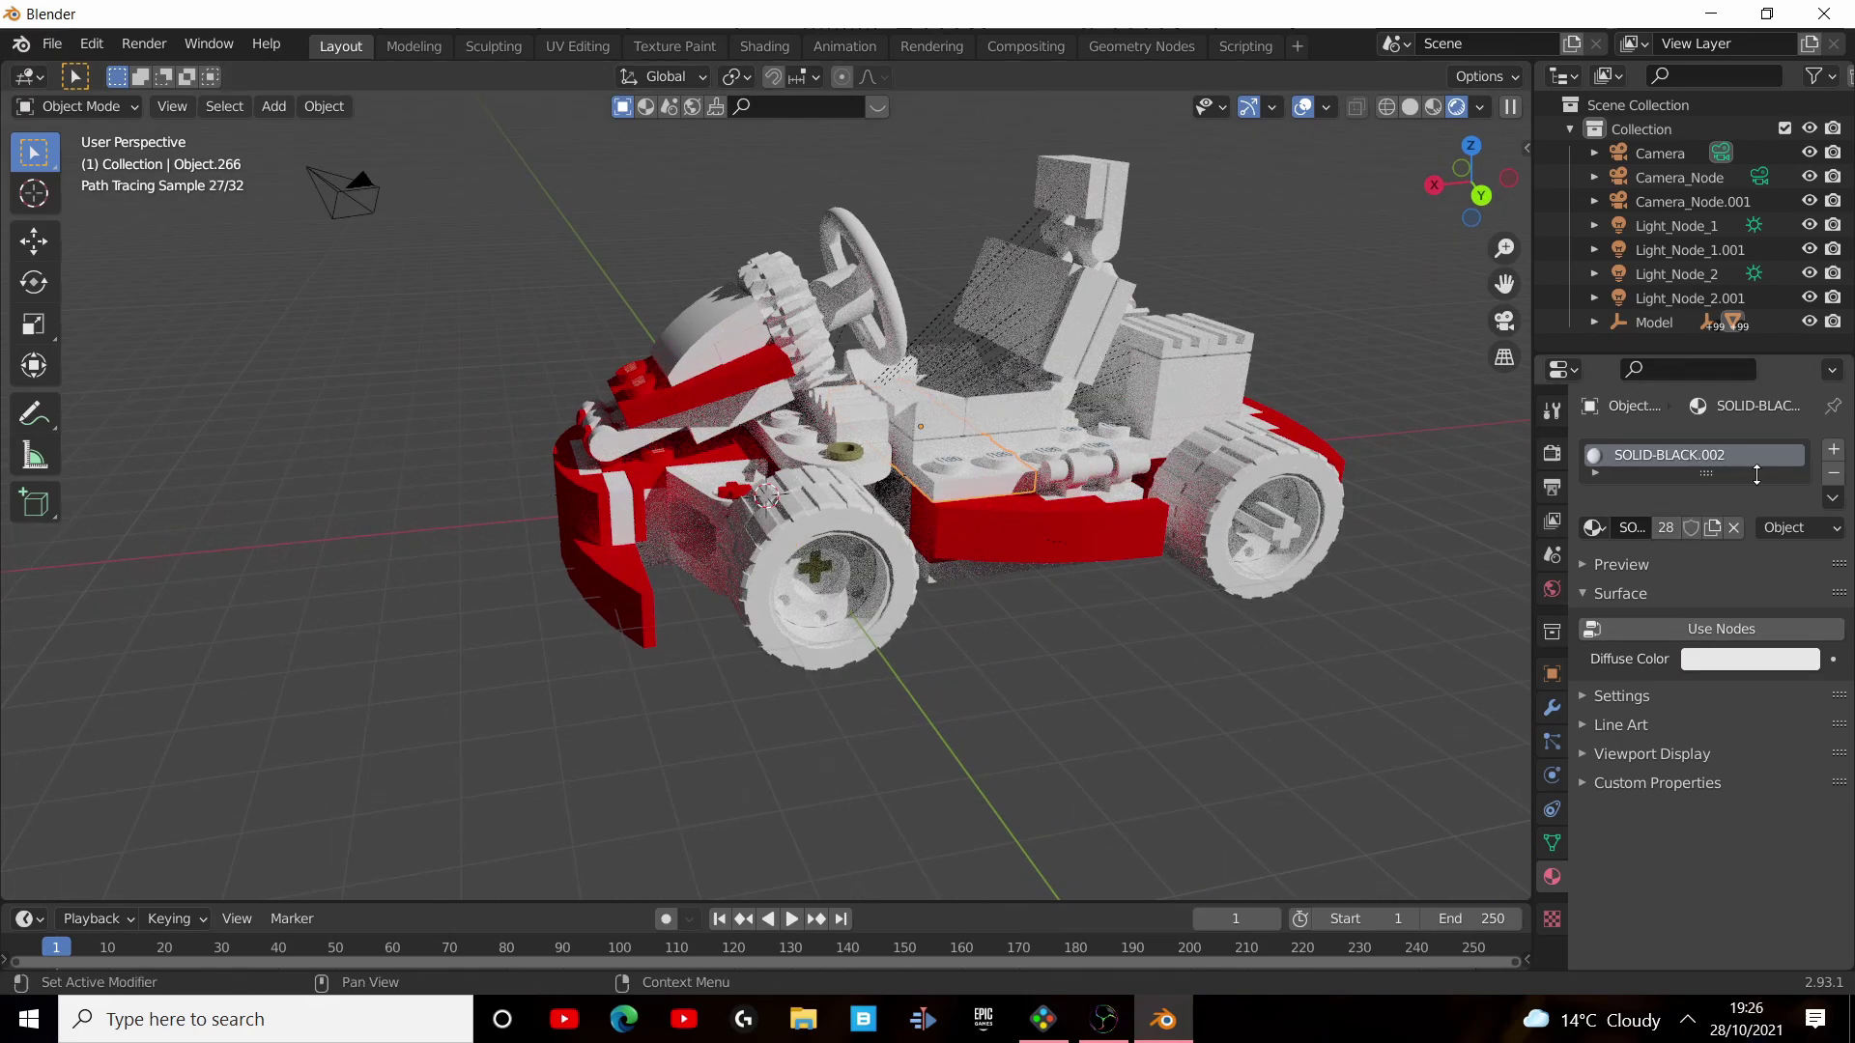
pyautogui.click(1723, 661)
pyautogui.moveTo(1788, 464); pyautogui.dragTo(1789, 490)
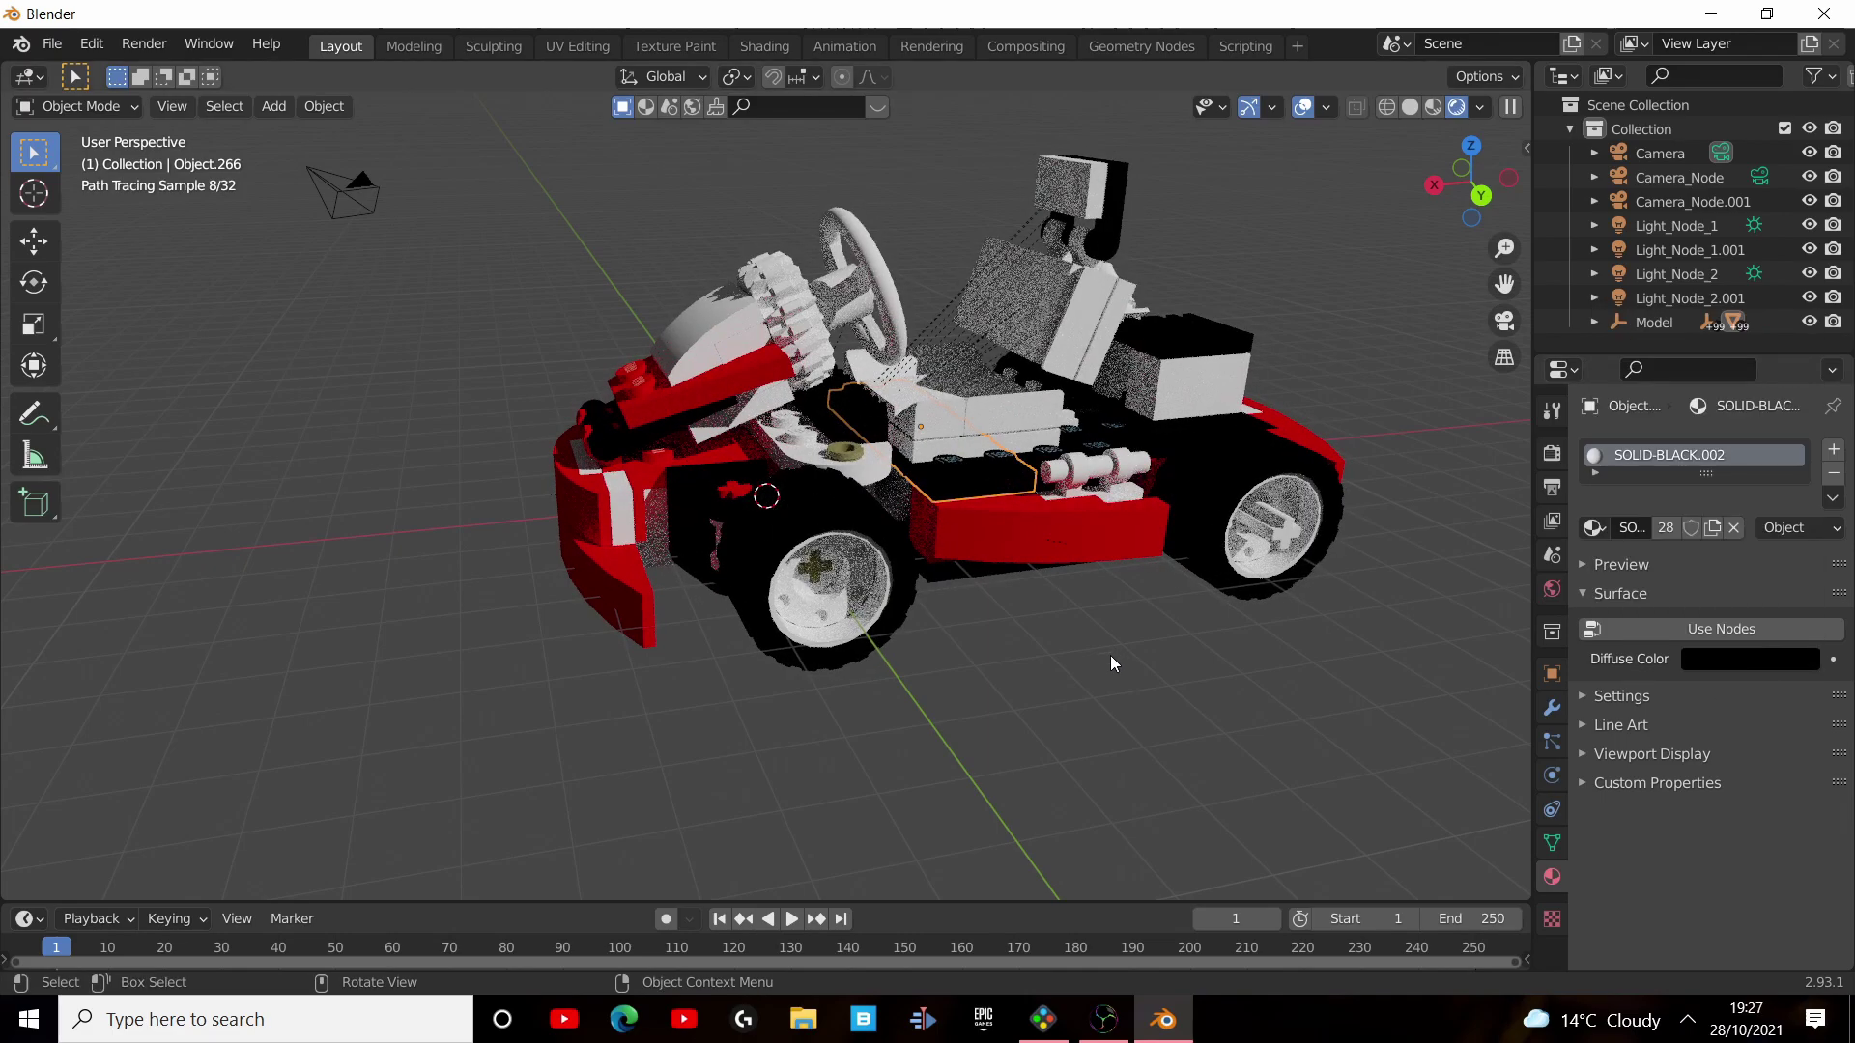
# Darken the SOLID-LIGHT_GRAY.002 Diffuse Color to mid grey, Value 0.212.
pyautogui.moveTo(1110, 655); pyautogui.dragTo(1167, 663, button='middle')
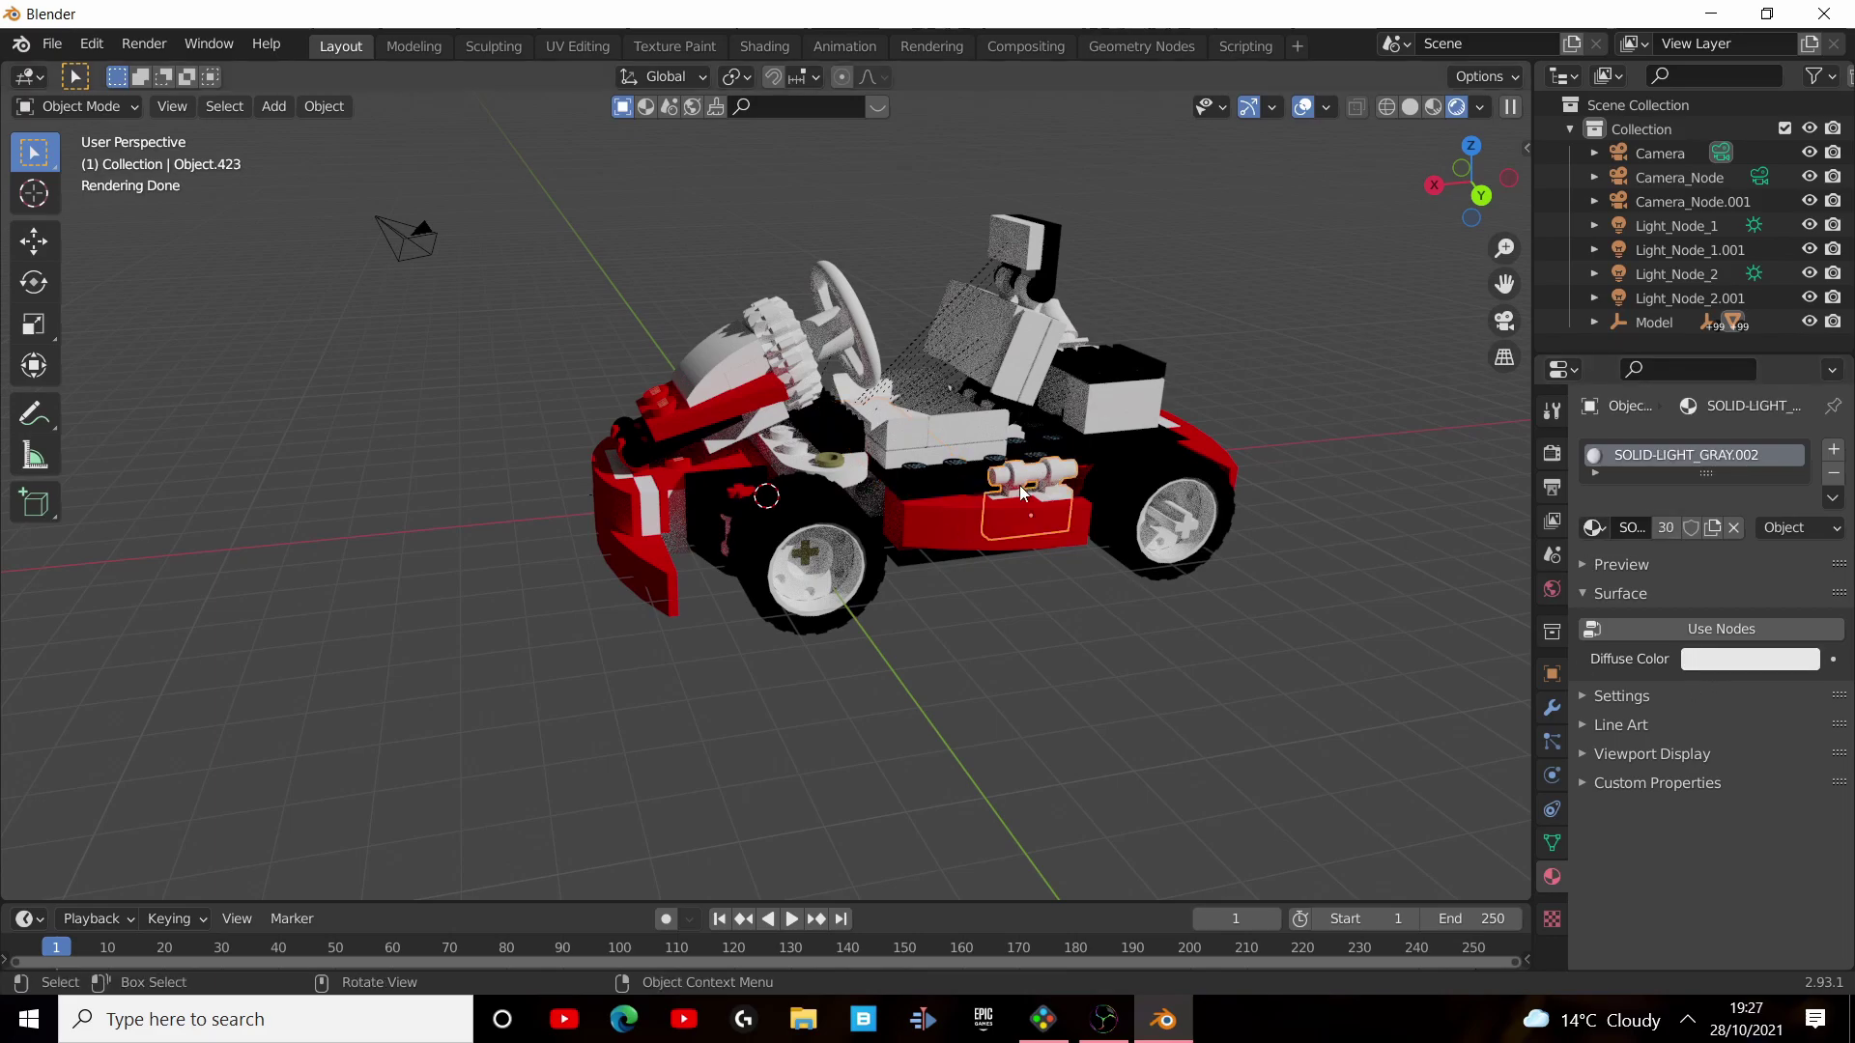
pyautogui.click(1724, 657)
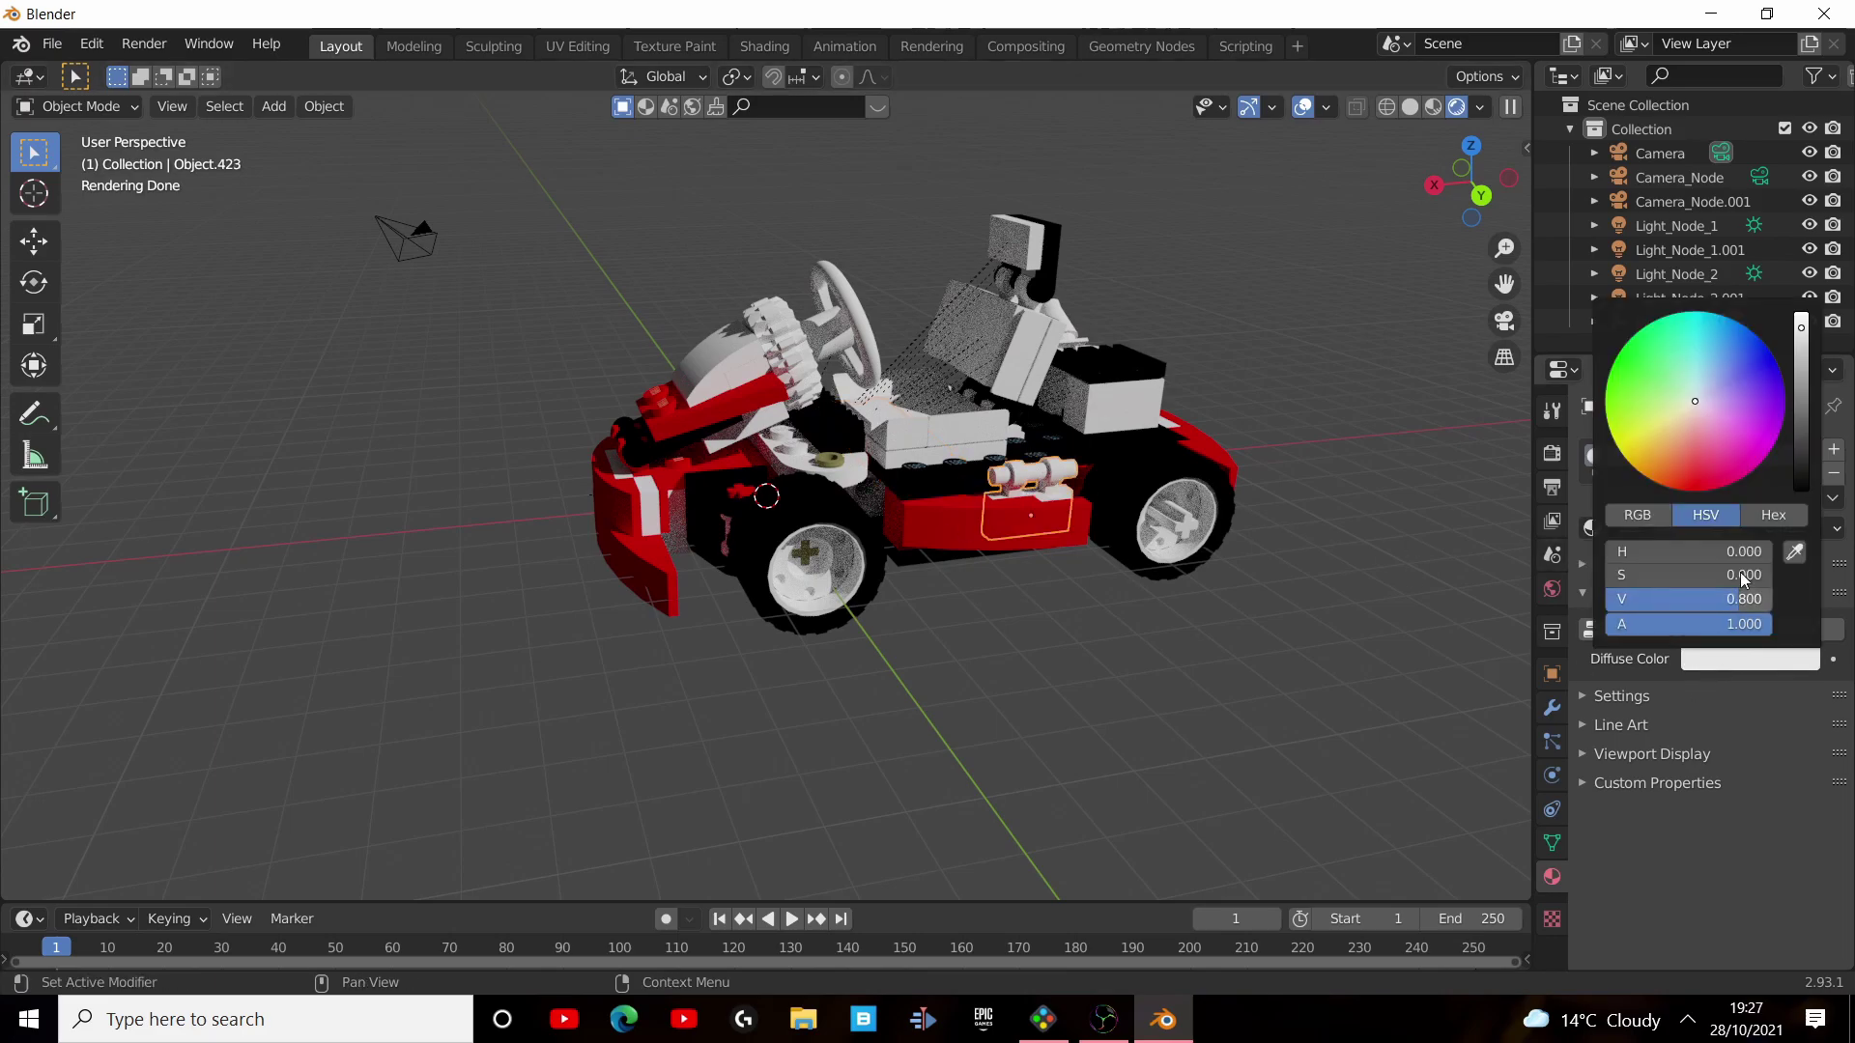
pyautogui.moveTo(1729, 599); pyautogui.dragTo(1686, 599)
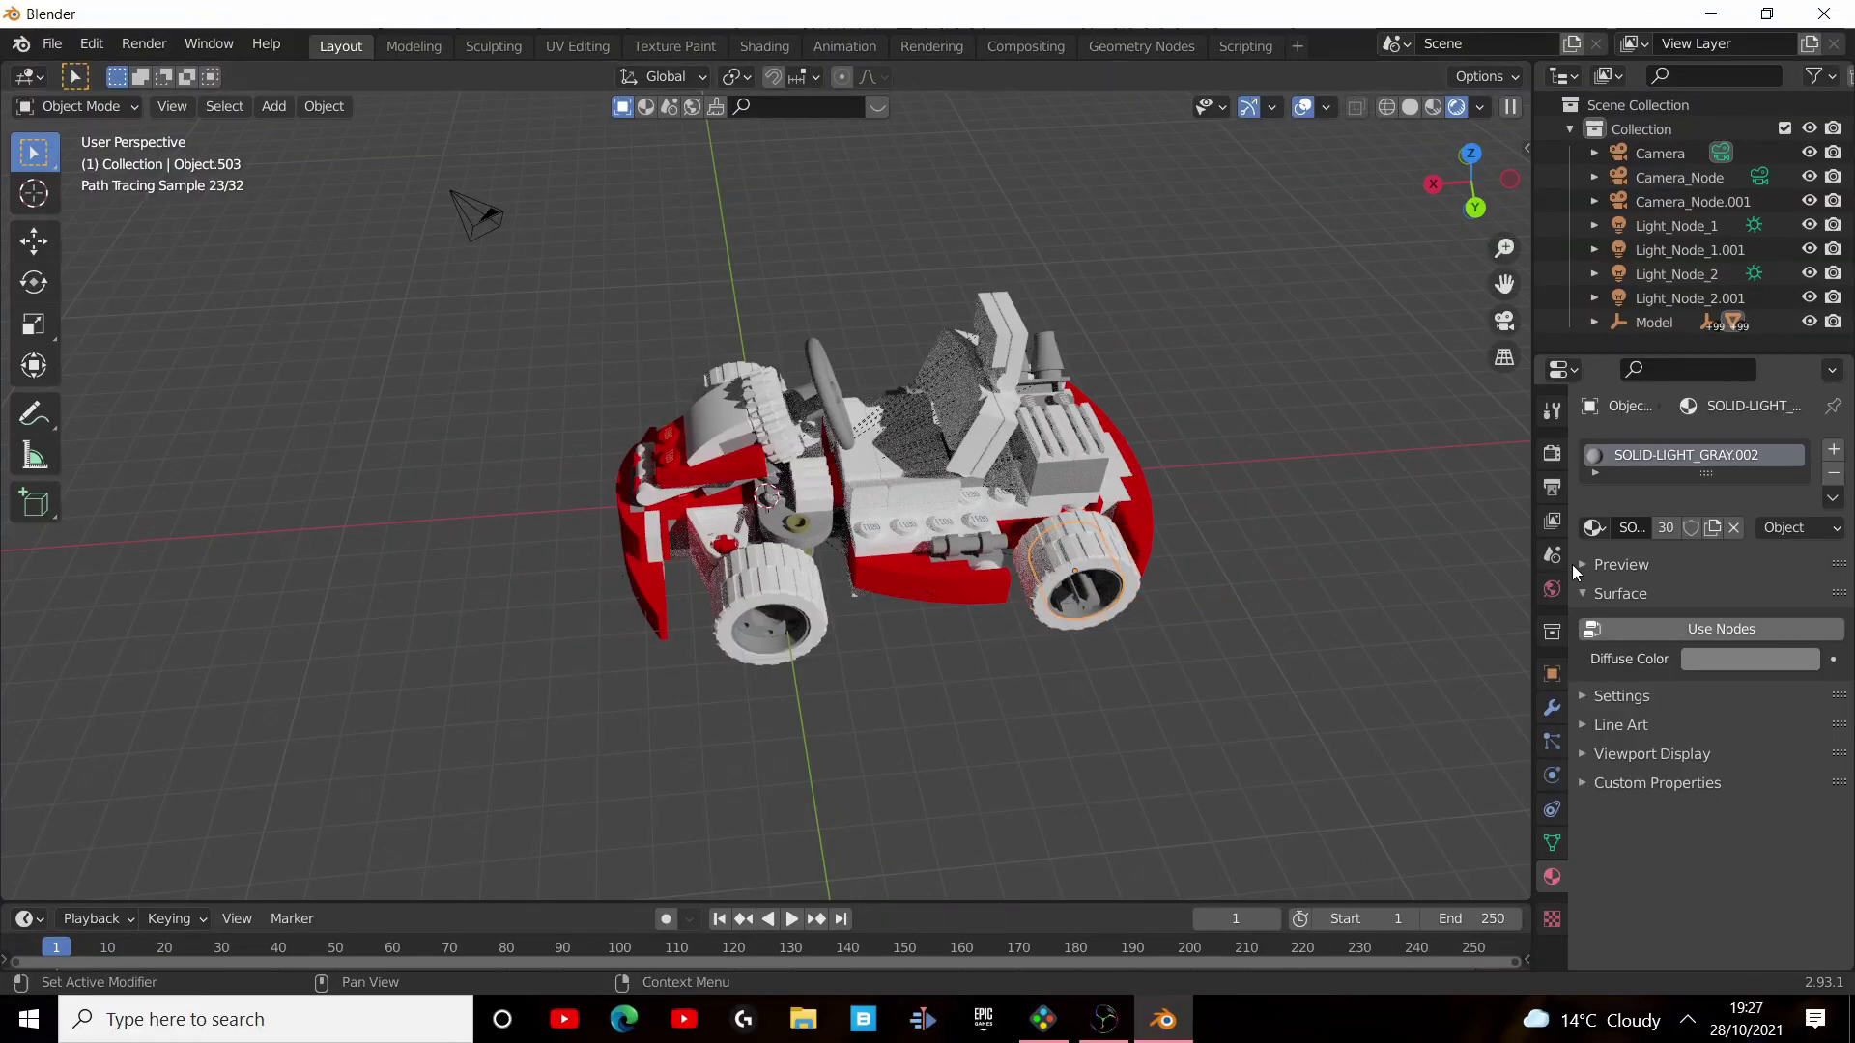
# On a selected wheel, set the SOLID-BLACK.002 Base Color to pure black (V 0).
pyautogui.click(1095, 544)
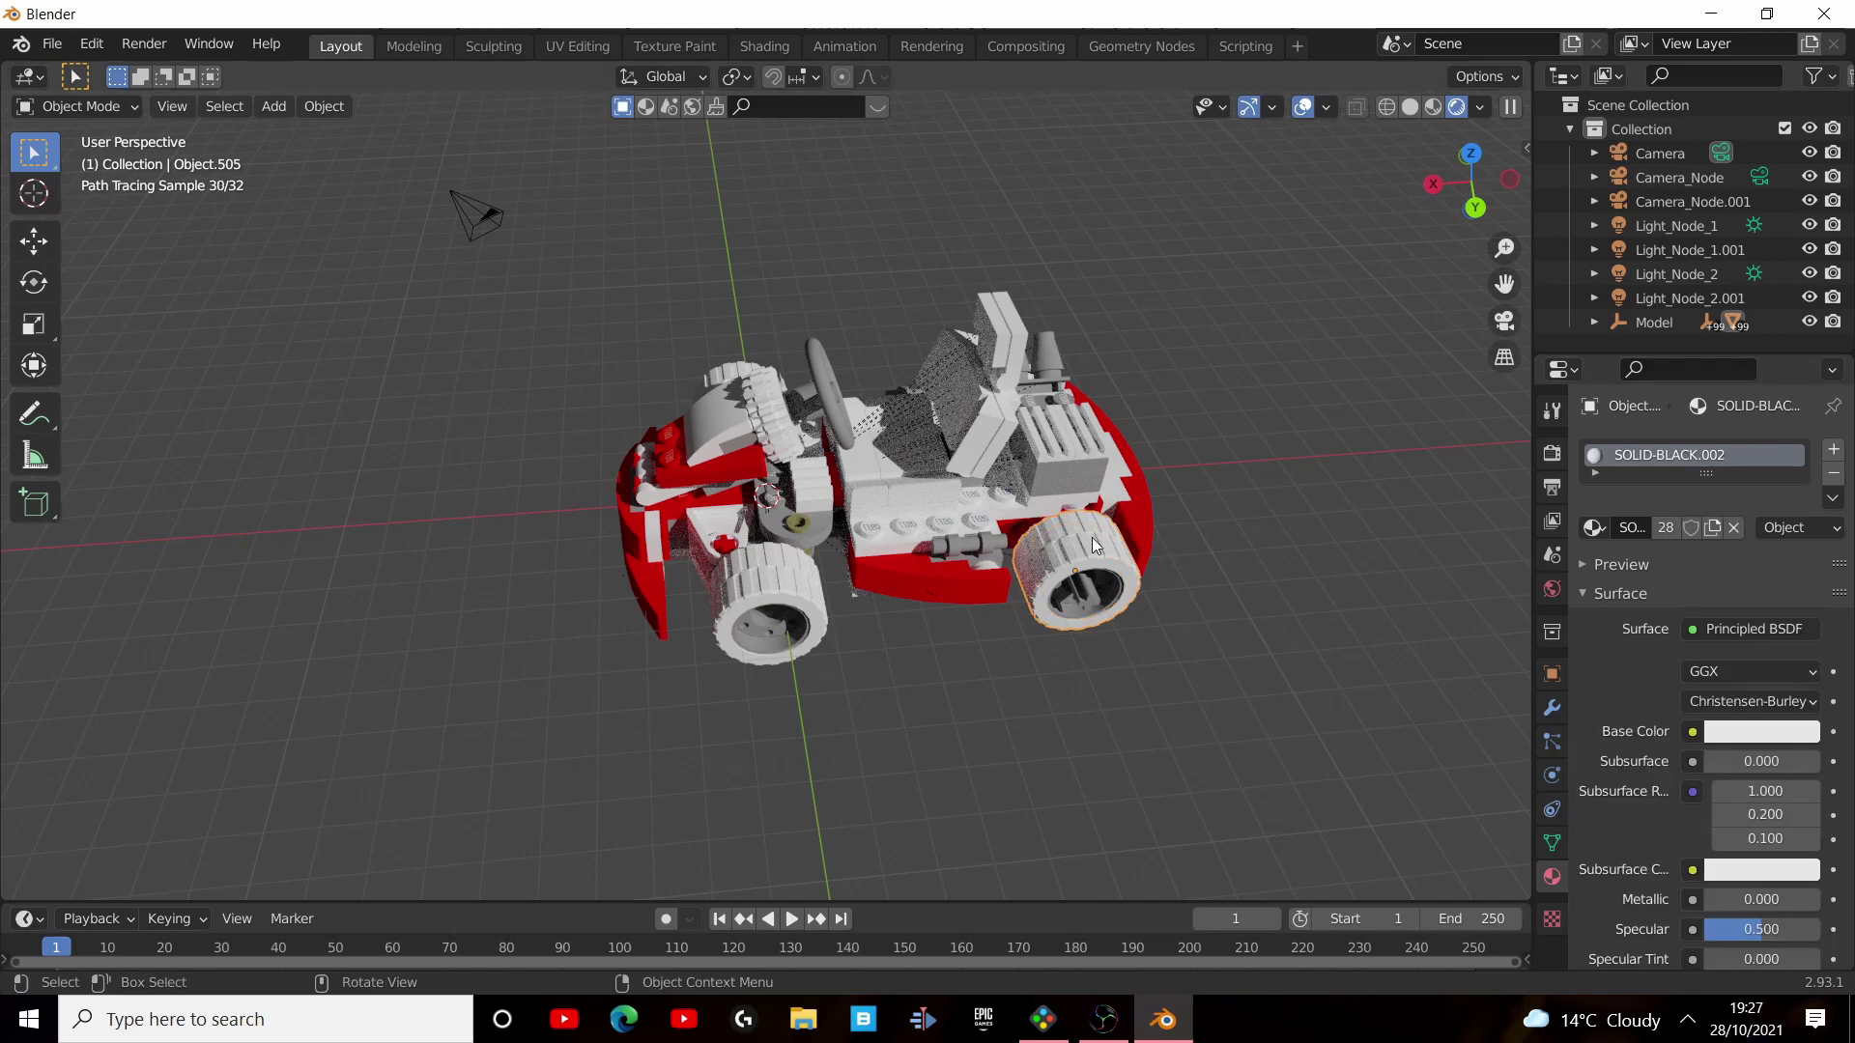
pyautogui.click(1761, 731)
pyautogui.click(1771, 523)
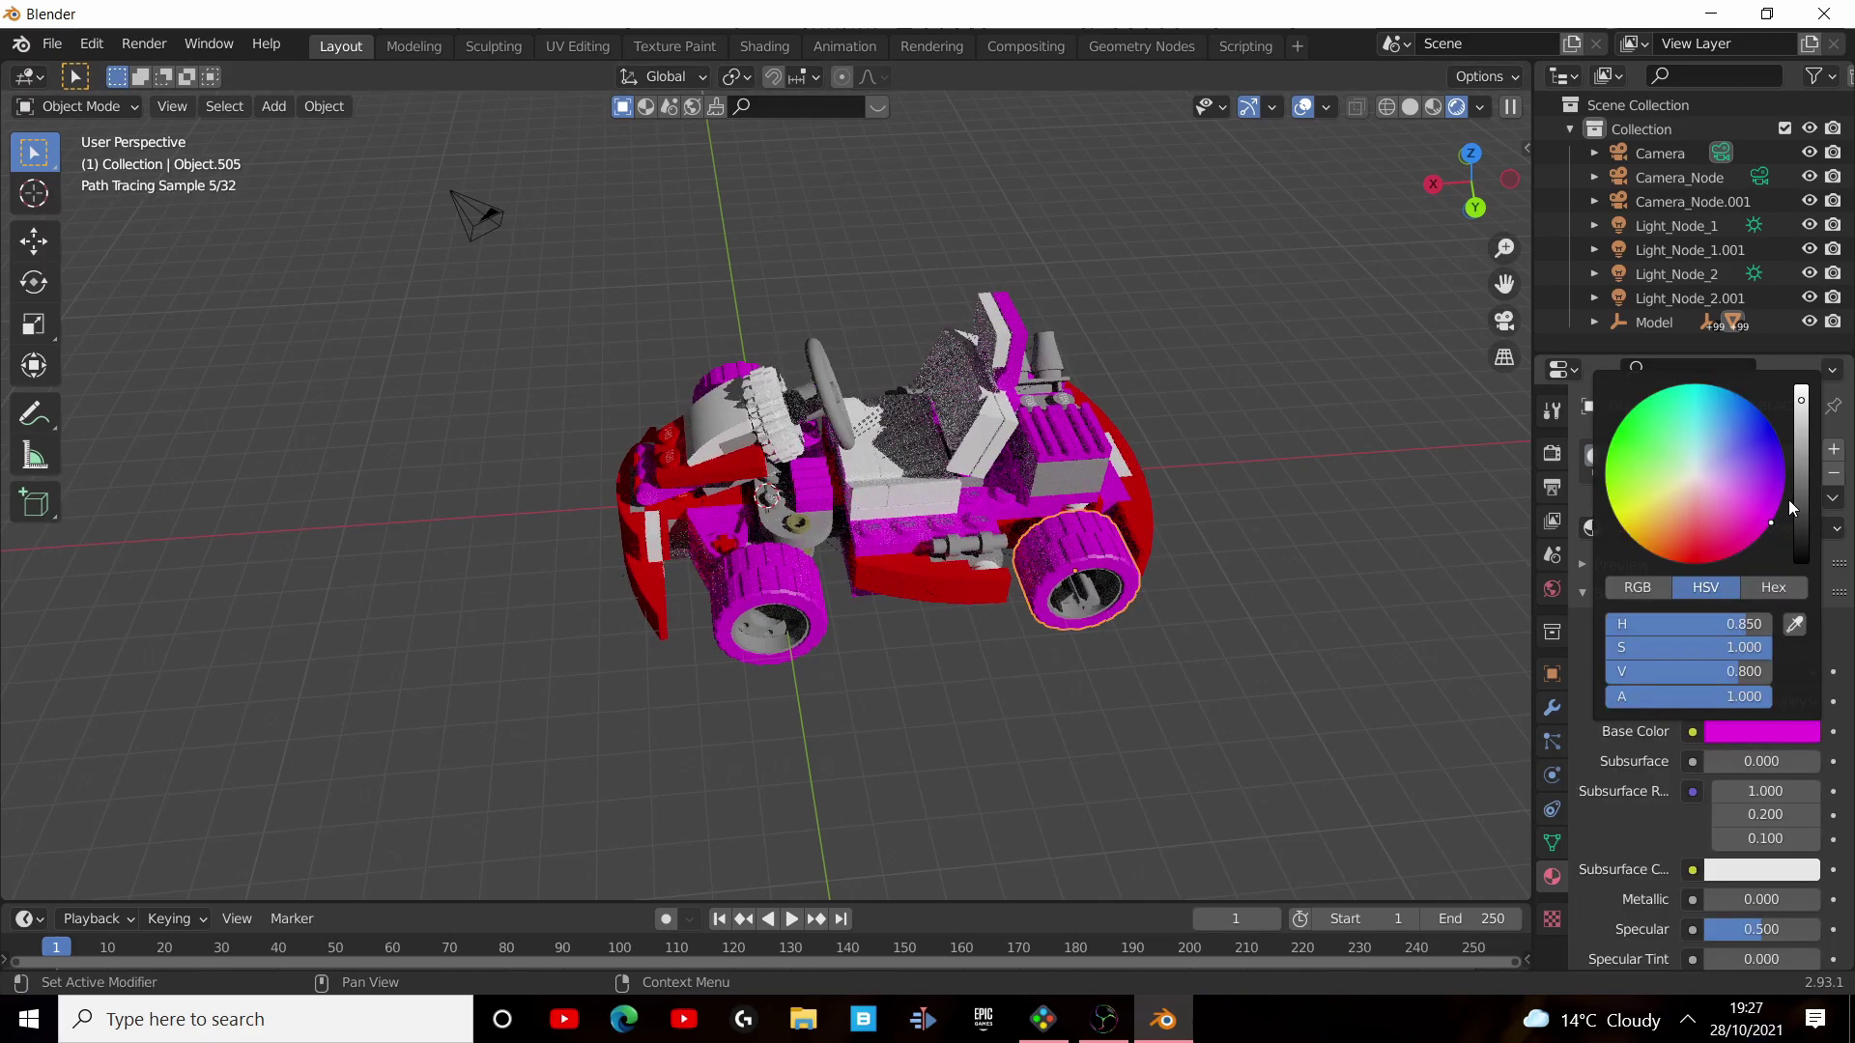
pyautogui.click(1799, 552)
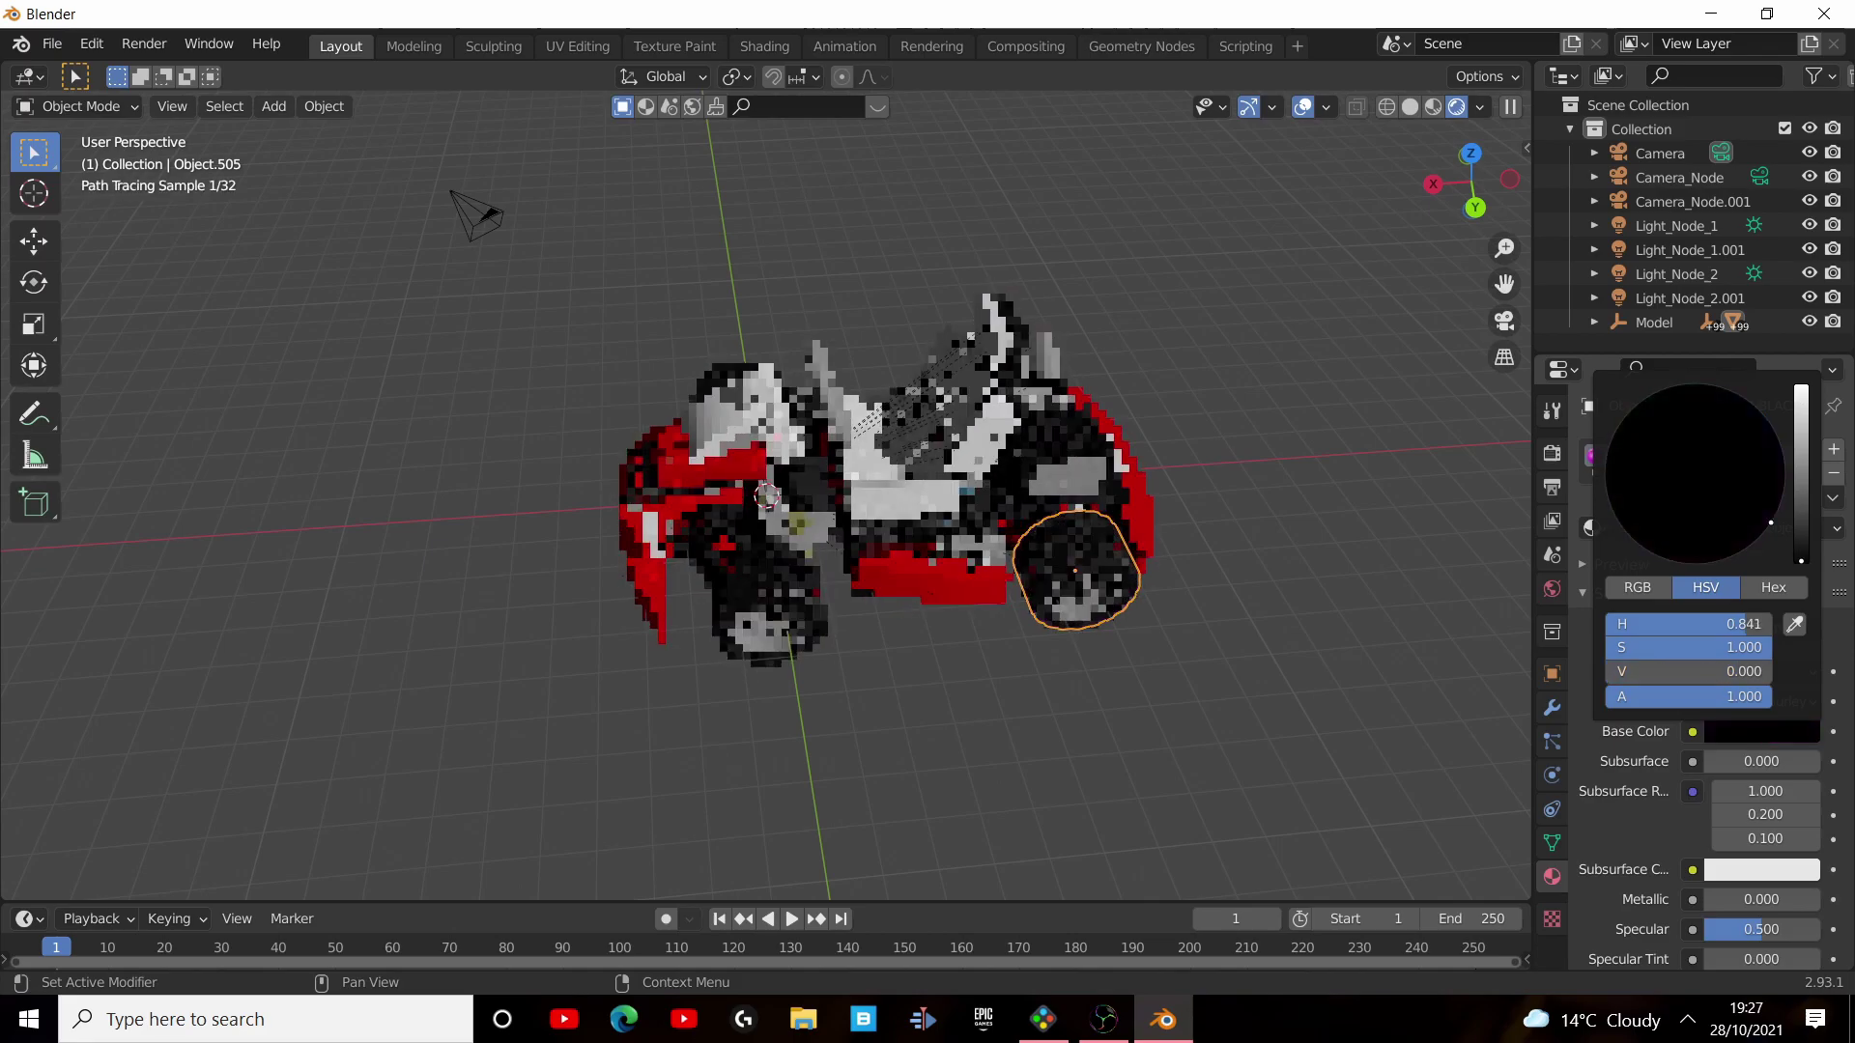
pyautogui.scroll(5, 1069, 623)
pyautogui.scroll(-2, 1179, 646)
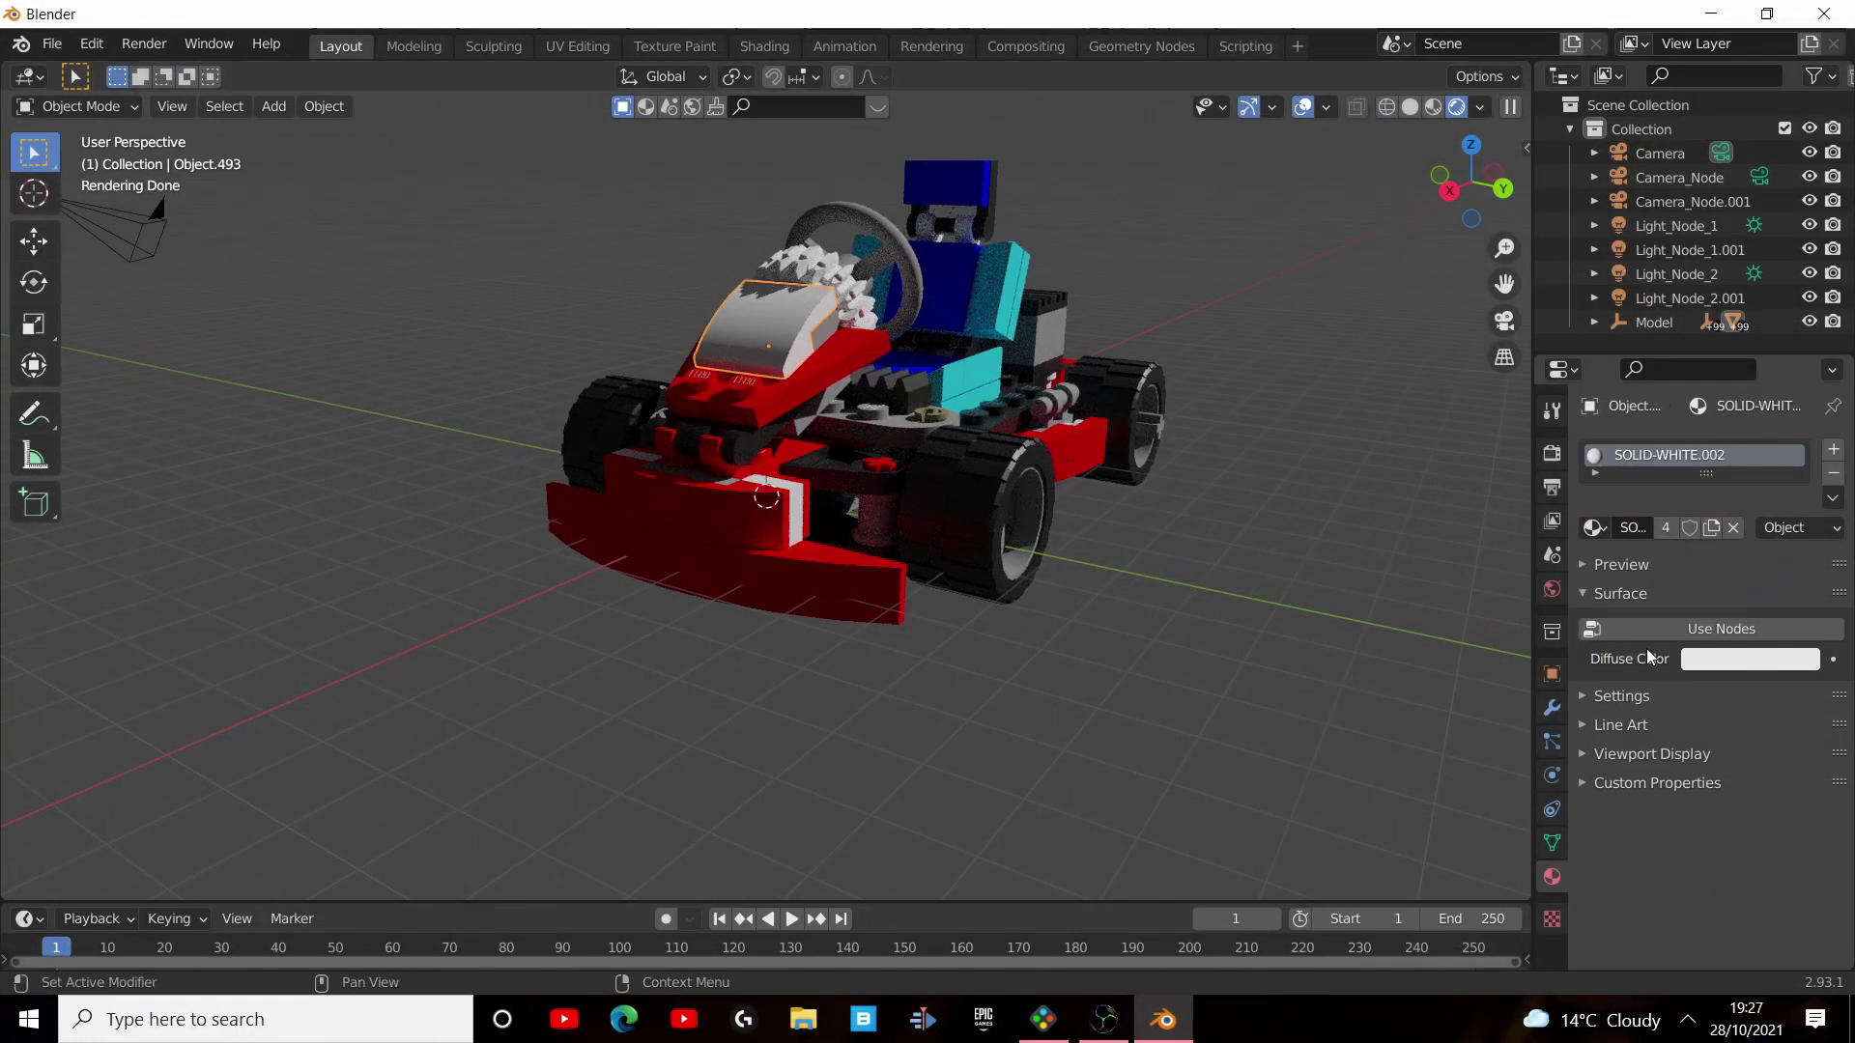
# Enable Use Nodes on SOLID-WHITE.002 to give it a Principled BSDF.
pyautogui.scroll(-1, 1162, 640)
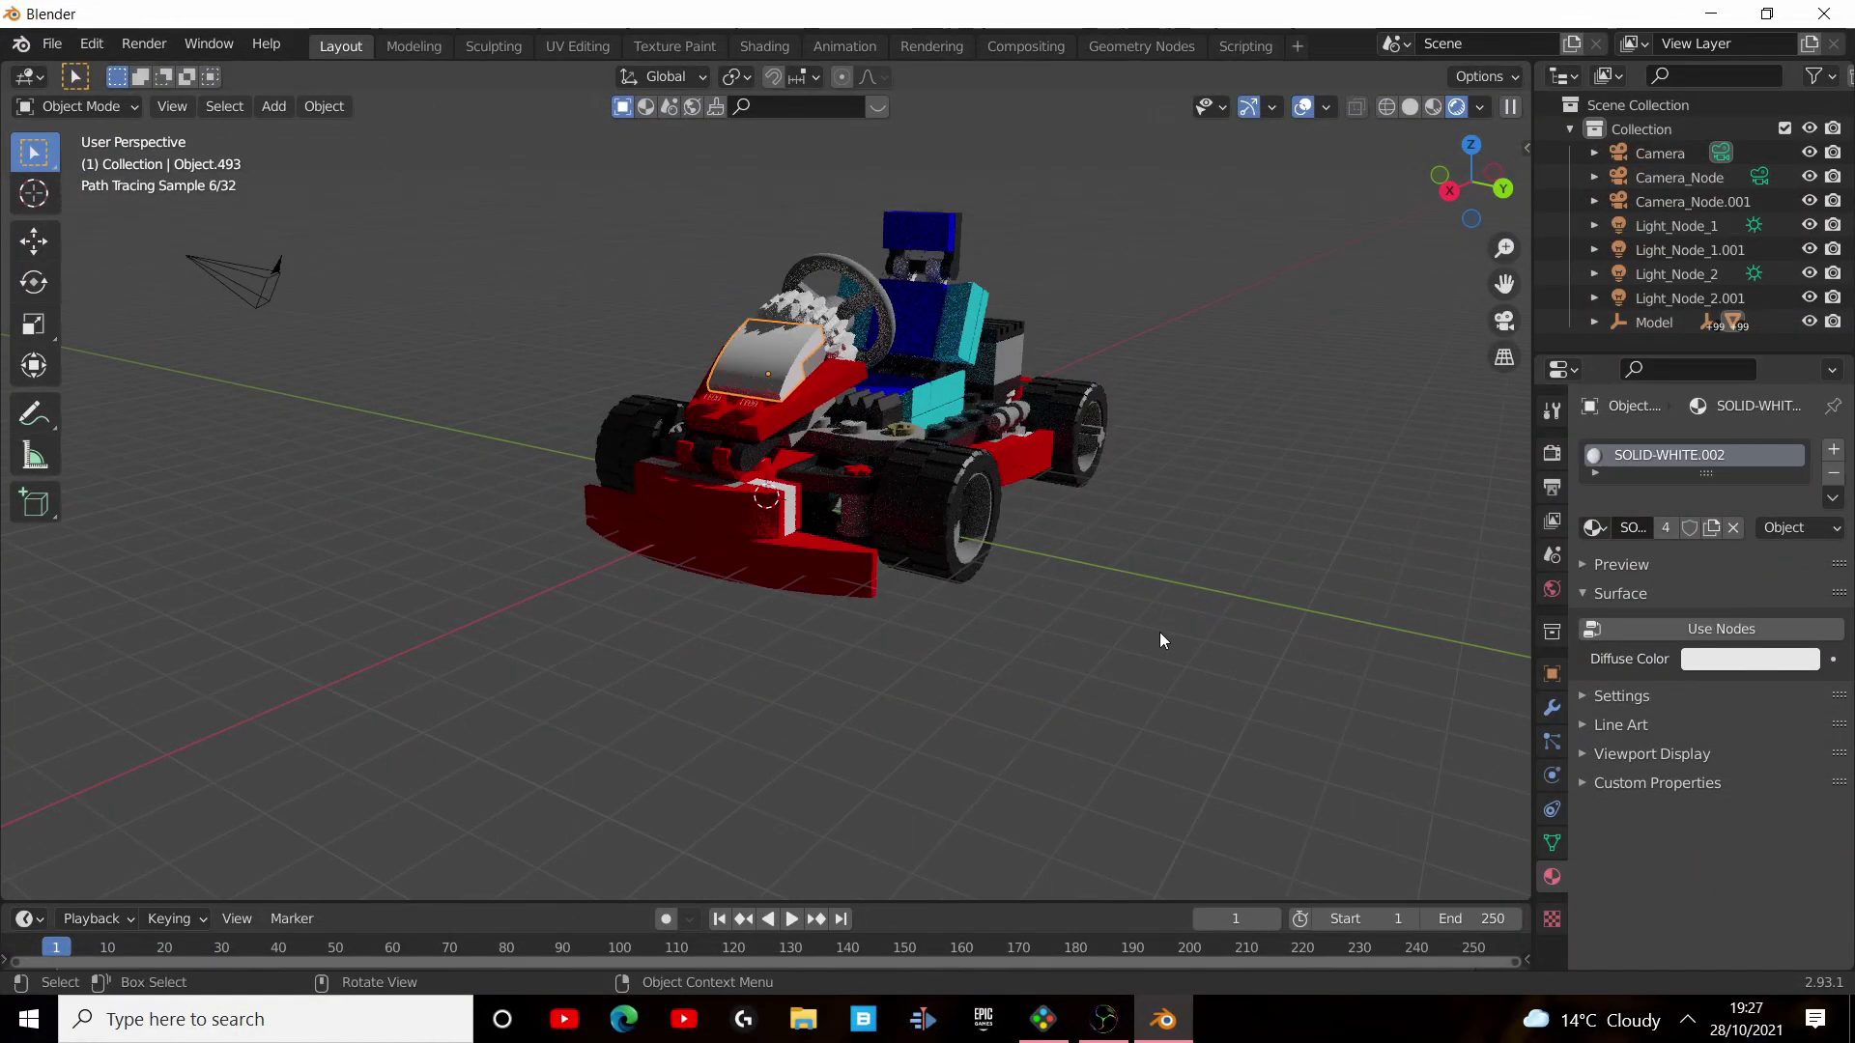
pyautogui.click(1692, 635)
pyautogui.moveTo(1039, 609)
pyautogui.mouseDown(button='middle')
pyautogui.moveTo(1366, 676)
pyautogui.moveTo(1486, 633)
pyautogui.moveTo(969, 613)
pyautogui.moveTo(1301, 621)
pyautogui.moveTo(953, 656)
pyautogui.mouseUp(button='middle')
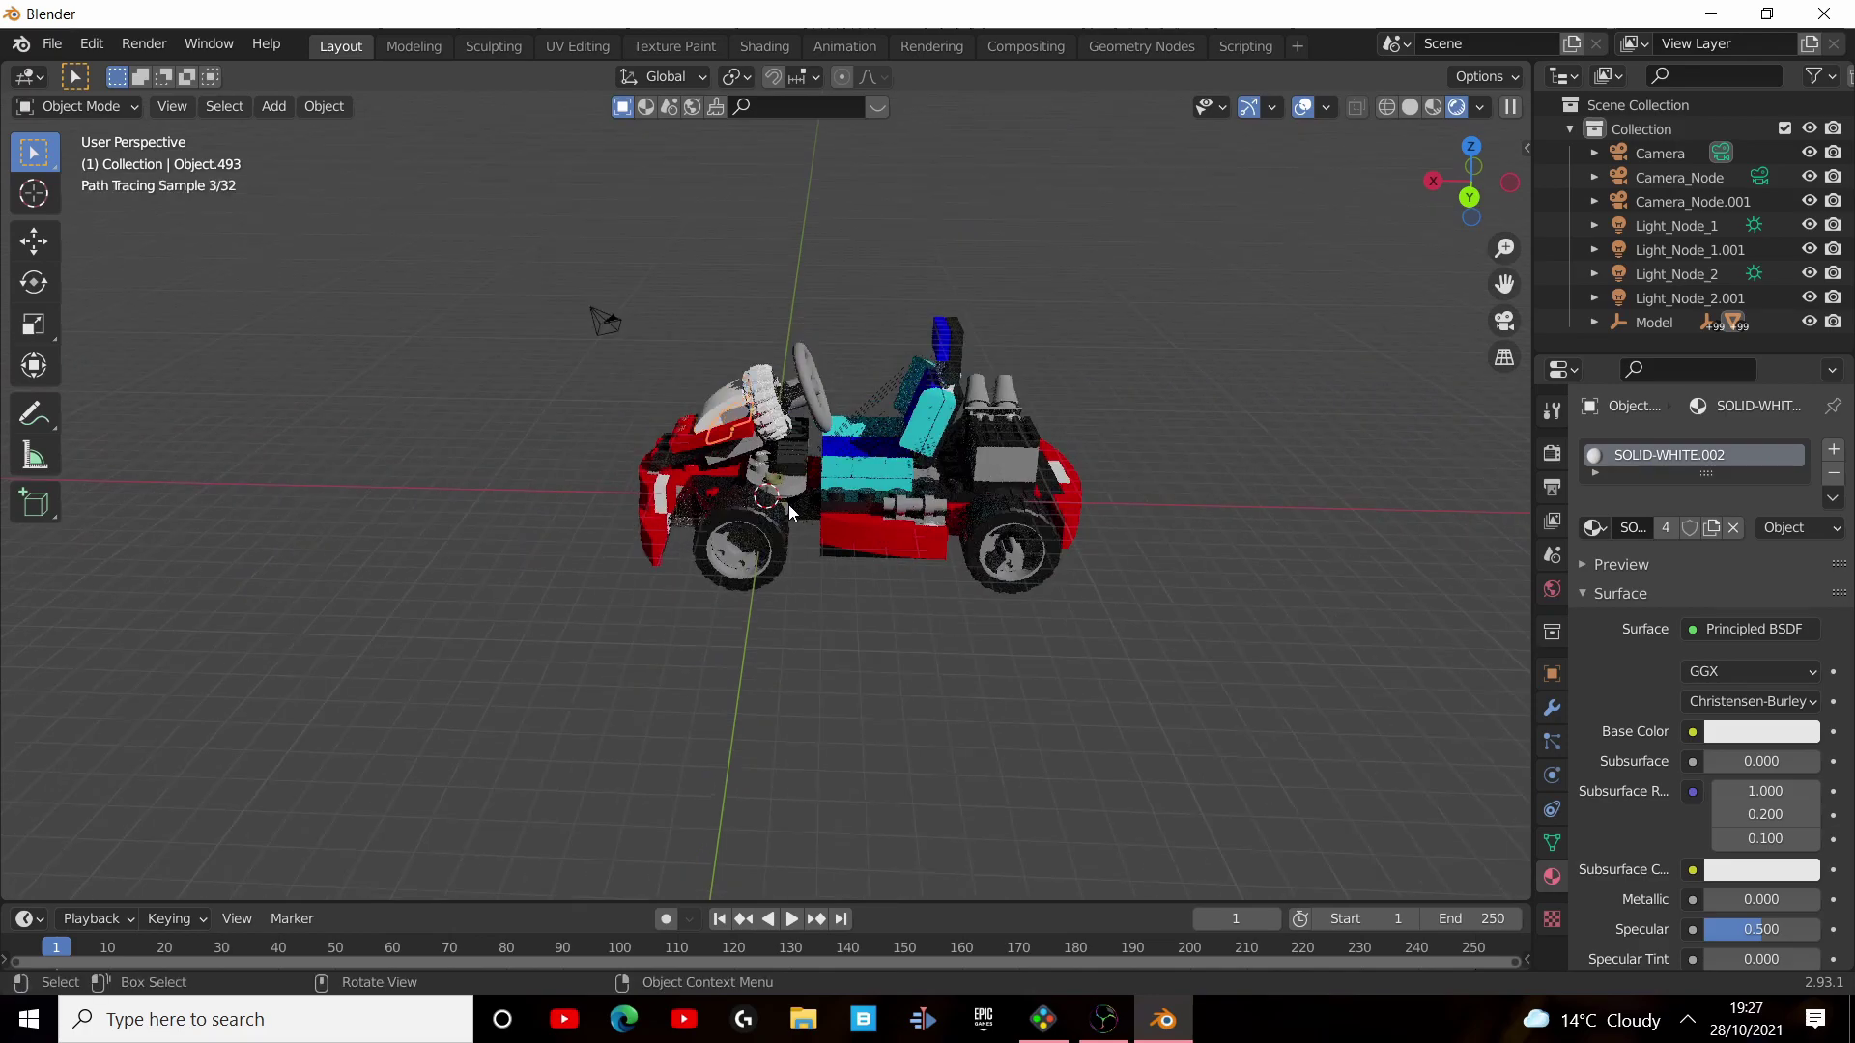
pyautogui.scroll(5, 778, 580)
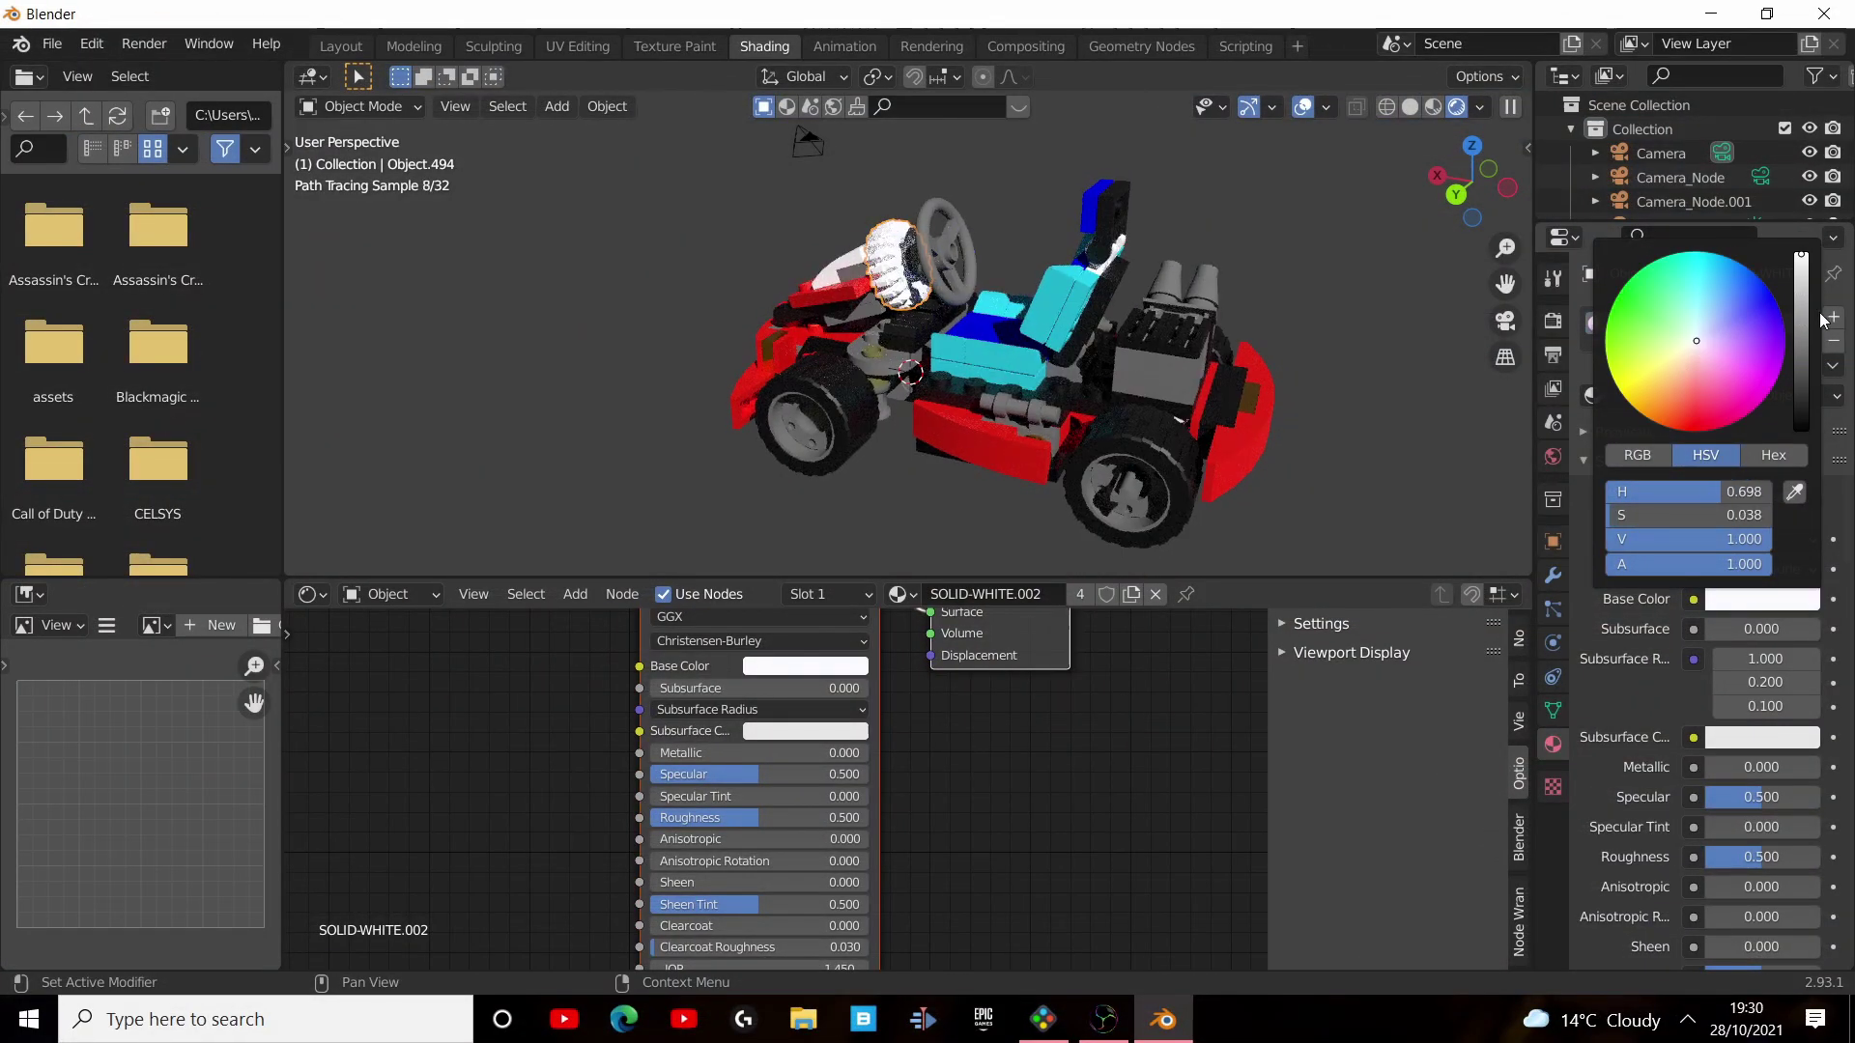
# Darken the SOLID-WHITE.002 Base Color and tint it blue-grey.
pyautogui.moveTo(1822, 319)
pyautogui.mouseDown()
pyautogui.moveTo(1814, 358)
pyautogui.moveTo(1808, 290)
pyautogui.moveTo(1802, 315)
pyautogui.mouseUp()
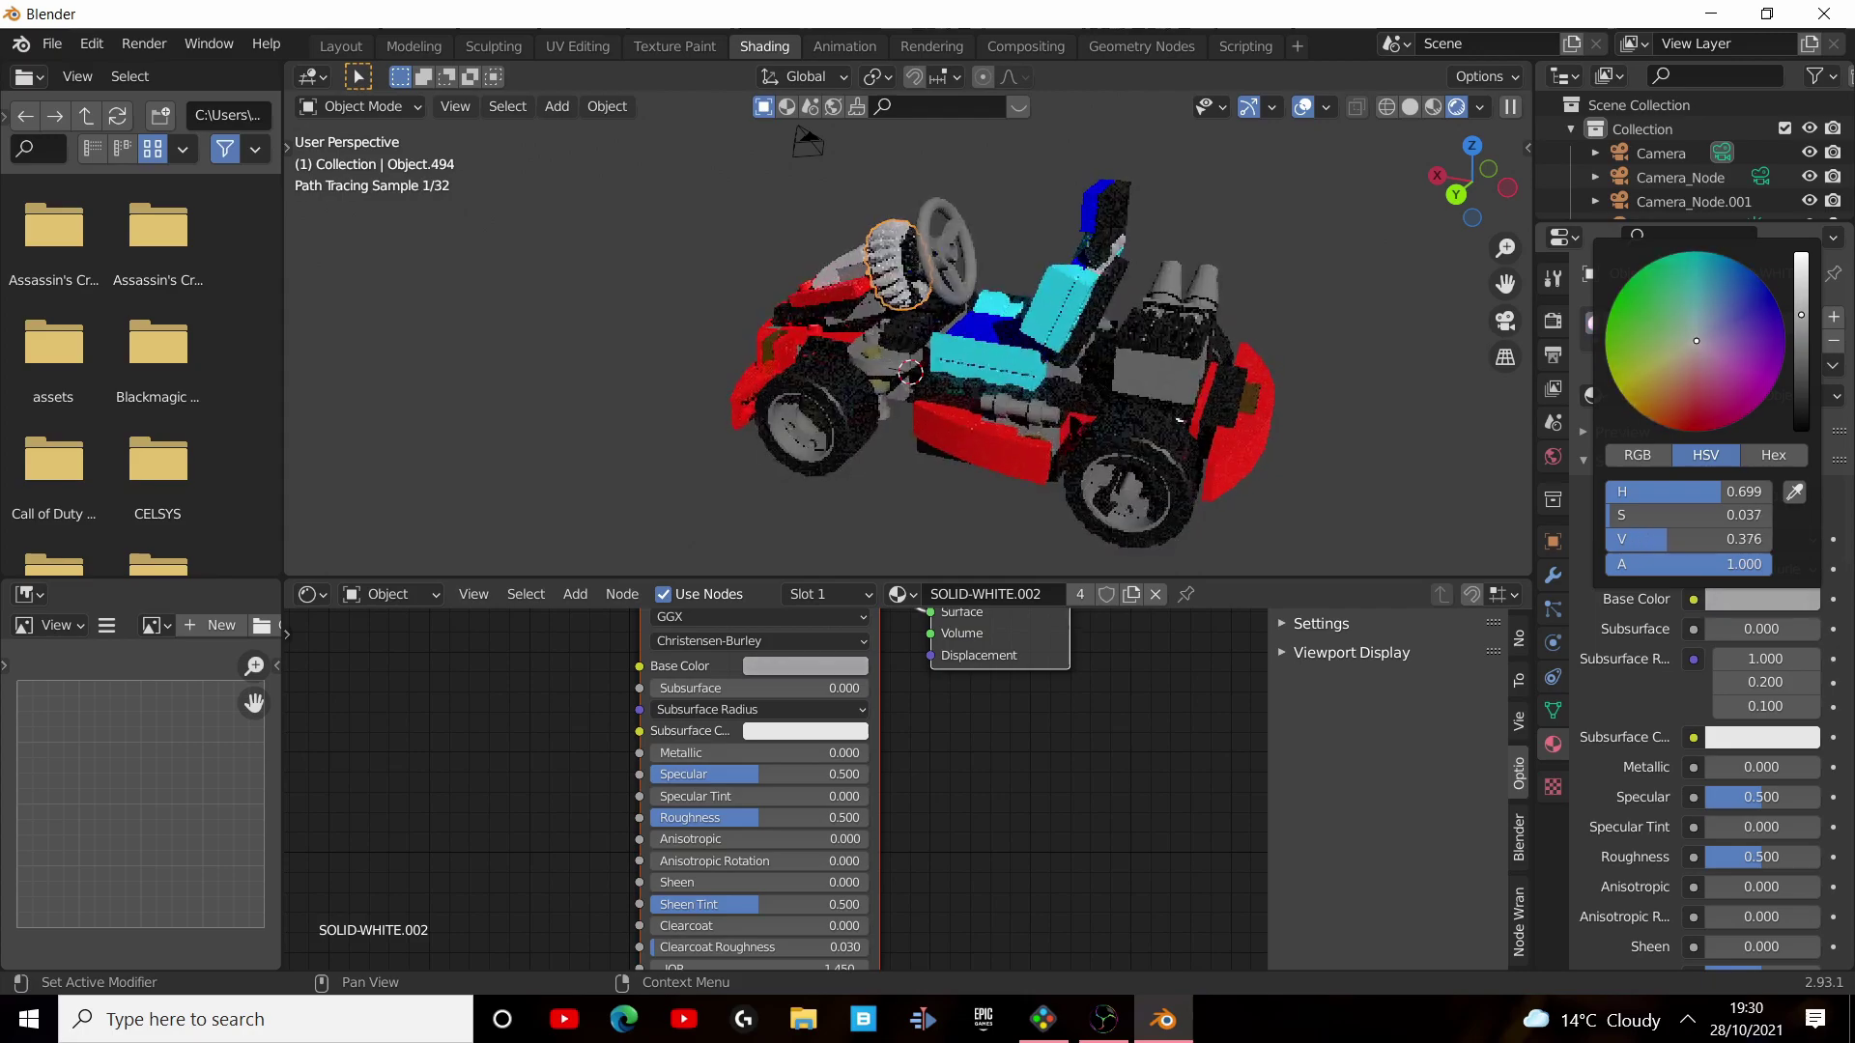
pyautogui.moveTo(1702, 386); pyautogui.dragTo(1708, 309)
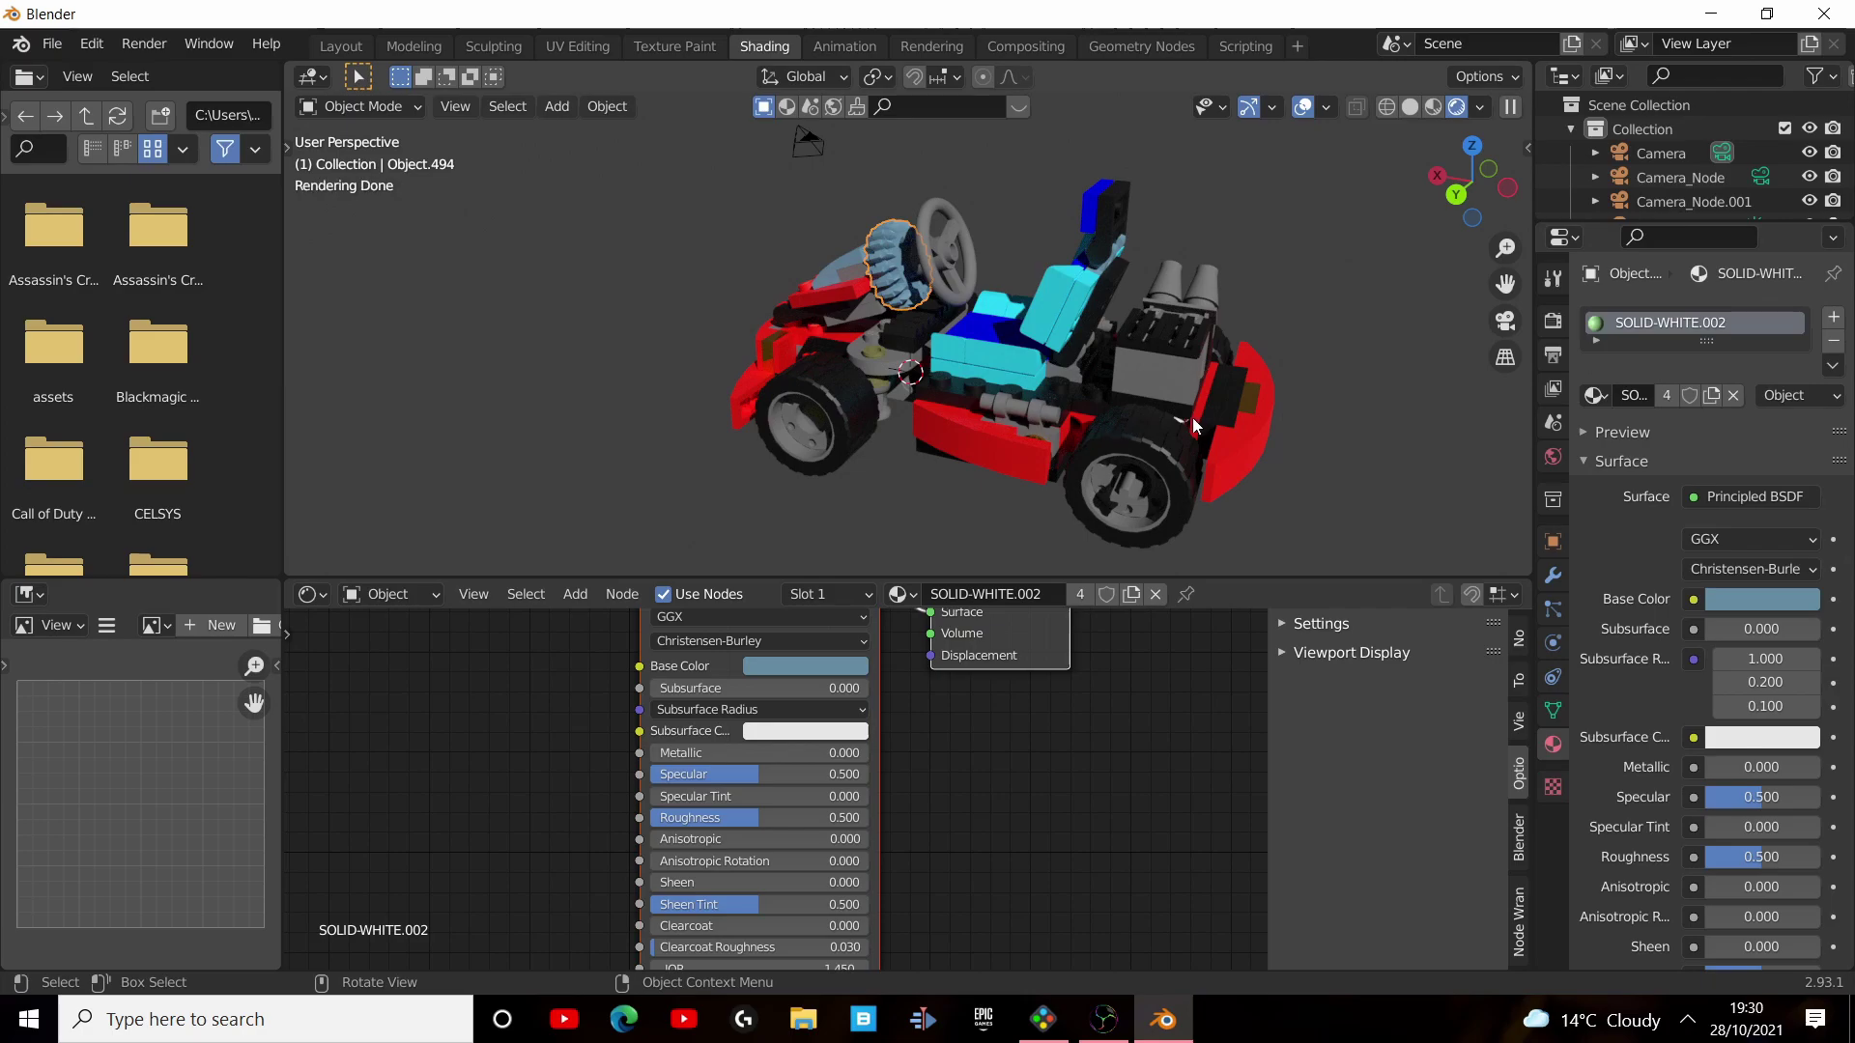
pyautogui.moveTo(1200, 401); pyautogui.dragTo(1052, 398, button='middle')
# Darken the SOLID-LIGHT_GRAY.002 Diffuse Color to a slightly pink-tinted grey, V 0.161.
pyautogui.click(1062, 400)
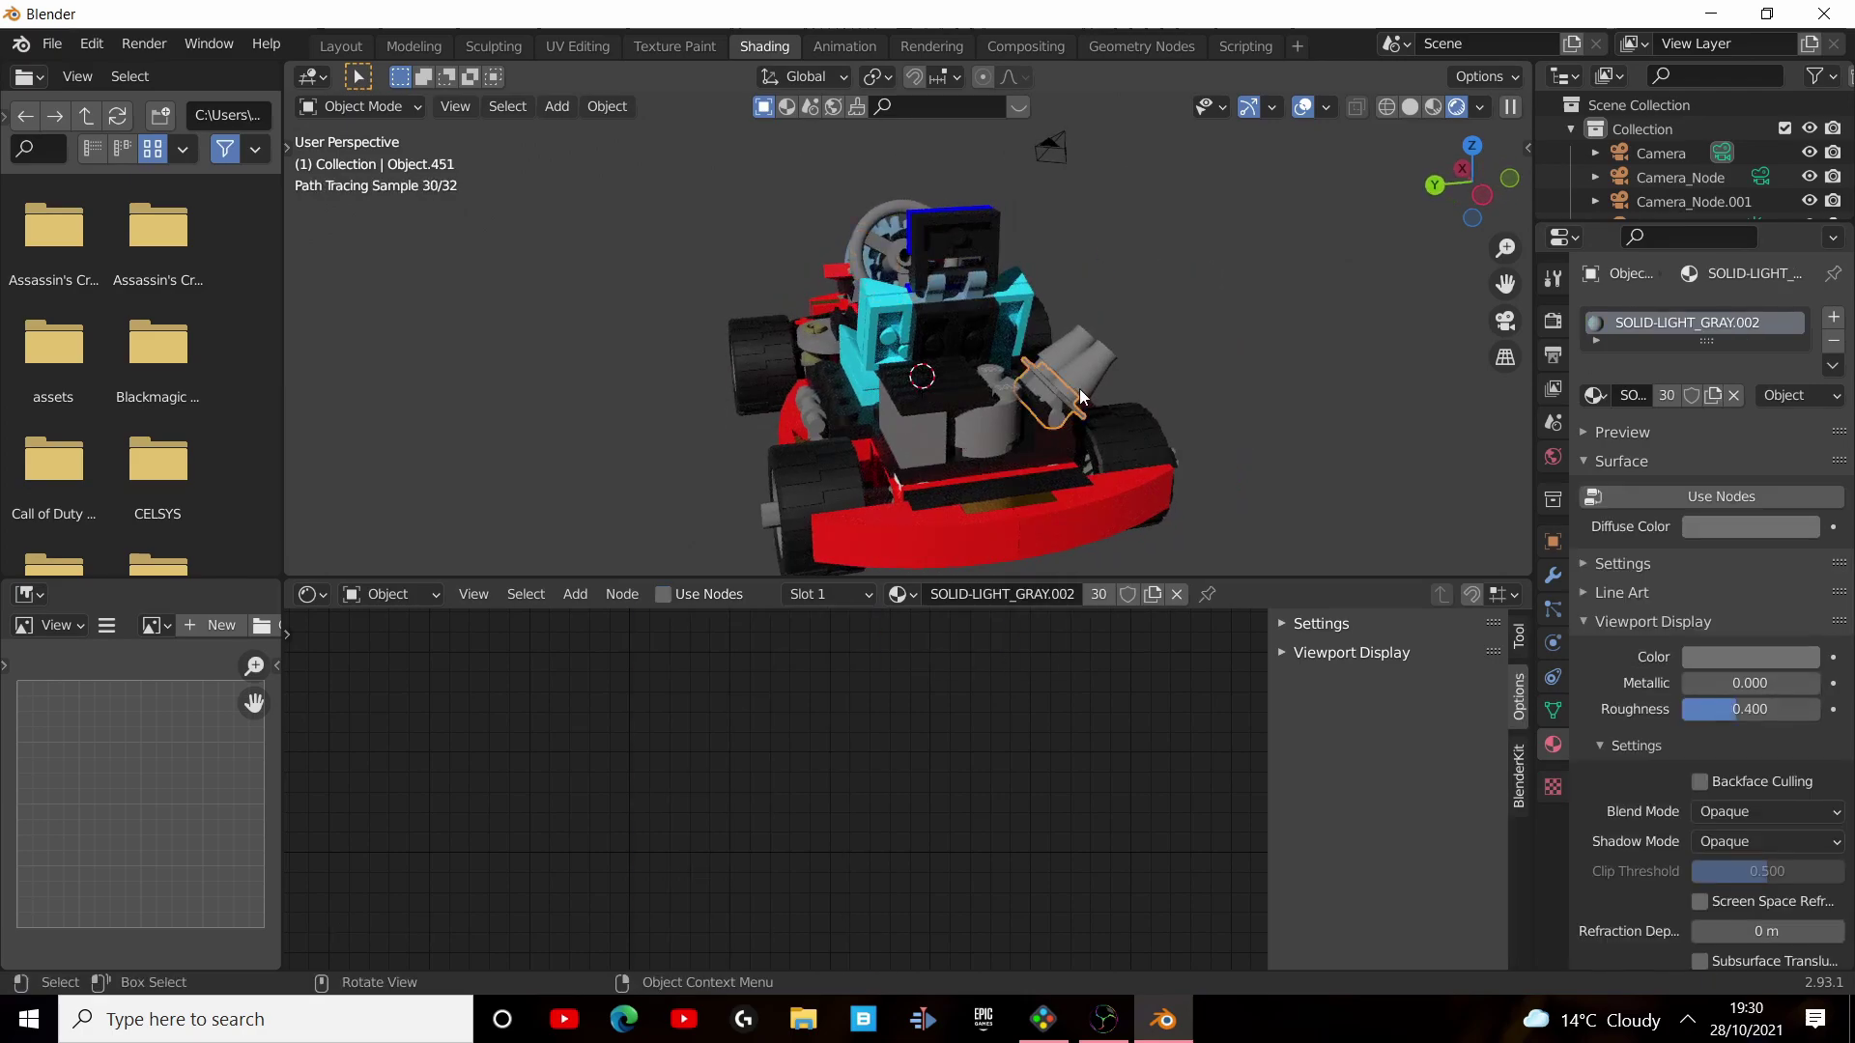
pyautogui.click(1737, 524)
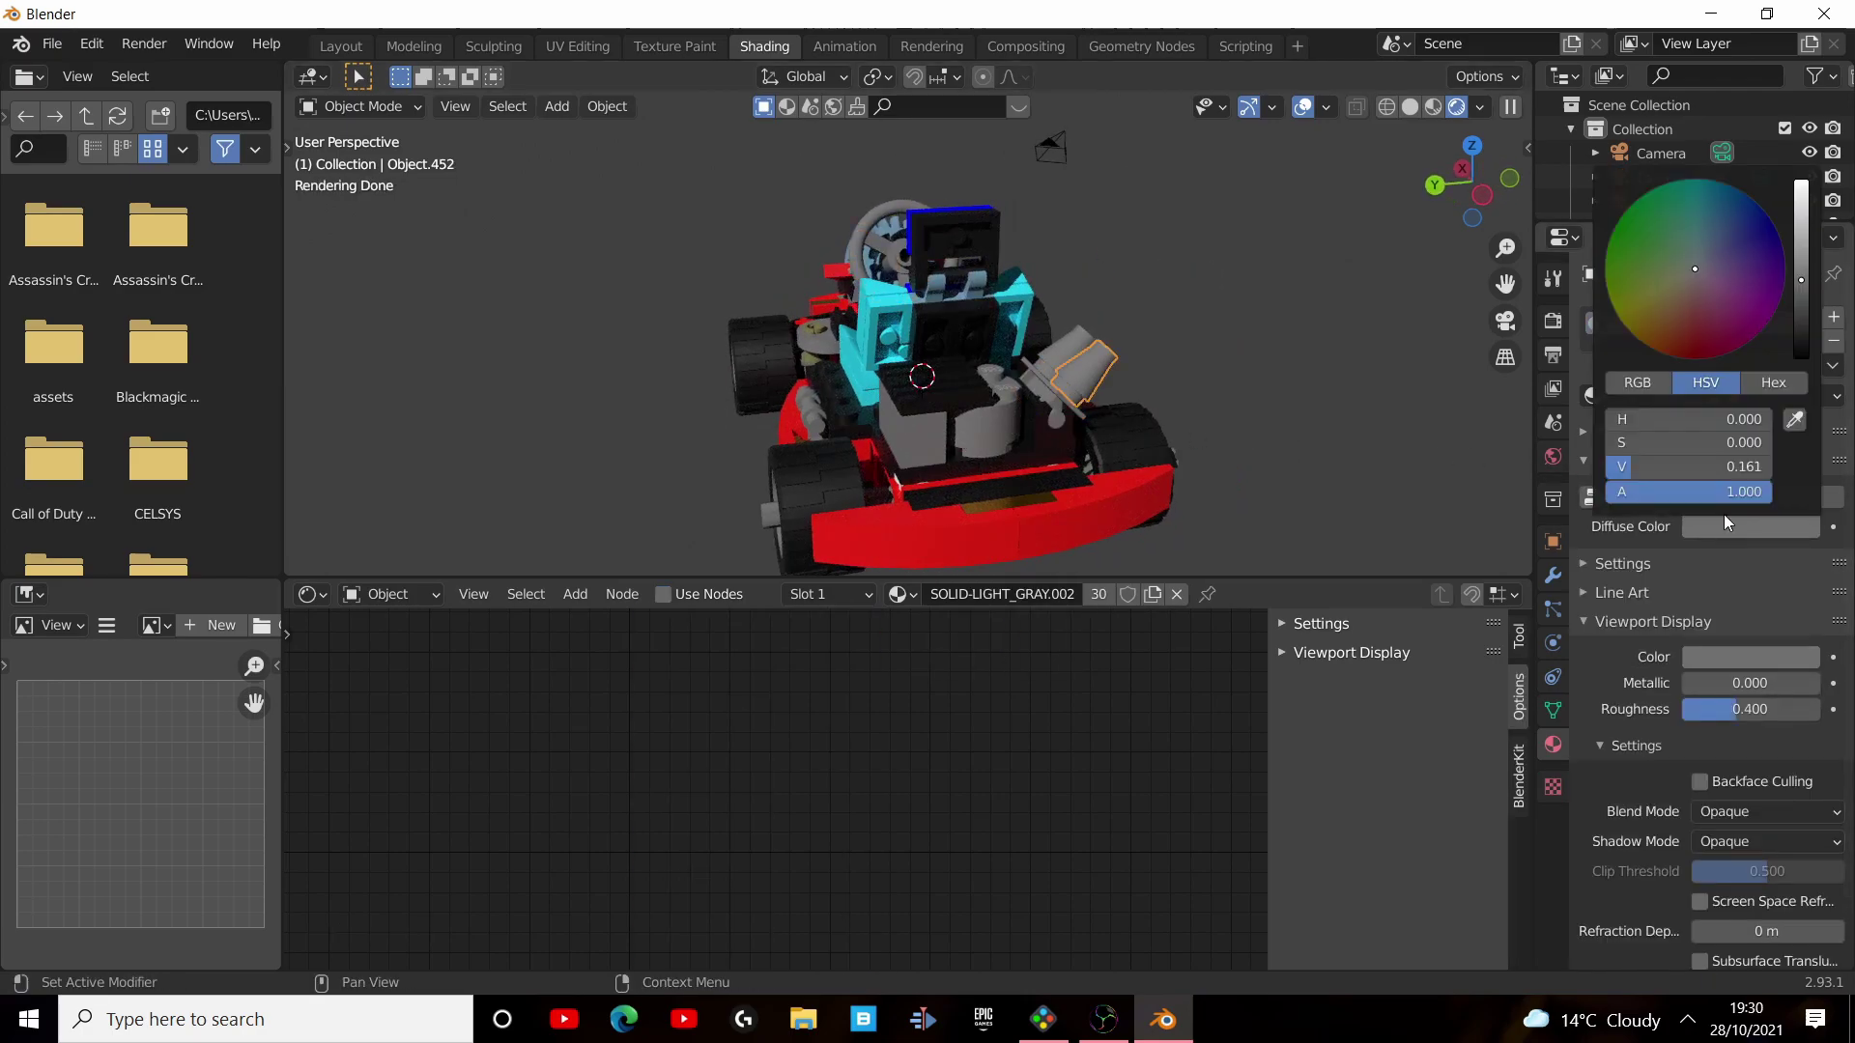
pyautogui.click(1693, 279)
pyautogui.moveTo(1622, 275); pyautogui.dragTo(1697, 273)
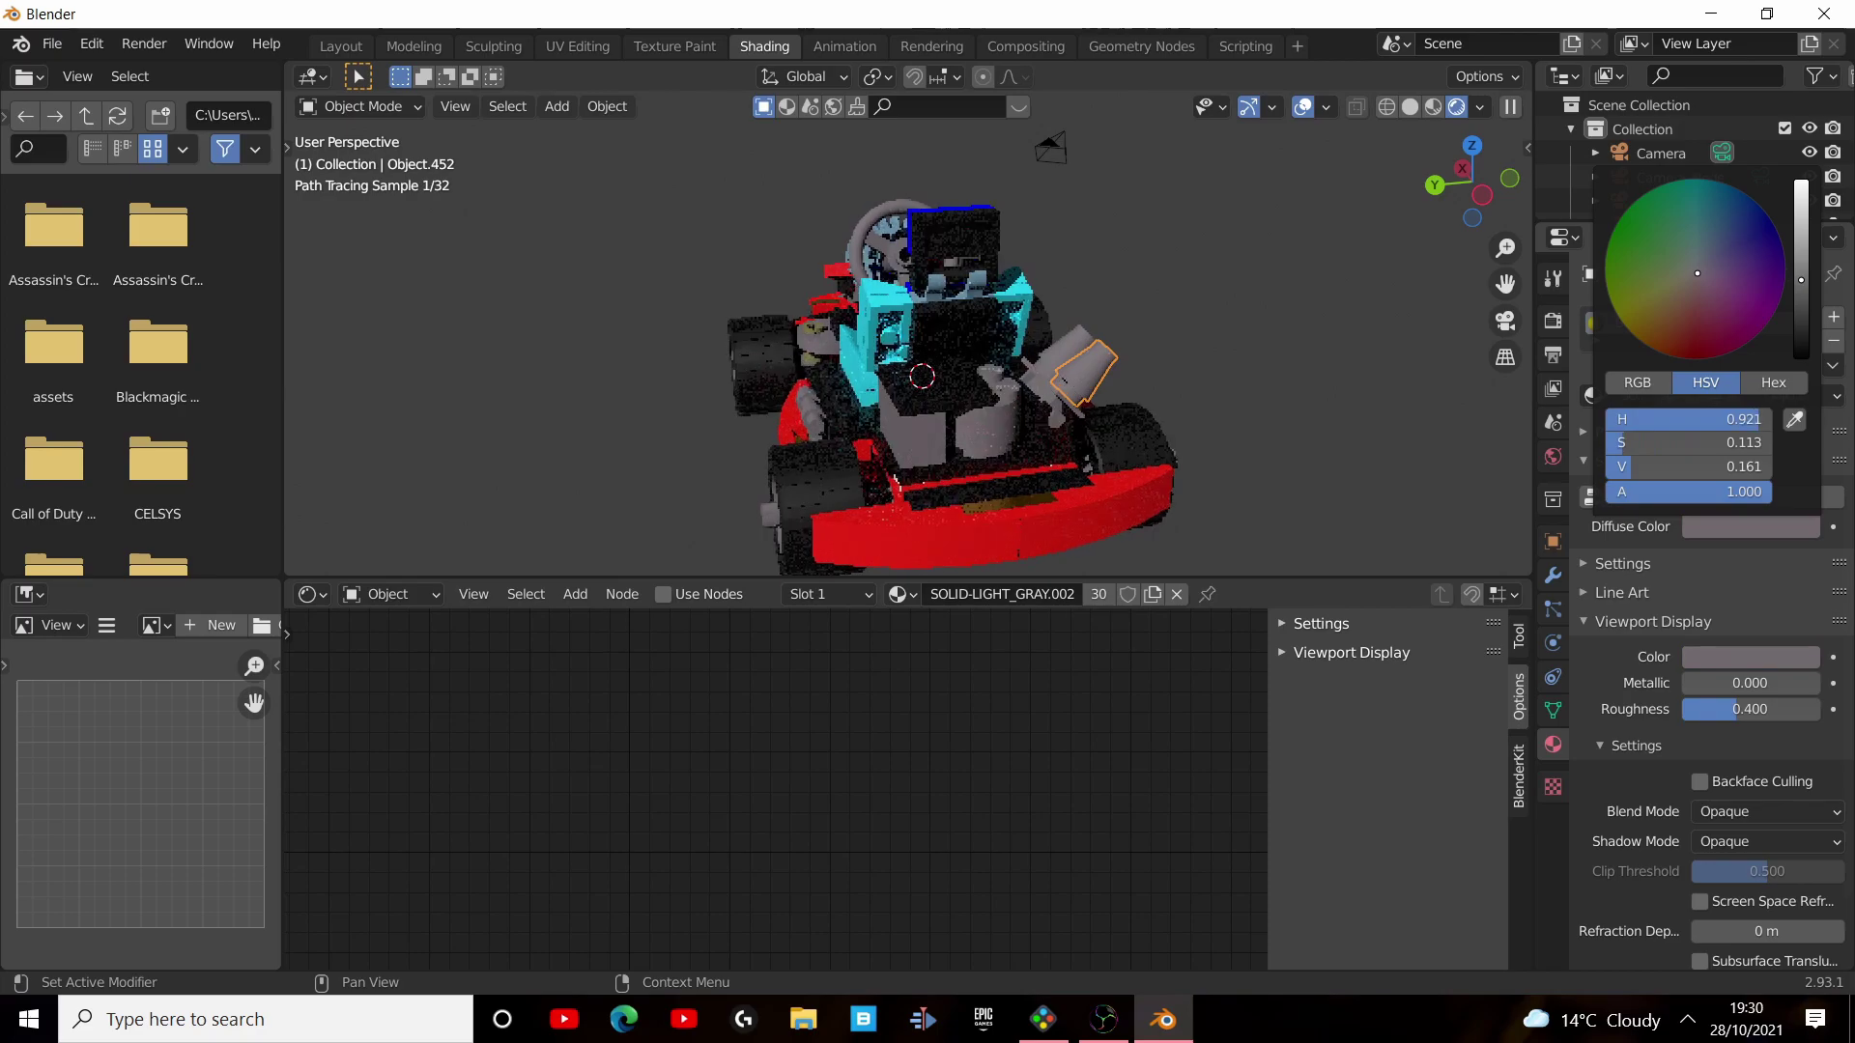
pyautogui.moveTo(1204, 374)
pyautogui.mouseDown(button='middle')
pyautogui.moveTo(848, 367)
pyautogui.moveTo(628, 398)
pyautogui.moveTo(894, 383)
pyautogui.mouseUp(button='middle')
pyautogui.scroll(-3, 1140, 326)
pyautogui.scroll(3, 1190, 309)
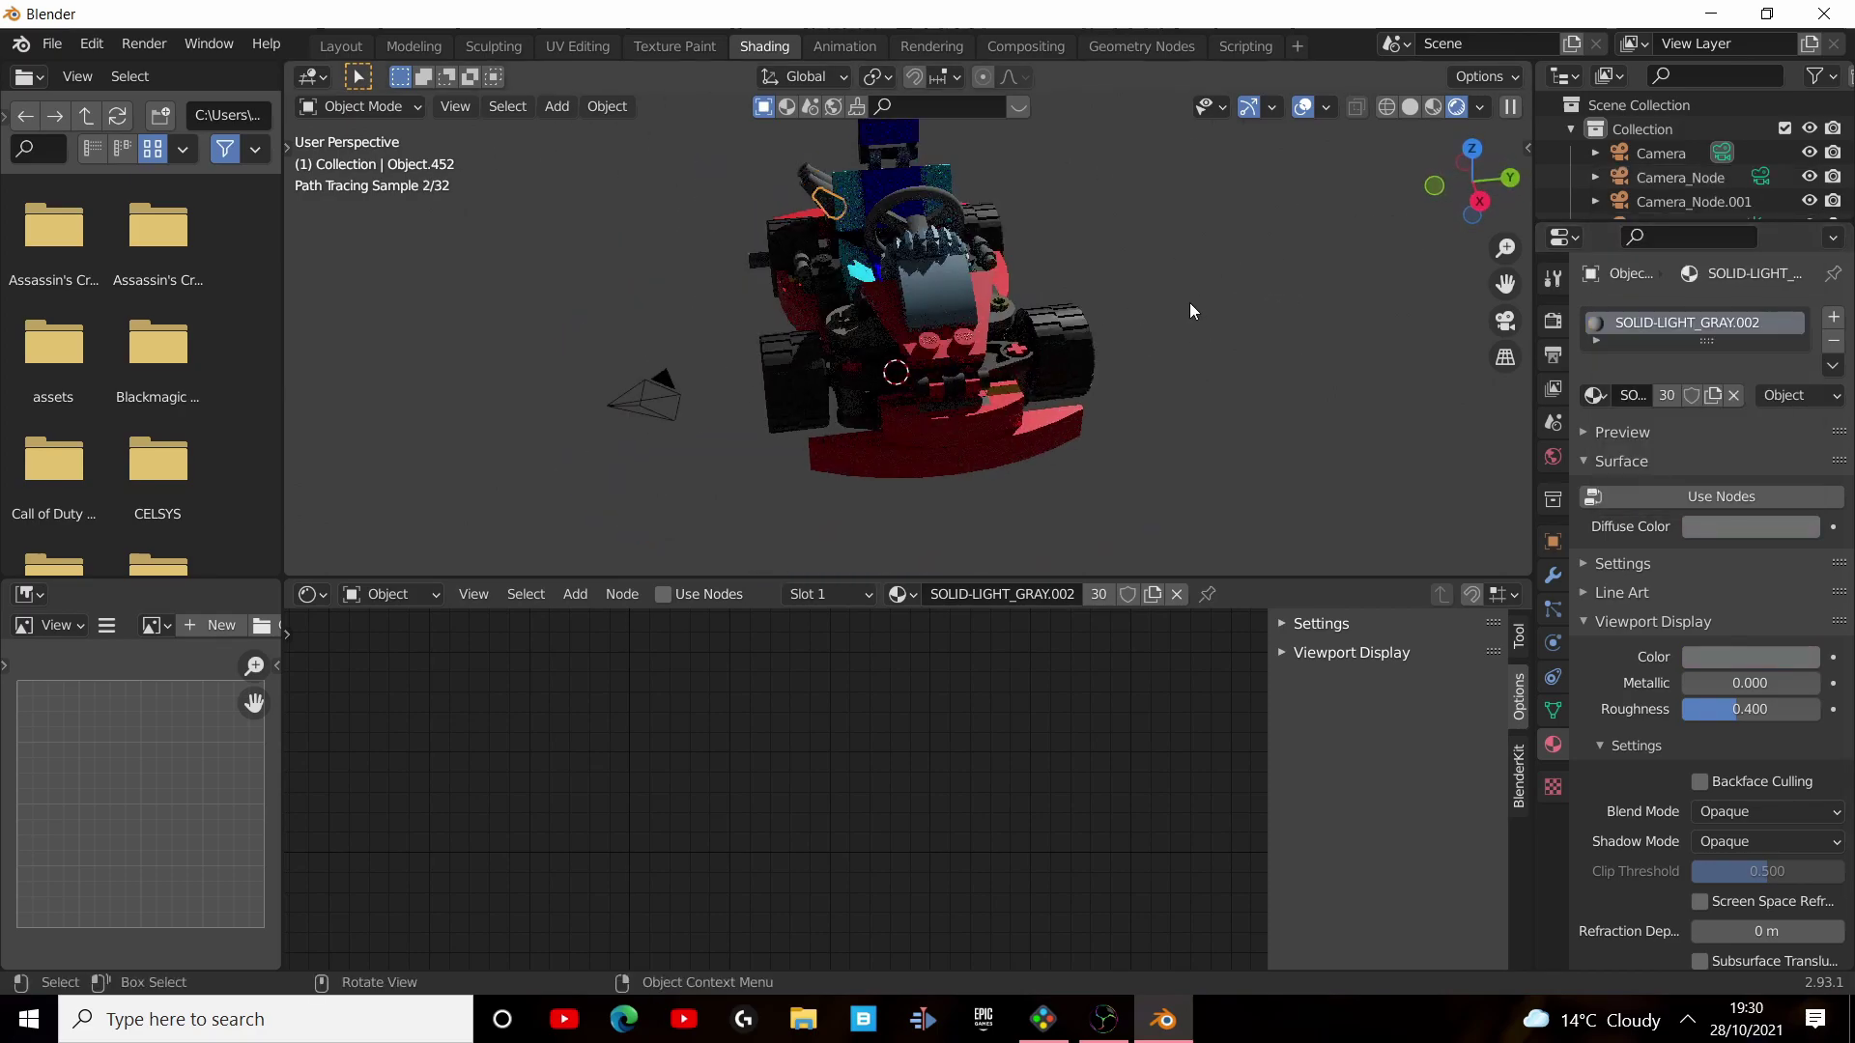
pyautogui.scroll(-3, 1169, 307)
pyautogui.scroll(4, 1188, 304)
pyautogui.scroll(-2, 1061, 354)
pyautogui.scroll(2, 805, 336)
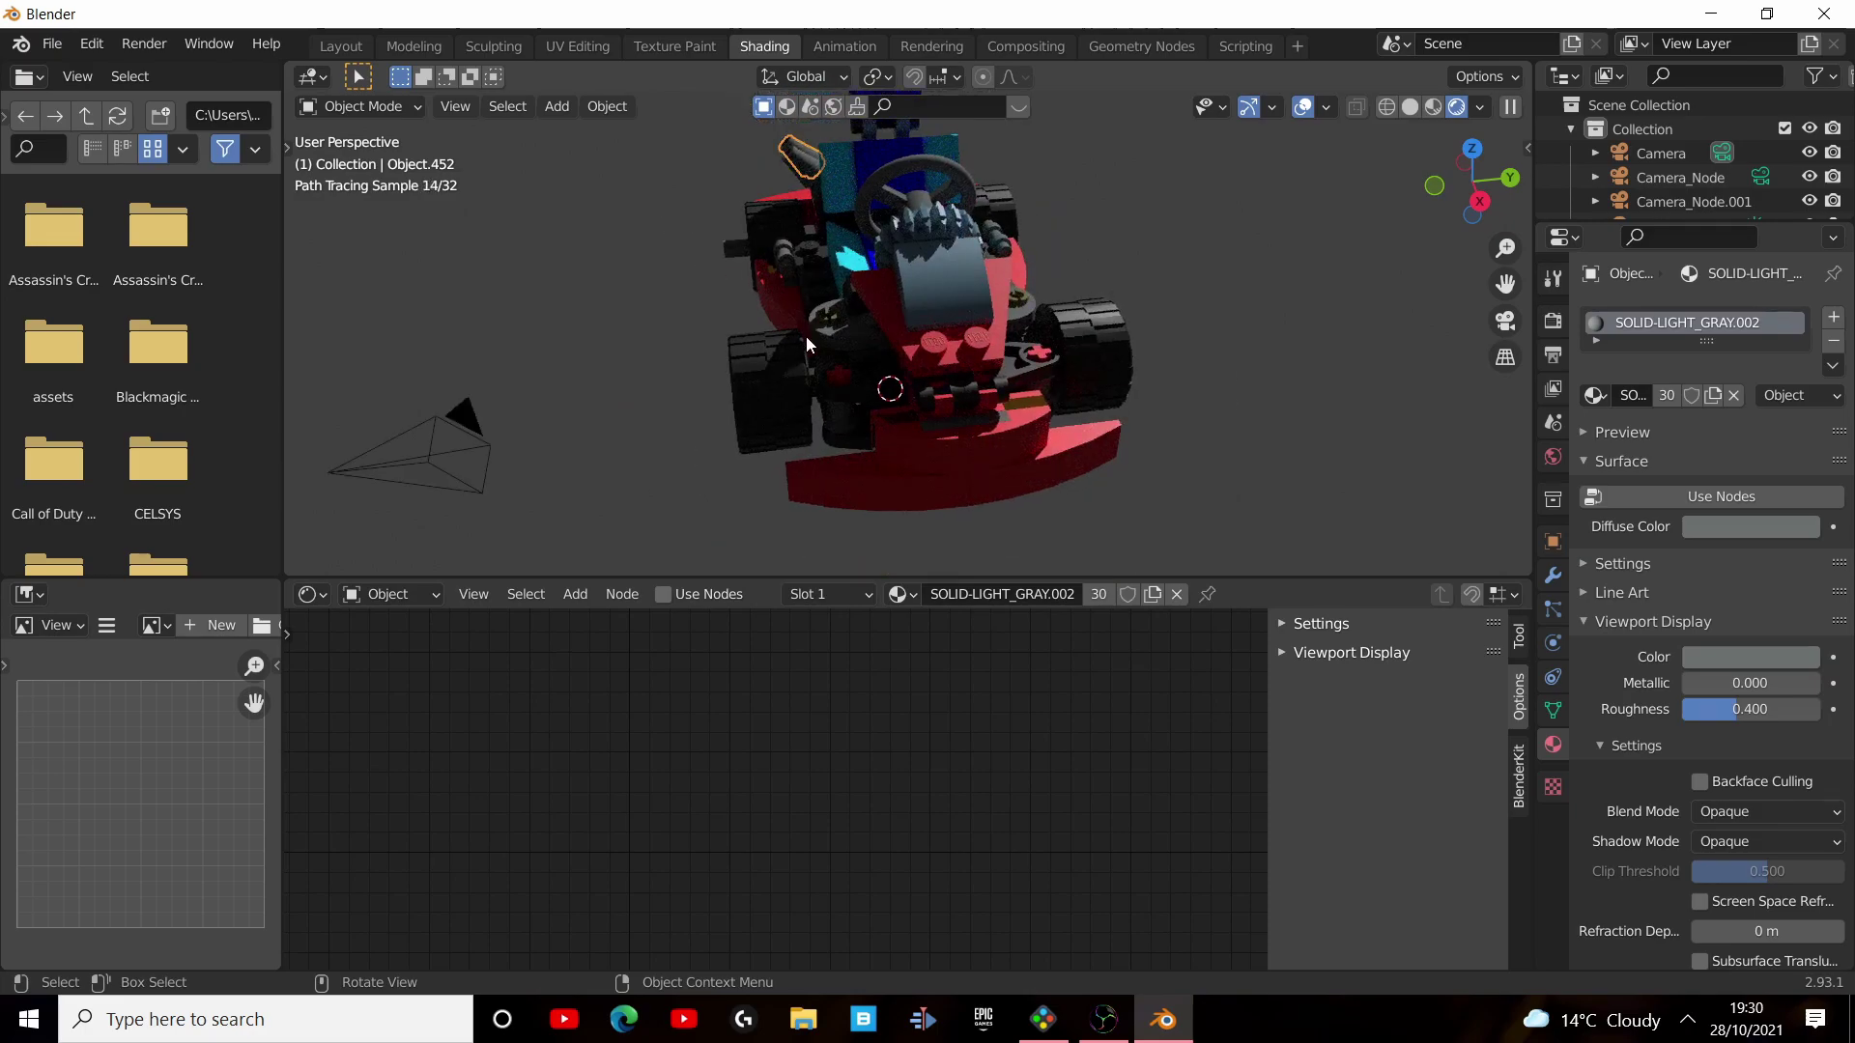
pyautogui.moveTo(1167, 391)
pyautogui.mouseDown(button='middle')
pyautogui.moveTo(972, 364)
pyautogui.moveTo(978, 444)
pyautogui.mouseUp(button='middle')
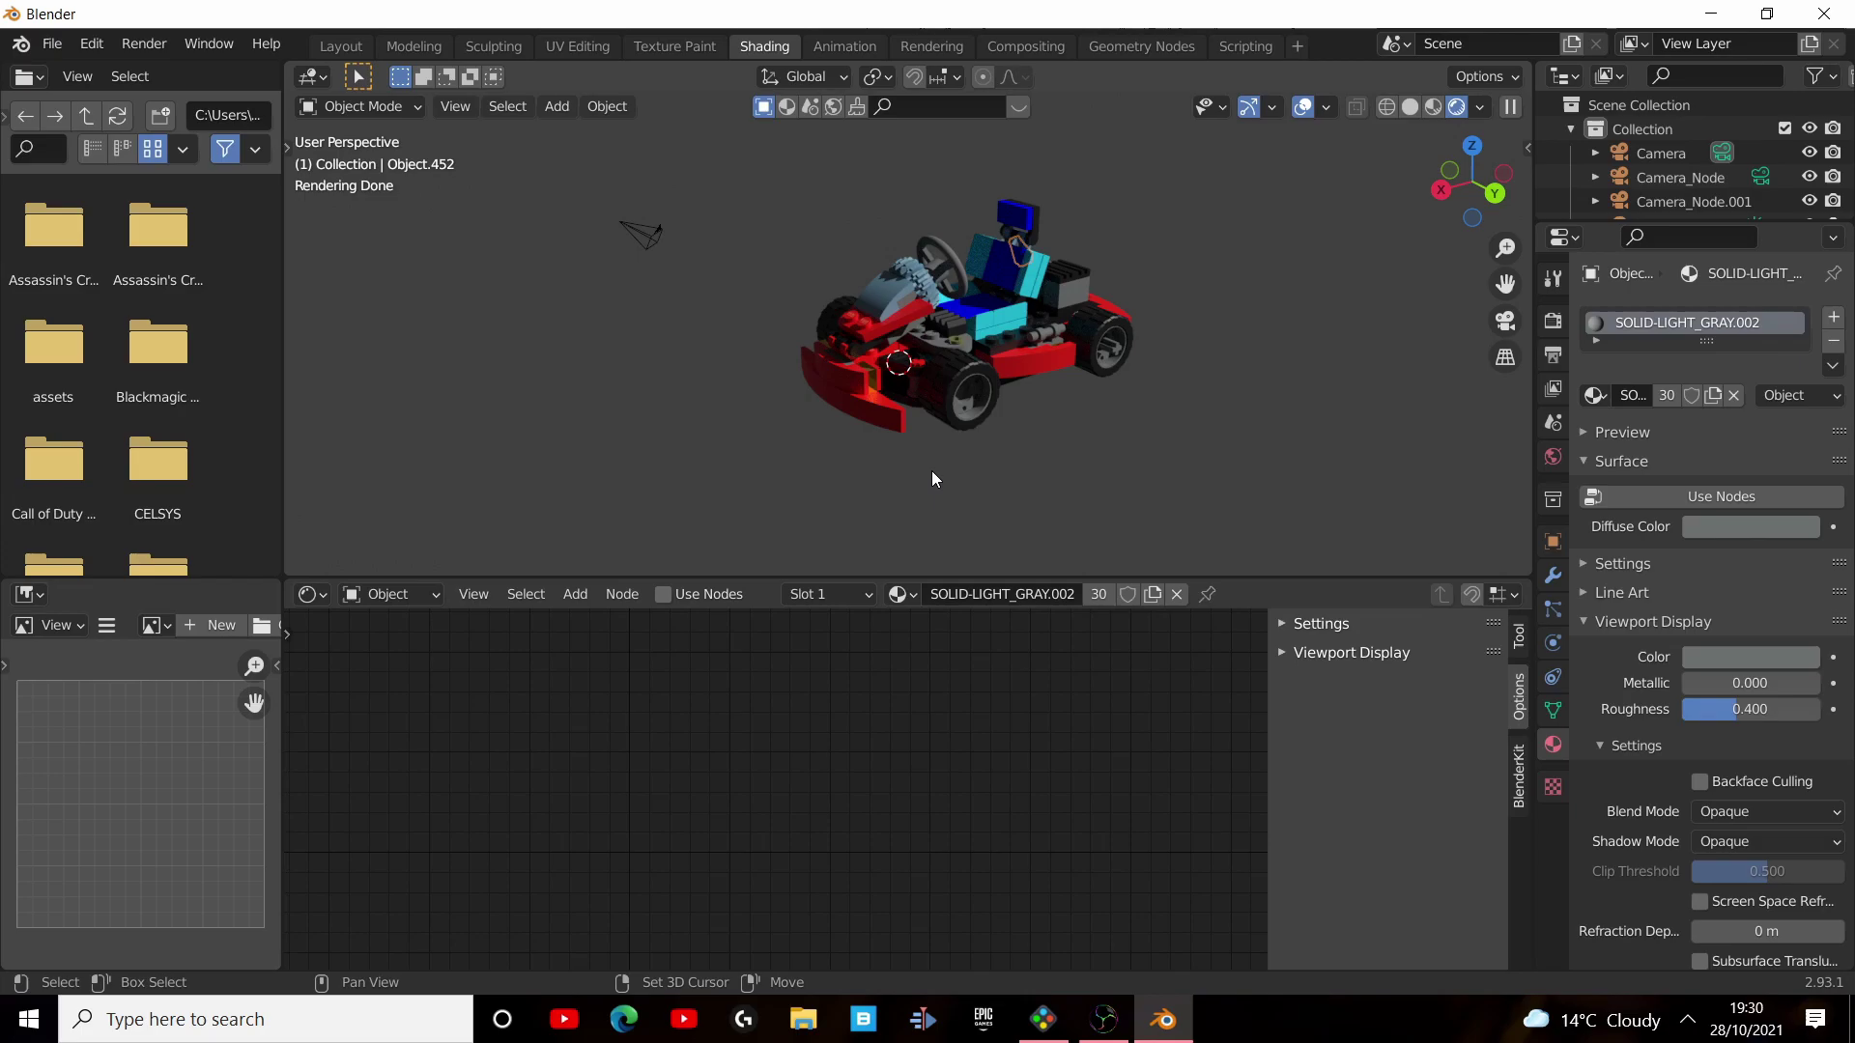
# Add a plane and lower it beneath the kart in back orthographic view.
pyautogui.hotkey('shift', 'a')
pyautogui.moveTo(914, 481)
pyautogui.click(983, 481)
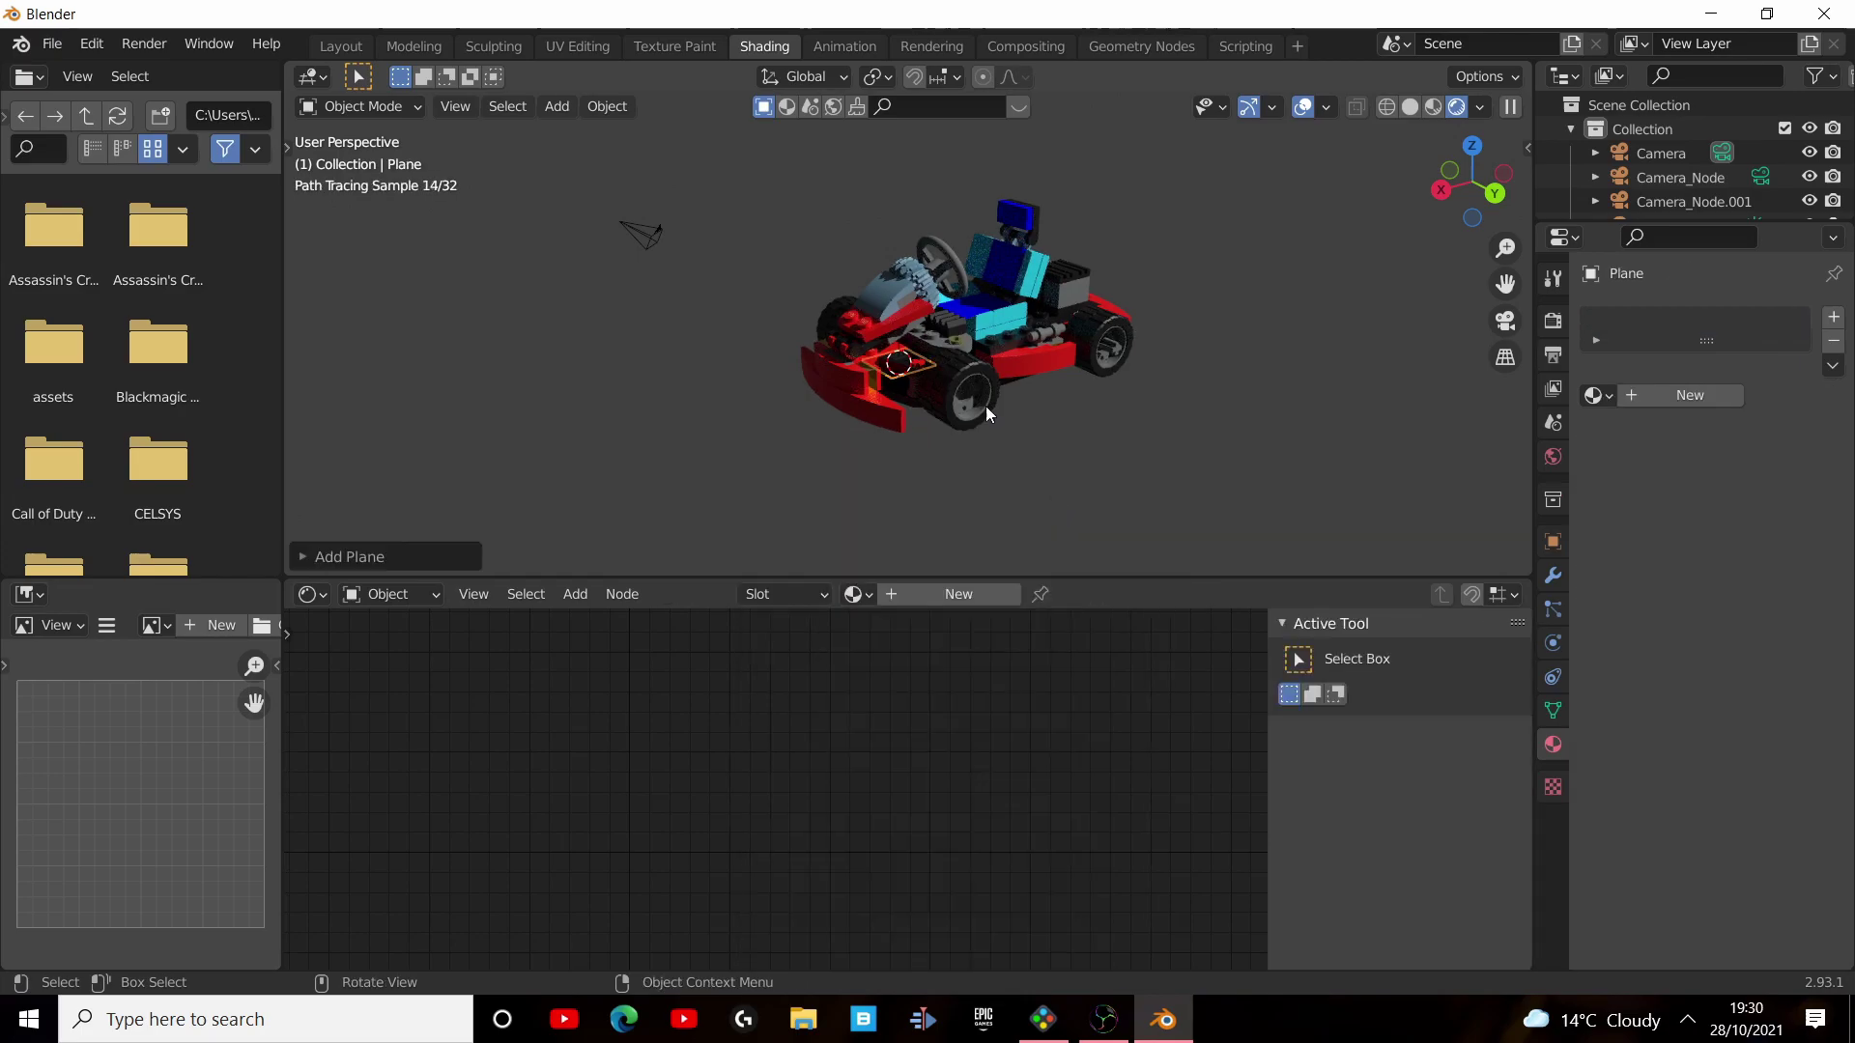
pyautogui.moveTo(1105, 450); pyautogui.dragTo(983, 391, button='middle')
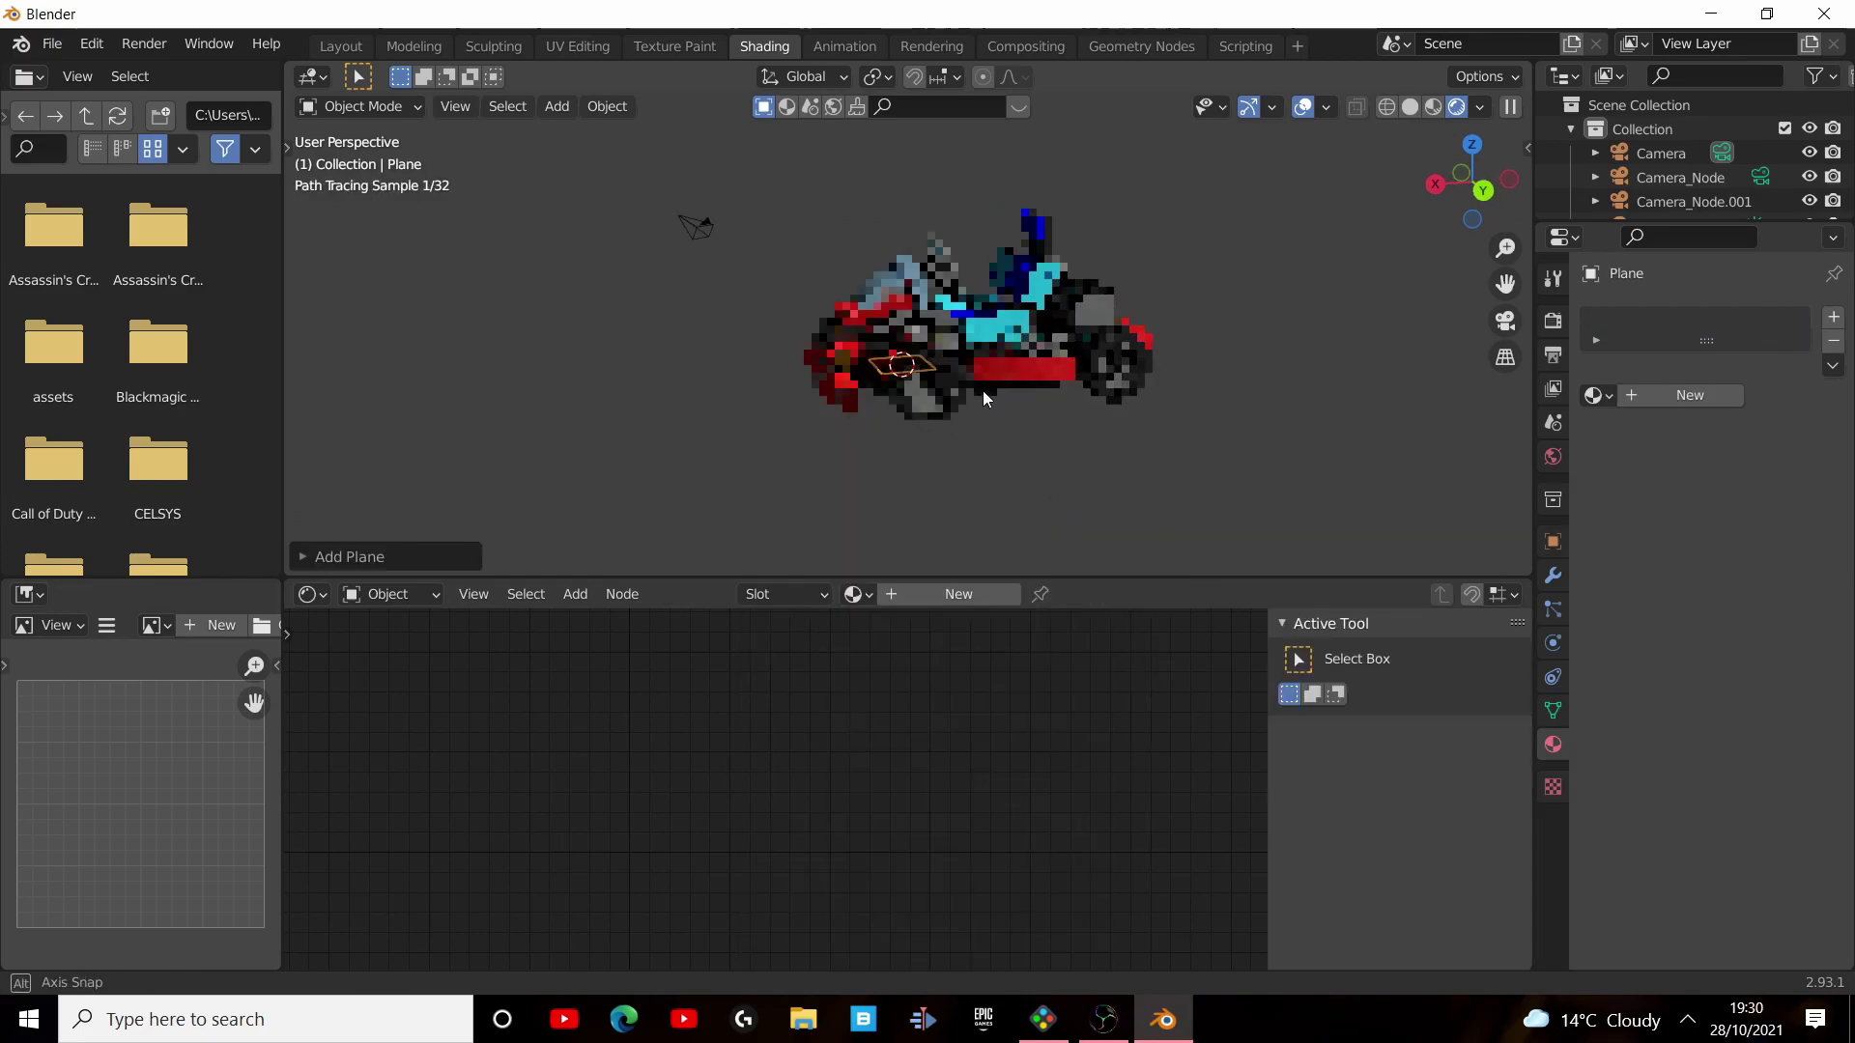
pyautogui.click(1471, 184)
pyautogui.scroll(4, 1116, 386)
pyautogui.press('g')
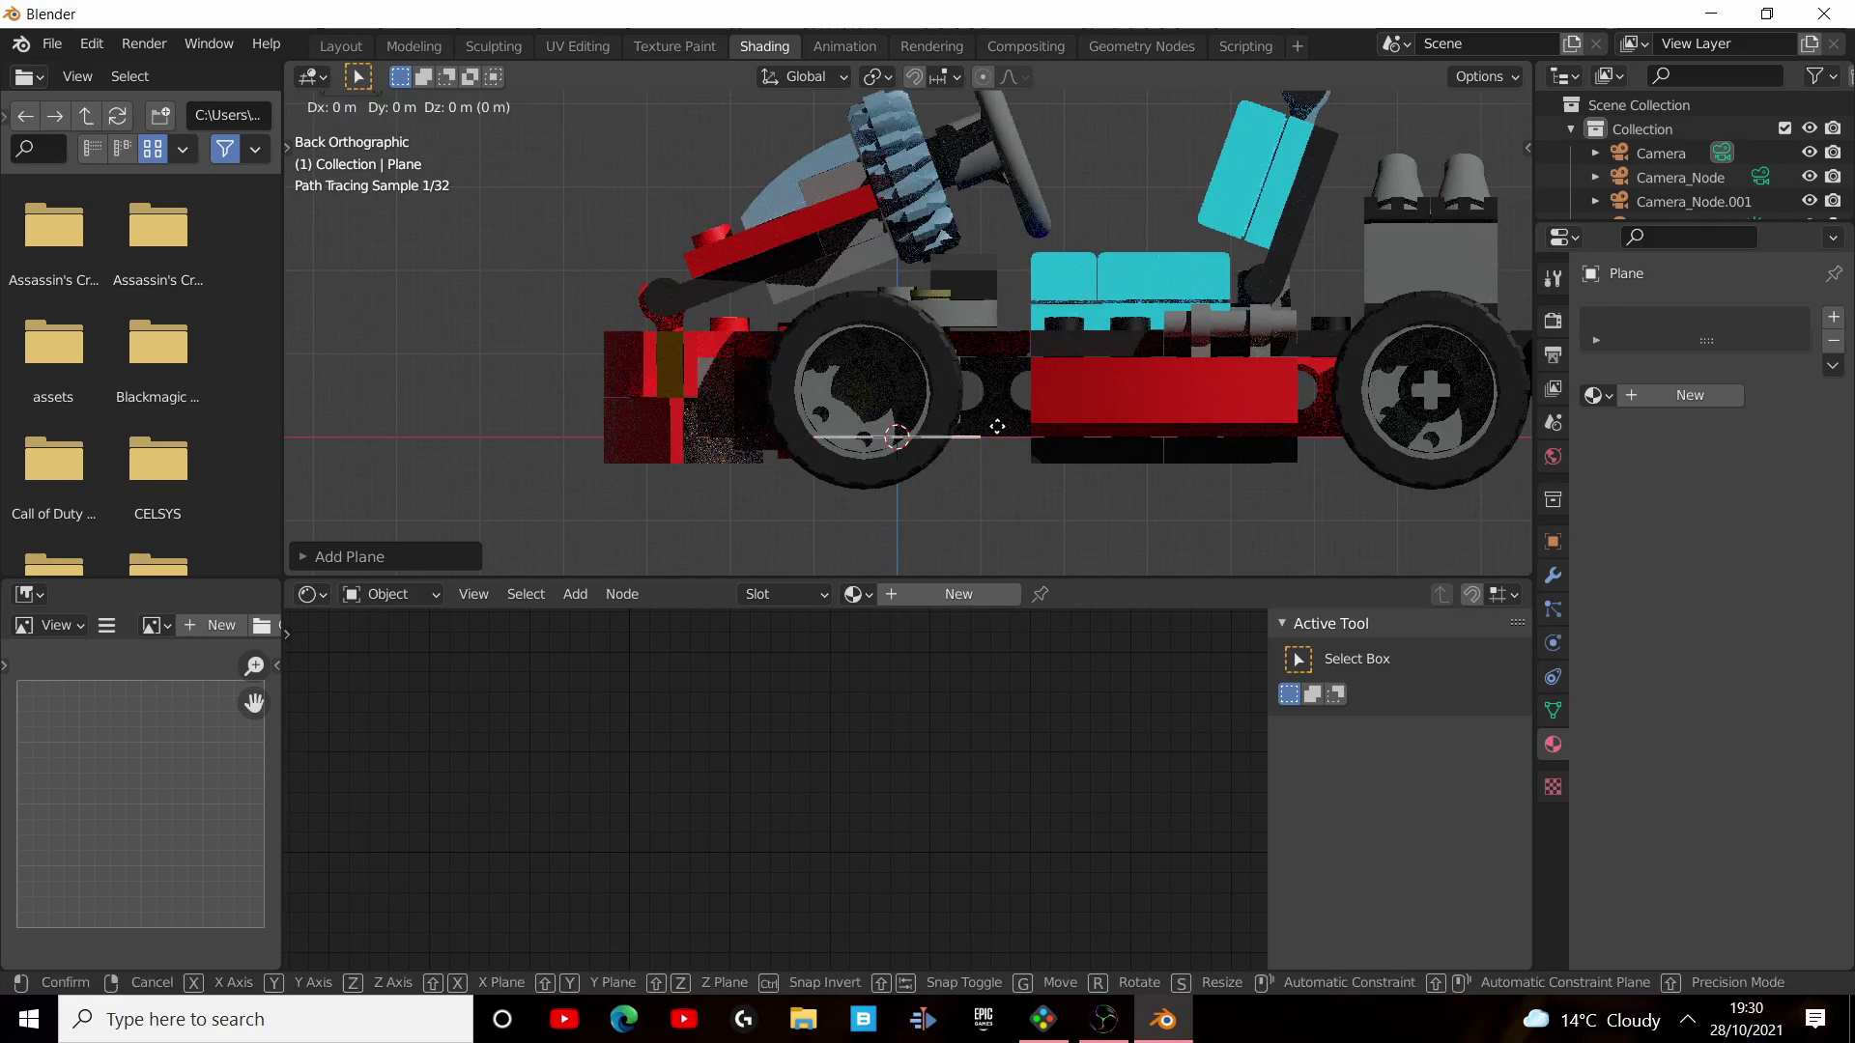
pyautogui.click(985, 477)
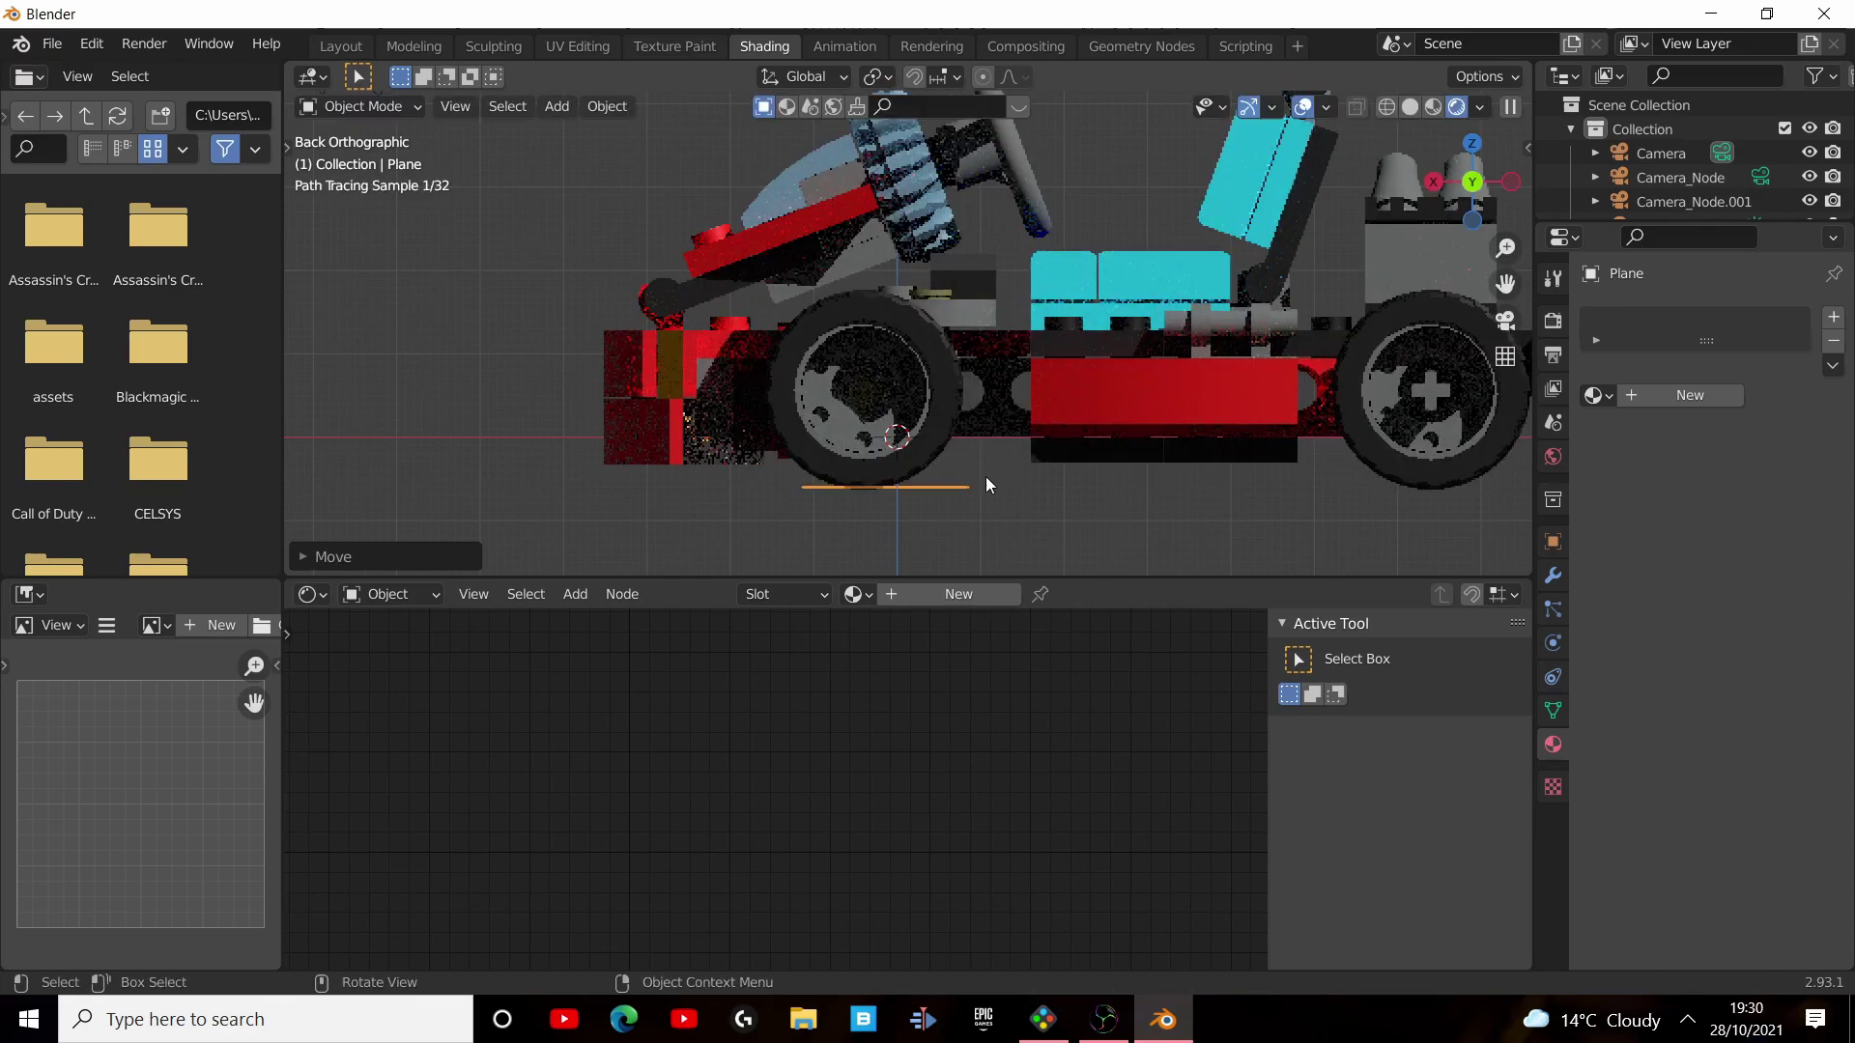
pyautogui.scroll(-4, 995, 481)
pyautogui.moveTo(935, 431)
pyautogui.mouseDown(button='middle')
pyautogui.moveTo(983, 450)
pyautogui.moveTo(971, 427)
pyautogui.moveTo(982, 478)
pyautogui.moveTo(969, 423)
pyautogui.mouseUp(button='middle')
# Scale the plane up tenfold (S 10) and slide it horizontally under the kart.
pyautogui.press('g')
pyautogui.write('s')
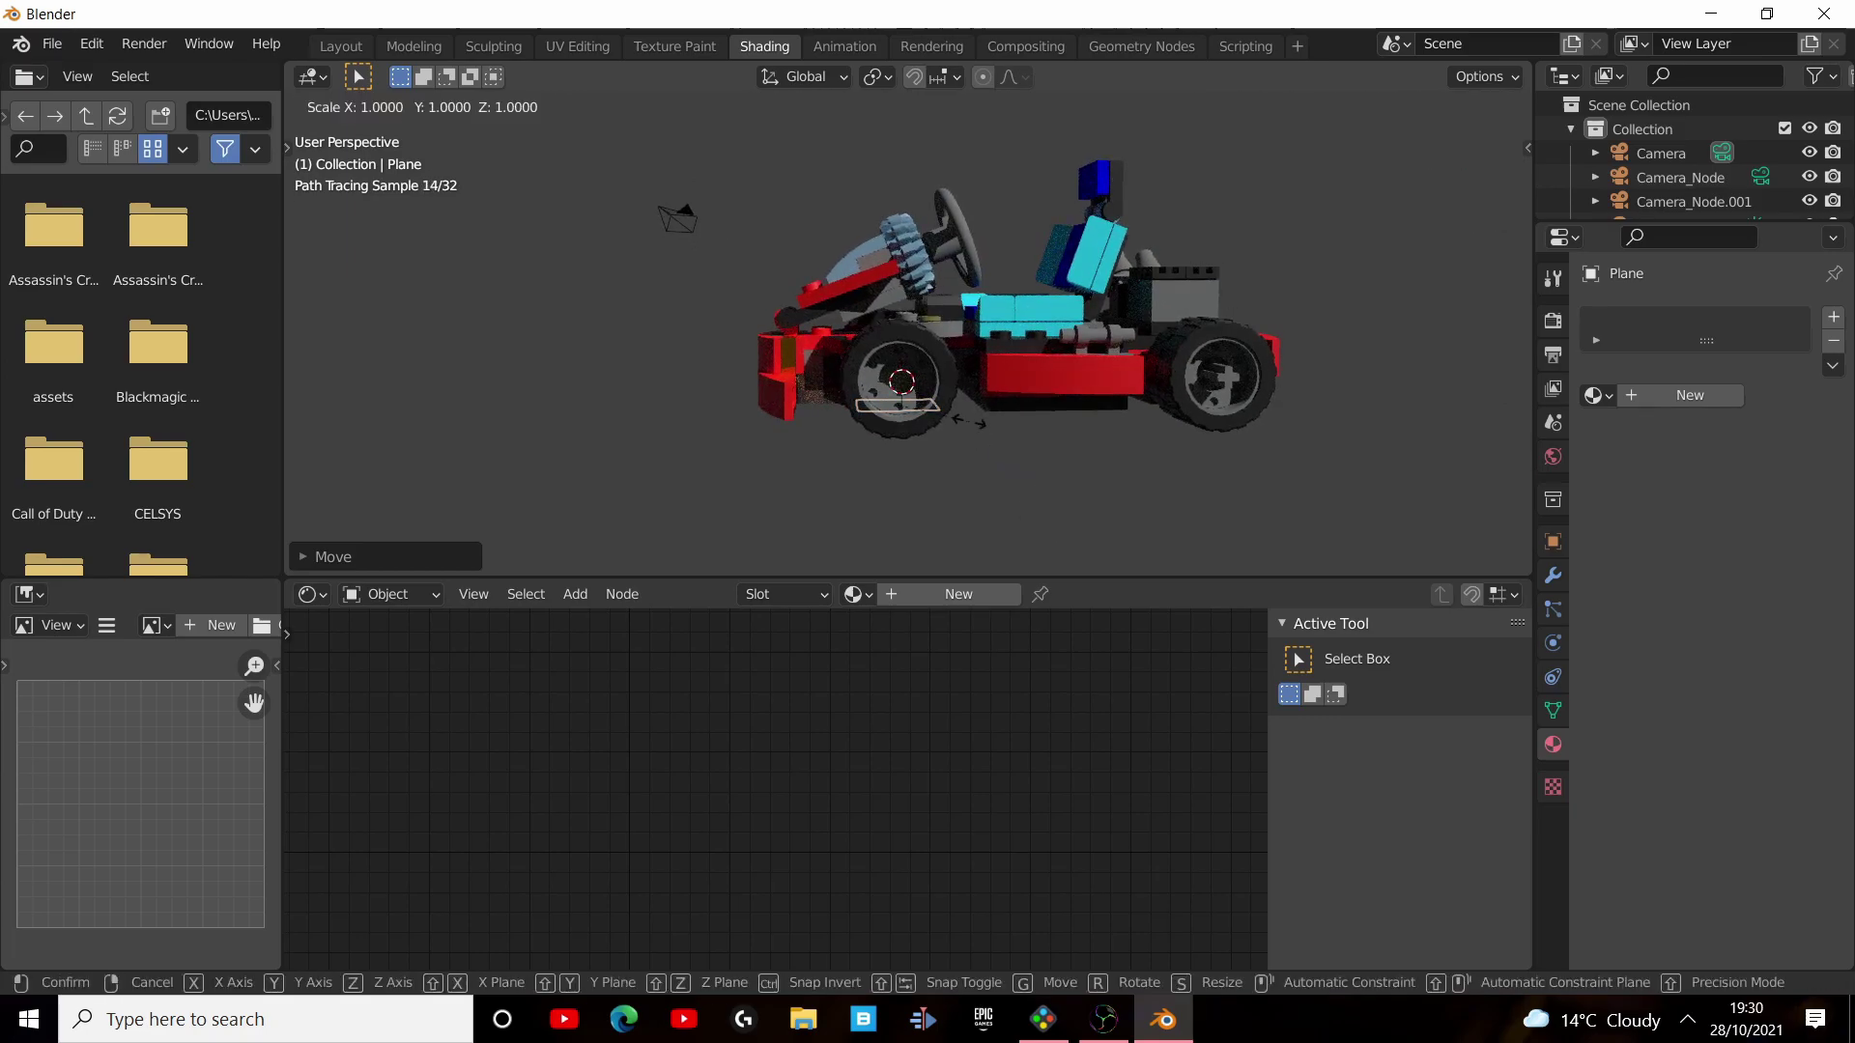
pyautogui.write('10')
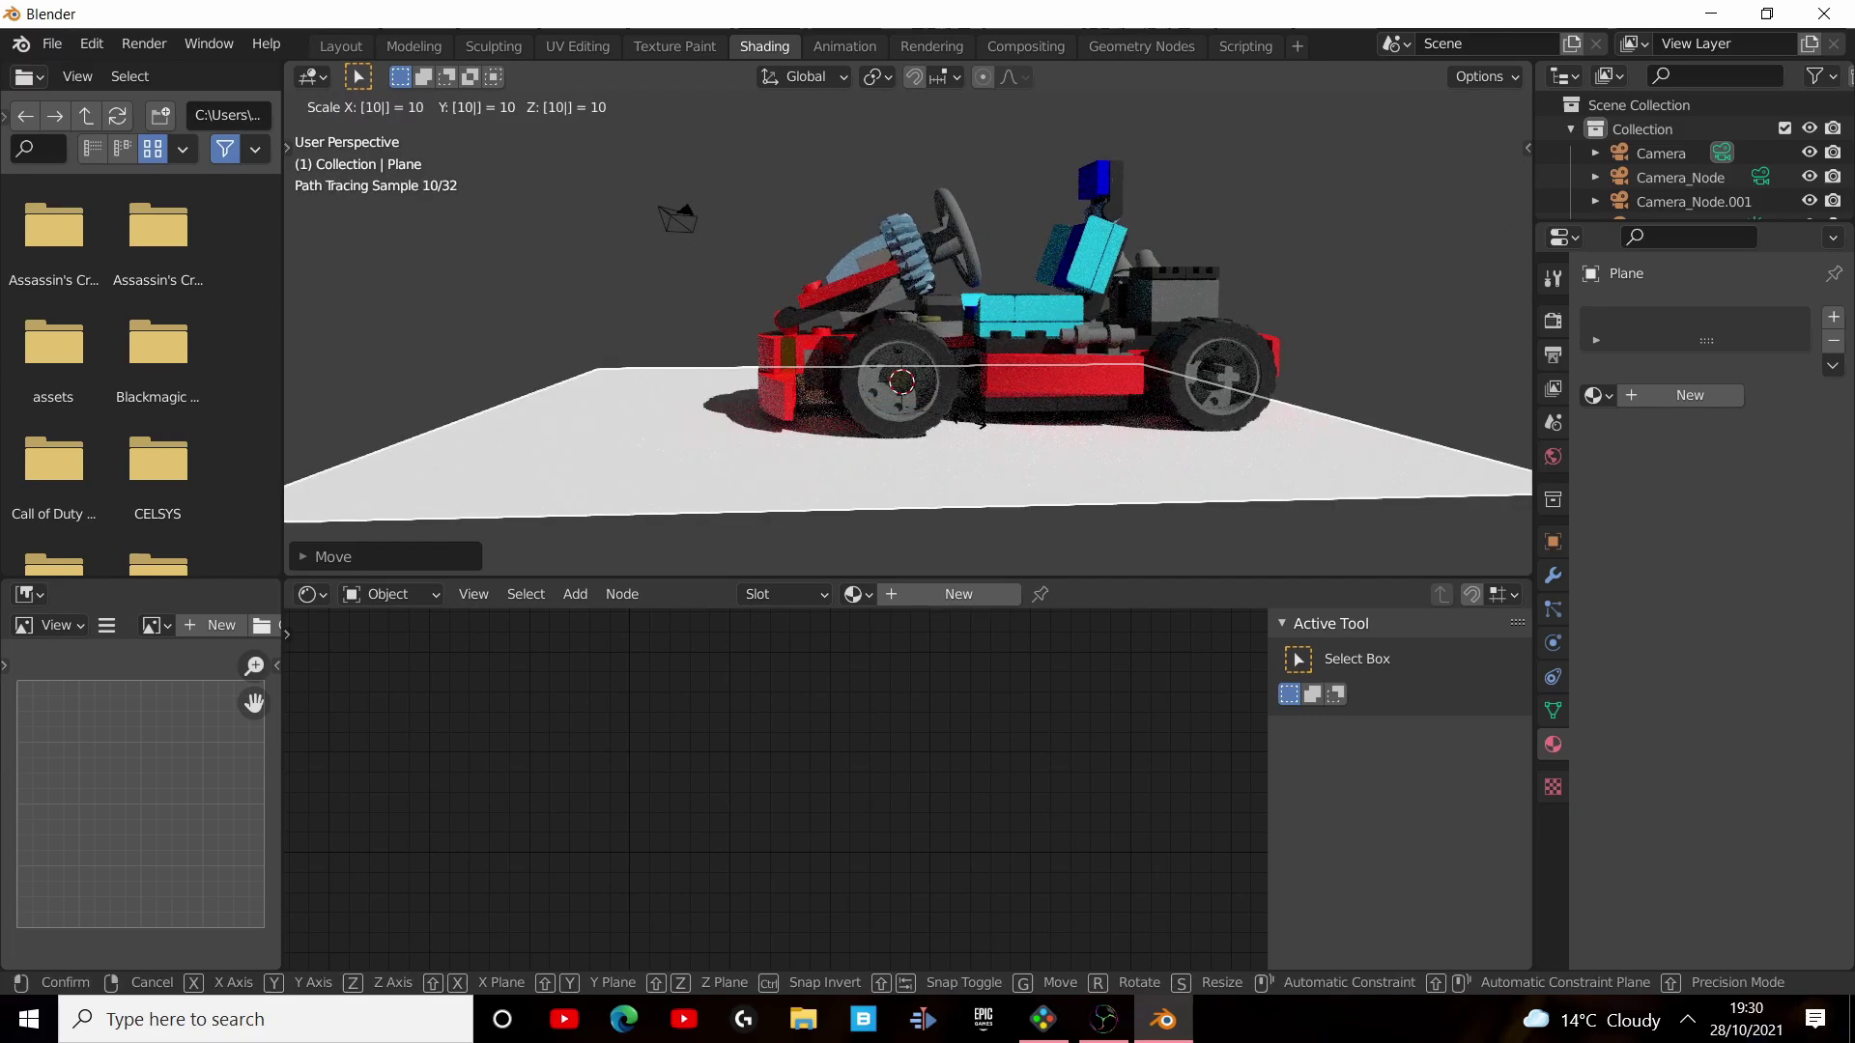
pyautogui.press('Return')
pyautogui.moveTo(1080, 466); pyautogui.dragTo(1029, 456, button='middle')
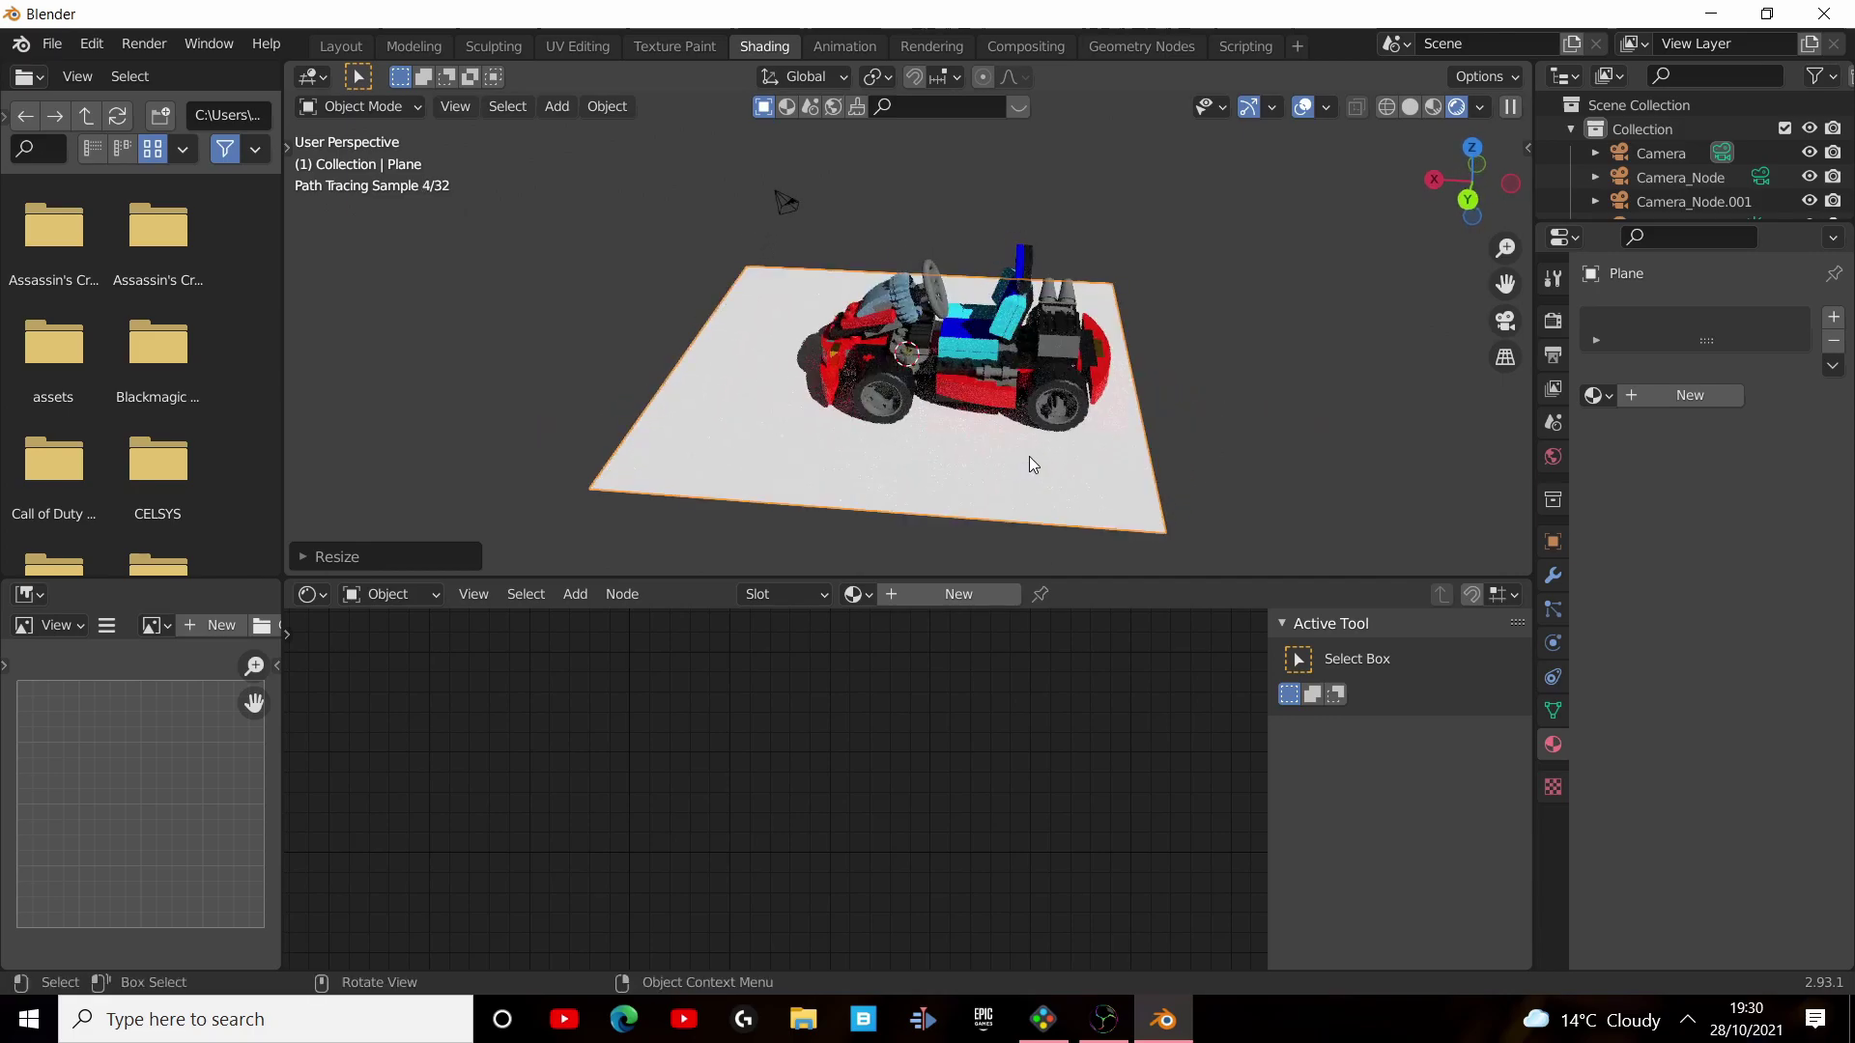
pyautogui.press('g')
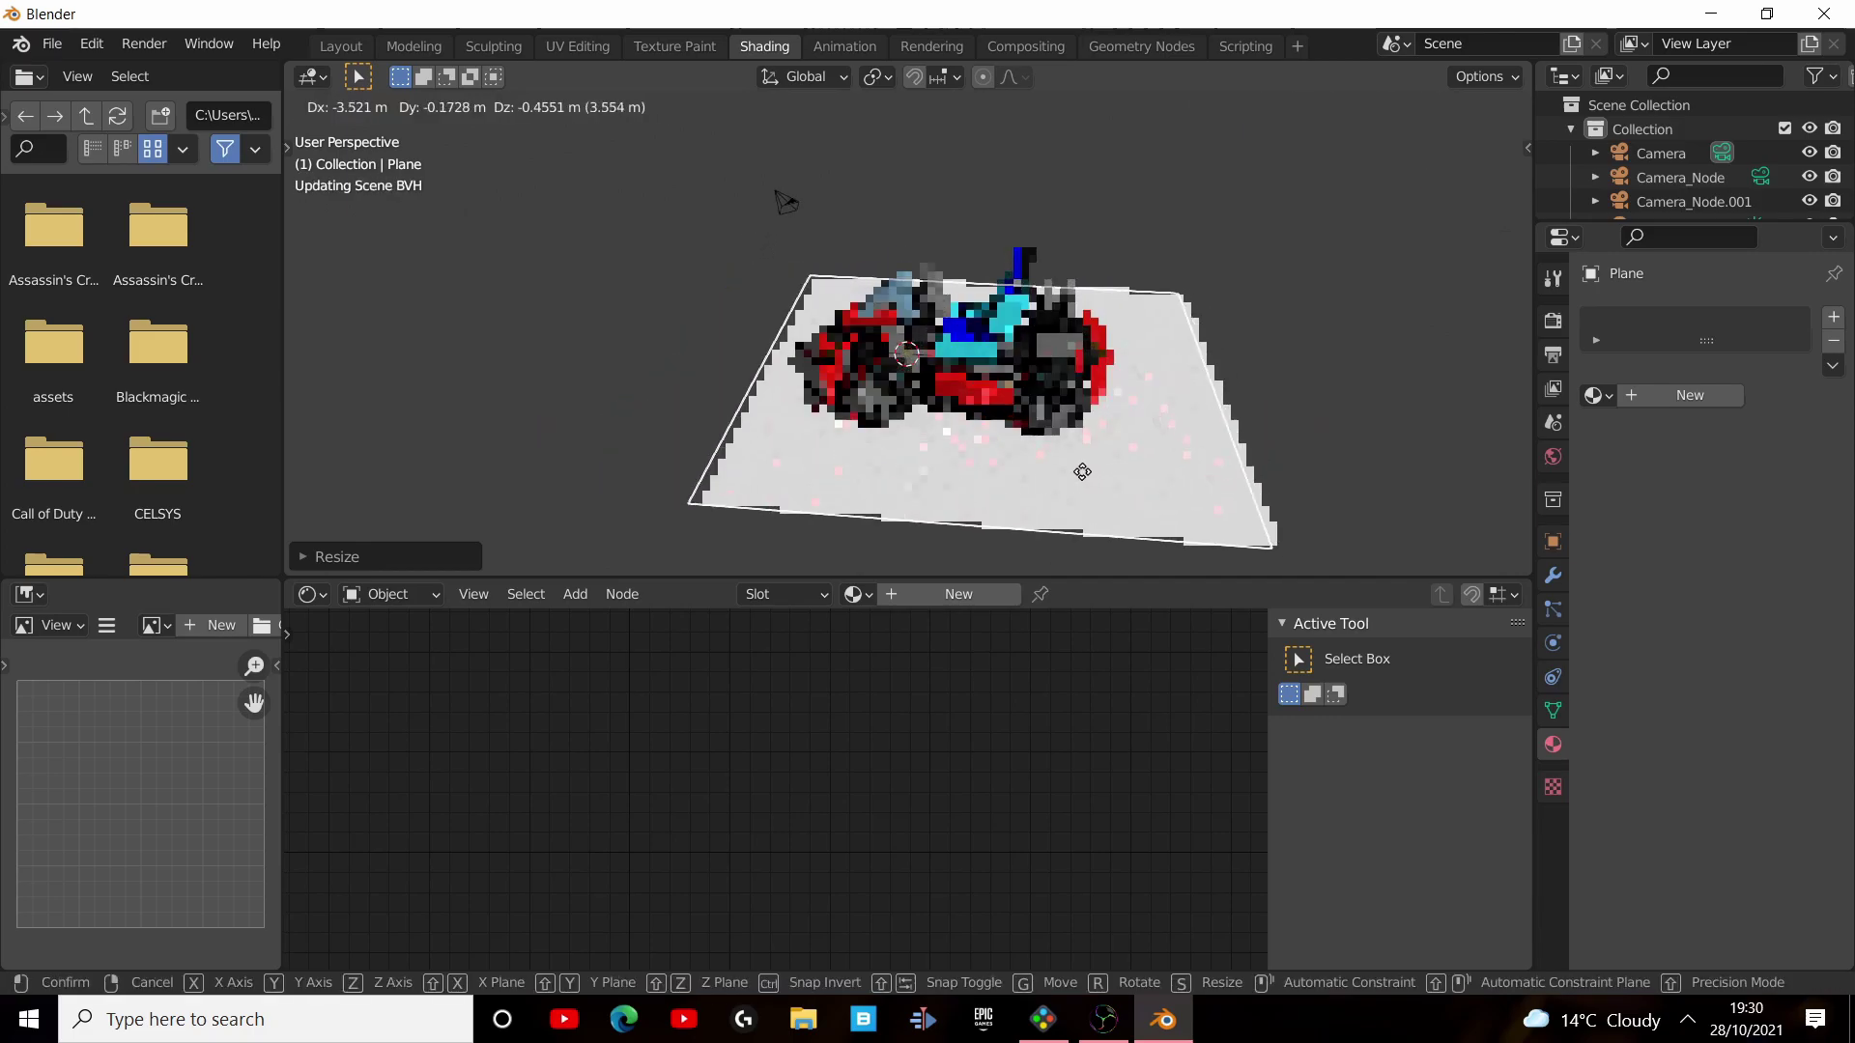
pyautogui.hotkey('shift', 'z')
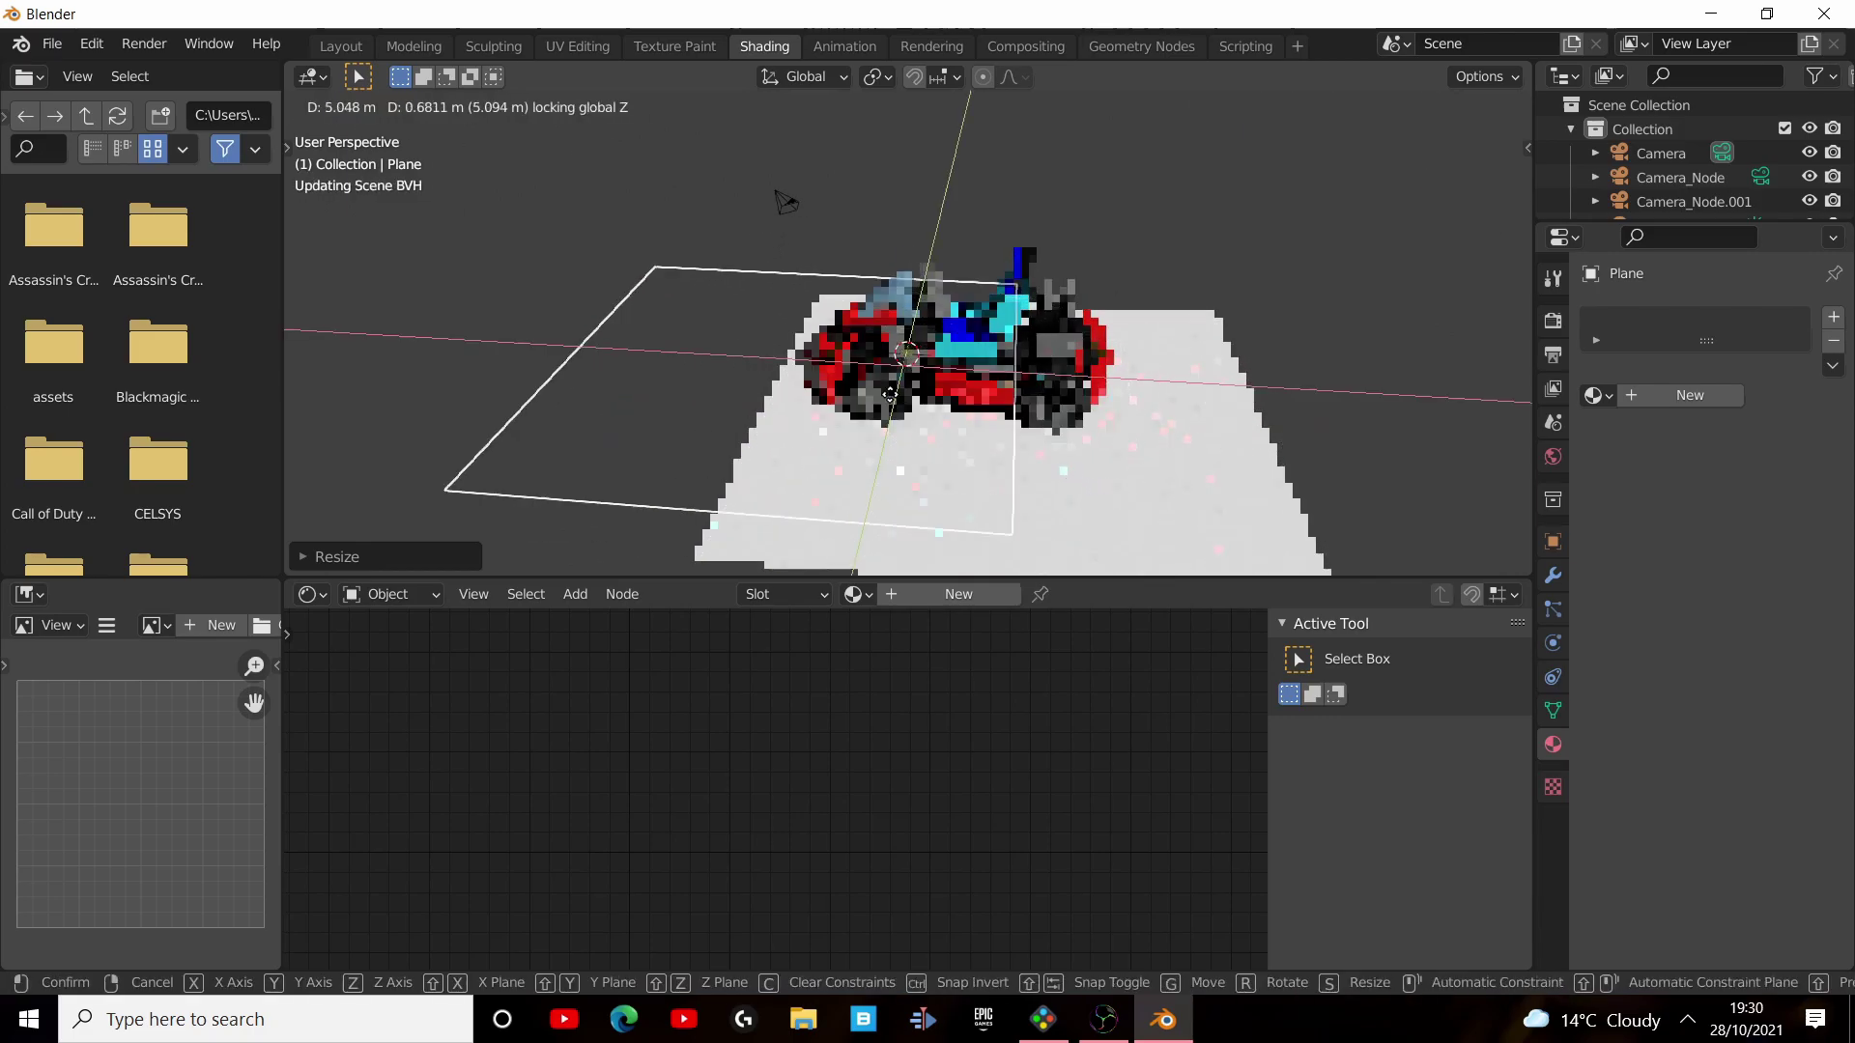
pyautogui.click(1111, 461)
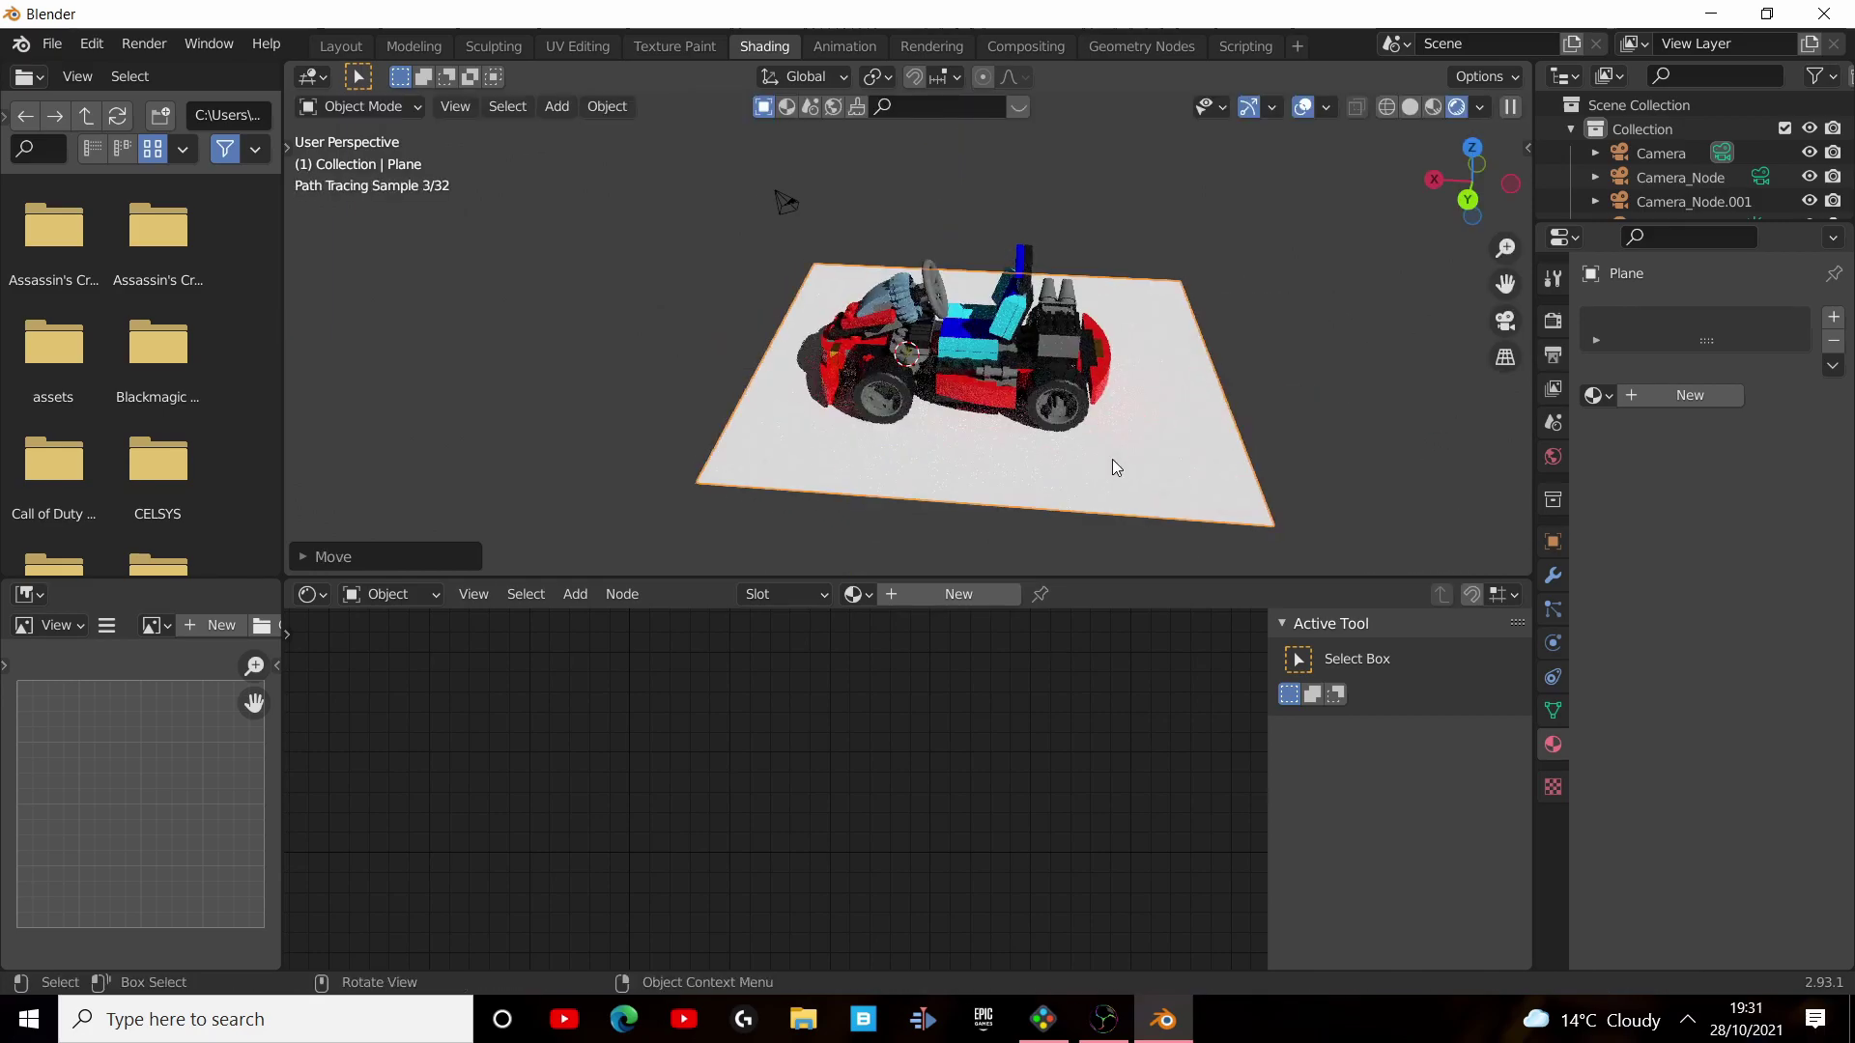
pyautogui.scroll(-6, 1138, 455)
# Enlarge the floor plane further and give it a new material, Material.001.
pyautogui.press('s')
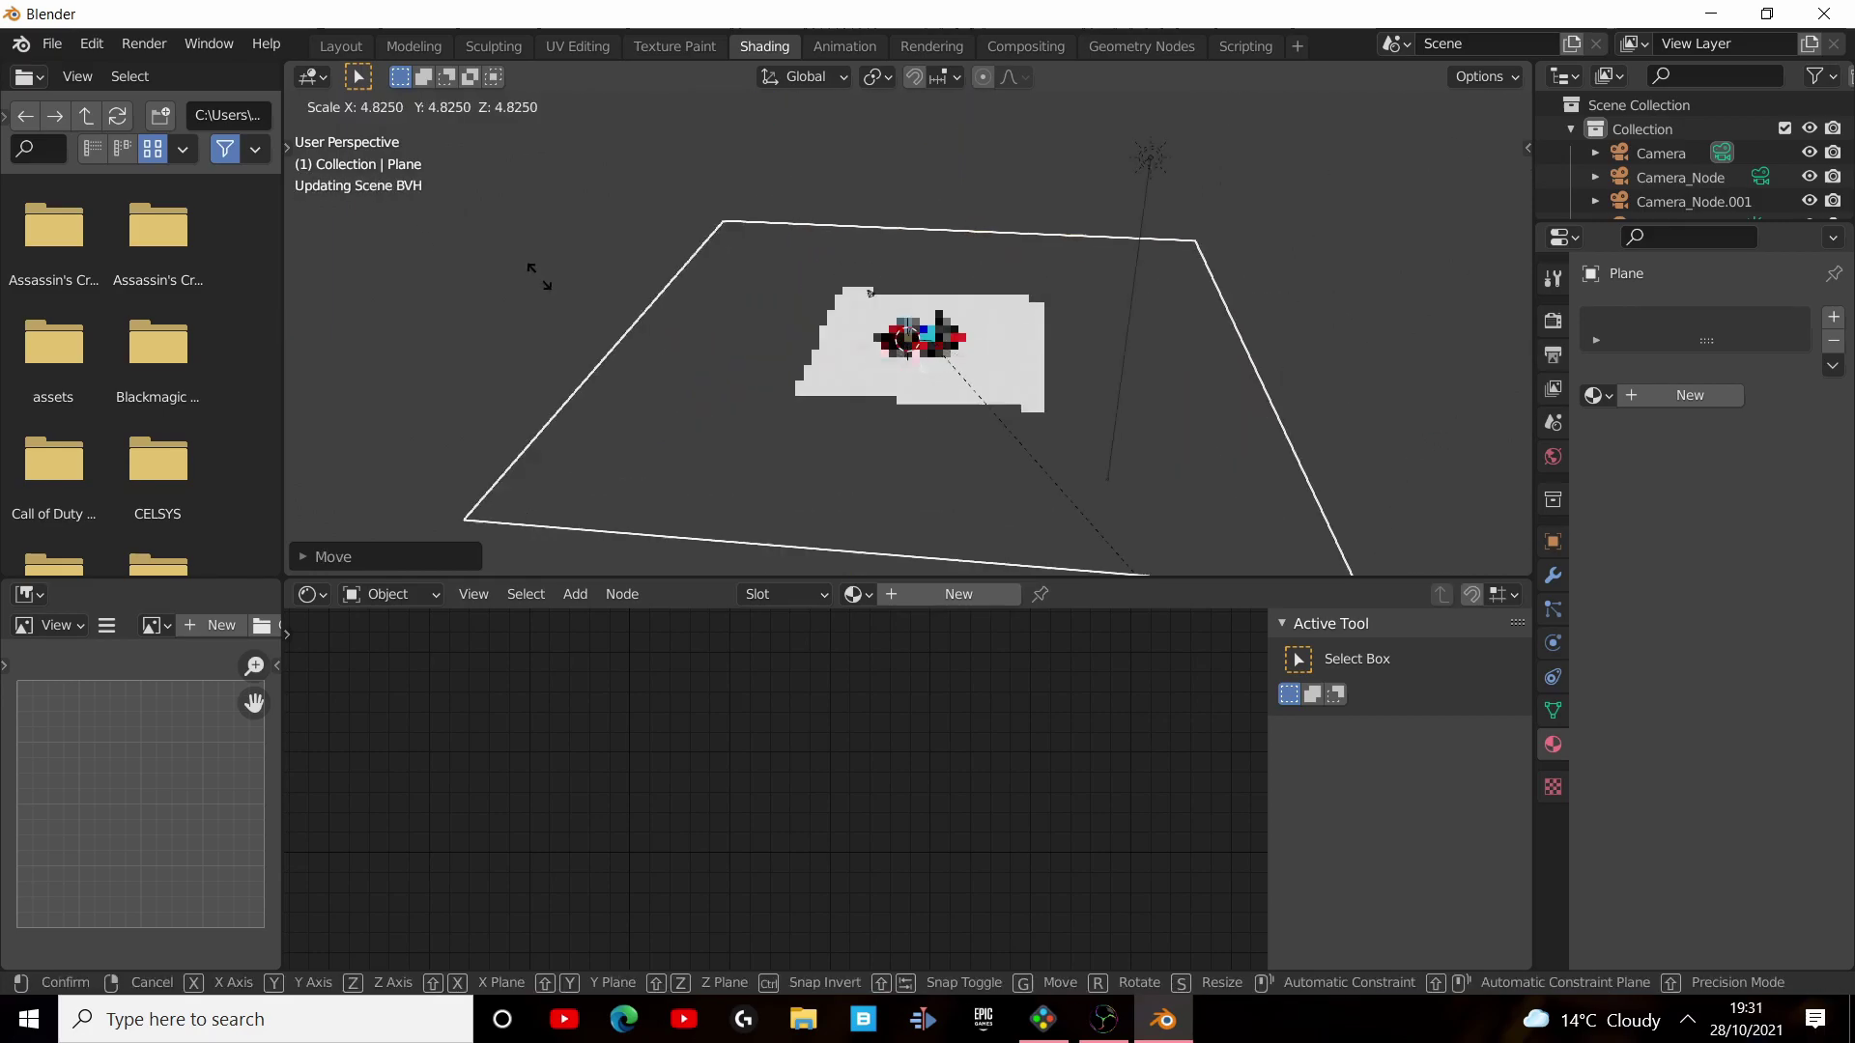
pyautogui.click(1075, 309)
pyautogui.scroll(10, 1078, 317)
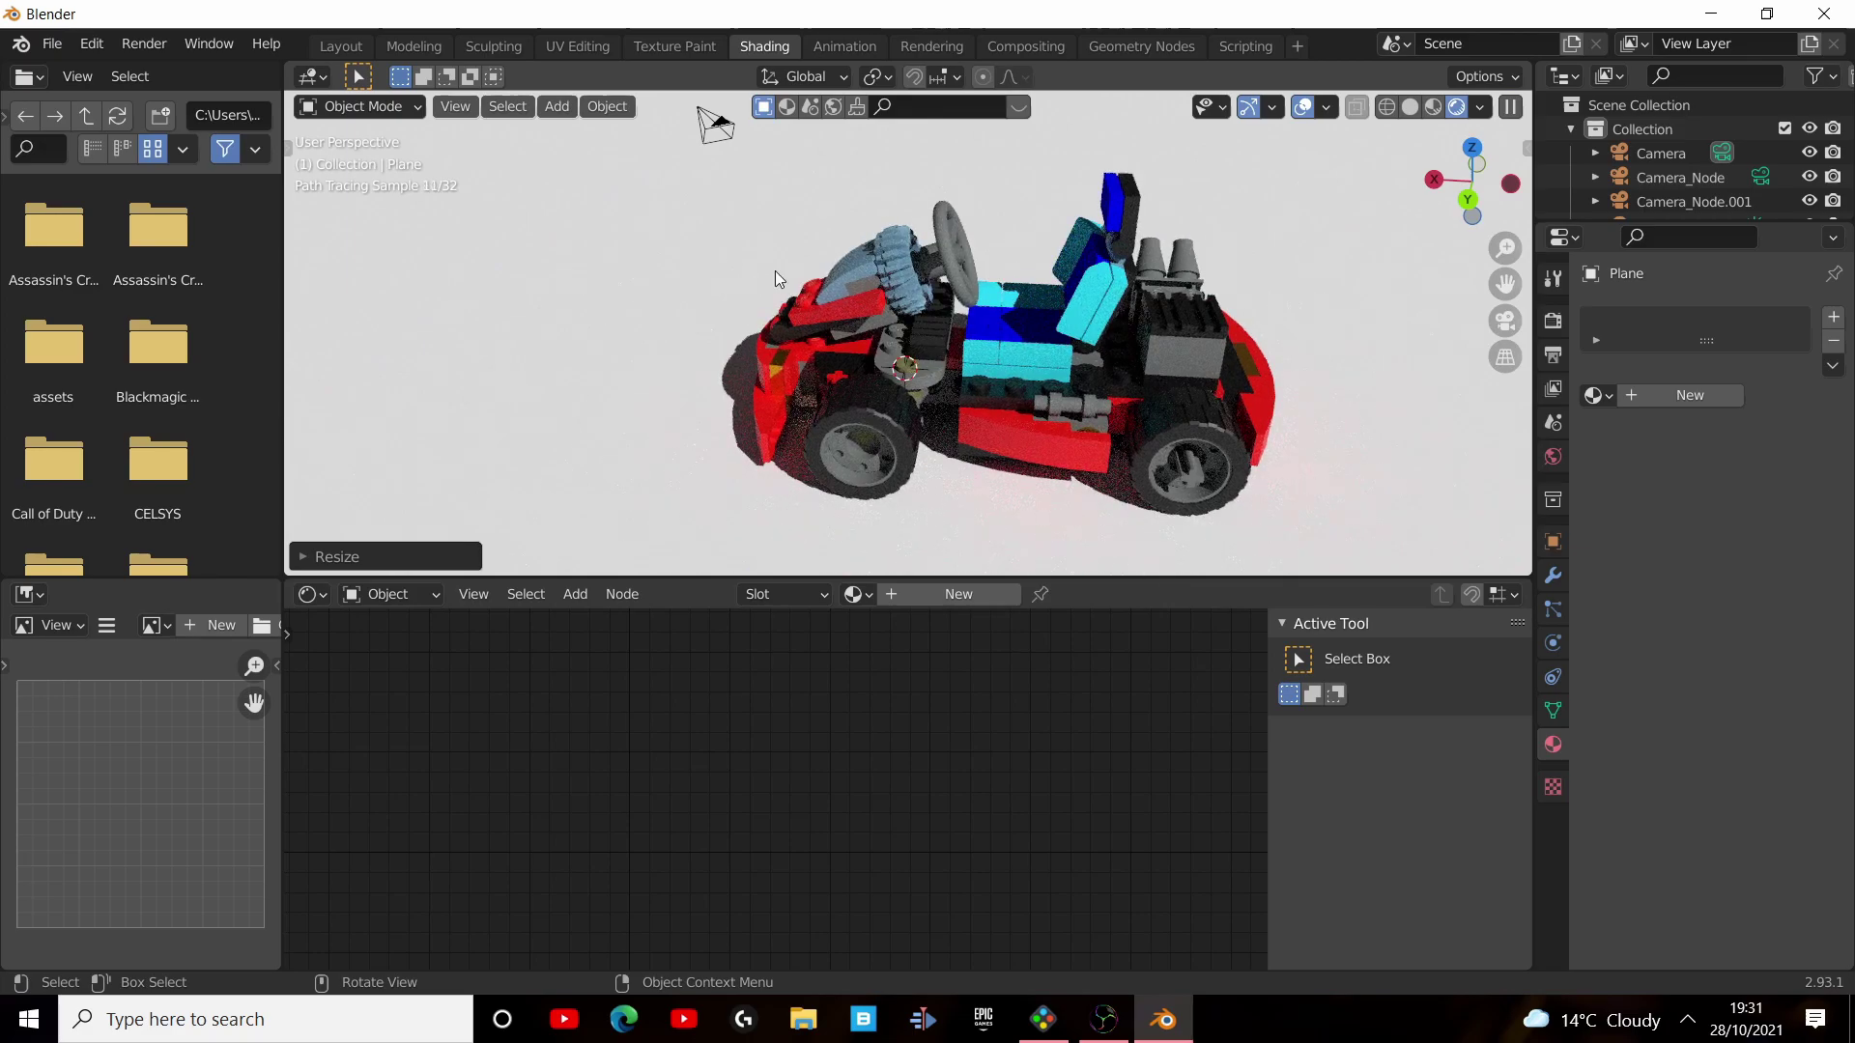
pyautogui.click(958, 593)
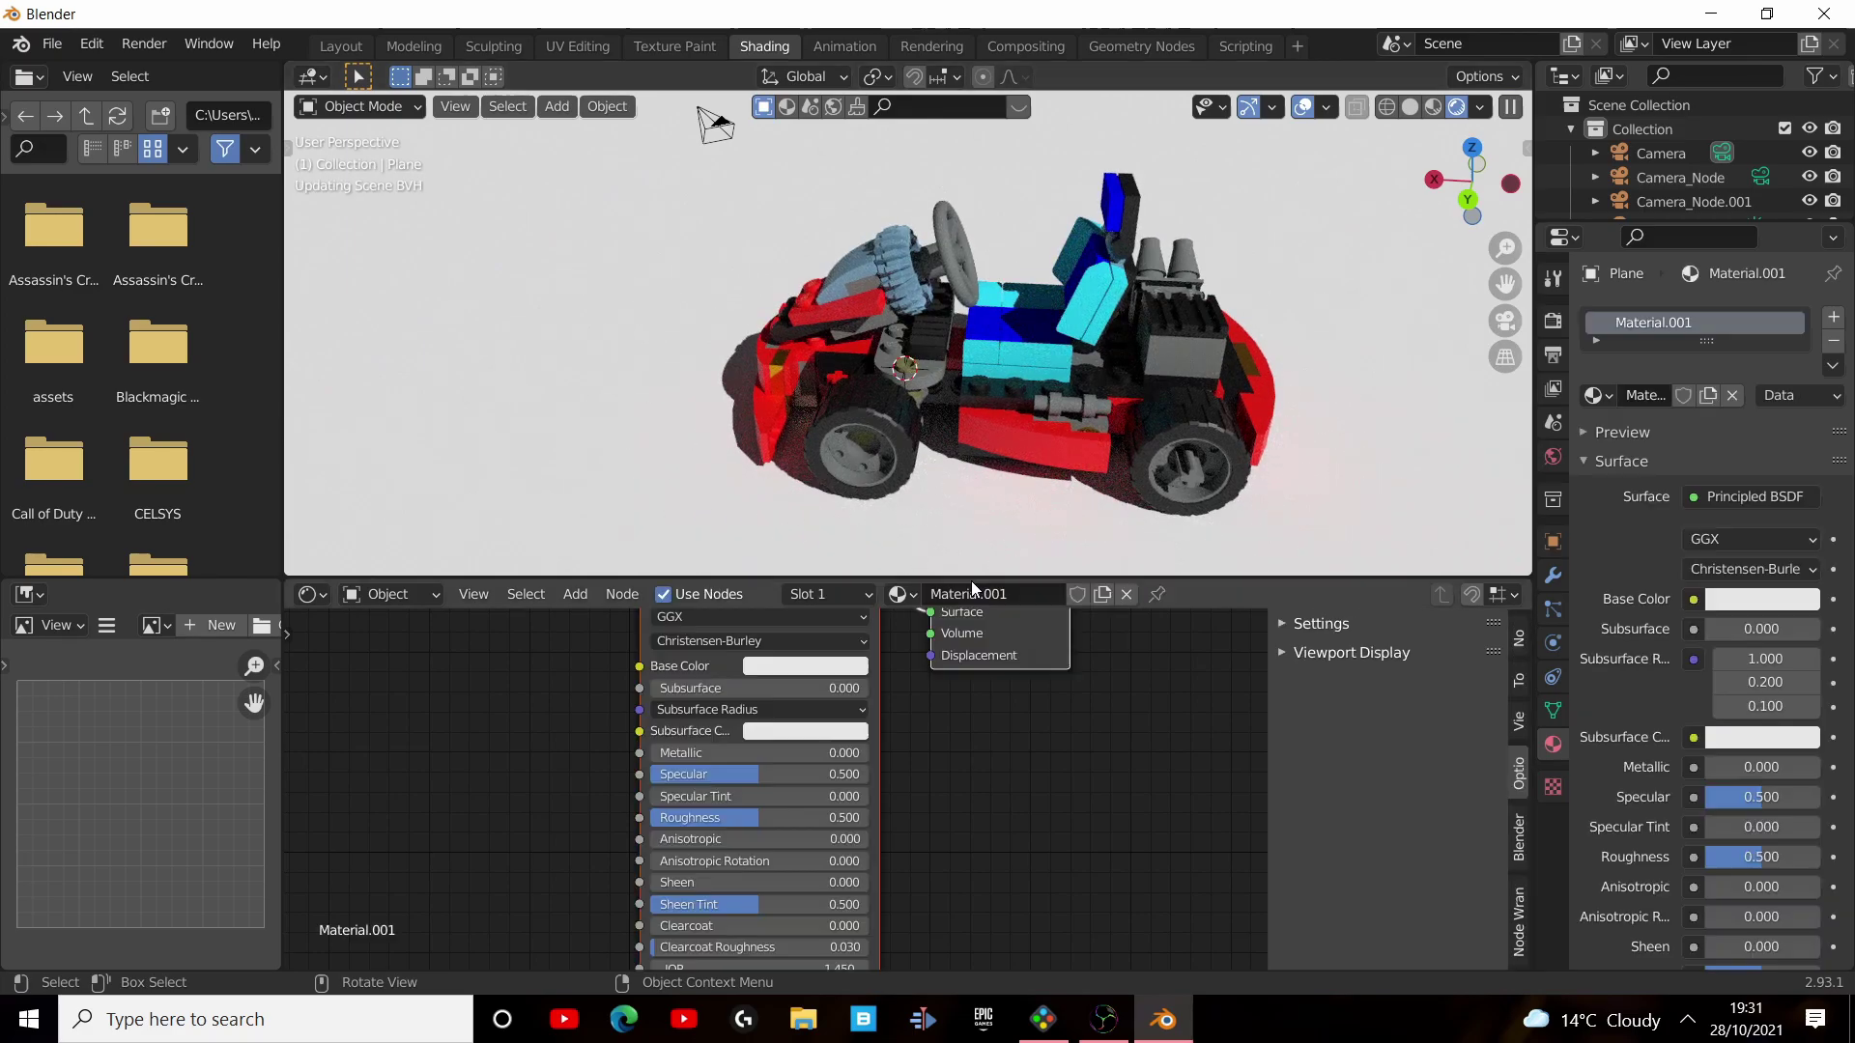
pyautogui.scroll(-1, 913, 618)
pyautogui.moveTo(913, 540)
pyautogui.mouseDown(button='middle')
pyautogui.moveTo(1197, 351)
pyautogui.moveTo(1186, 322)
pyautogui.moveTo(1032, 344)
pyautogui.moveTo(993, 385)
pyautogui.mouseUp(button='middle')
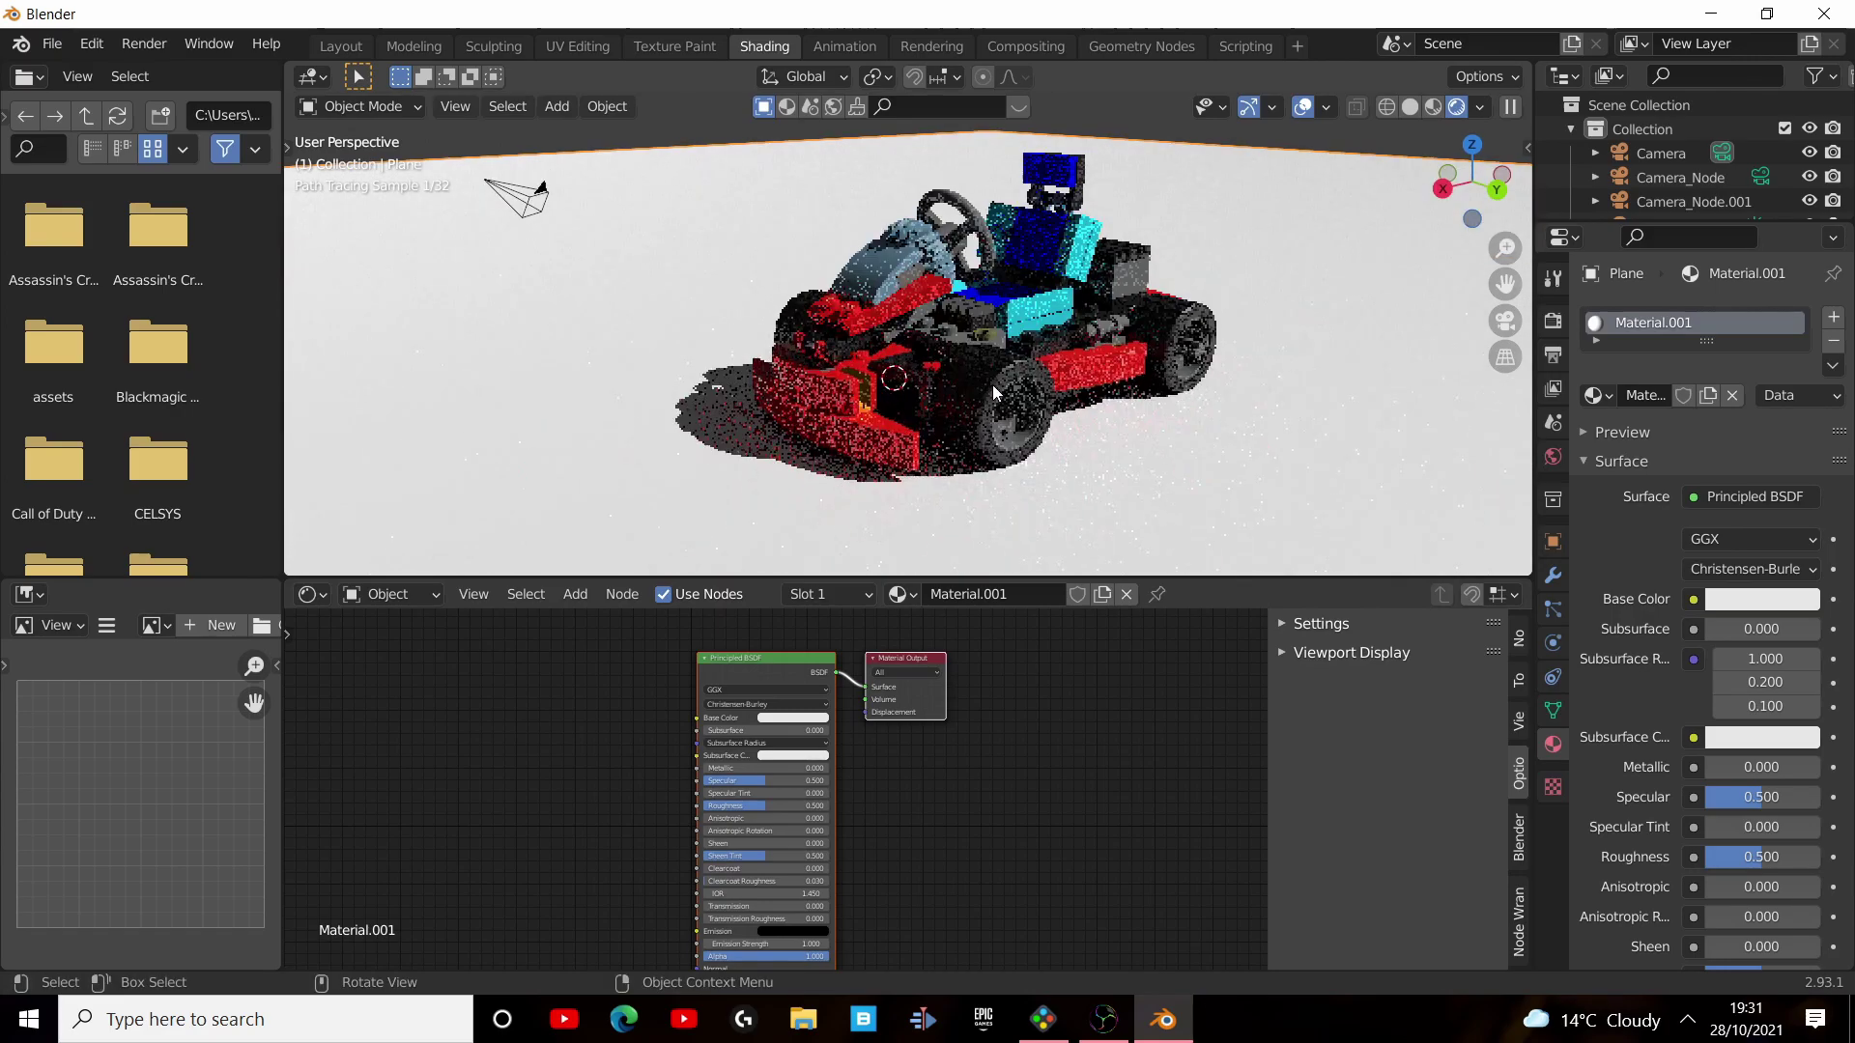
# Orbit to a frontal angle of the kart and look through the camera, fitted to the viewport.
pyautogui.click(1505, 321)
pyautogui.moveTo(1225, 311); pyautogui.dragTo(953, 317, button='middle')
pyautogui.scroll(-6, 937, 317)
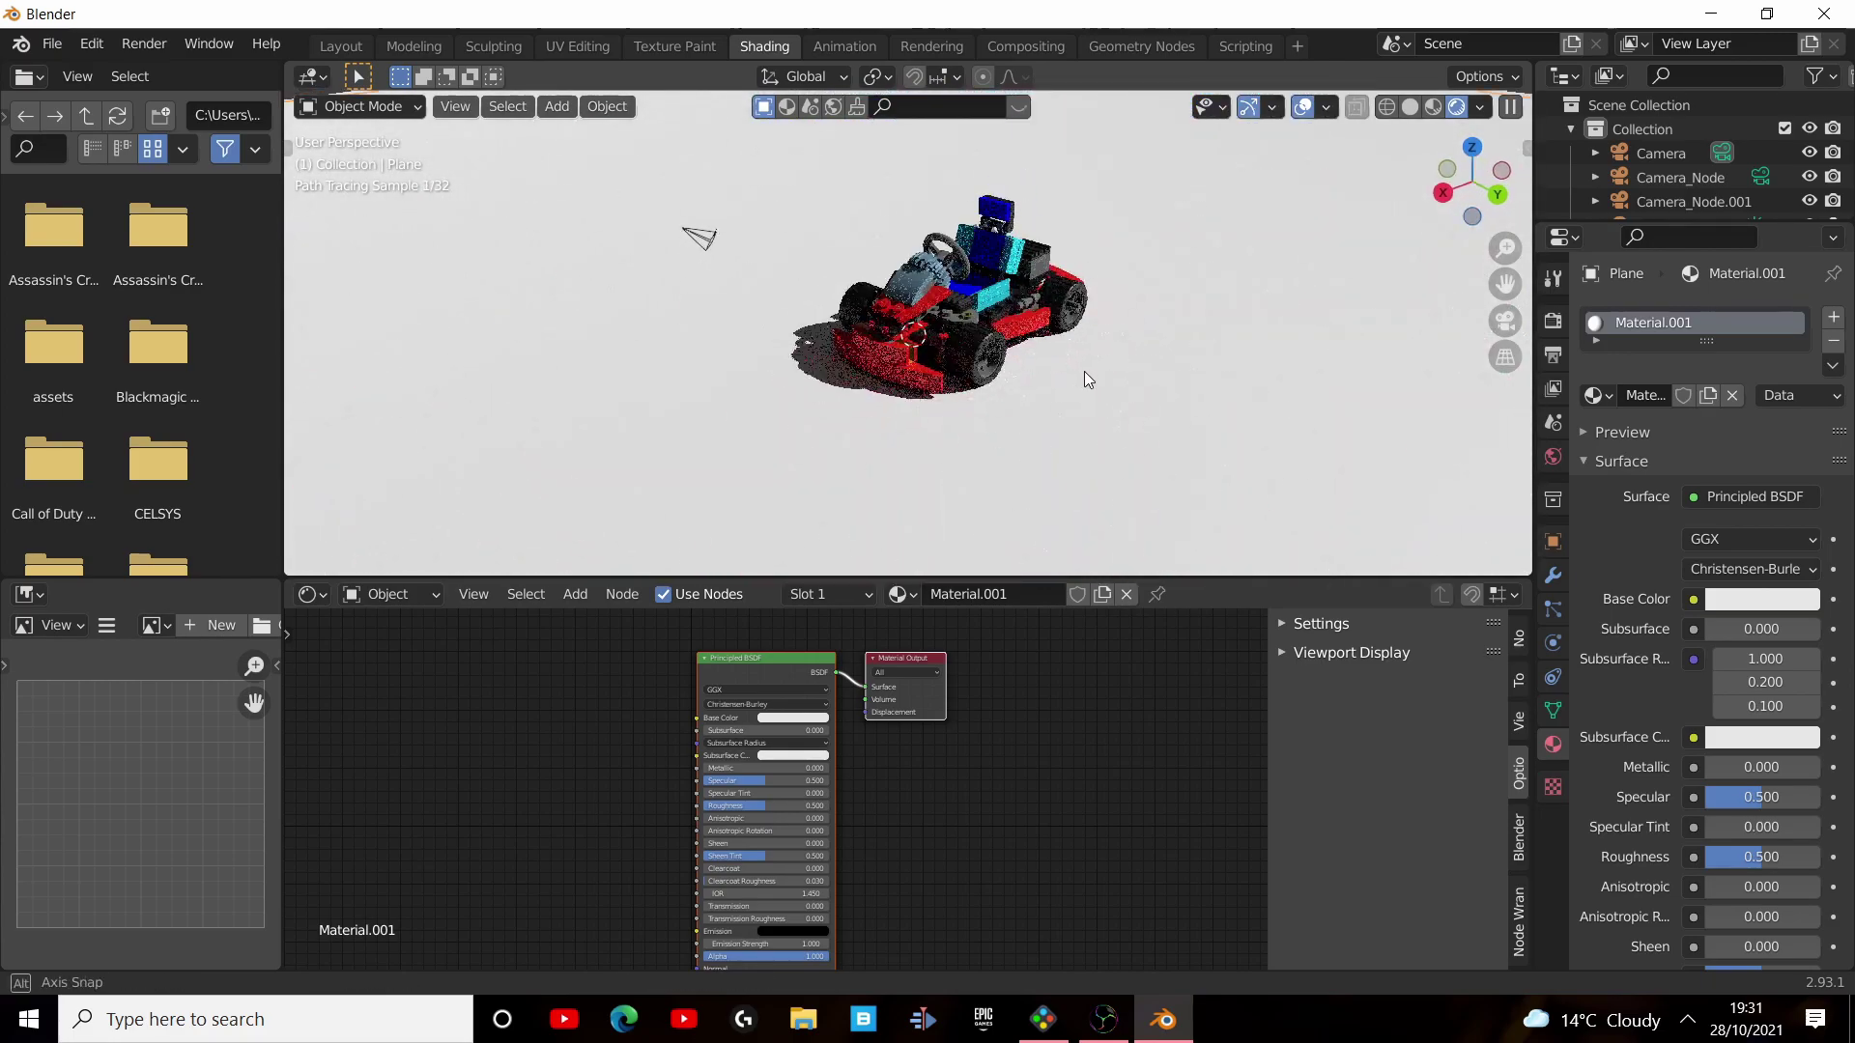
pyautogui.moveTo(1084, 371)
pyautogui.mouseDown(button='middle')
pyautogui.moveTo(1113, 373)
pyautogui.moveTo(994, 422)
pyautogui.moveTo(1087, 431)
pyautogui.mouseUp(button='middle')
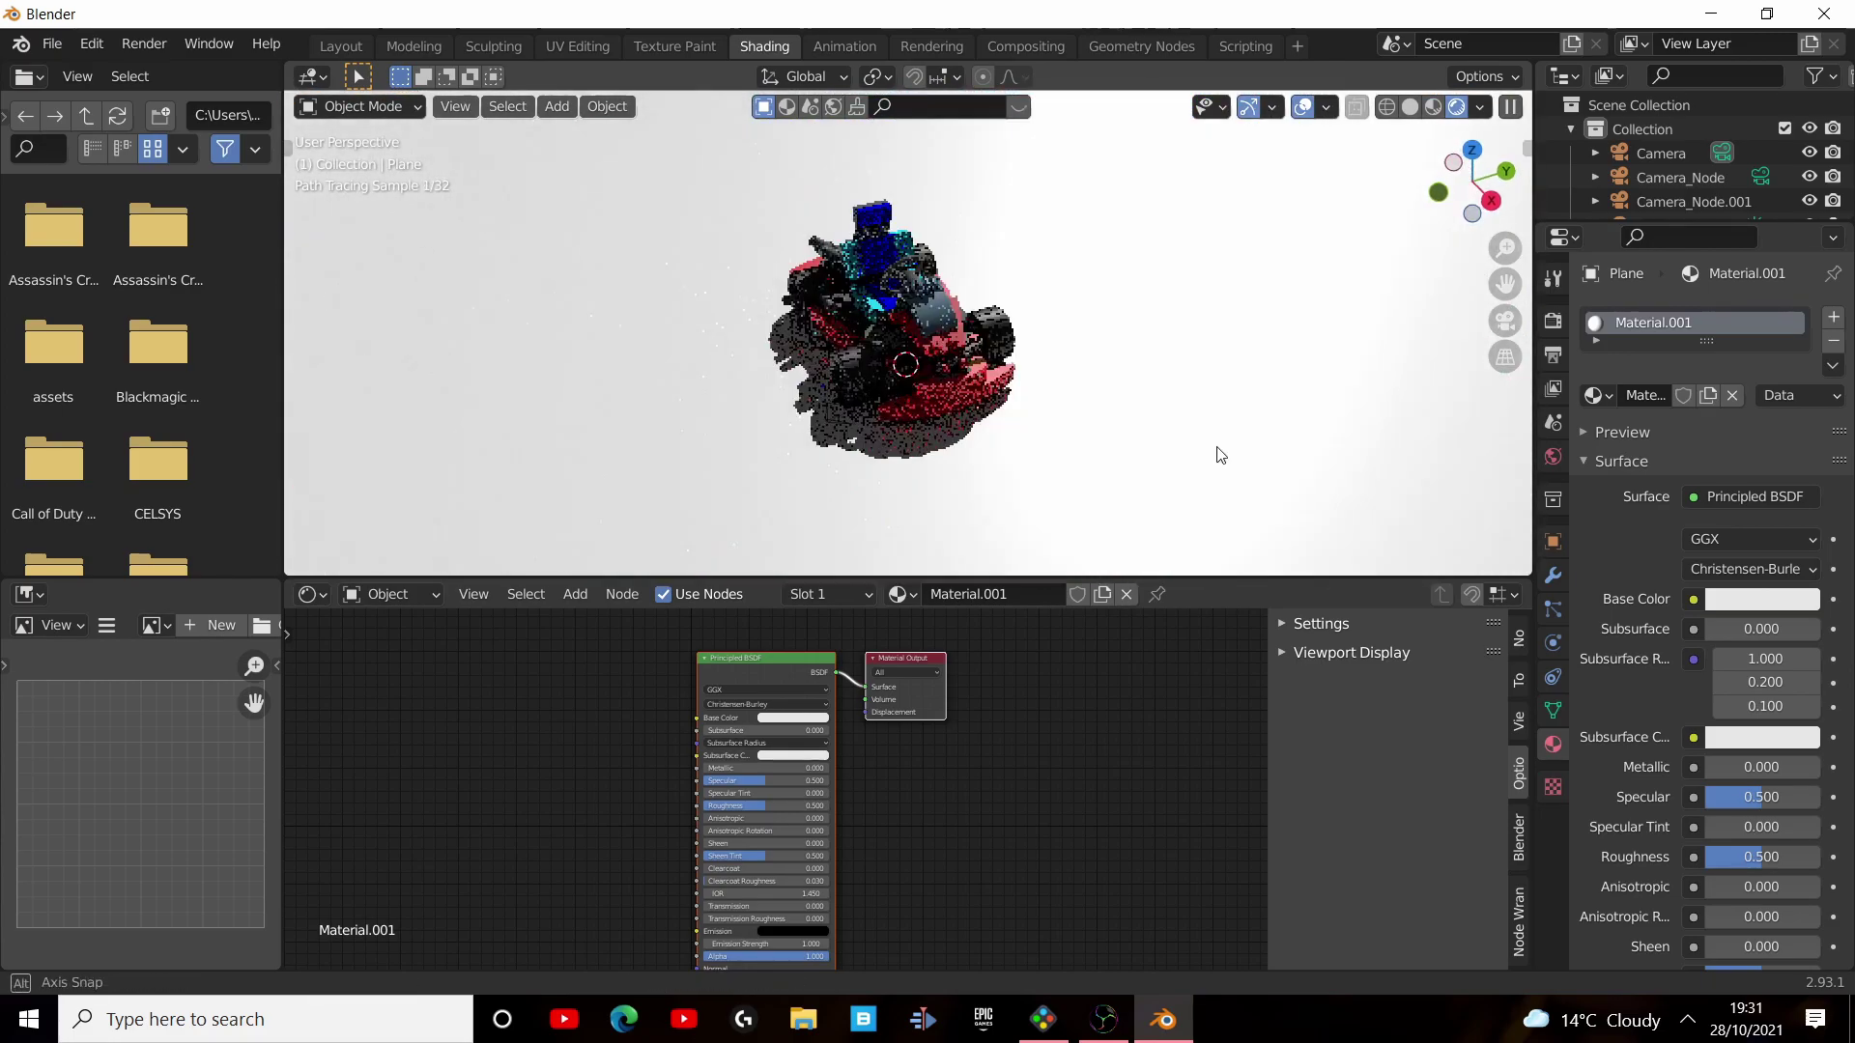
pyautogui.moveTo(1220, 455)
pyautogui.mouseDown(button='middle')
pyautogui.moveTo(1134, 402)
pyautogui.moveTo(1030, 393)
pyautogui.moveTo(1081, 364)
pyautogui.moveTo(986, 364)
pyautogui.moveTo(847, 252)
pyautogui.moveTo(953, 303)
pyautogui.mouseUp(button='middle')
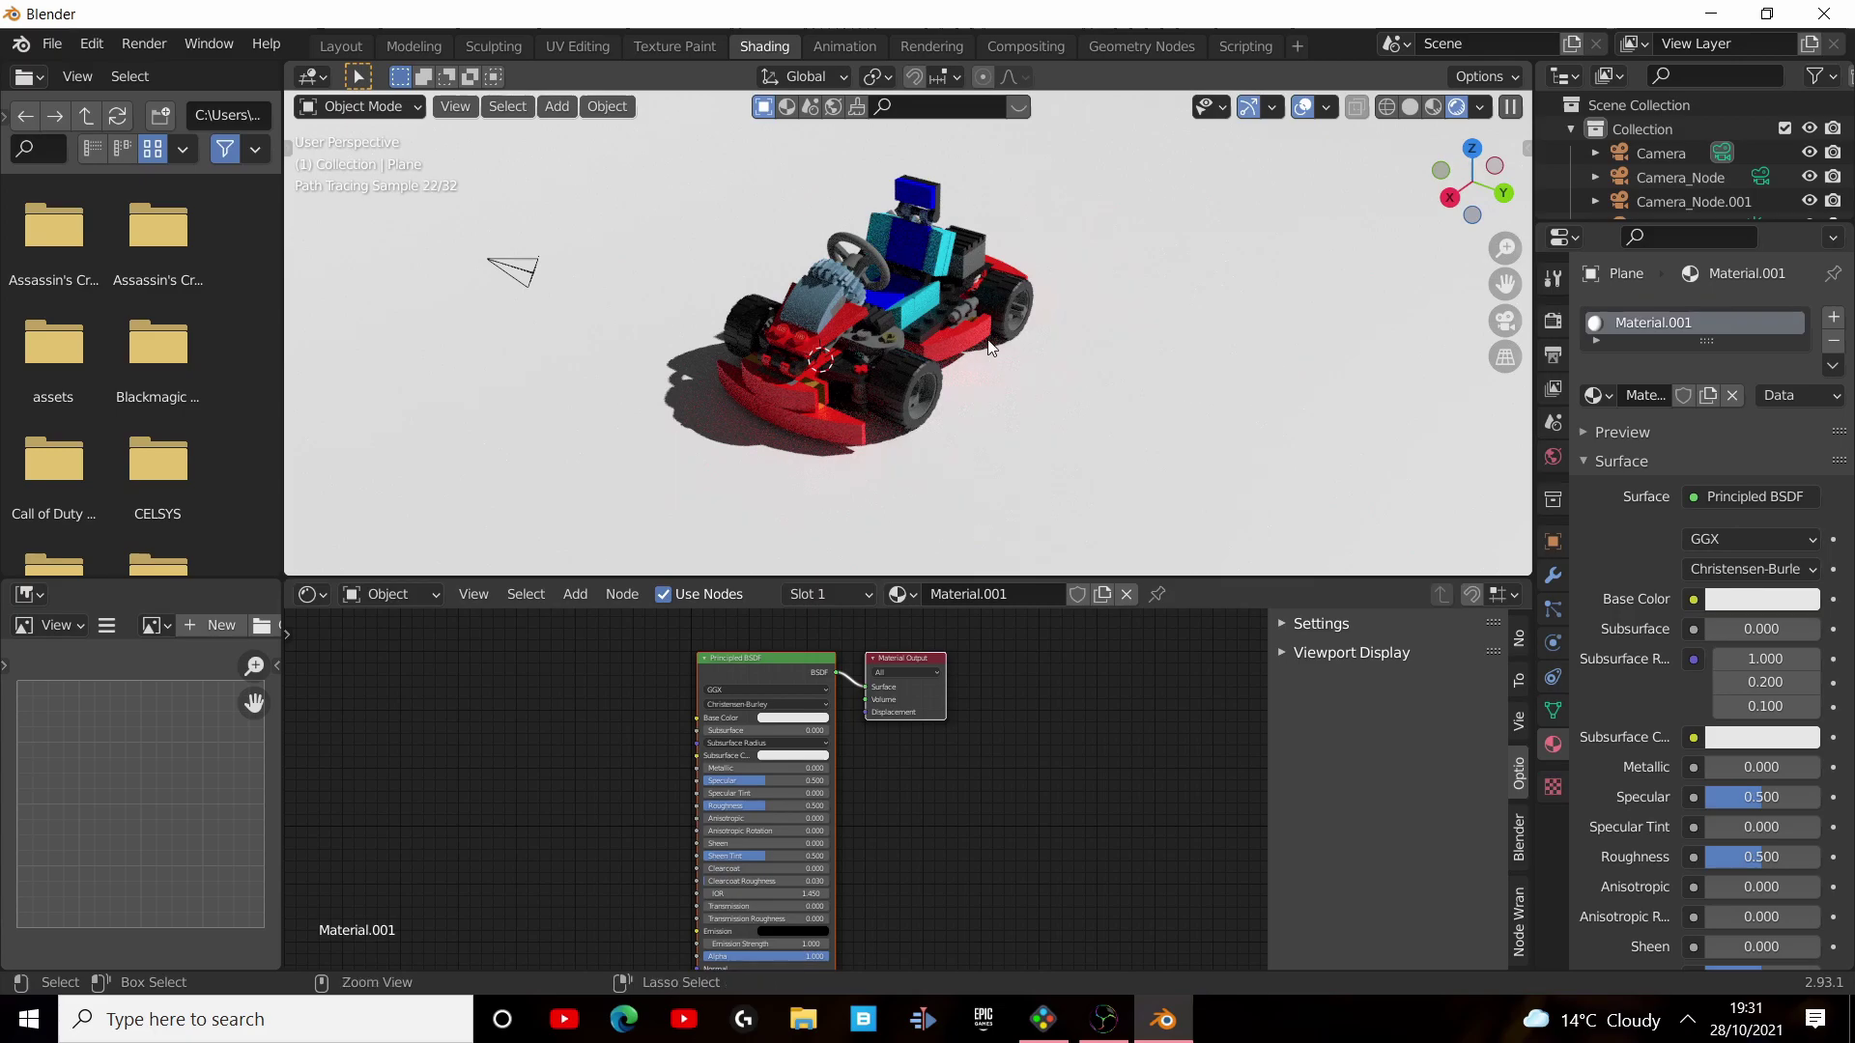
pyautogui.press('KP_0')
pyautogui.press('Home')
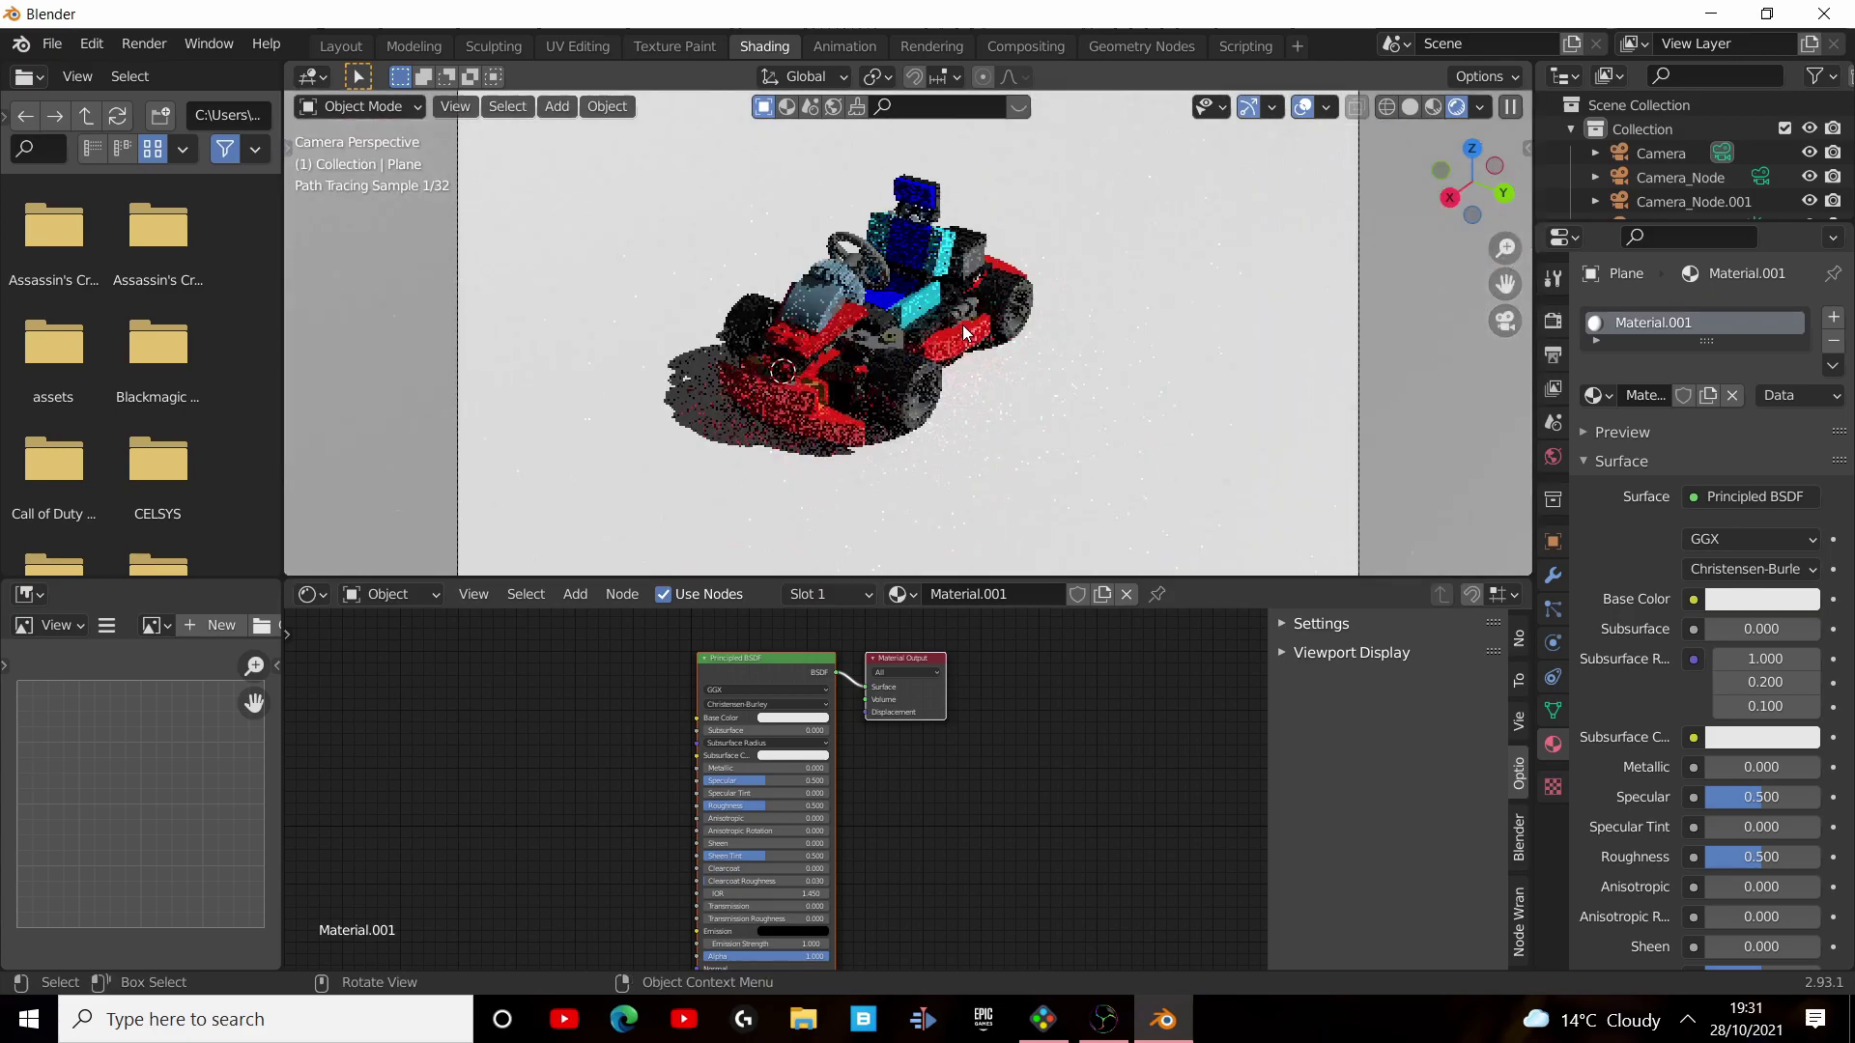
pyautogui.scroll(-3, 1038, 236)
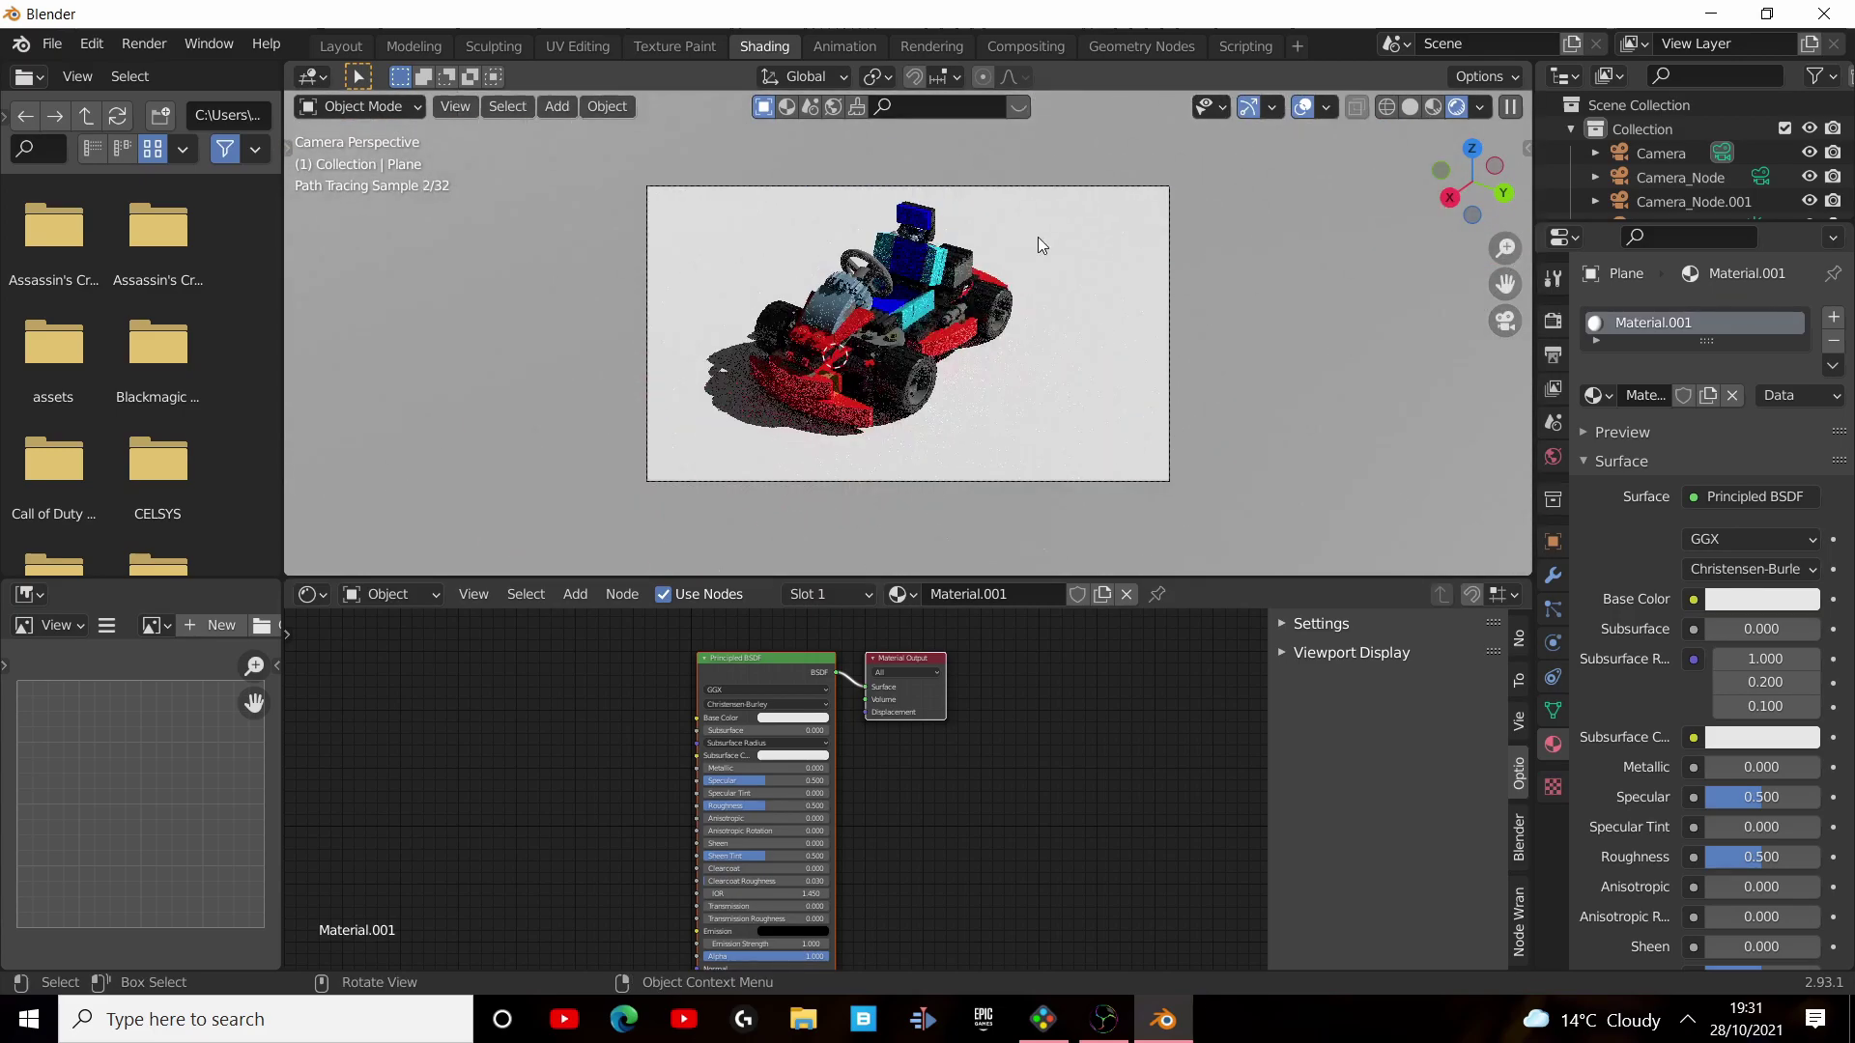
# Move the camera along its Z axis and reposition it so the kart fills the frame.
pyautogui.click(1173, 267)
pyautogui.press('g')
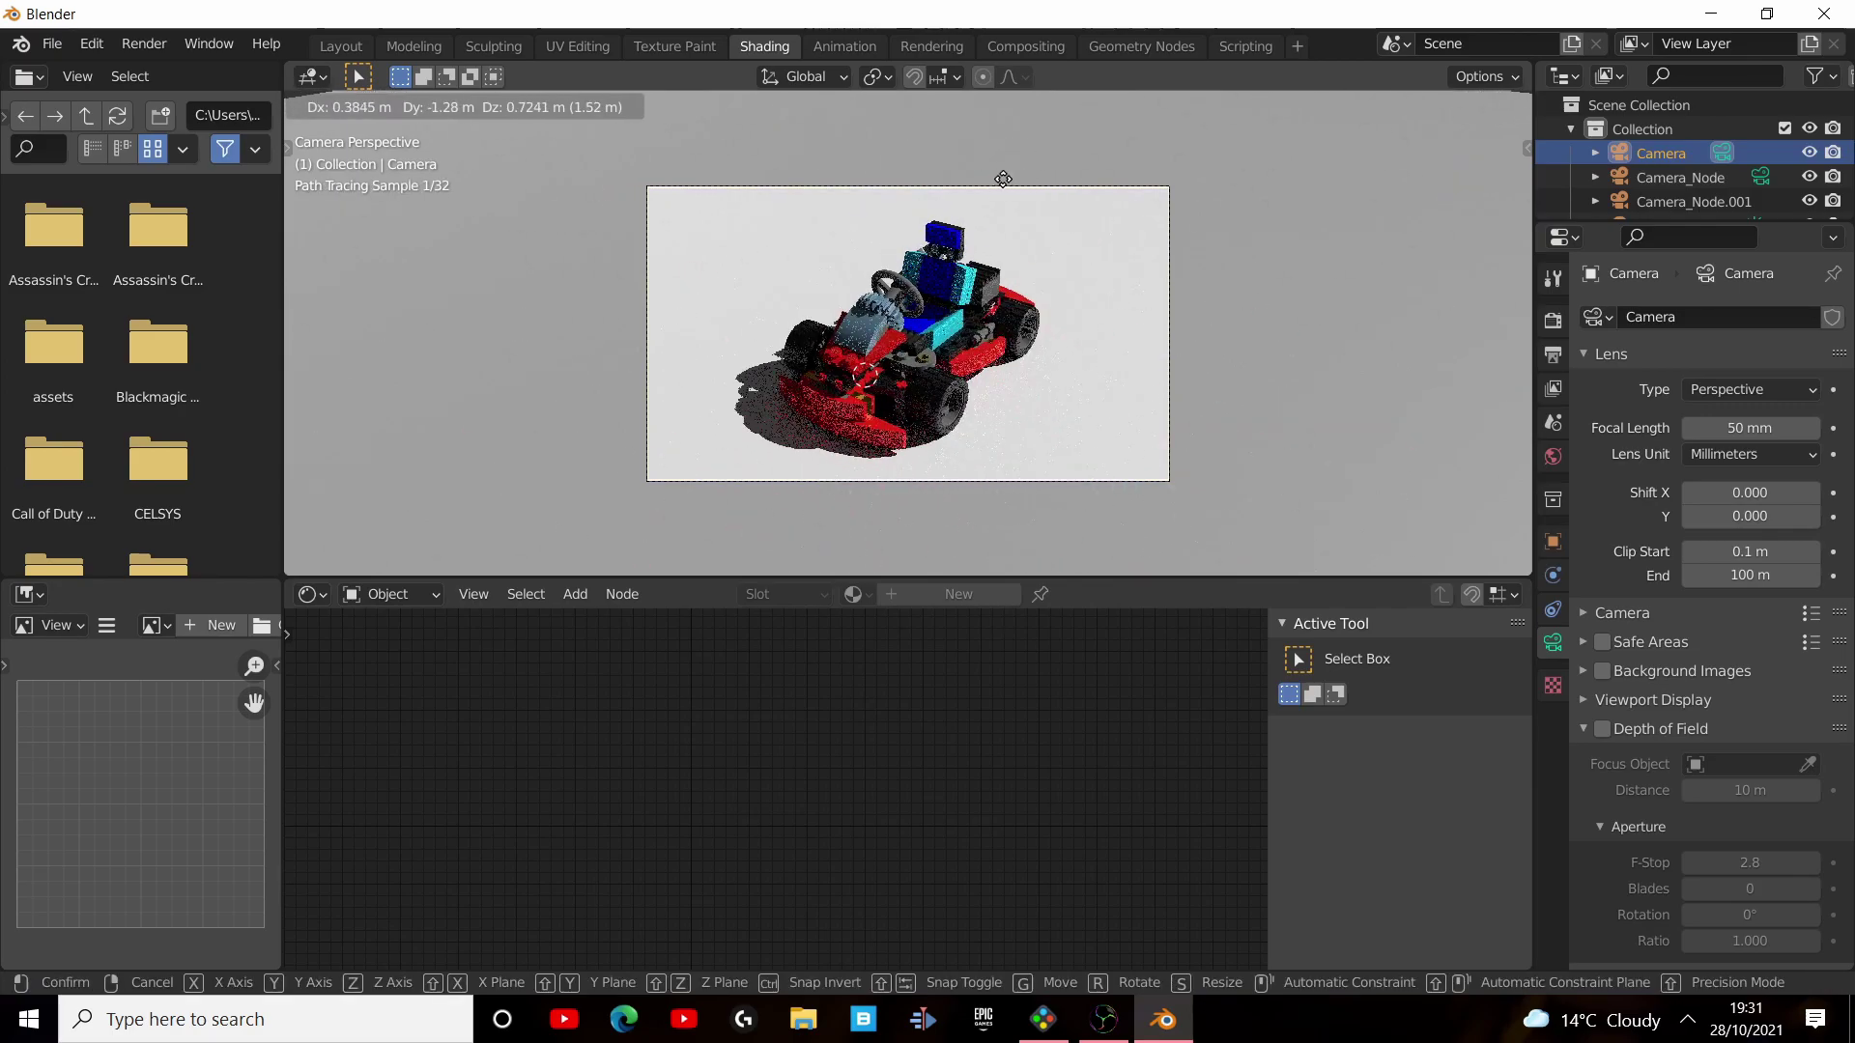
pyautogui.press('z')
pyautogui.press('z')
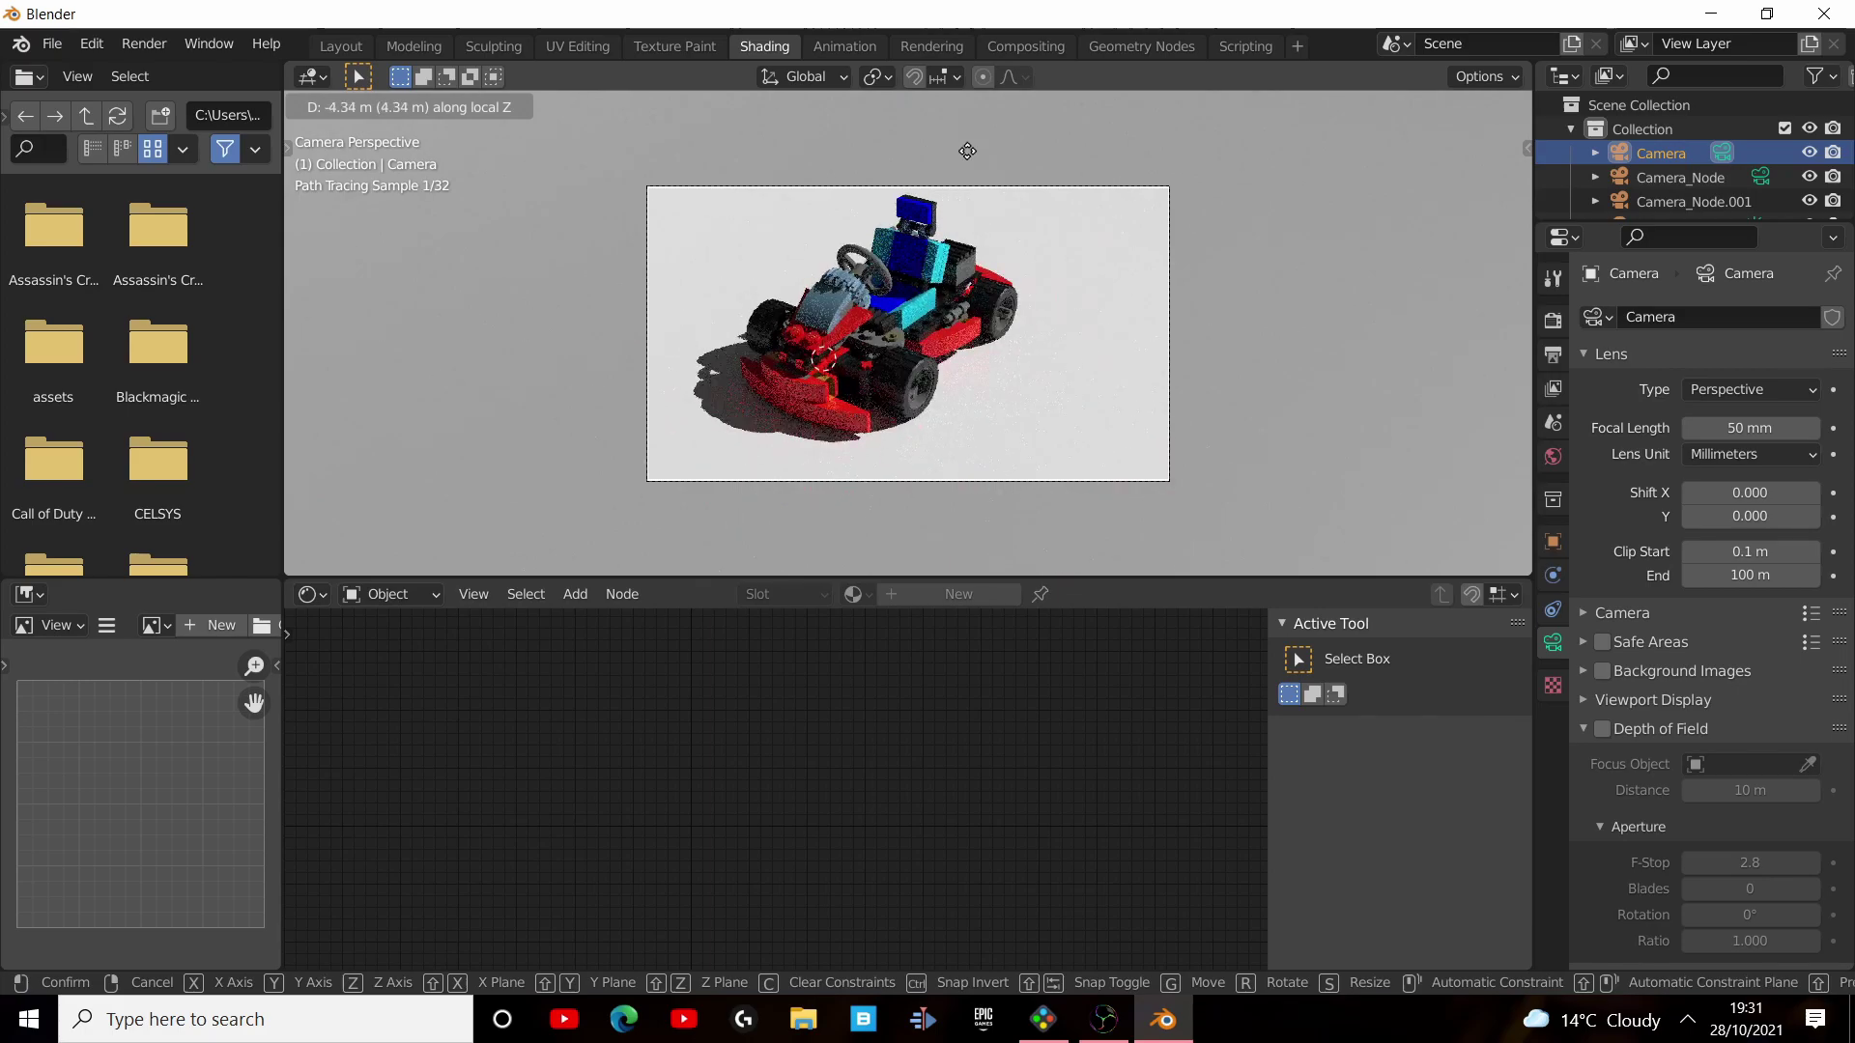
pyautogui.click(970, 157)
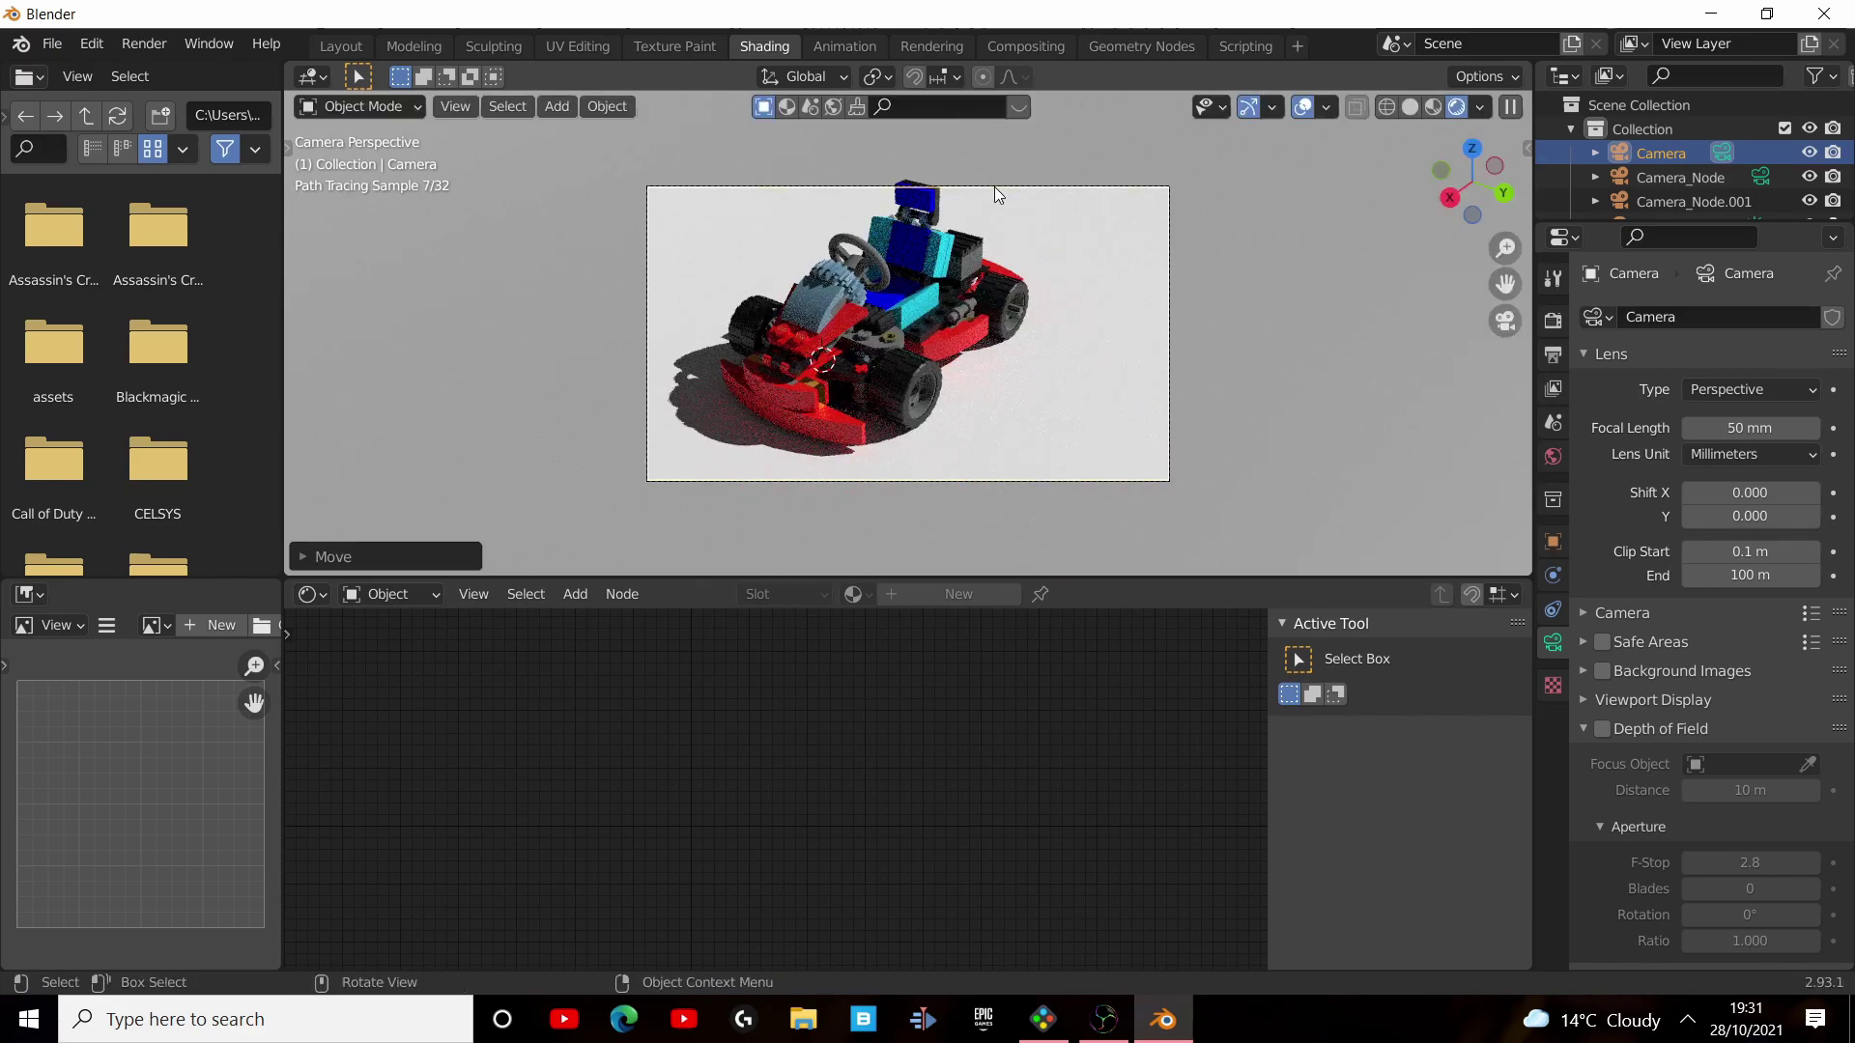
pyautogui.press('g')
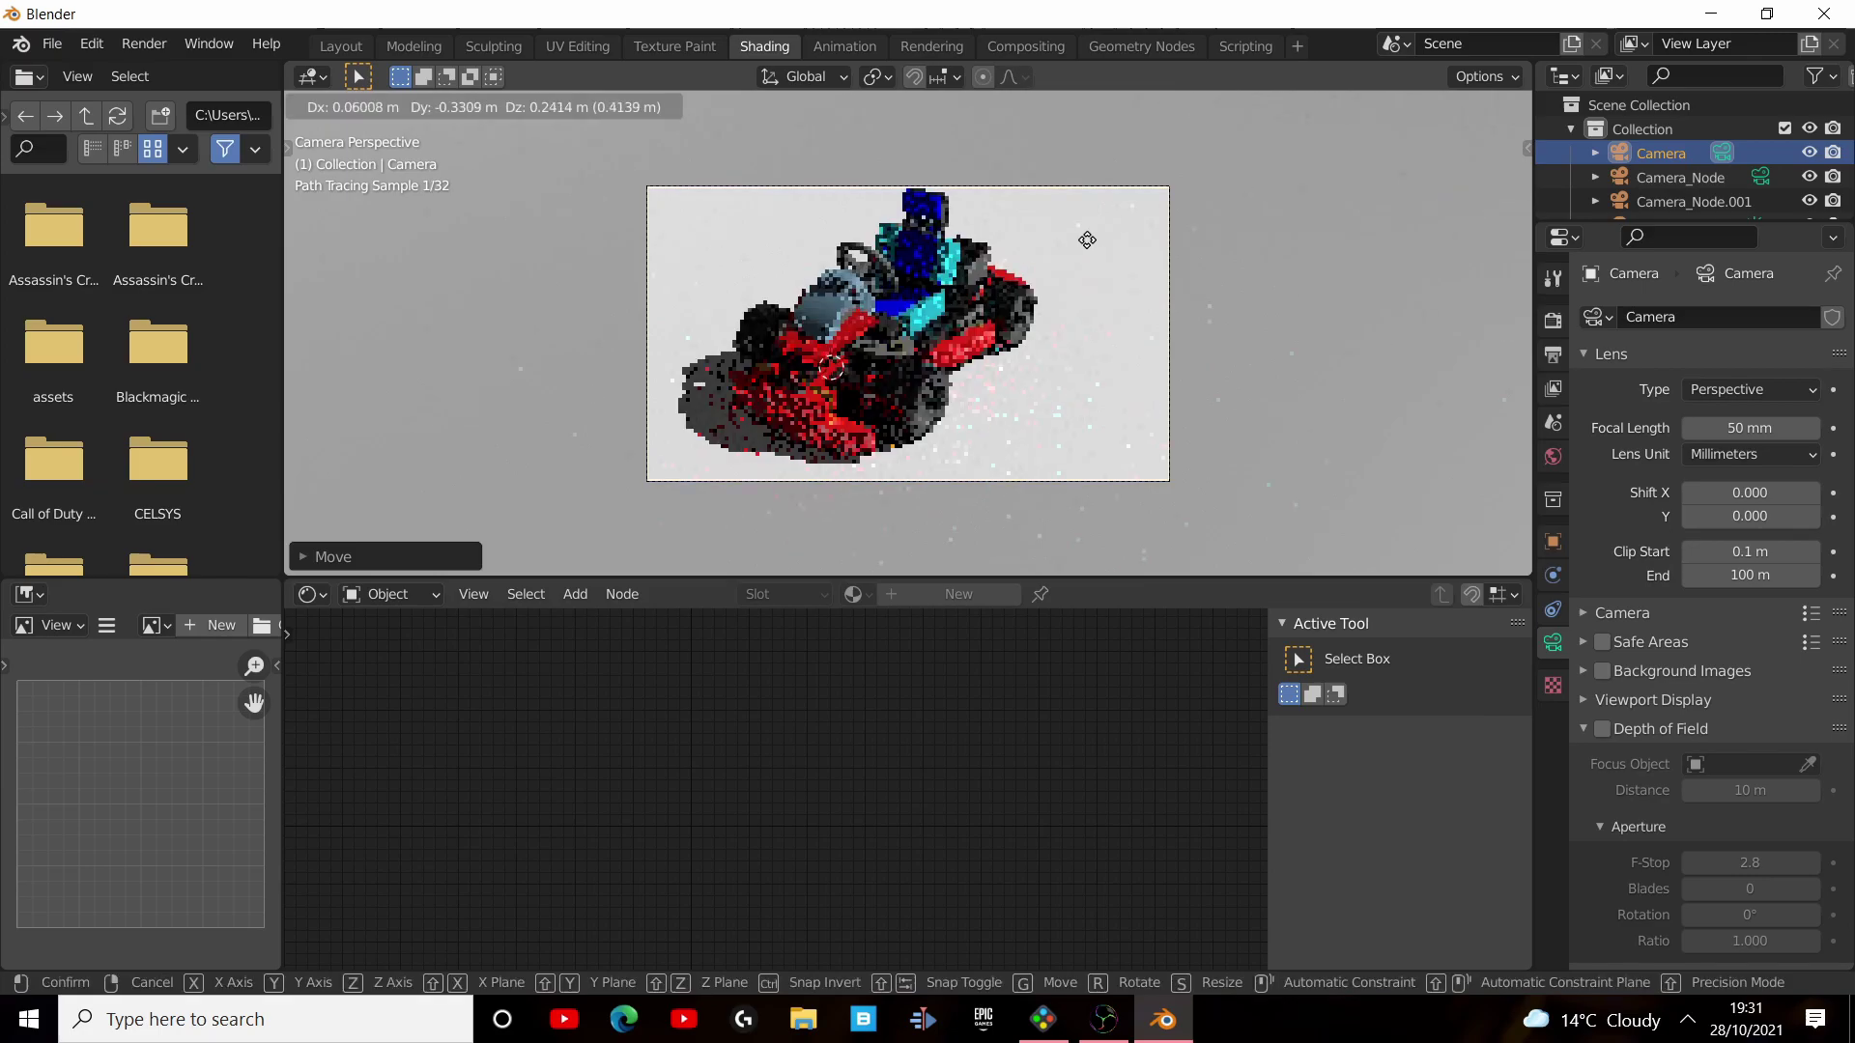
pyautogui.click(1048, 213)
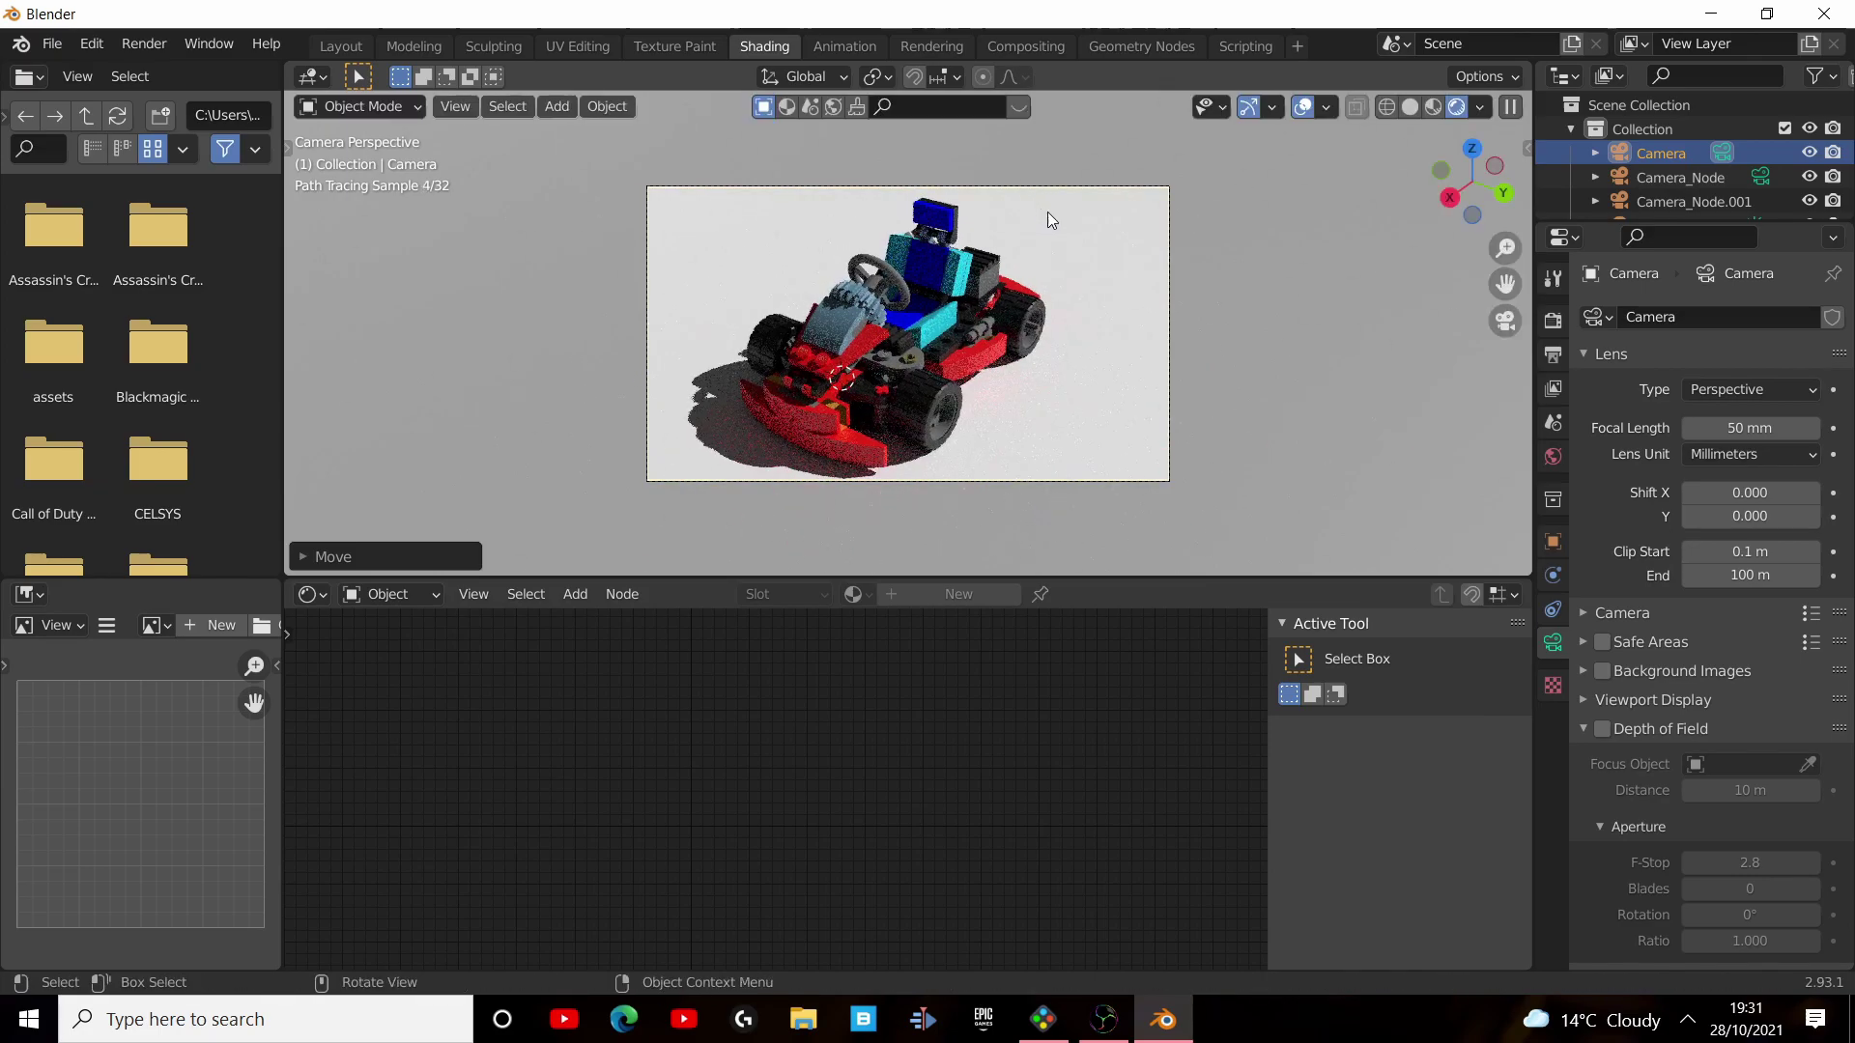
pyautogui.scroll(3, 1016, 309)
pyautogui.scroll(-3, 1167, 332)
# Leave camera view and delete the overlapping sun lamp above the kart.
pyautogui.click(1101, 356)
pyautogui.scroll(-5, 1162, 329)
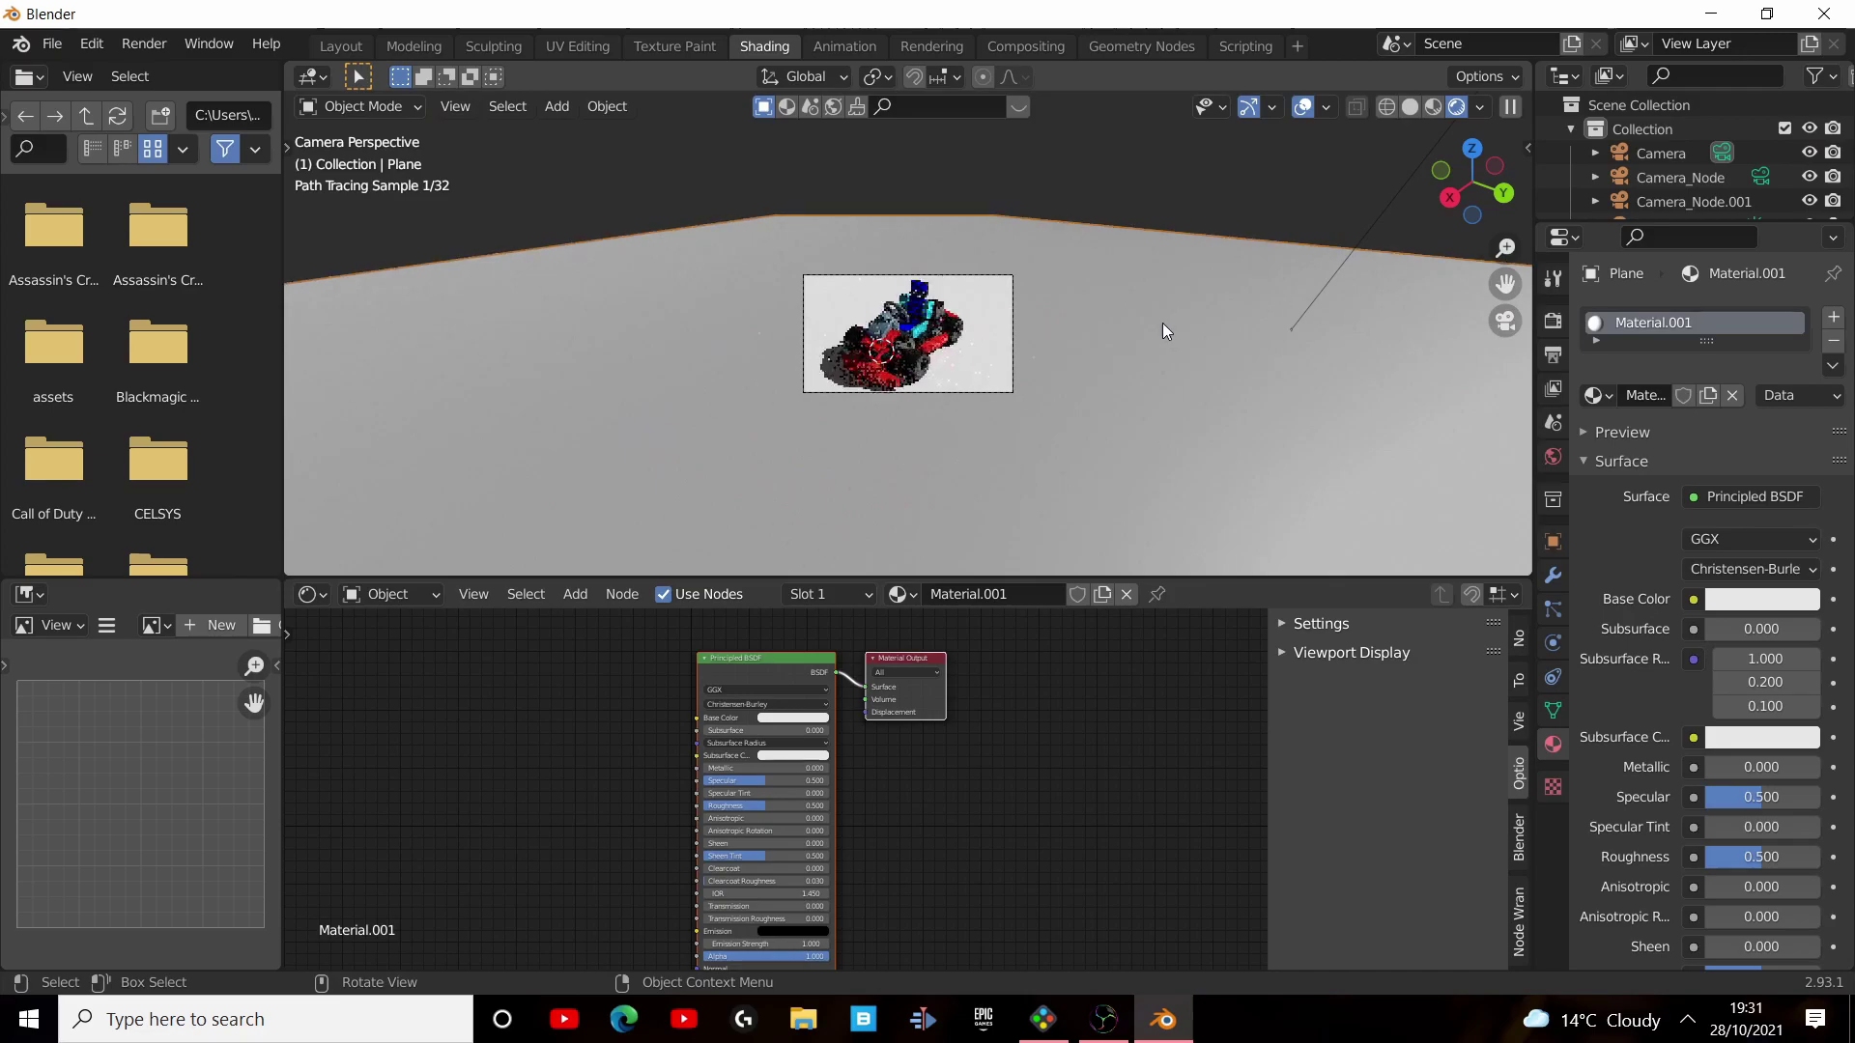
pyautogui.moveTo(1055, 327); pyautogui.dragTo(1011, 351, button='middle')
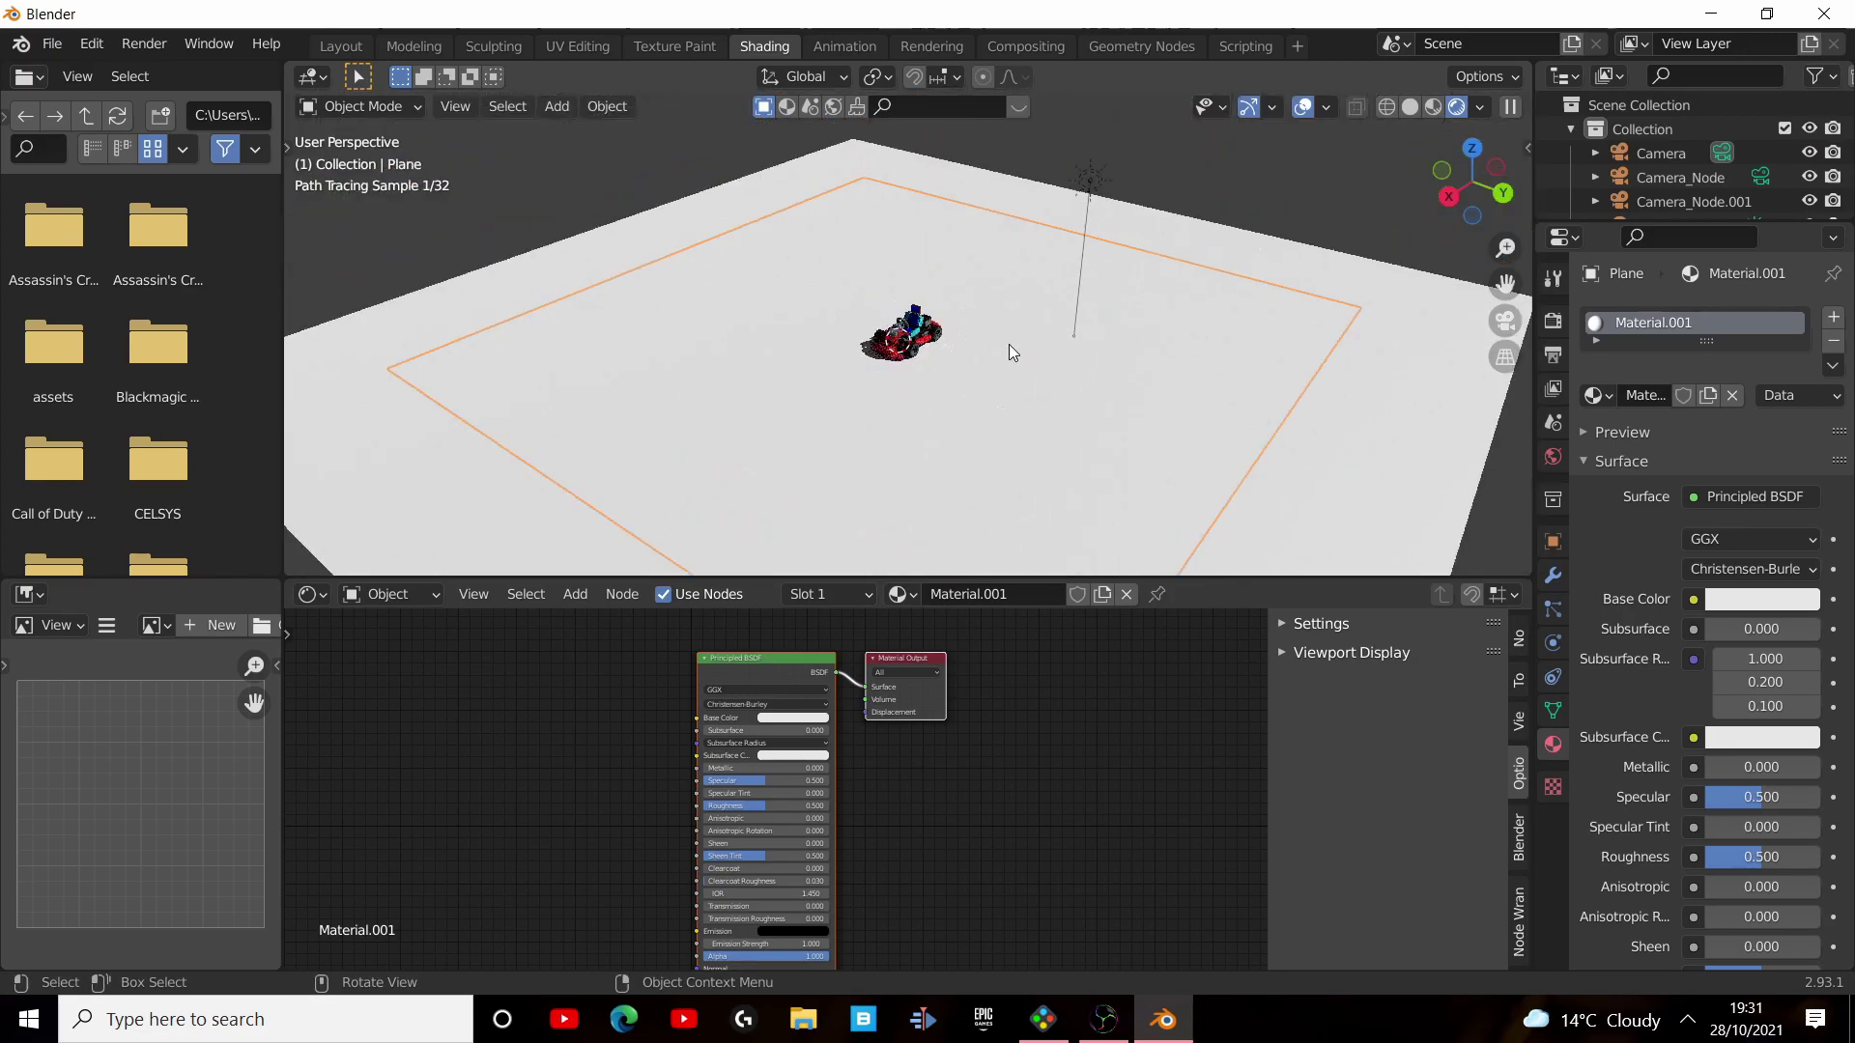
pyautogui.scroll(-3, 1011, 351)
pyautogui.click(1036, 232)
pyautogui.click(1034, 234)
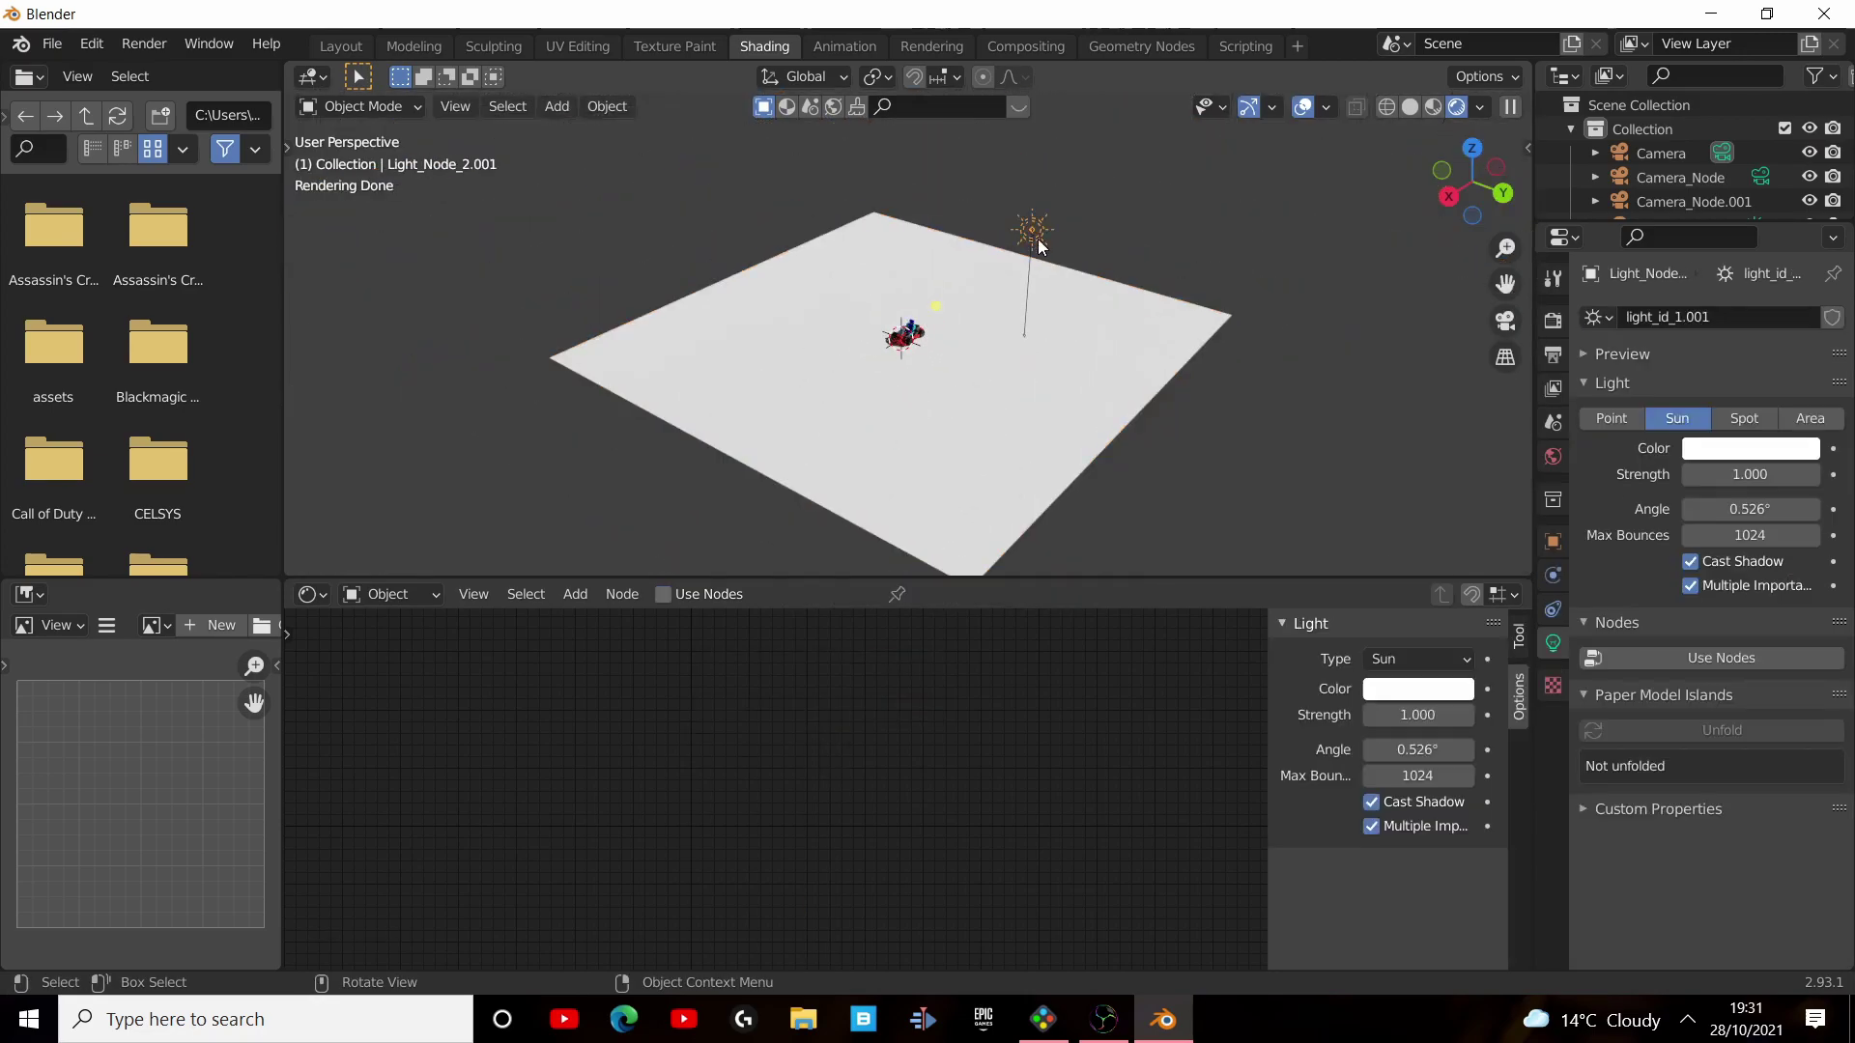
pyautogui.press('x')
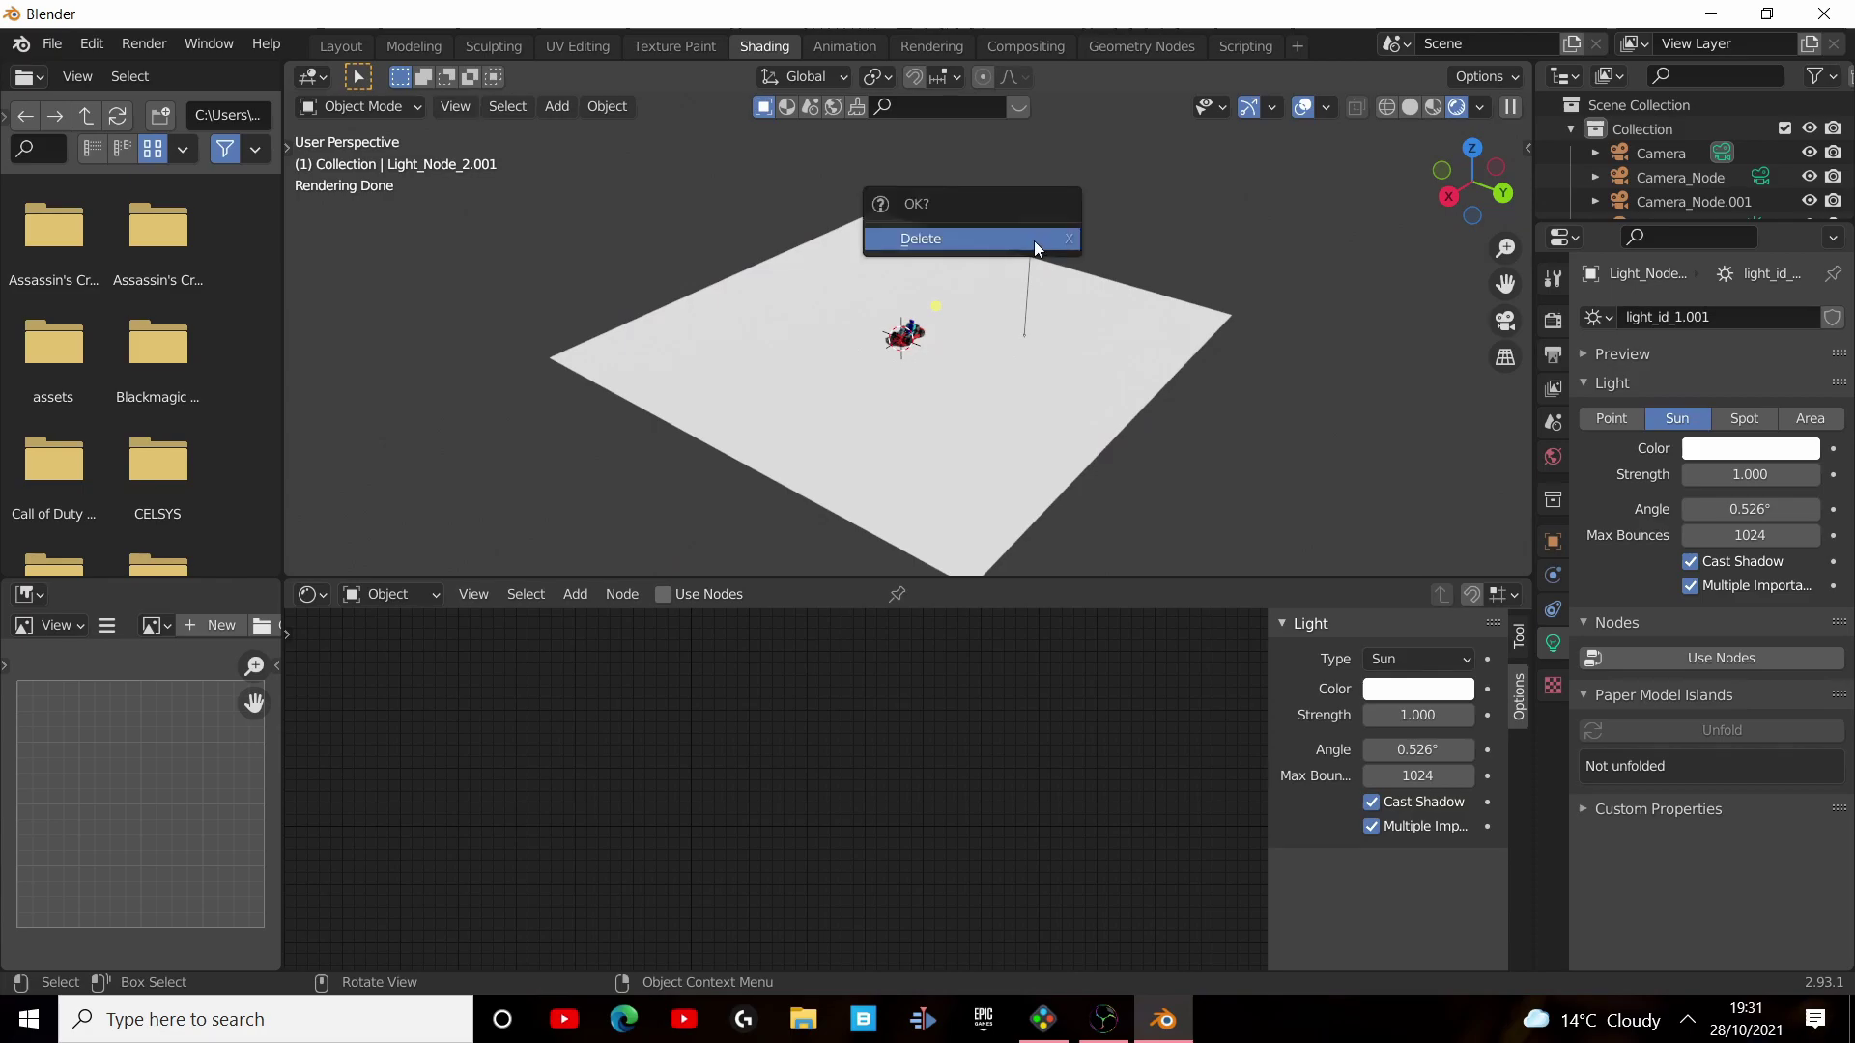
pyautogui.click(1035, 242)
pyautogui.scroll(5, 994, 323)
pyautogui.scroll(-3, 992, 338)
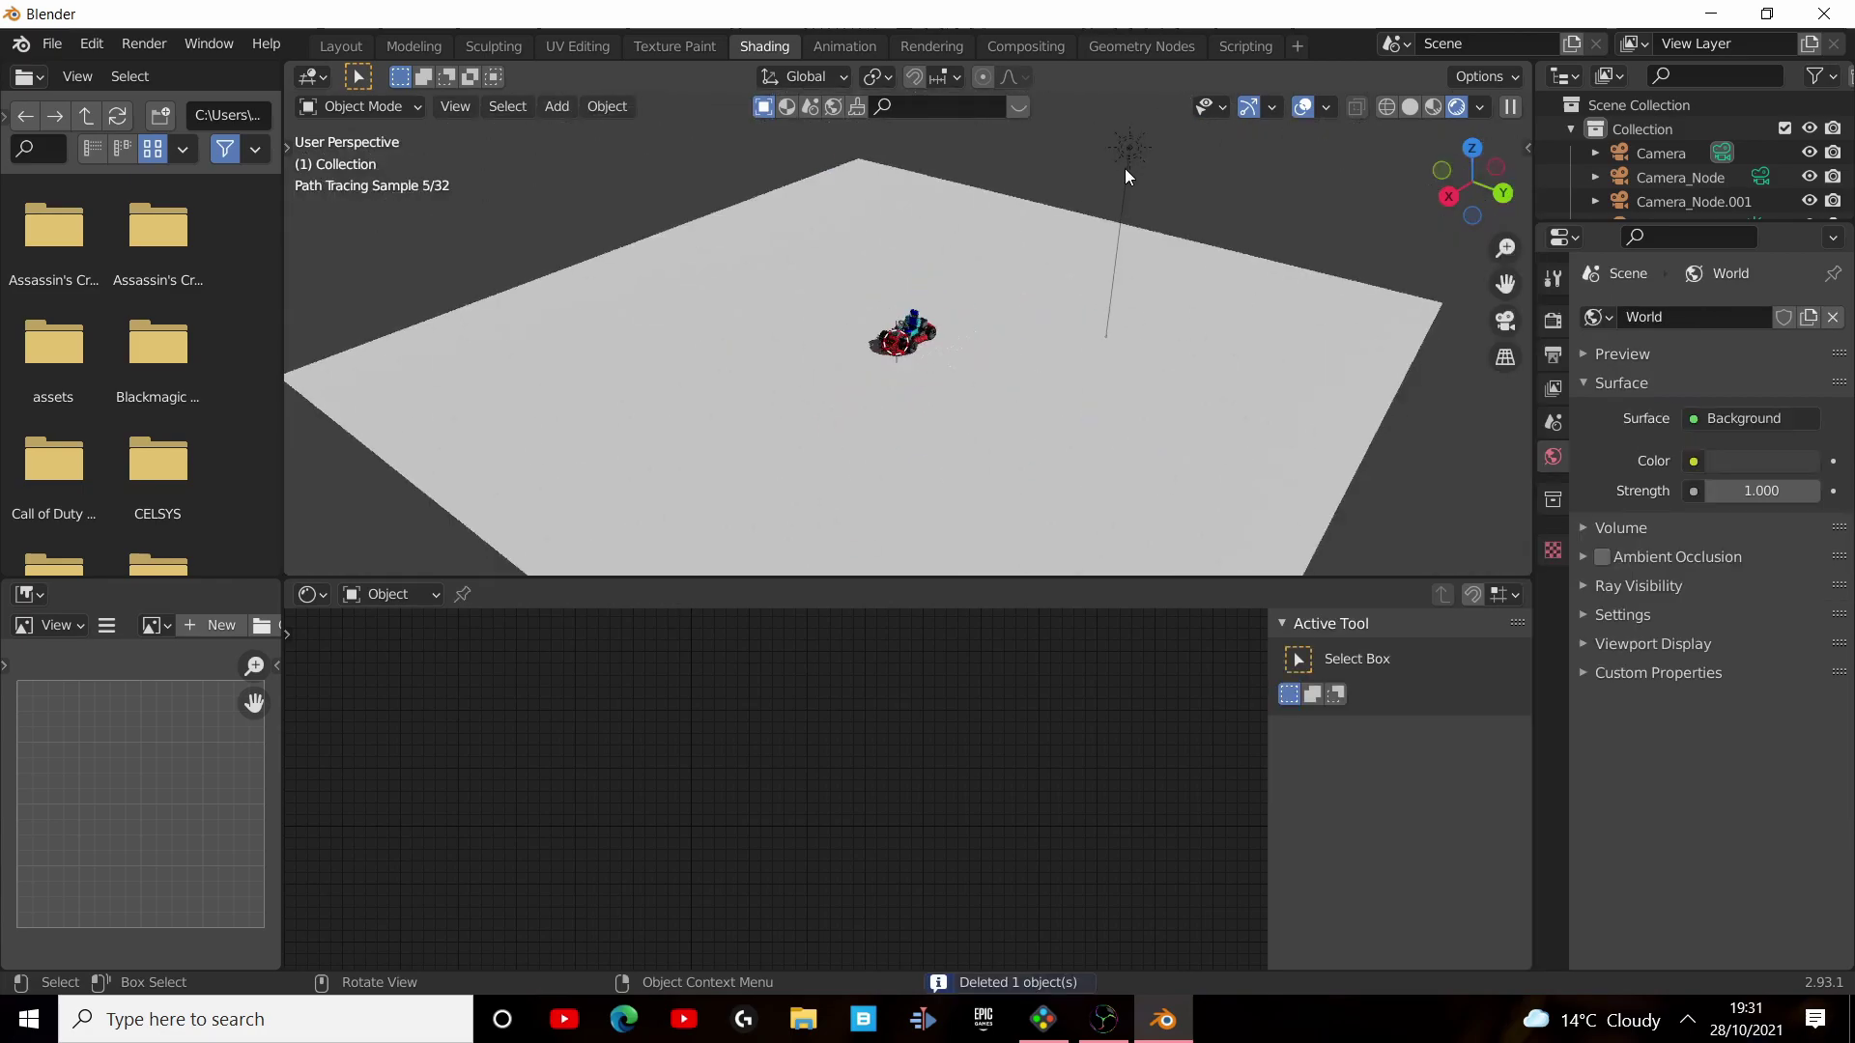
# Delete the Camera_Node object and the Light_Node_2 sun lamp.
pyautogui.click(1126, 154)
pyautogui.click(1128, 146)
pyautogui.press('x')
pyautogui.click(1129, 147)
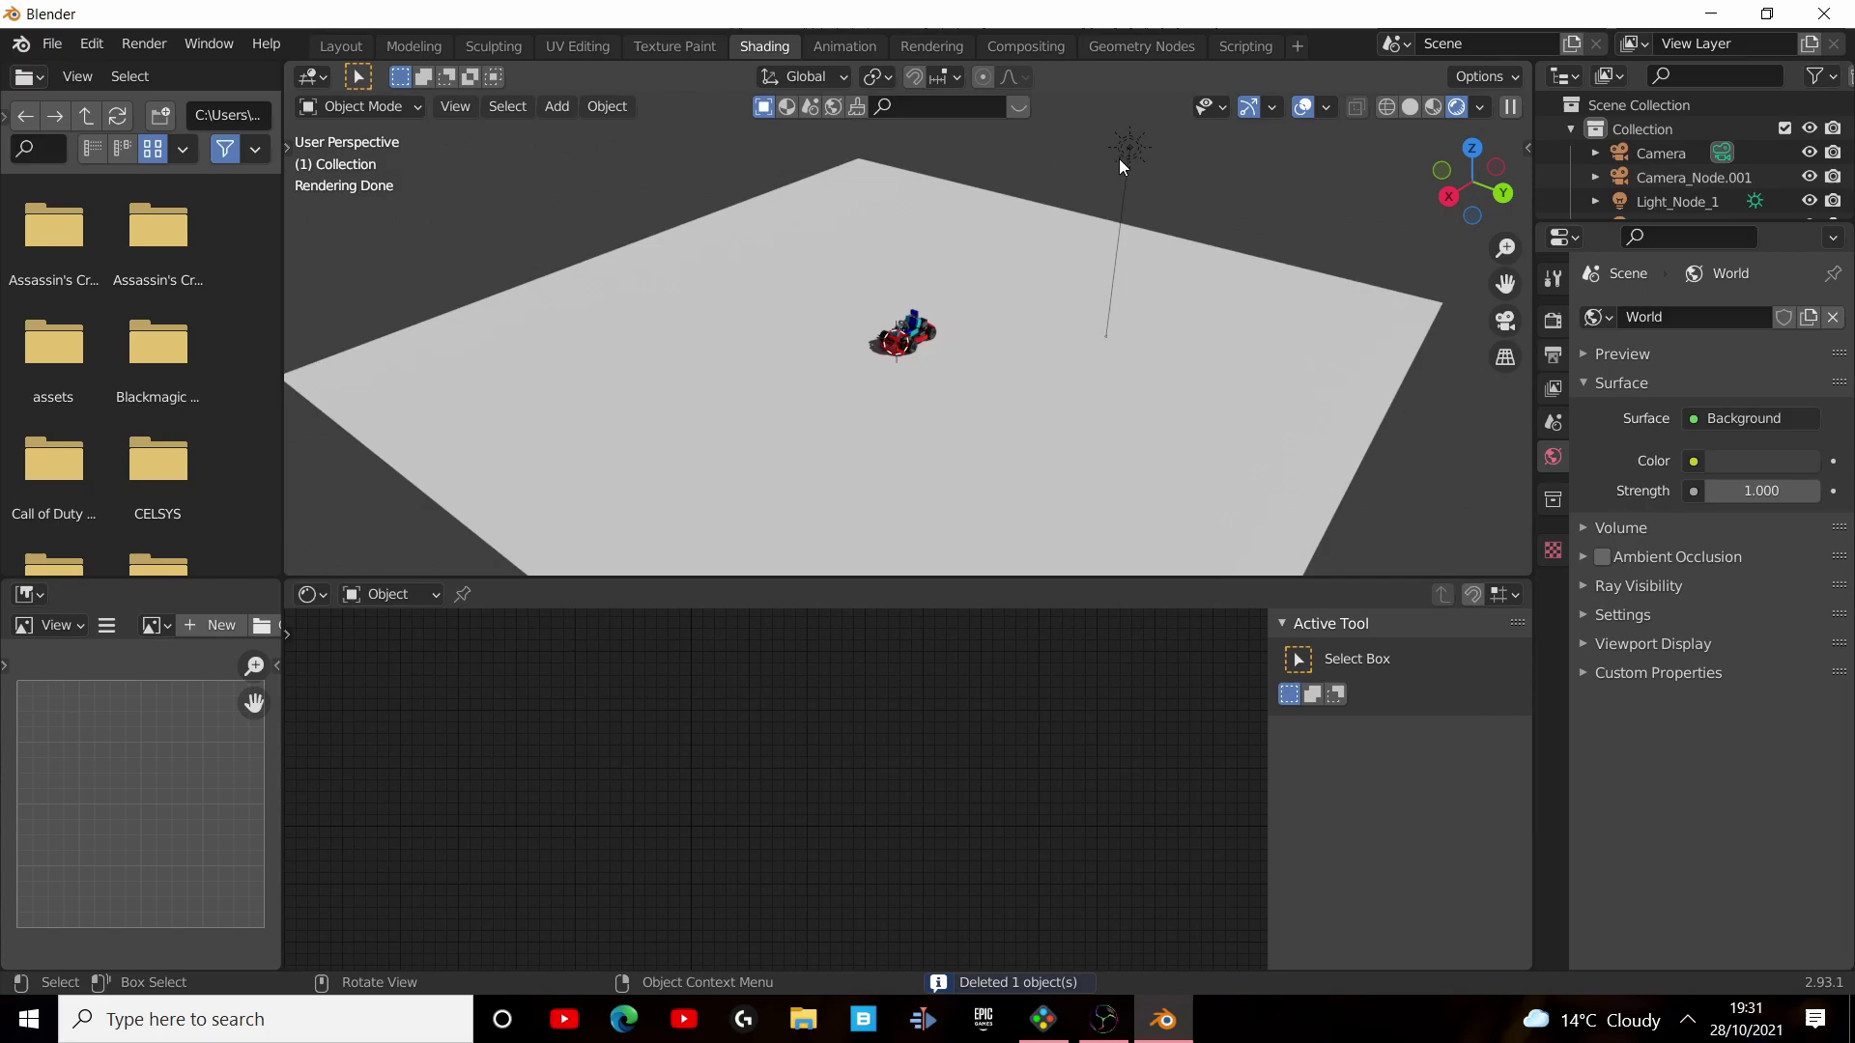
pyautogui.scroll(2, 1026, 335)
pyautogui.scroll(-4, 1028, 333)
pyautogui.click(1051, 206)
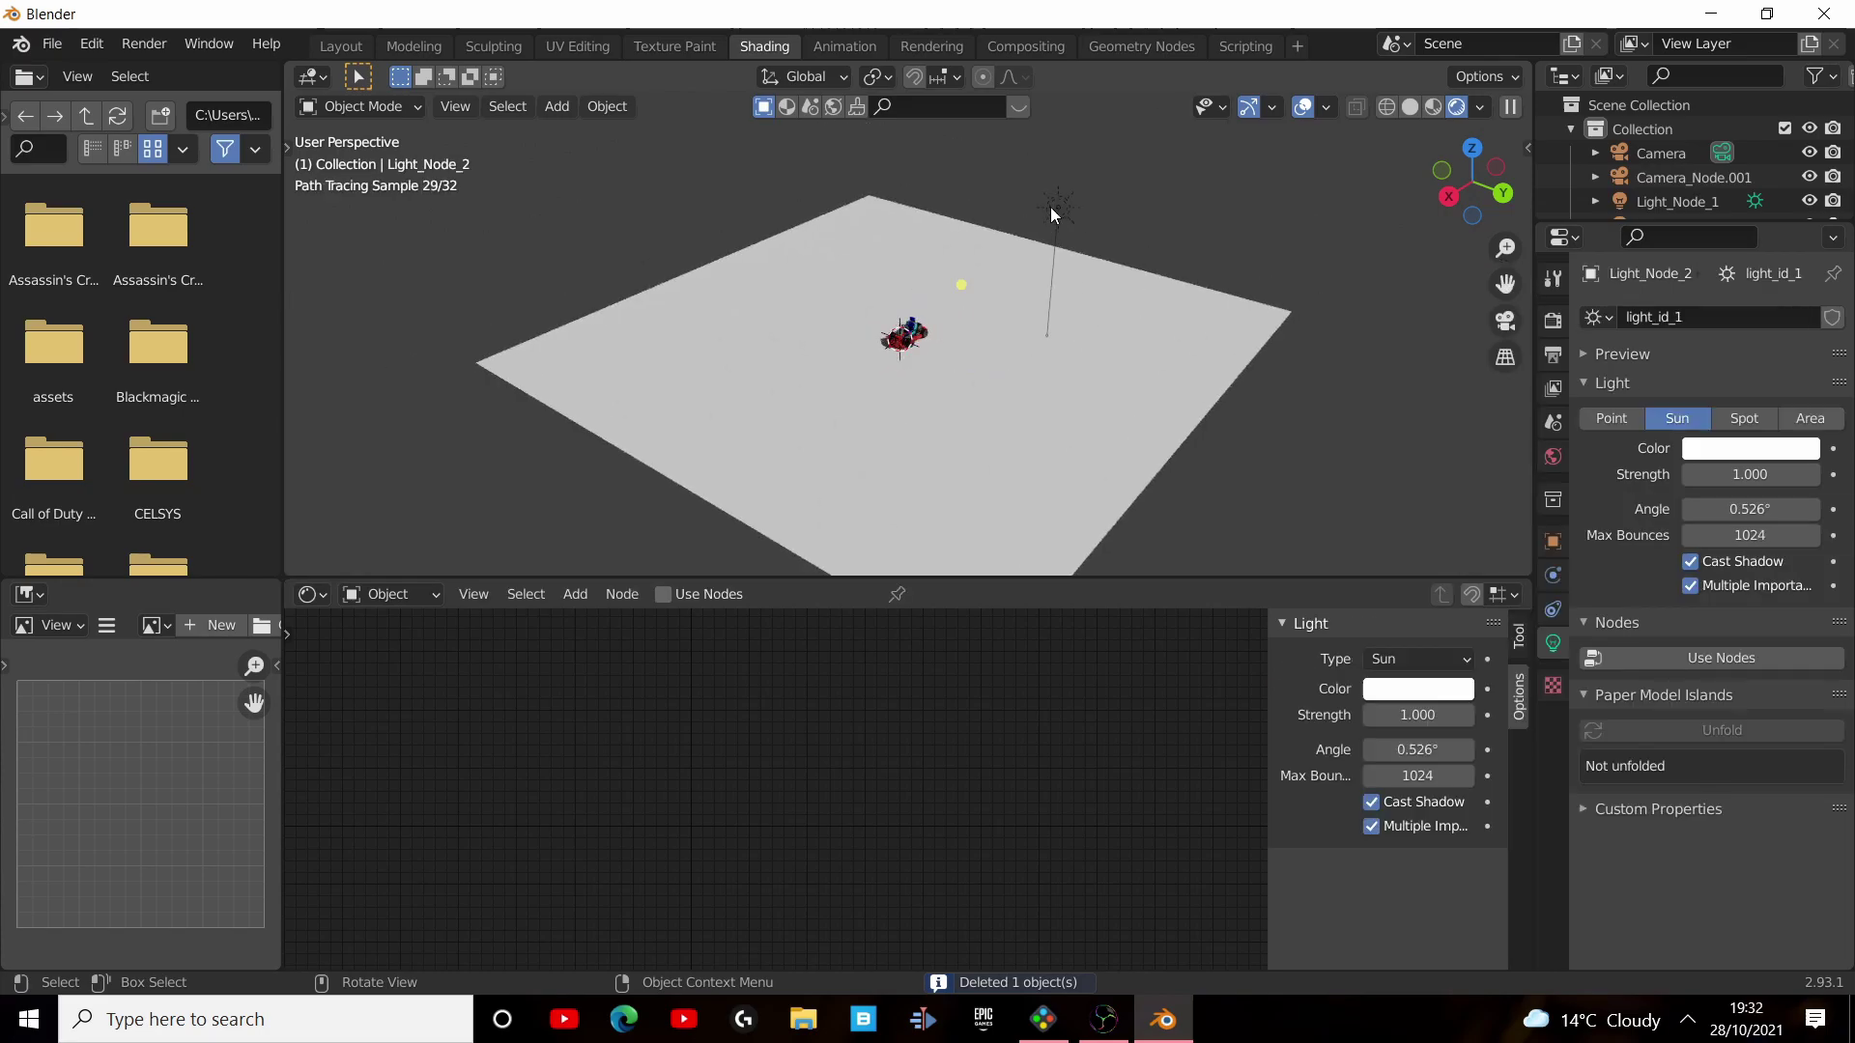
pyautogui.press('x')
pyautogui.click(1055, 210)
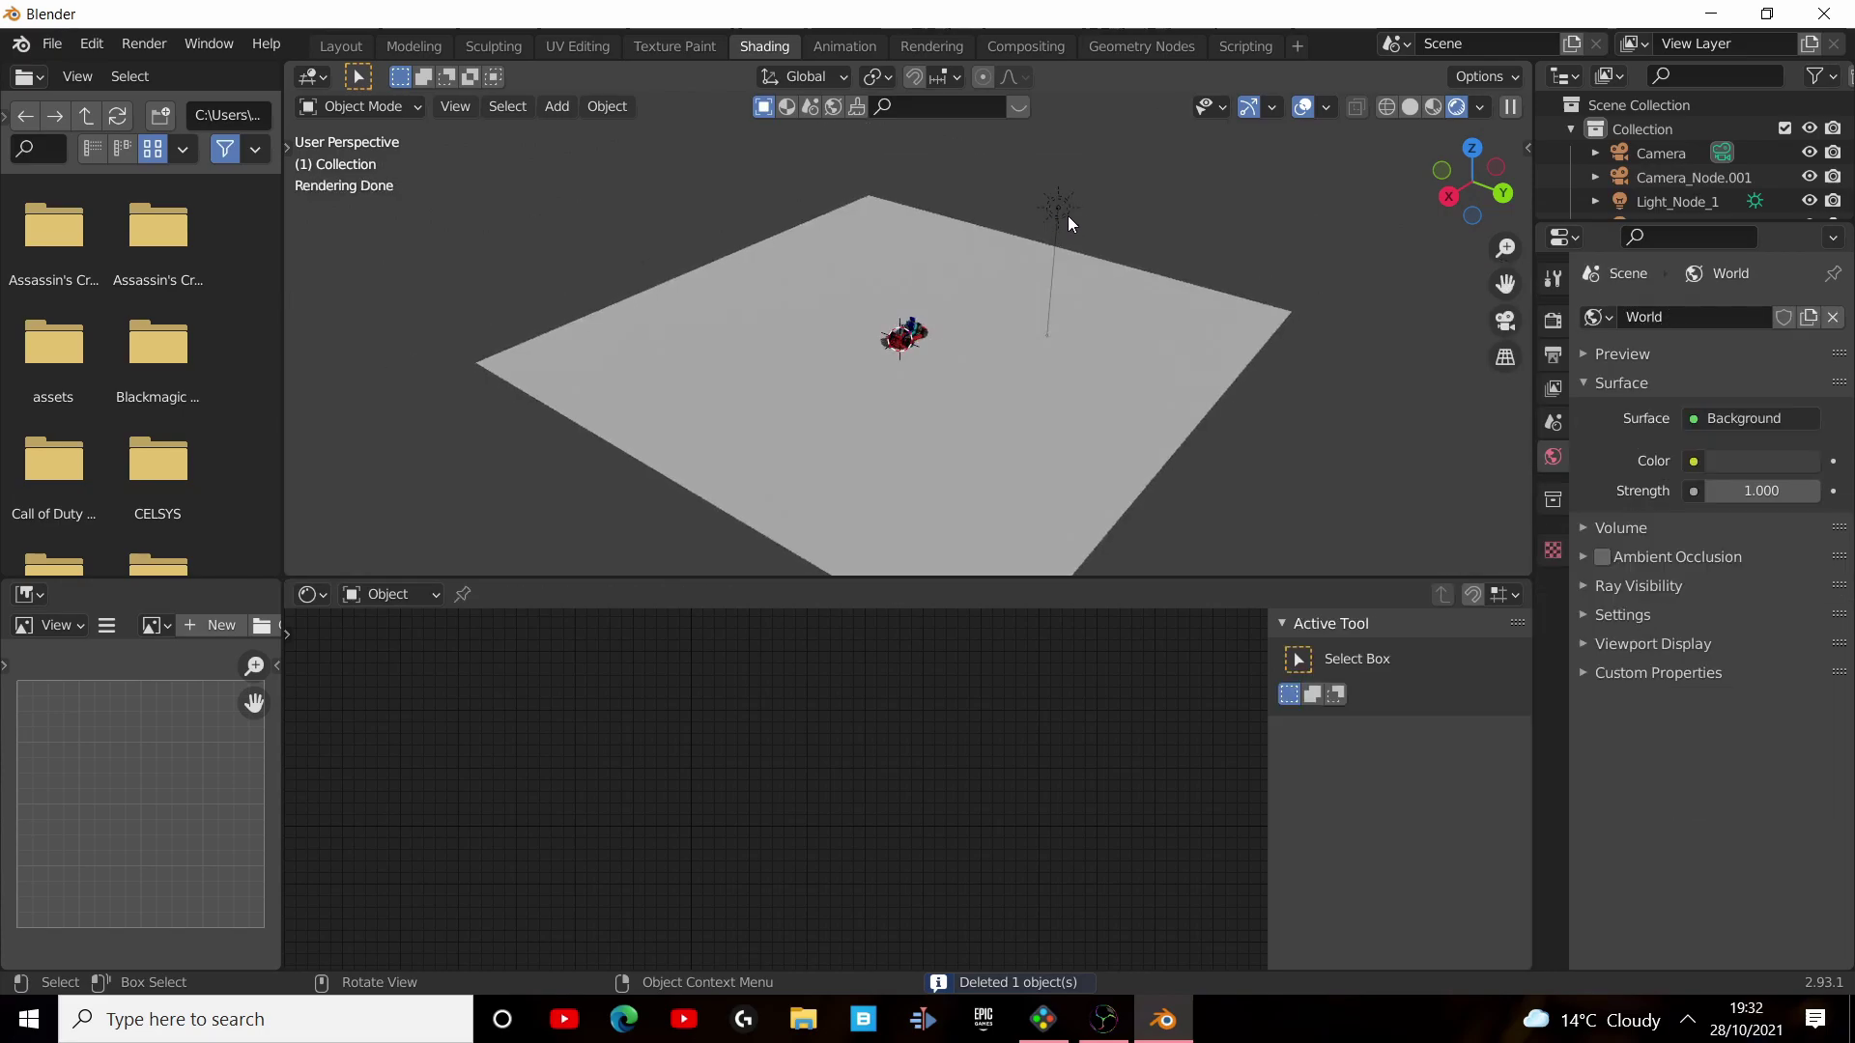
# Delete the remaining lamps, including Light_Node_1.
pyautogui.click(1063, 213)
pyautogui.press('x')
pyautogui.click(1062, 212)
pyautogui.press('x')
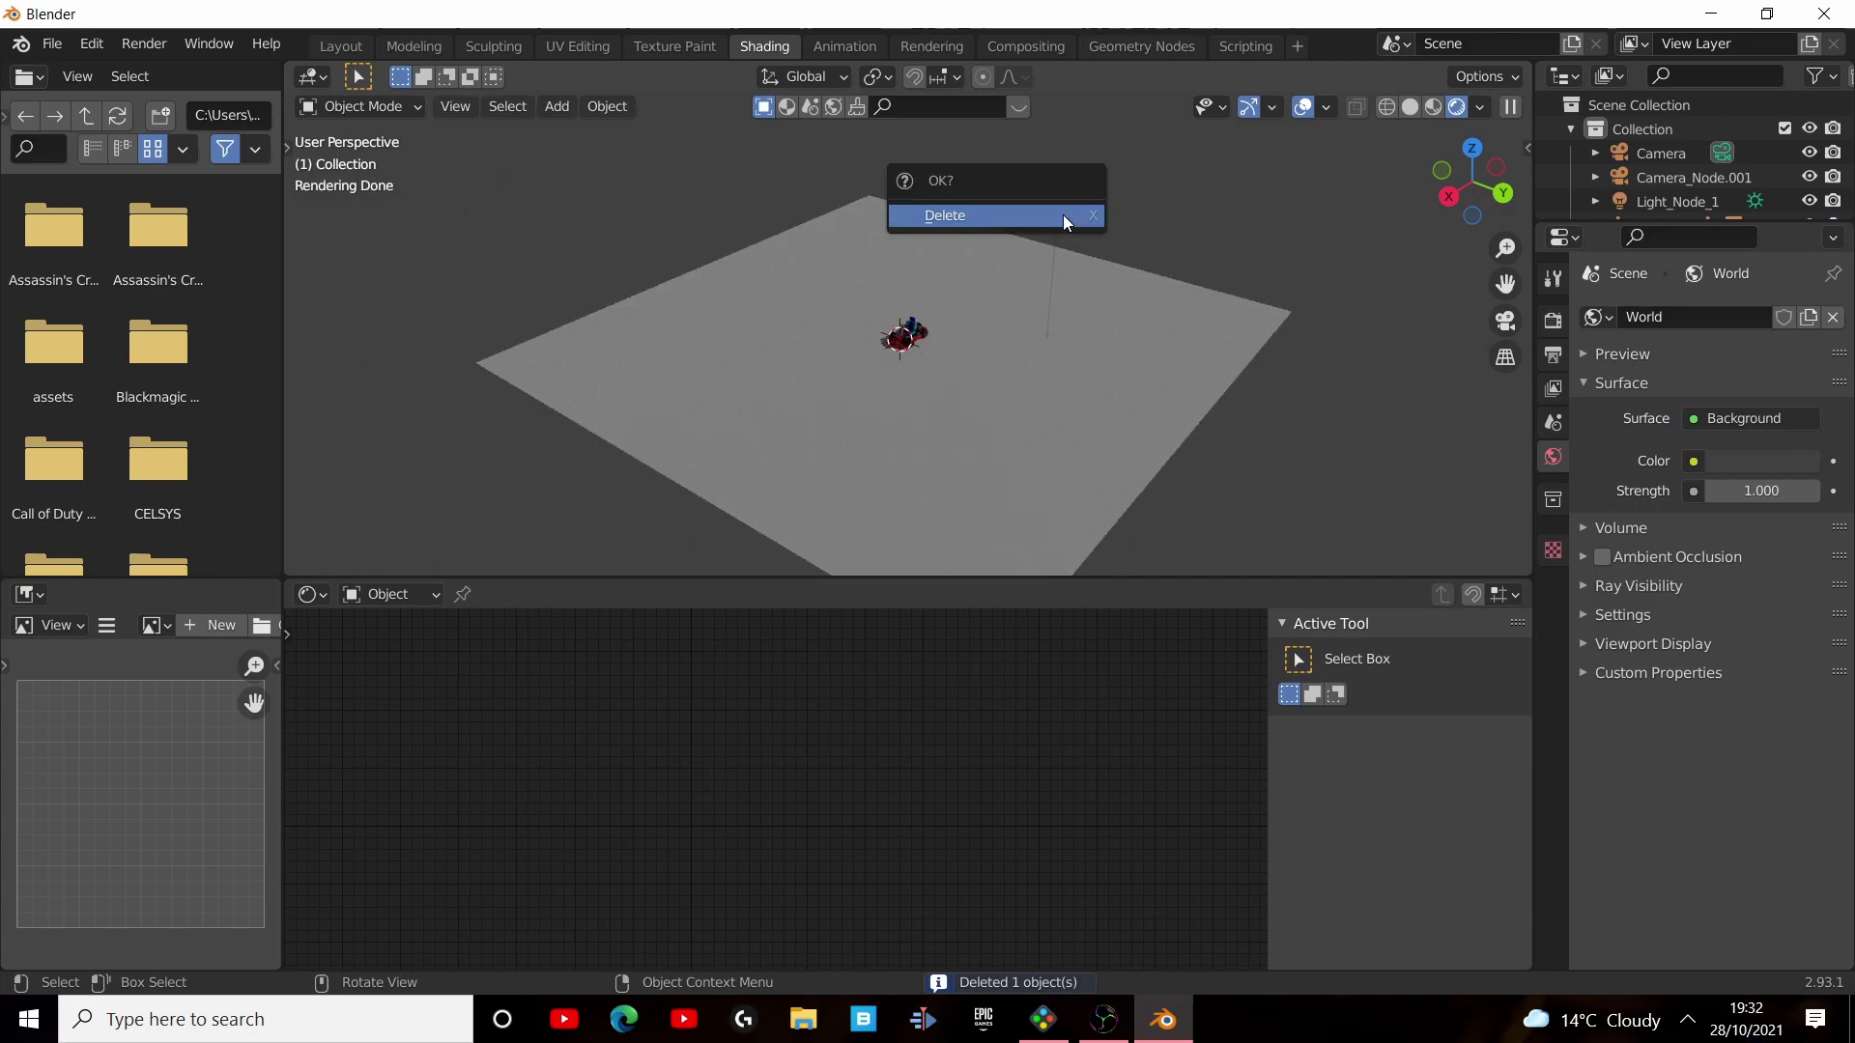
pyautogui.click(1063, 214)
pyautogui.click(1060, 207)
pyautogui.press('x')
pyautogui.click(1062, 209)
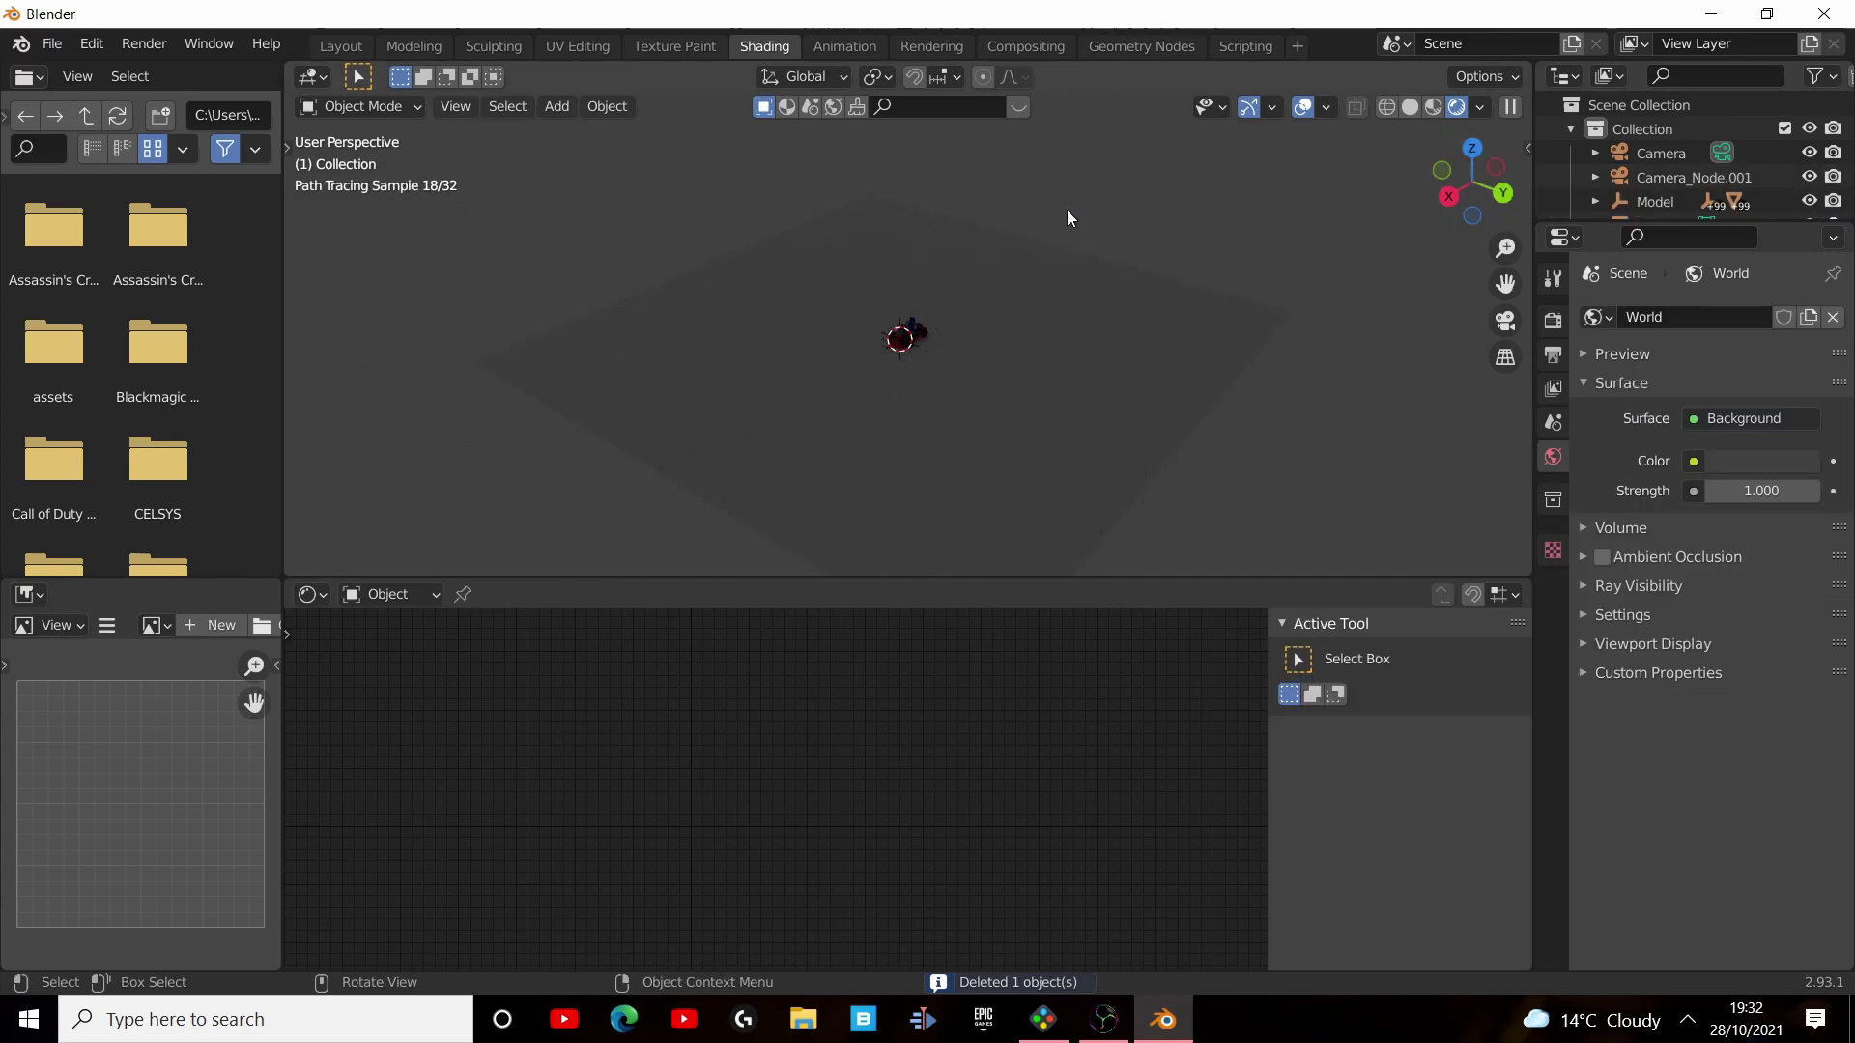
pyautogui.scroll(8, 1048, 306)
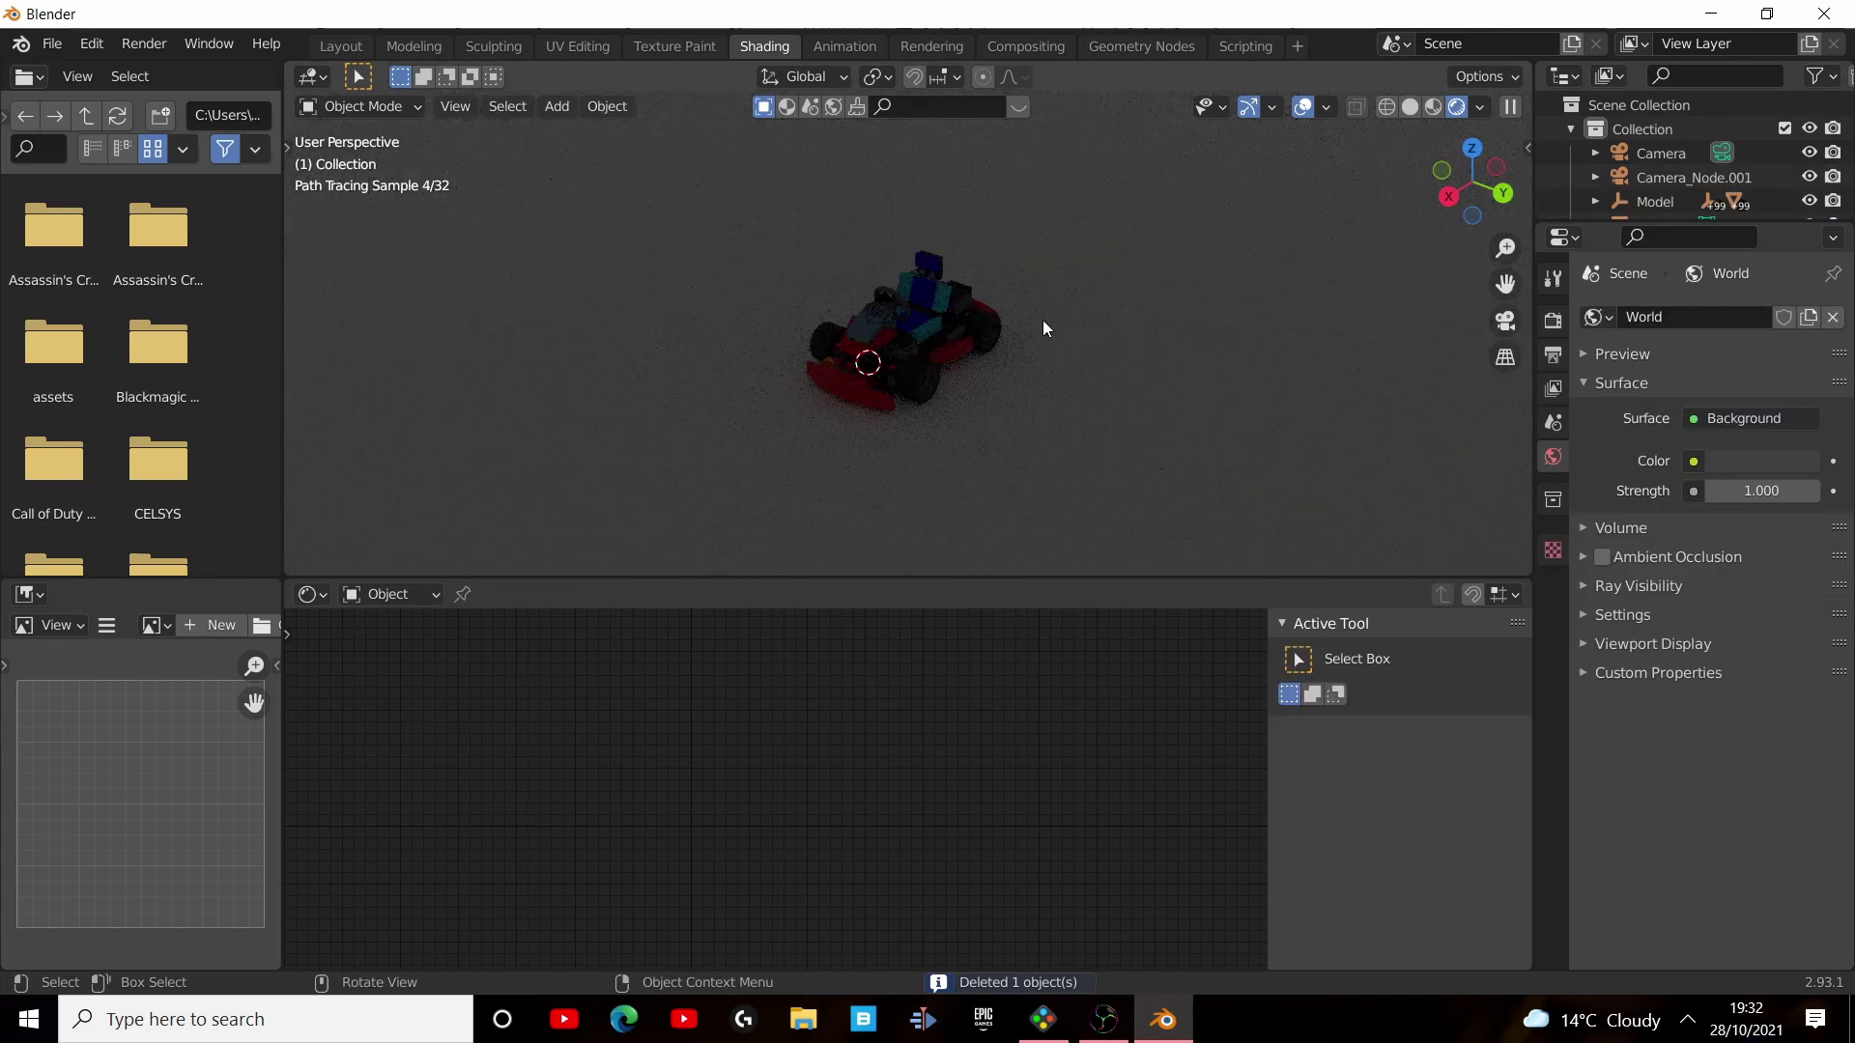
pyautogui.hotkey('shift', 'a')
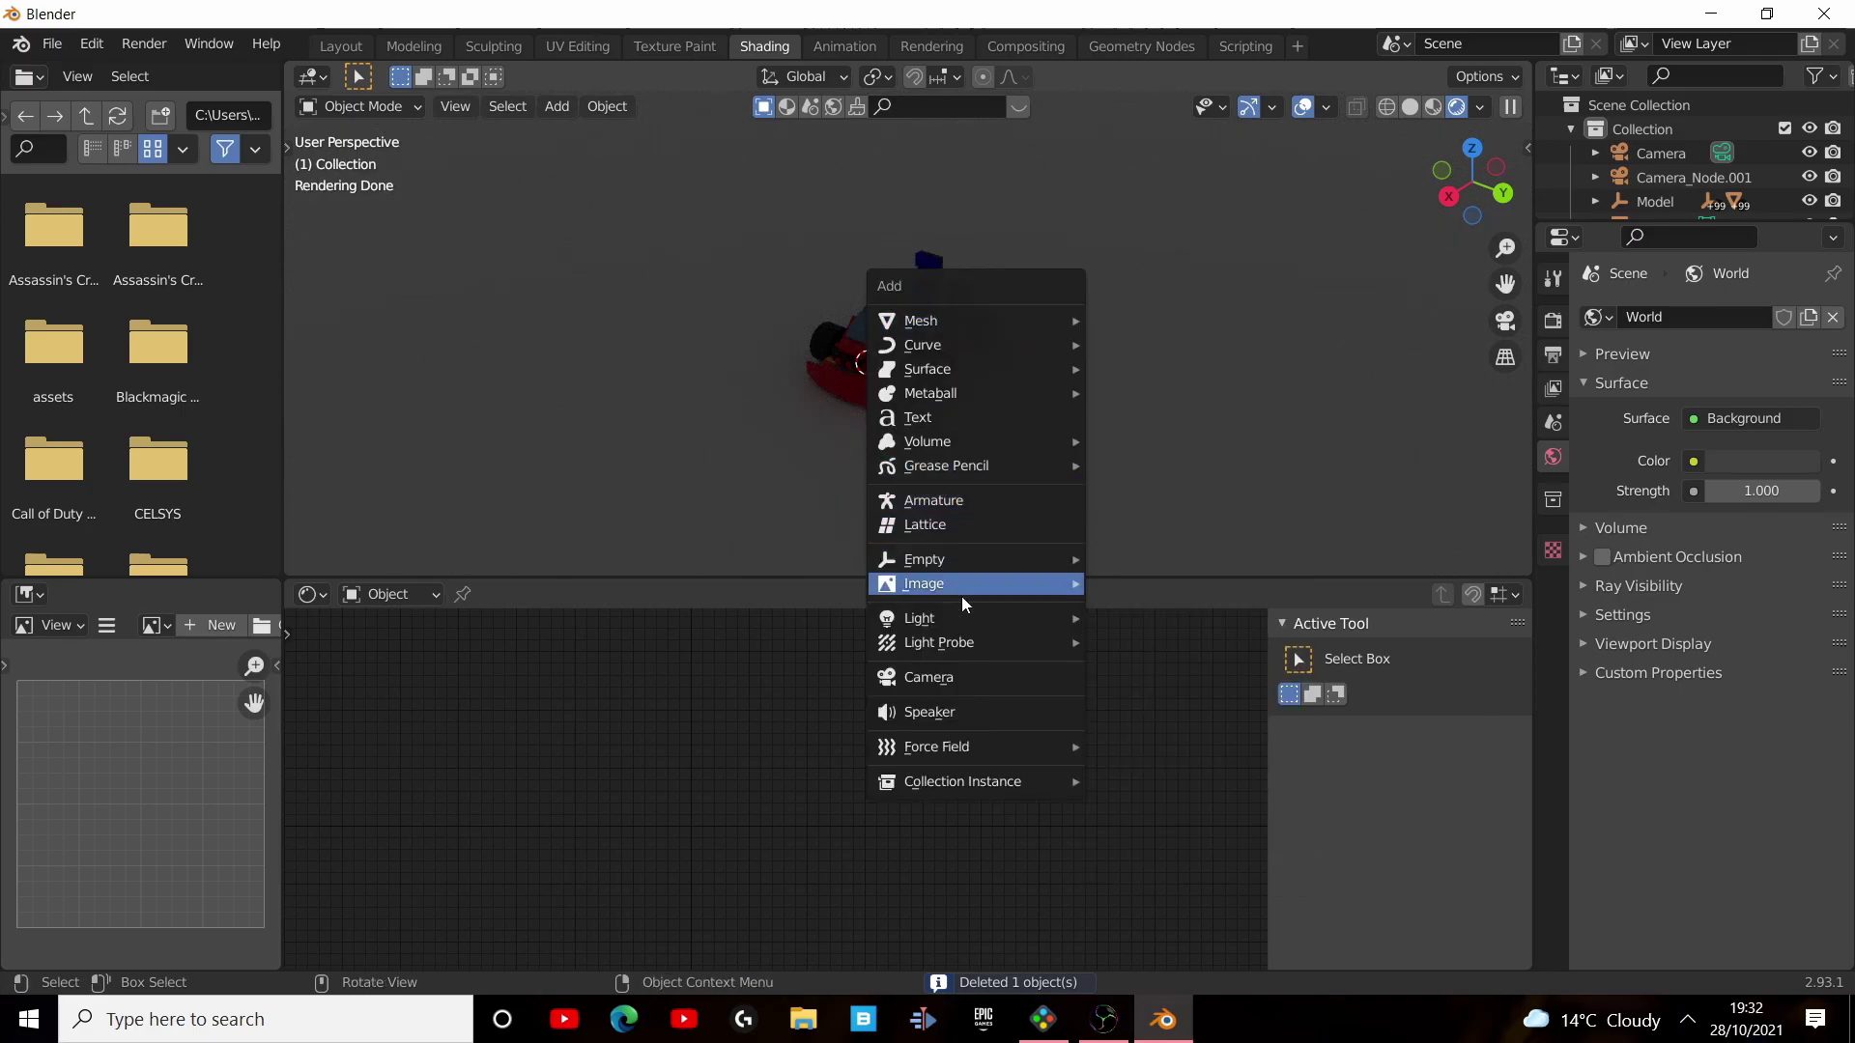
# Drive the world colour with an Environment Texture using lenong_2_4k.hdr from Downloads, viewed through the camera.
pyautogui.press('KP_0')
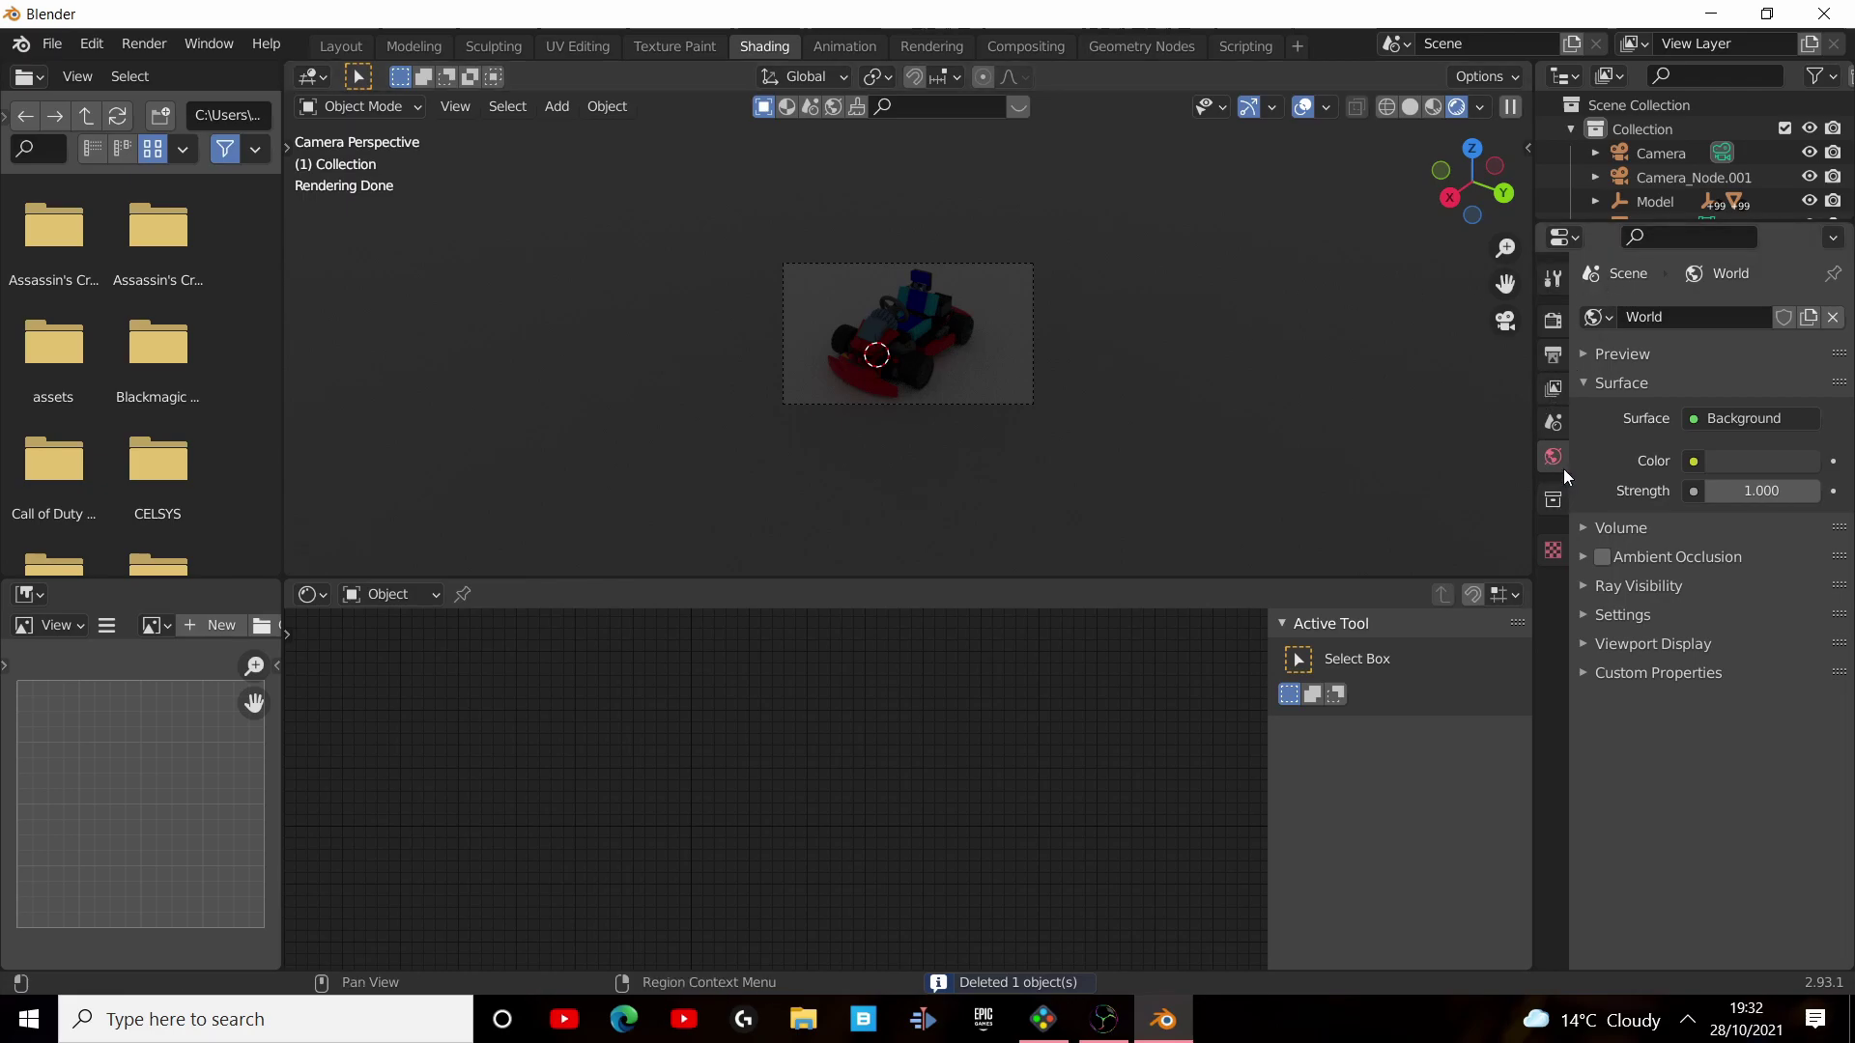
pyautogui.click(1709, 417)
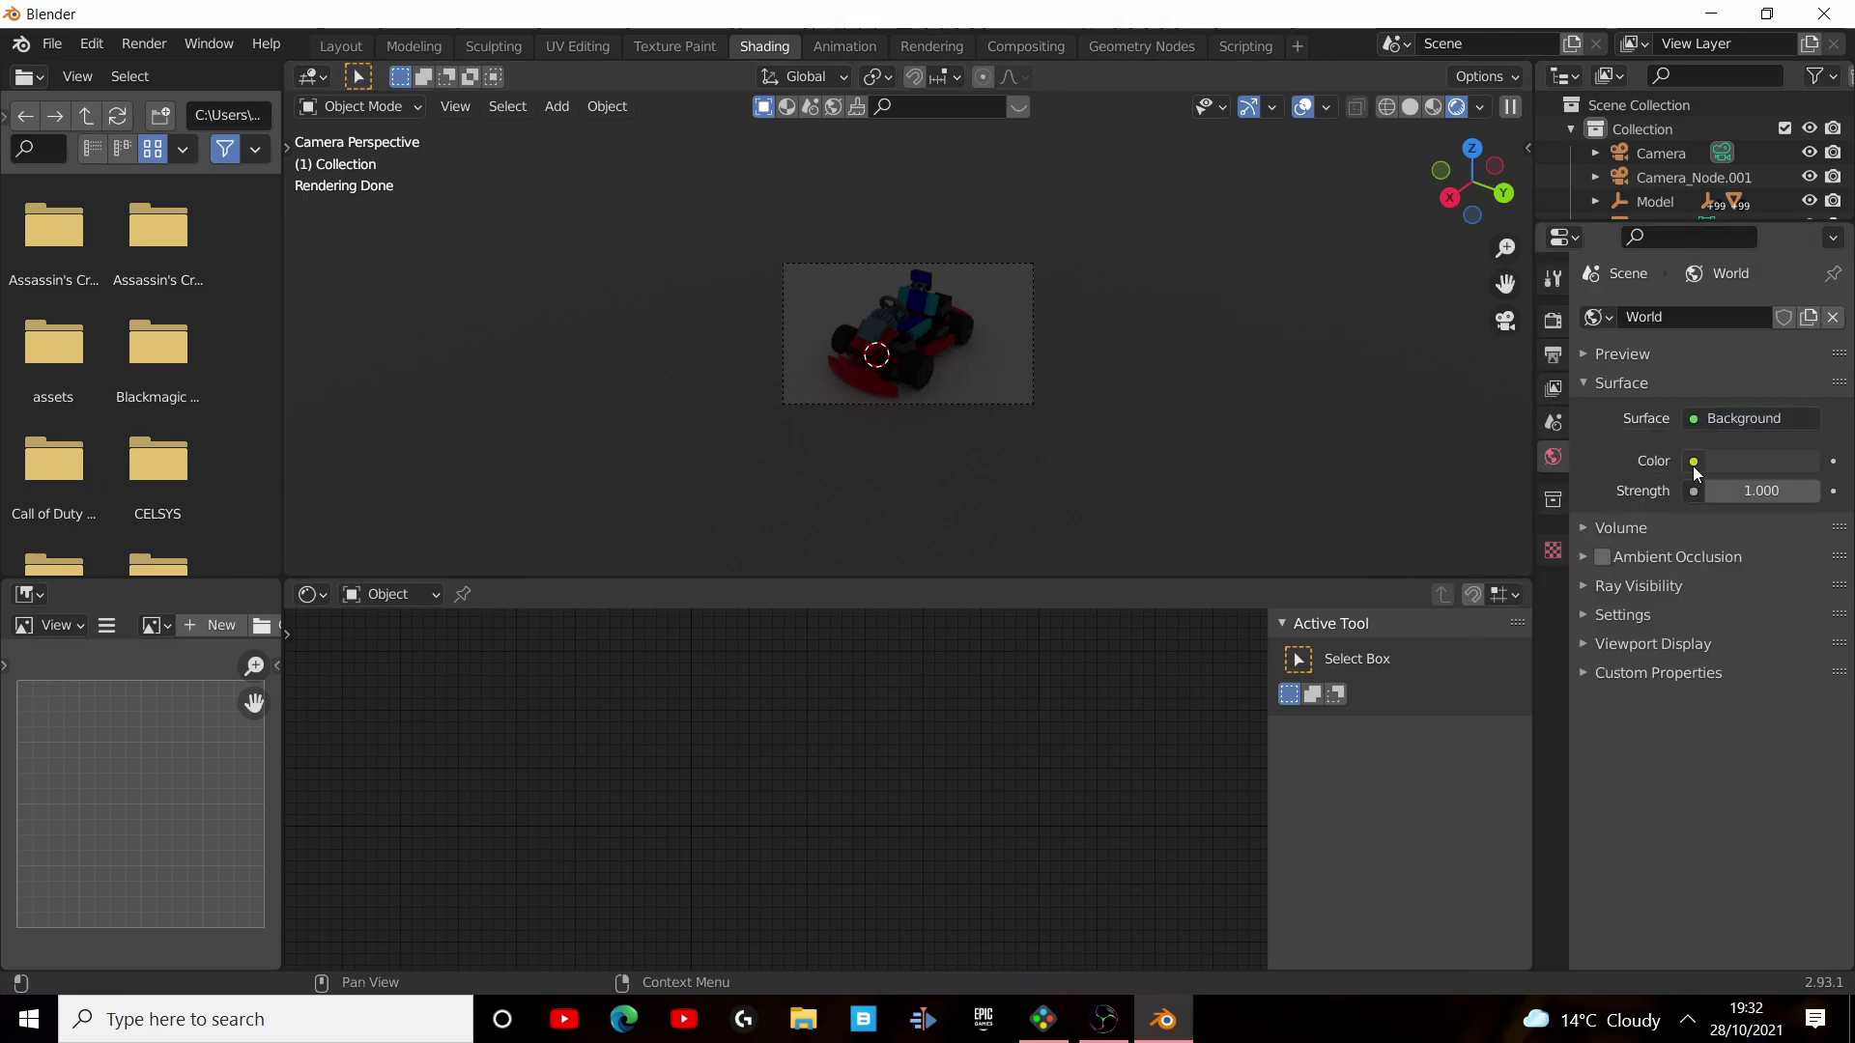
pyautogui.click(1695, 461)
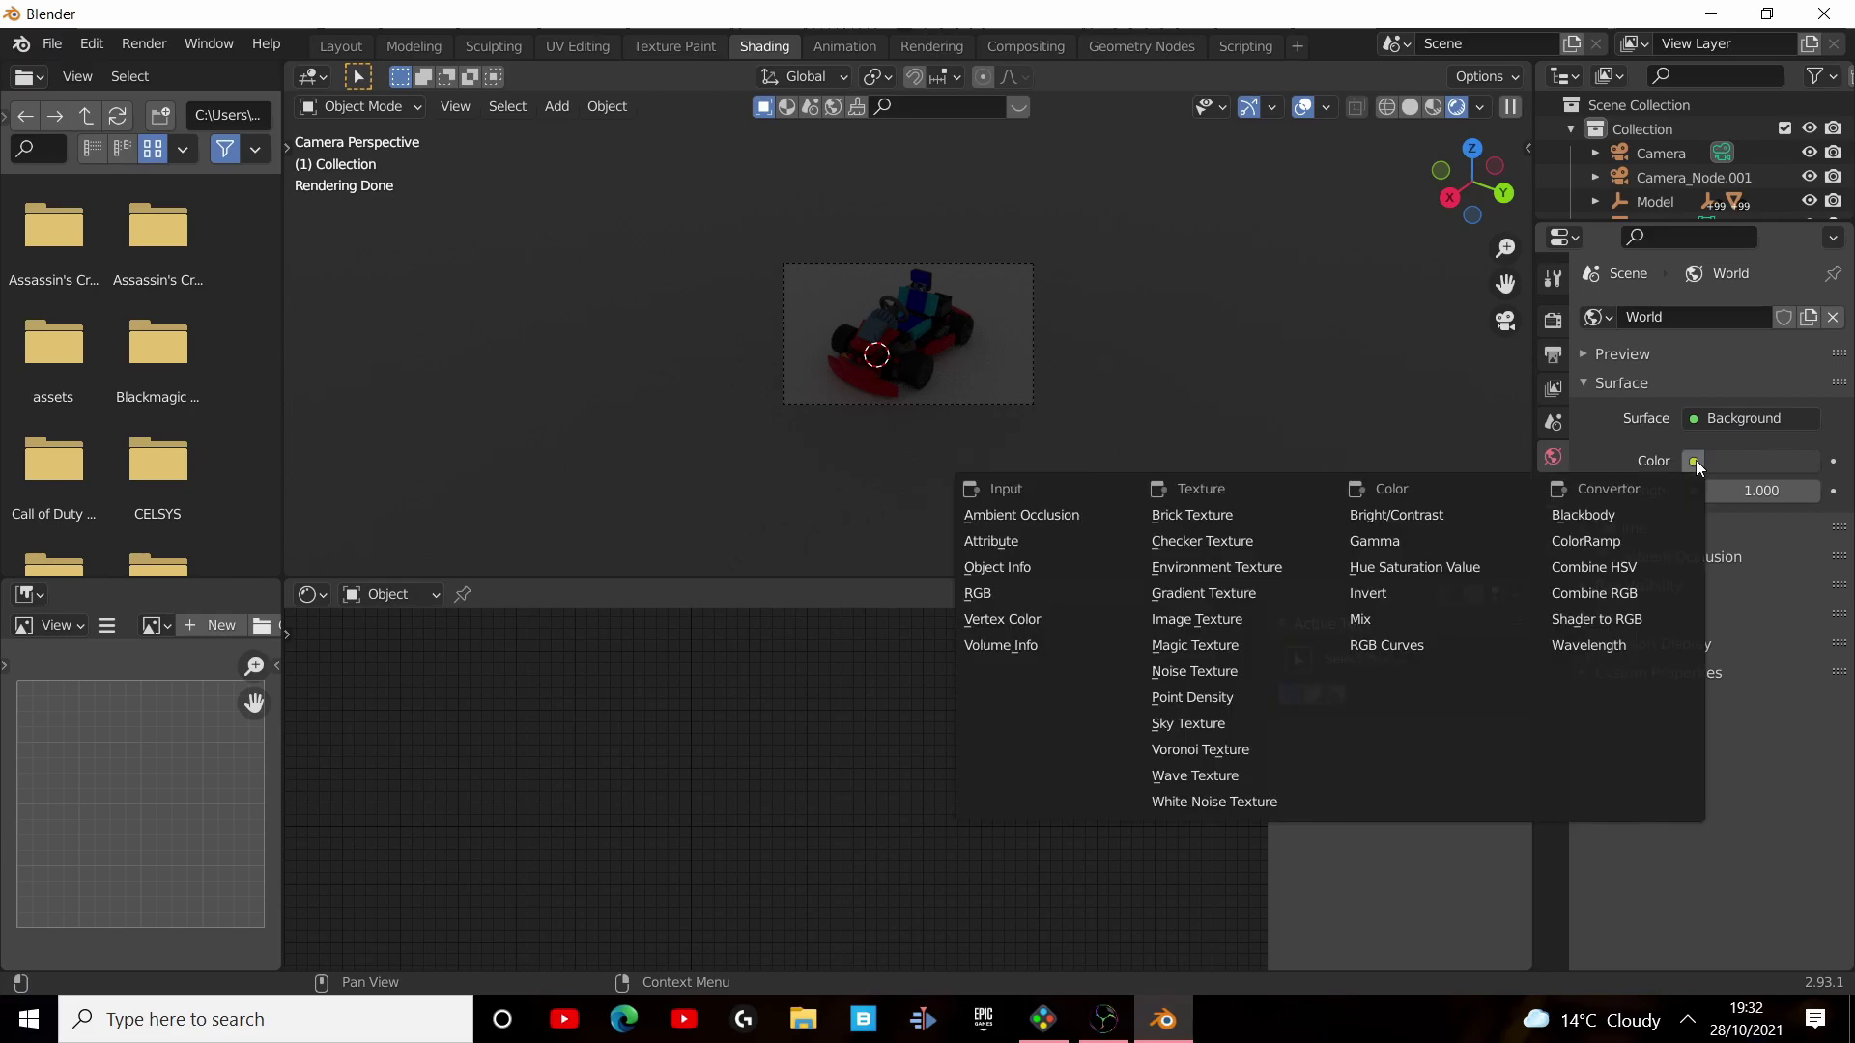
pyautogui.click(1239, 567)
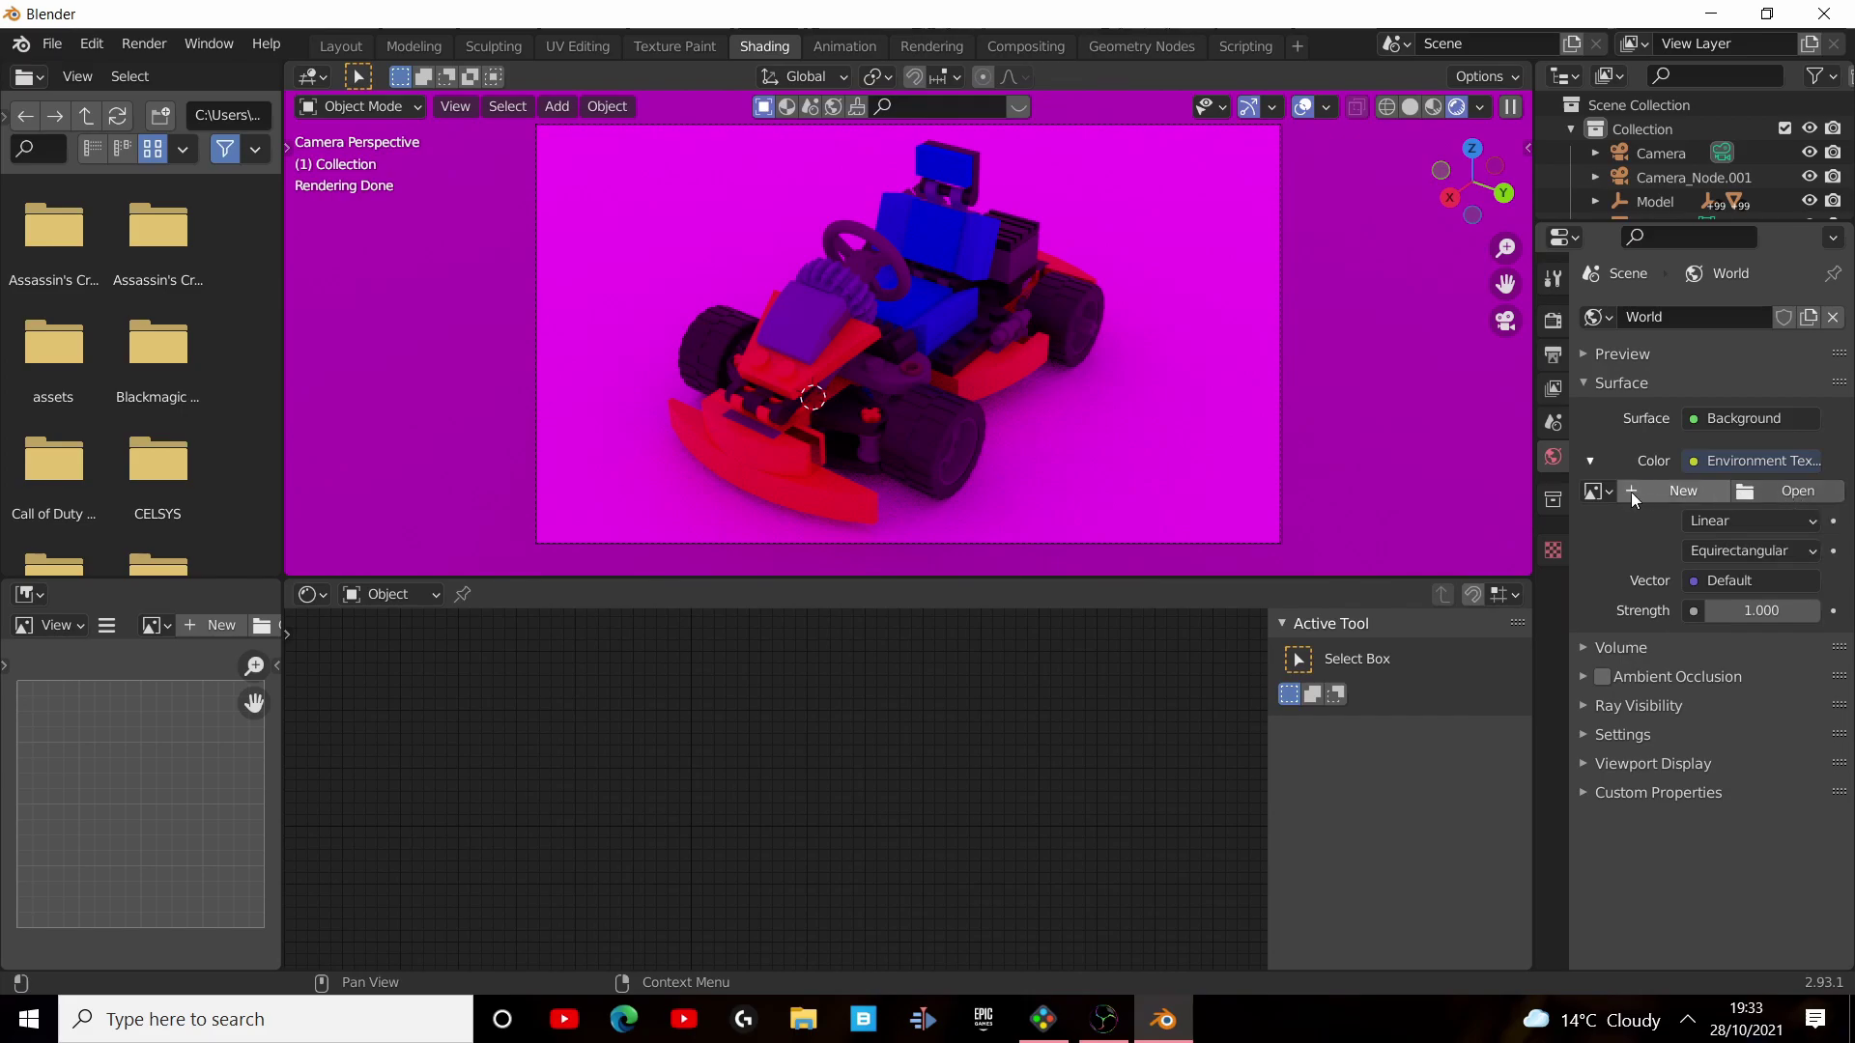
pyautogui.click(1780, 495)
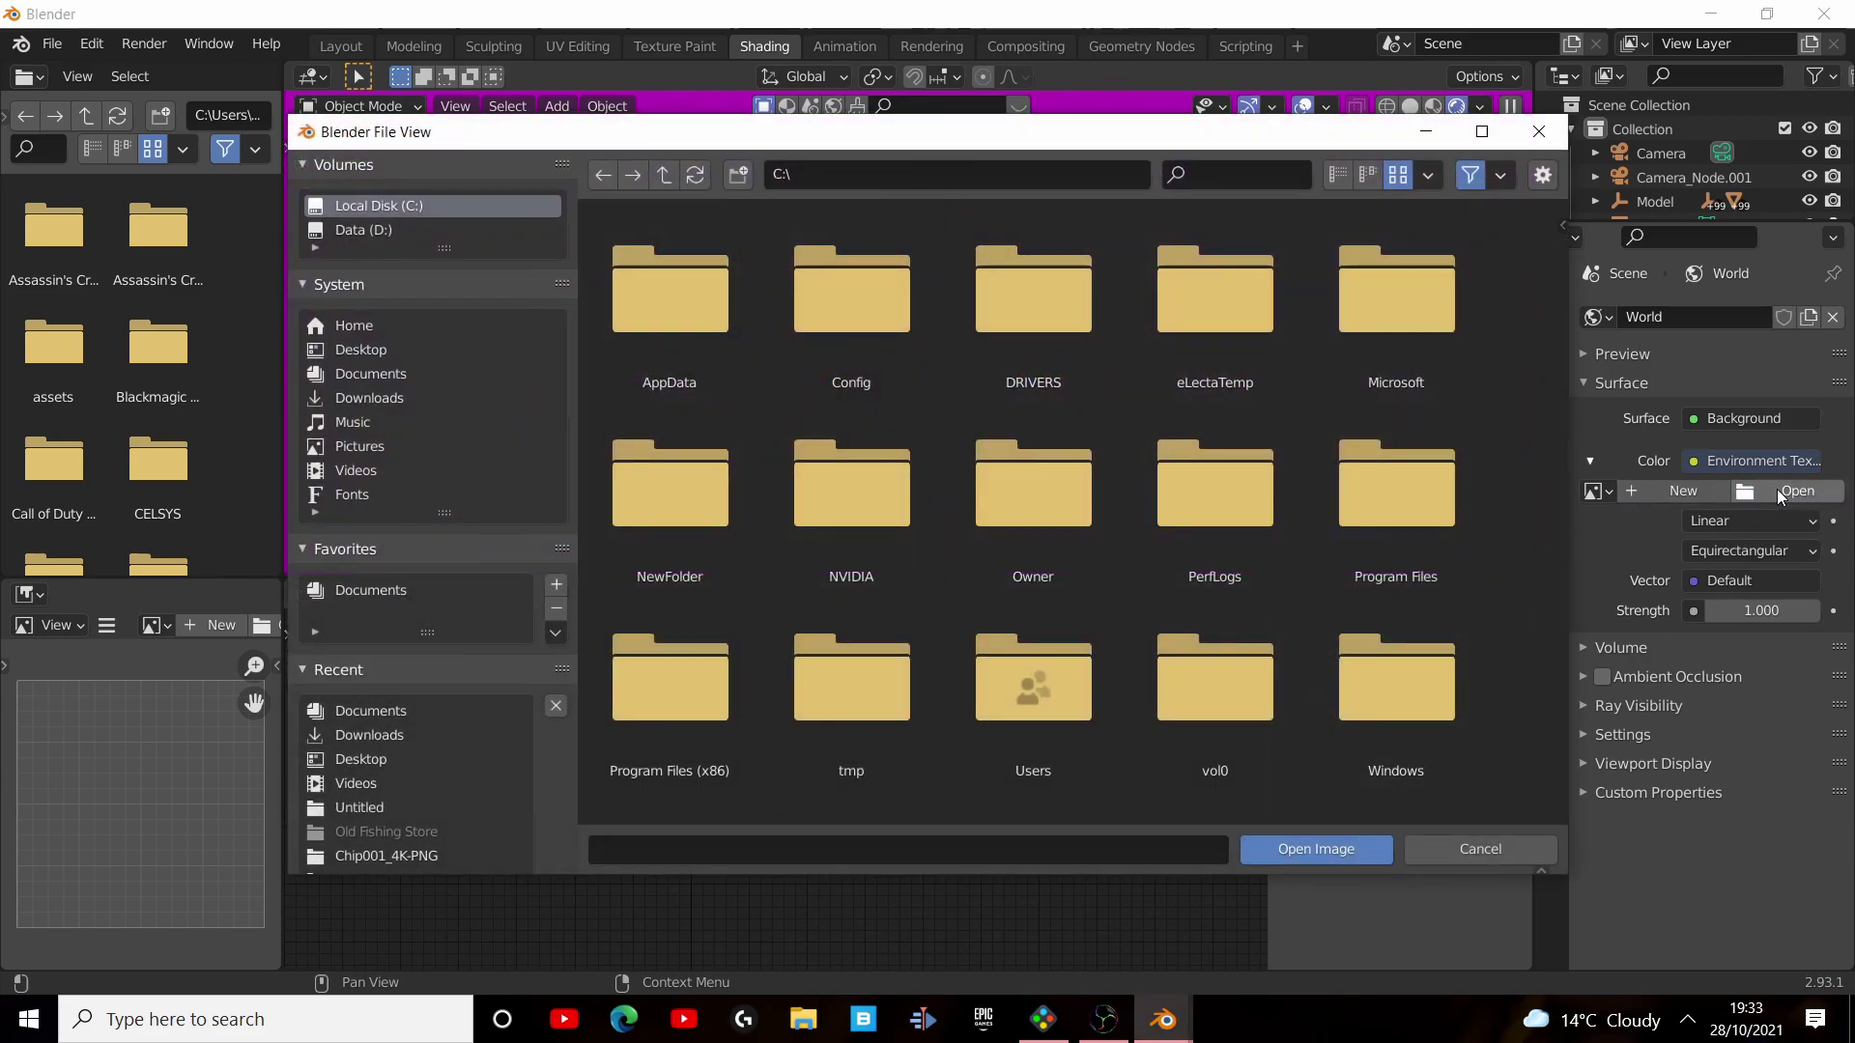
pyautogui.click(391, 379)
pyautogui.scroll(-5, 943, 479)
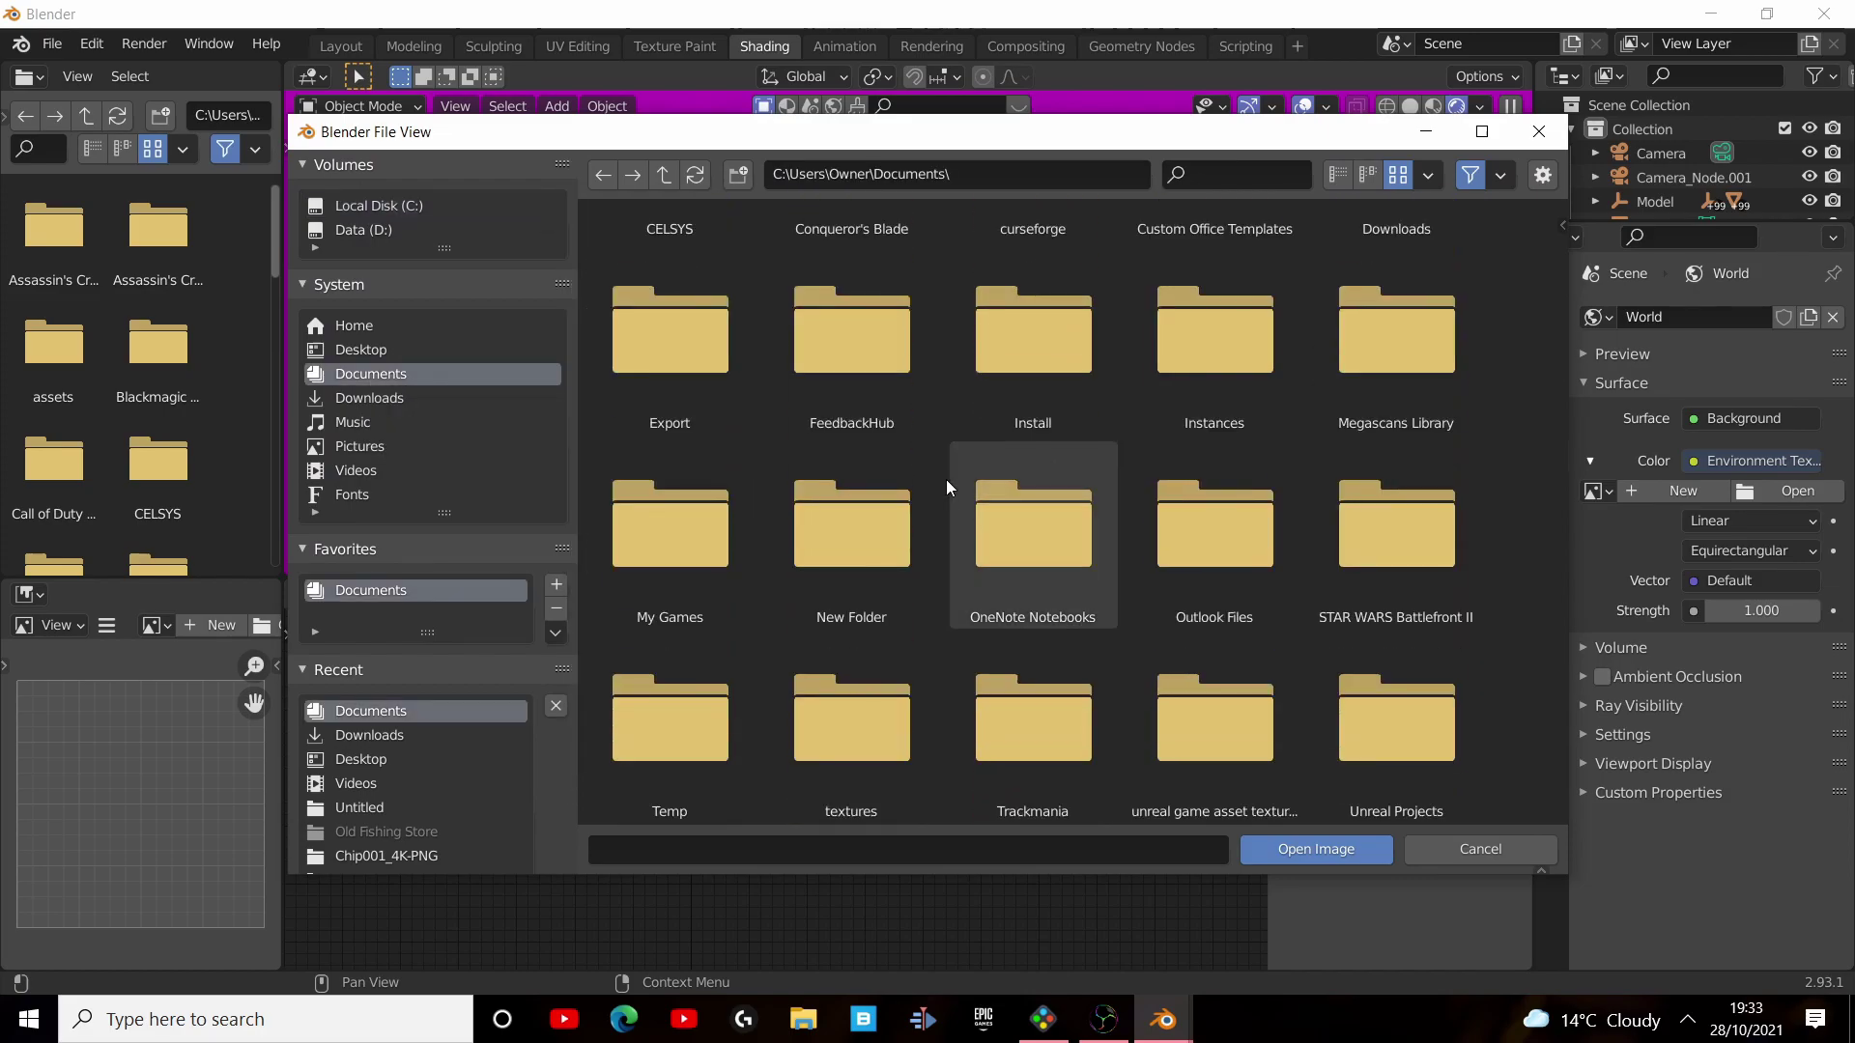
pyautogui.click(398, 398)
pyautogui.doubleClick(1005, 425)
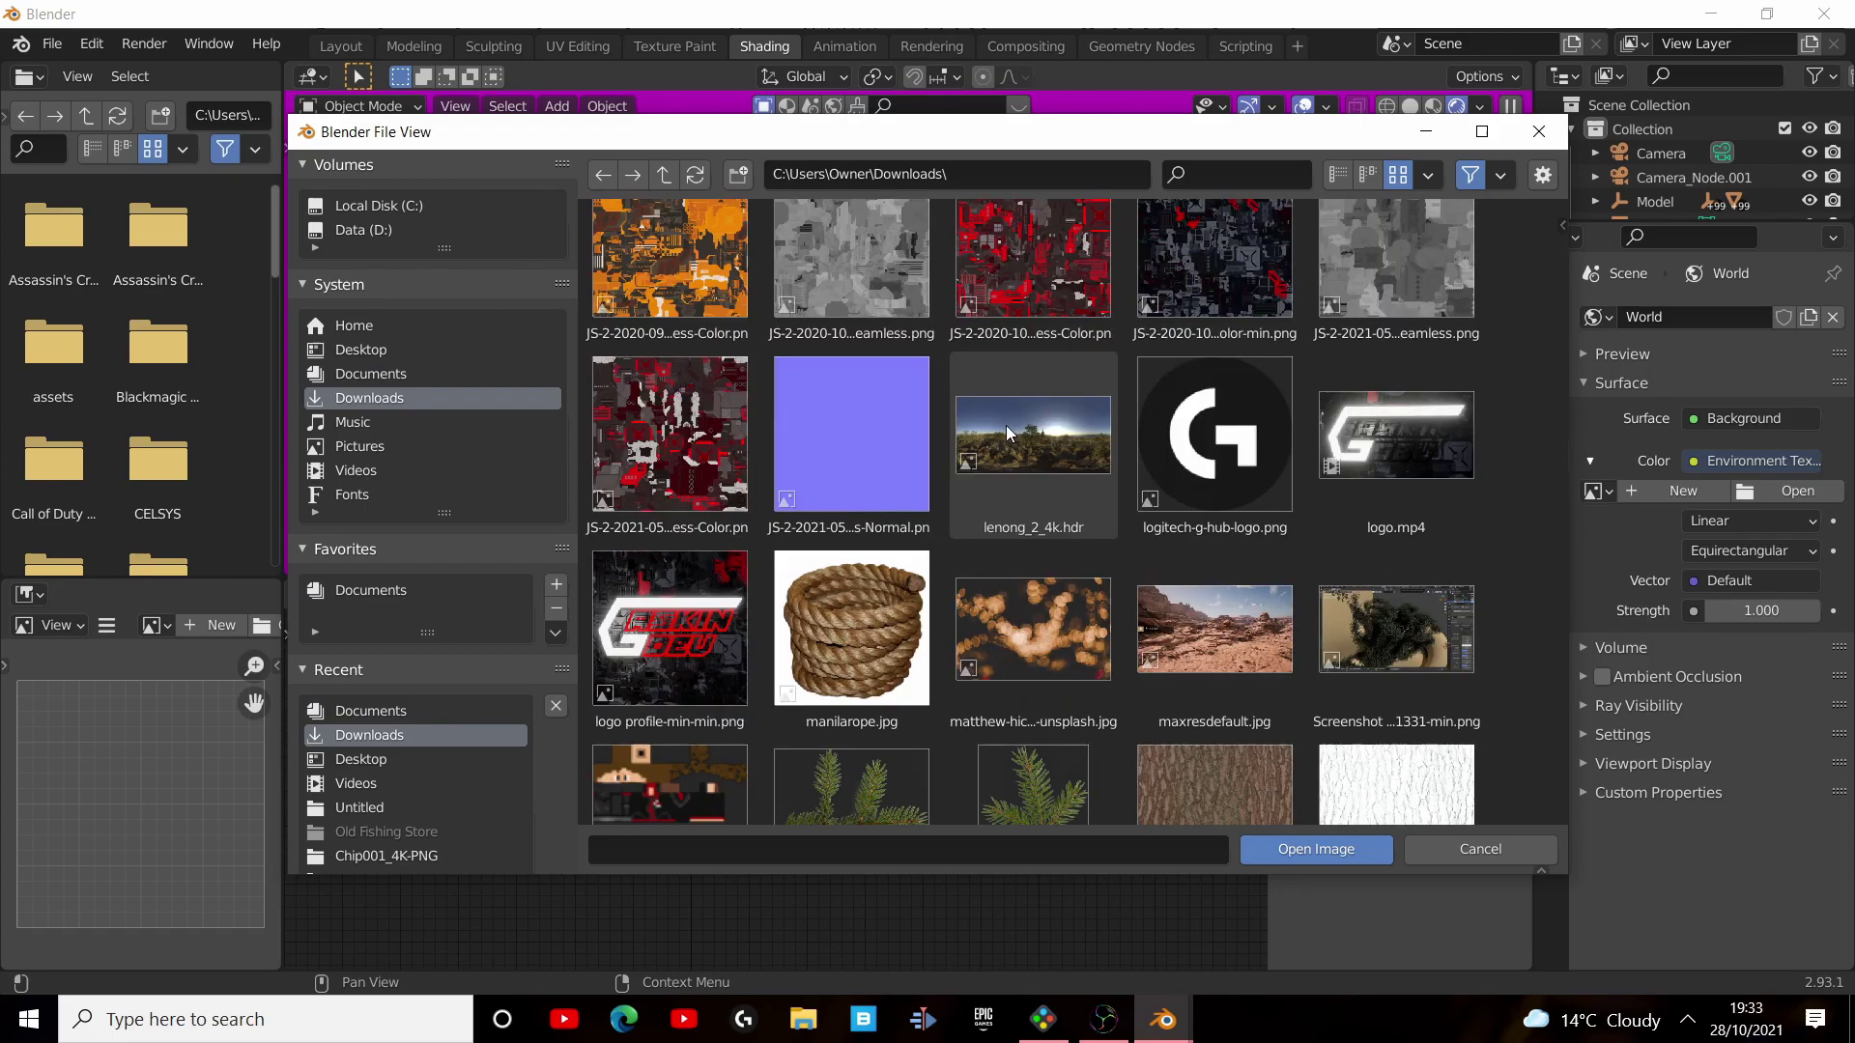
pyautogui.doubleClick(1006, 425)
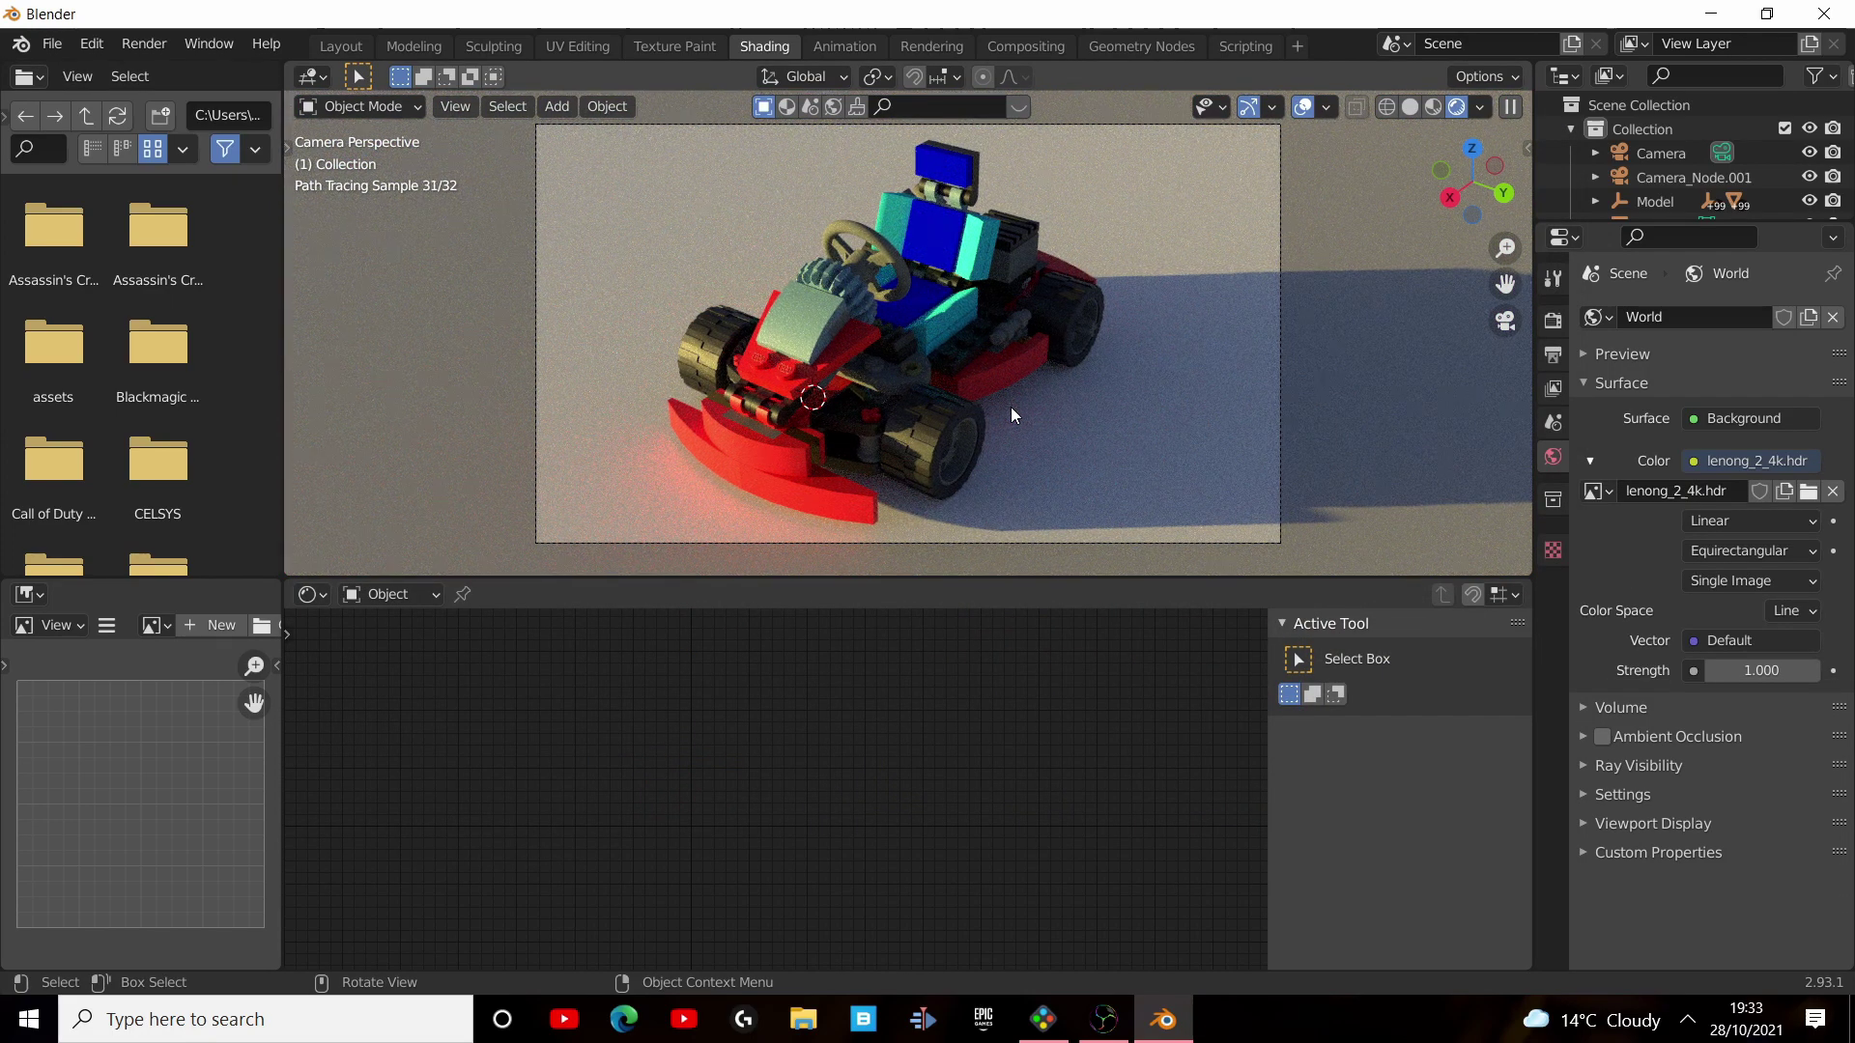
pyautogui.scroll(3, 1010, 408)
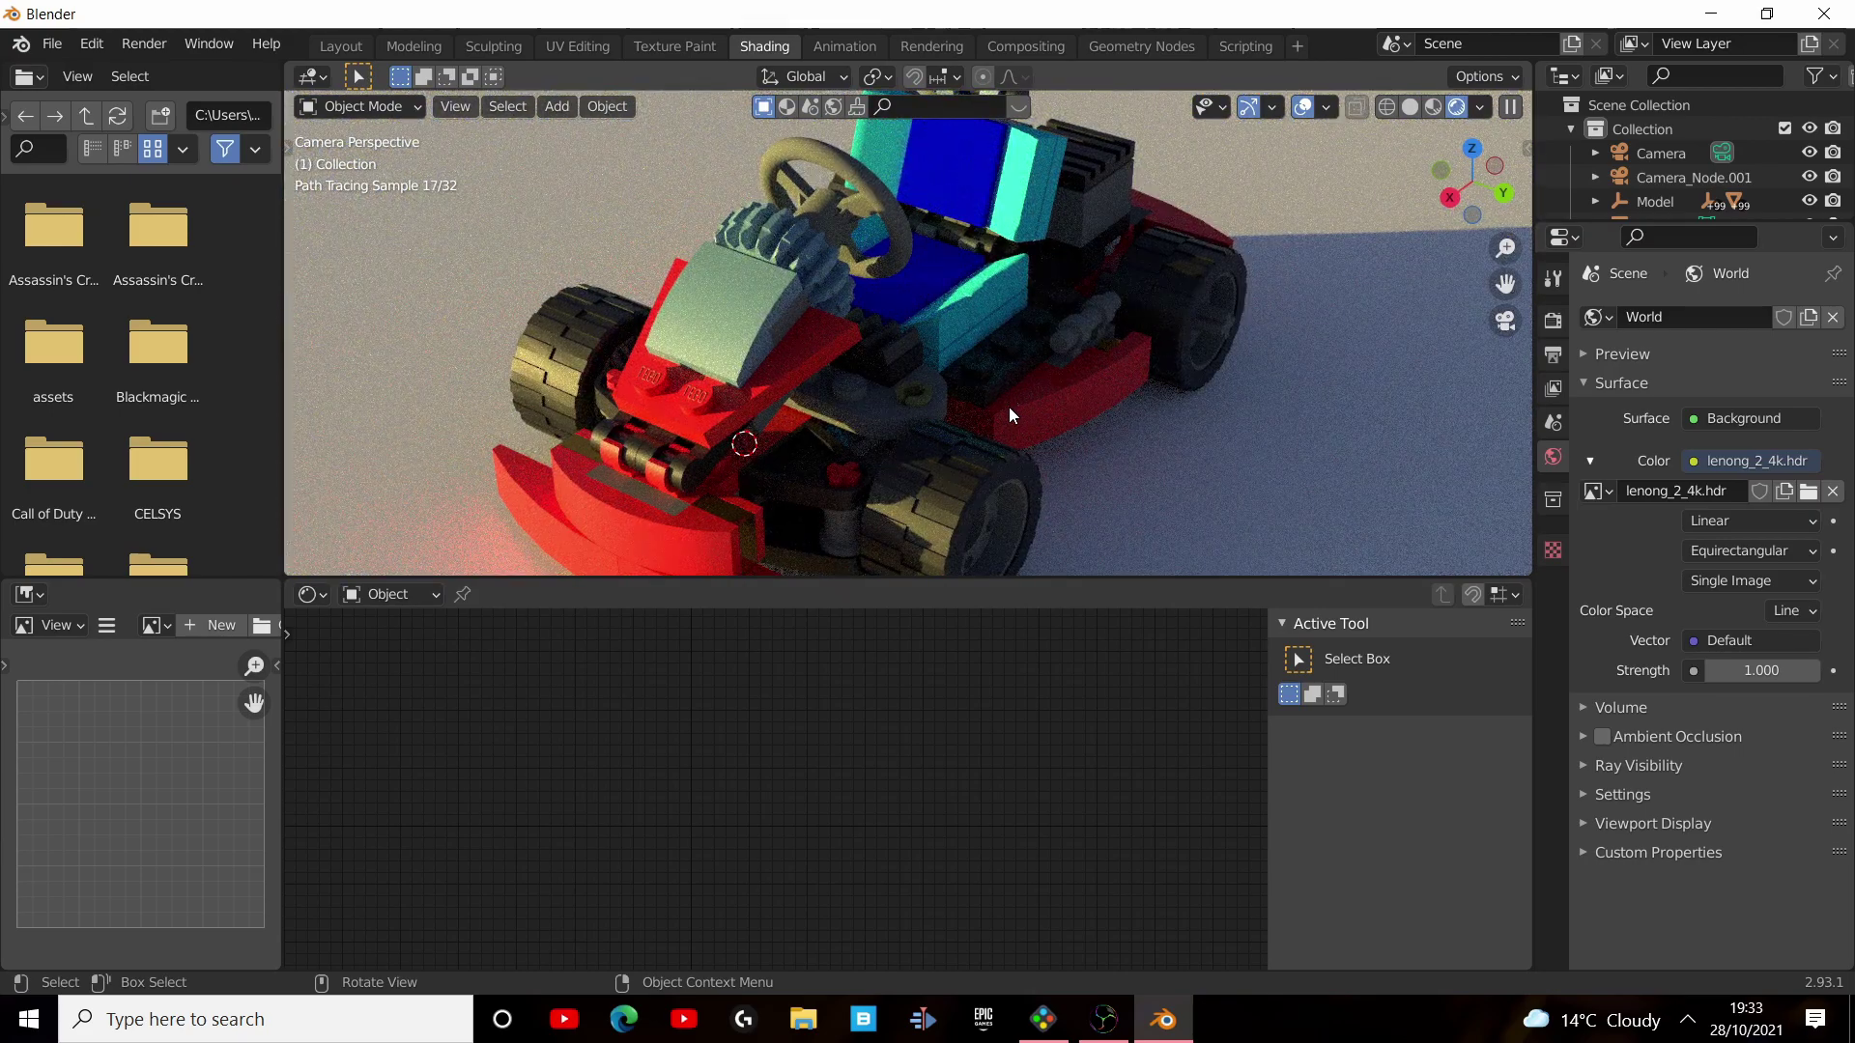
# Make the red front brick's base colour a purer red.
pyautogui.scroll(5, 1003, 407)
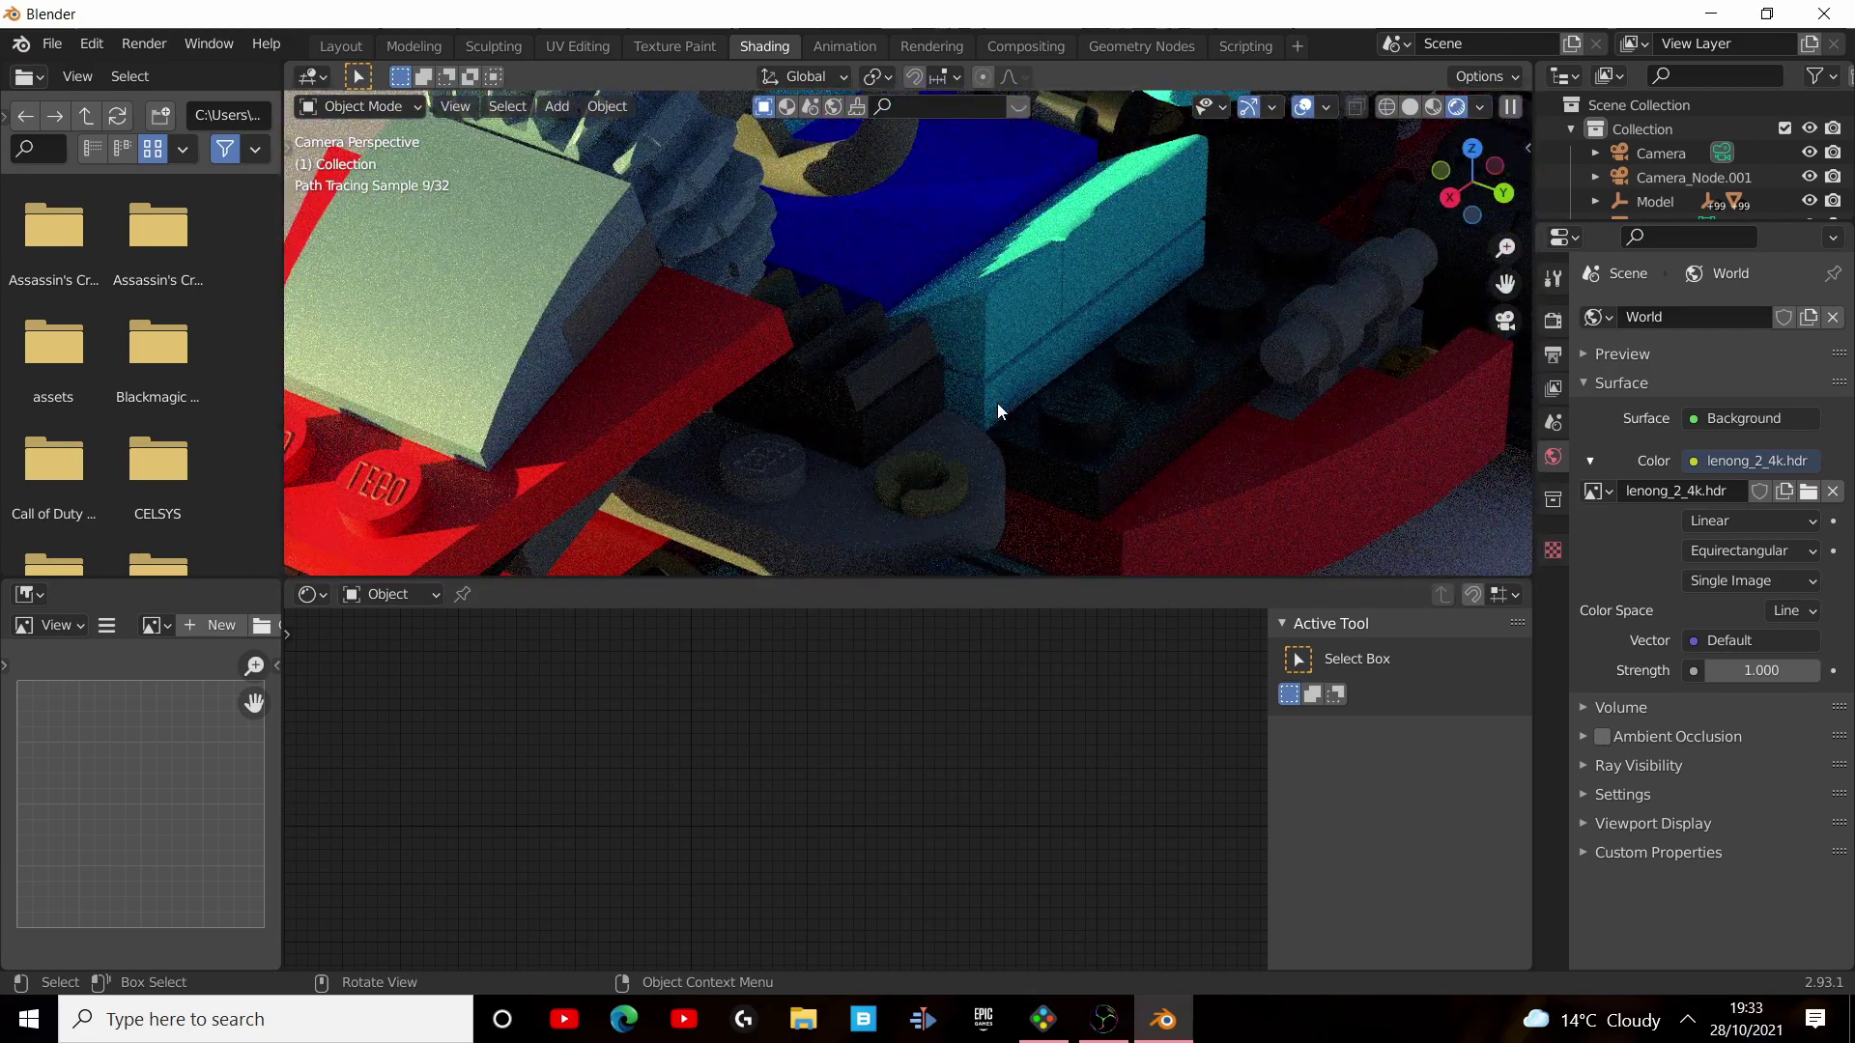
pyautogui.scroll(-5, 997, 403)
pyautogui.click(608, 425)
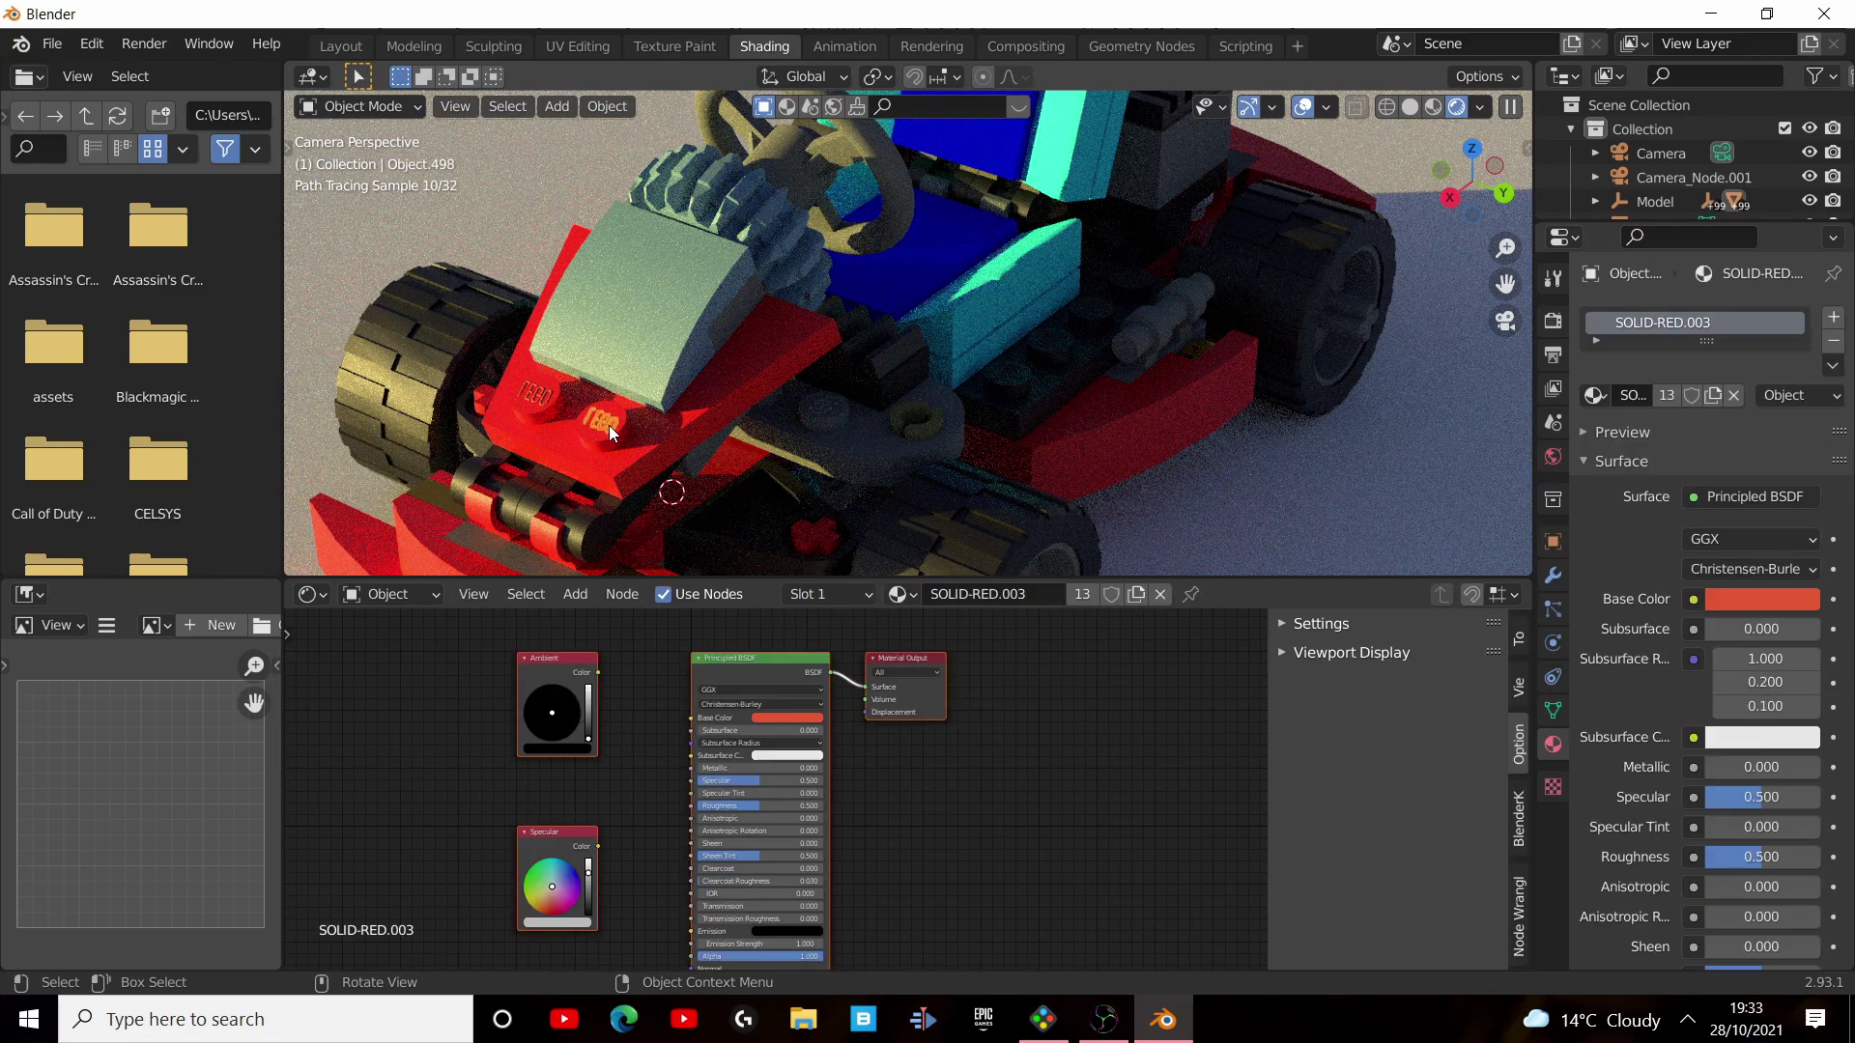
pyautogui.click(1766, 591)
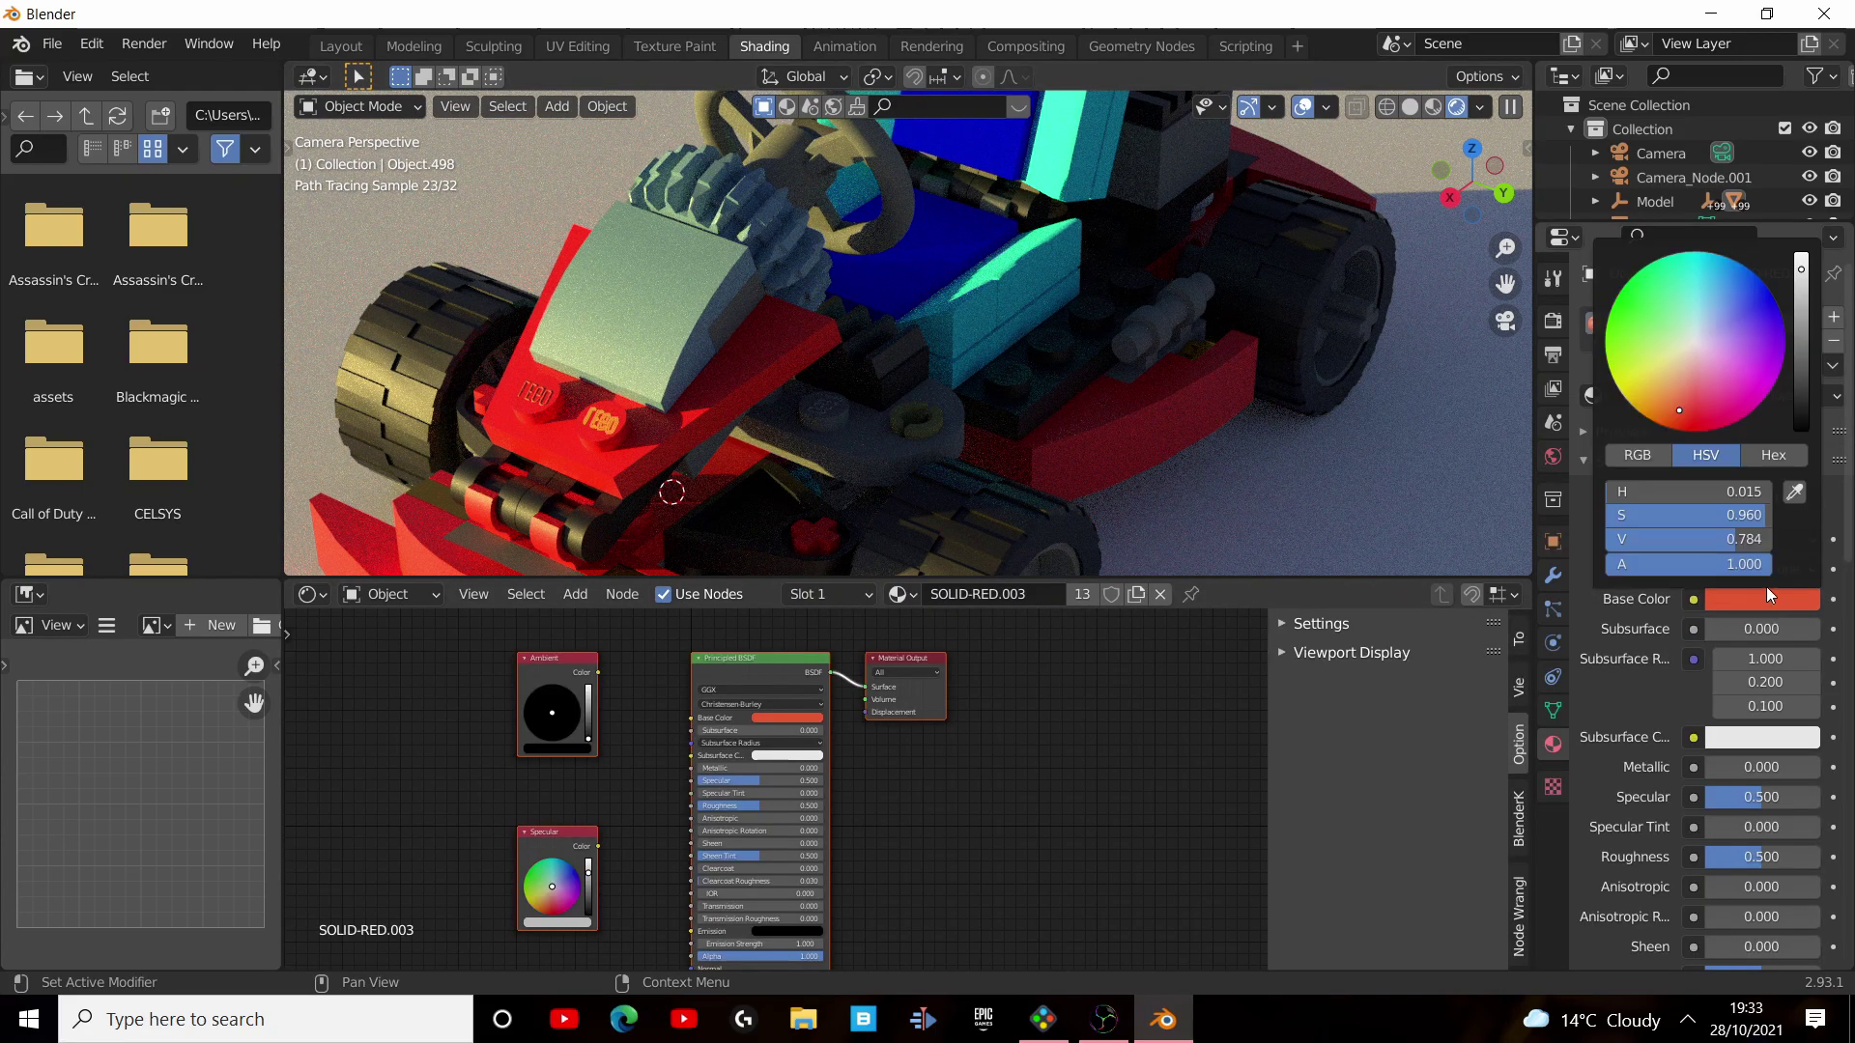
pyautogui.click(1695, 431)
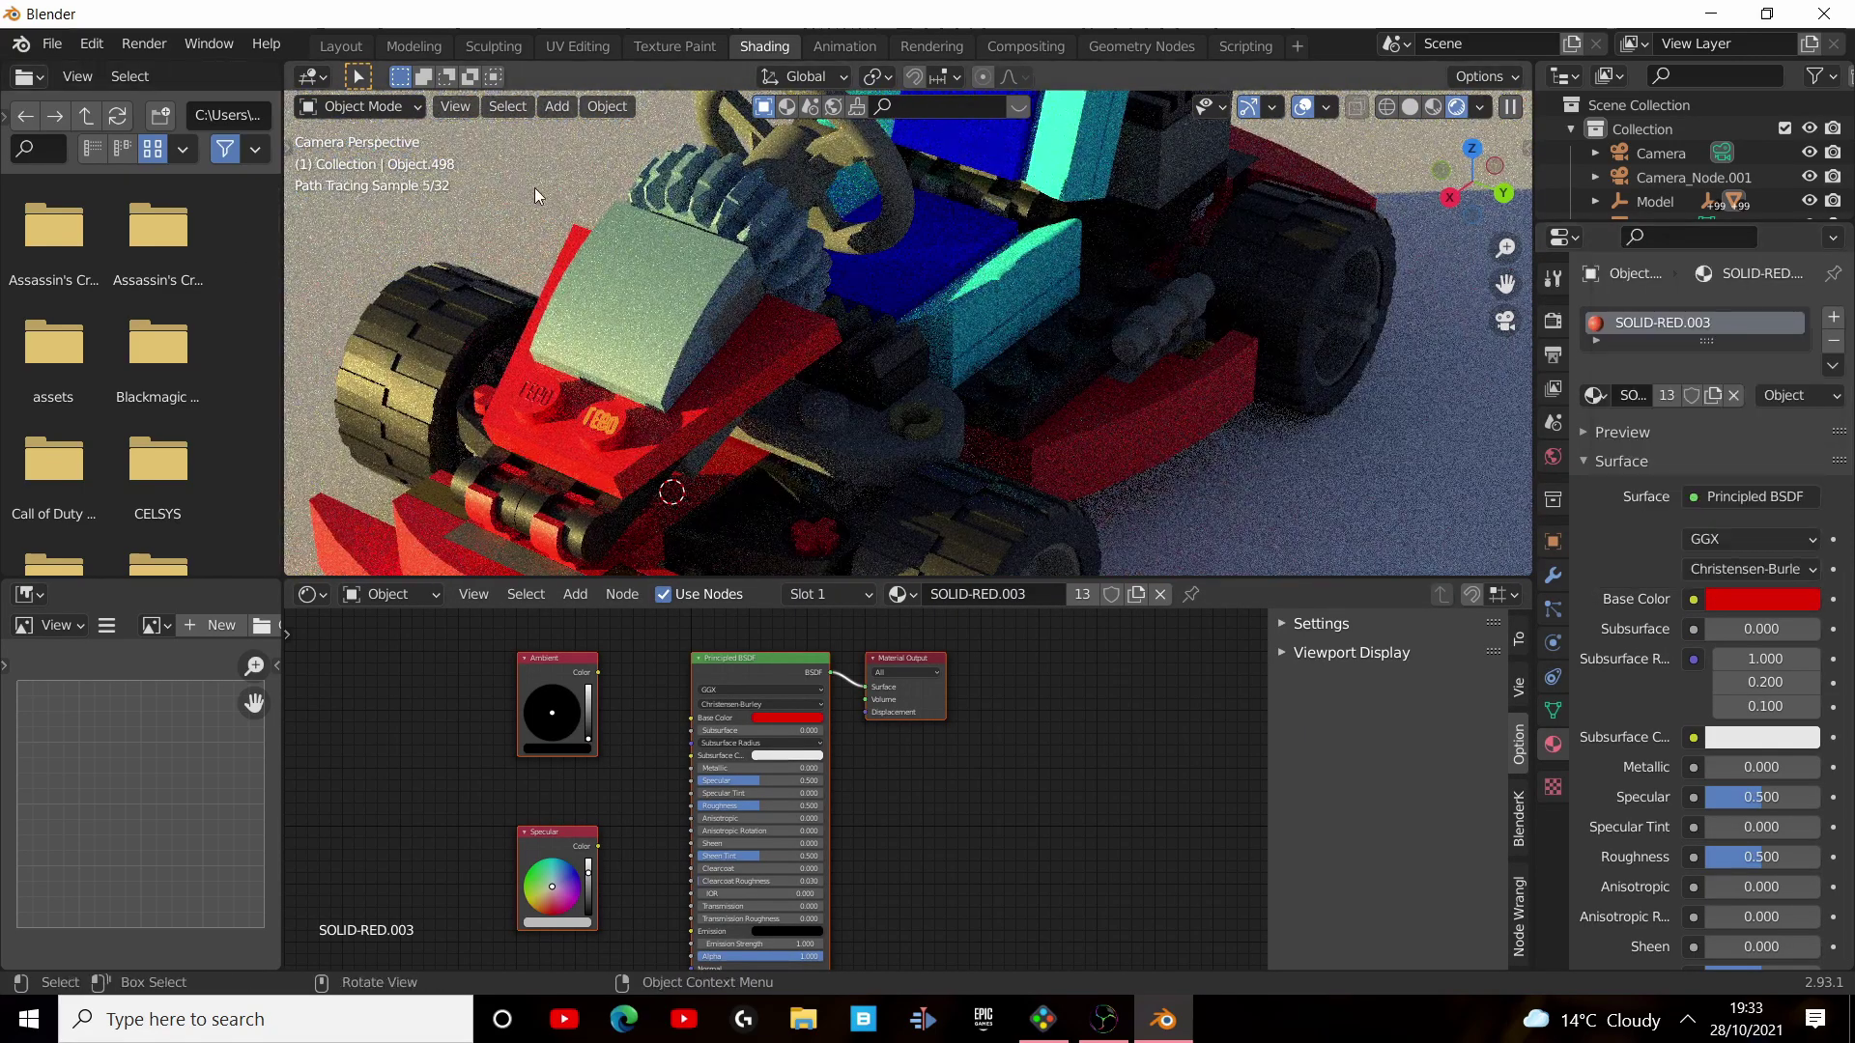
# Make the black wheel material rougher and the grey-green block glossier.
pyautogui.click(564, 258)
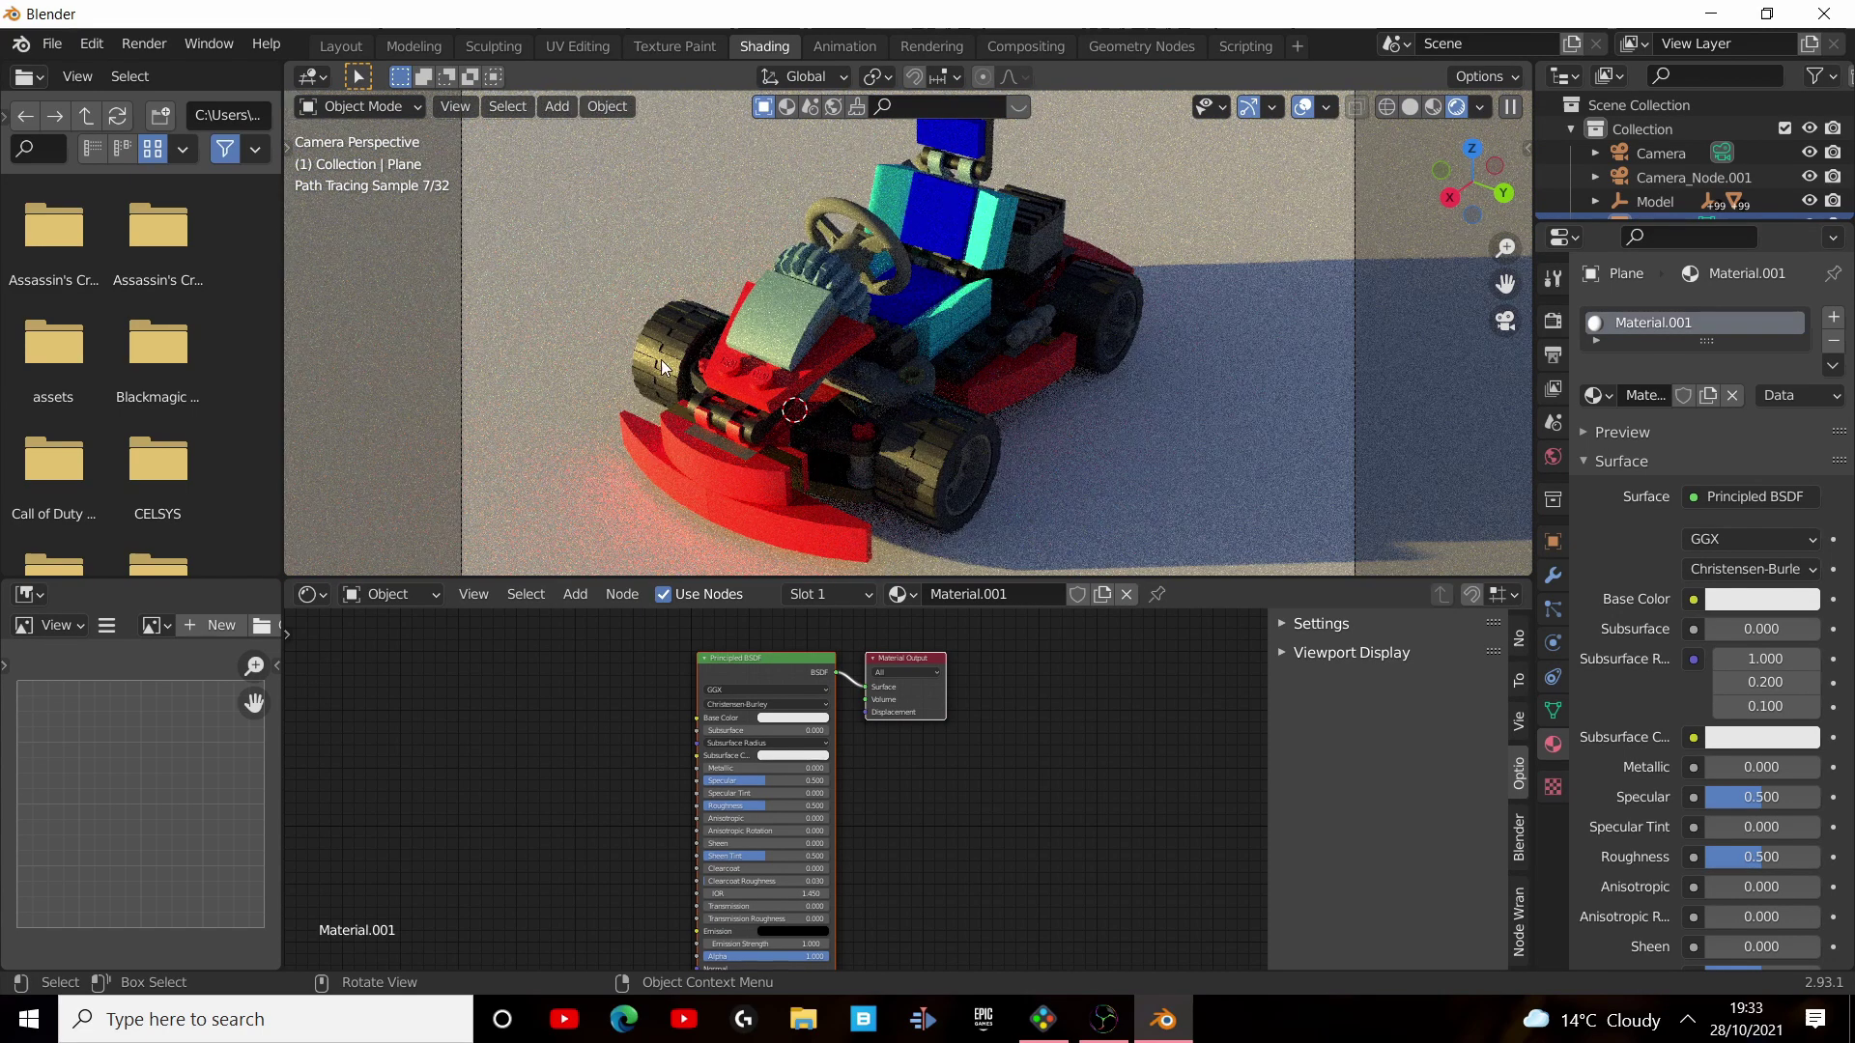
pyautogui.click(661, 360)
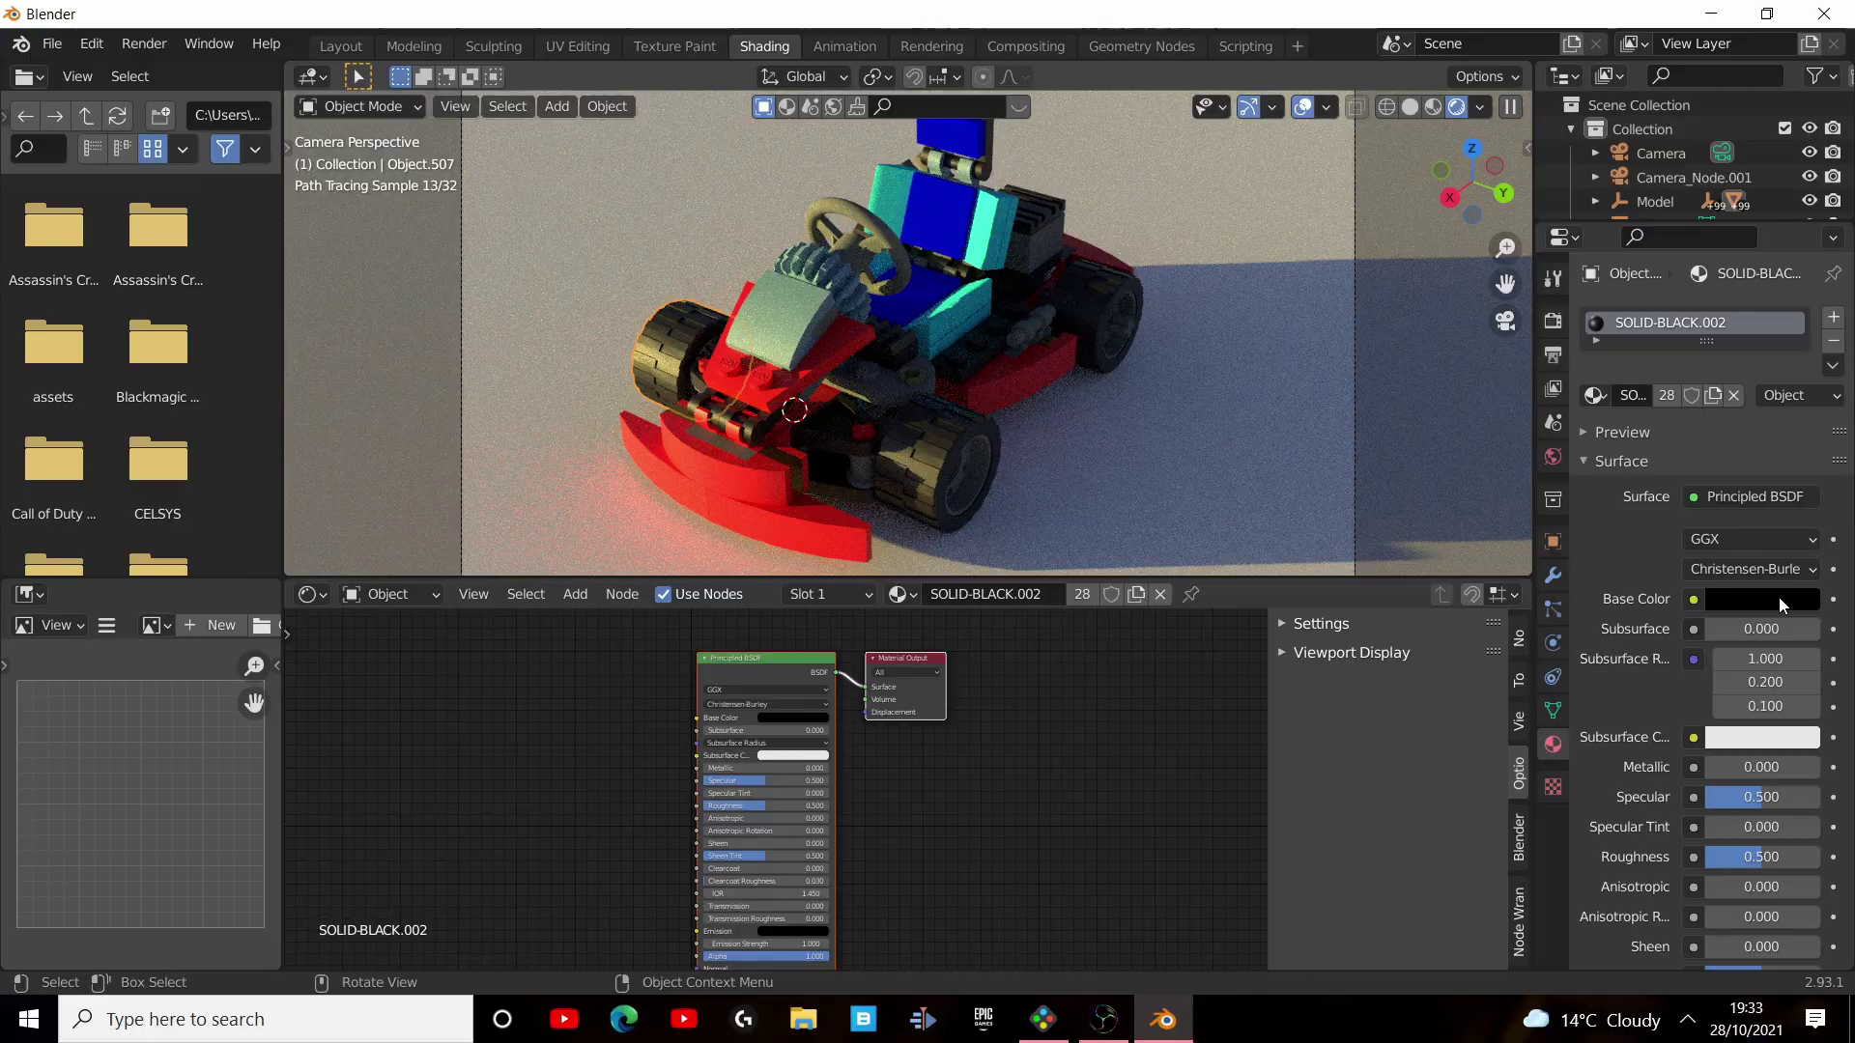
pyautogui.moveTo(1761, 857)
pyautogui.mouseDown()
pyautogui.moveTo(1816, 864)
pyautogui.moveTo(1783, 865)
pyautogui.mouseUp()
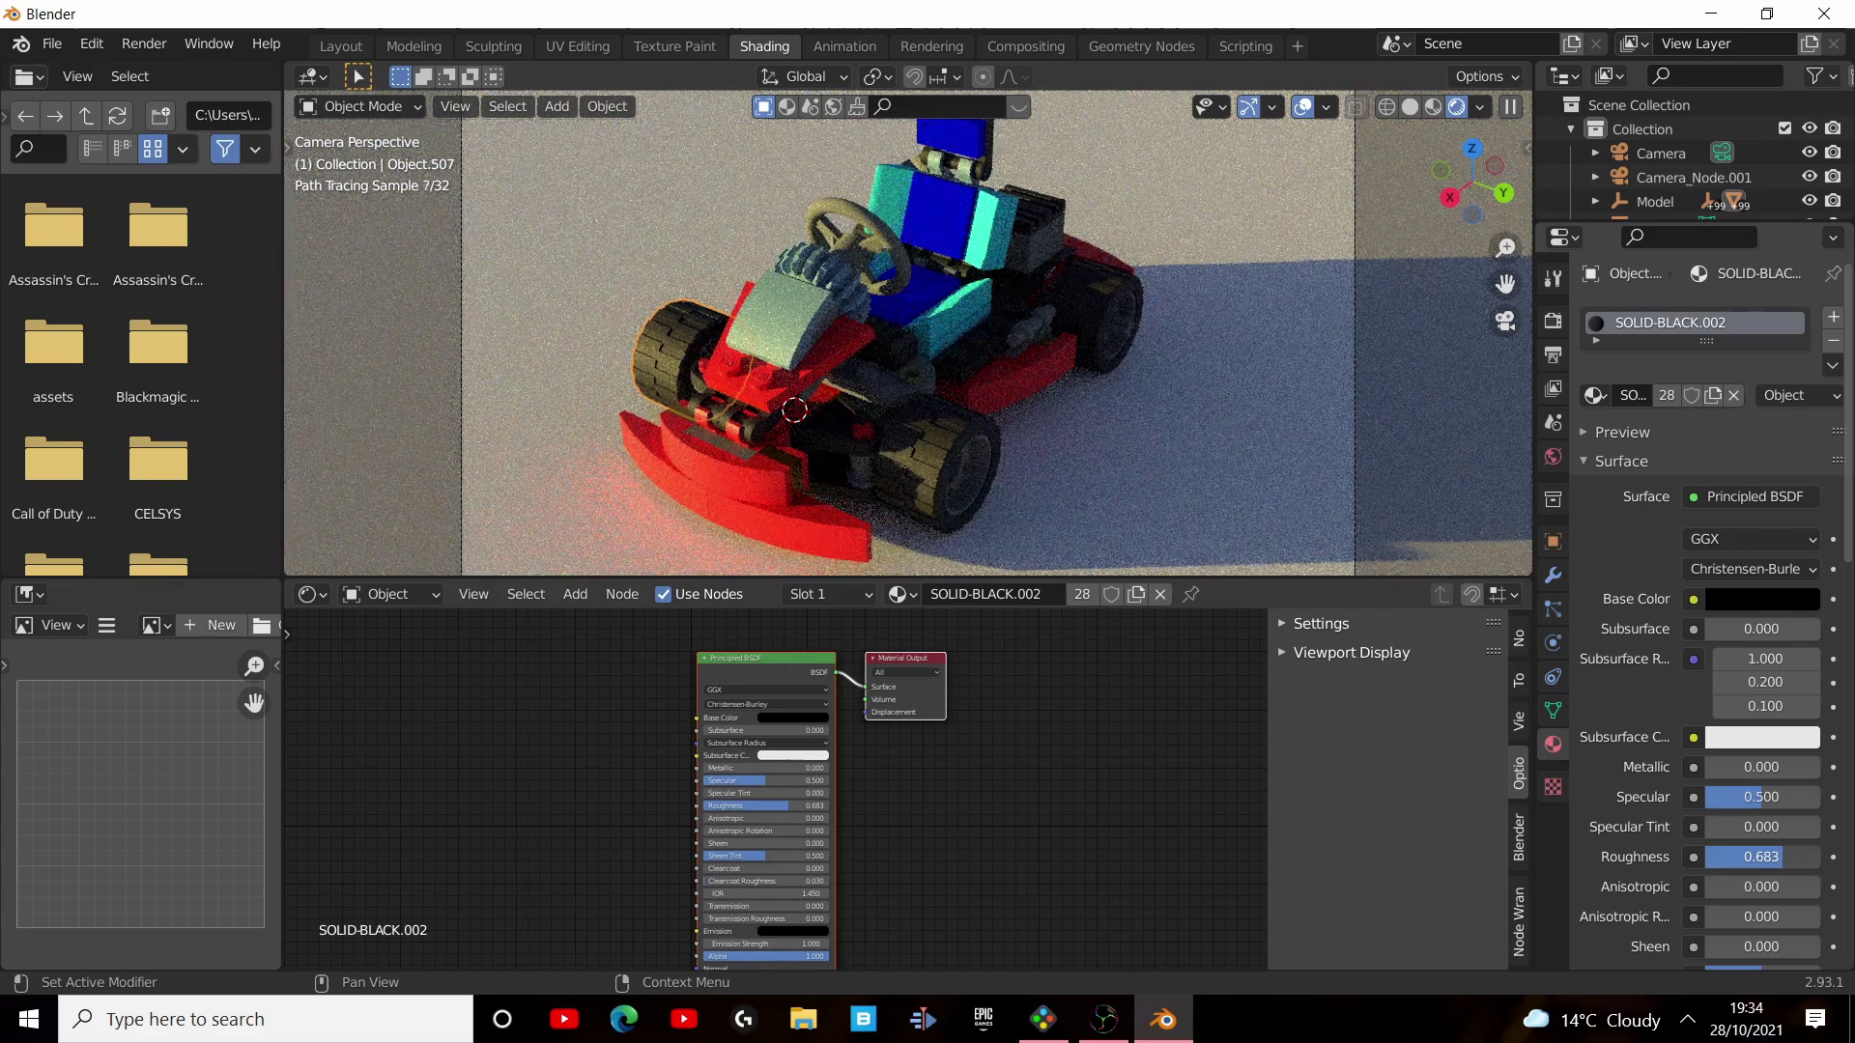
pyautogui.scroll(2, 1161, 429)
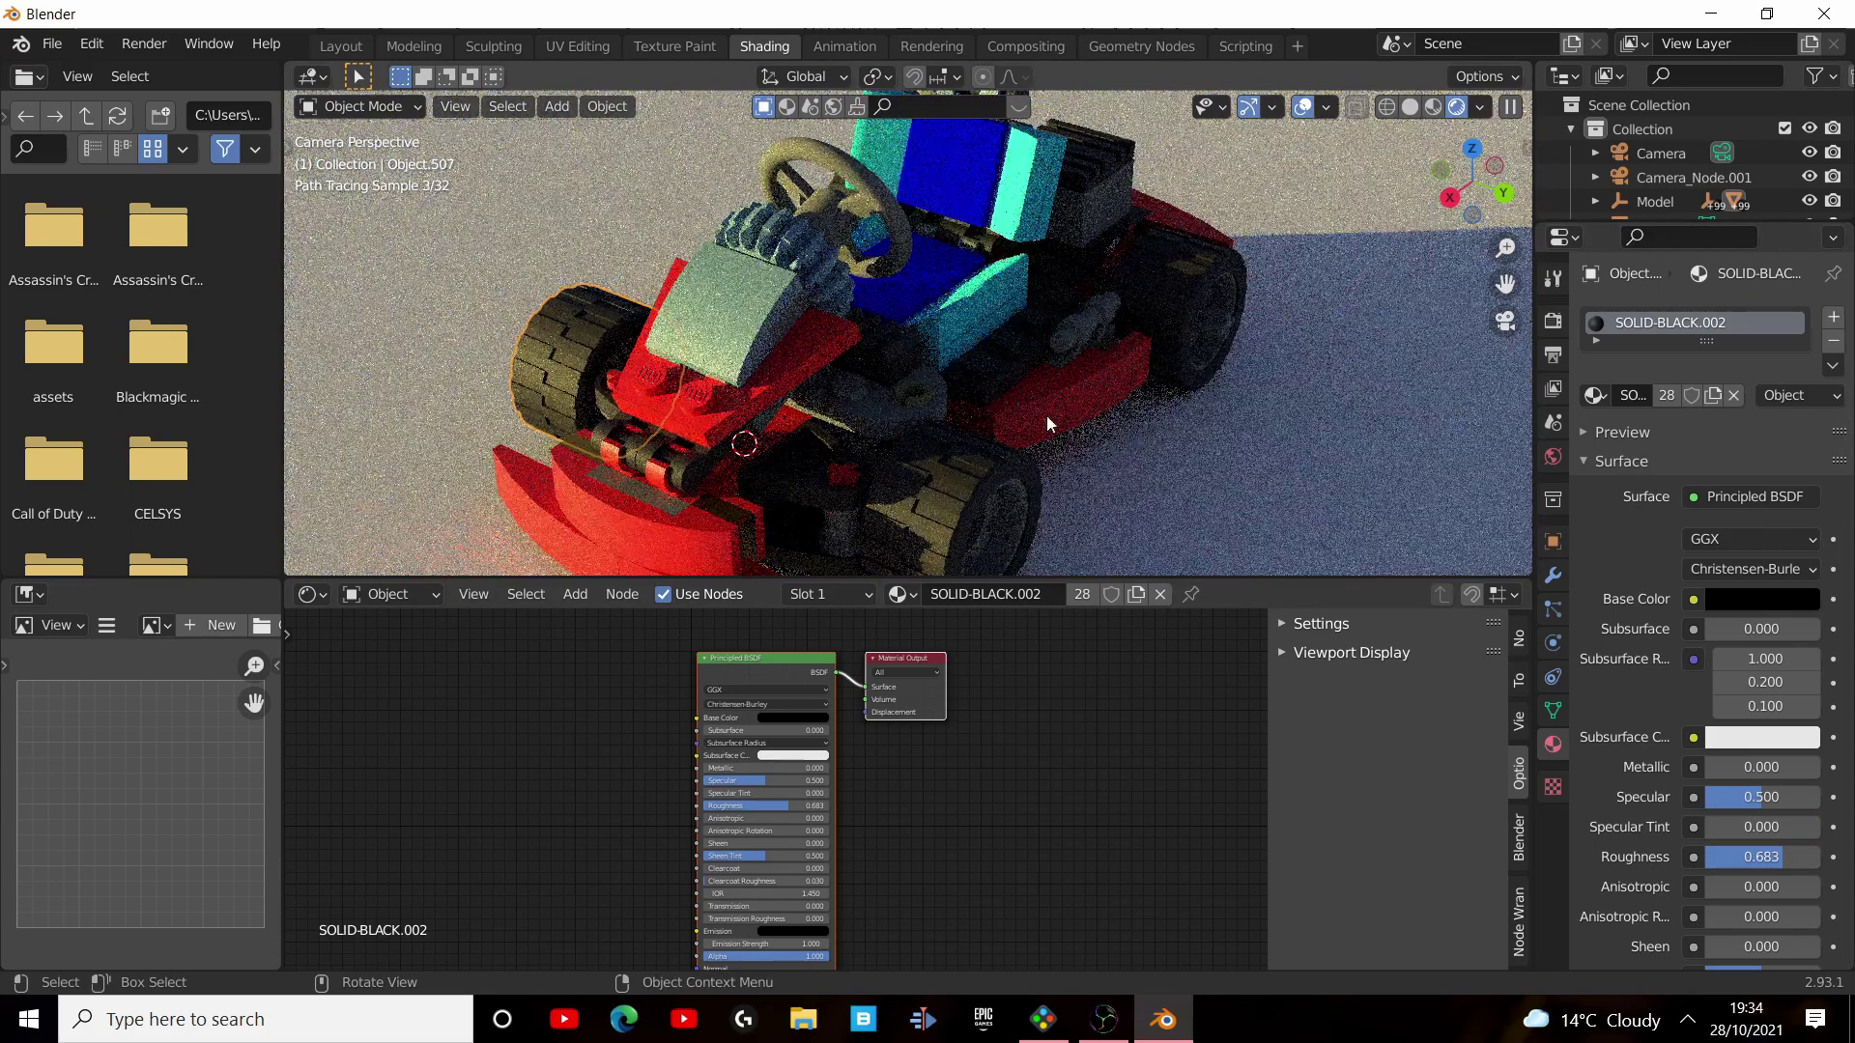
pyautogui.click(742, 281)
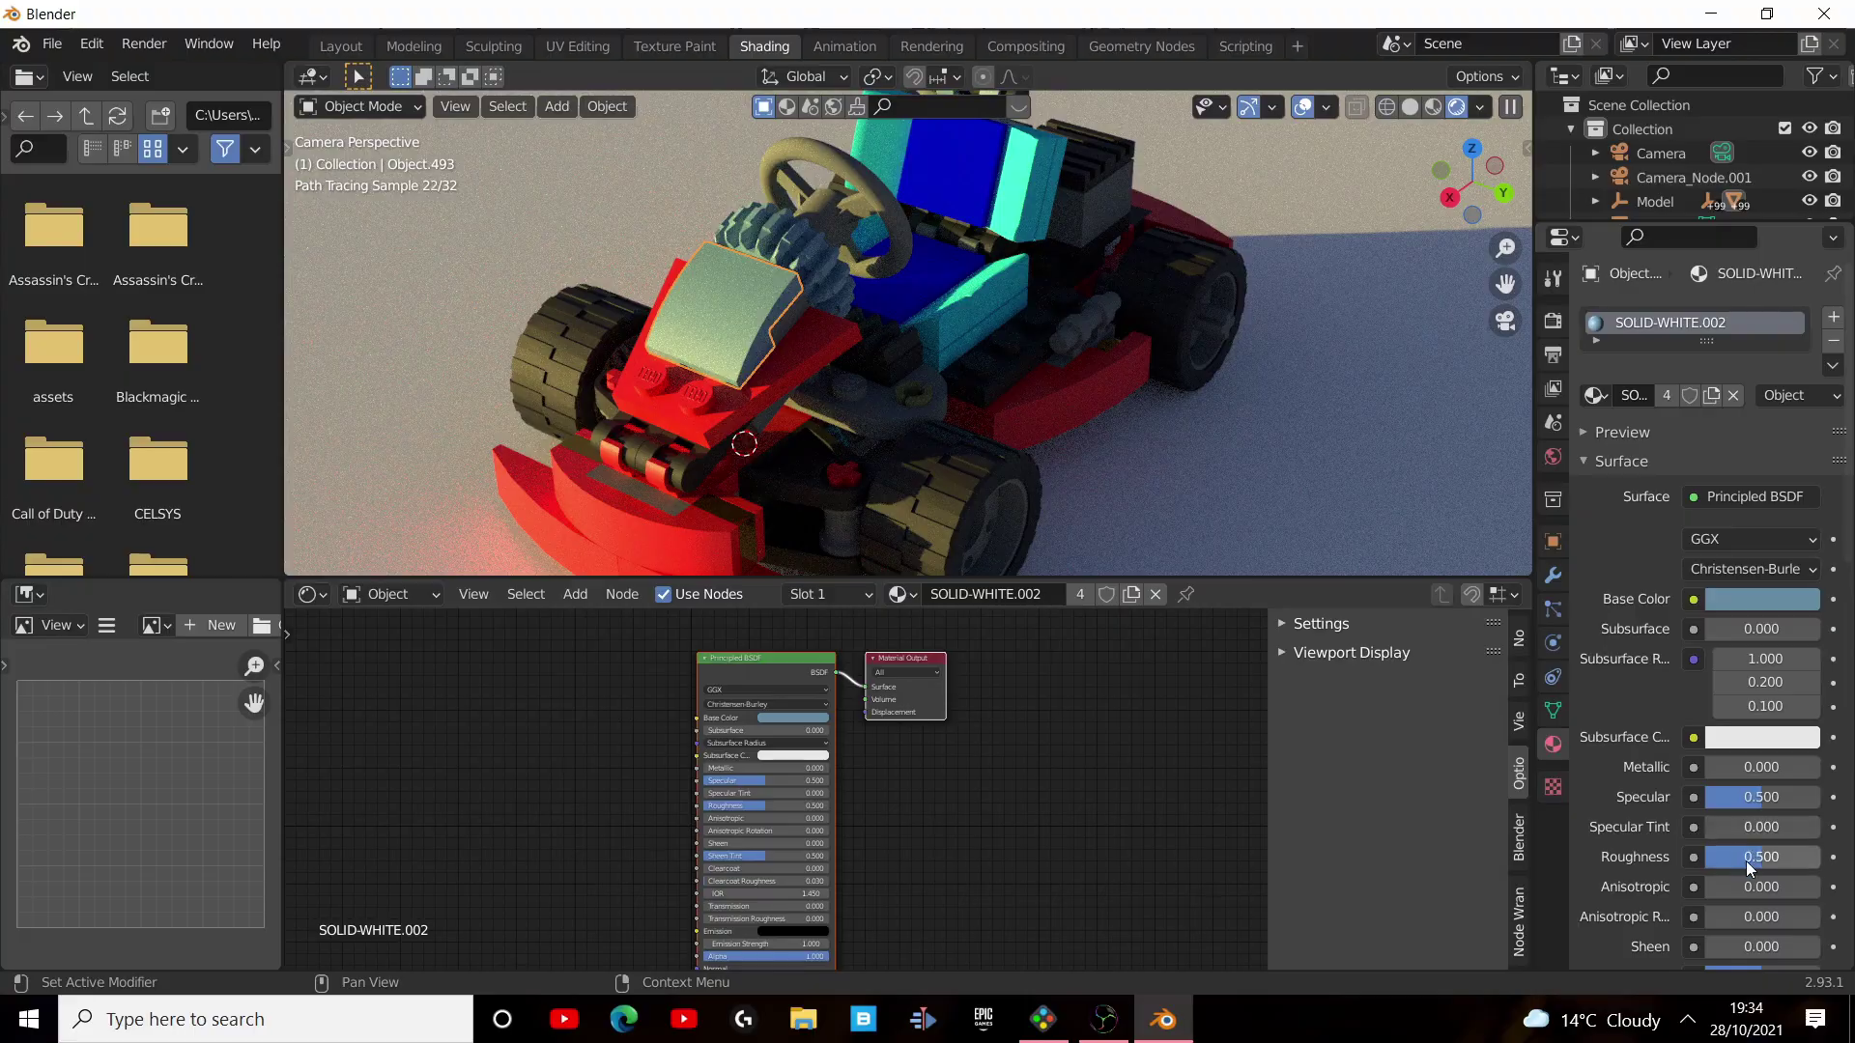
pyautogui.moveTo(1746, 861); pyautogui.dragTo(1710, 861)
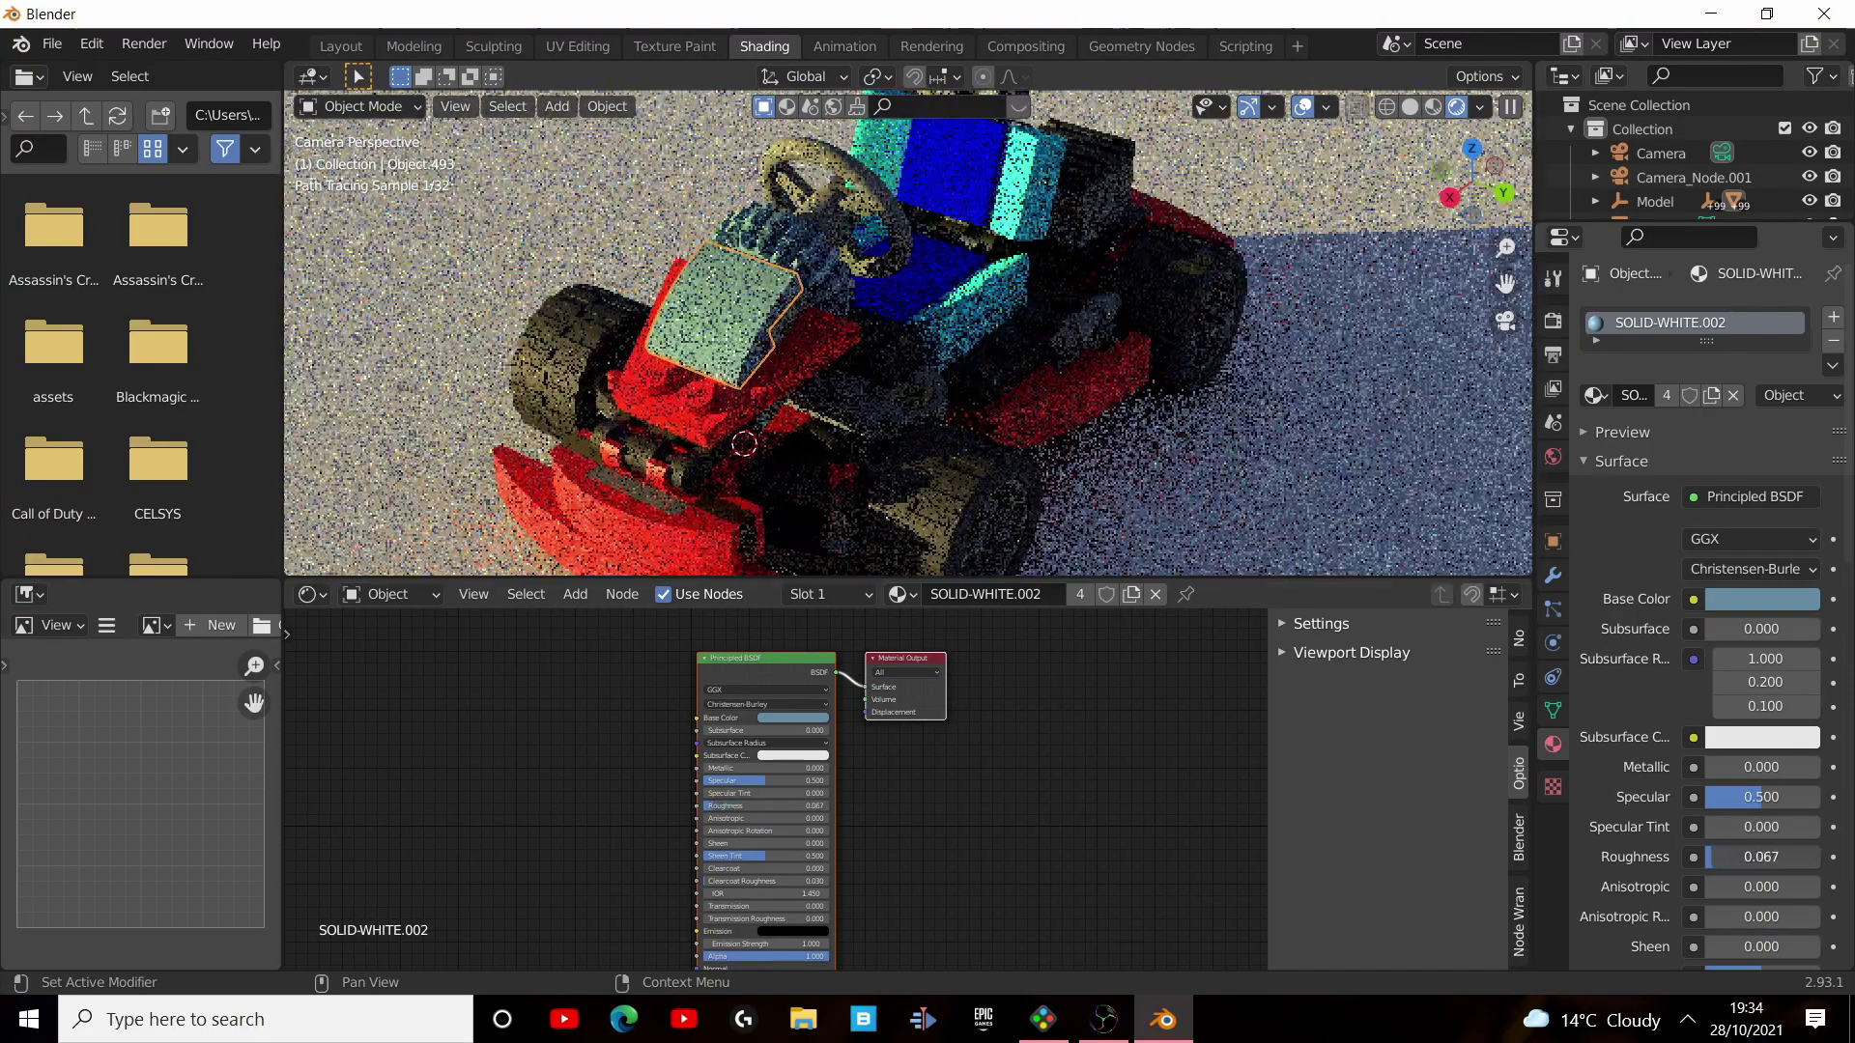
# Give the steering wheel a node-based material and darken its base colour.
pyautogui.click(700, 419)
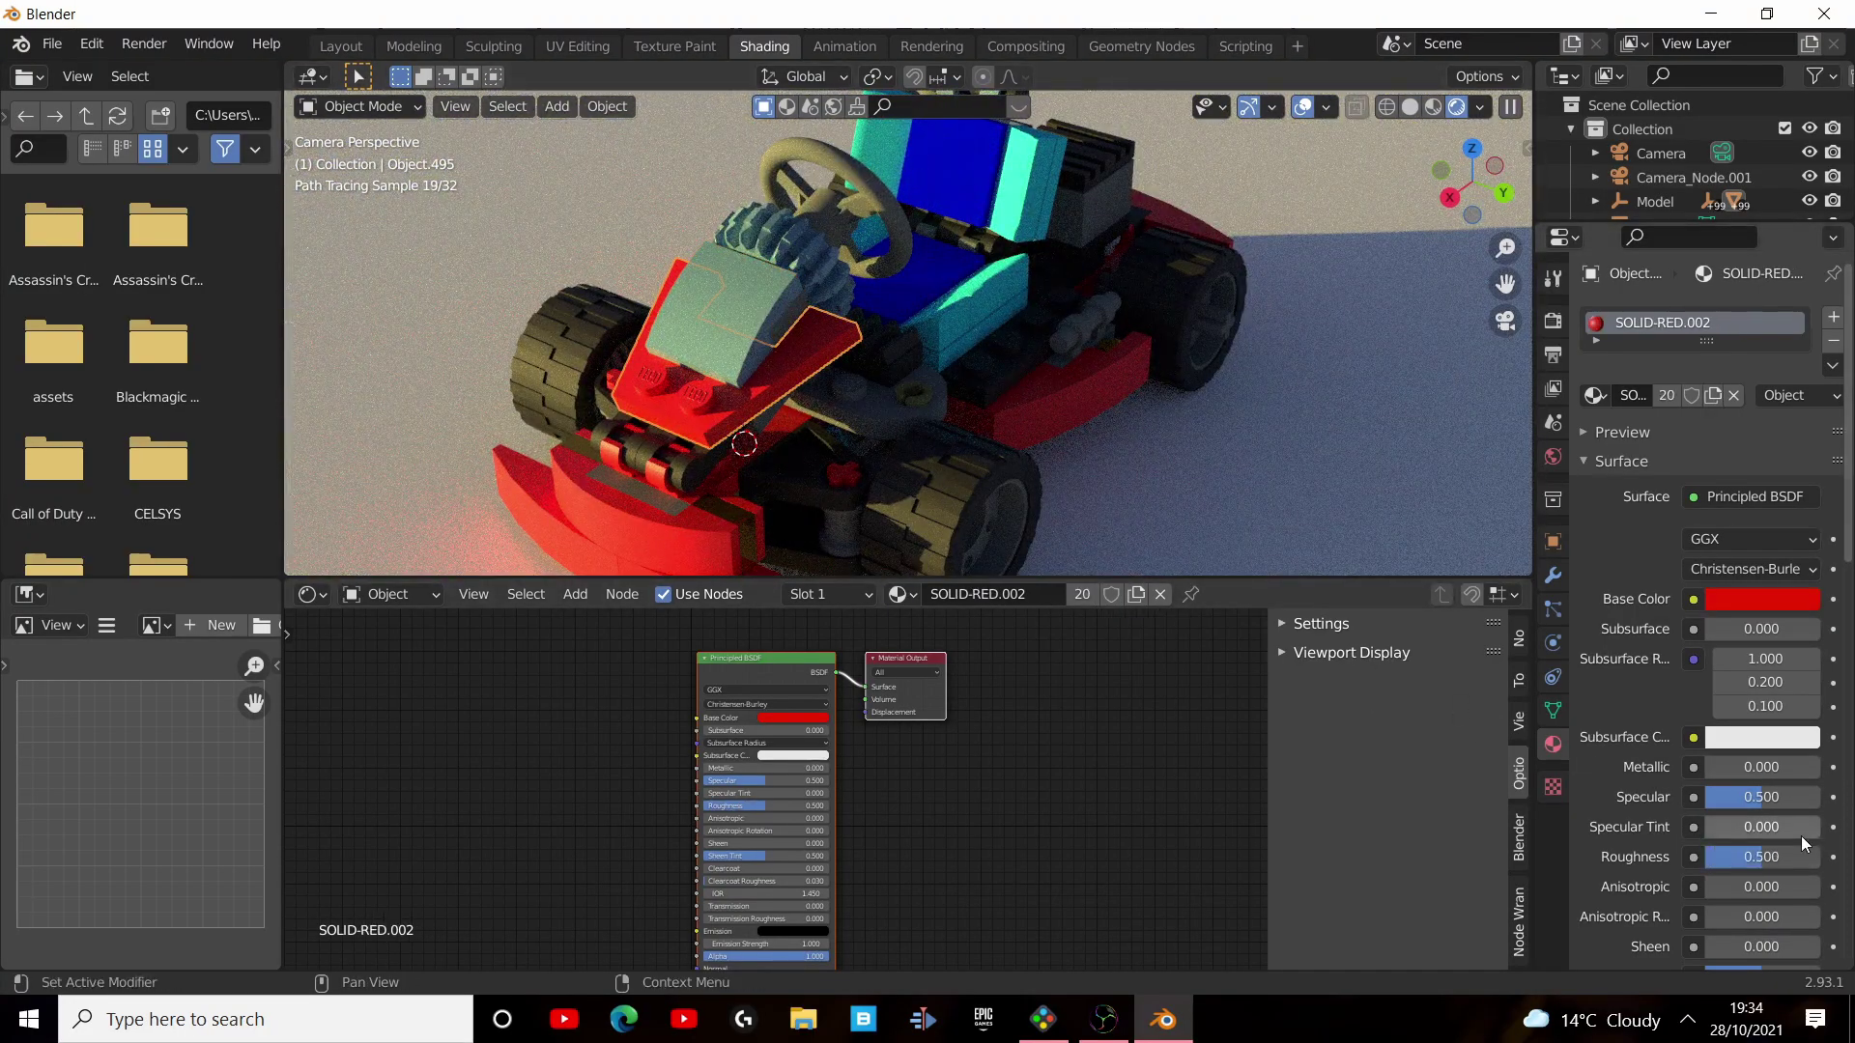
pyautogui.scroll(4, 851, 367)
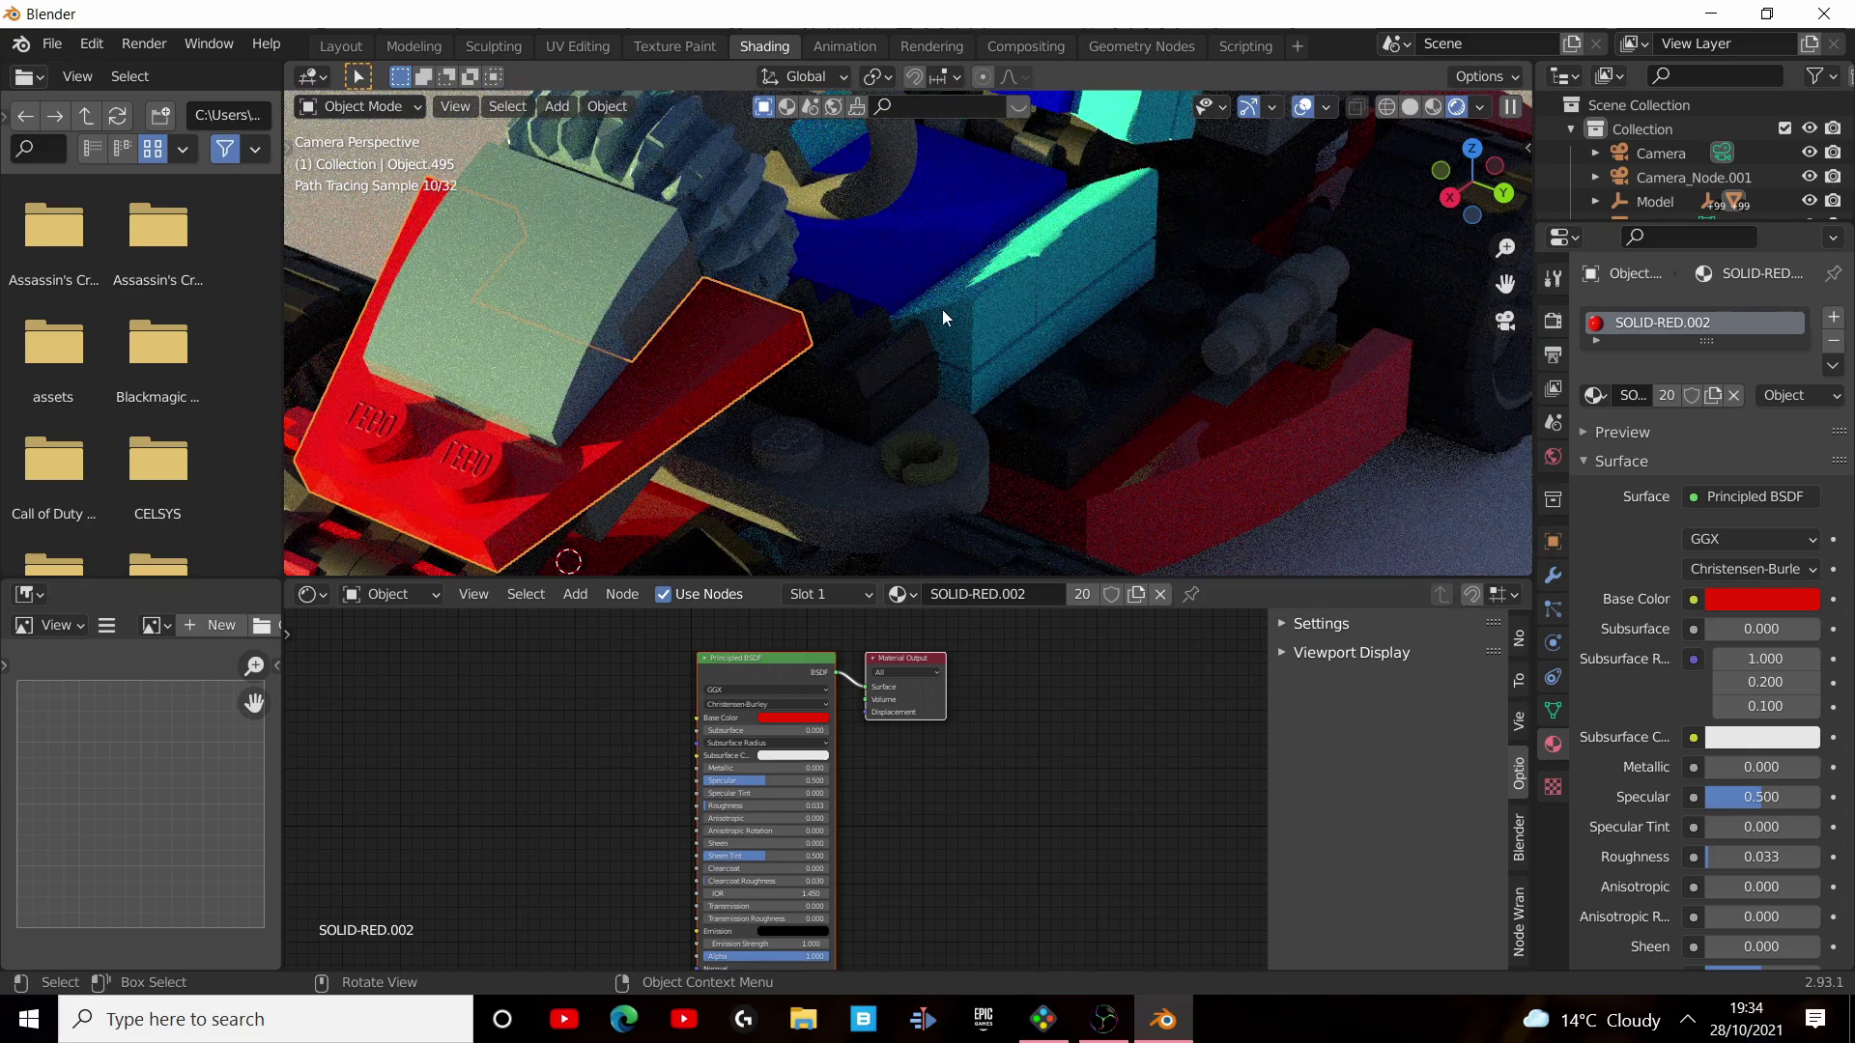
pyautogui.click(1024, 250)
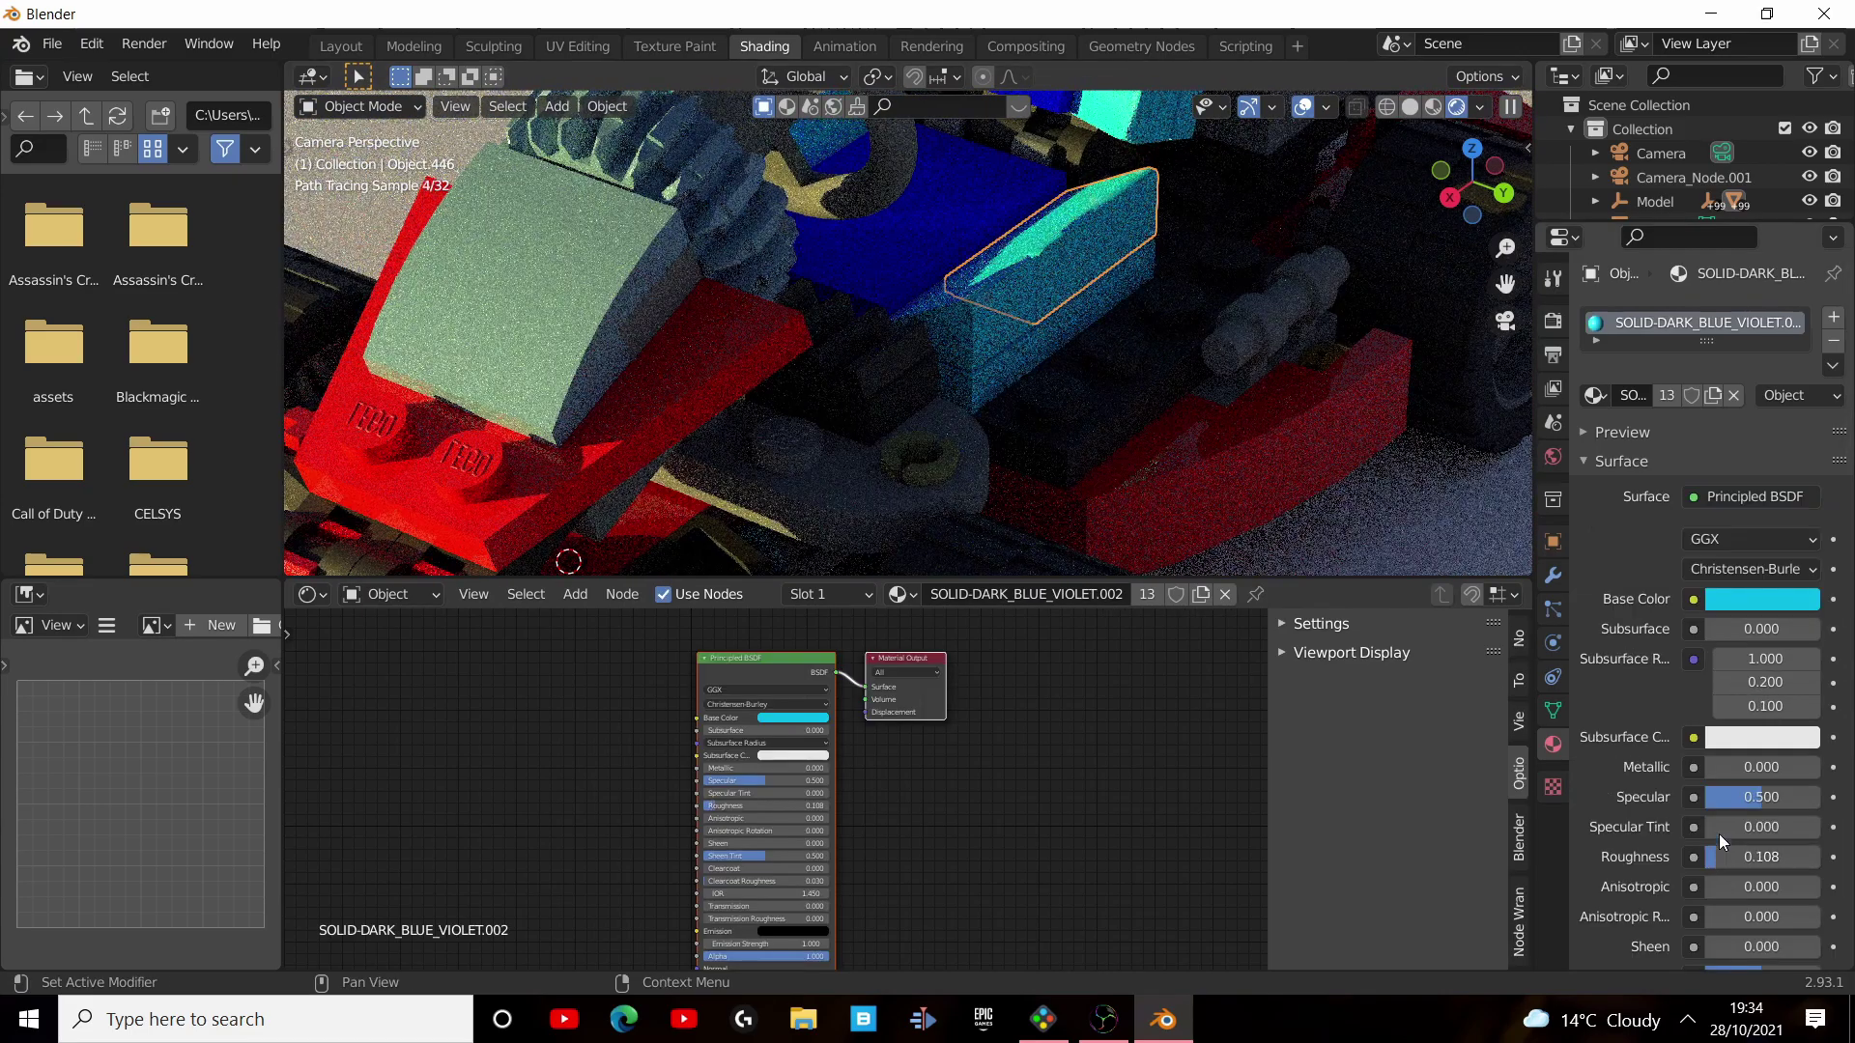
pyautogui.scroll(-4, 918, 203)
pyautogui.click(866, 177)
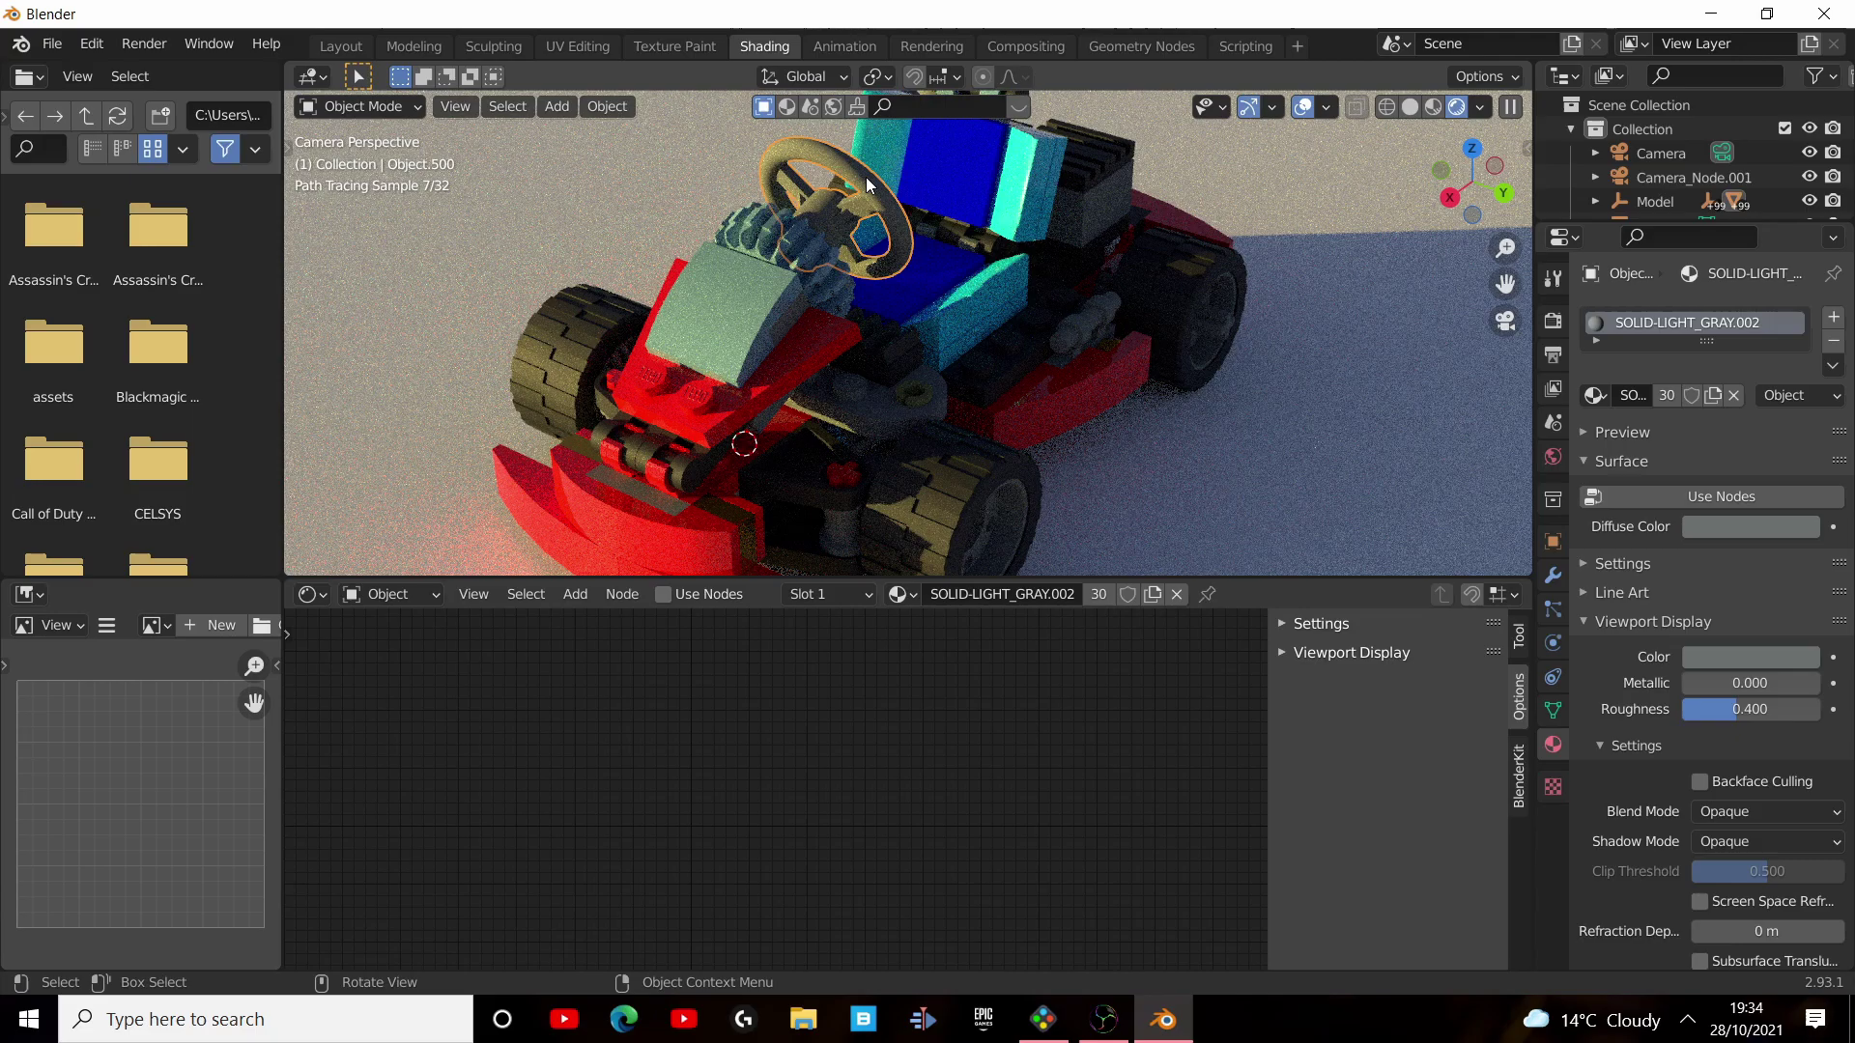
pyautogui.click(1678, 493)
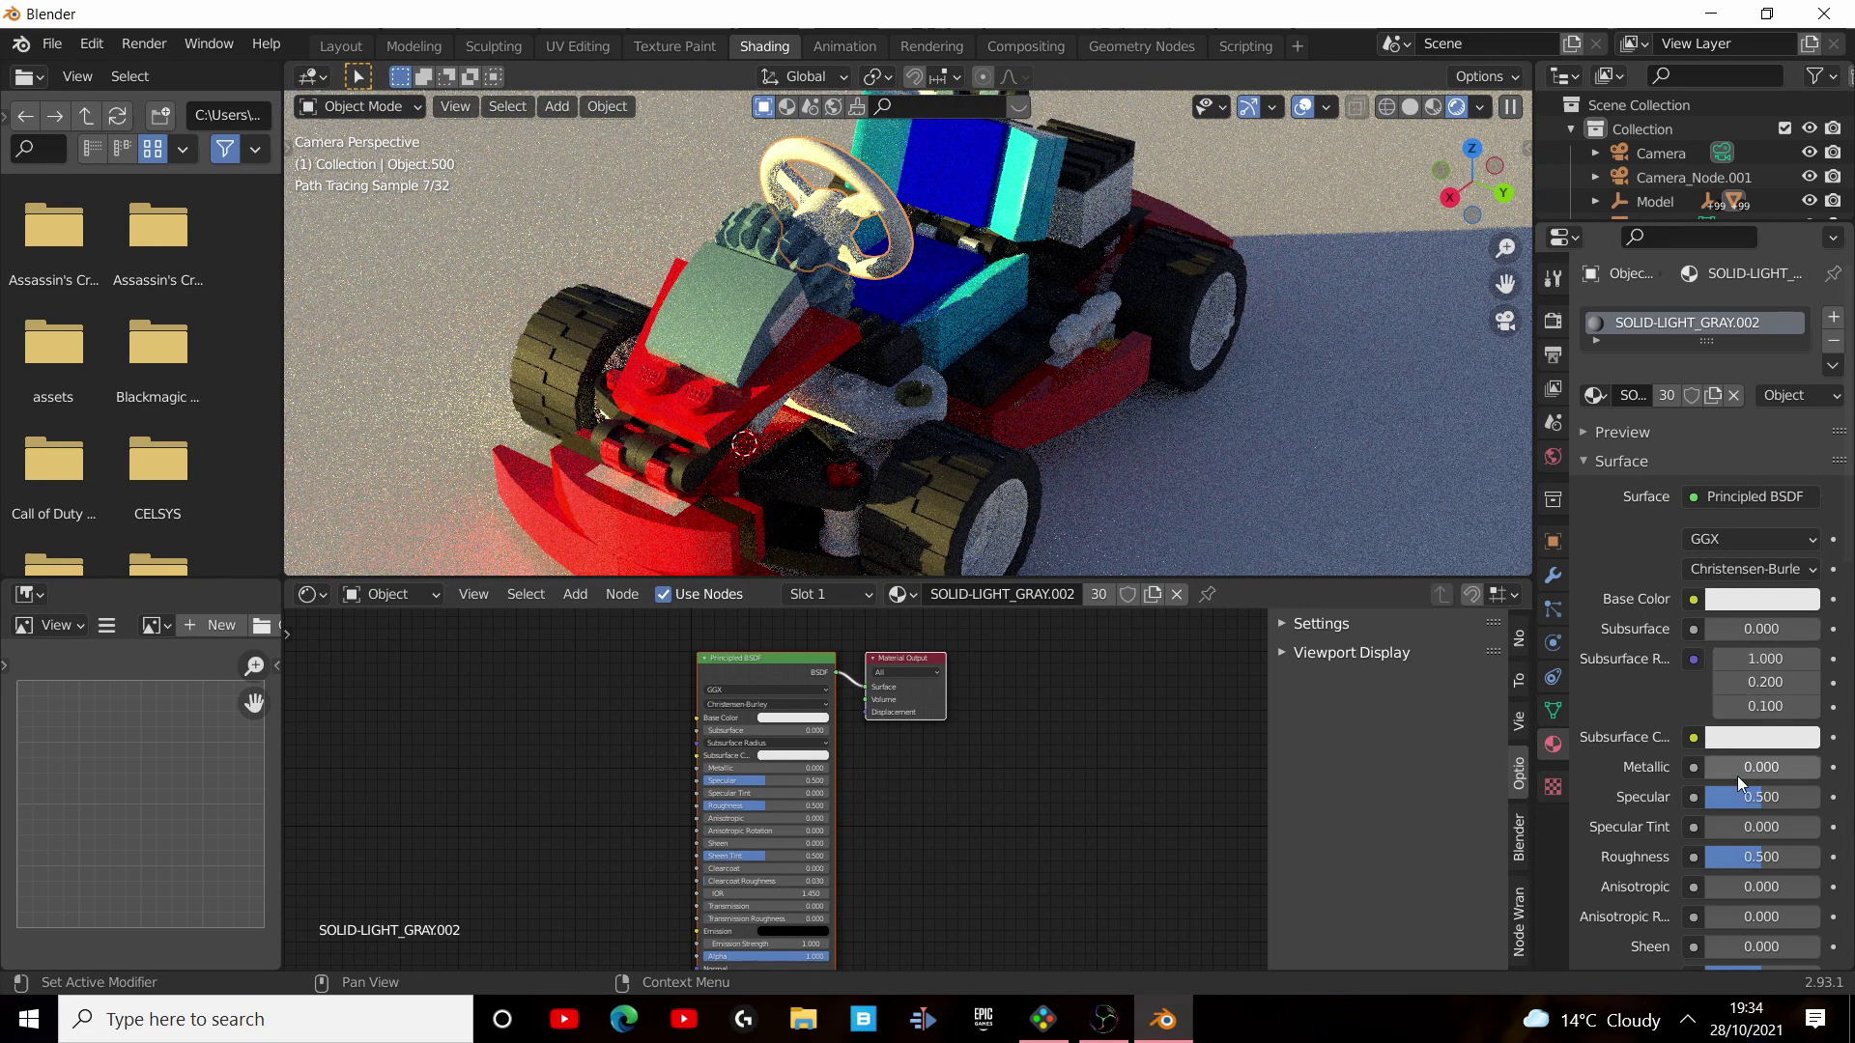
pyautogui.click(1738, 598)
pyautogui.moveTo(1803, 368); pyautogui.dragTo(1801, 299)
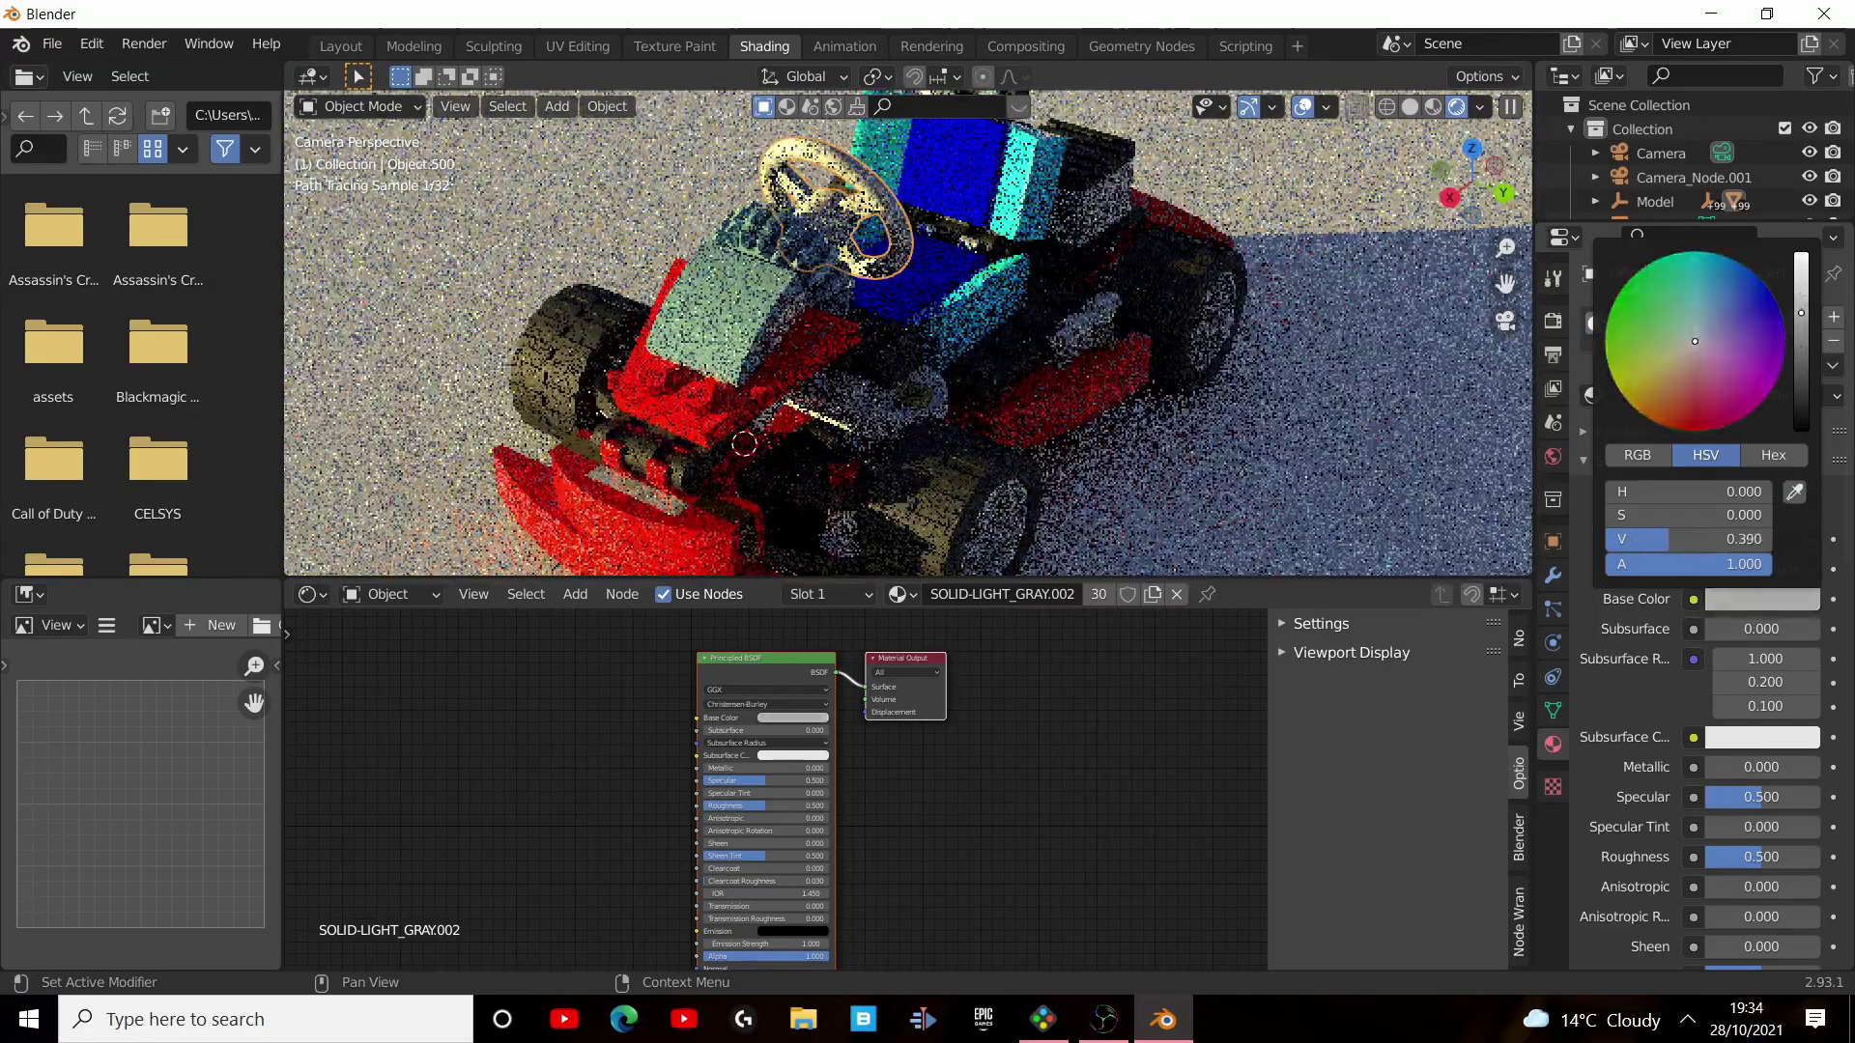
# Set the steering wheel material's Roughness to 0.033 and Specular to 0.933, then frame the kart.
pyautogui.moveTo(1780, 856); pyautogui.dragTo(1725, 856)
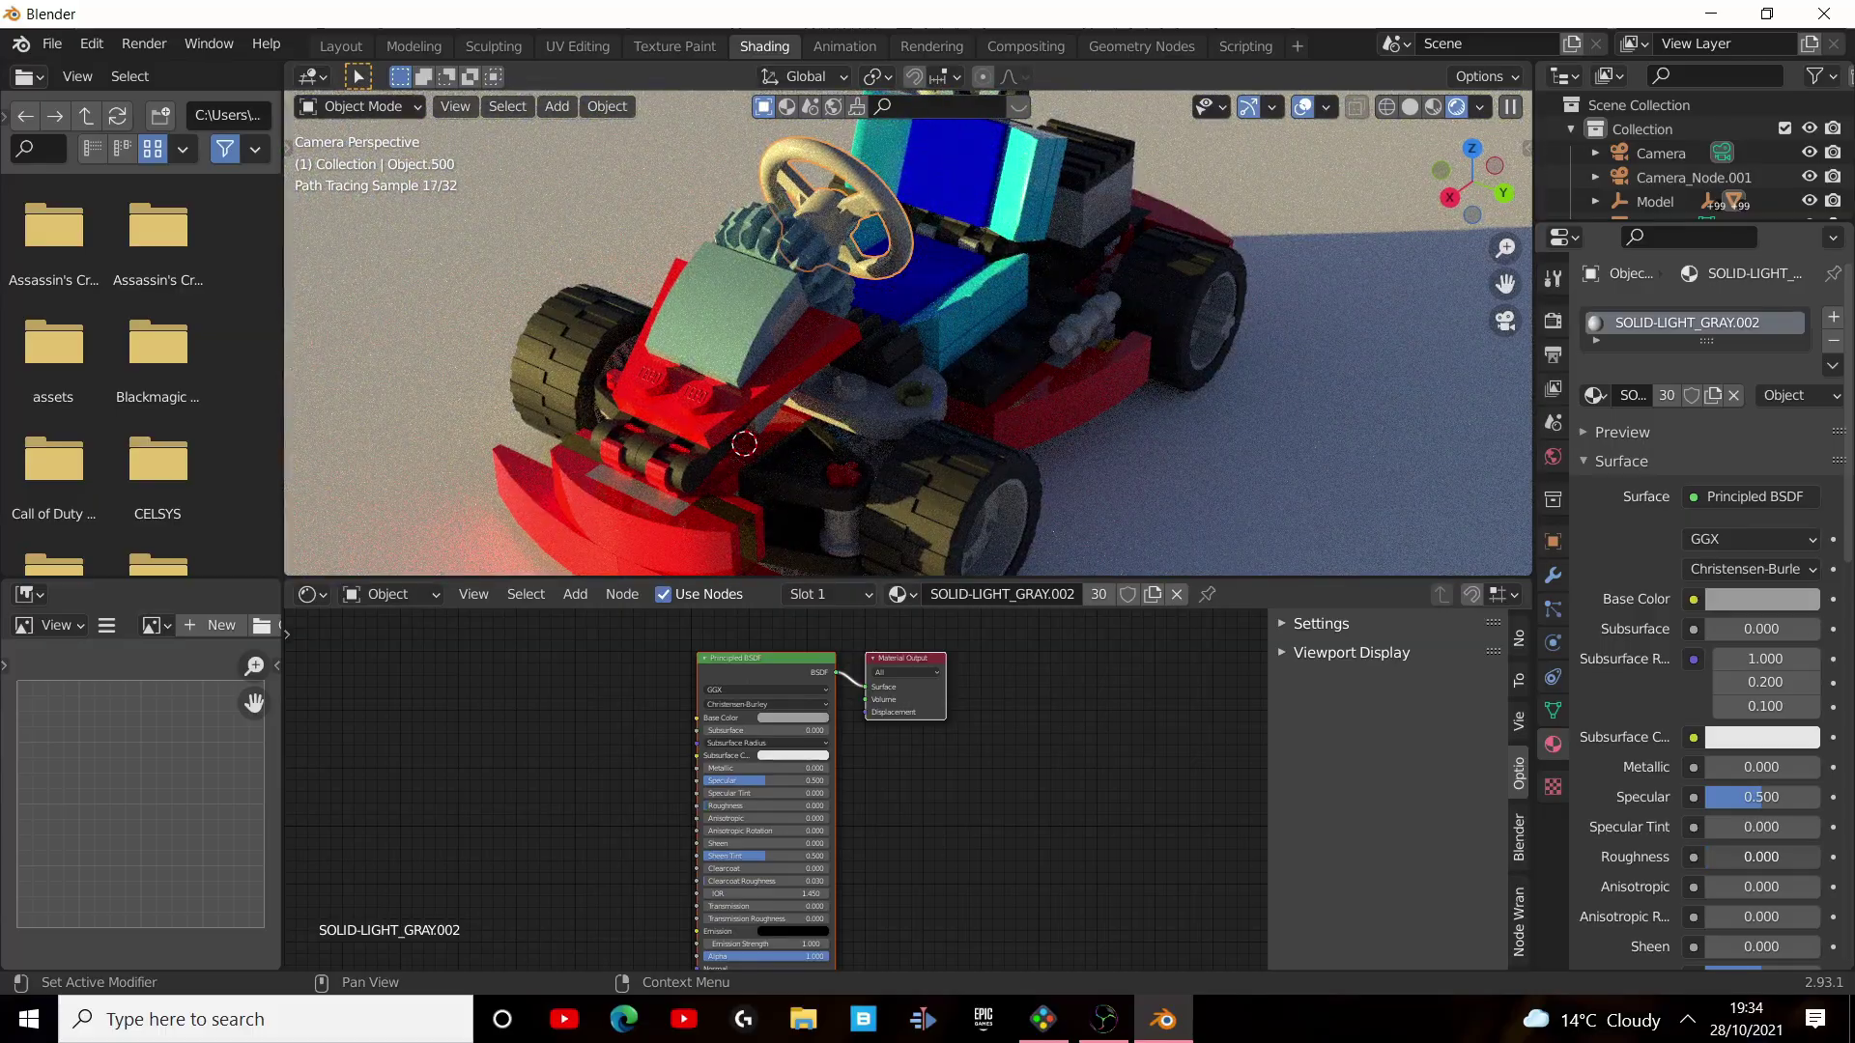
pyautogui.moveTo(1760, 797); pyautogui.dragTo(1807, 797)
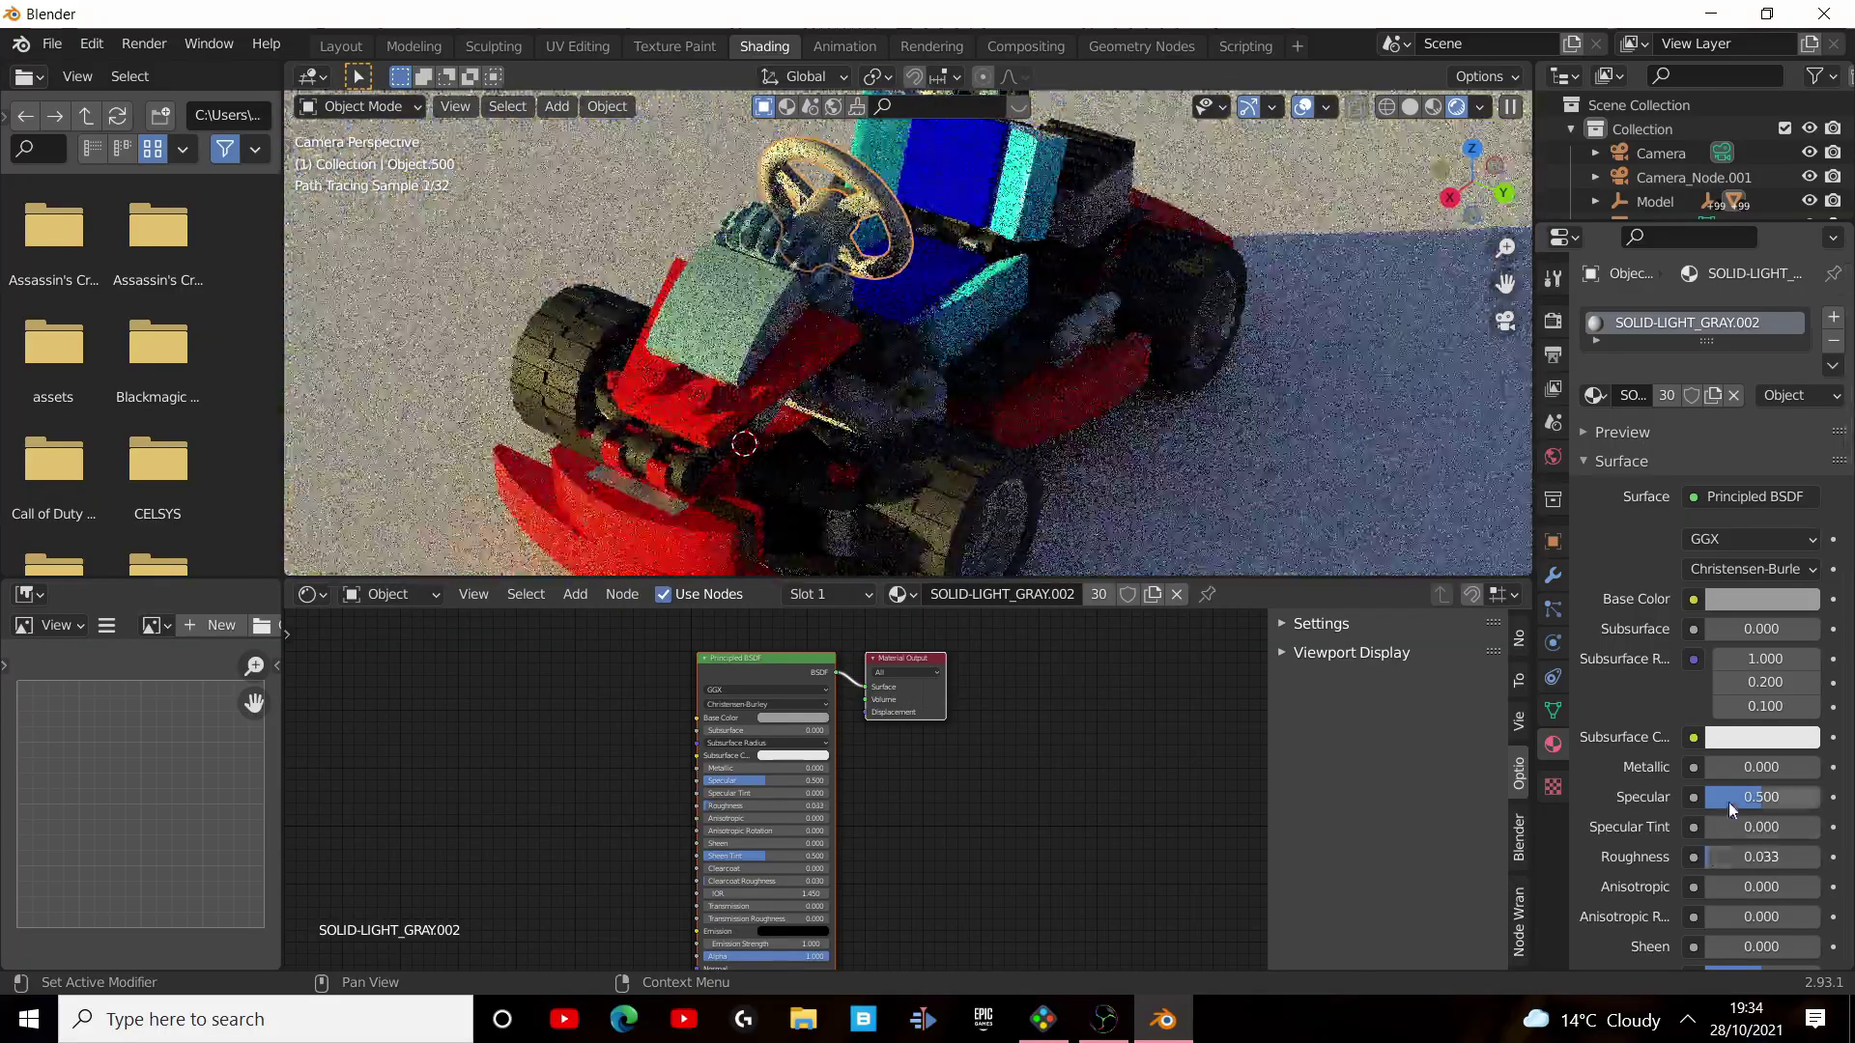
pyautogui.moveTo(1762, 857); pyautogui.dragTo(1766, 857)
pyautogui.scroll(6, 849, 228)
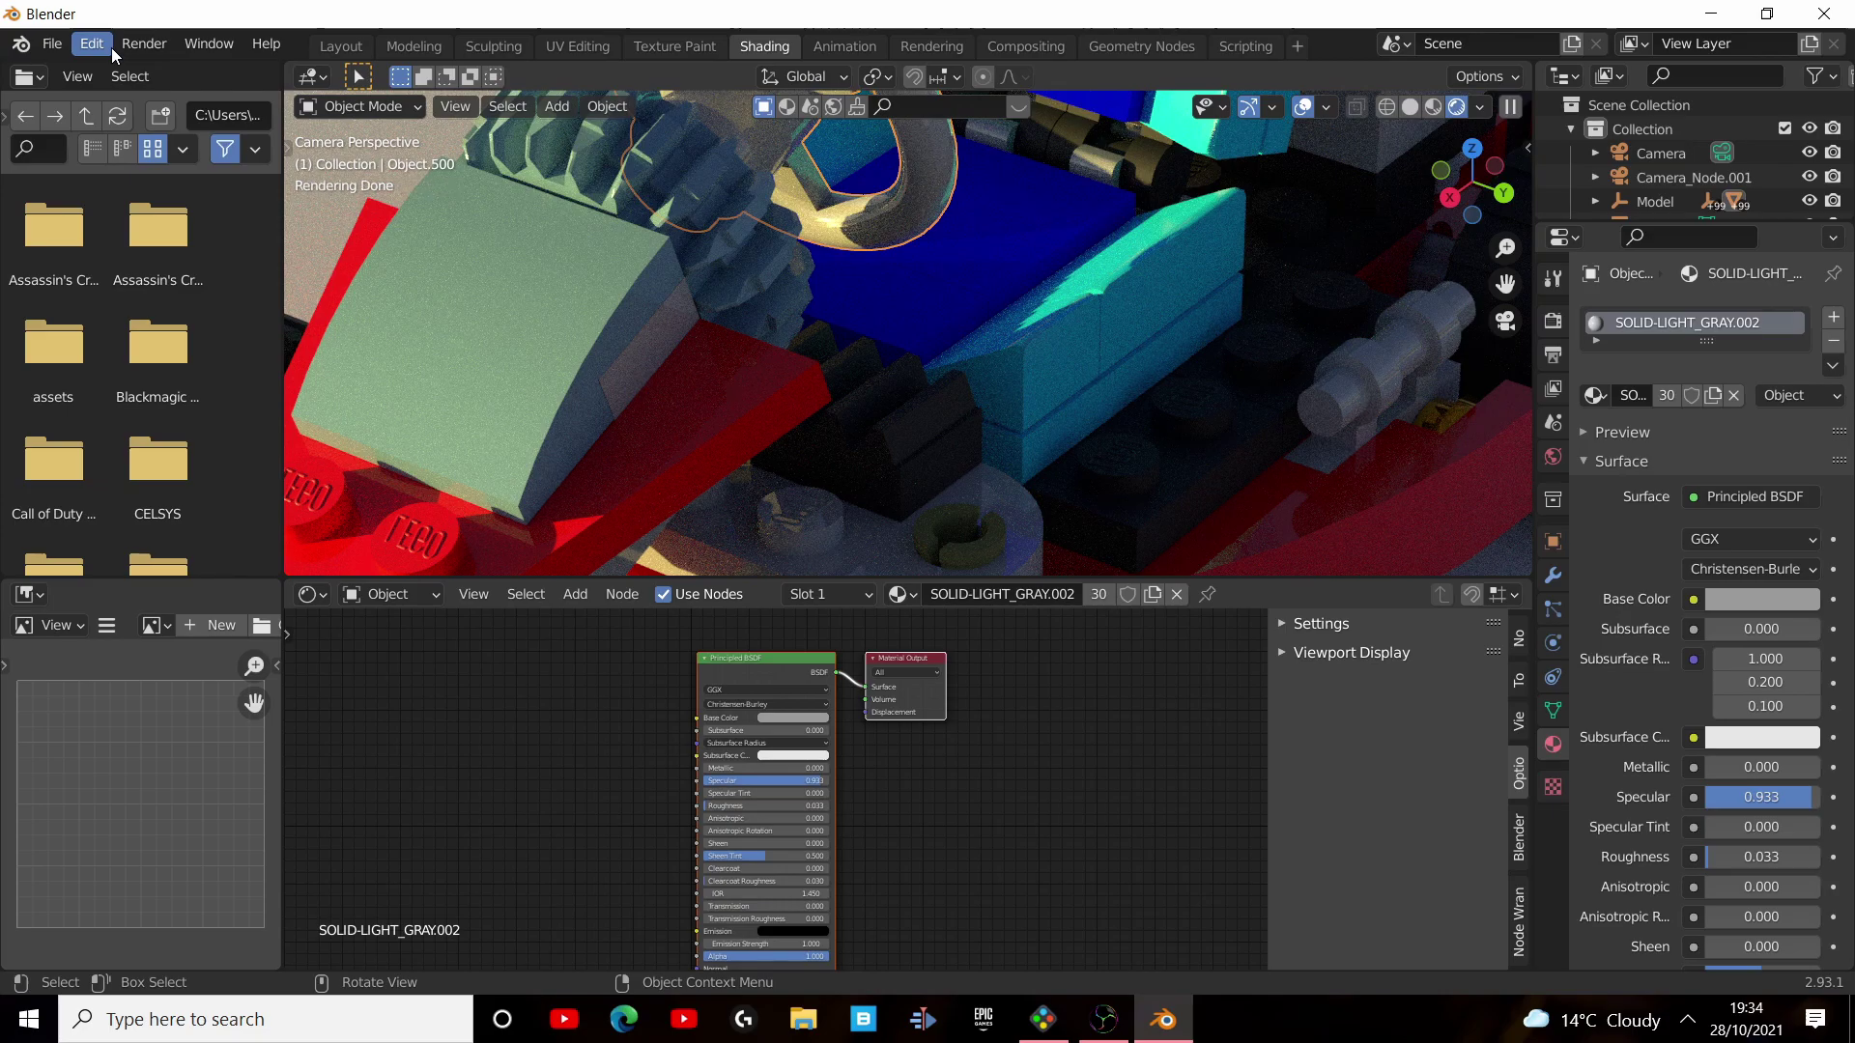
pyautogui.scroll(-4, 1005, 300)
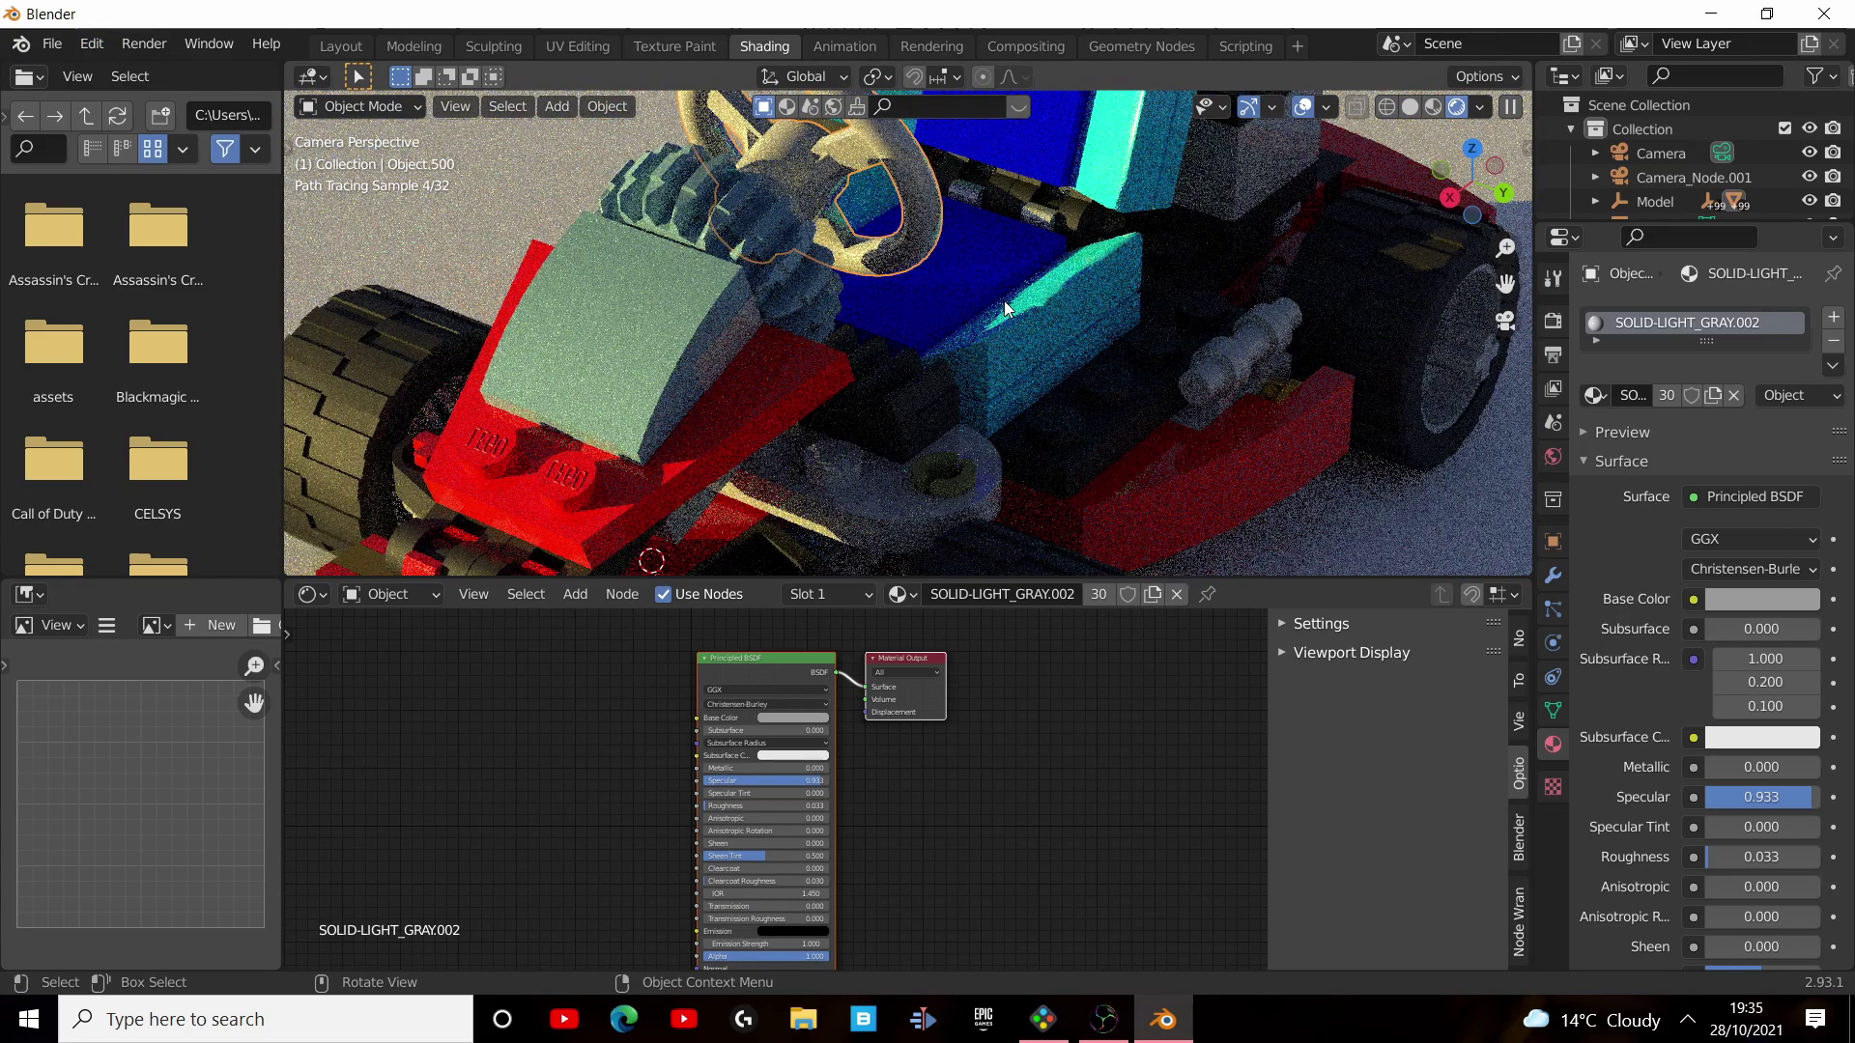
pyautogui.scroll(-2, 1005, 299)
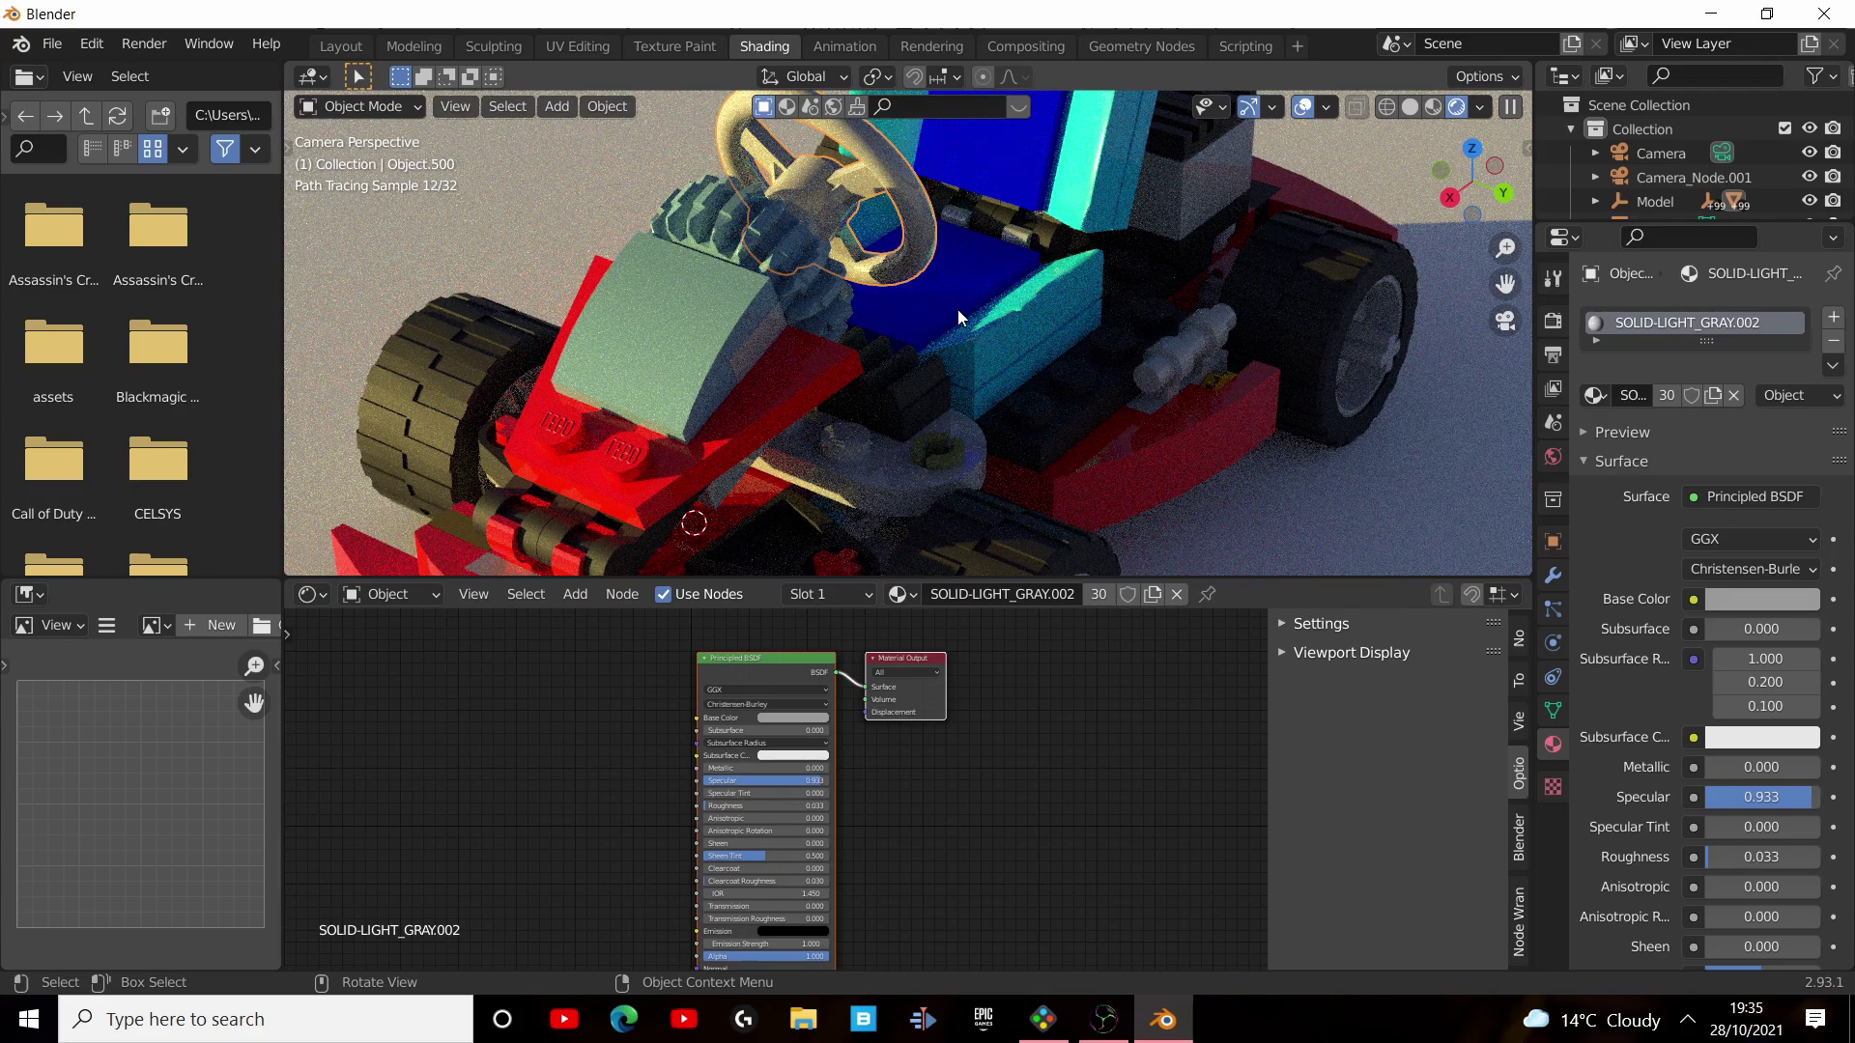
pyautogui.scroll(-4, 853, 361)
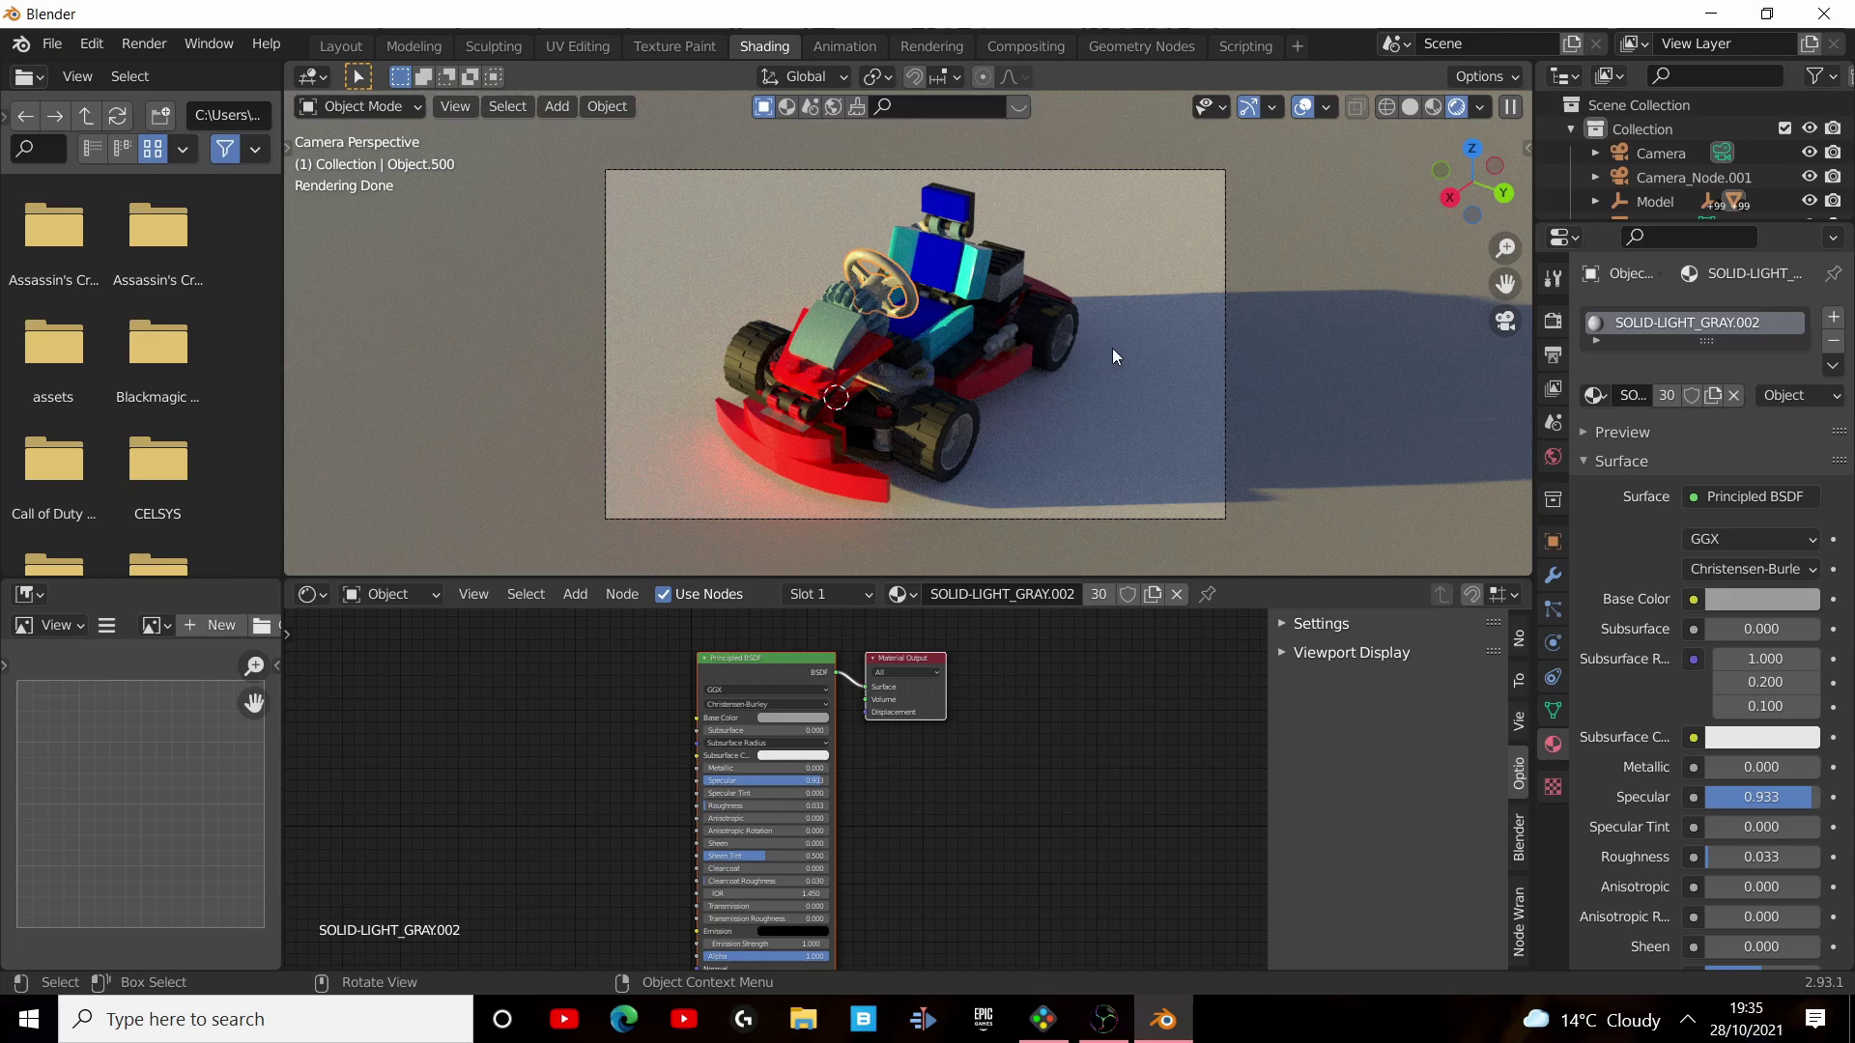
# Load the ParquetStrip9 albedo, roughness and normal maps into the floor's Material.001 with Ctrl+Shift+T.
pyautogui.click(1134, 212)
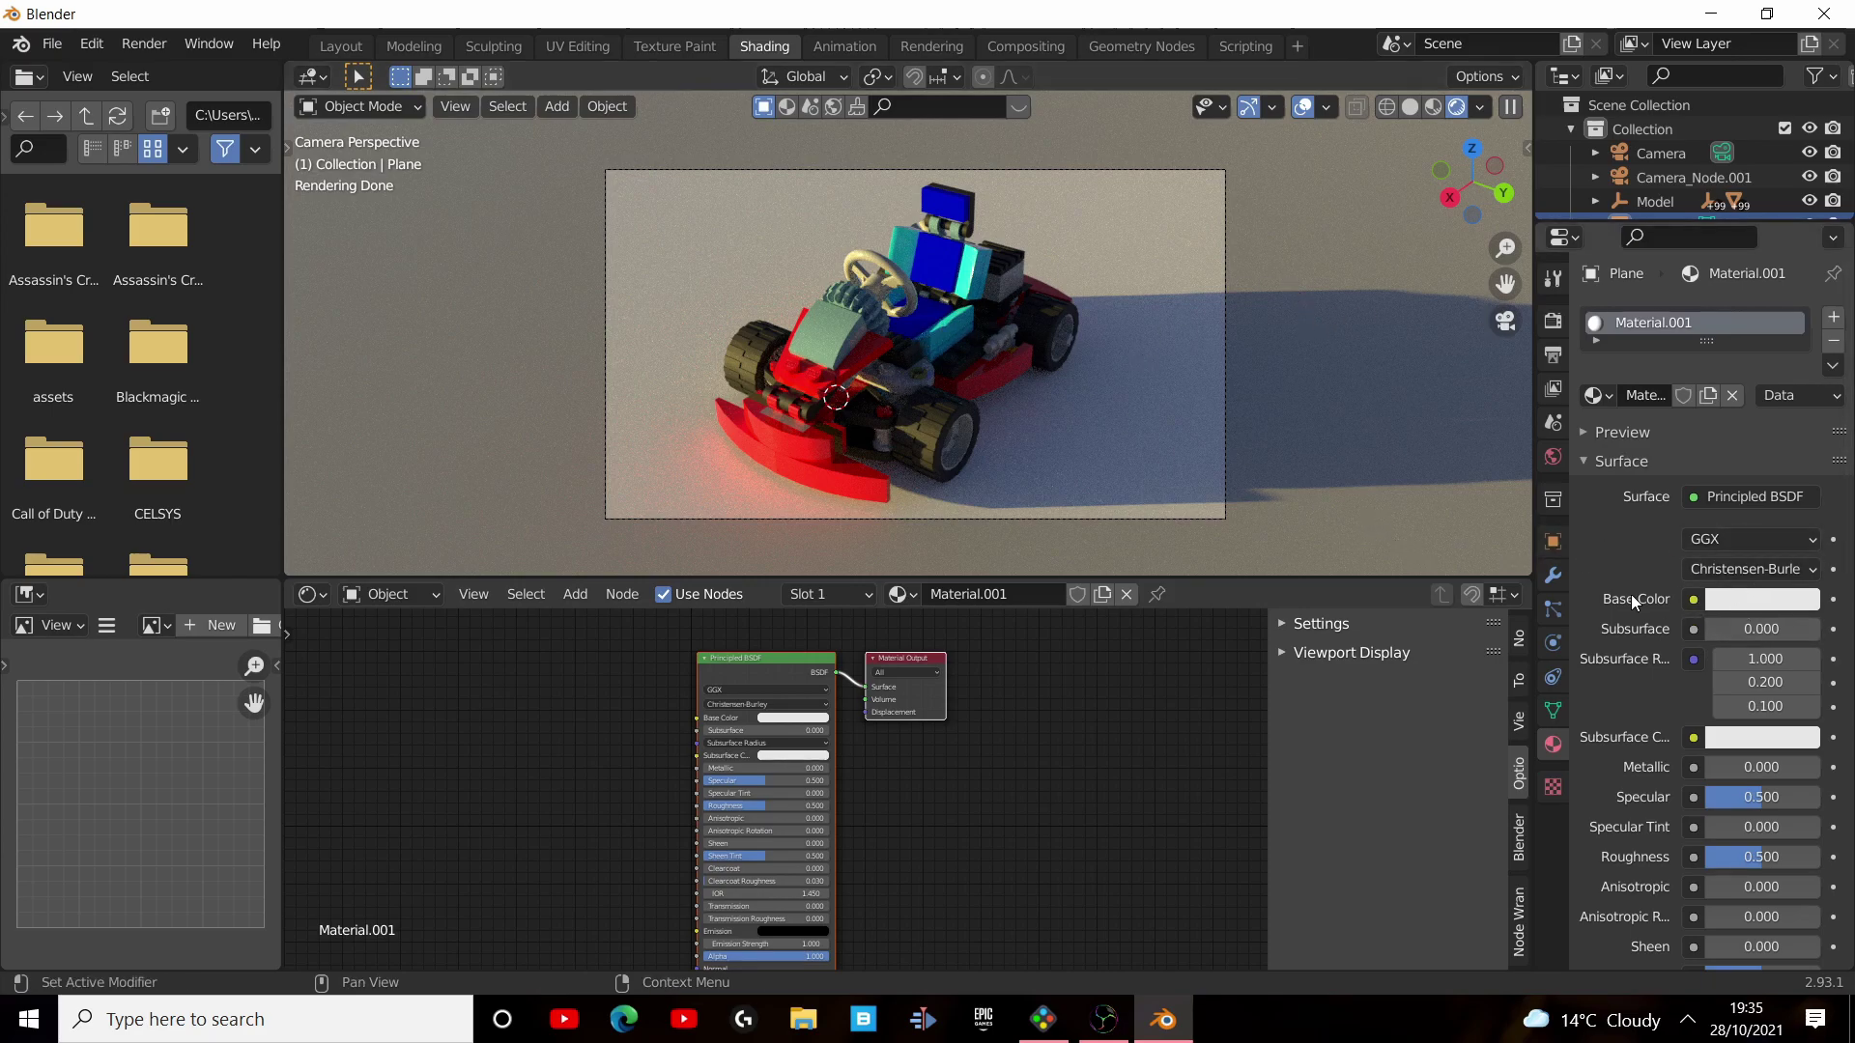
pyautogui.scroll(1, 816, 747)
pyautogui.scroll(-1, 761, 724)
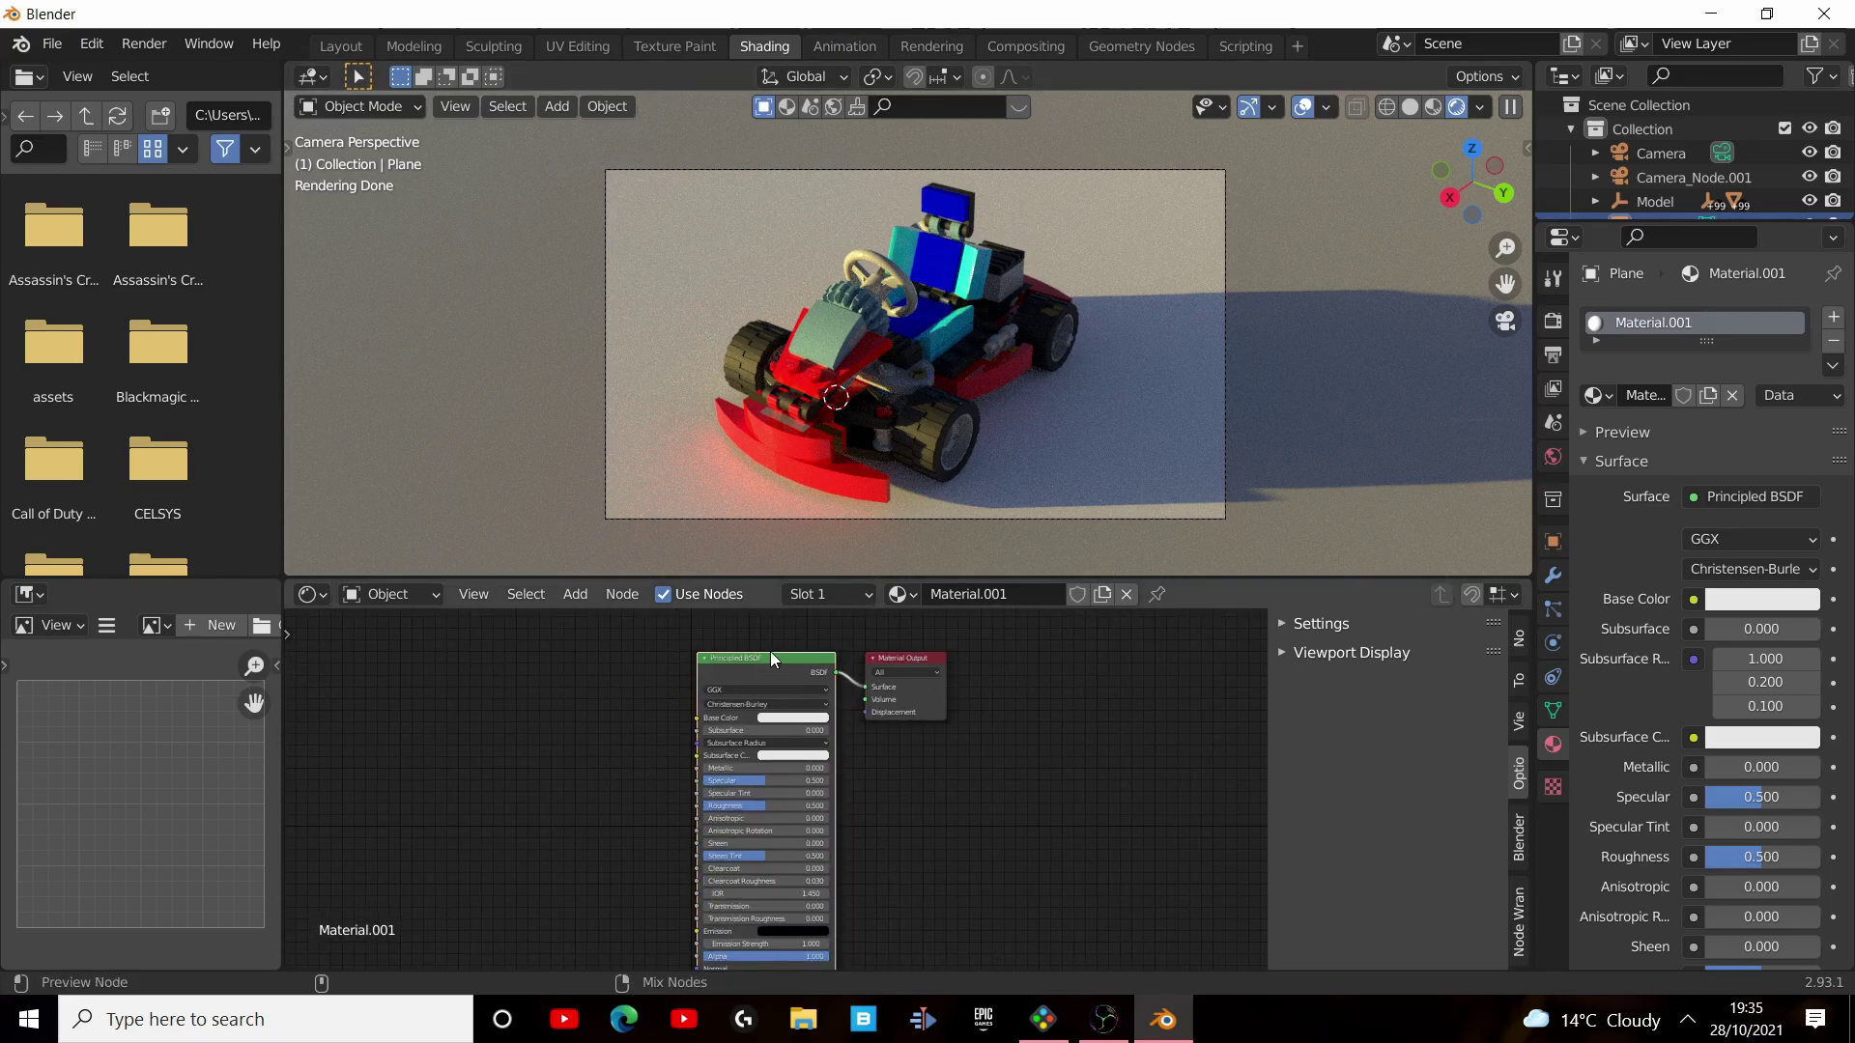
pyautogui.hotkey('ctrl', 'shift', 't')
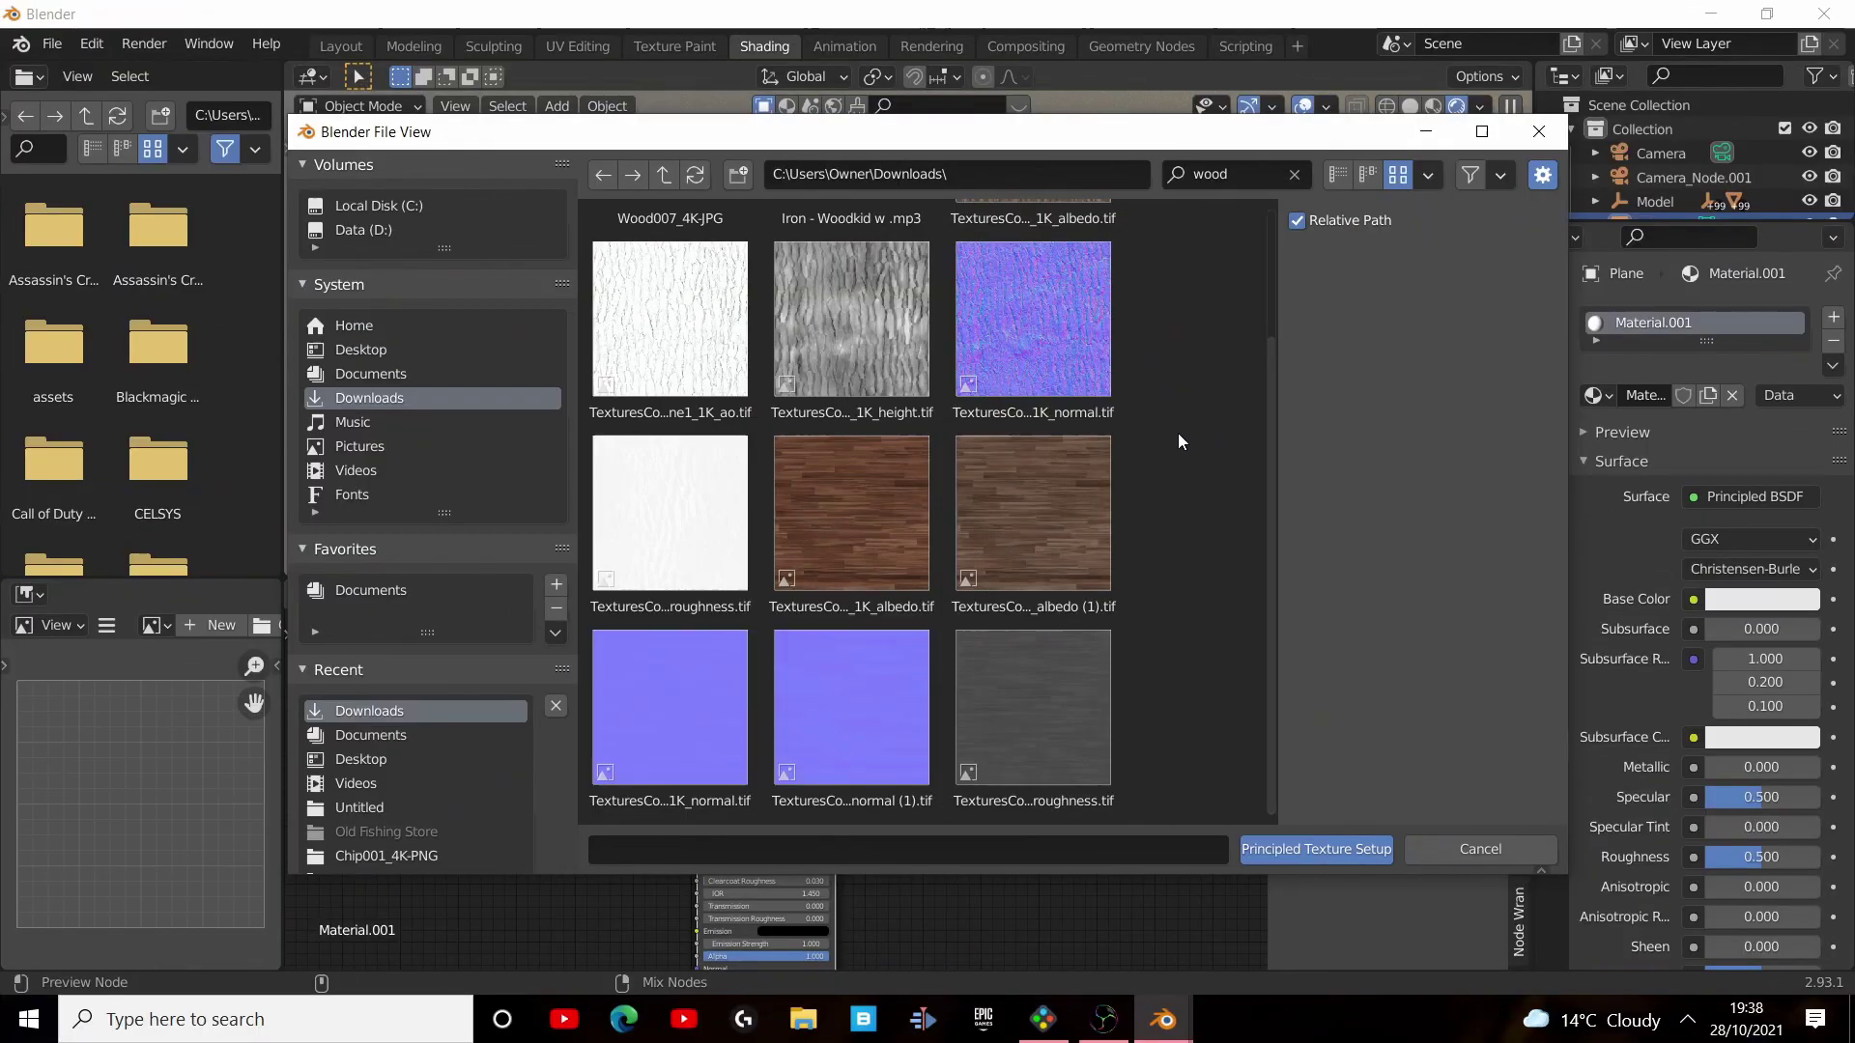
pyautogui.click(867, 568)
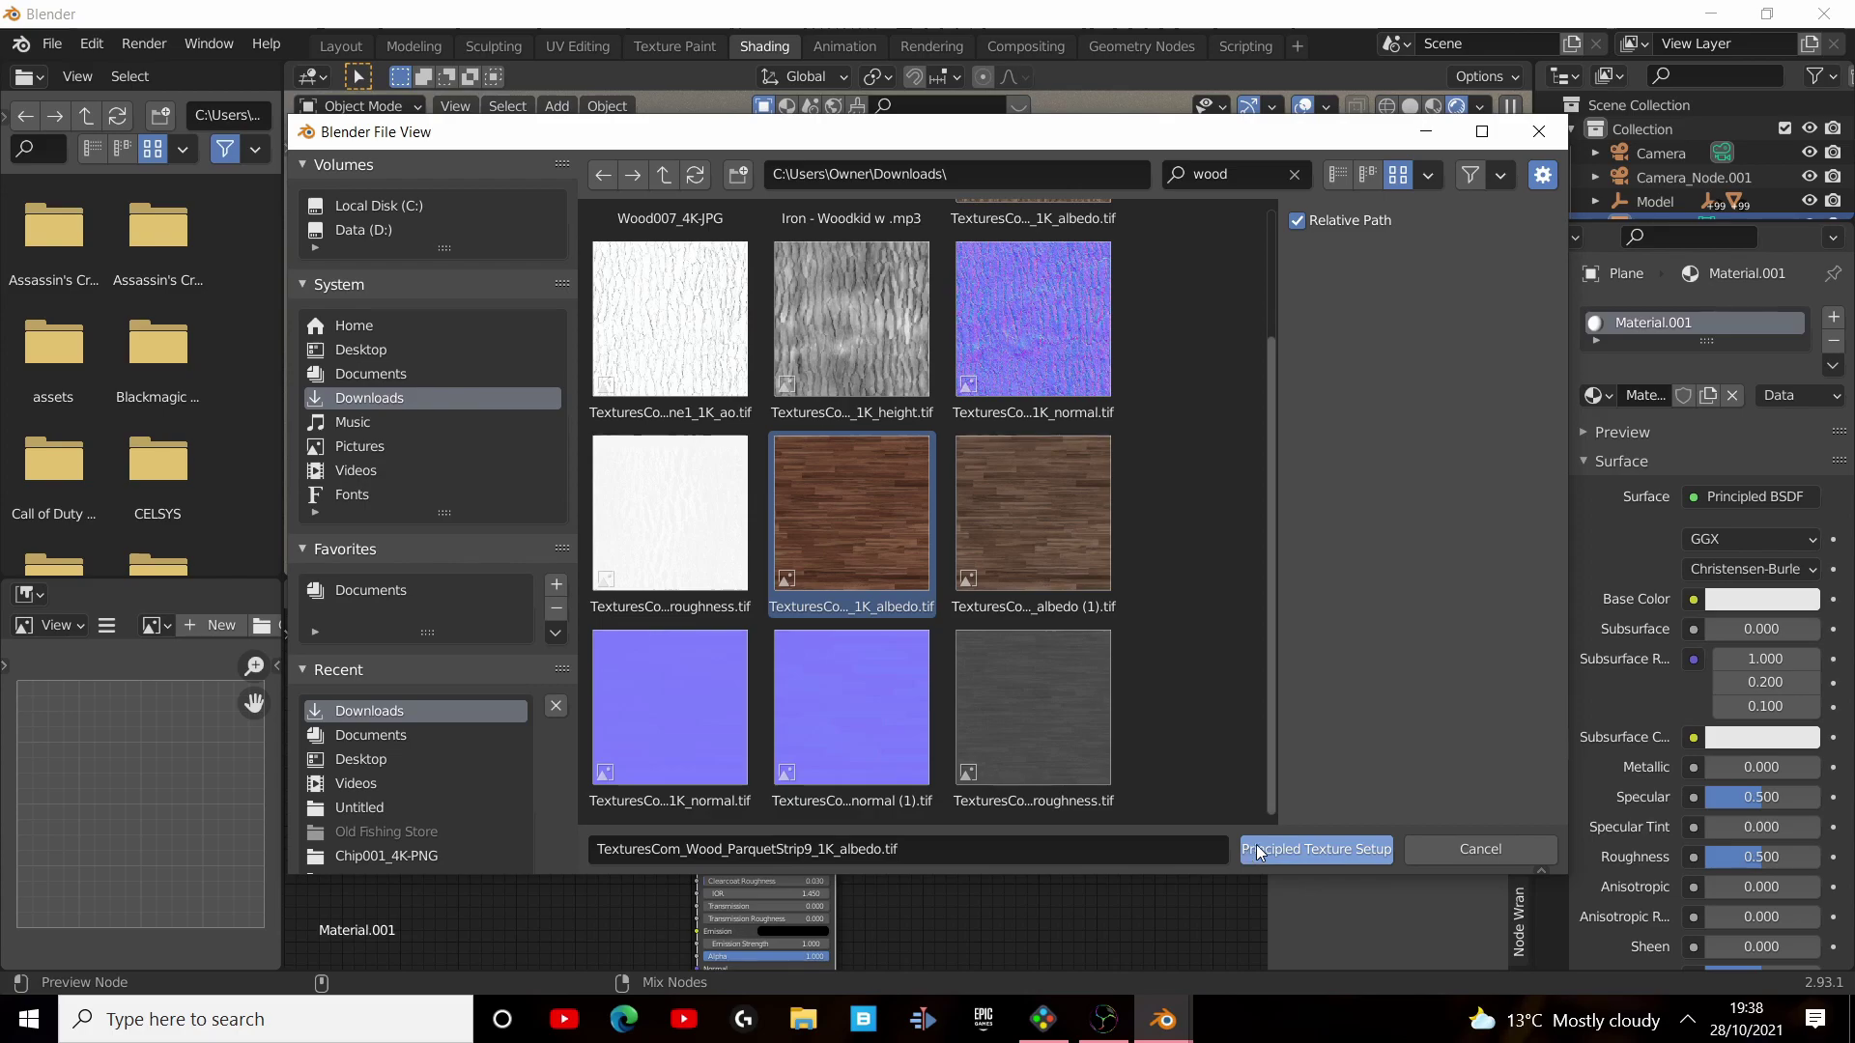
pyautogui.keyDown('ctrl'); pyautogui.click(1017, 686); pyautogui.keyUp('ctrl')
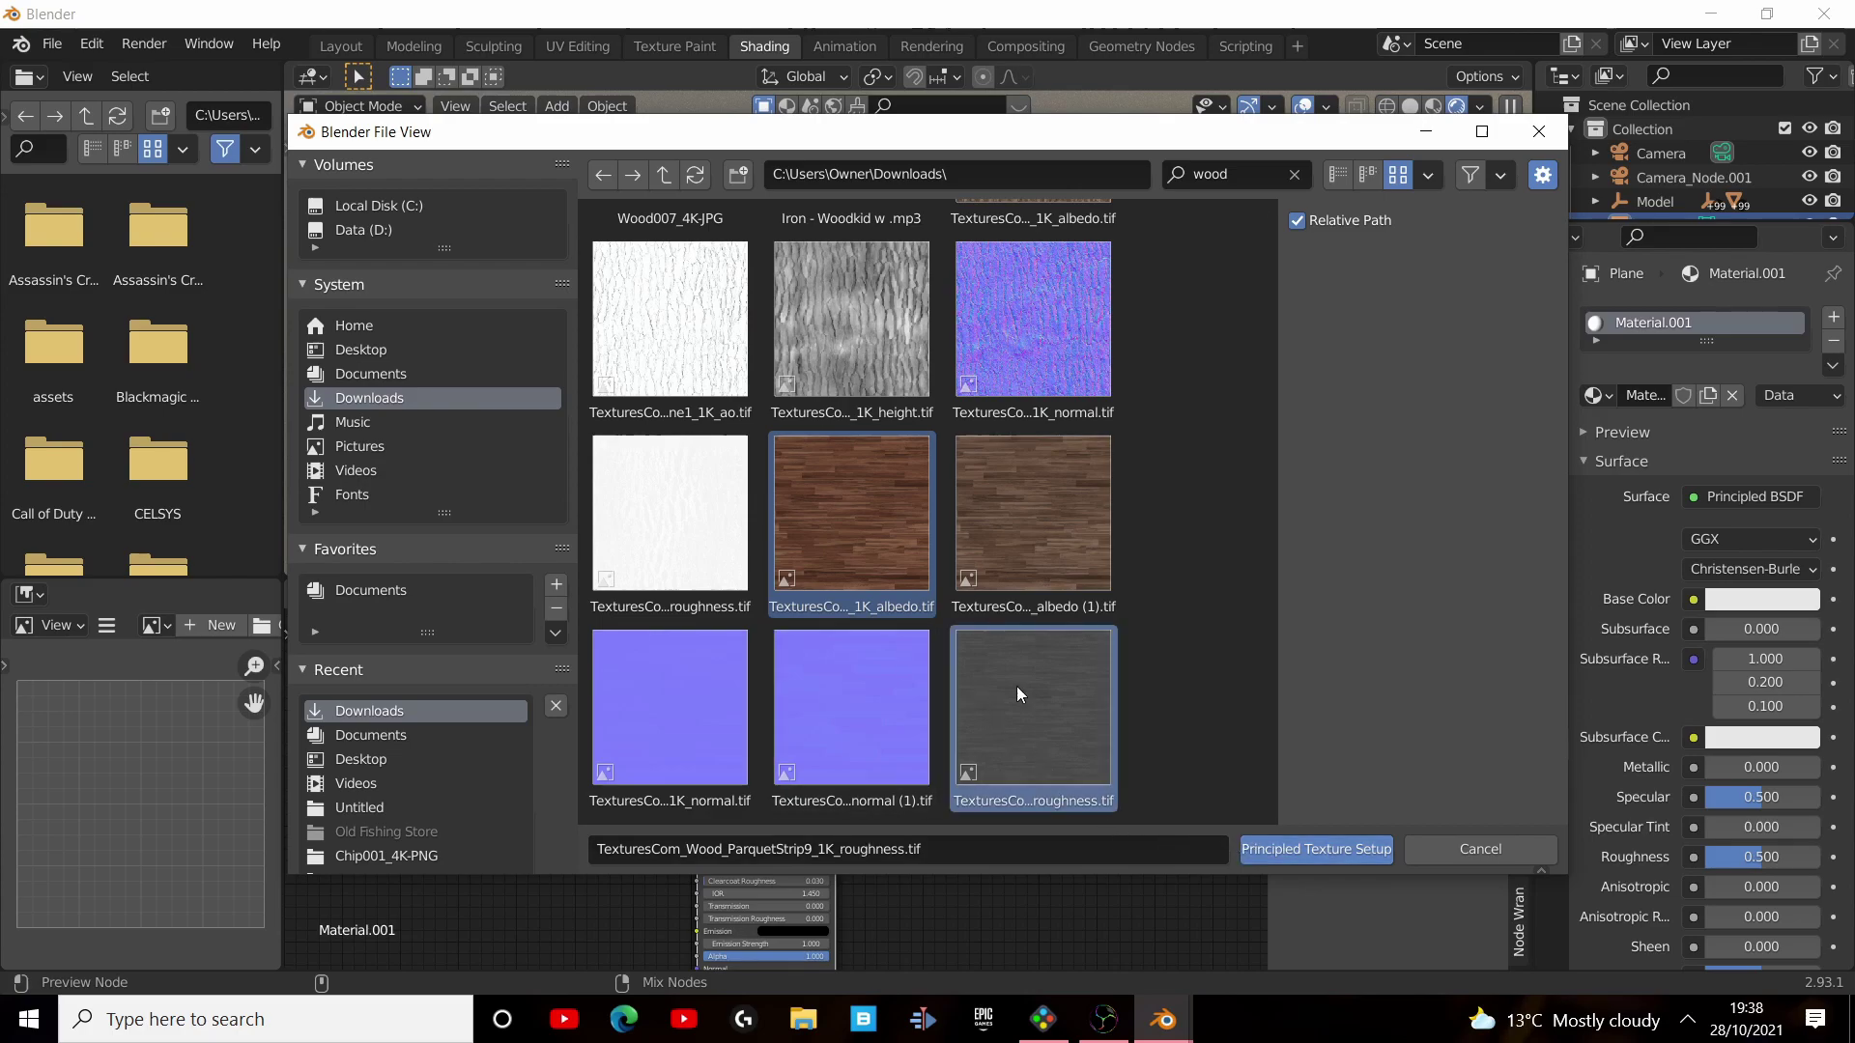
pyautogui.keyDown('ctrl'); pyautogui.click(716, 746); pyautogui.keyUp('ctrl')
pyautogui.click(1251, 850)
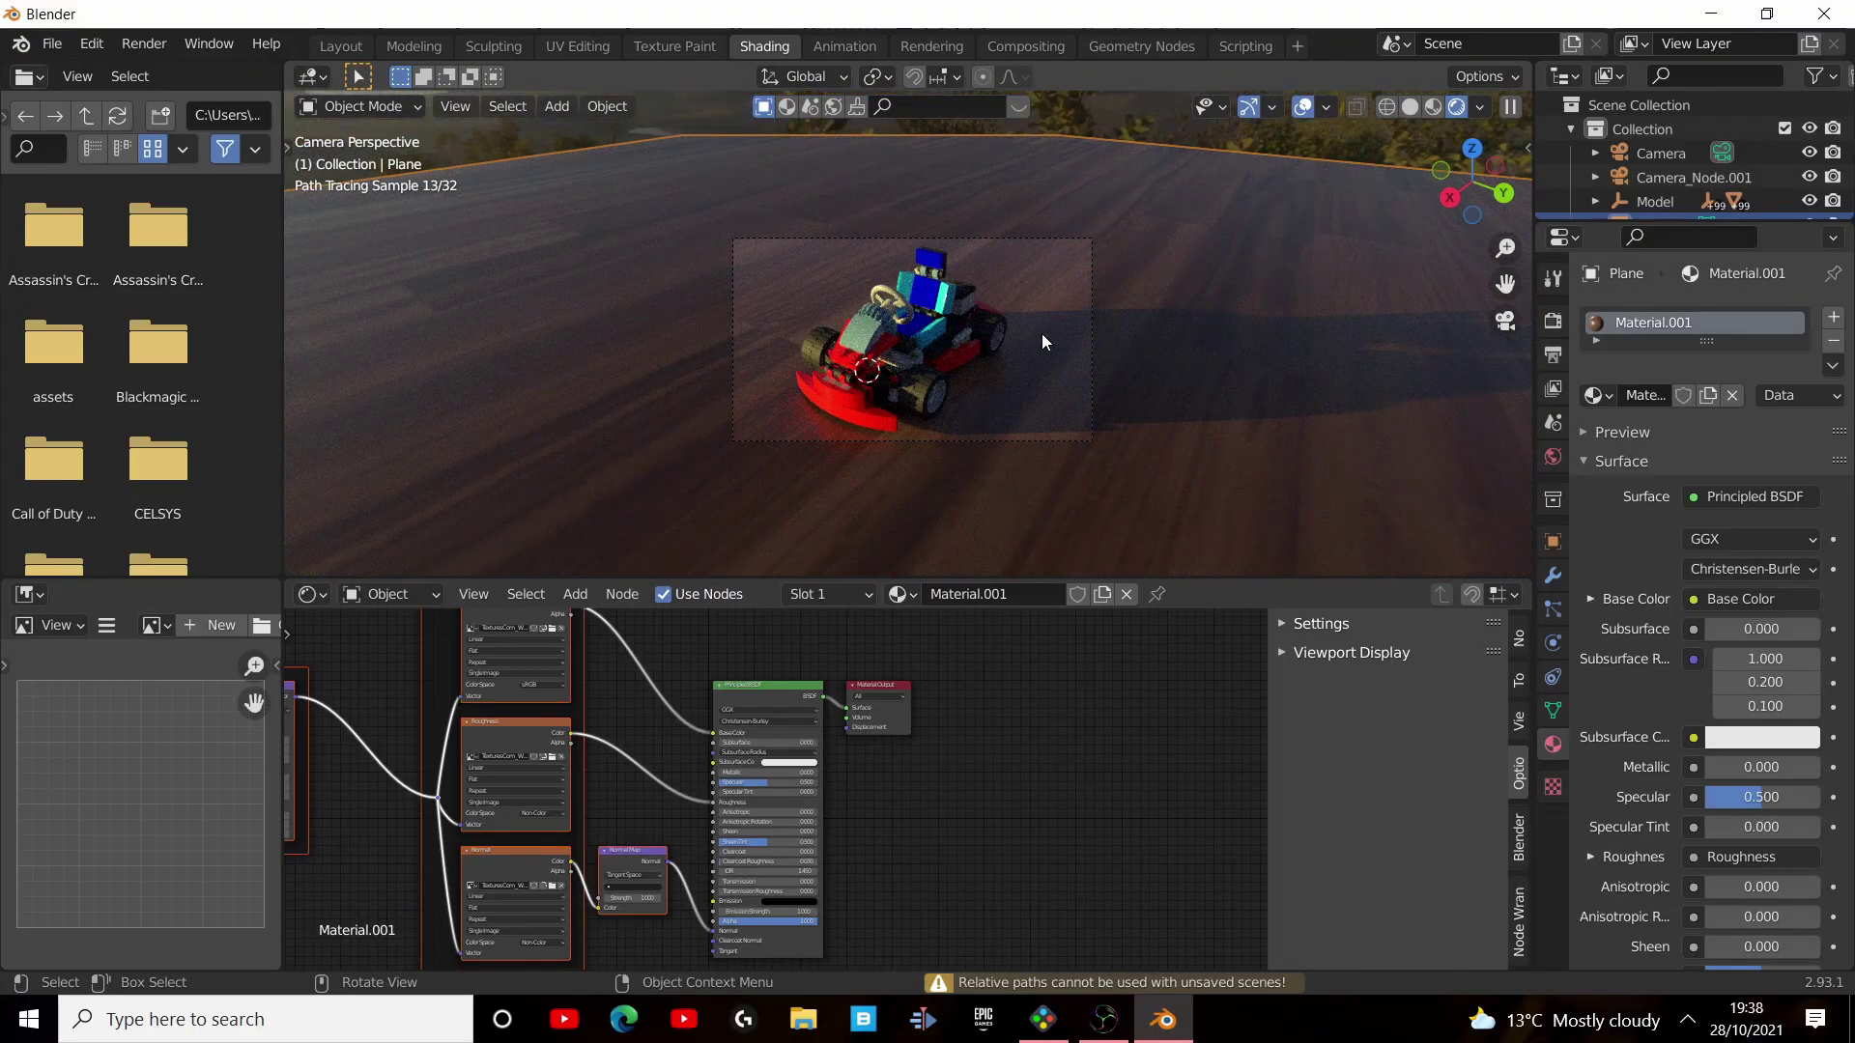
# In UV Editing with Material Preview, scale the floor UVs up about 2.7x, then return to camera view.
pyautogui.scroll(5, 1041, 333)
pyautogui.scroll(-5, 1039, 345)
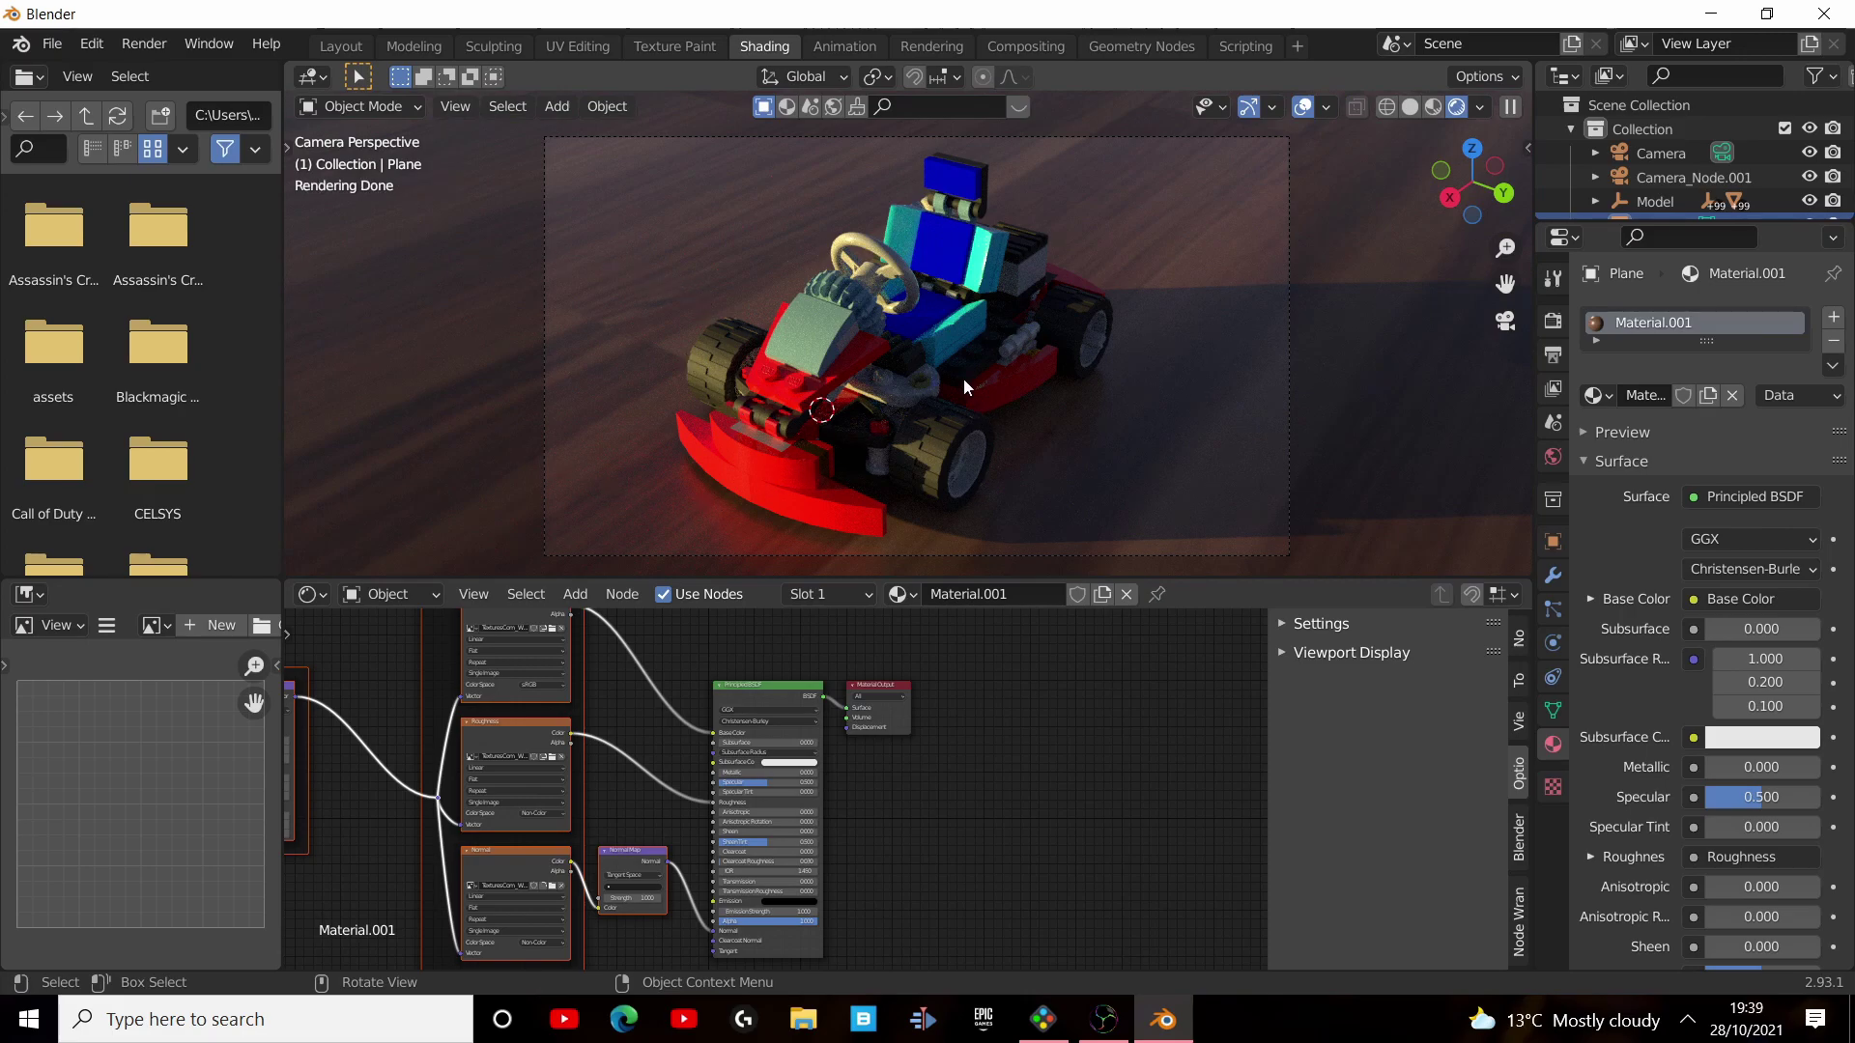
pyautogui.click(578, 54)
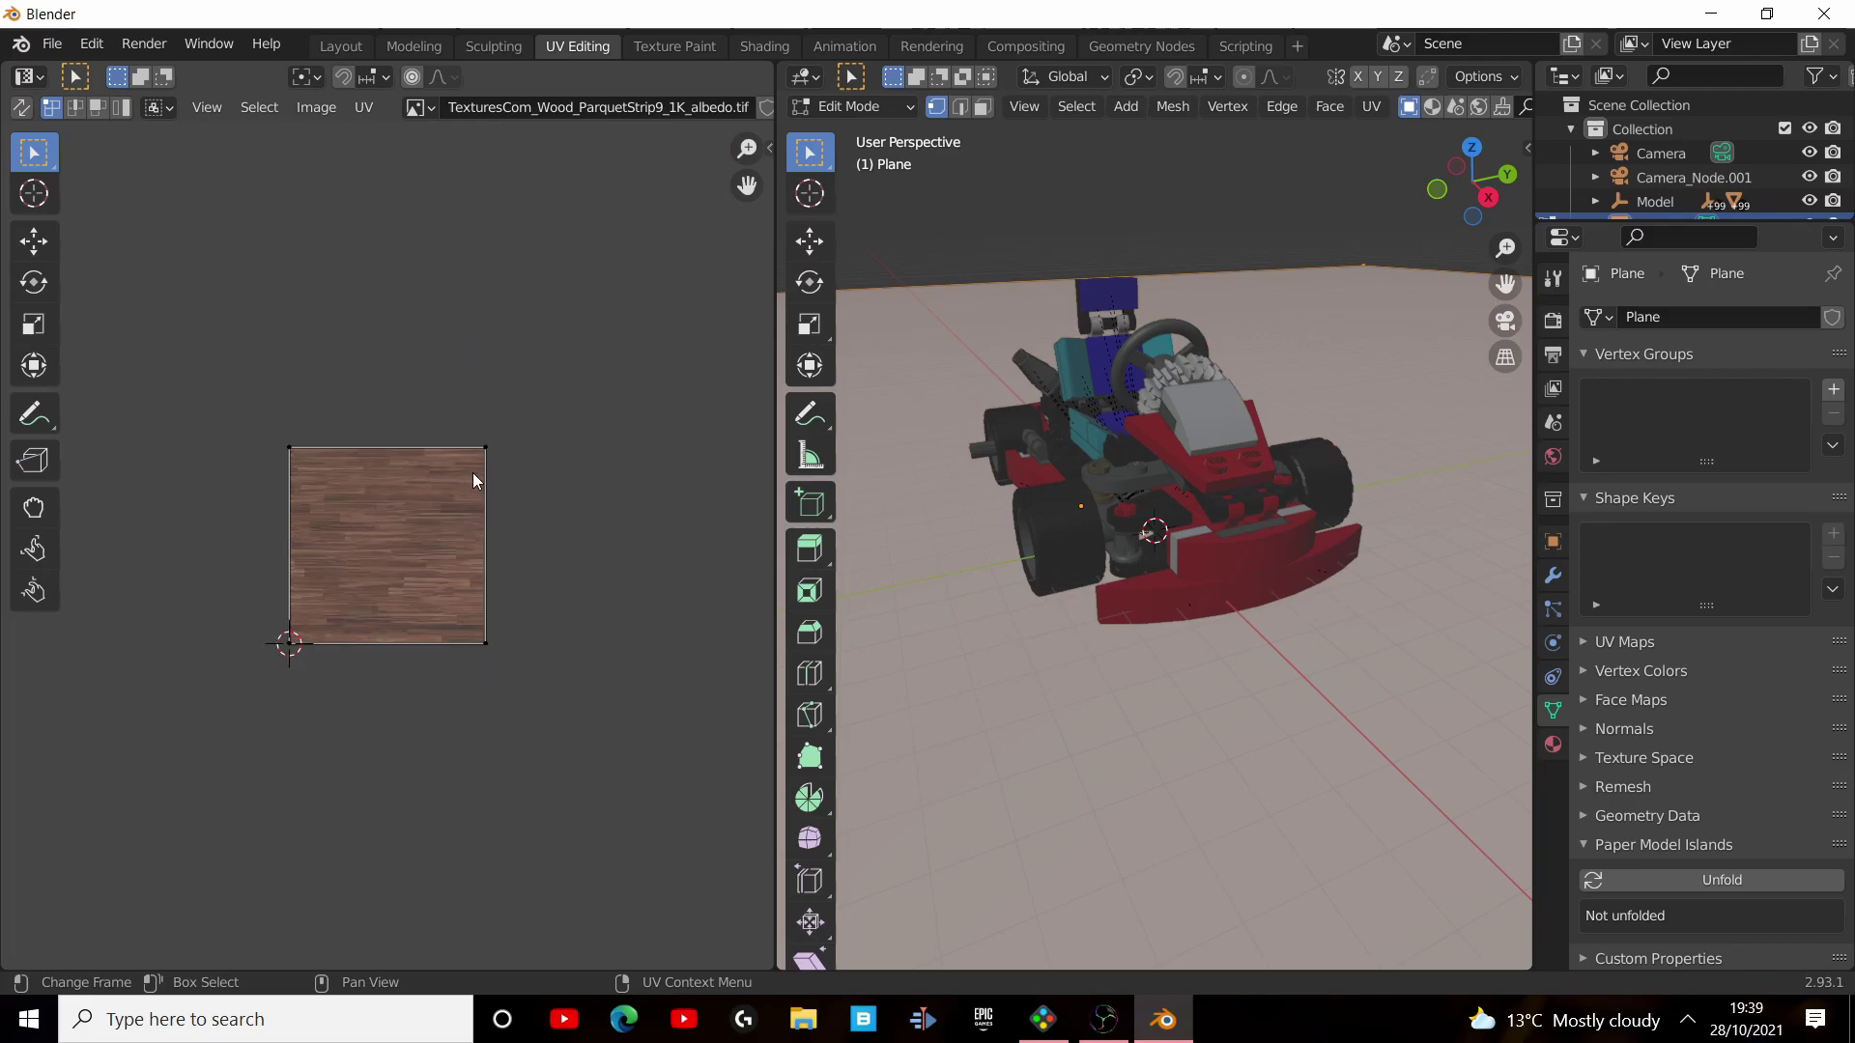
pyautogui.scroll(-5, 1256, 290)
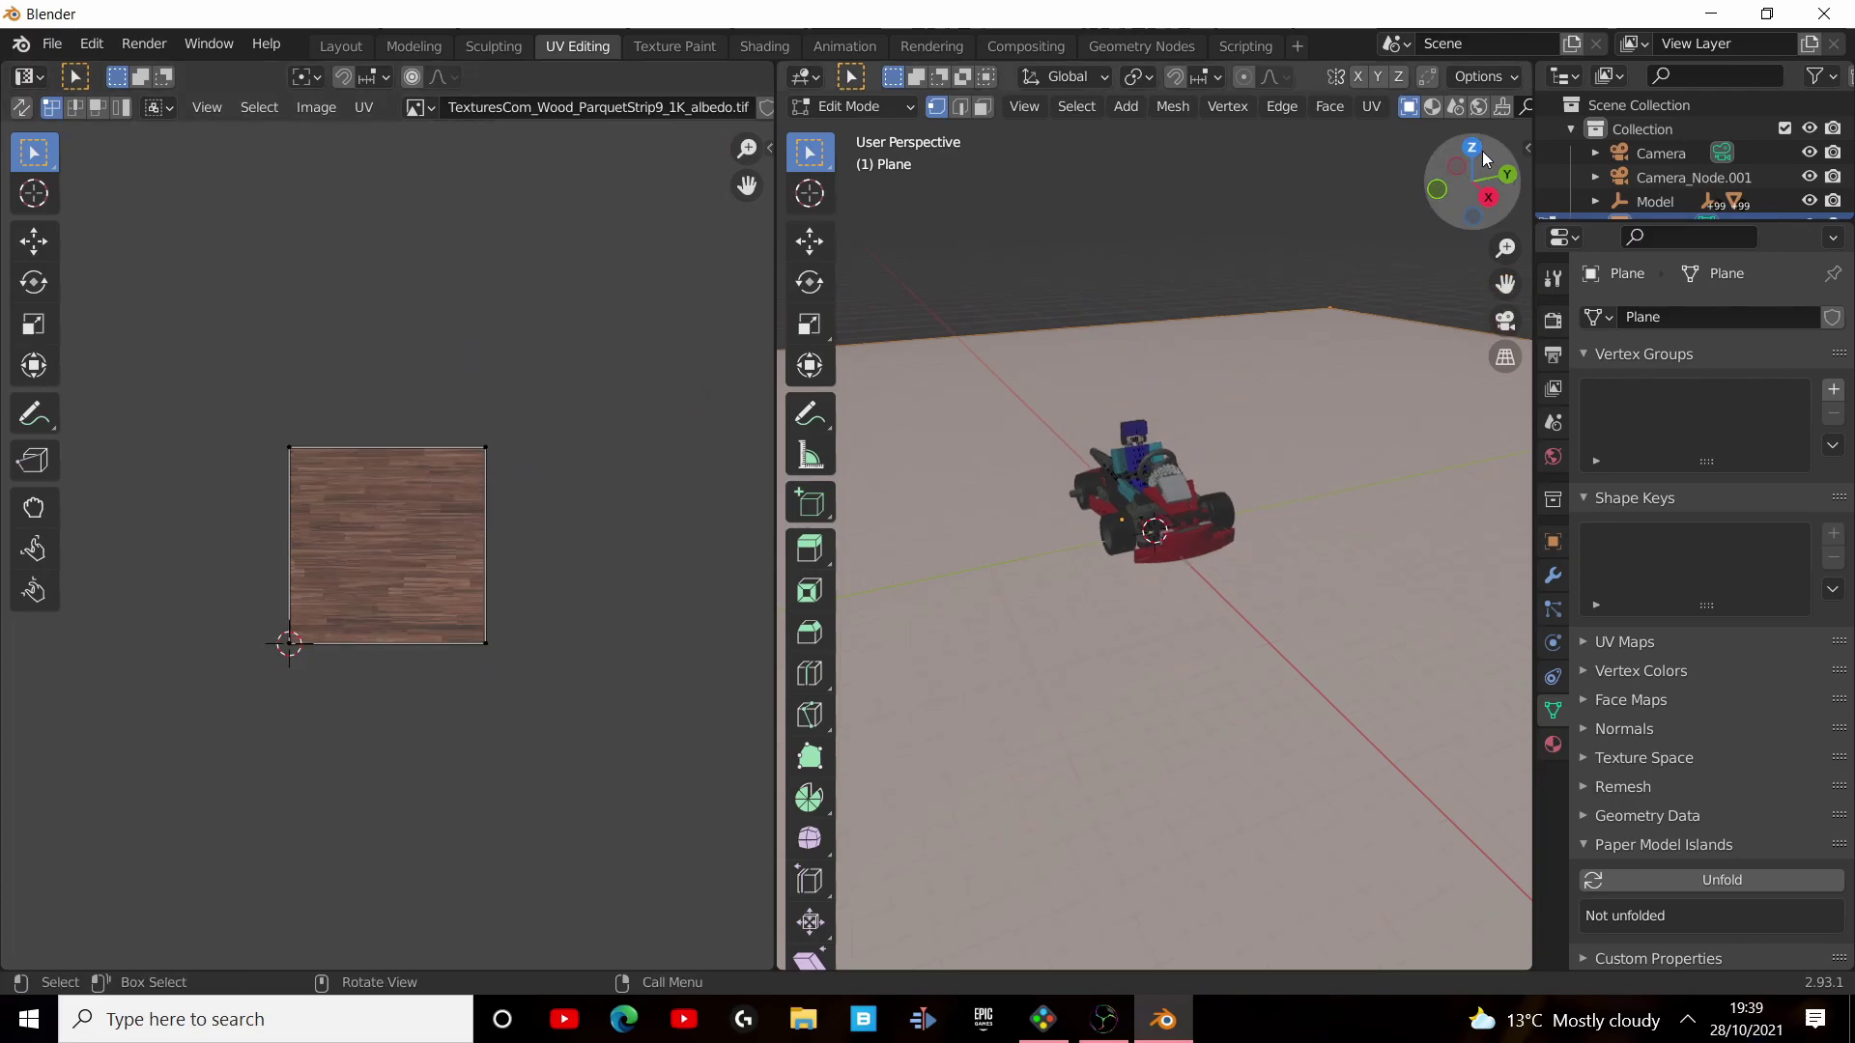
pyautogui.scroll(-4, 1471, 114)
pyautogui.scroll(-5, 1470, 114)
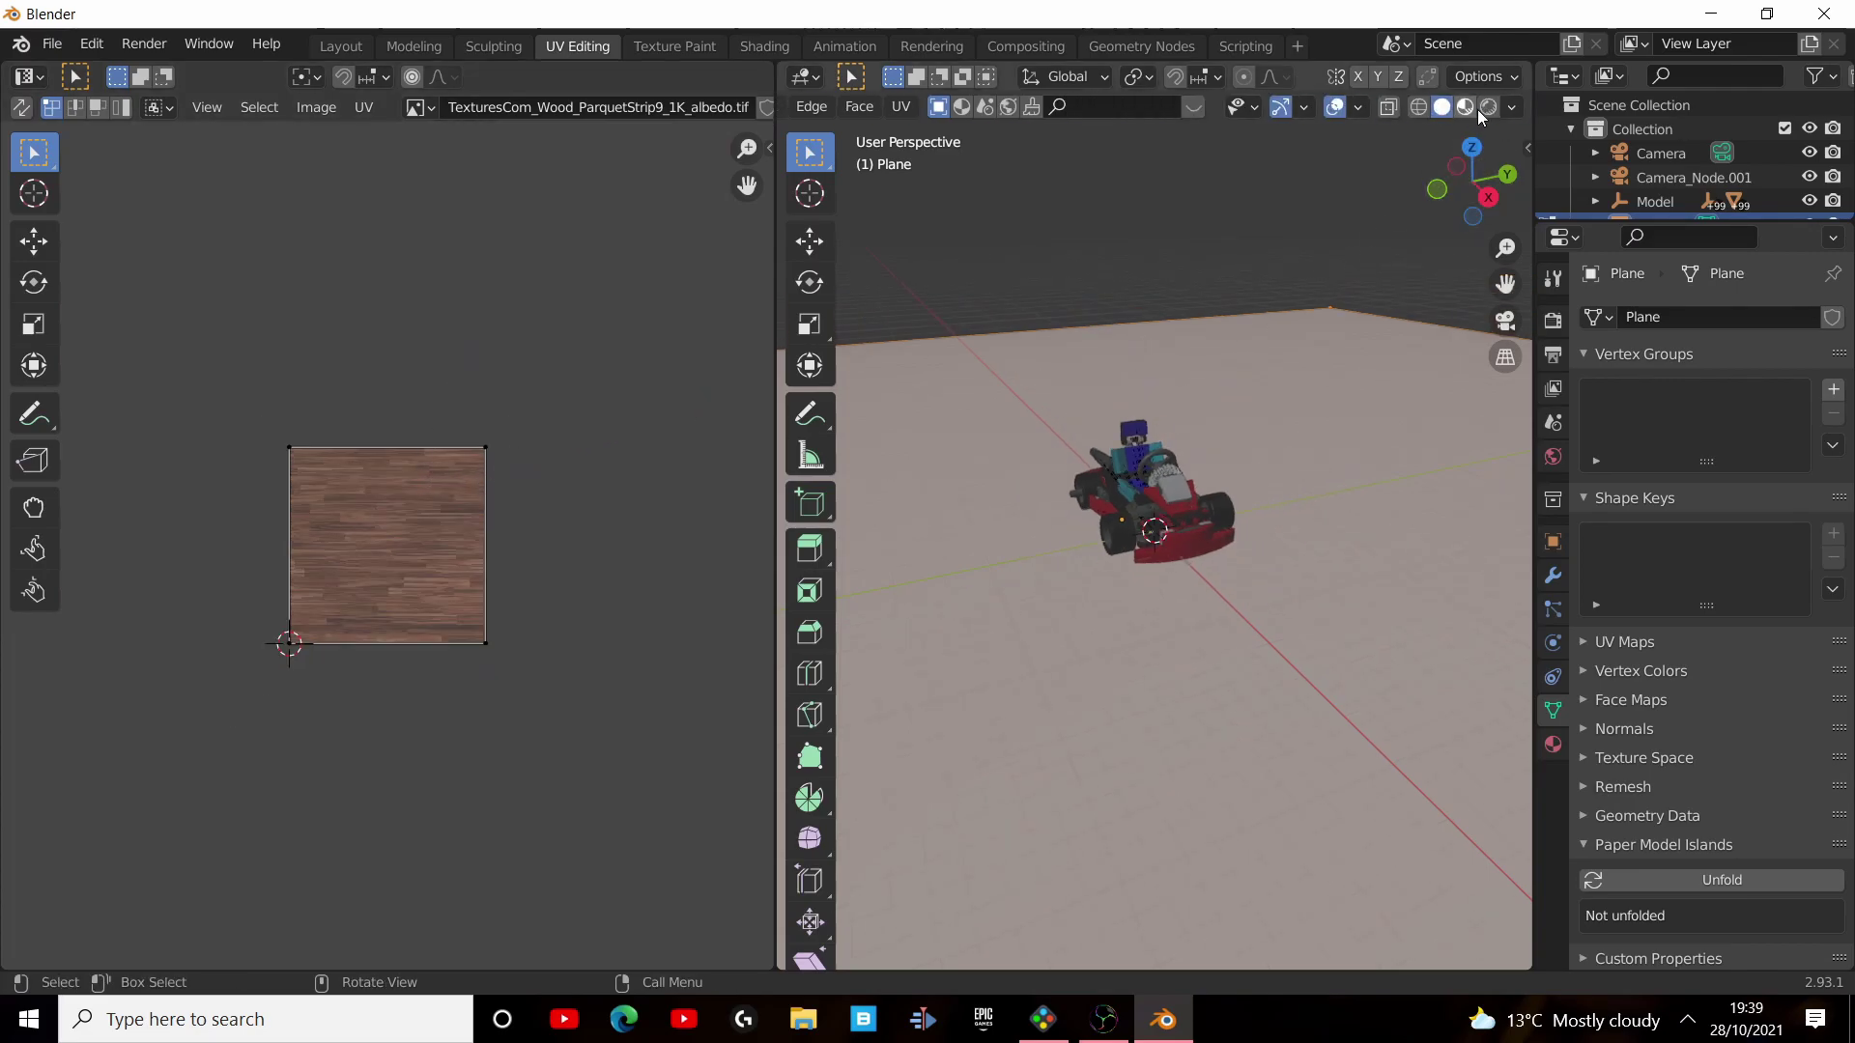
pyautogui.click(1467, 107)
pyautogui.scroll(4, 1160, 434)
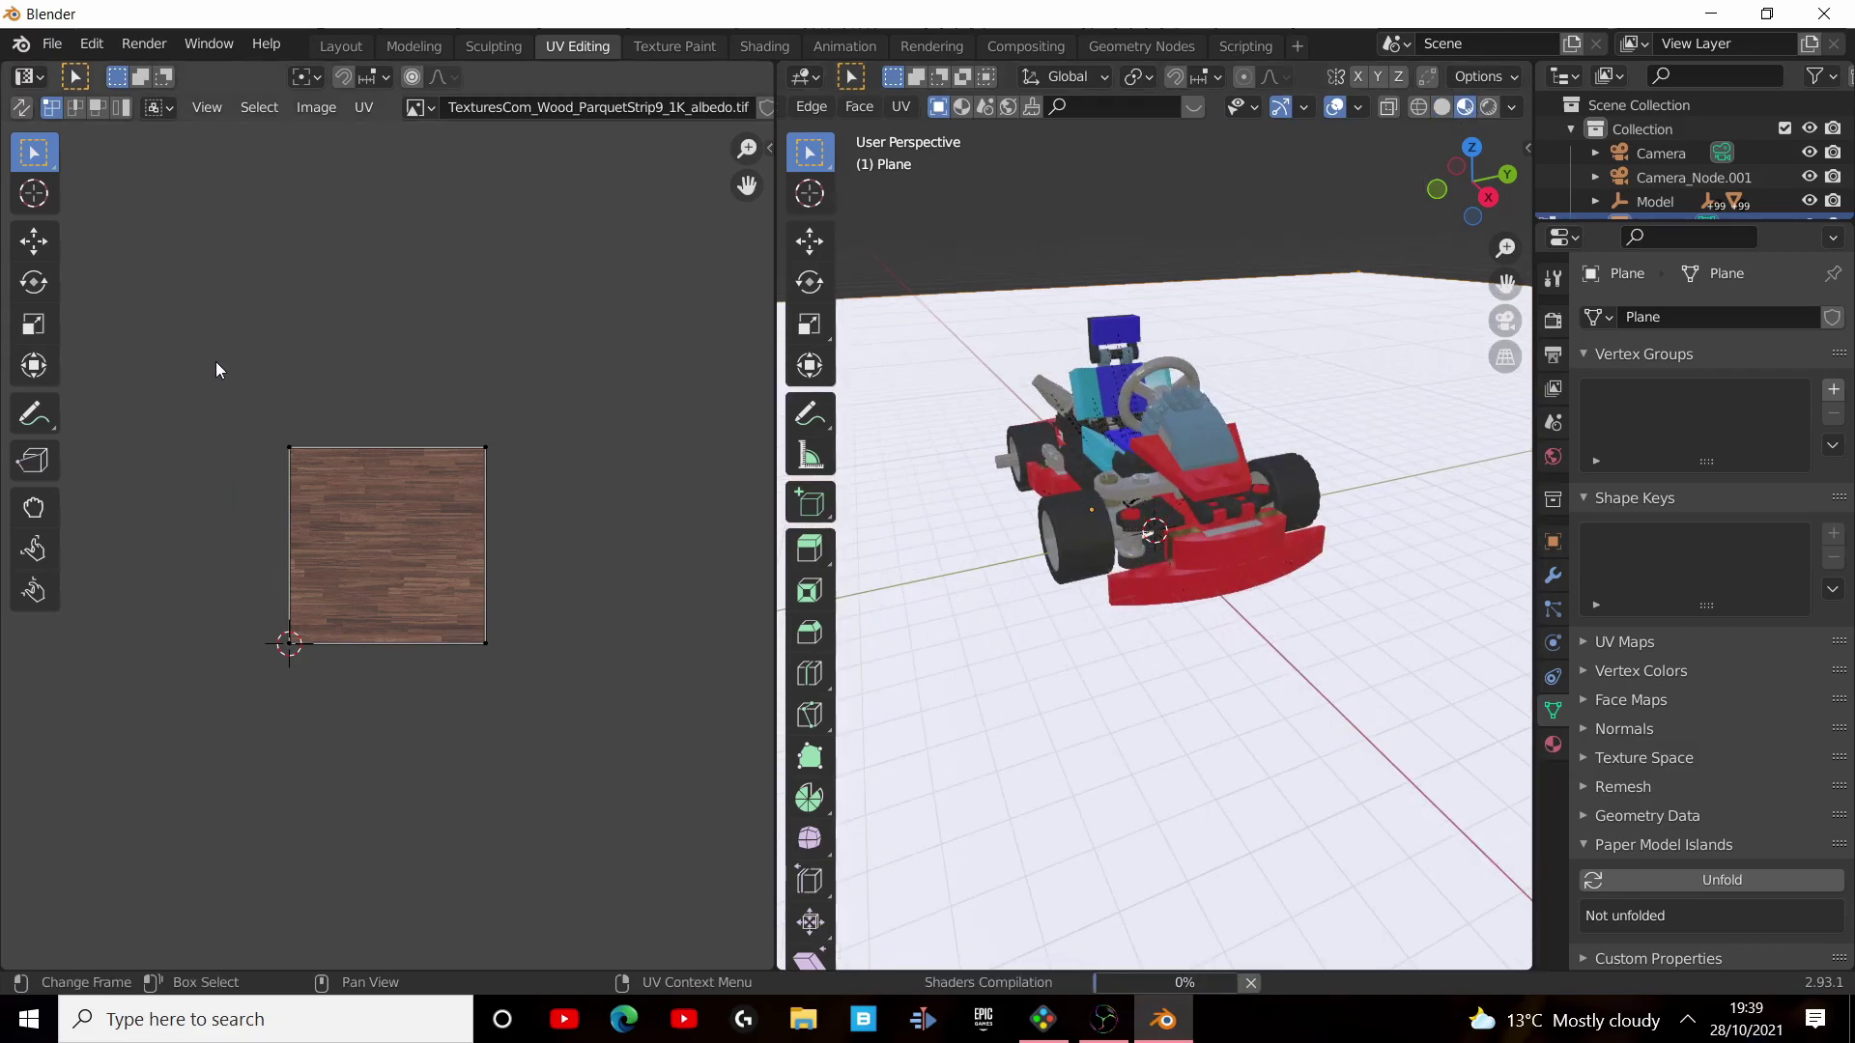
pyautogui.press('s')
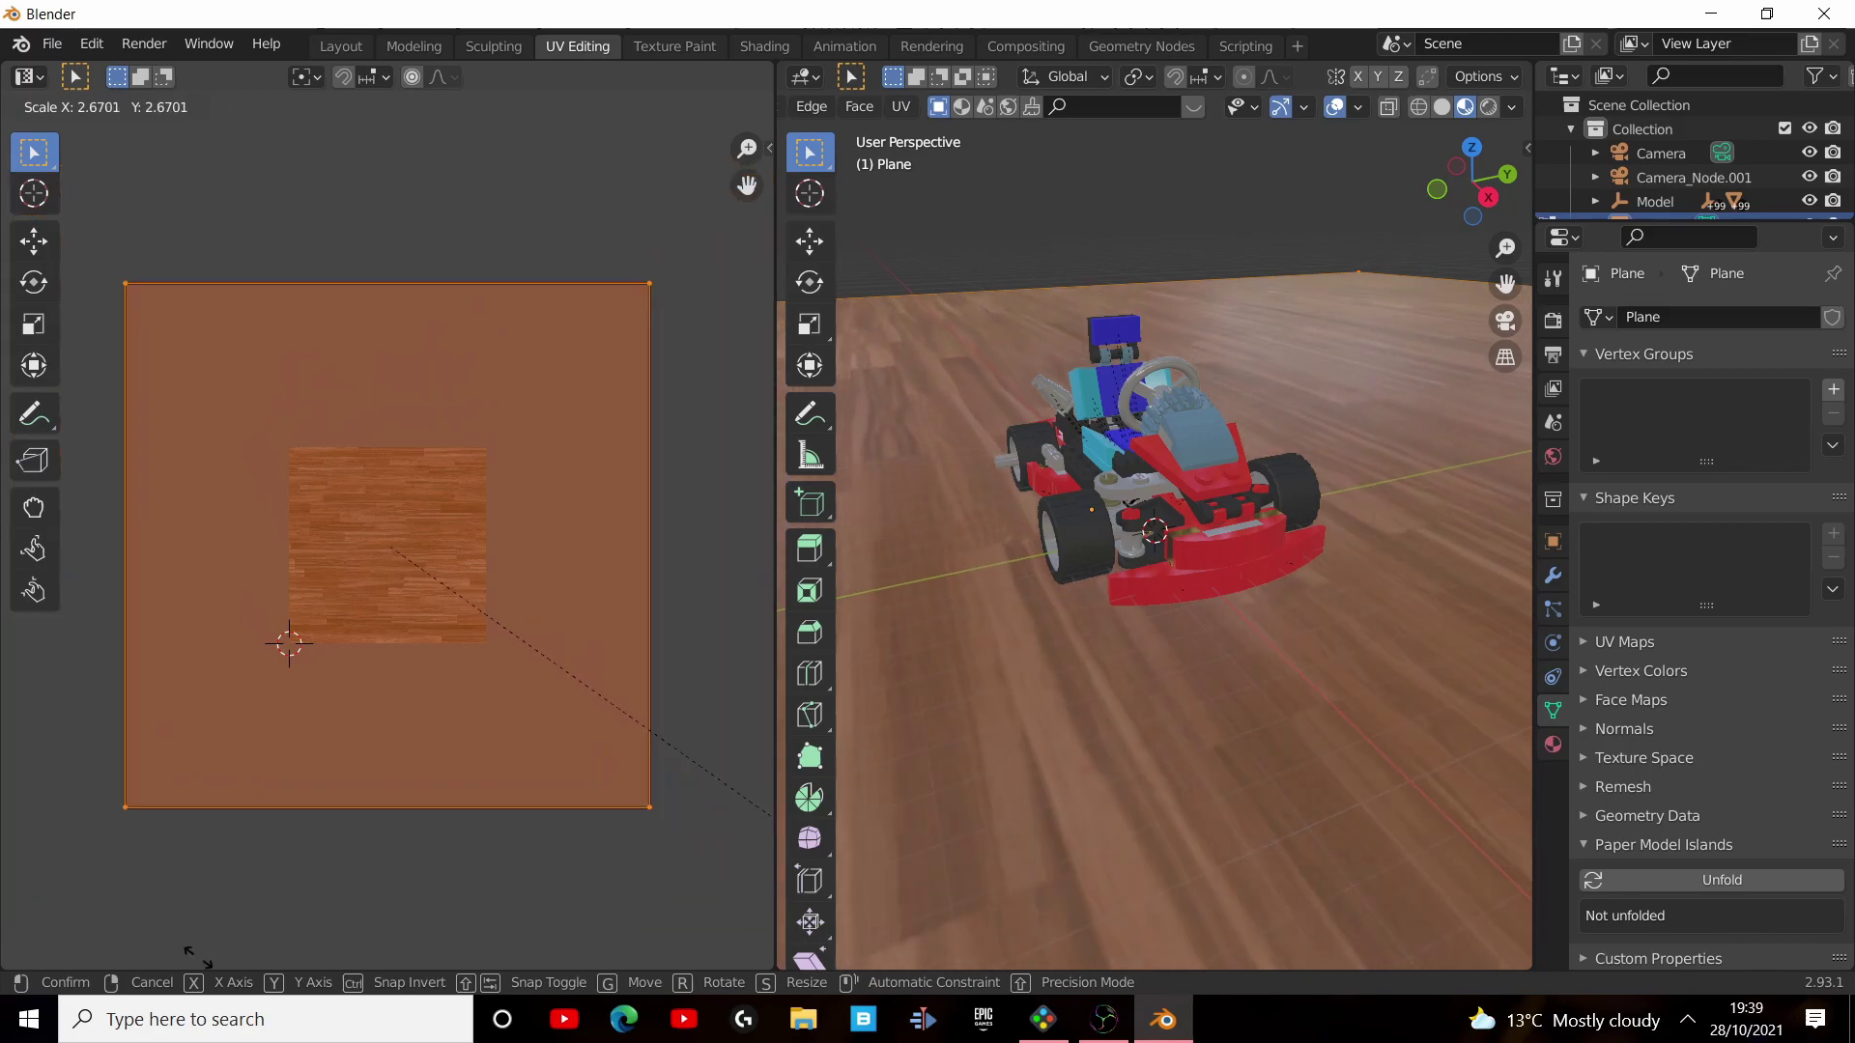
pyautogui.click(27, 729)
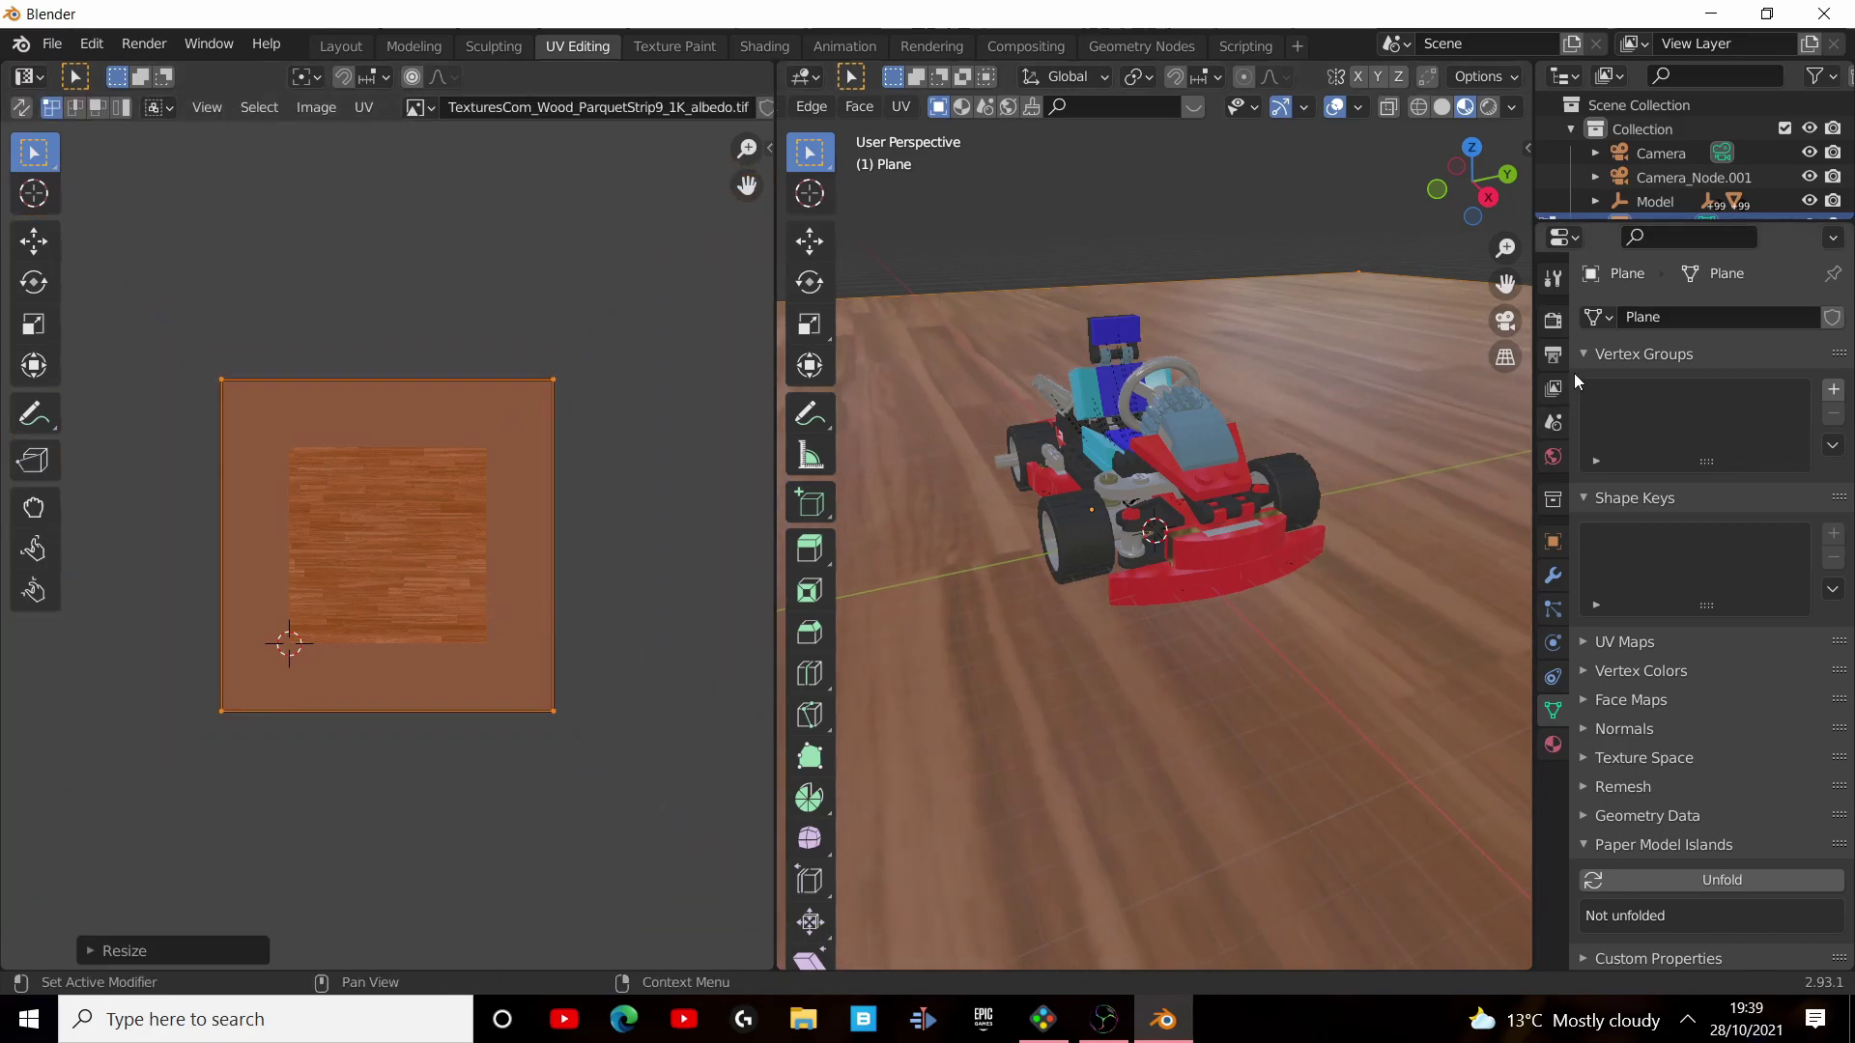
pyautogui.press('KP_0')
pyautogui.scroll(6, 896, 255)
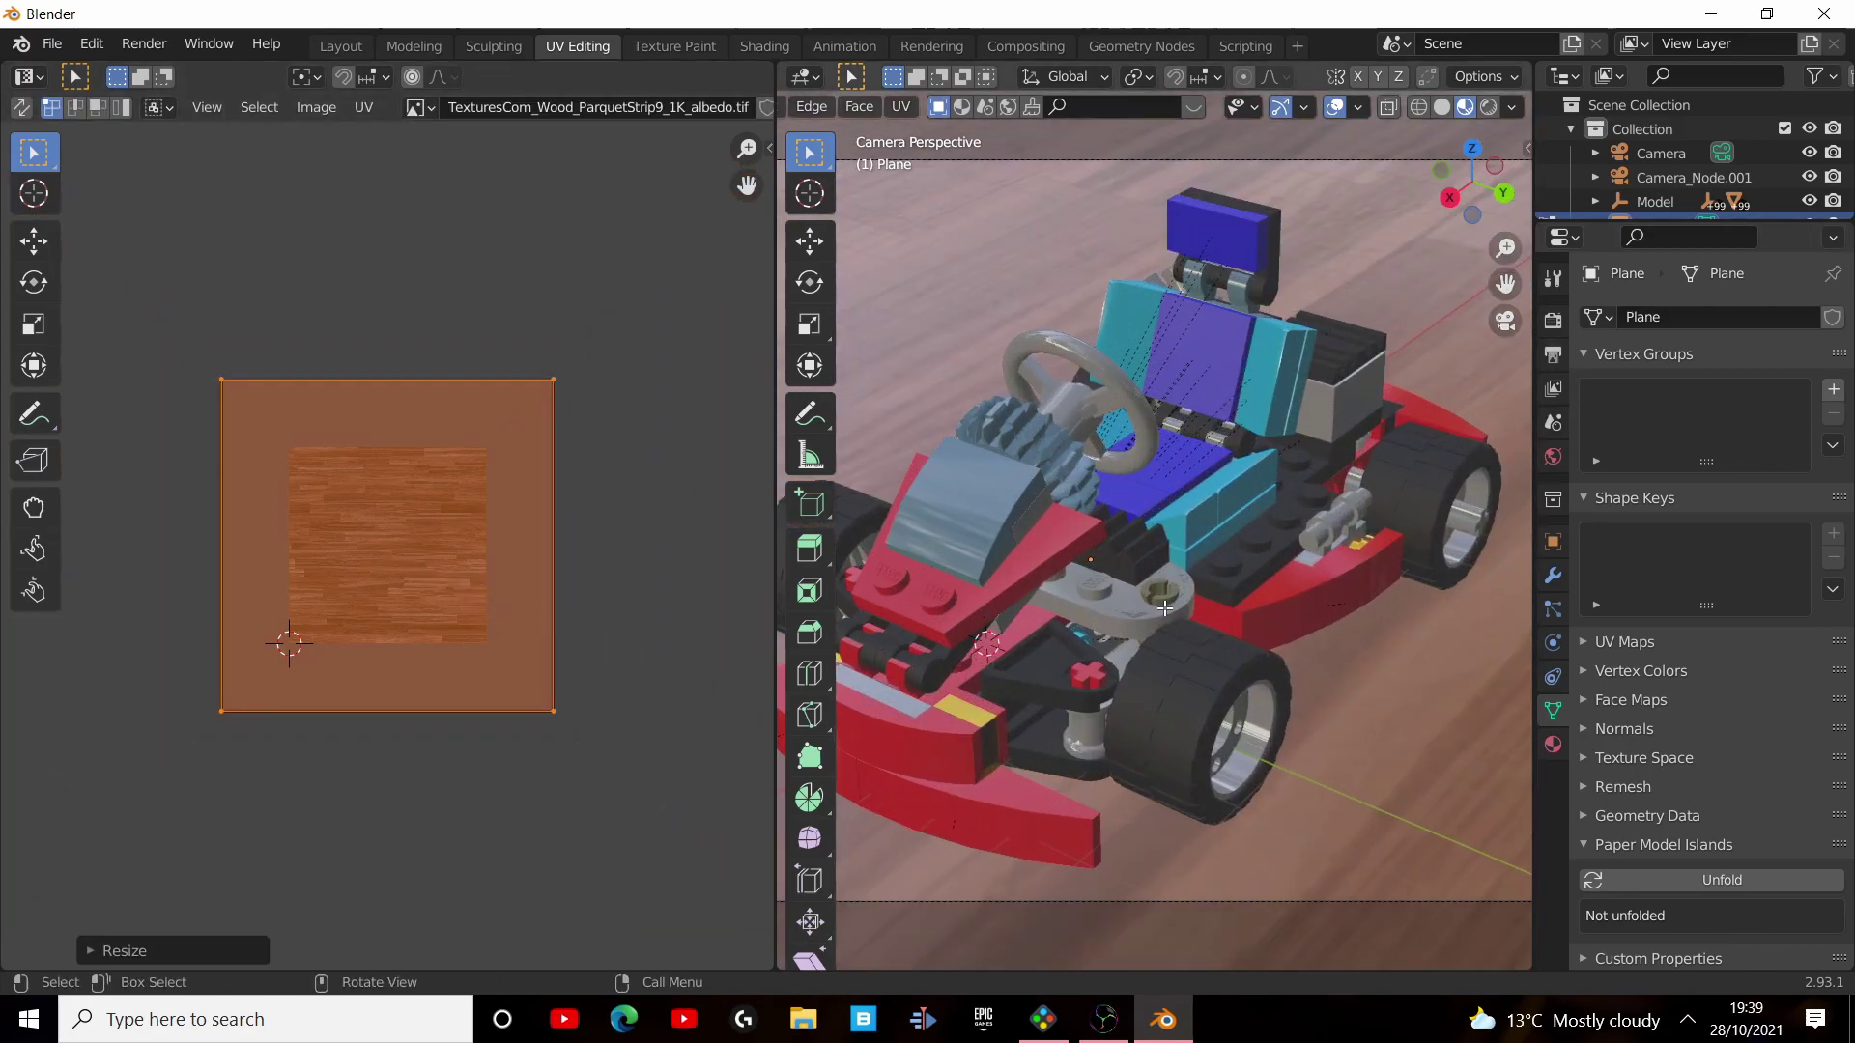
pyautogui.scroll(-5, 895, 255)
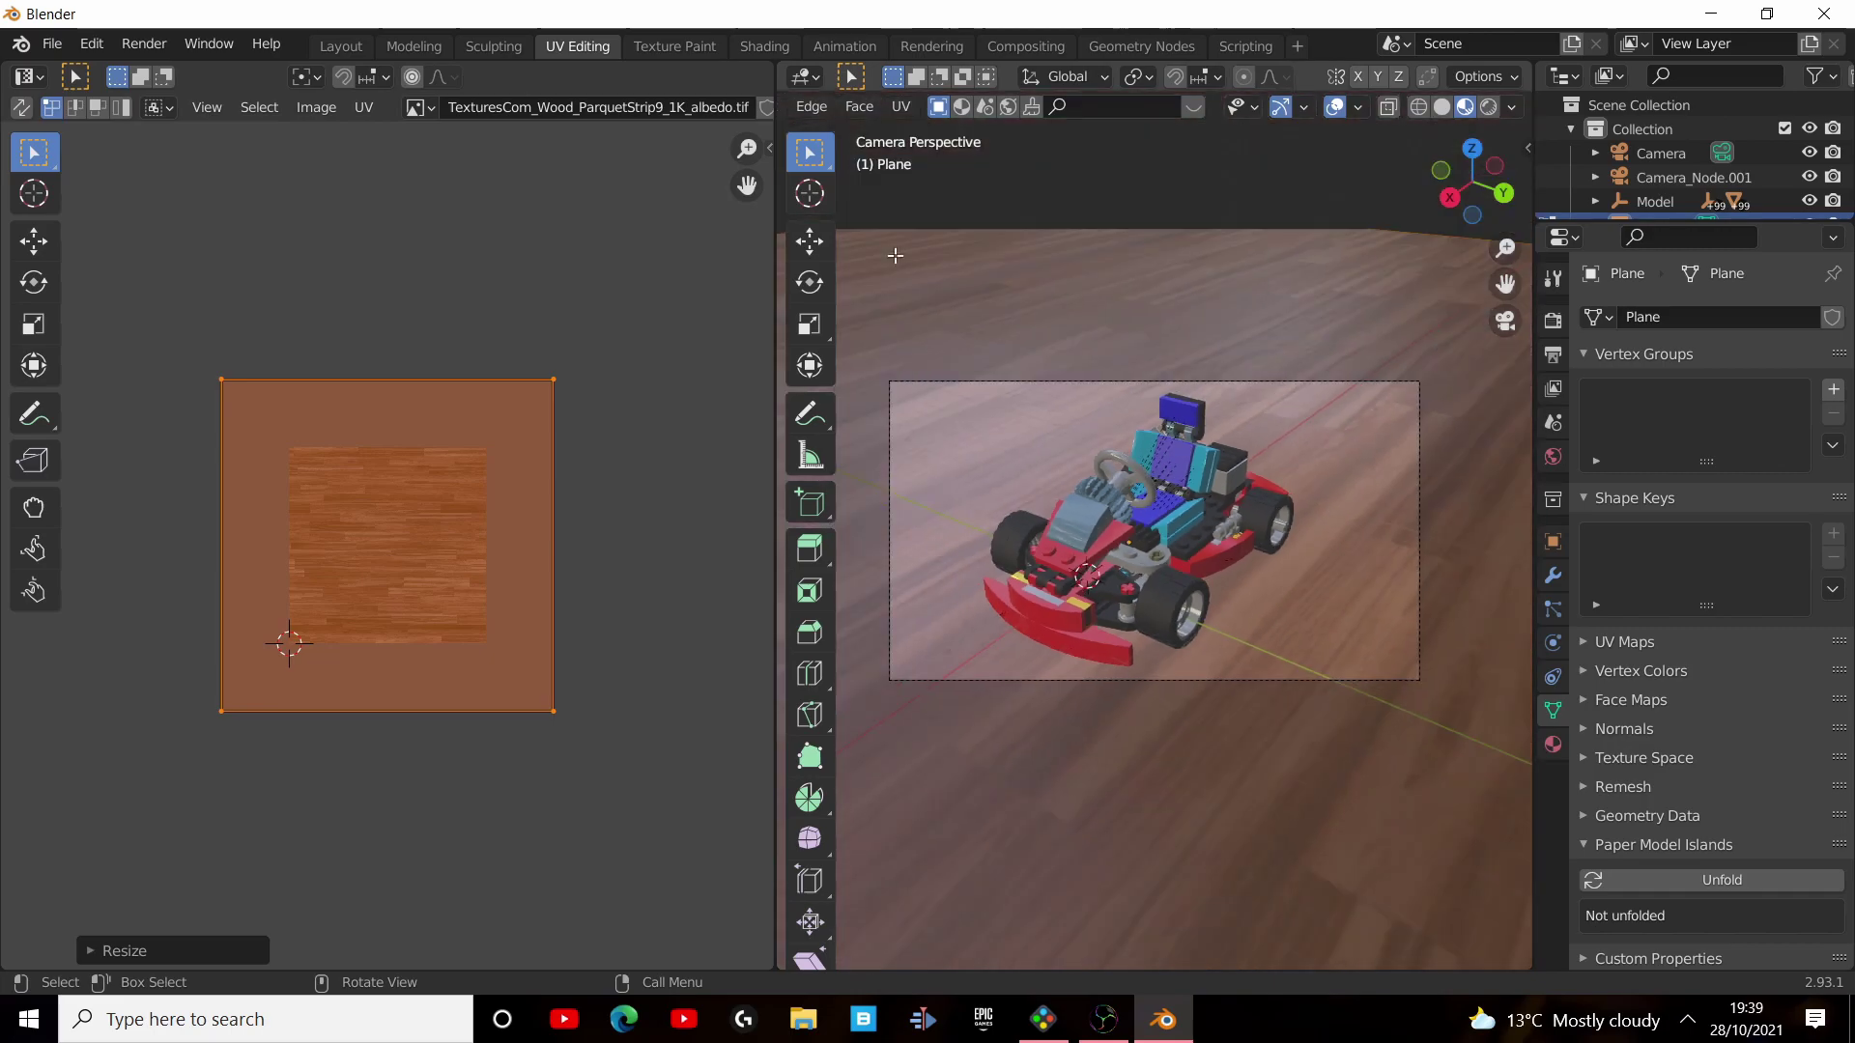
# Return to the Layout workspace and orbit the rendered view to a side view of the kart.
pyautogui.click(340, 45)
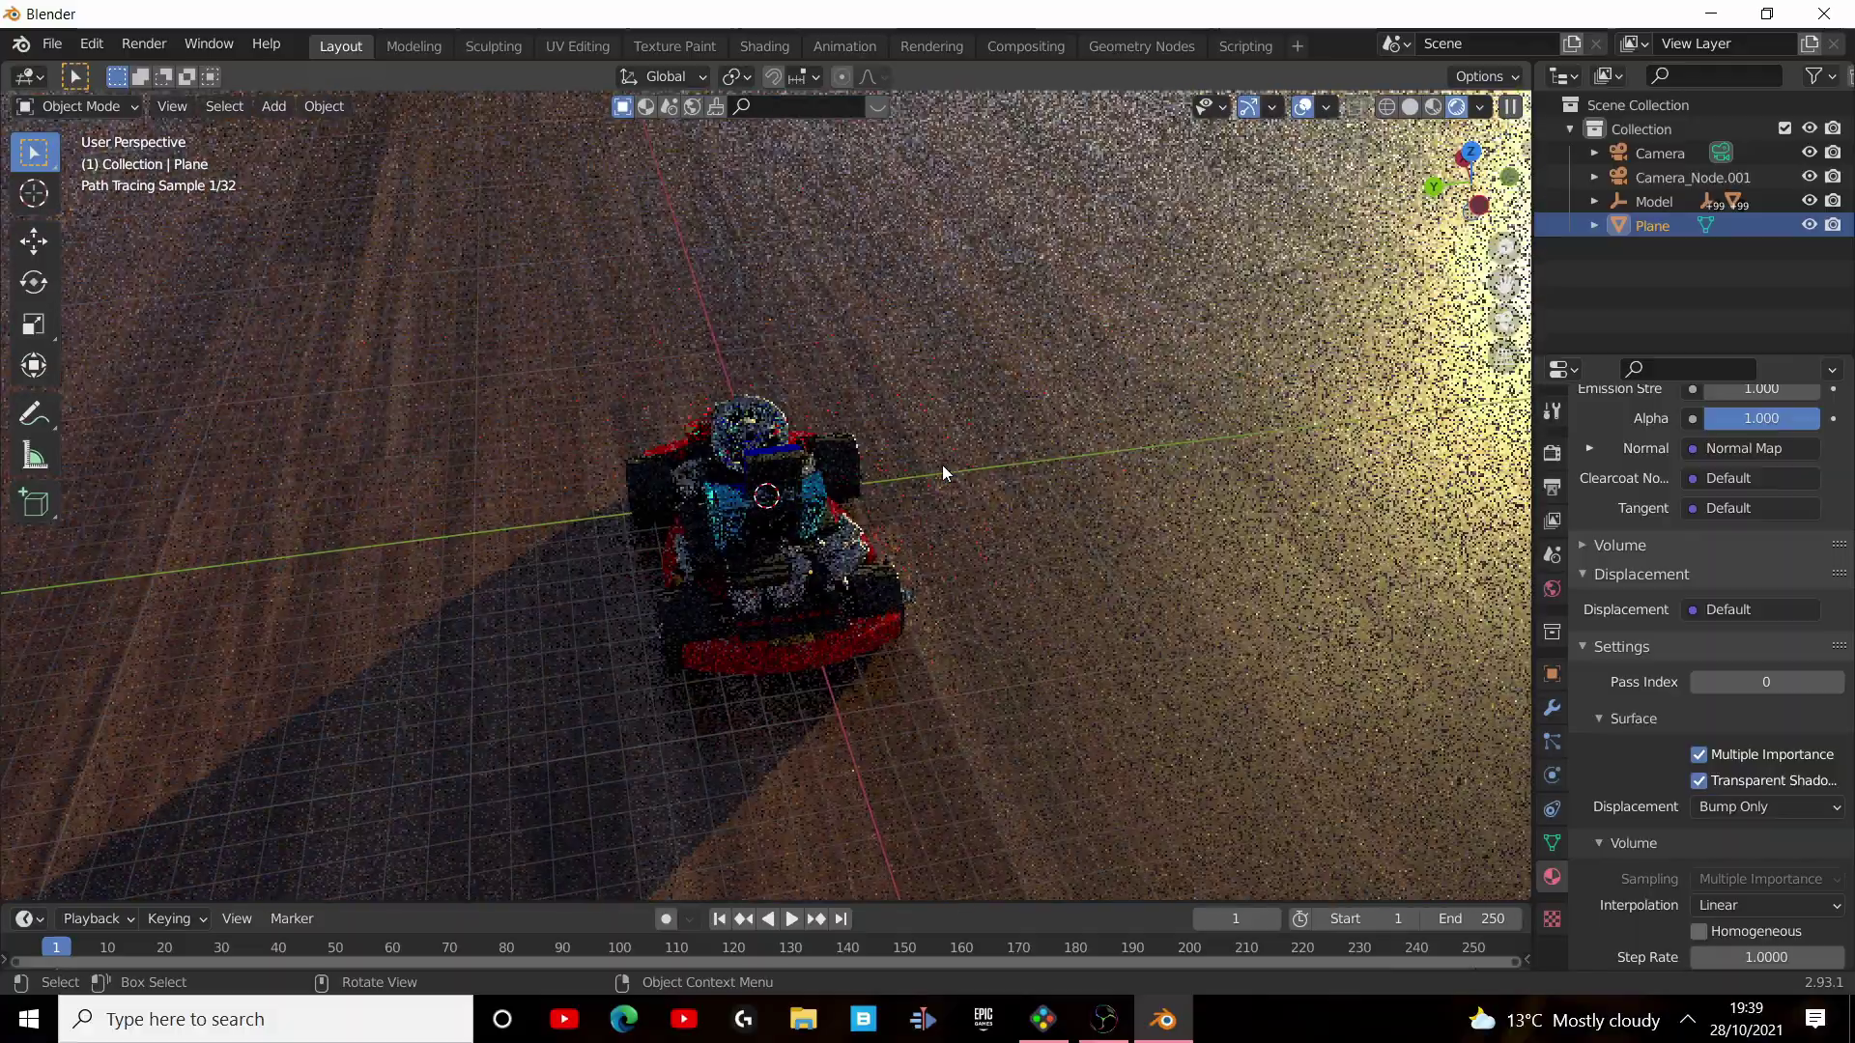
pyautogui.moveTo(942, 466); pyautogui.dragTo(538, 392, button='middle')
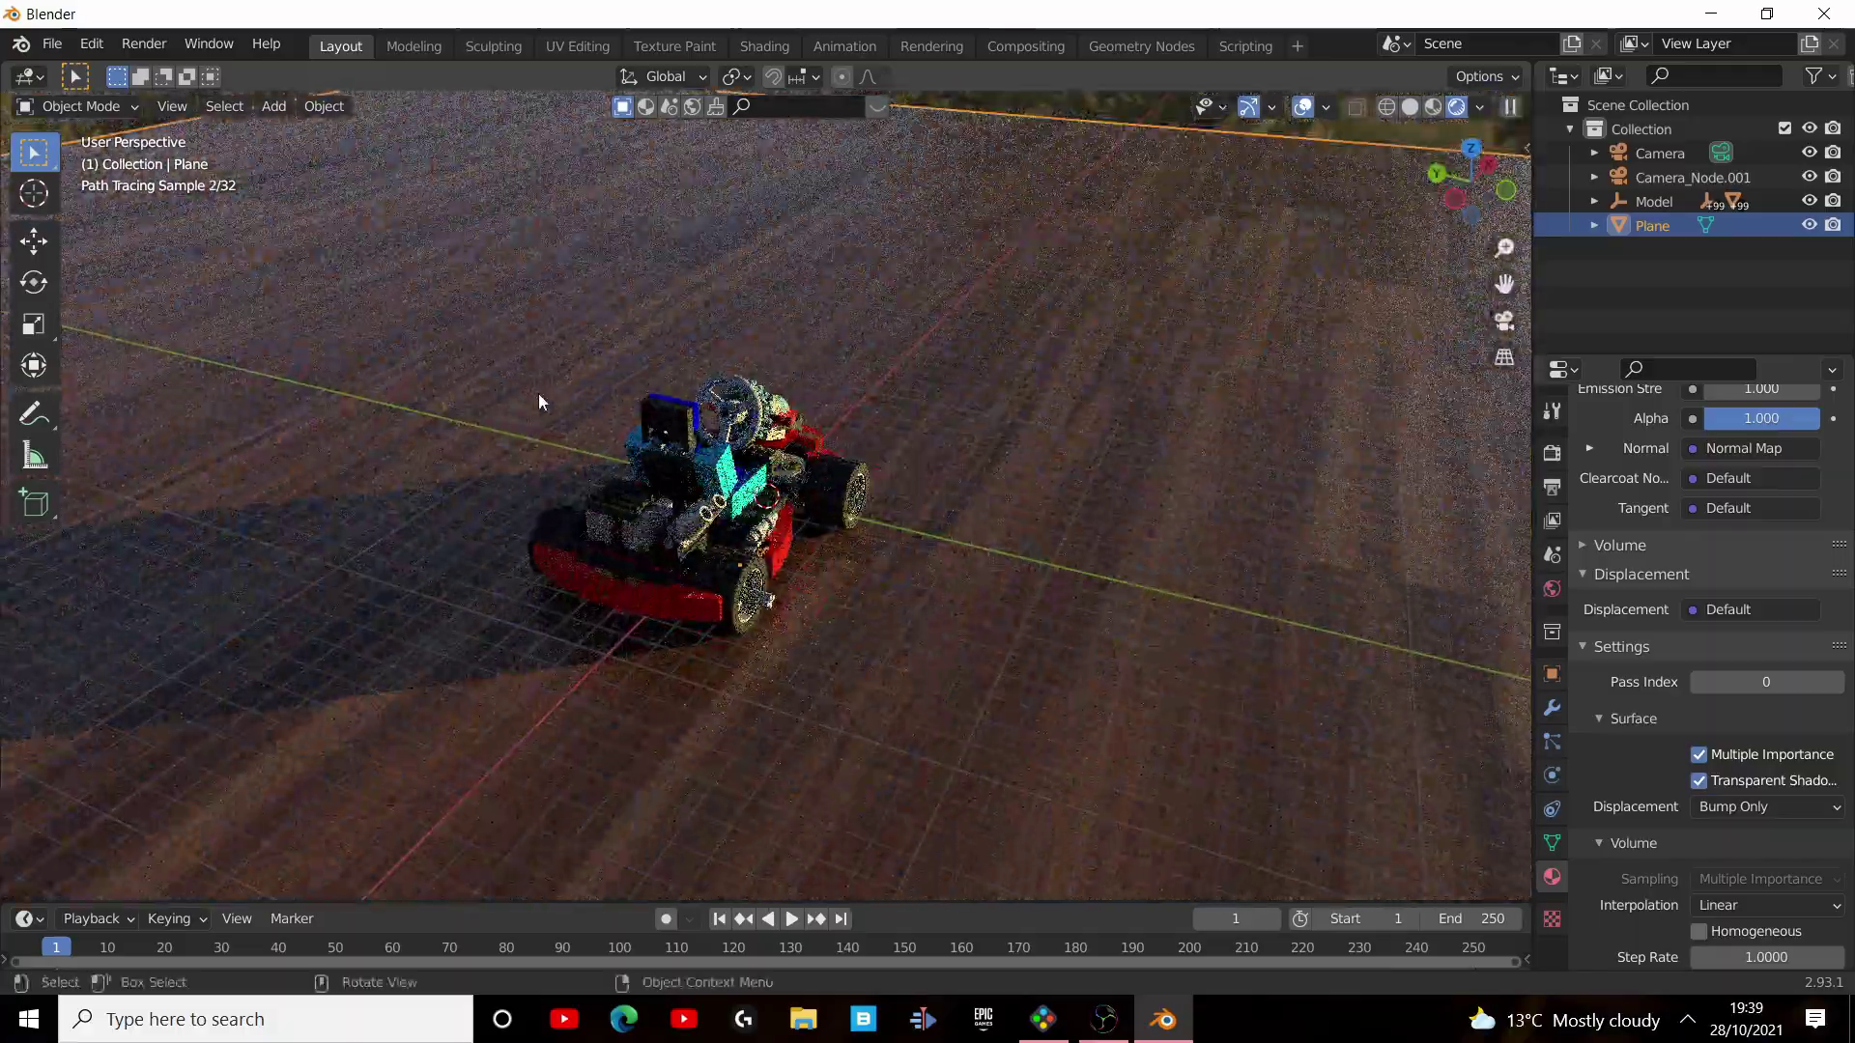
pyautogui.moveTo(936, 491); pyautogui.dragTo(871, 545, button='middle')
pyautogui.scroll(6, 872, 545)
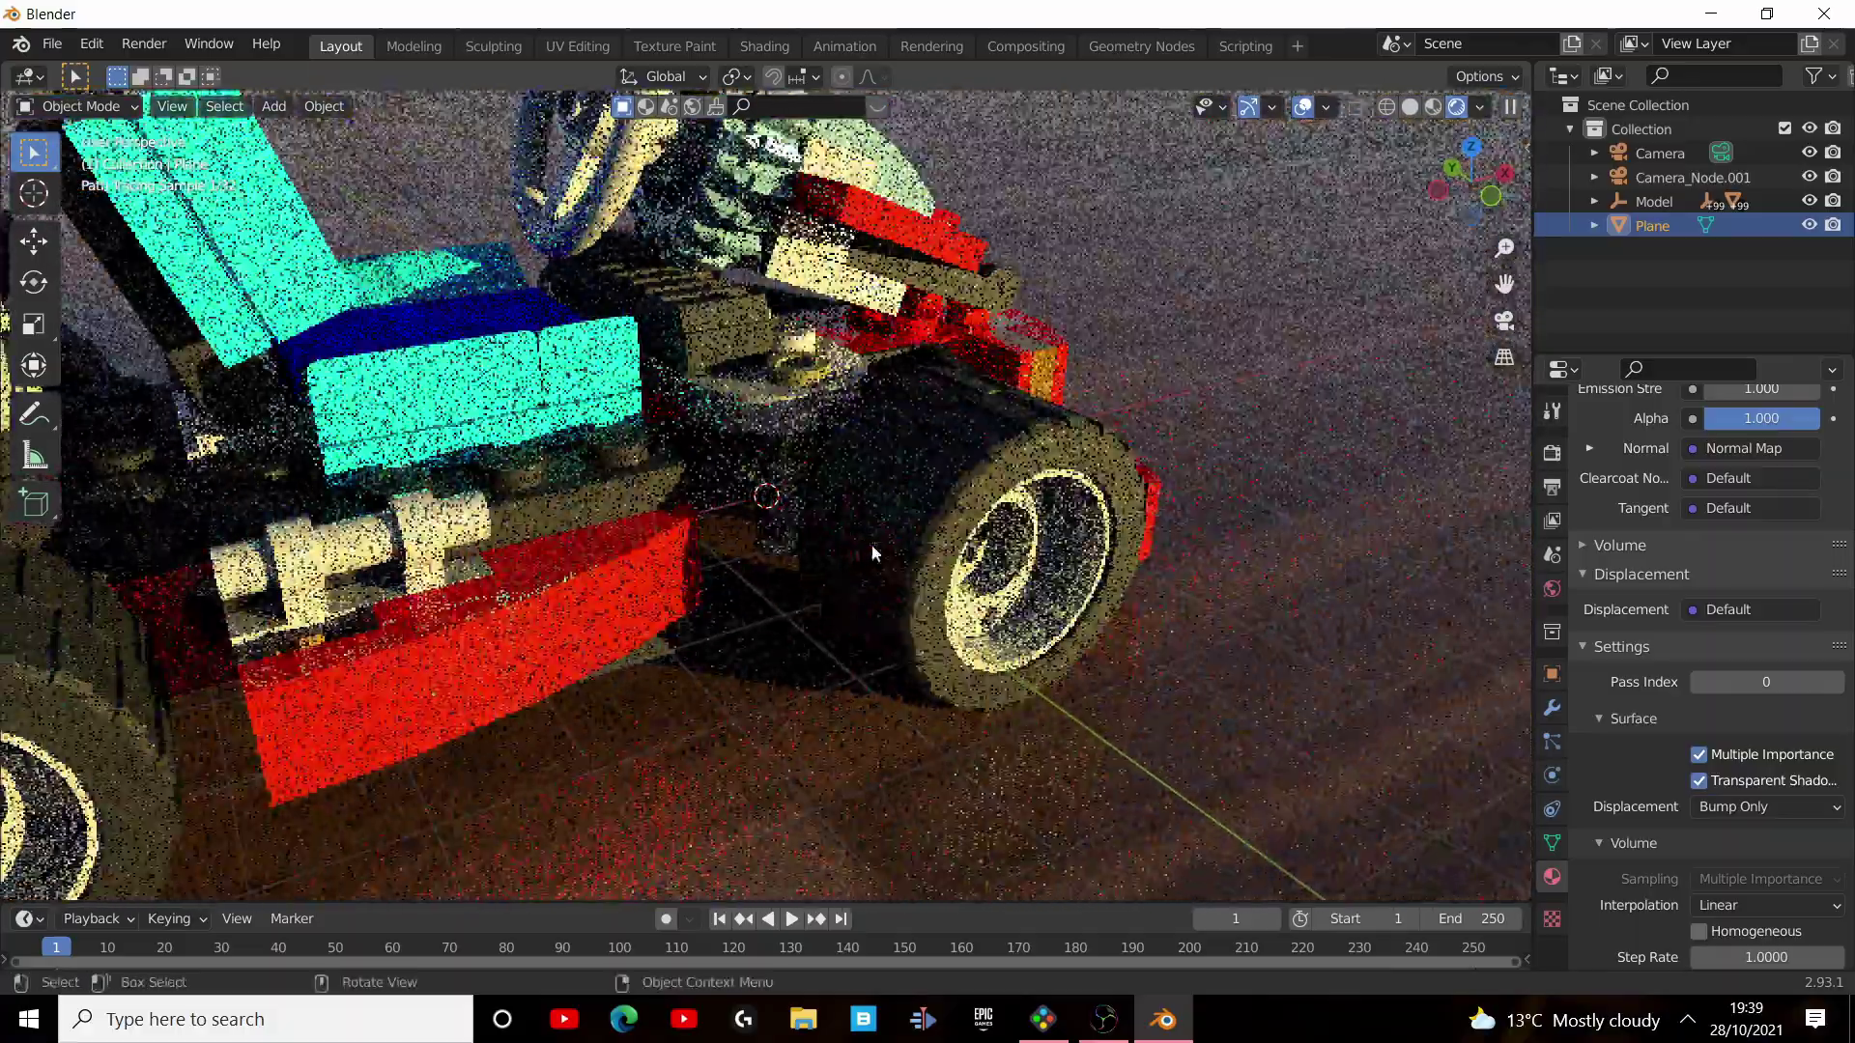
pyautogui.scroll(-8, 871, 545)
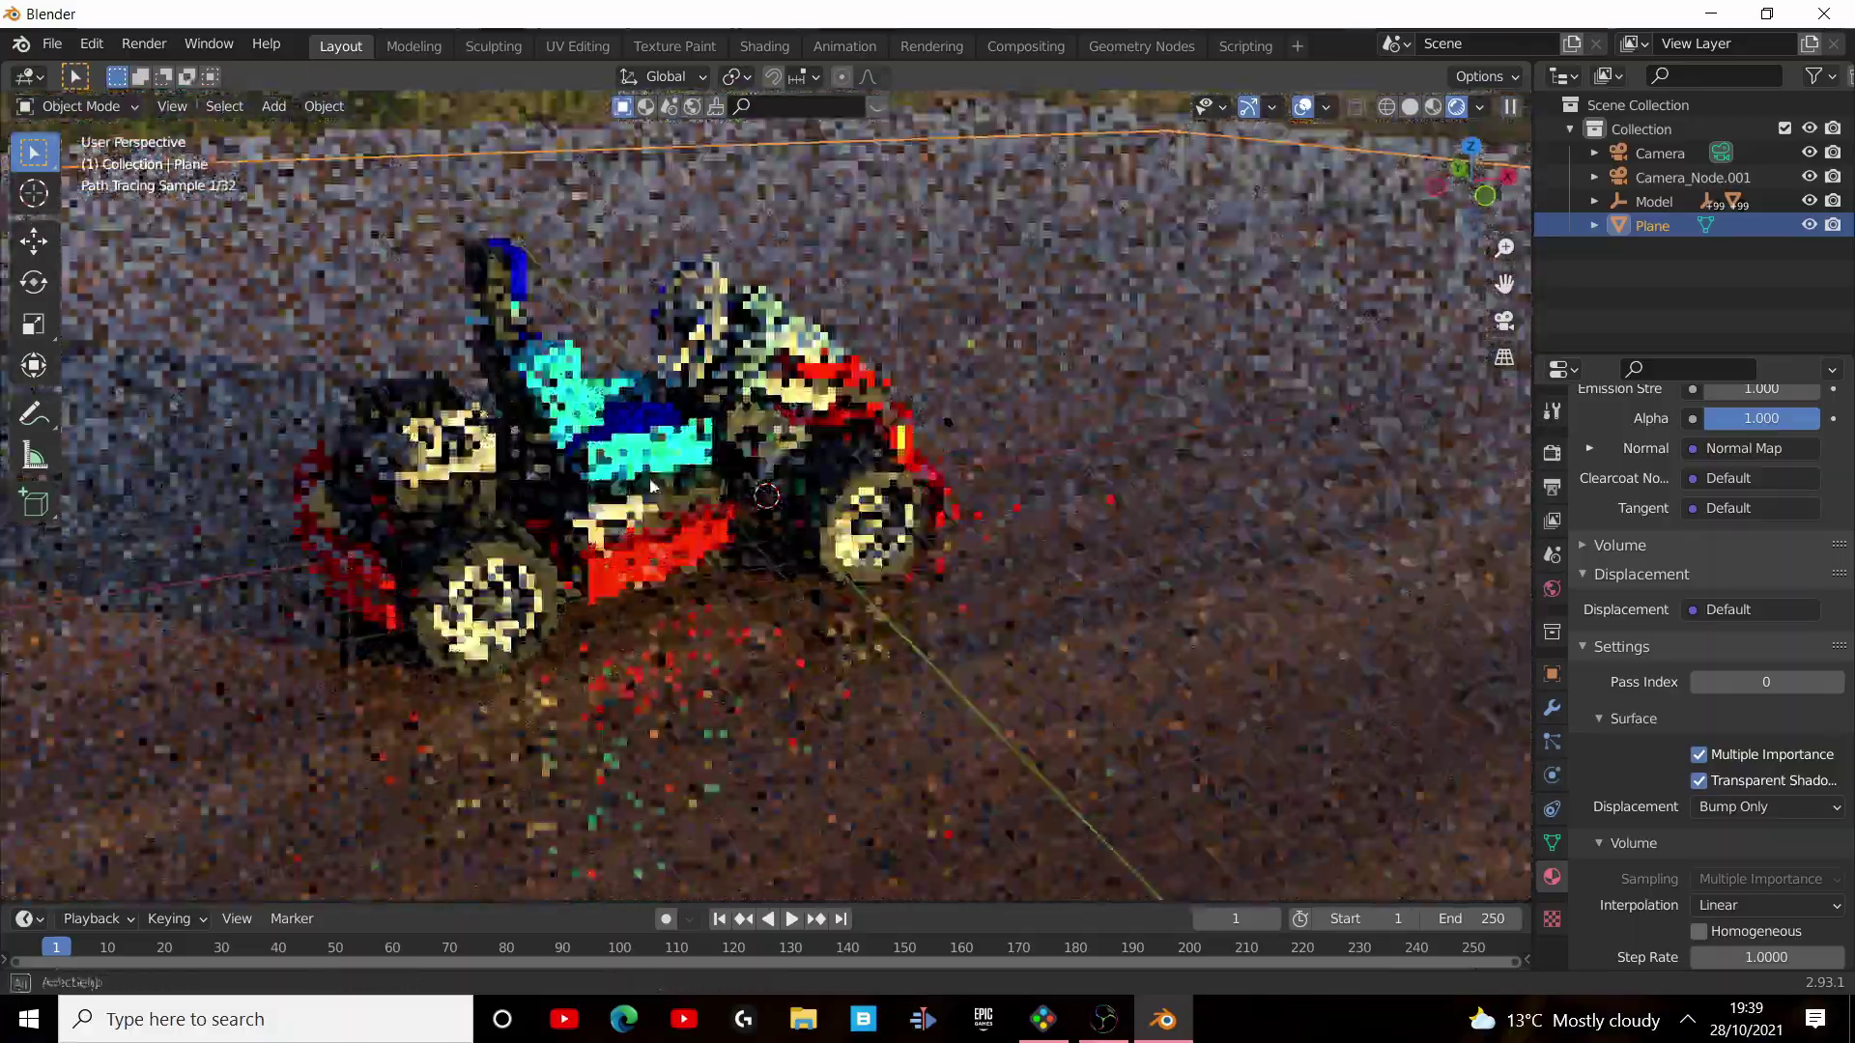
pyautogui.moveTo(872, 545); pyautogui.dragTo(1451, 477, button='middle')
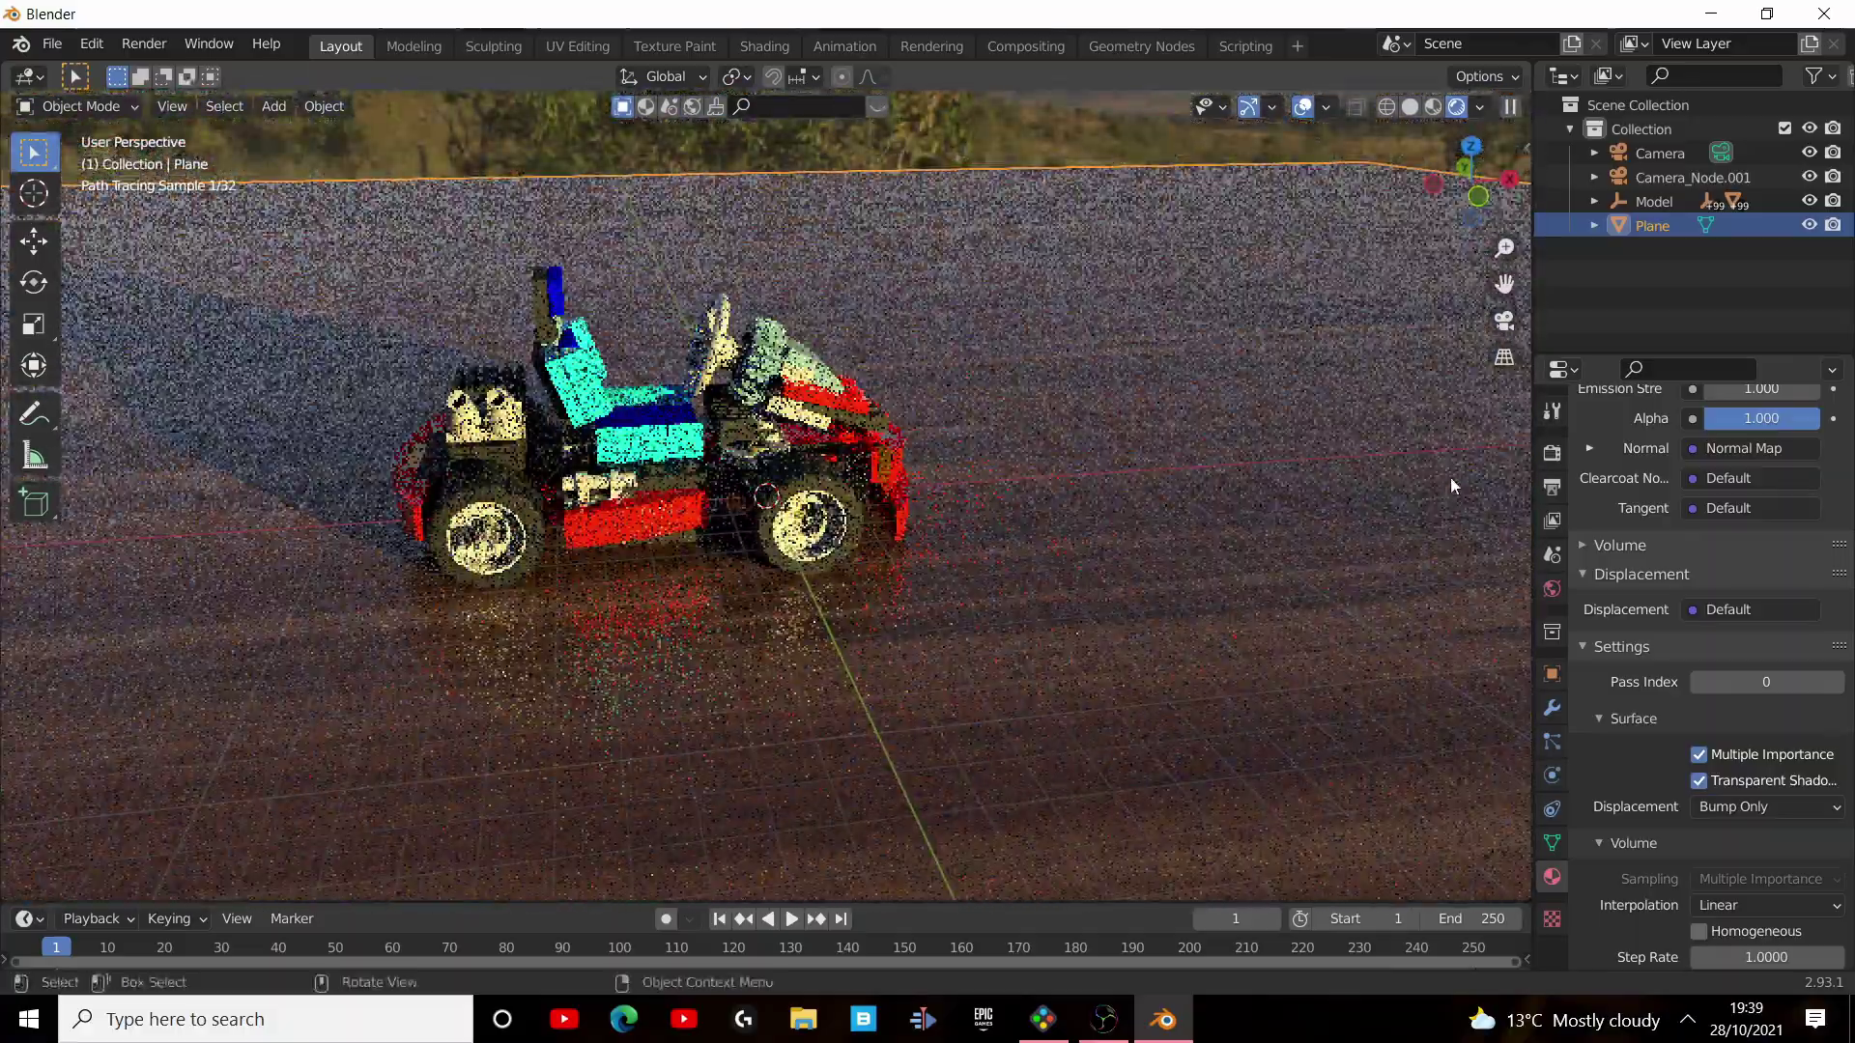
# Enable Adaptive Sampling in the Render Properties.
pyautogui.click(1552, 452)
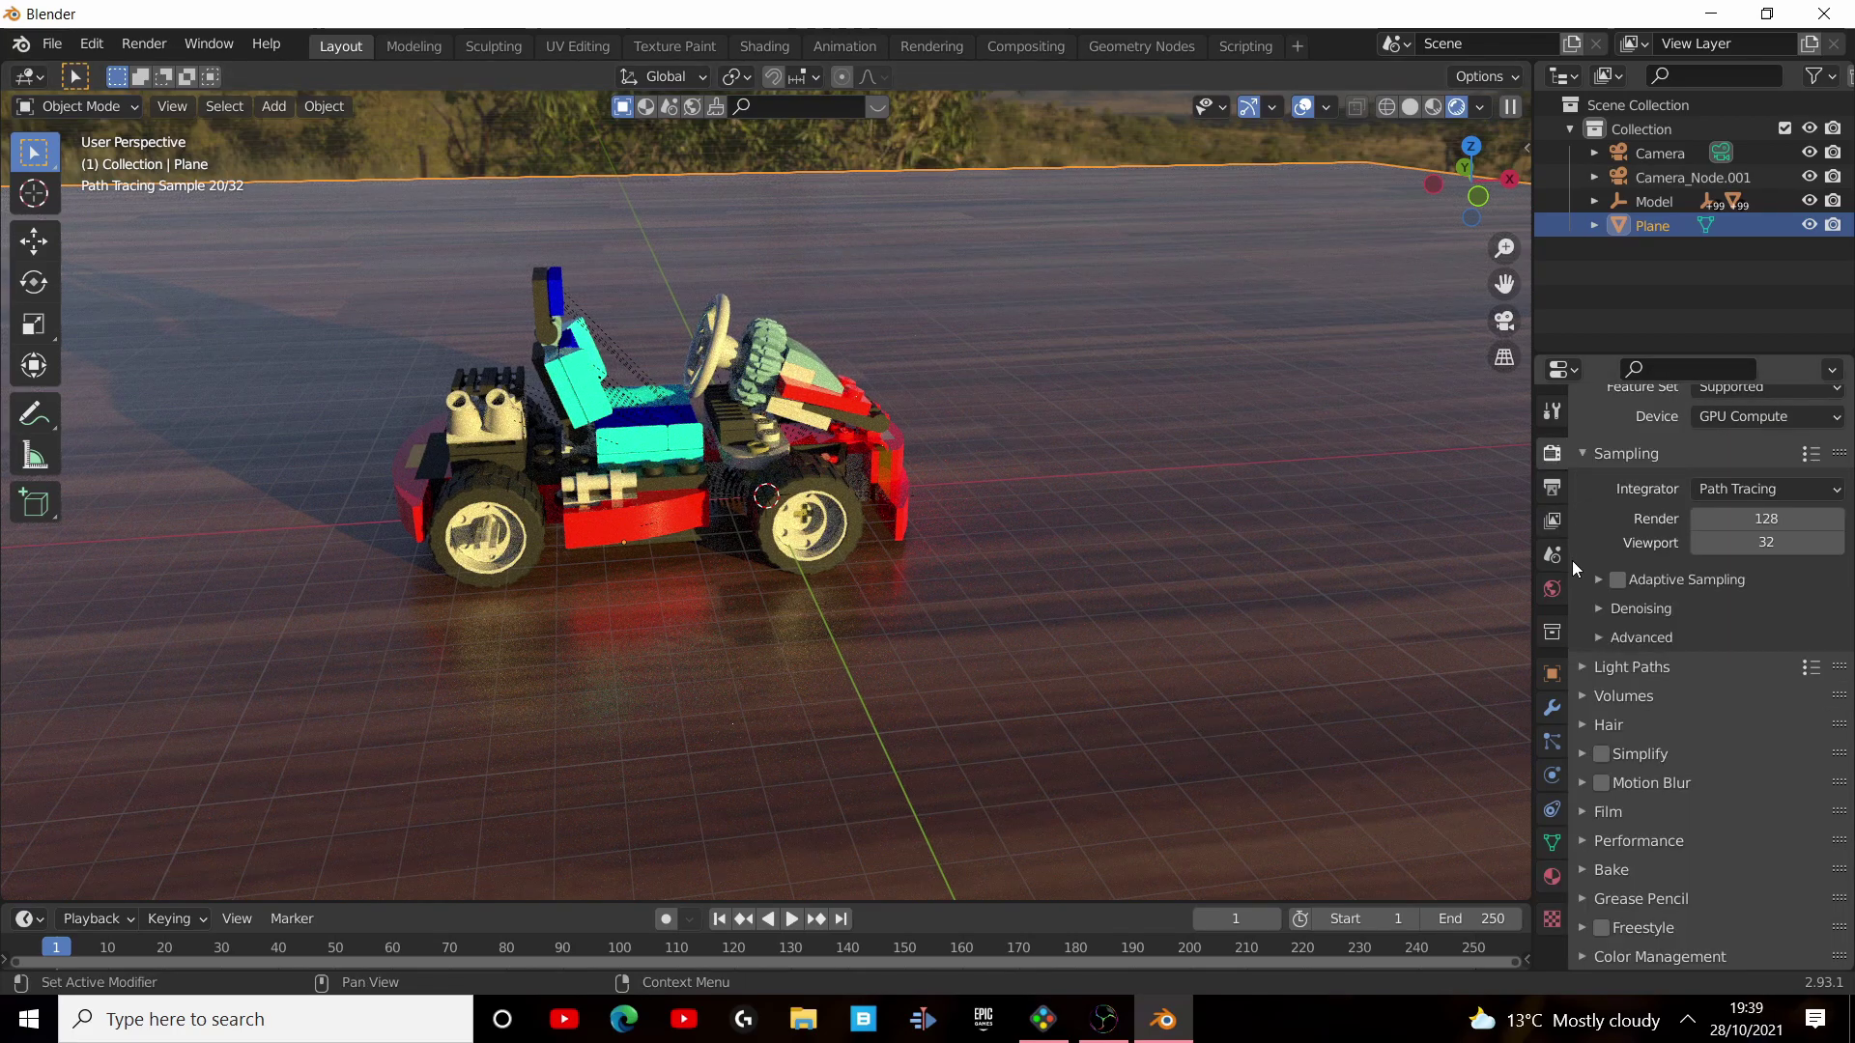
pyautogui.click(1618, 581)
pyautogui.click(1584, 817)
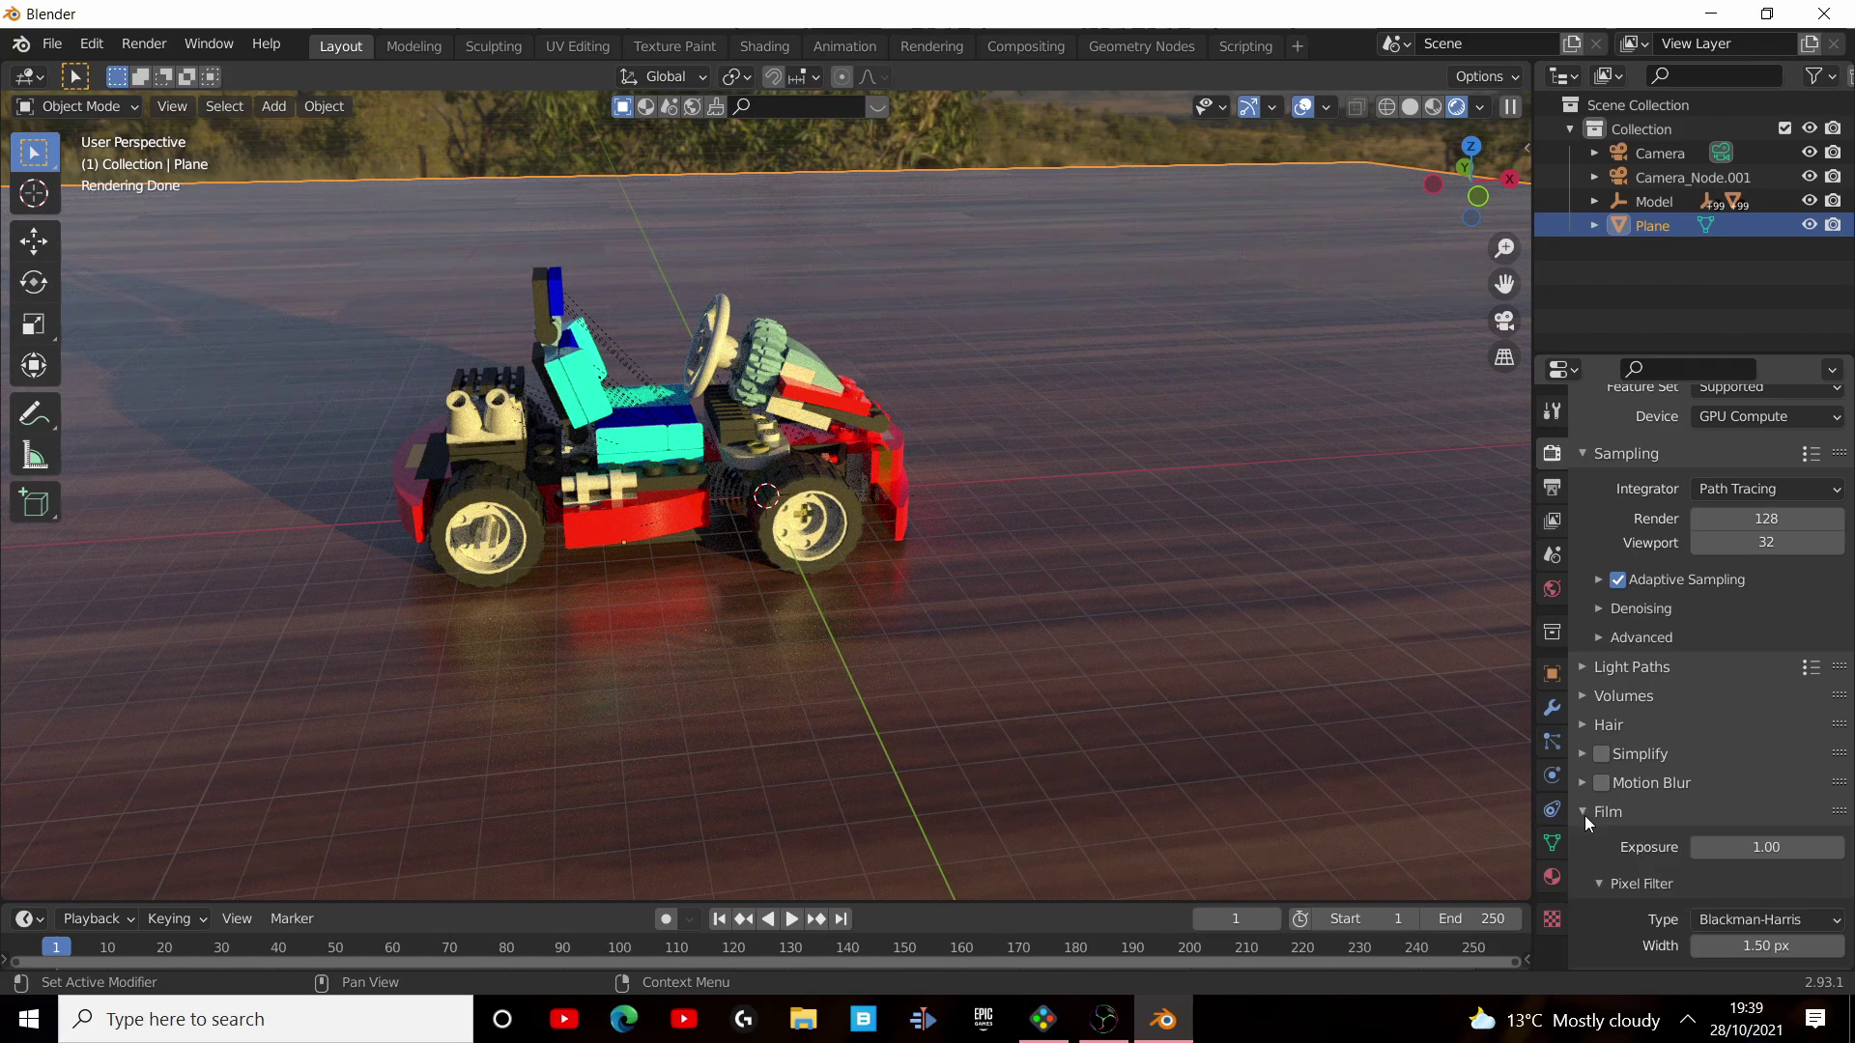
pyautogui.scroll(-2, 1584, 816)
pyautogui.click(1630, 835)
pyautogui.scroll(-4, 1652, 870)
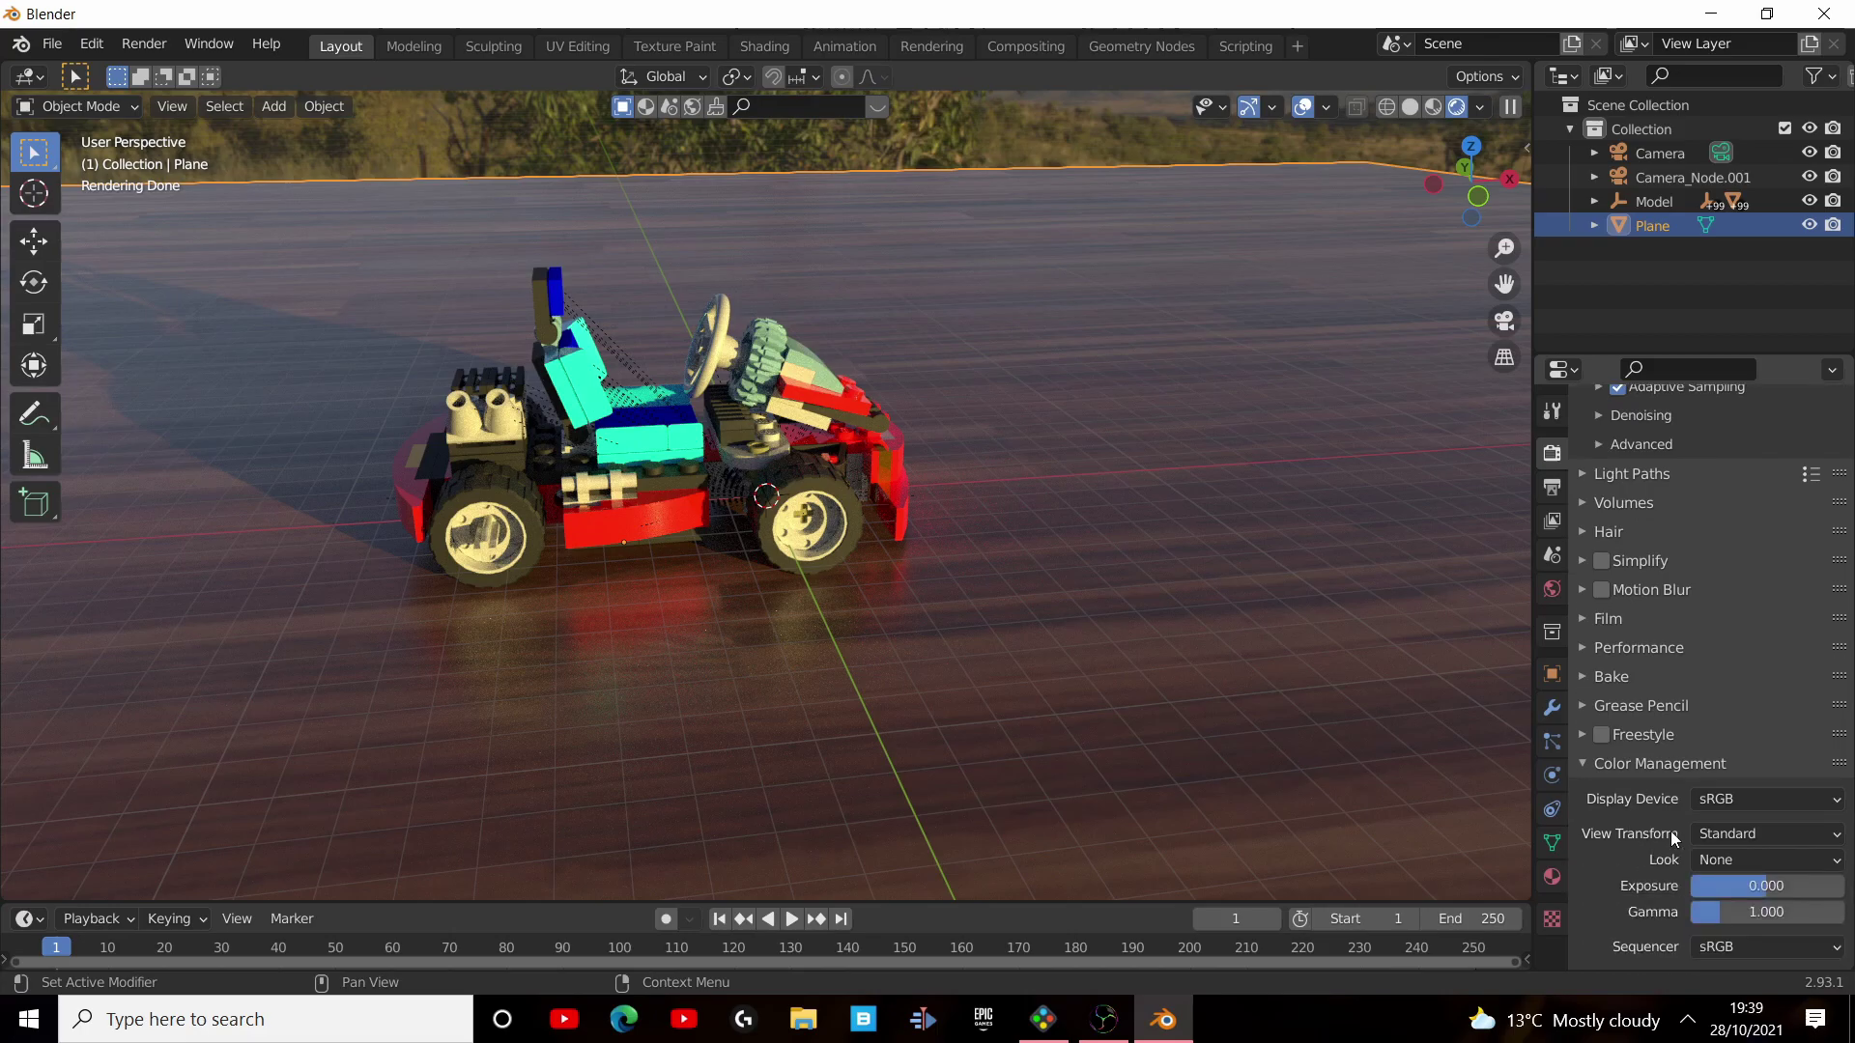
# Try Filmic, then keep the Standard view transform and view the kart through the scene camera.
pyautogui.click(1724, 838)
pyautogui.click(1730, 779)
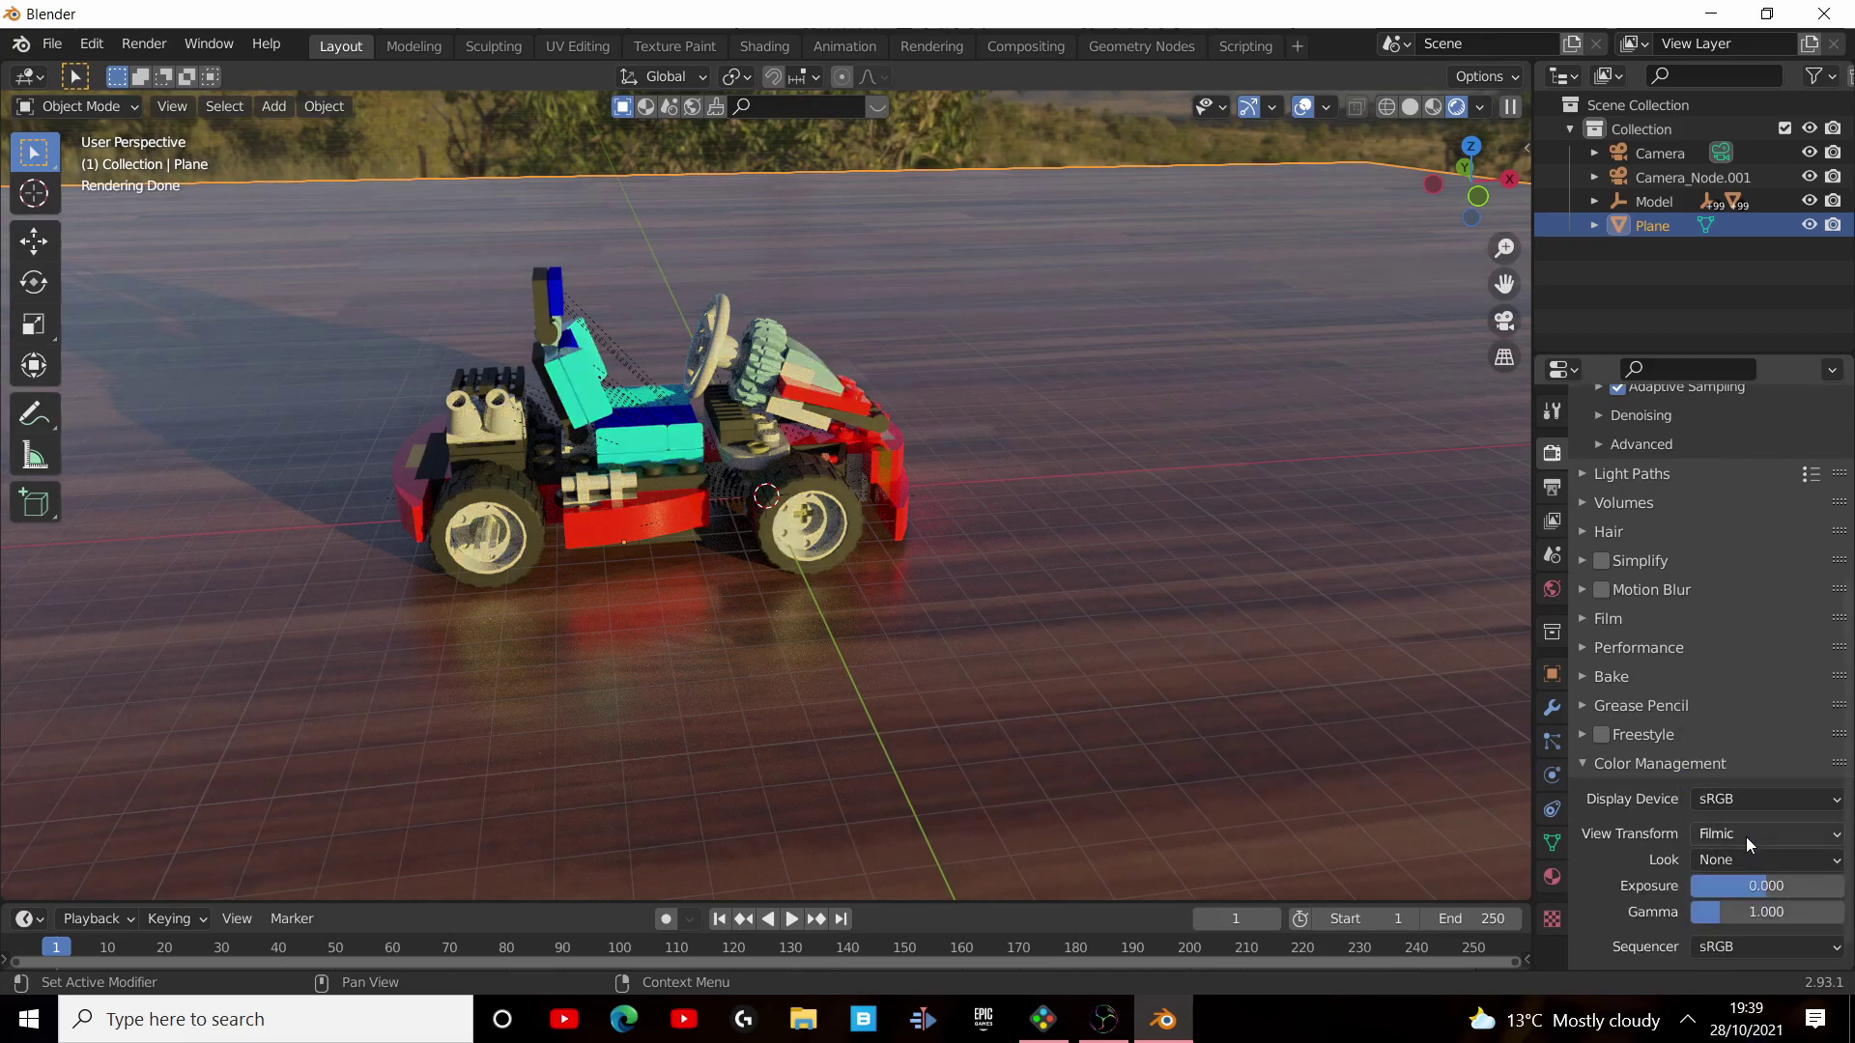
pyautogui.click(1745, 834)
pyautogui.click(1705, 808)
pyautogui.scroll(-4, 1041, 490)
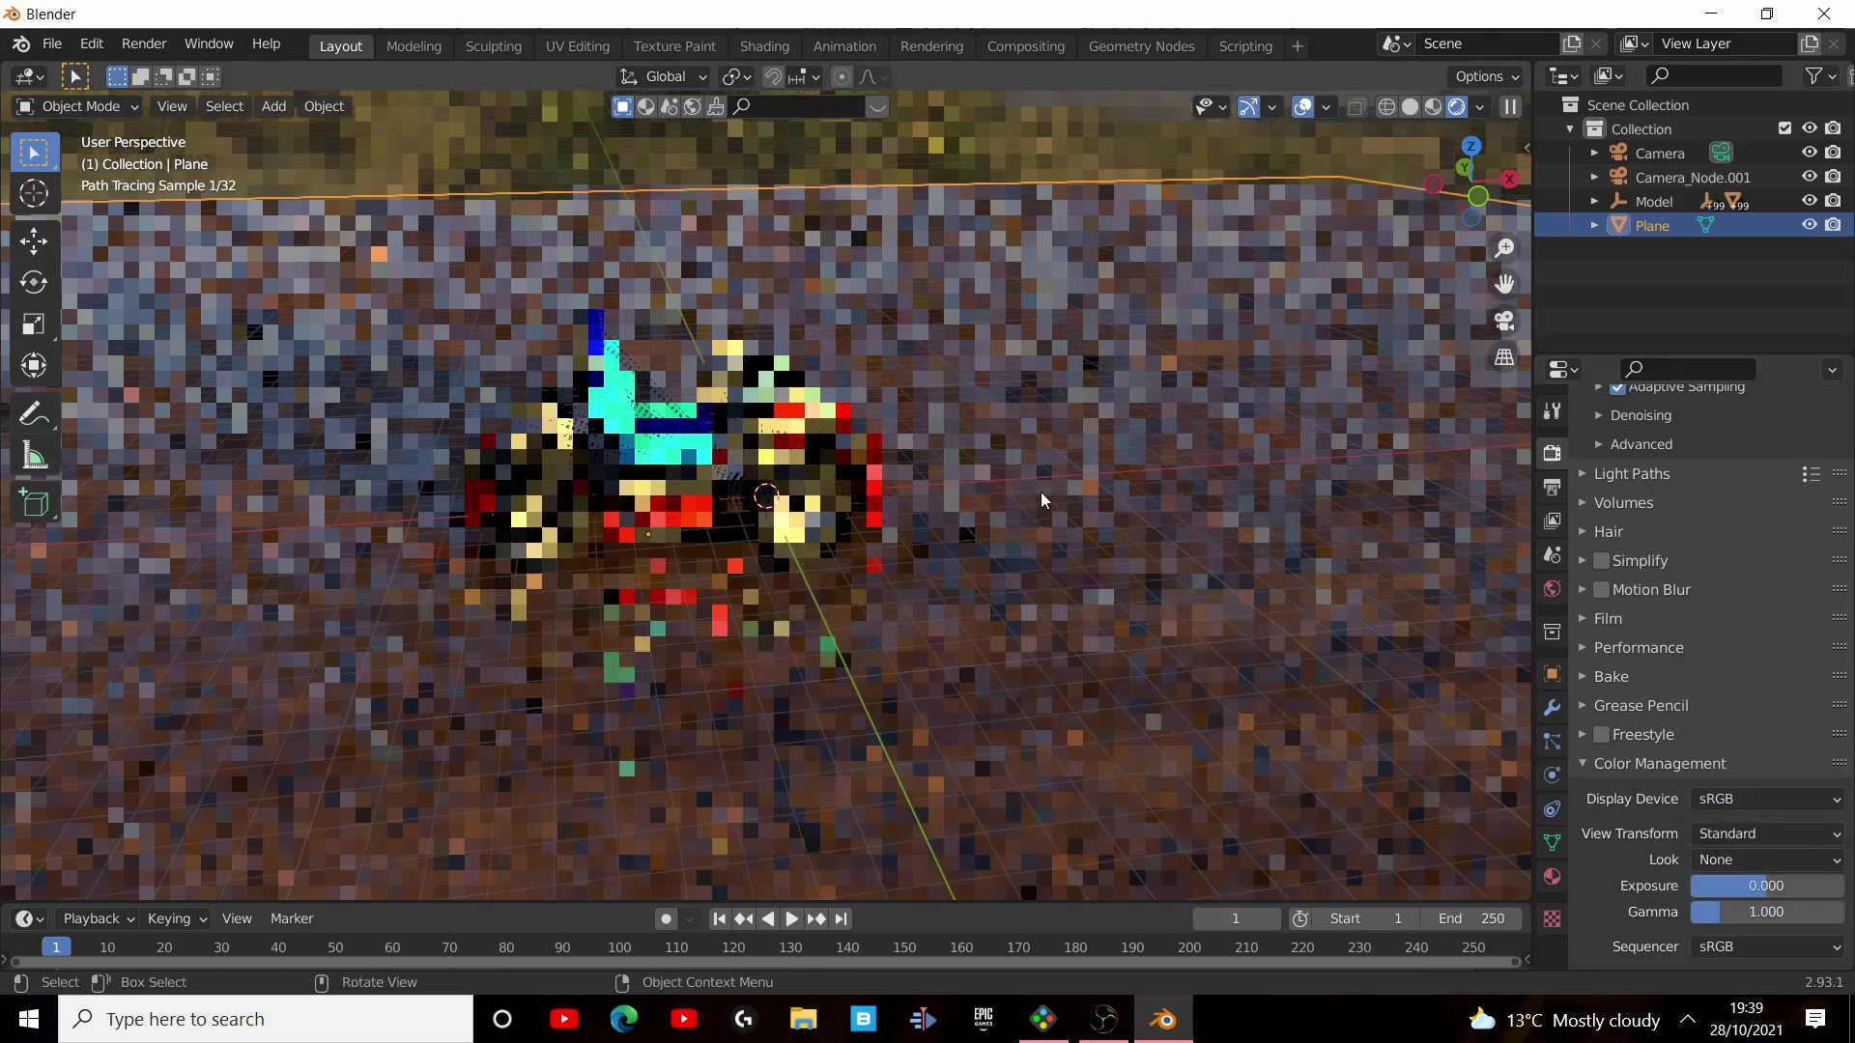
pyautogui.moveTo(698, 363)
pyautogui.mouseDown(button='middle')
pyautogui.moveTo(831, 418)
pyautogui.moveTo(1074, 758)
pyautogui.mouseUp(button='middle')
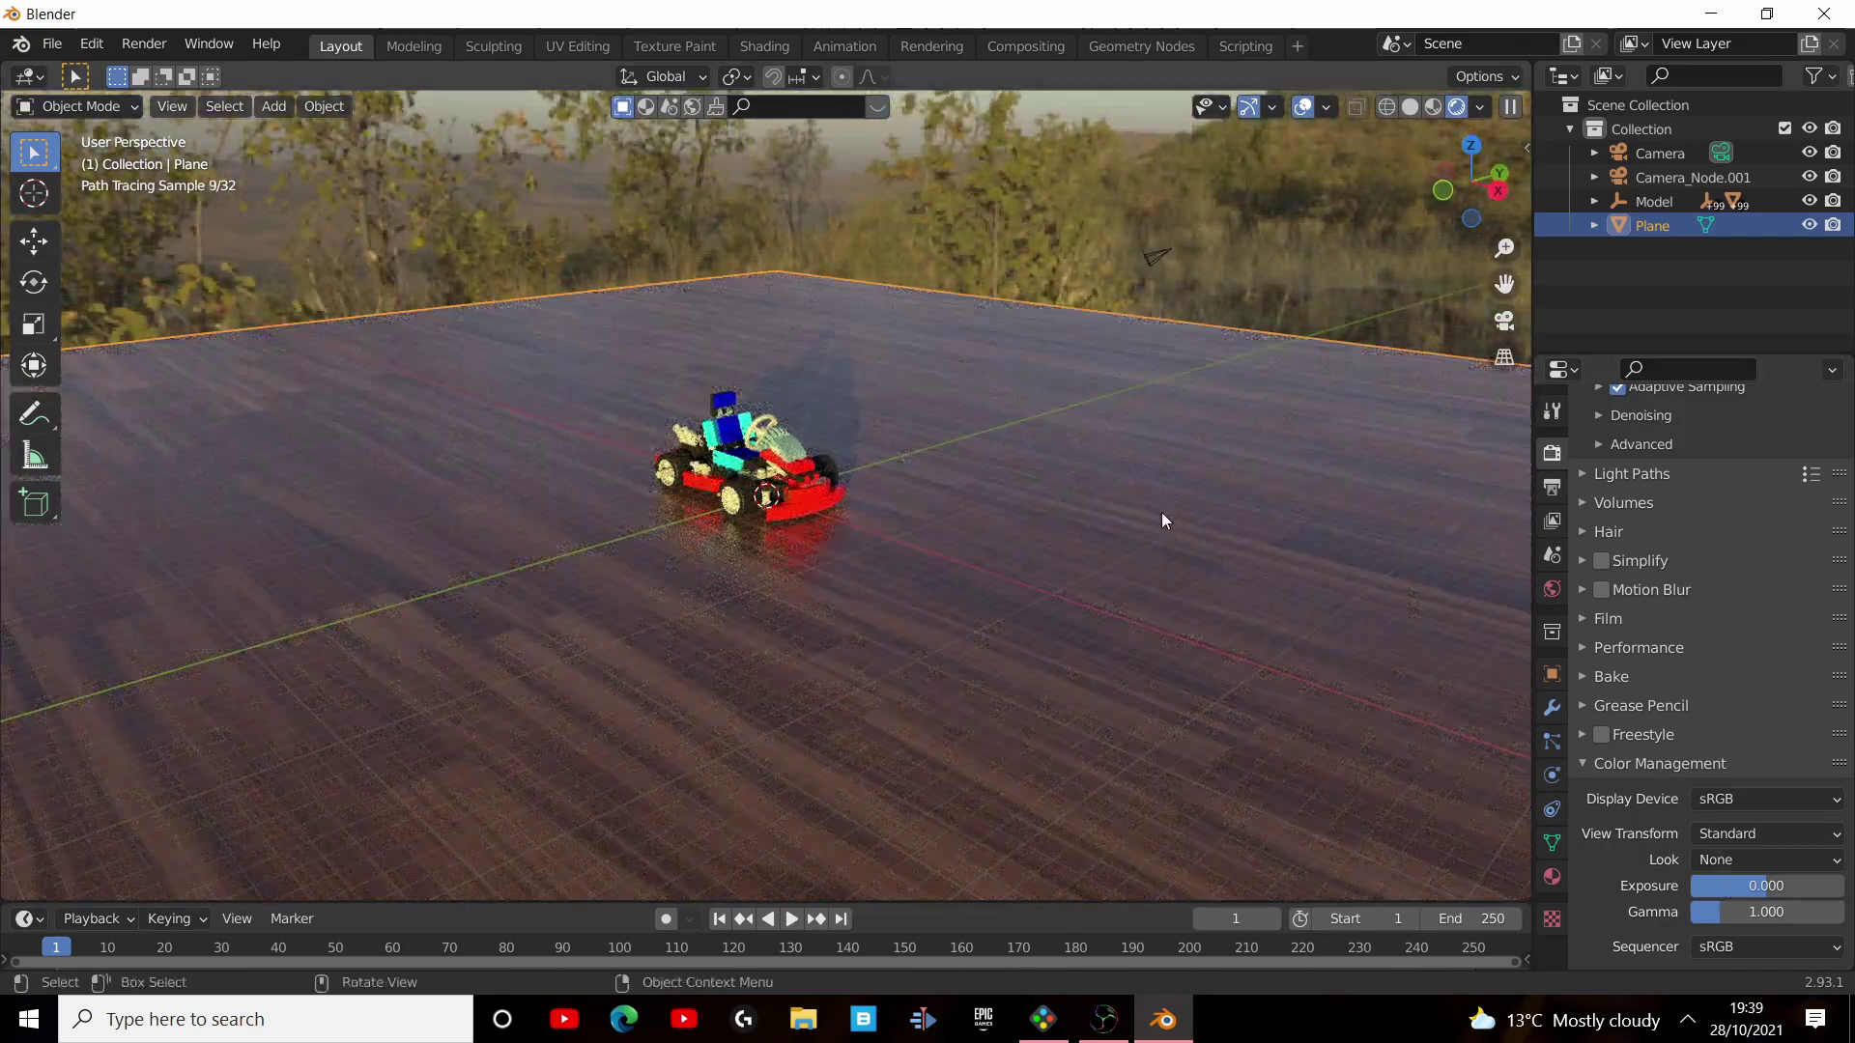
pyautogui.click(1504, 321)
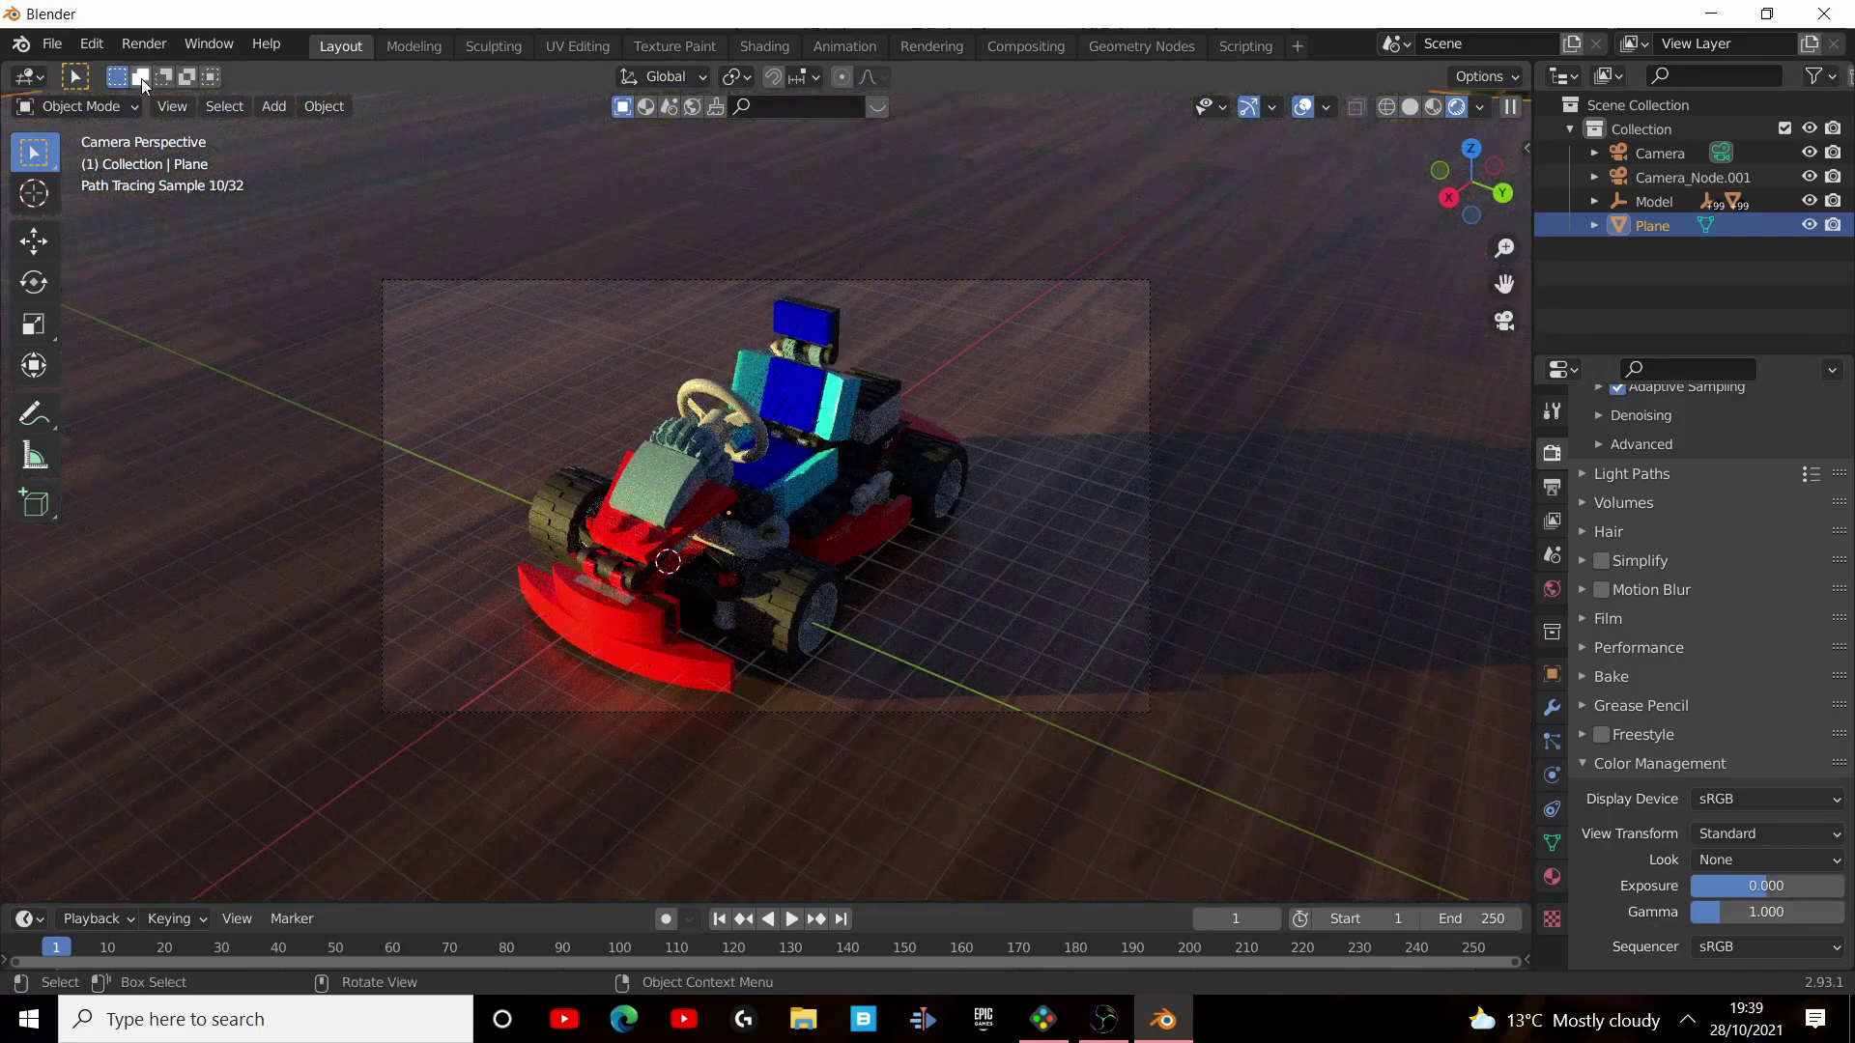
# Render the camera's still image of the kart with Render Image.
pyautogui.click(141, 44)
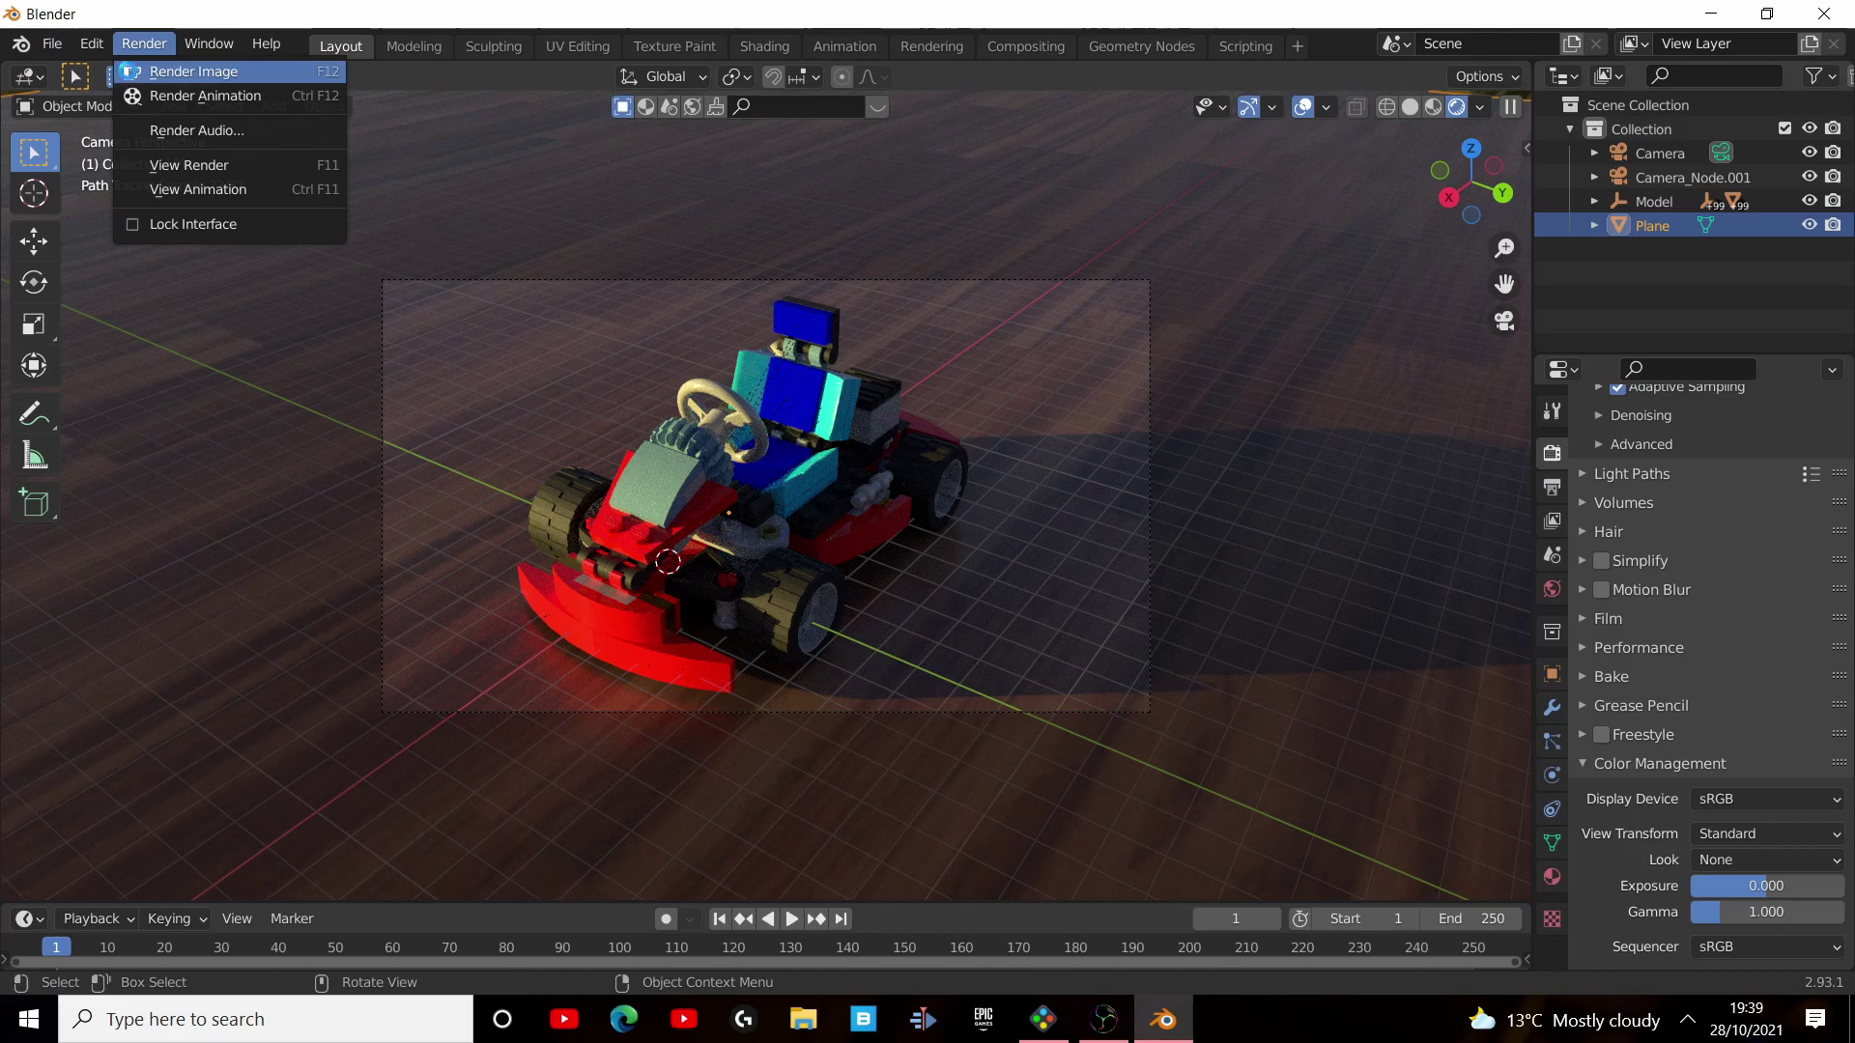
pyautogui.click(183, 71)
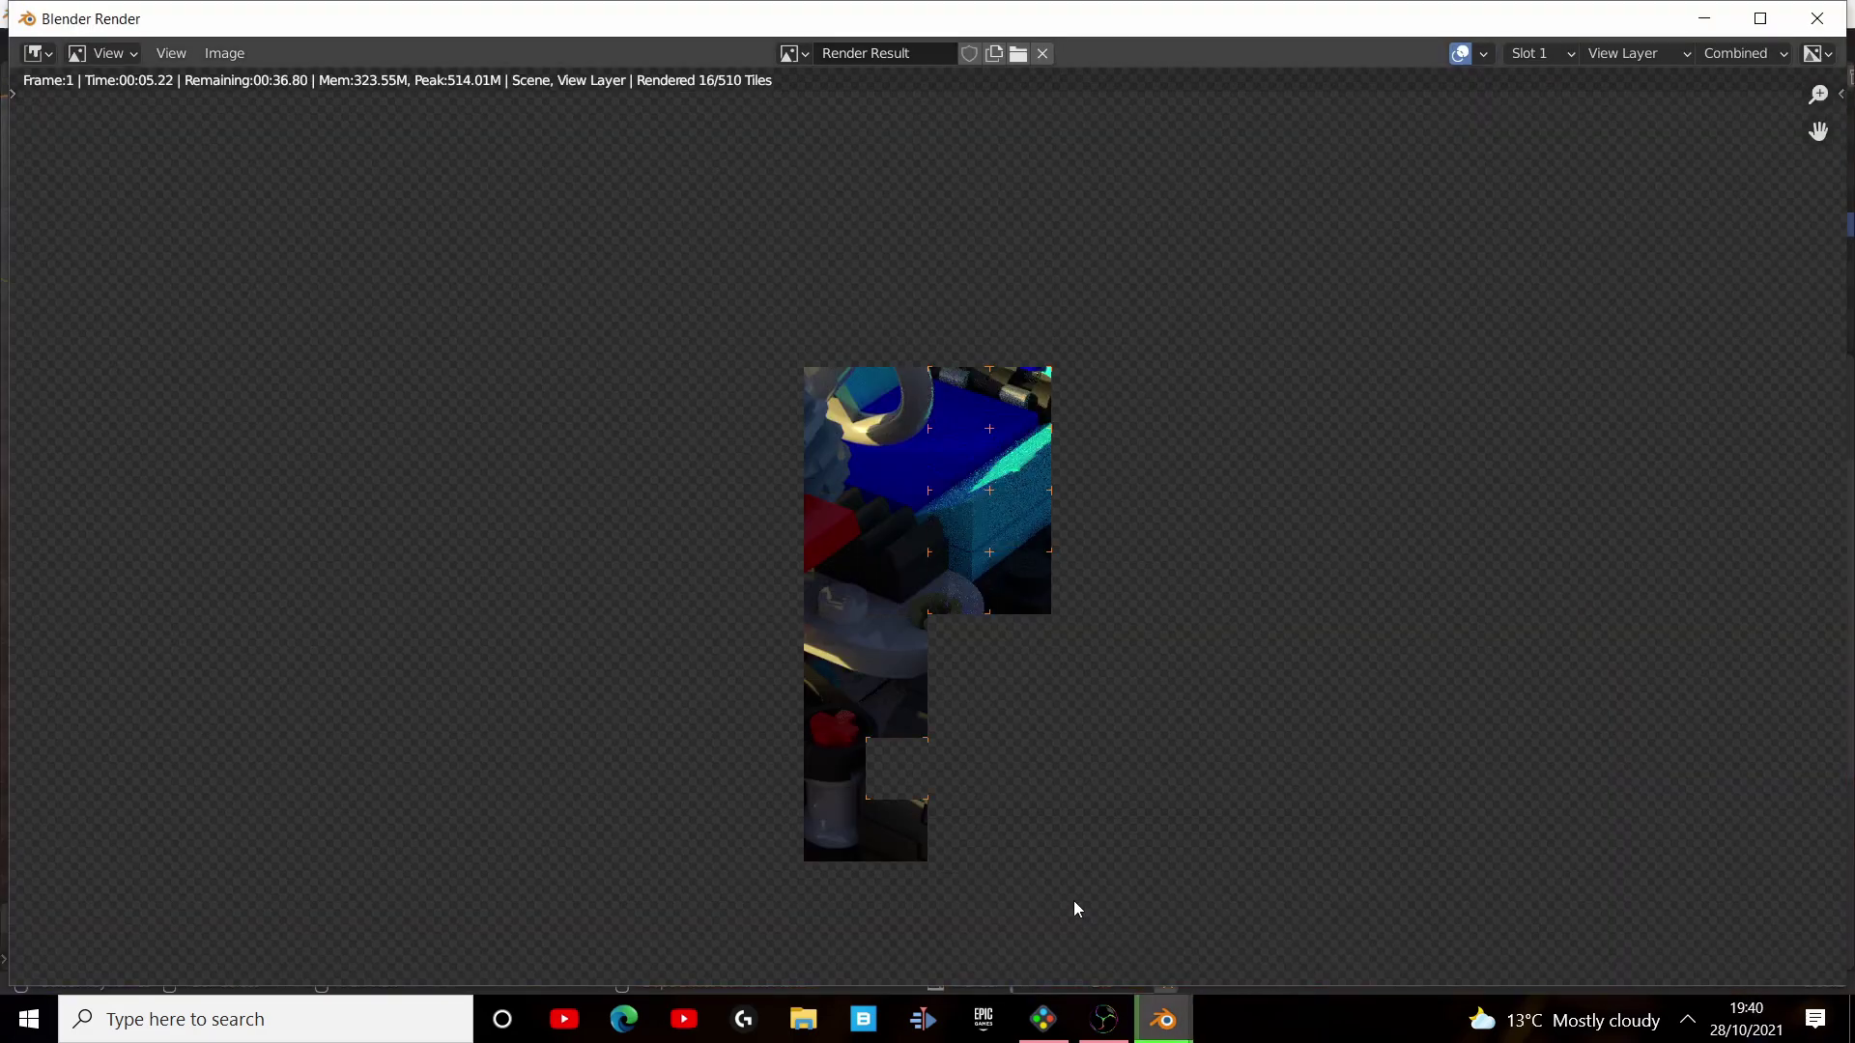